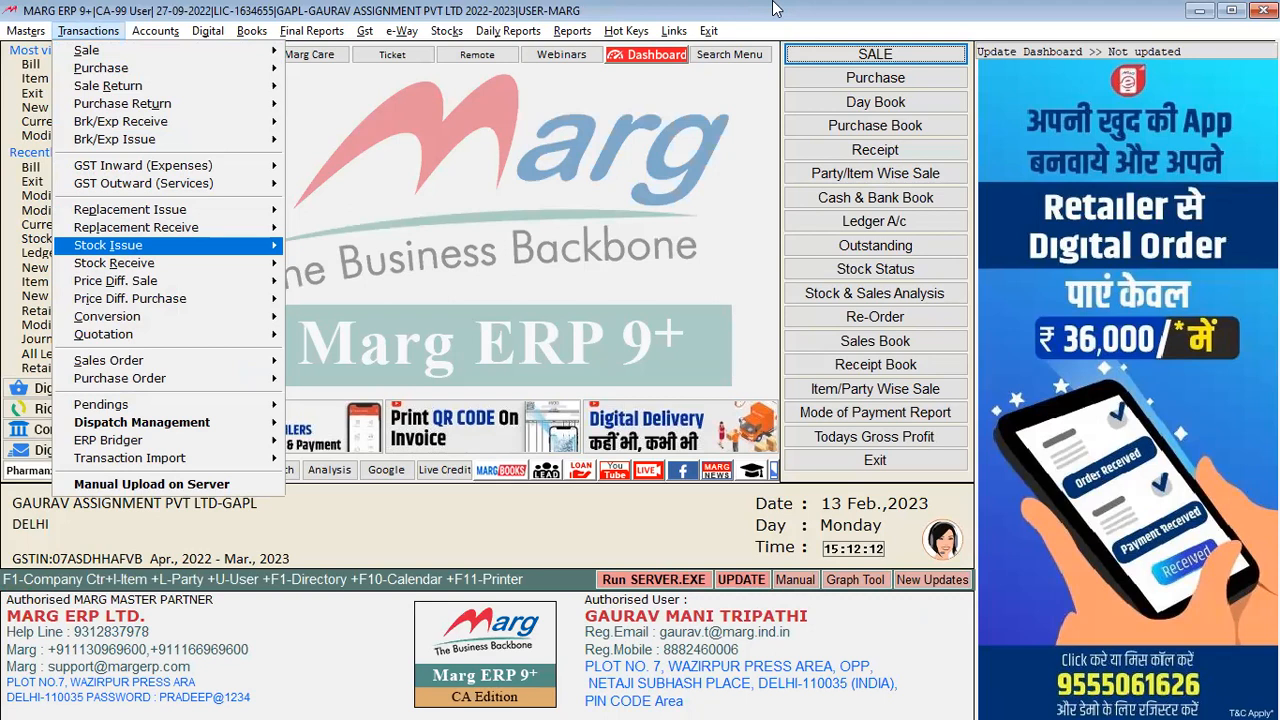
# Locate the Stock Issue entry among the transaction types
pyautogui.click(455, 574)
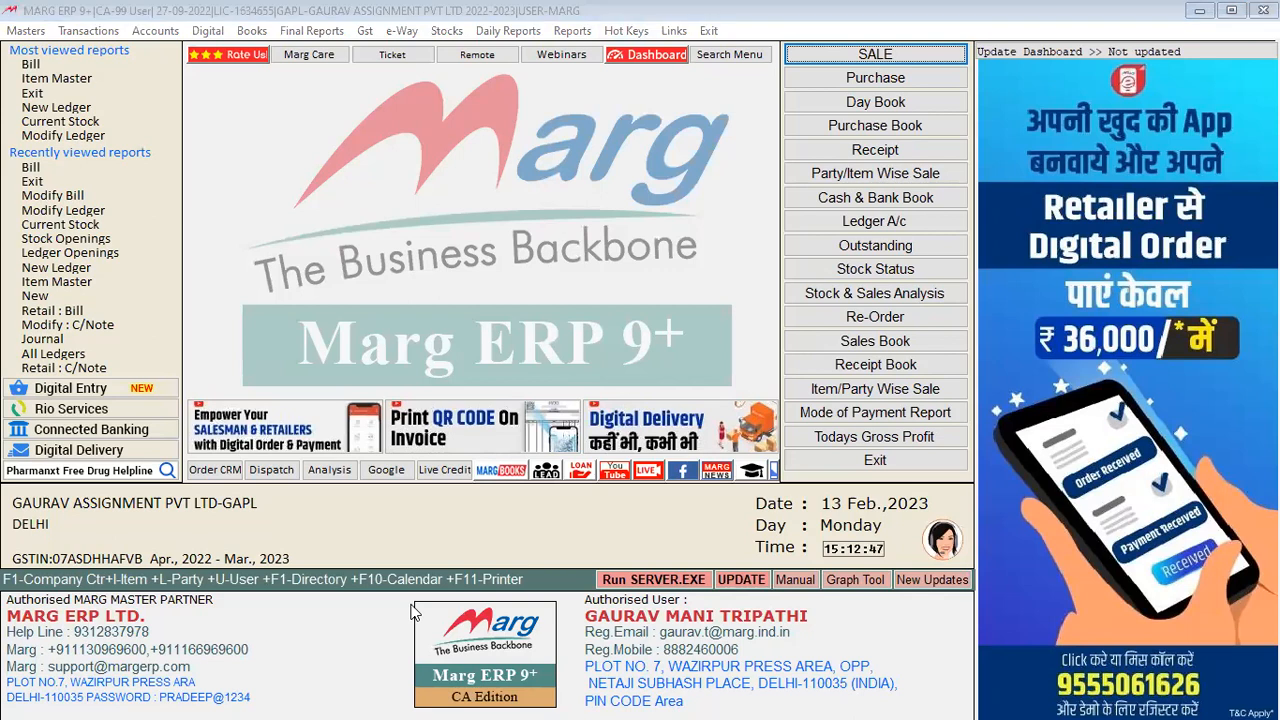
pyautogui.click(703, 8)
pyautogui.hotkey('alt', 't')
pyautogui.press('Down')
pyautogui.press('Down')
pyautogui.press('Down')
pyautogui.press('Down')
pyautogui.press('Down')
pyautogui.press('Down')
pyautogui.press('Down')
pyautogui.press('Down')
pyautogui.press('Down')
pyautogui.press('Down')
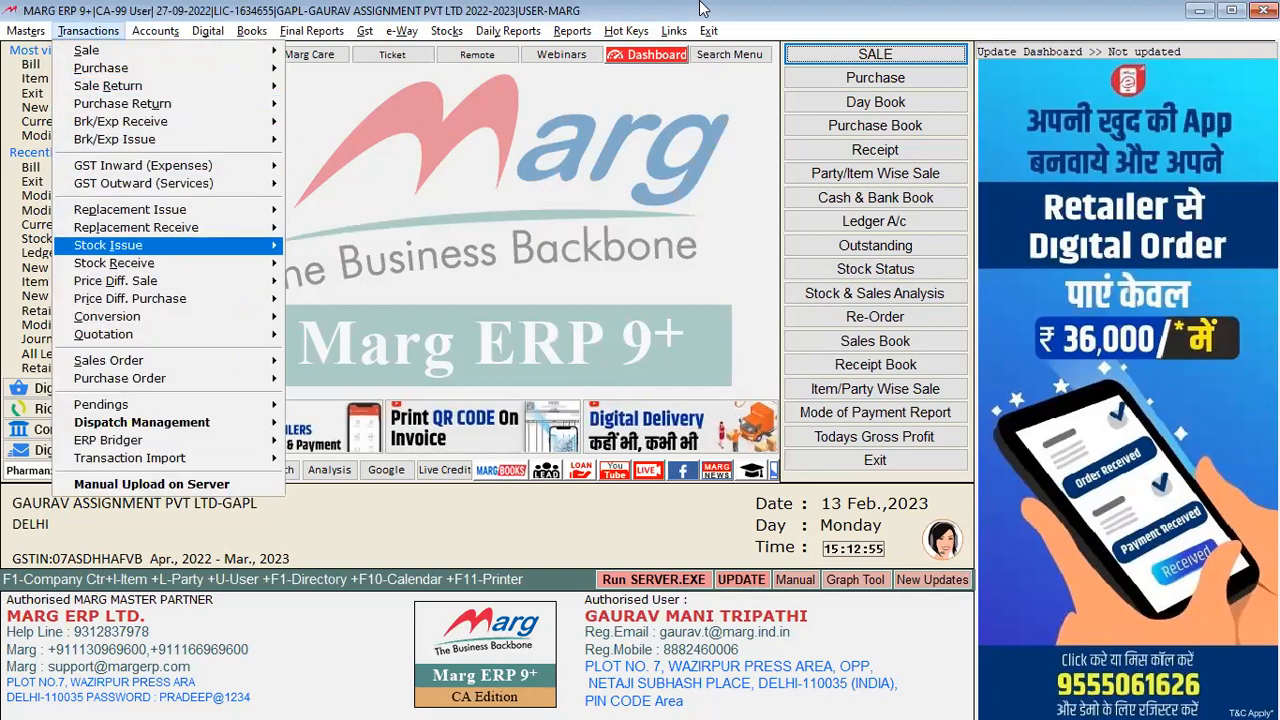
# Switch to the blank Word document and write the heading STOCK ISSUE VOUCHER in font size 24
pyautogui.click(708, 30)
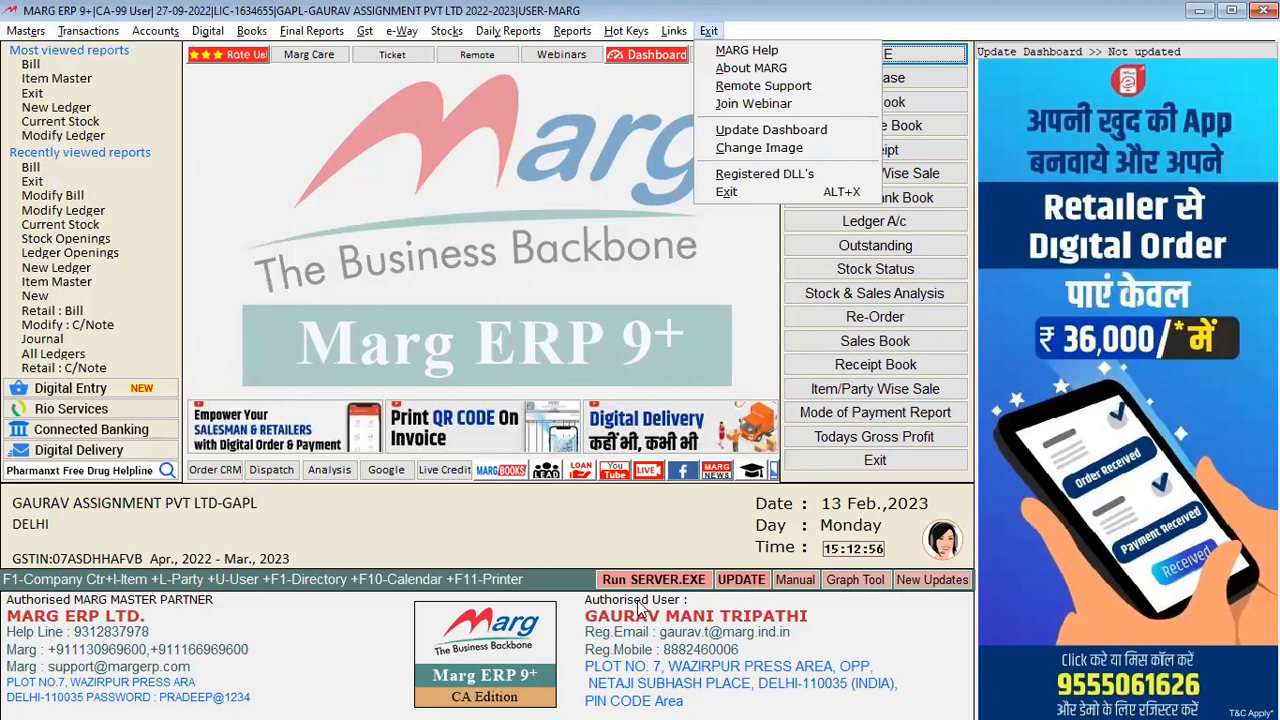
pyautogui.click(638, 603)
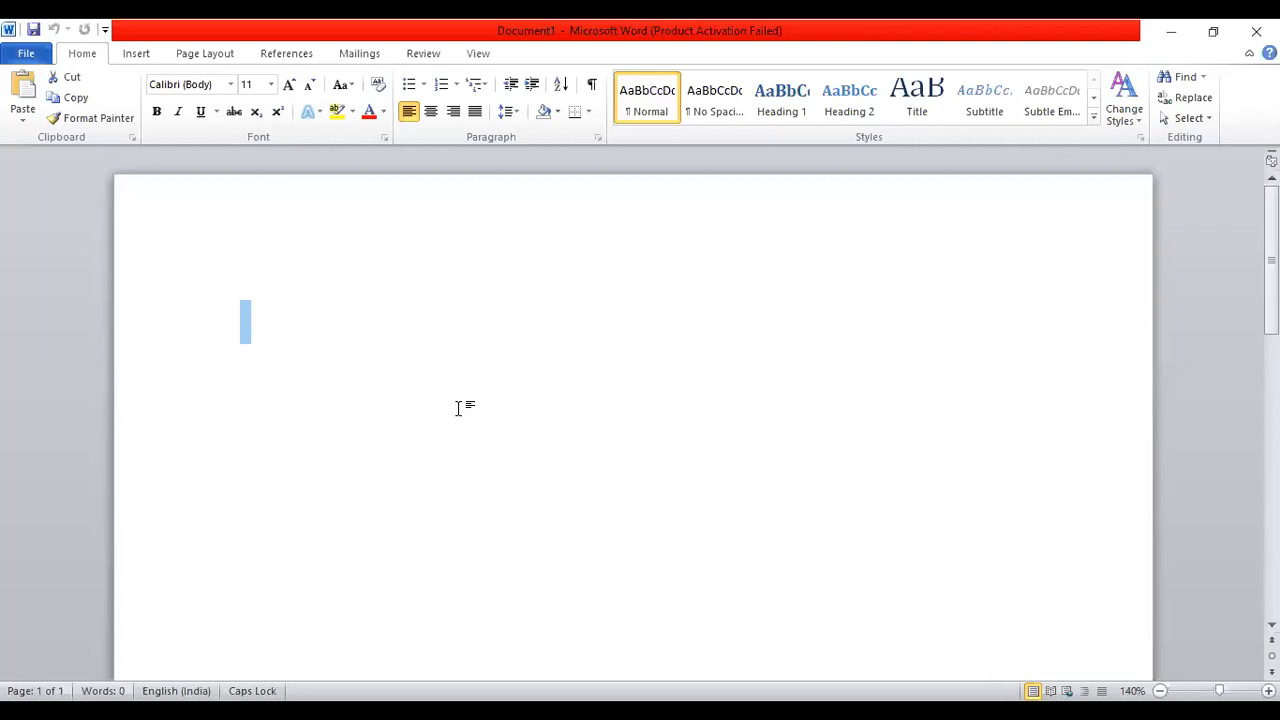
pyautogui.write('S')
pyautogui.press('BackSpace')
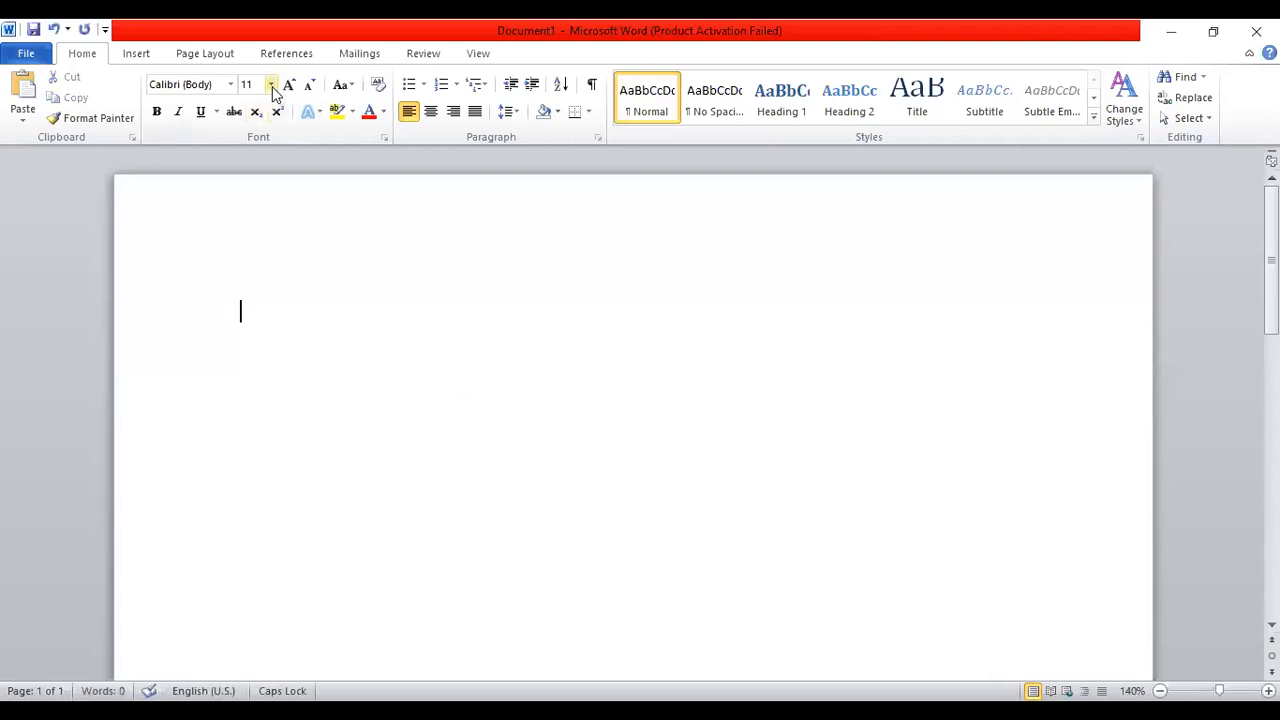
pyautogui.click(270, 84)
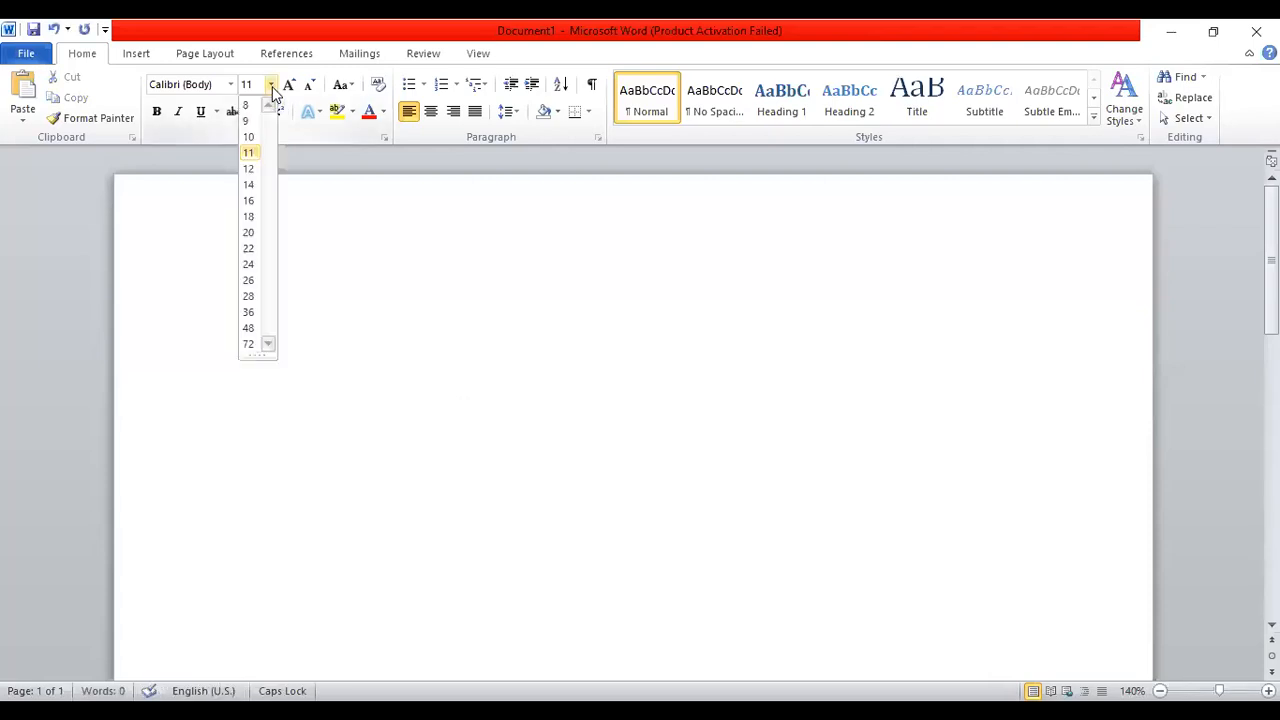
pyautogui.click(249, 264)
pyautogui.write('STOCK')
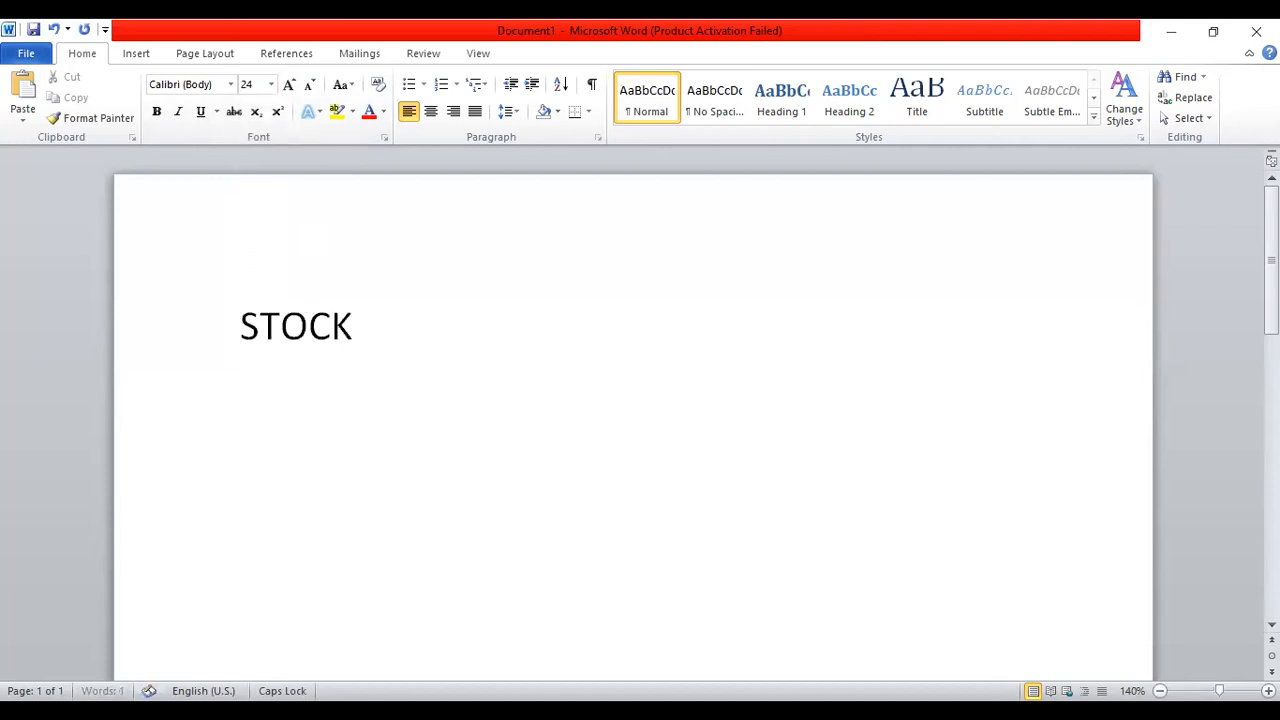
pyautogui.write(' ISSUE VOUCHER')
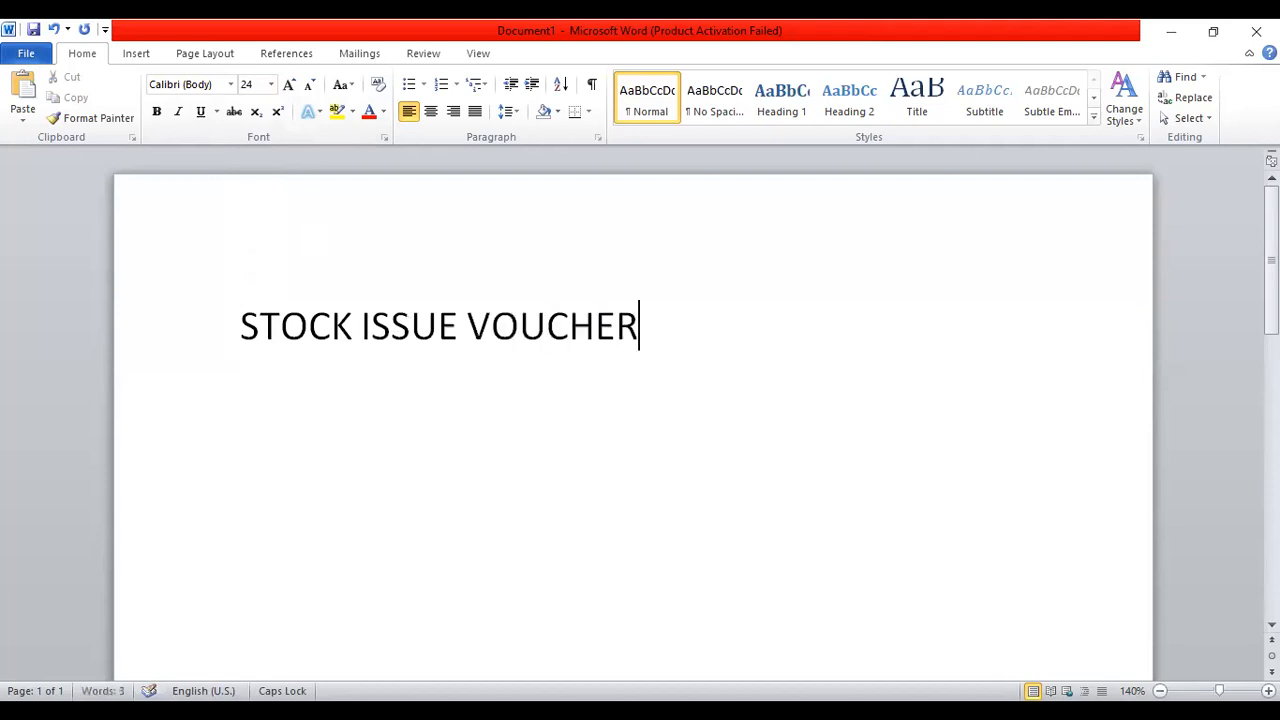
# Make the STOCK ISSUE VOUCHER heading bold
pyautogui.moveTo(240, 325); pyautogui.dragTo(634, 346)
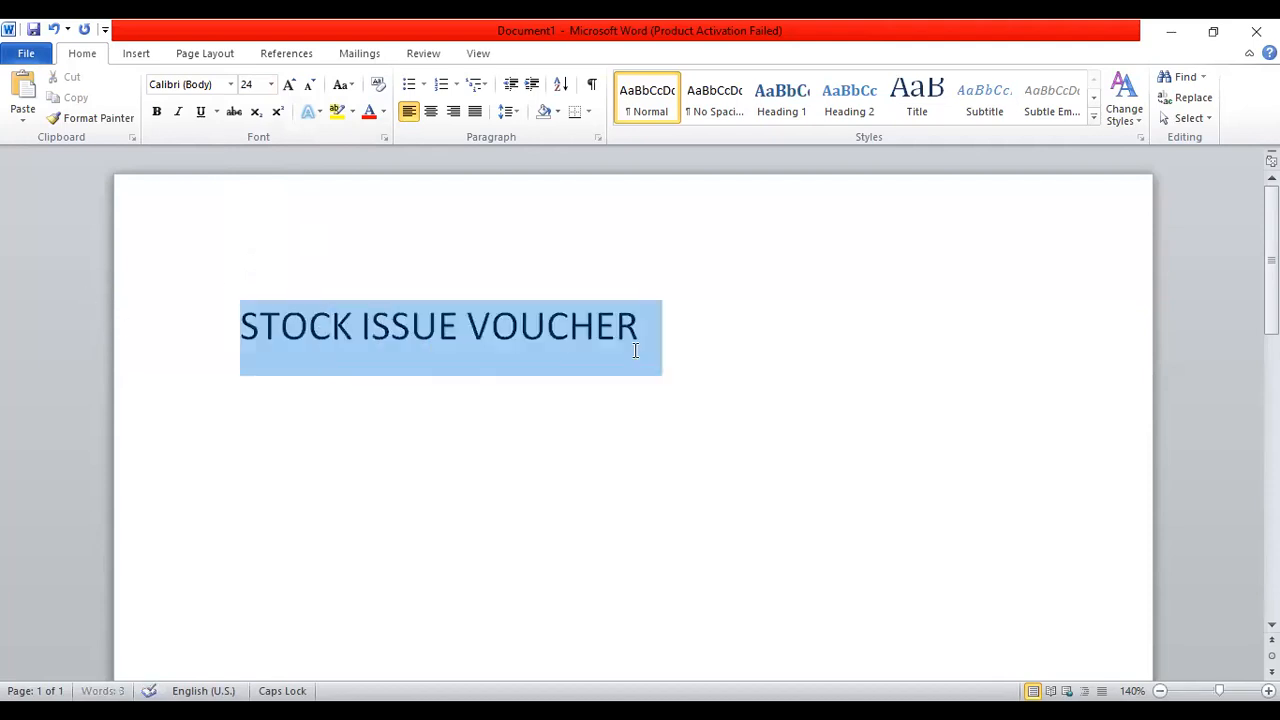
pyautogui.click(156, 112)
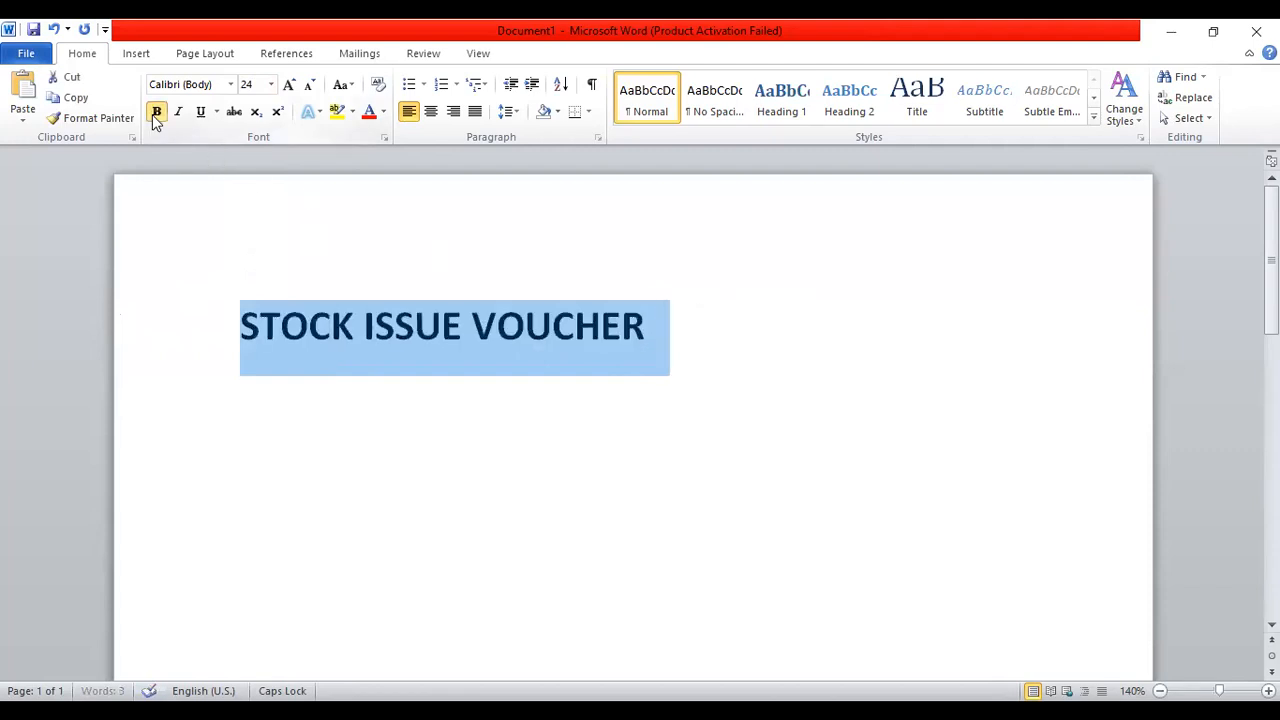
pyautogui.click(512, 408)
pyautogui.click(650, 348)
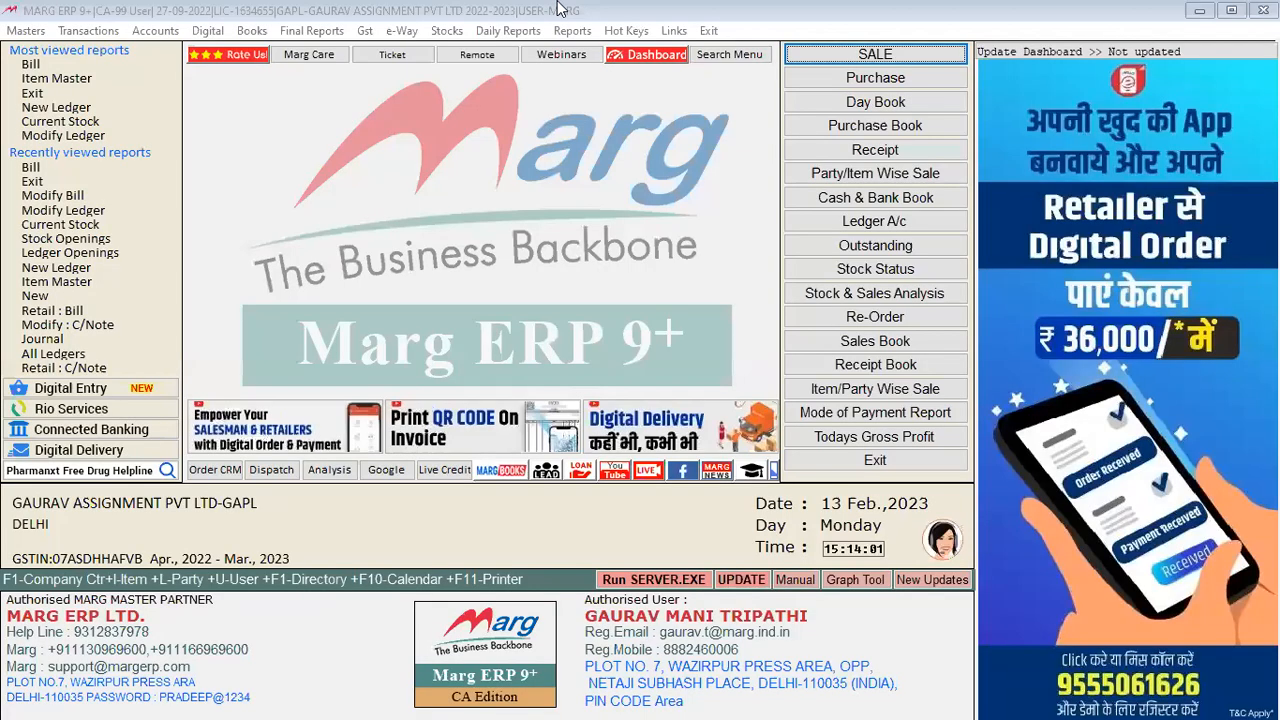
# Switch to Marg ERP, view the blank Purchase entry screen and close it without entering anything
pyautogui.hotkey('alt', 't')
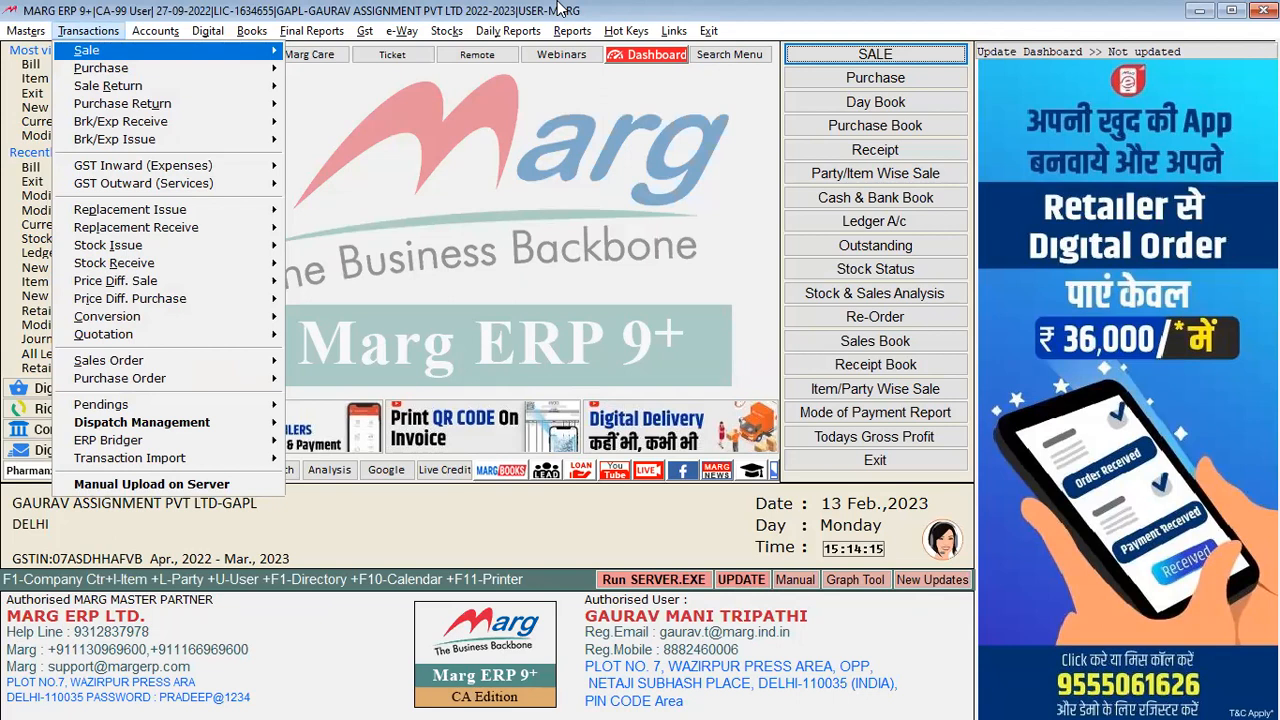
pyautogui.press('Down')
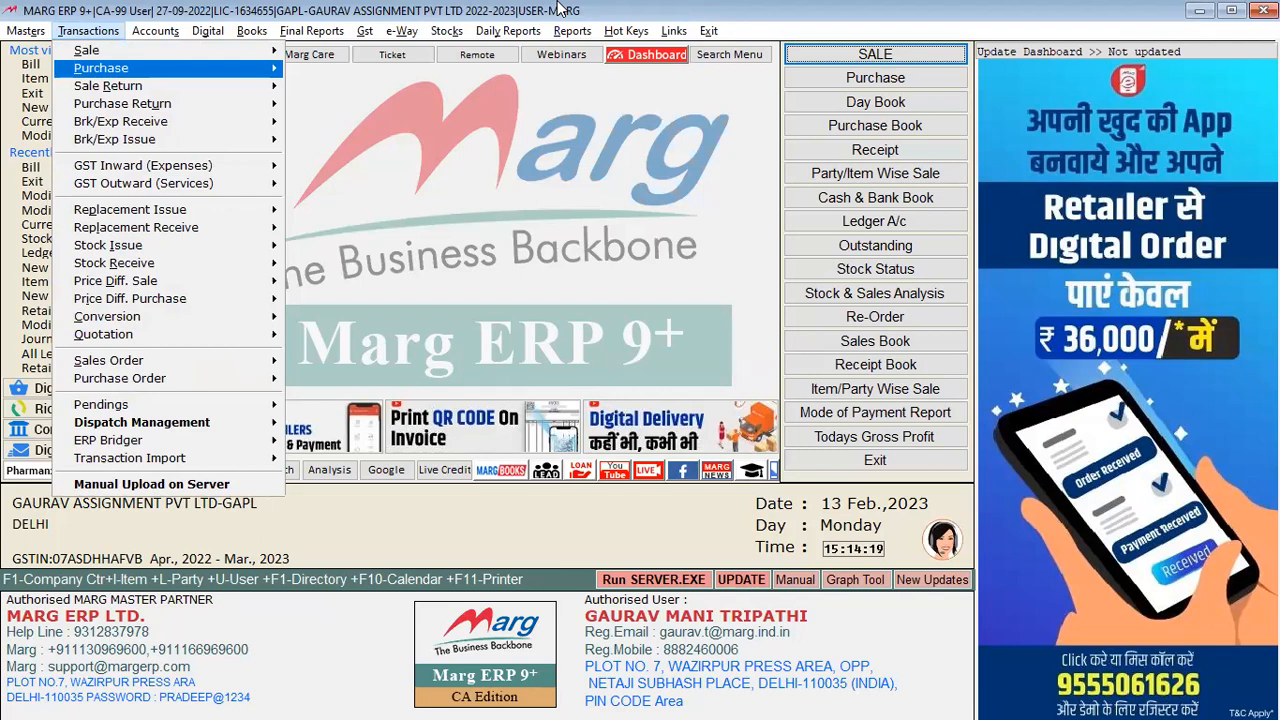
pyautogui.press('Return')
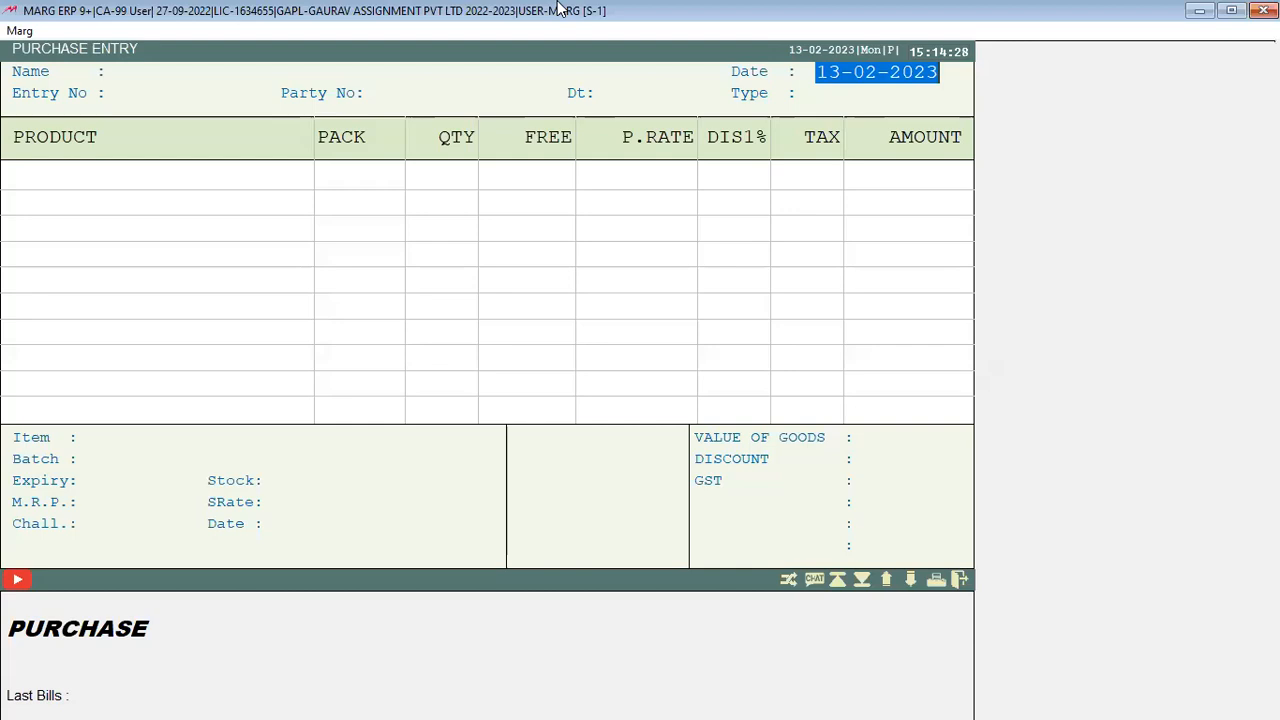
pyautogui.press('Escape')
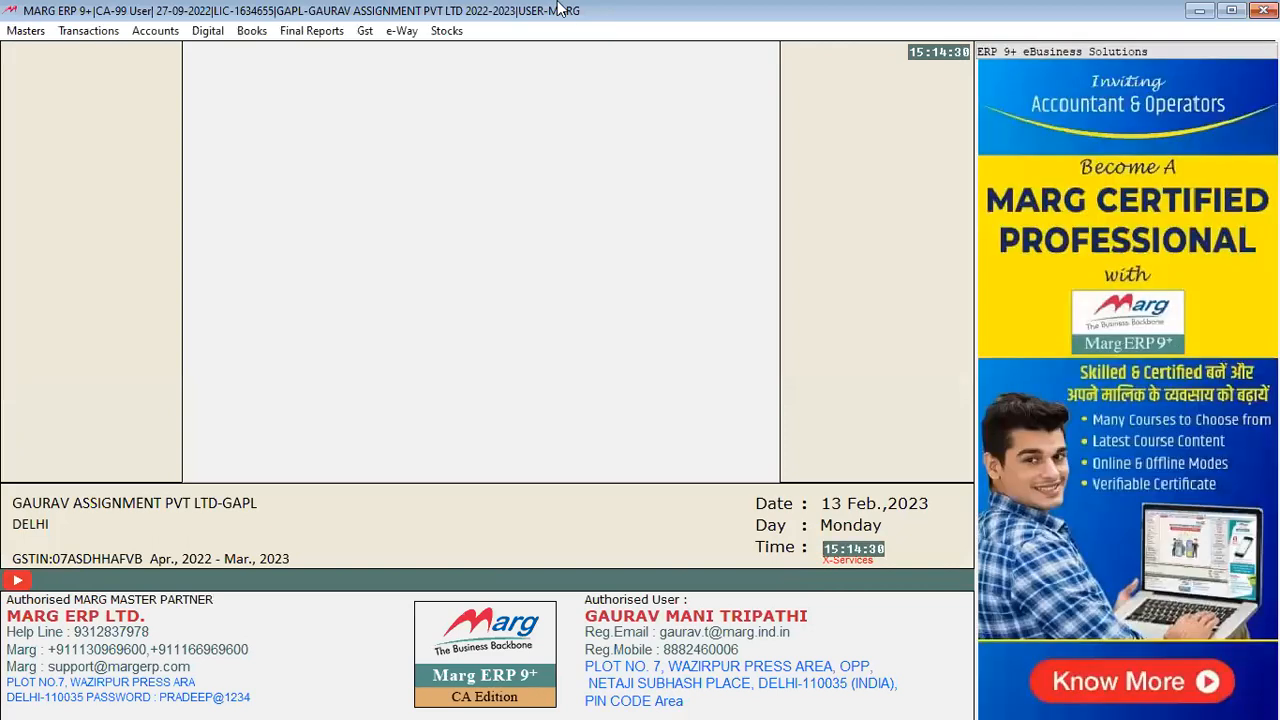
# Review the Sale Return, Purchase Return, Brk/Exp Receive and Brk/Exp Issue transaction types
pyautogui.hotkey('alt', 't')
pyautogui.press('Down')
pyautogui.press('Down')
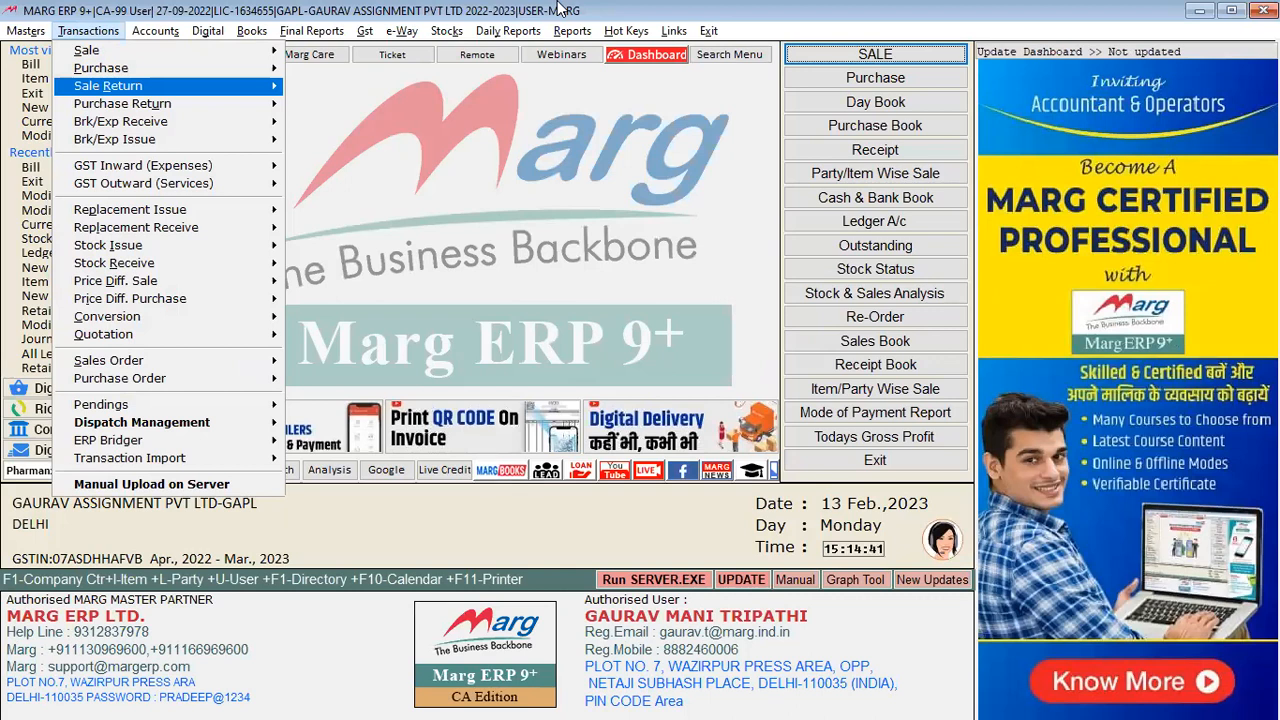
pyautogui.press('Left')
pyautogui.press('Right')
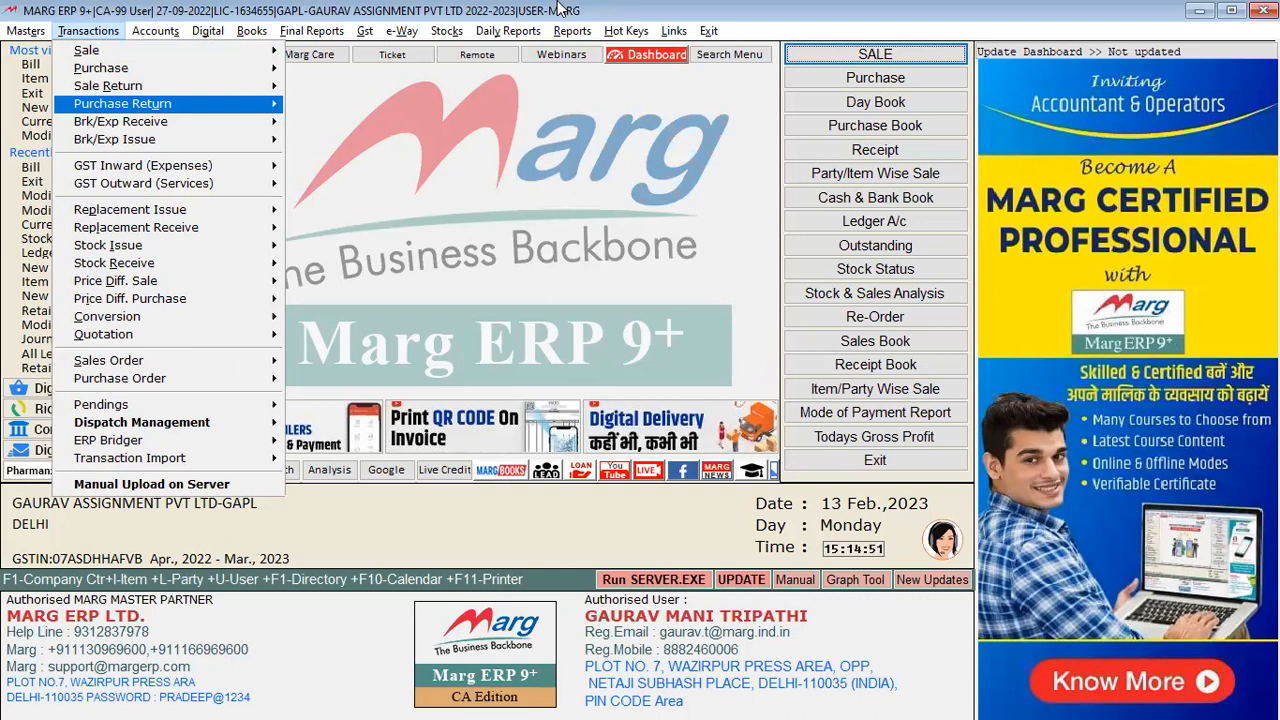
pyautogui.press('Down')
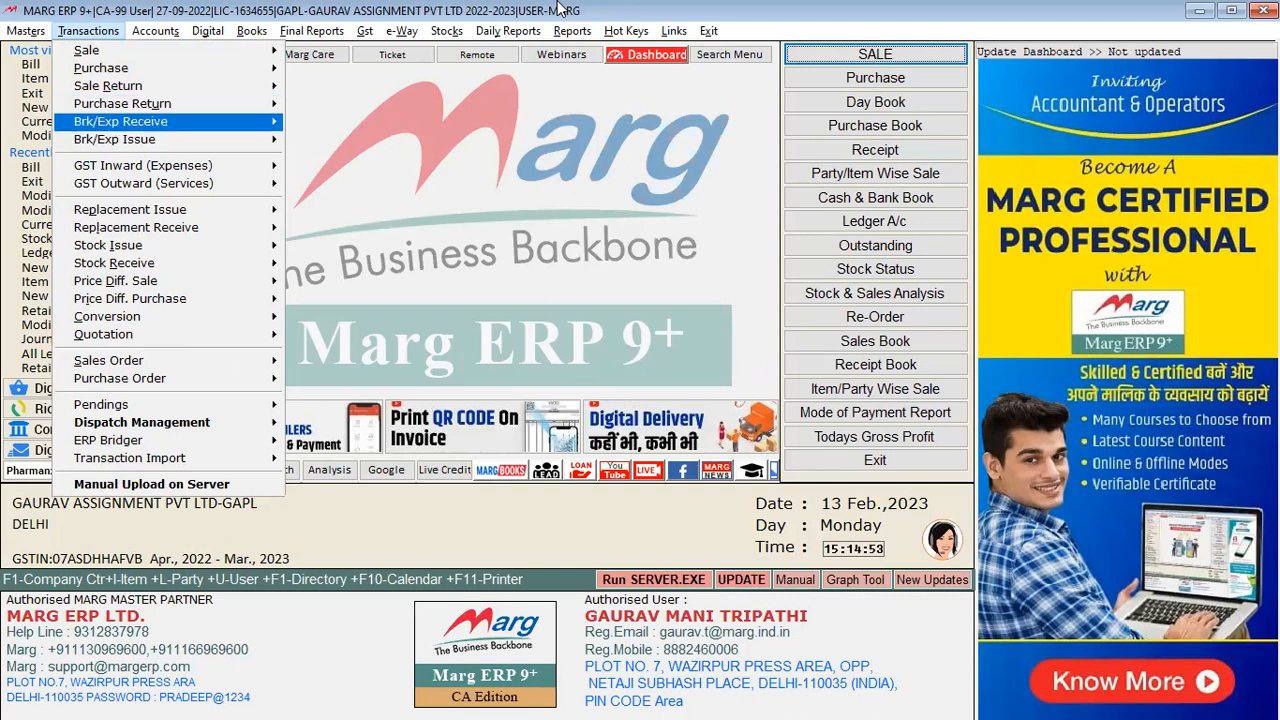
pyautogui.press('Down')
pyautogui.press('Up')
pyautogui.press('Down')
pyautogui.press('Up')
pyautogui.press('Down')
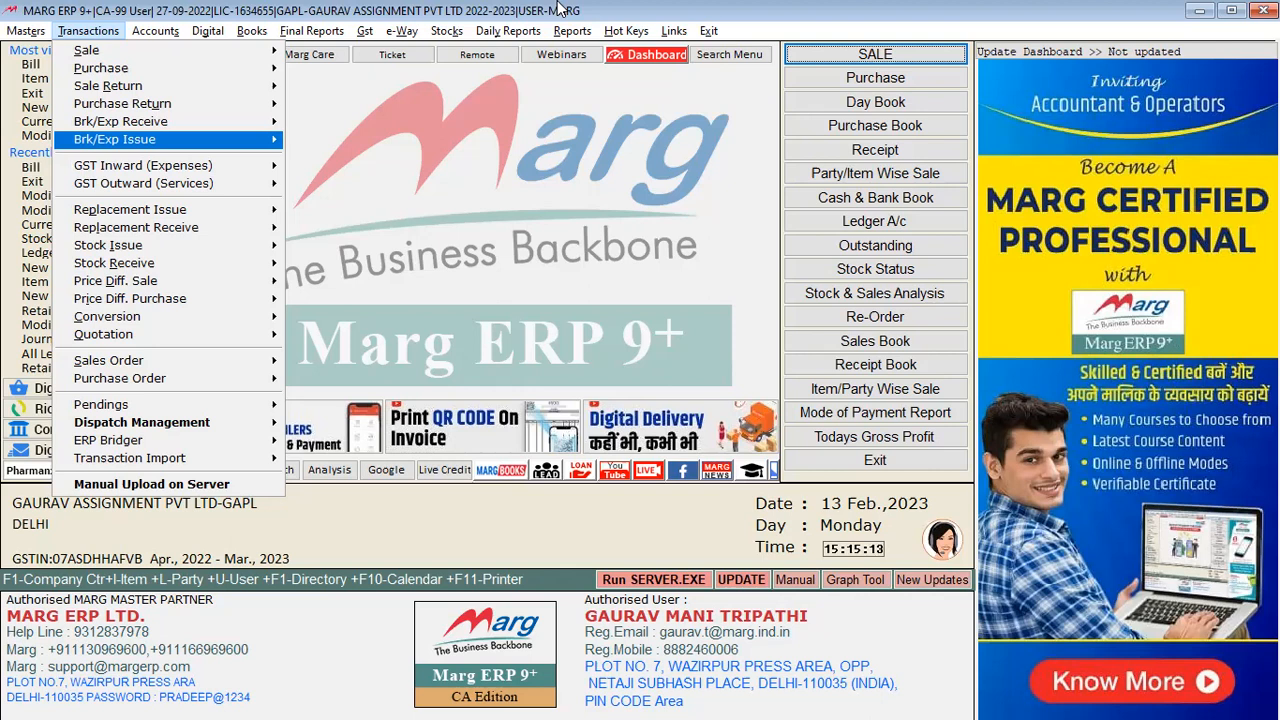
pyautogui.press('Up')
pyautogui.press('Up')
pyautogui.press('Down')
pyautogui.press('Down')
pyautogui.press('Up')
pyautogui.press('Up')
pyautogui.press('Up')
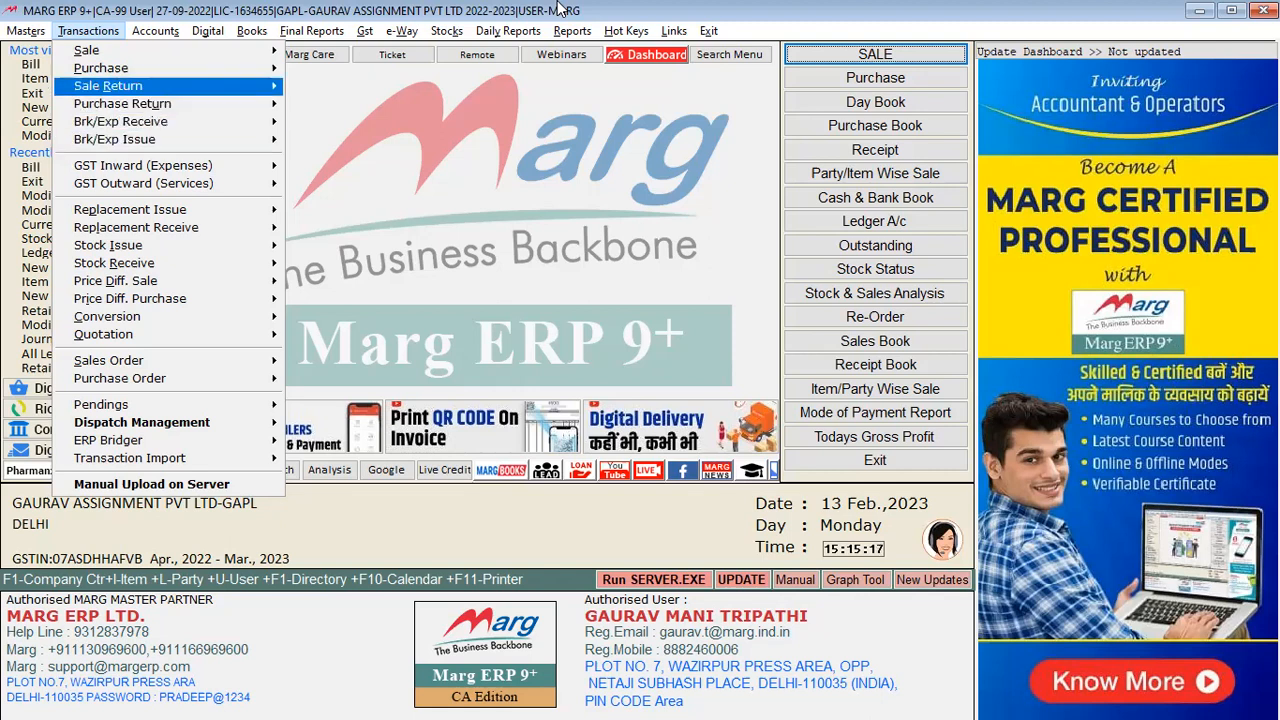
# Look through the transaction types from Sale Return to Replacement Issue, then leave the list
pyautogui.press('Down')
pyautogui.press('Down')
pyautogui.press('Down')
pyautogui.press('Down')
pyautogui.press('Down')
pyautogui.press('Down')
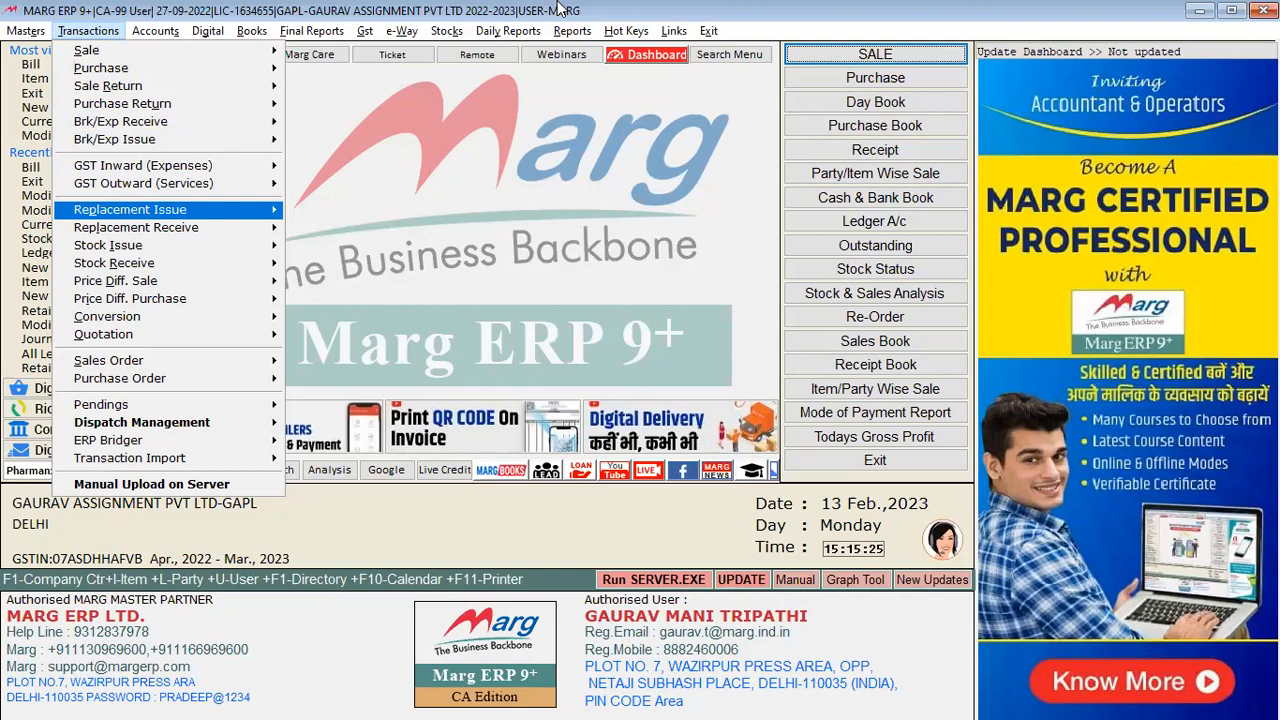
pyautogui.hotkey('alt', 'r')
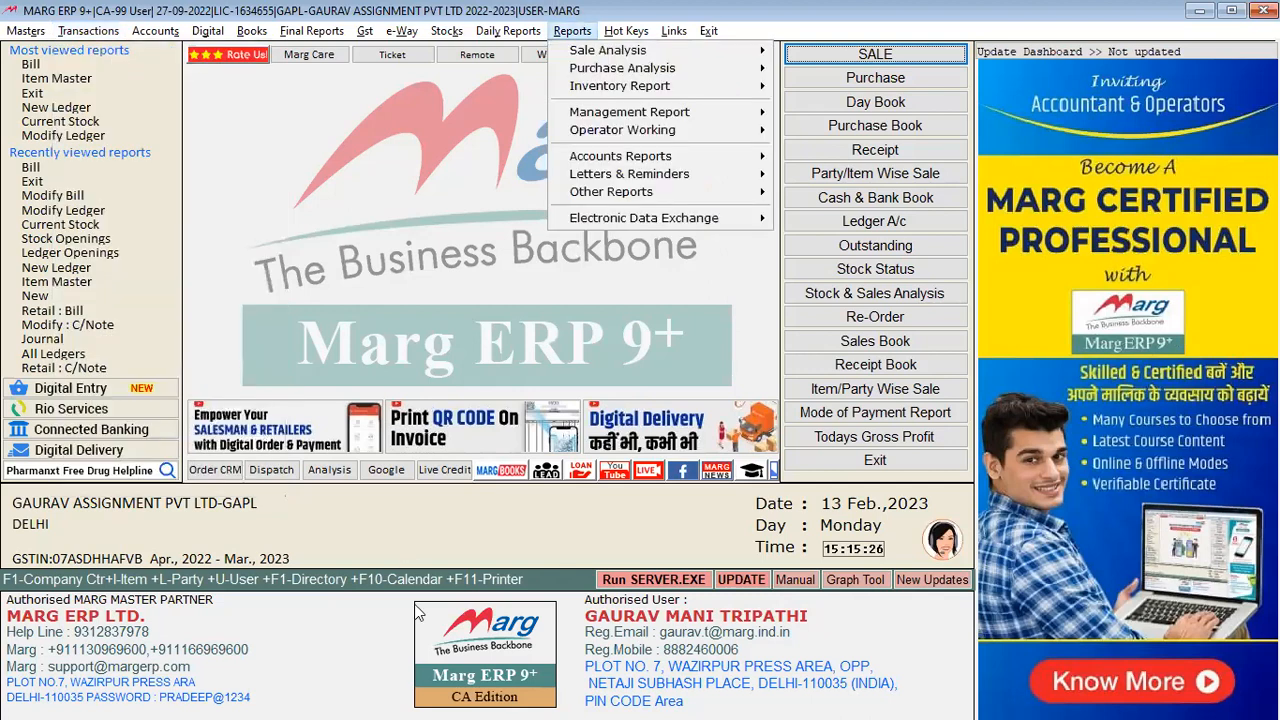
pyautogui.press('Escape')
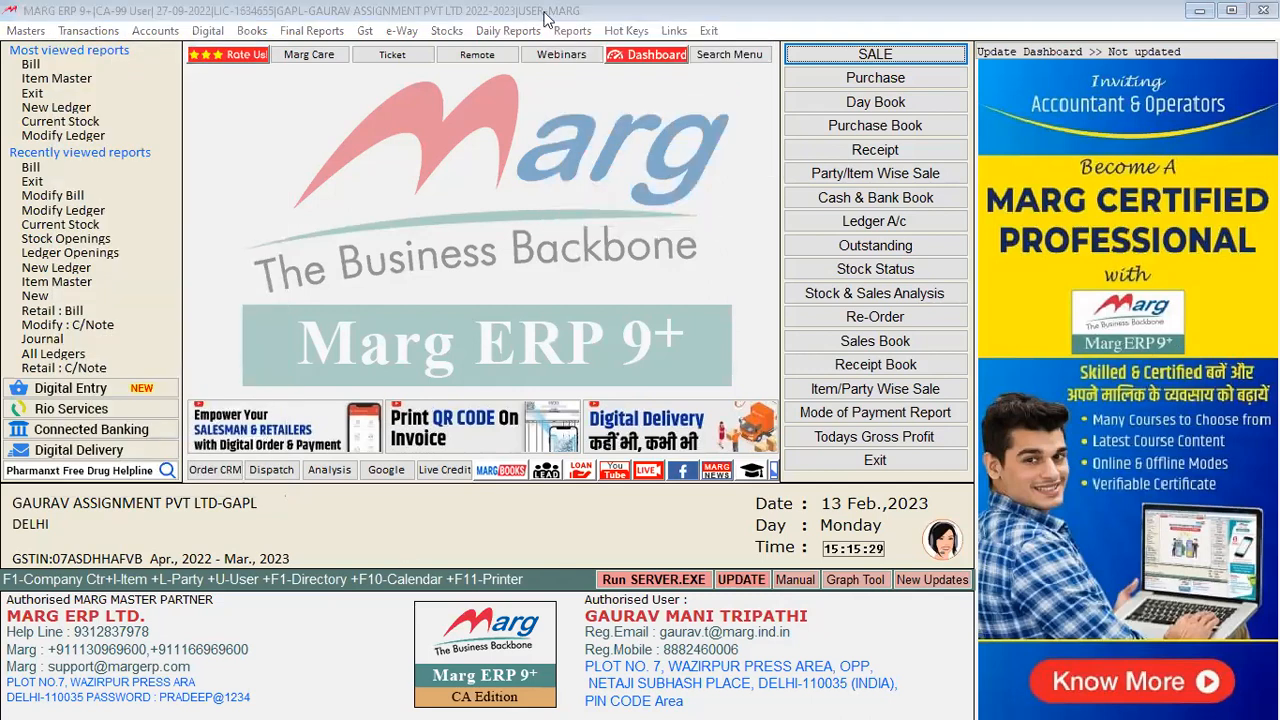
# Open the Replacement Issue transaction's issue entry and return to the main screen
pyautogui.click(97, 30)
pyautogui.press('Down')
pyautogui.press('Down')
pyautogui.press('Down')
pyautogui.press('Down')
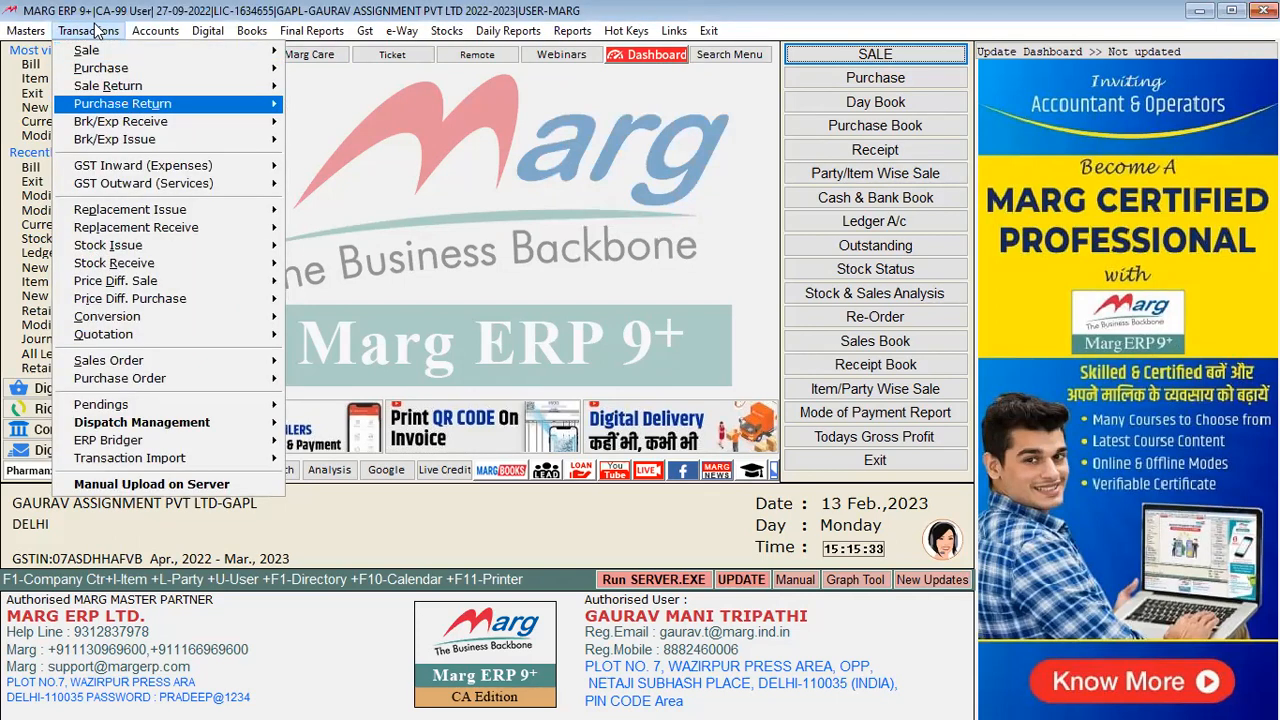
pyautogui.press('Down')
pyautogui.press('Down')
pyautogui.press('Down')
pyautogui.press('Down')
pyautogui.press('Down')
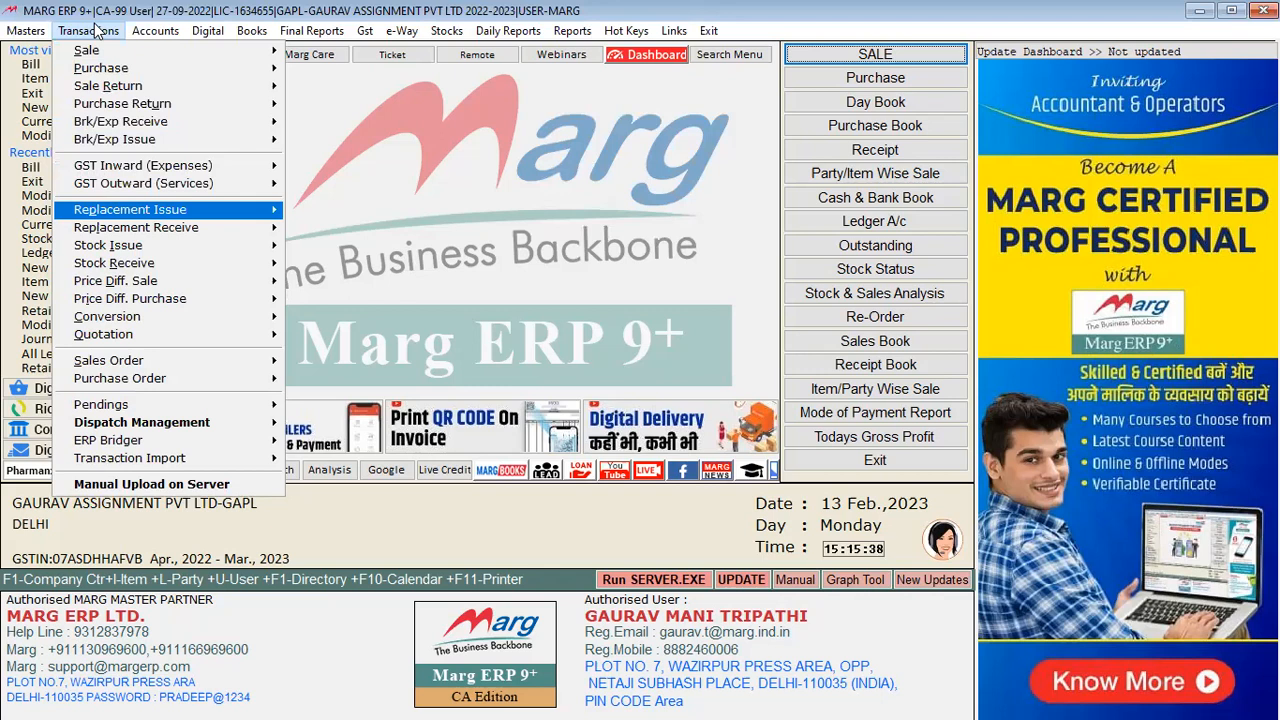
pyautogui.press('Return')
pyautogui.press('Return')
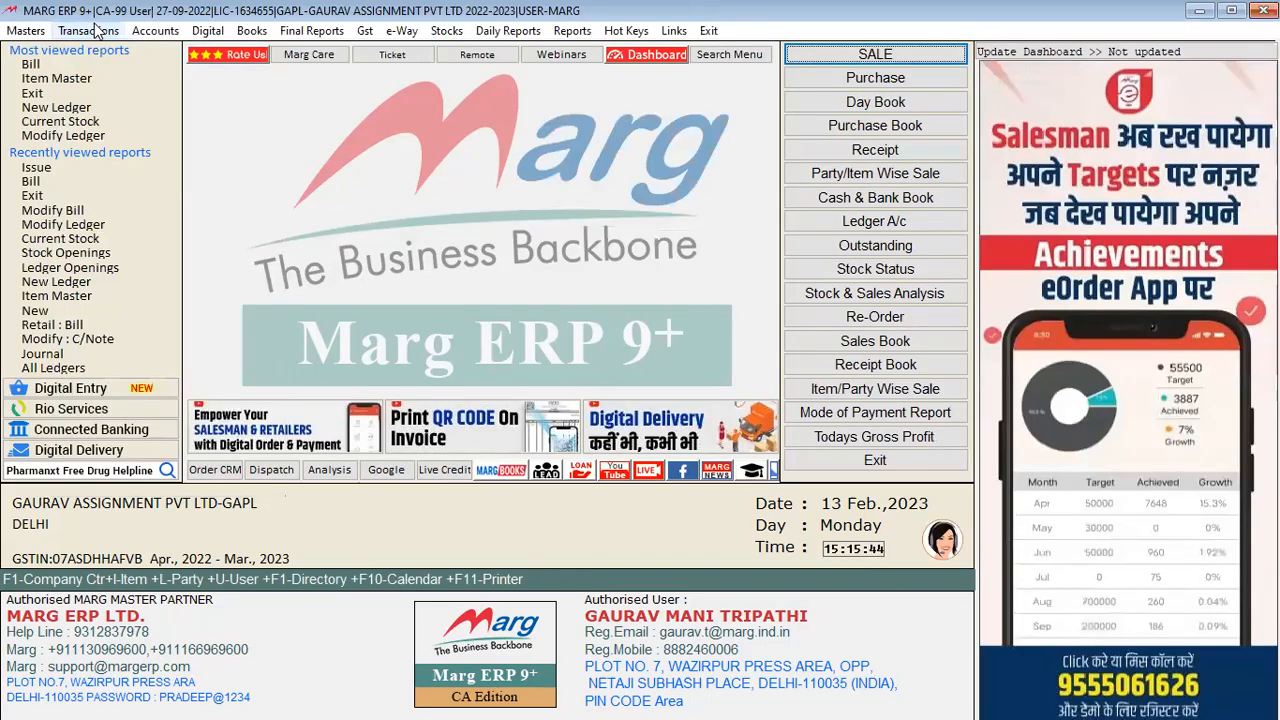
# Find the Replacement Receive and Stock Issue transaction types, then close the list
pyautogui.click(96, 28)
pyautogui.press('Down')
pyautogui.press('Down')
pyautogui.press('Down')
pyautogui.press('Down')
pyautogui.press('Down')
pyautogui.press('Down')
pyautogui.press('Down')
pyautogui.press('Down')
pyautogui.press('Down')
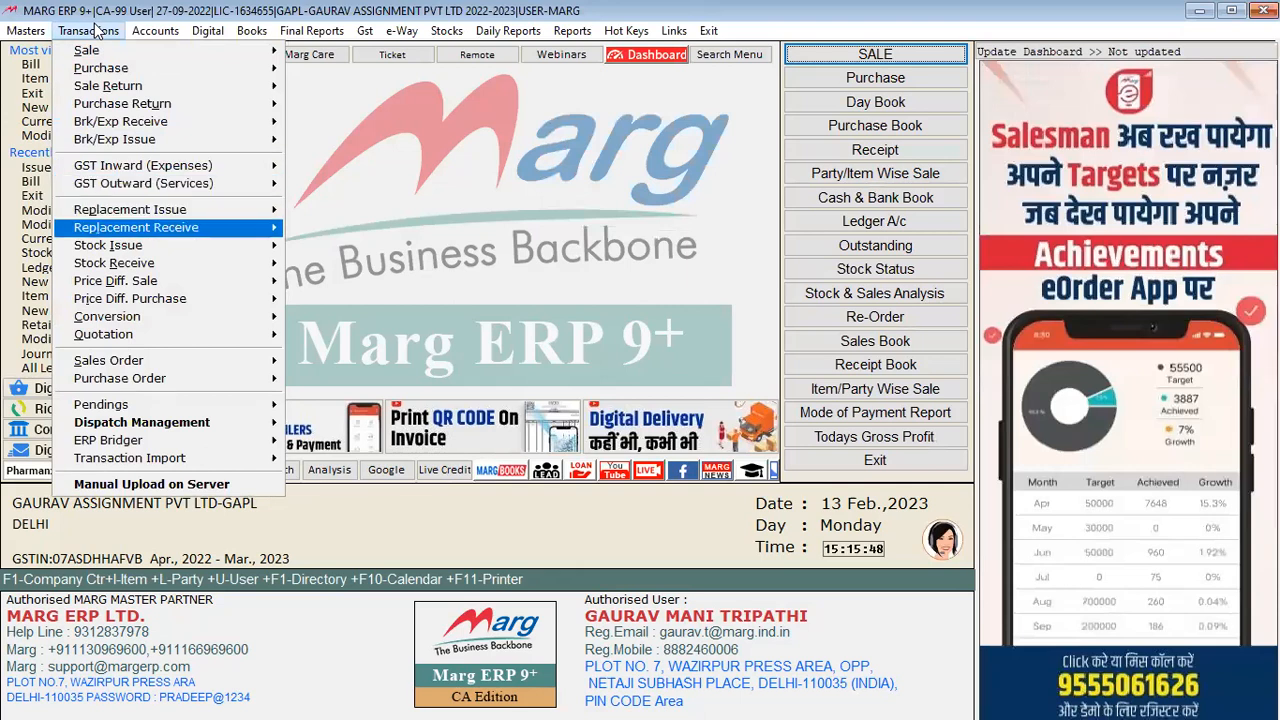
pyautogui.press('Down')
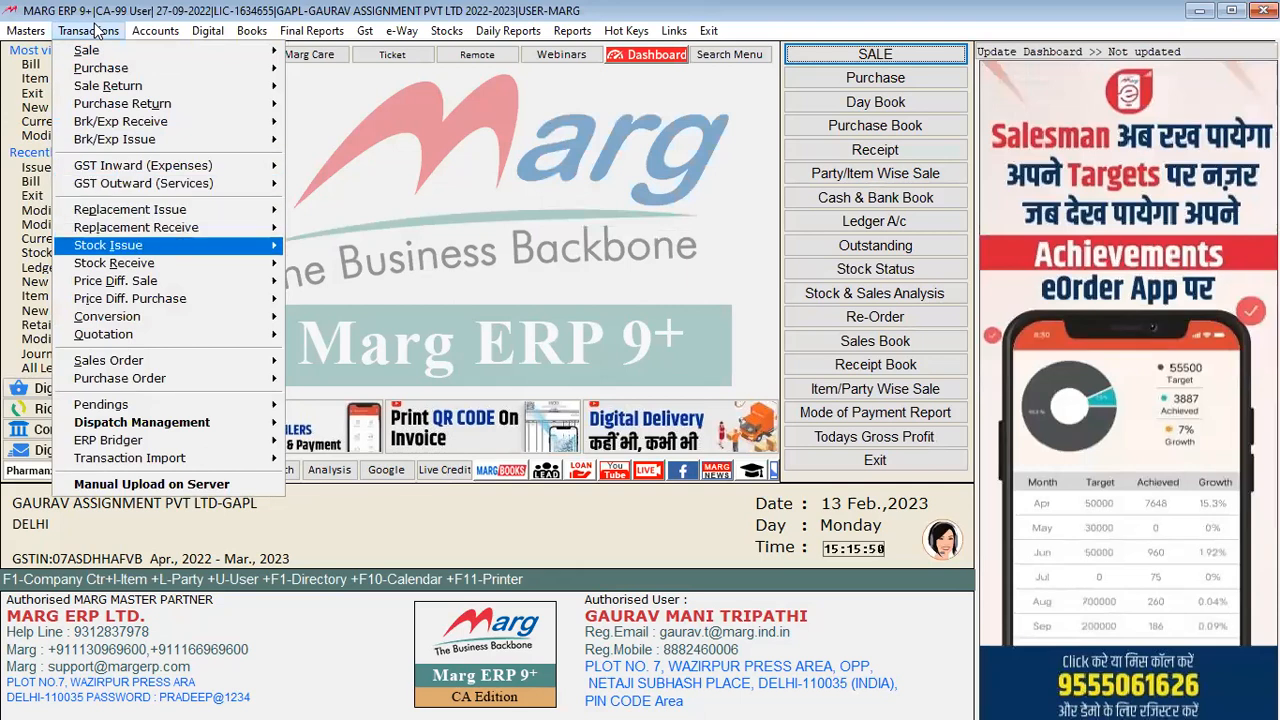
pyautogui.click(97, 30)
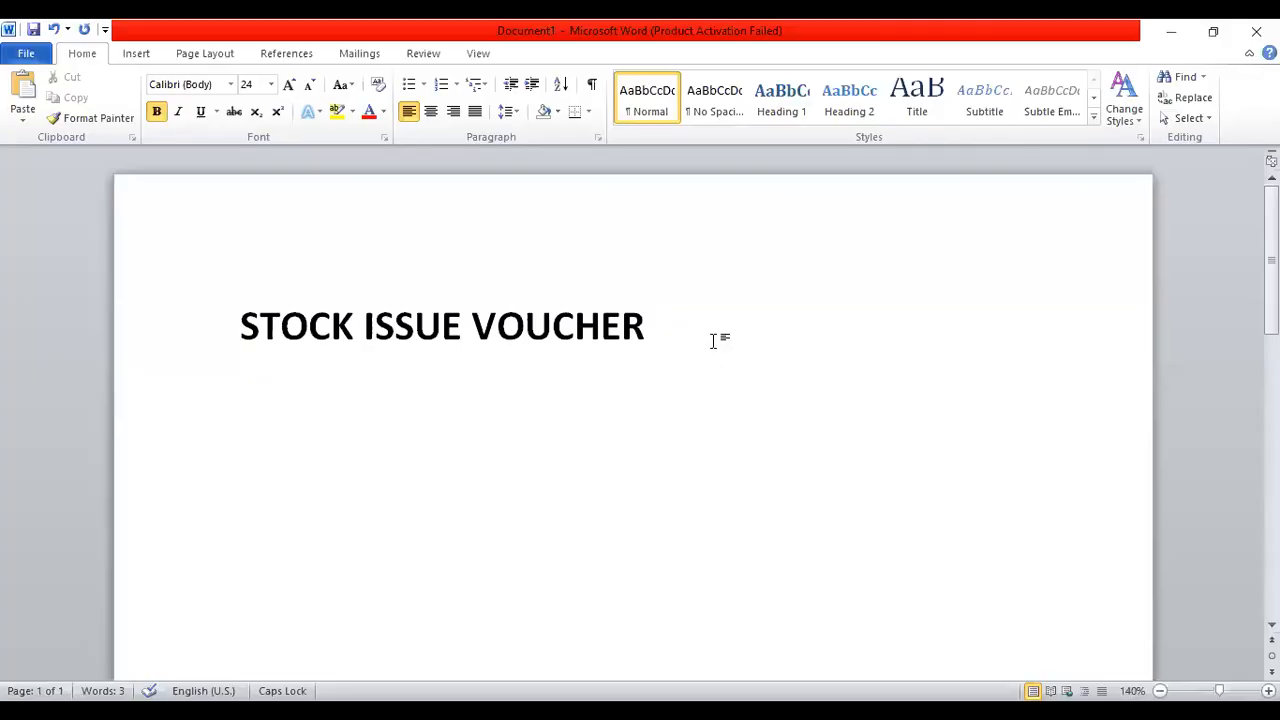
# Add a dash after the STOCK ISSUE VOUCHER heading and write point 1 below it: "TRANSFER EXPIRED STOCK FROM MAIN STORE TO SCRAP STORE"
pyautogui.write('-')
pyautogui.press('Return')
pyautogui.write('1-')
pyautogui.write('TRANS')
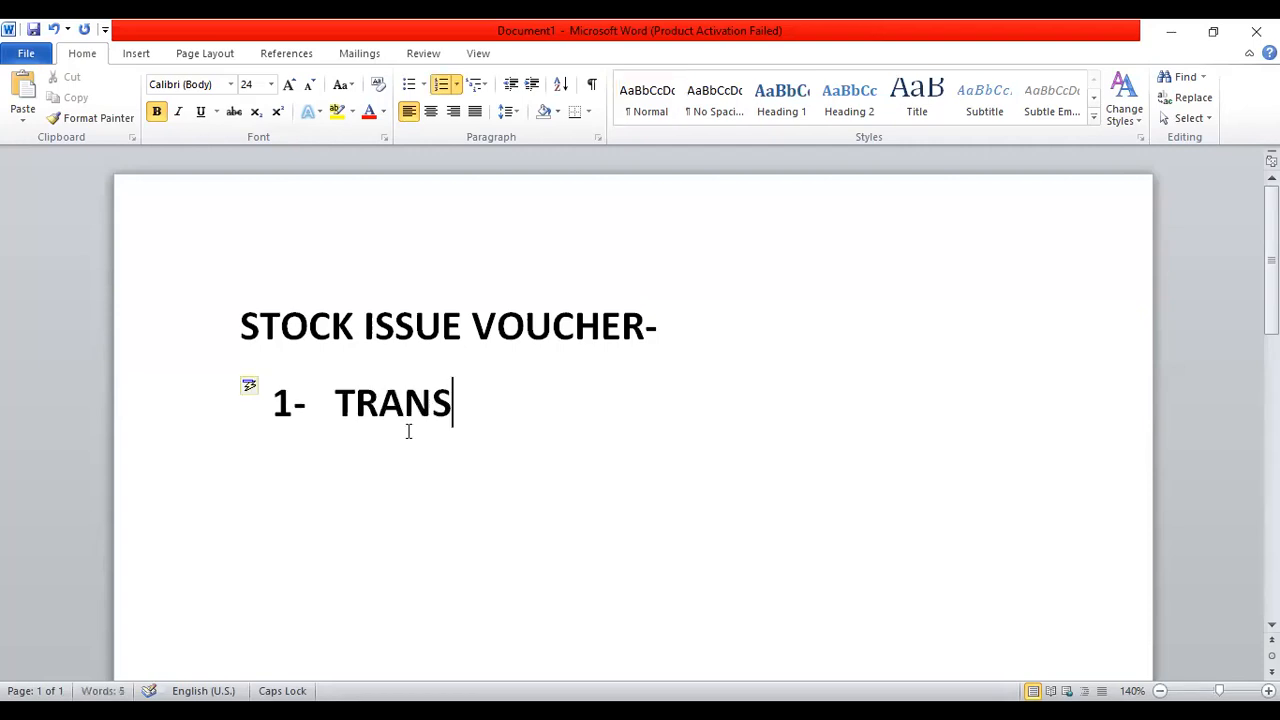
pyautogui.write('FER ')
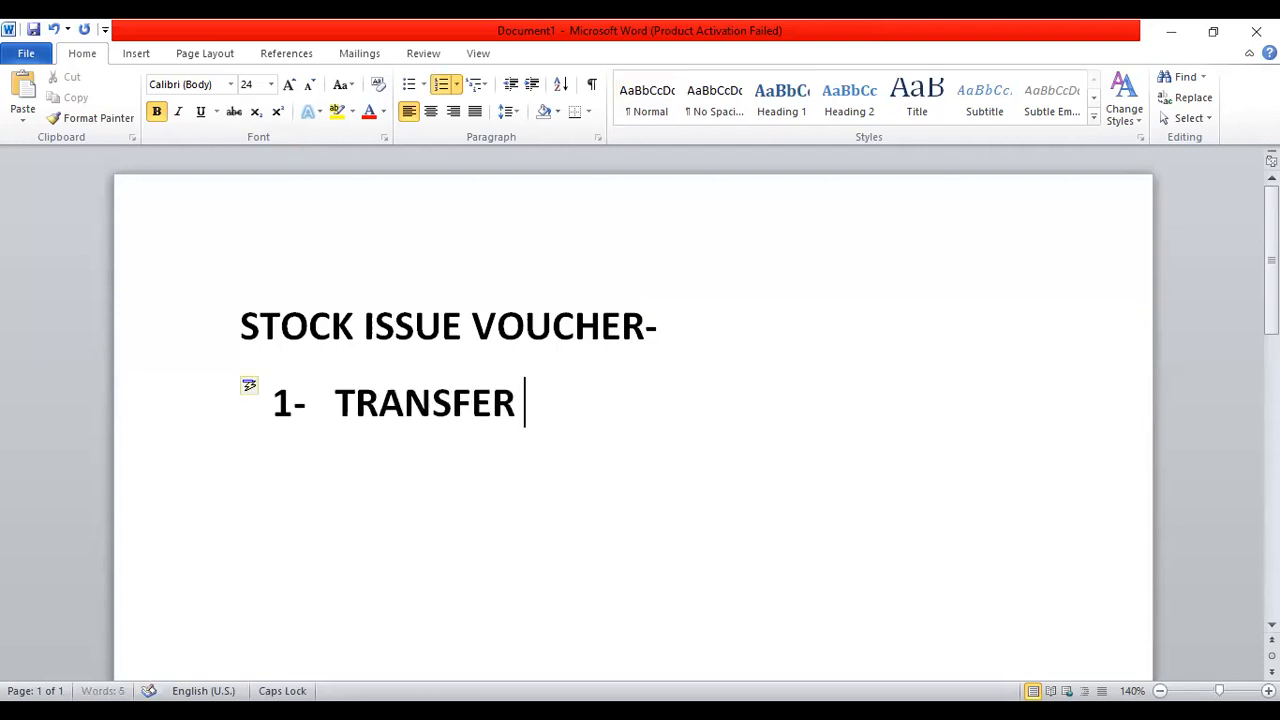
pyautogui.write('EXPIRED')
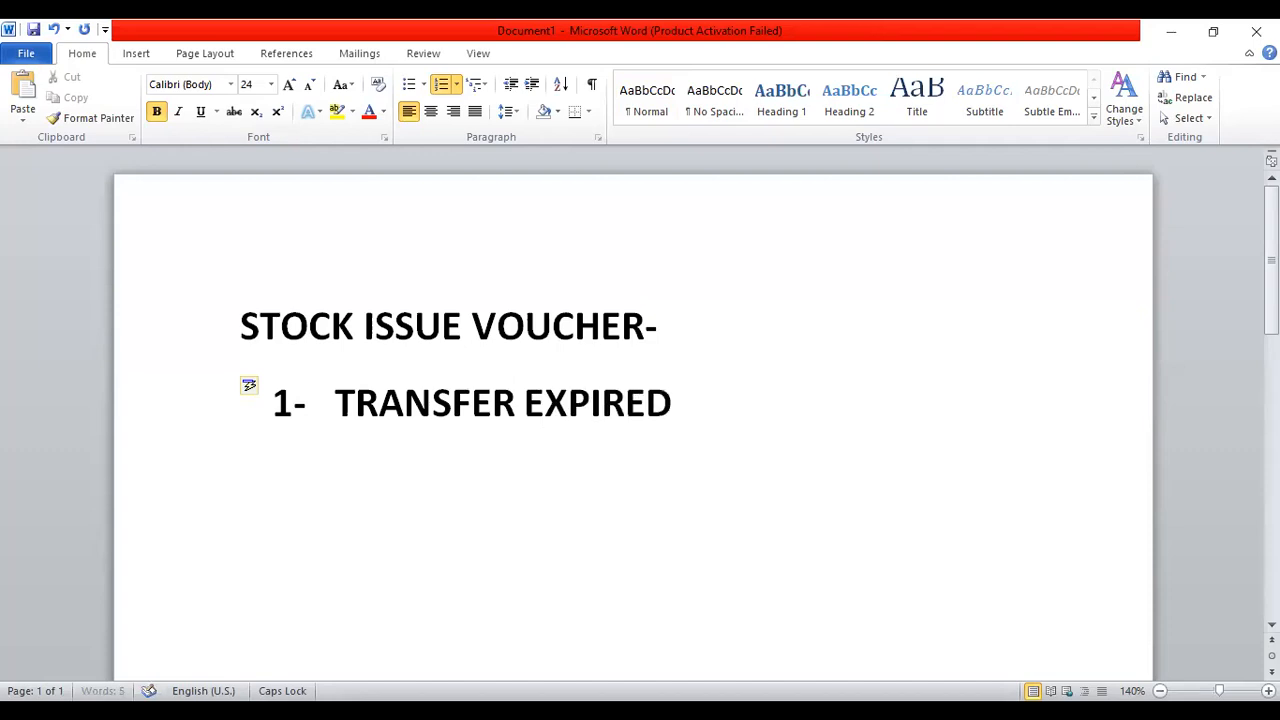
pyautogui.write(' STOCK FRO')
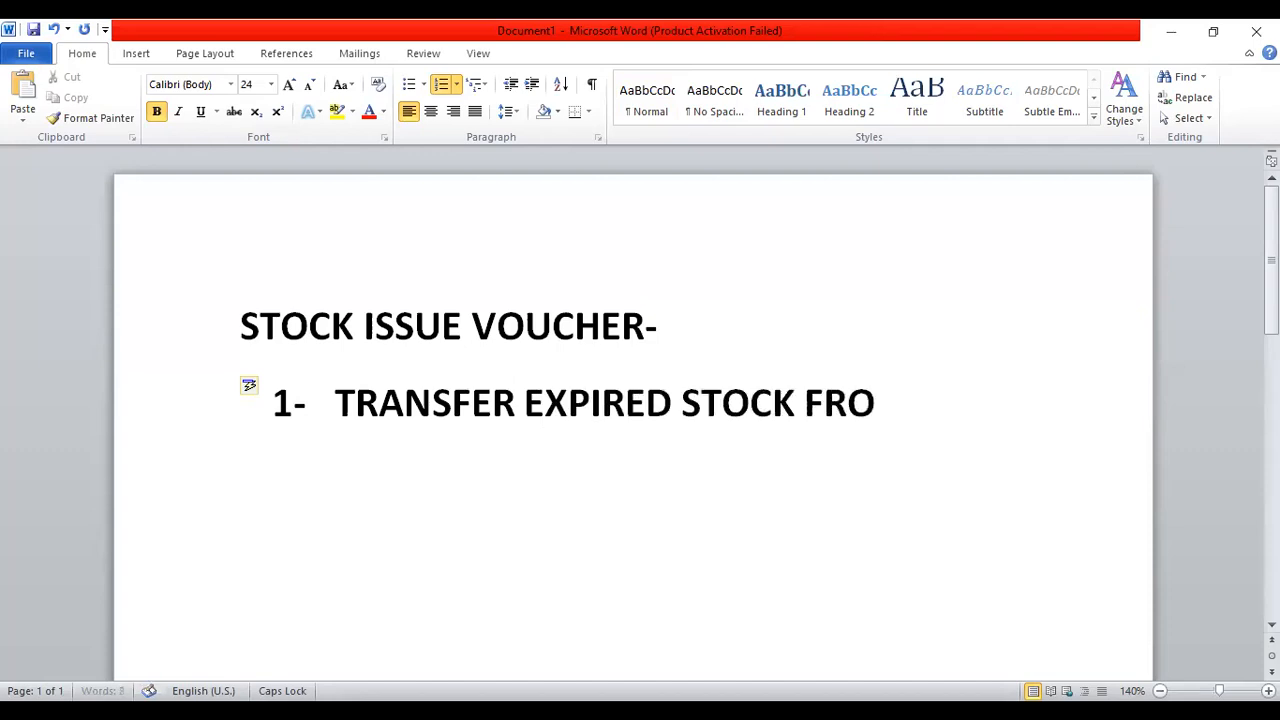
pyautogui.write('M MAIN STORE')
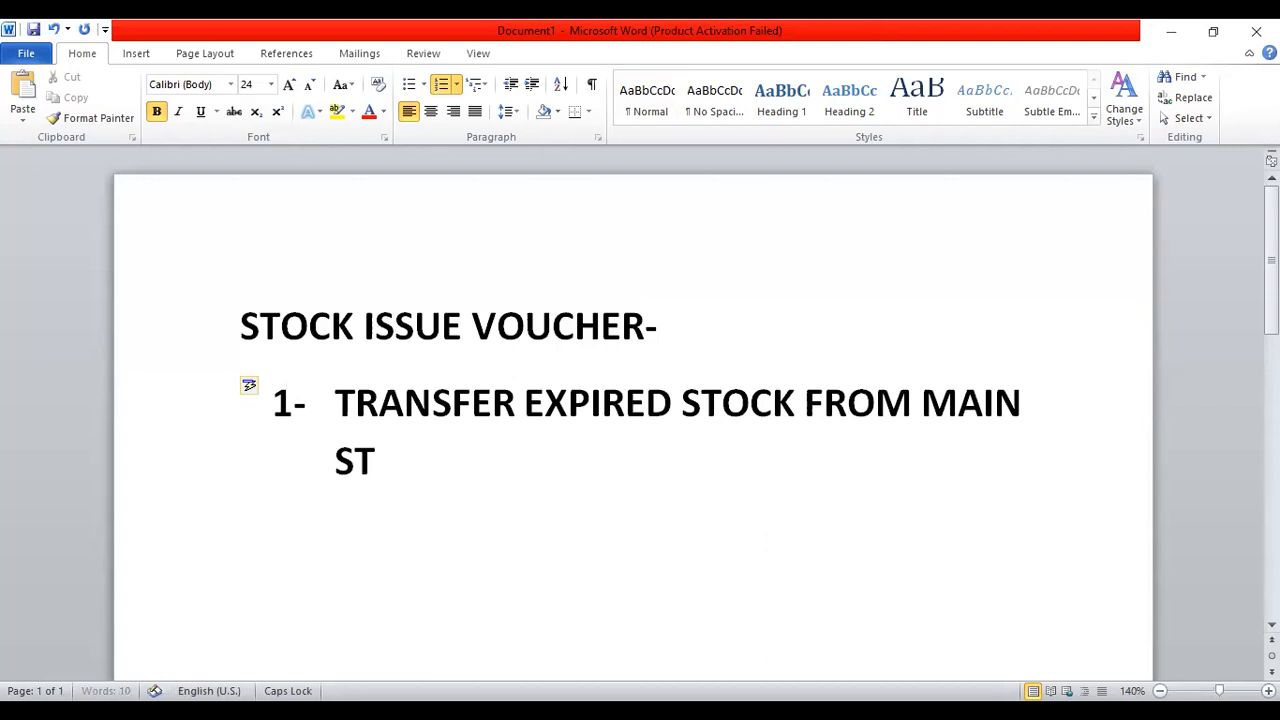
pyautogui.write(' TO SC')
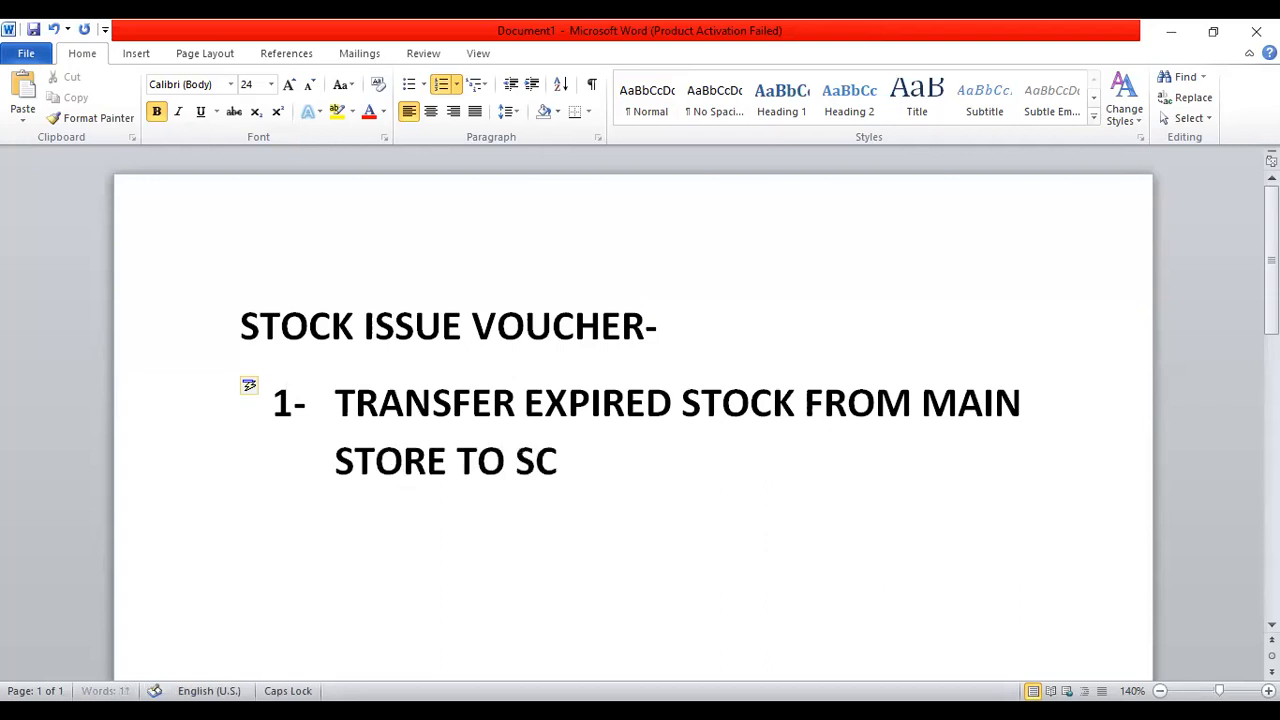
pyautogui.write('RAP STORE')
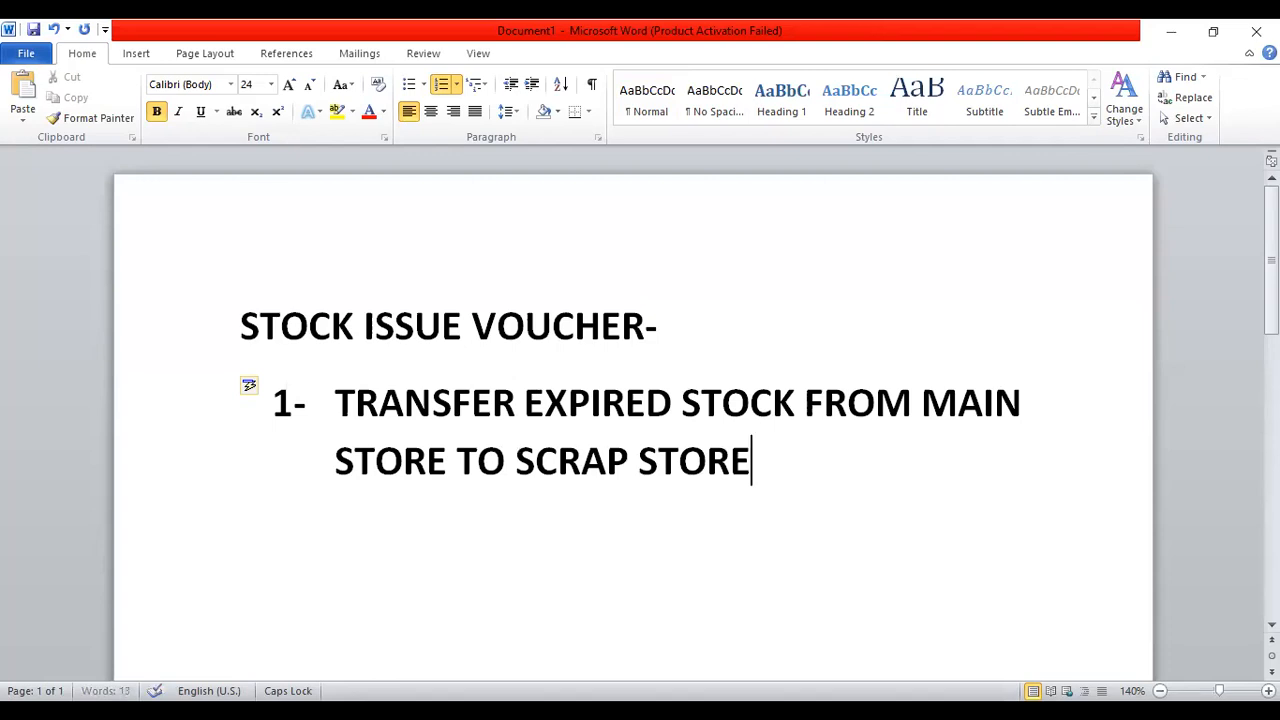
# Reduce the font size of the text in point 1 to 22
pyautogui.hotkey('shift', 'Left')
pyautogui.hotkey('shift', 'Left')
pyautogui.hotkey('shift', 'Left')
pyautogui.hotkey('shift', 'Left')
pyautogui.hotkey('shift', 'Left')
pyautogui.hotkey('shift', 'Left')
pyautogui.hotkey('shift', 'Left')
pyautogui.hotkey('shift', 'Left')
pyautogui.hotkey('shift', 'Left')
pyautogui.hotkey('shift', 'Left')
pyautogui.hotkey('shift', 'Left')
pyautogui.hotkey('shift', 'Left')
pyautogui.hotkey('shift', 'Left')
pyautogui.hotkey('shift', 'Left')
pyautogui.hotkey('shift', 'Left')
pyautogui.hotkey('shift', 'Left')
pyautogui.hotkey('shift', 'Left')
pyautogui.hotkey('shift', 'Left')
pyautogui.hotkey('shift', 'Left')
pyautogui.hotkey('shift', 'Left')
pyautogui.hotkey('shift', 'Left')
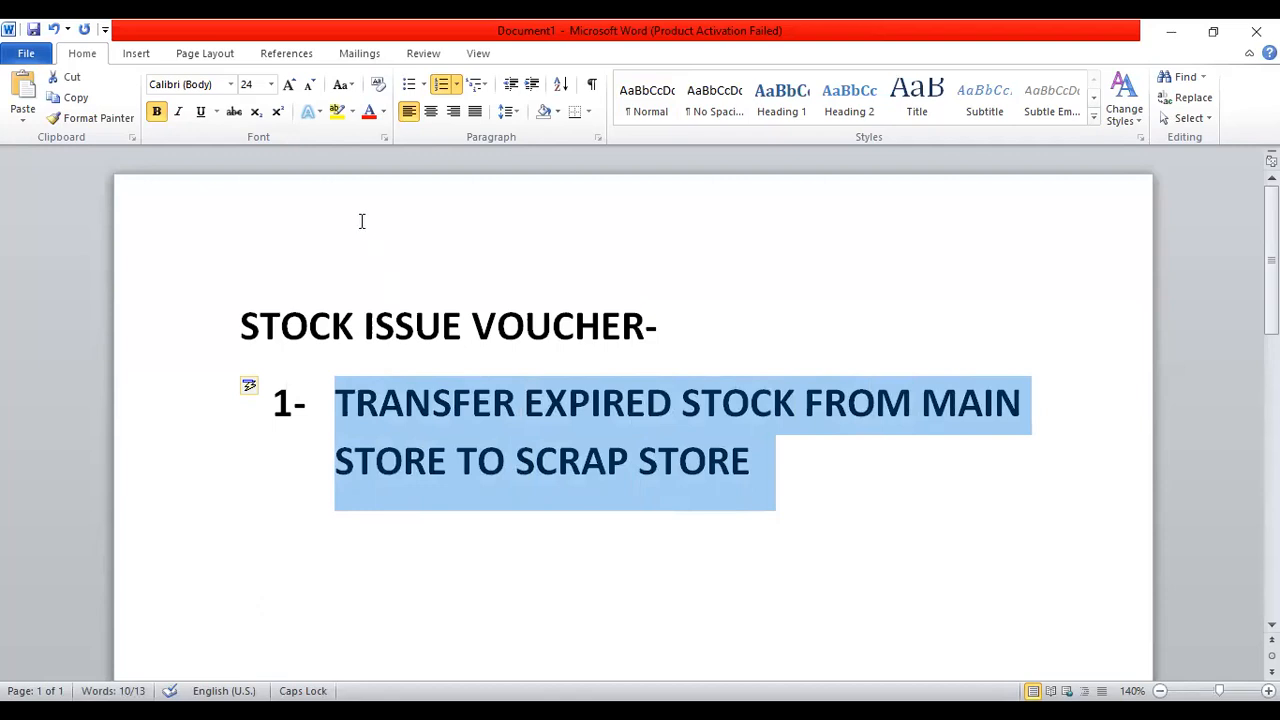
pyautogui.click(310, 88)
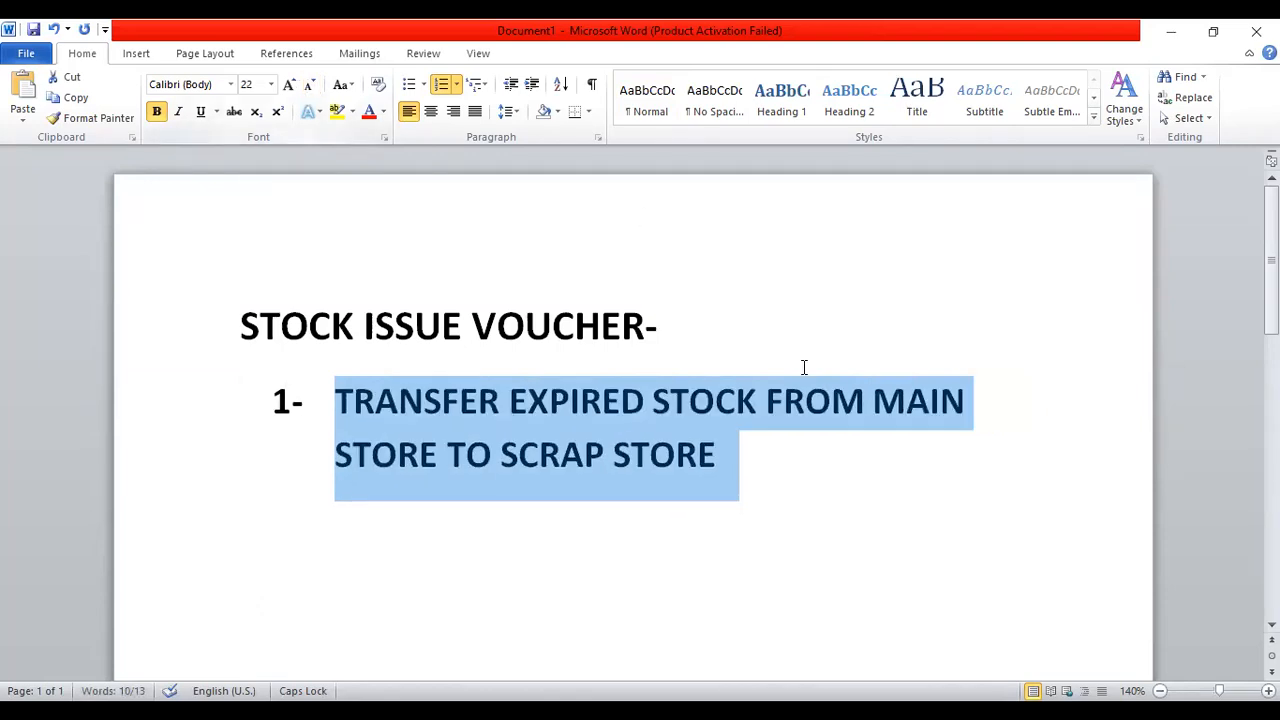
pyautogui.click(822, 480)
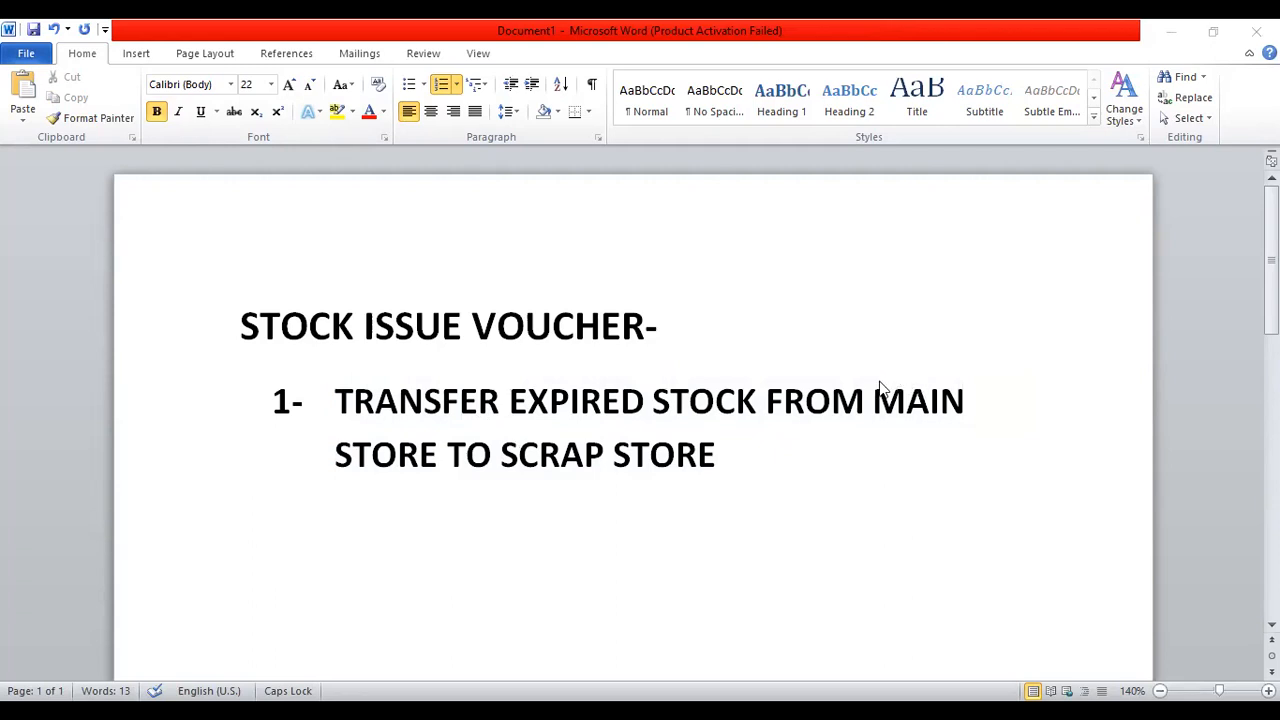
# Highlight "MAIN STORE" and "TO SCRAP STORE" in point 1 in yellow
pyautogui.moveTo(876, 393); pyautogui.dragTo(431, 472)
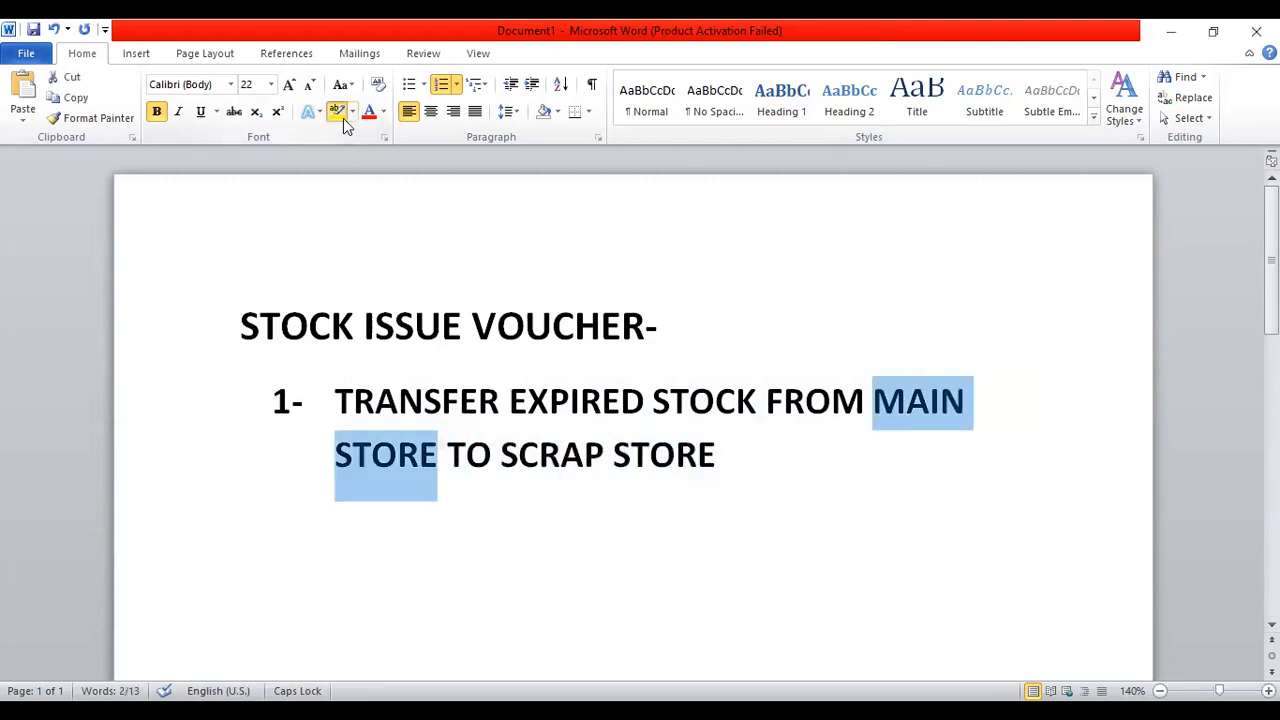
pyautogui.click(338, 114)
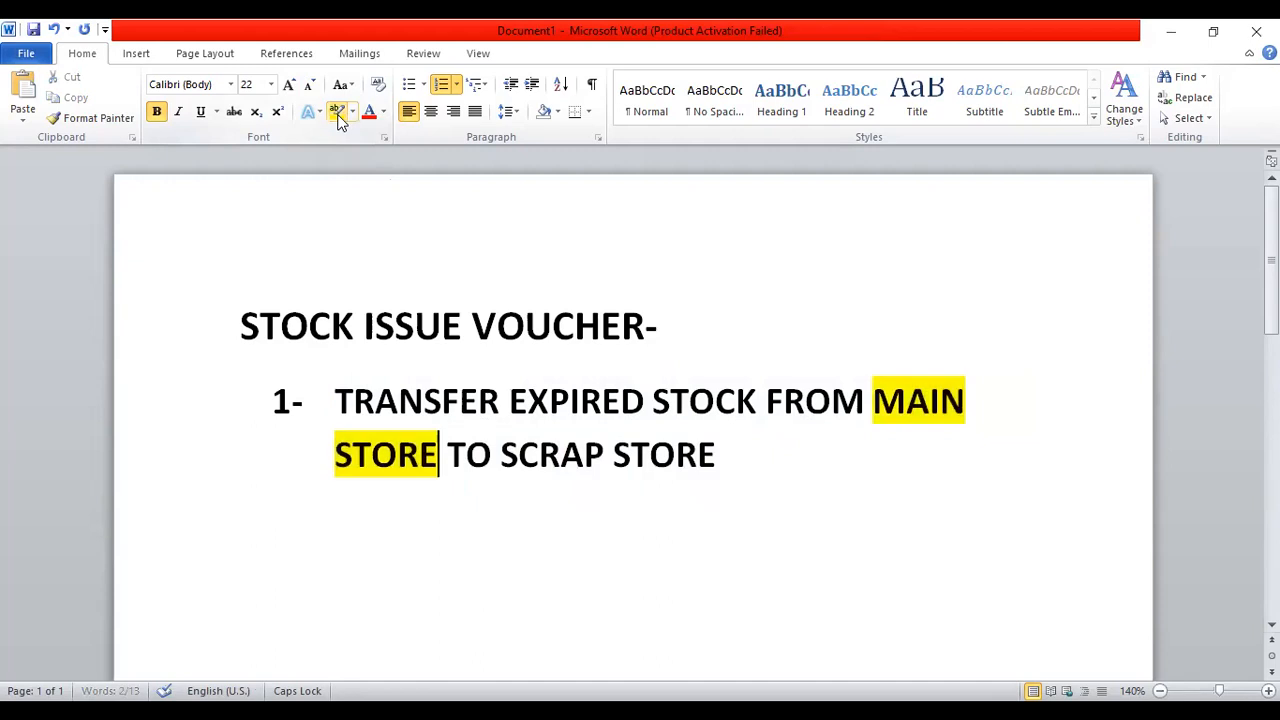
pyautogui.click(338, 118)
pyautogui.moveTo(447, 458); pyautogui.dragTo(672, 482)
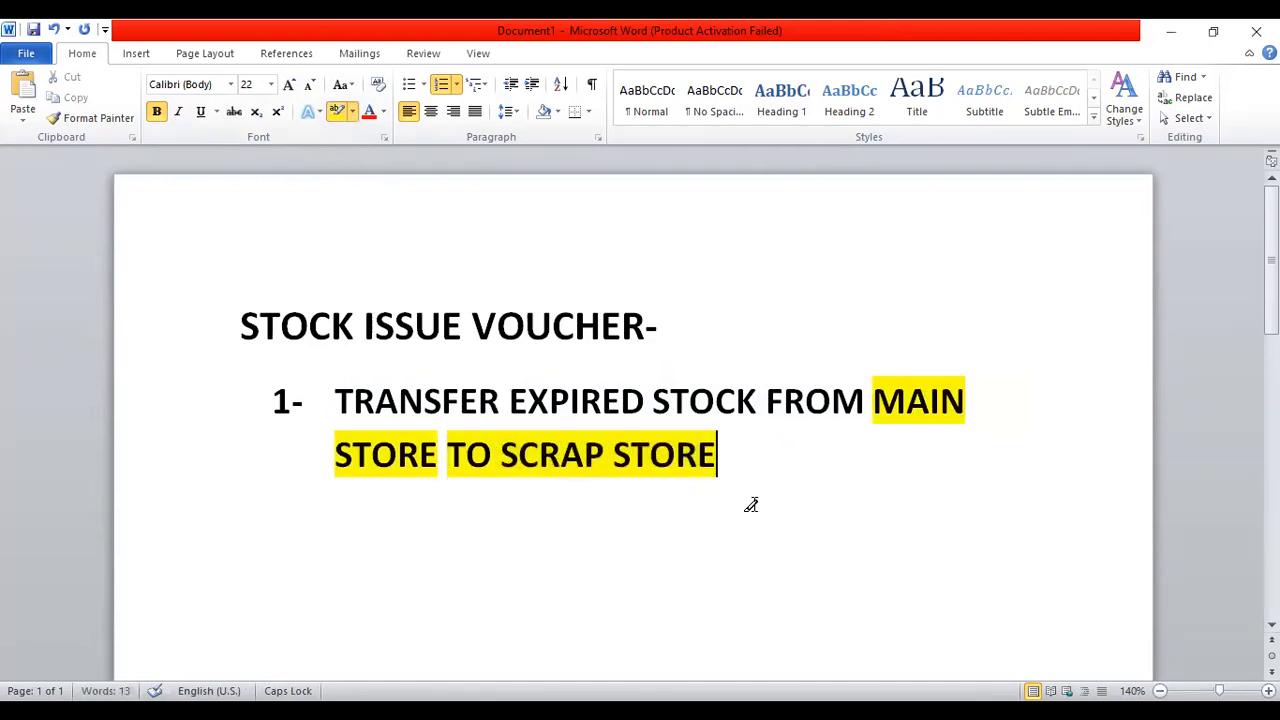
pyautogui.press('Escape')
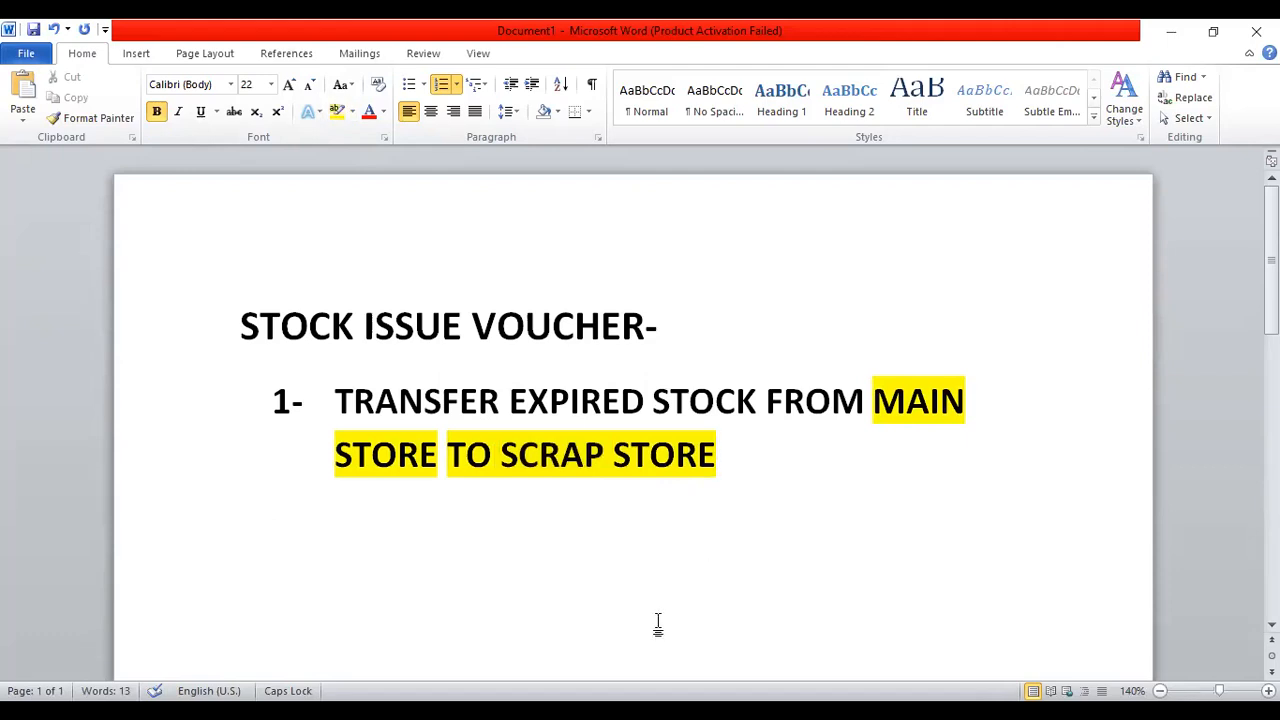
# Switch to Marg ERP 9+ and start a new Stock Issue transaction
pyautogui.hotkey('alt', 'Tab')
pyautogui.press('r')
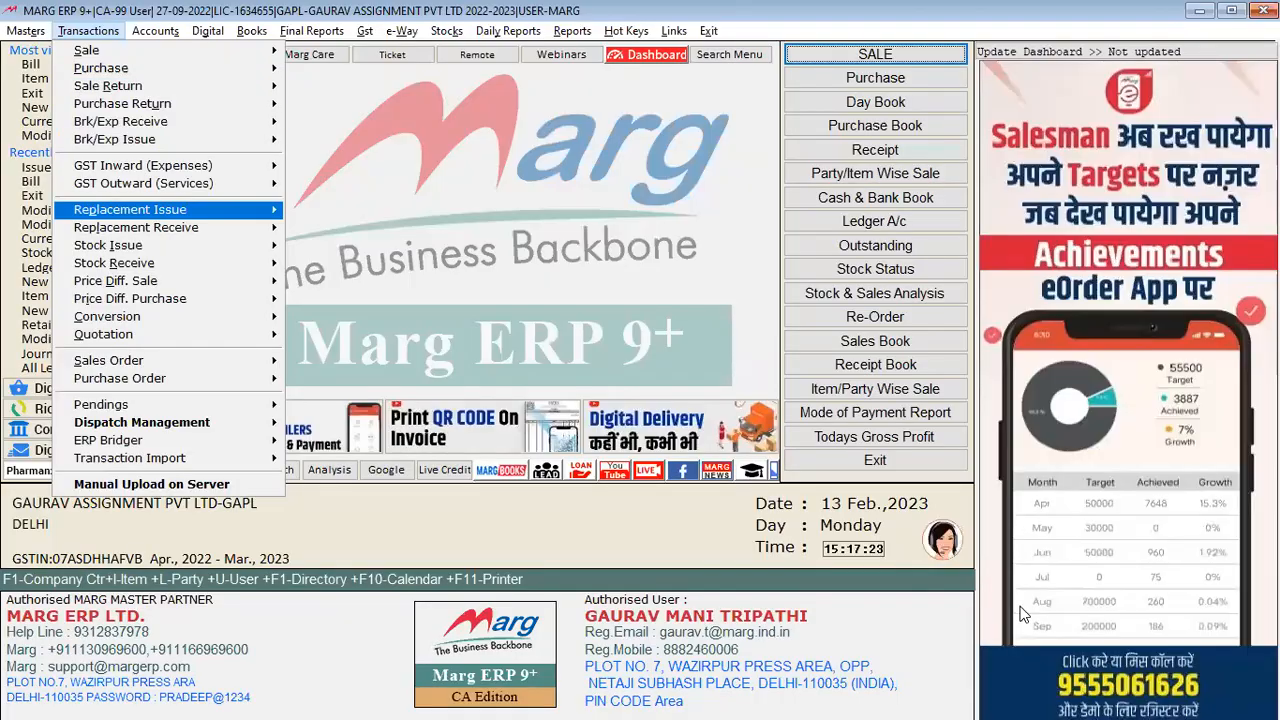
pyautogui.press('Down')
pyautogui.press('Down')
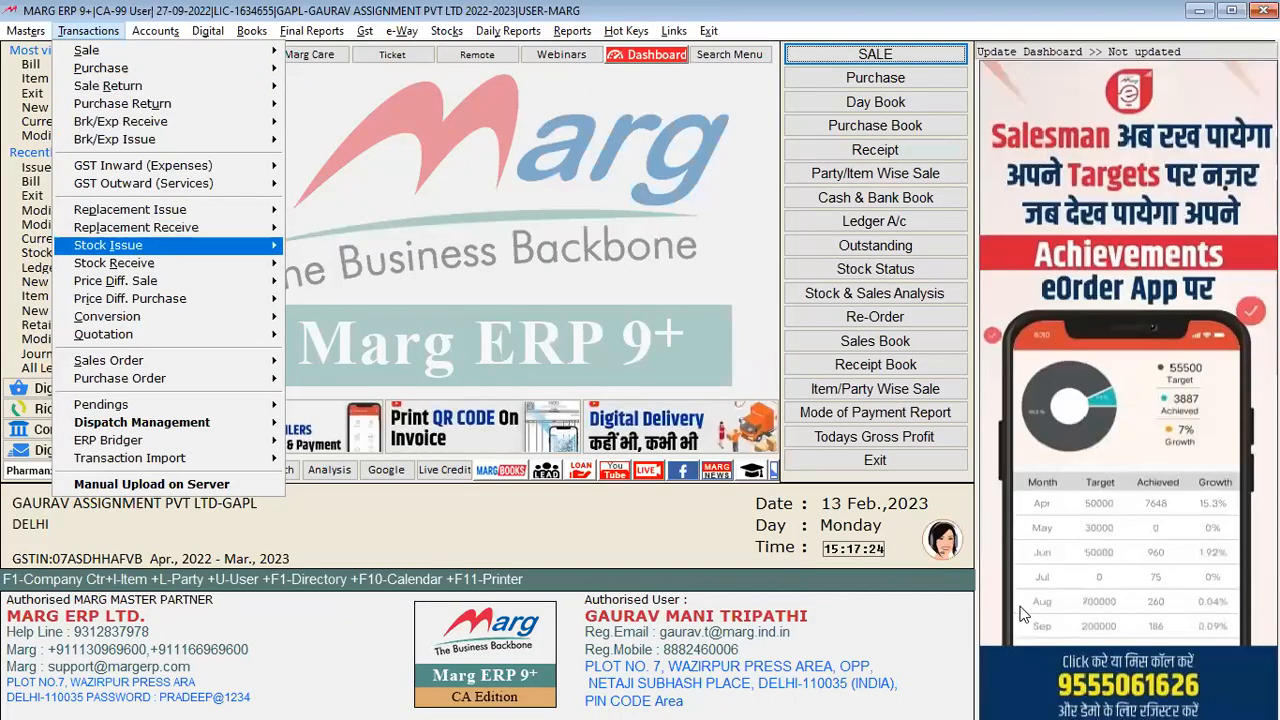
pyautogui.press('Right')
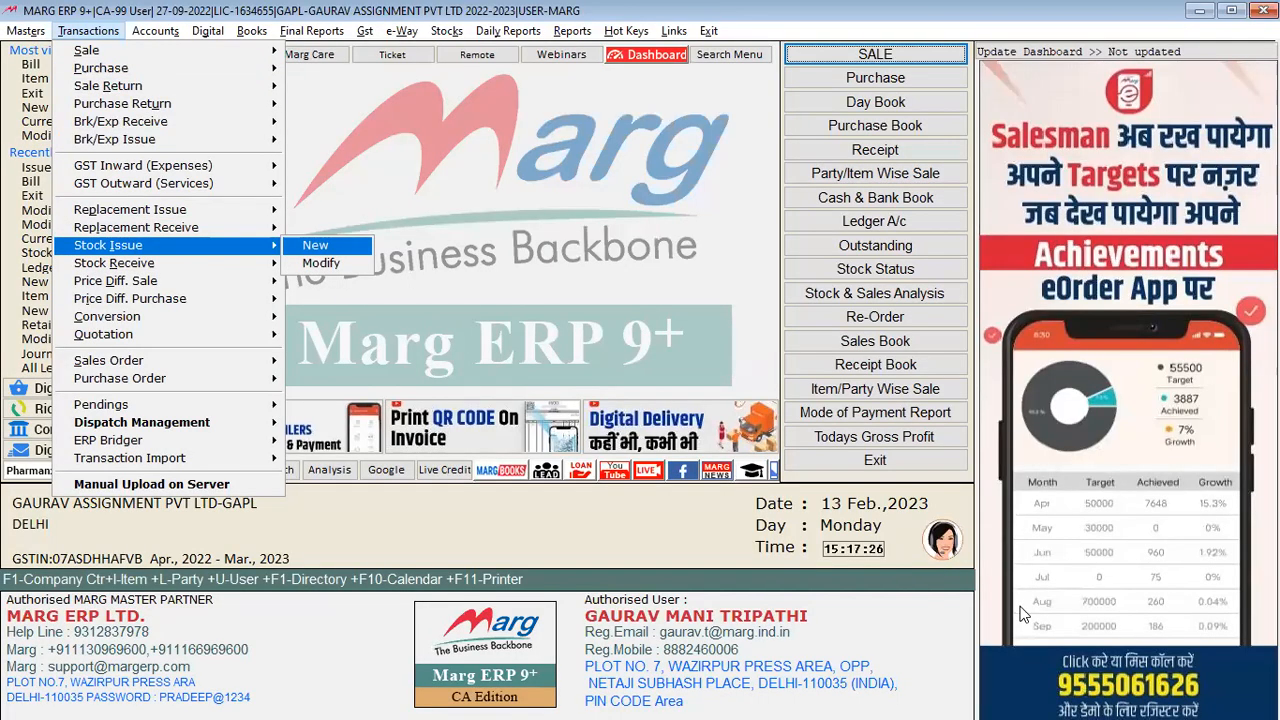
pyautogui.press('Return')
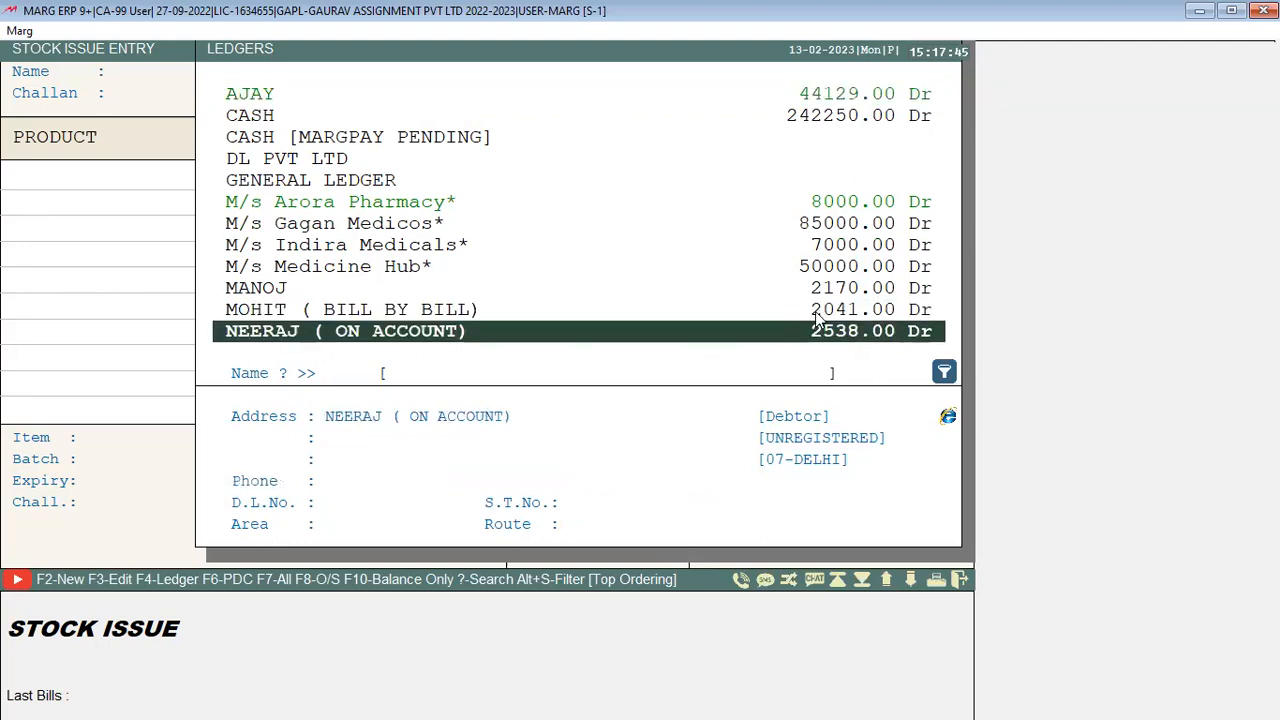
# Look through the party ledgers offered for the stock issue entry
pyautogui.press('Down')
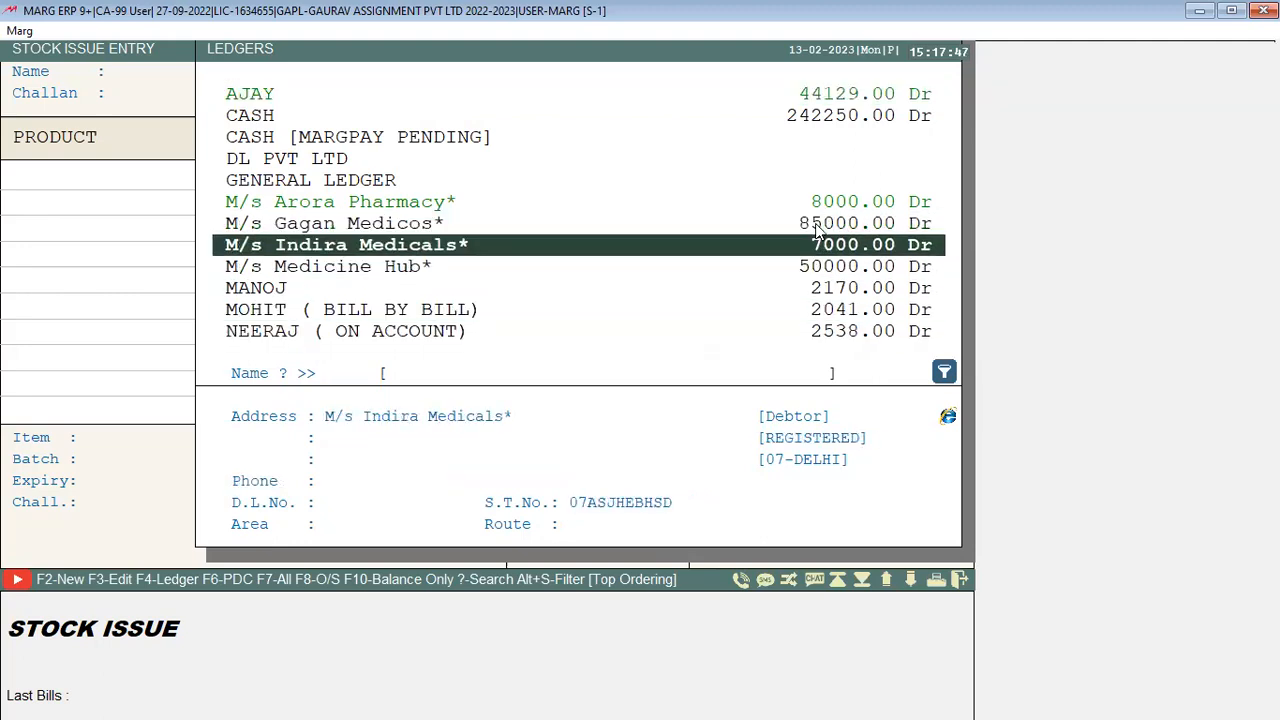
pyautogui.press('Down')
pyautogui.press('Down')
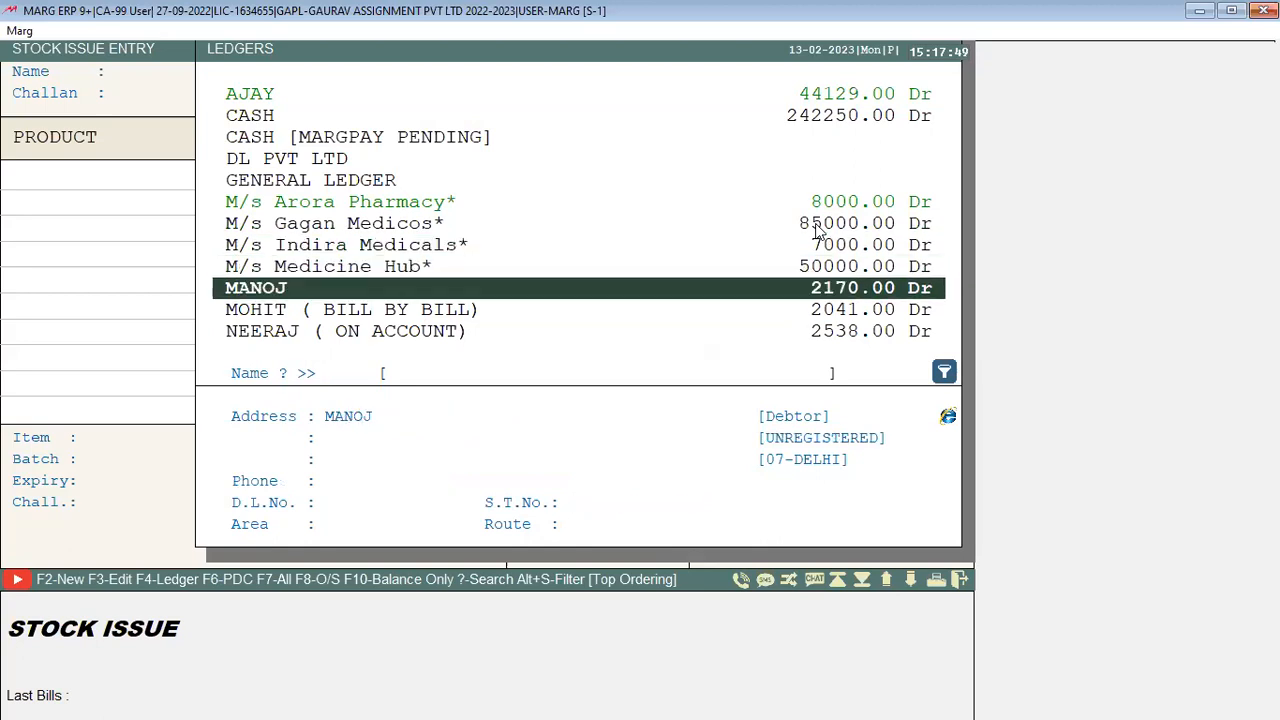
pyautogui.press('Down')
pyautogui.press('Down')
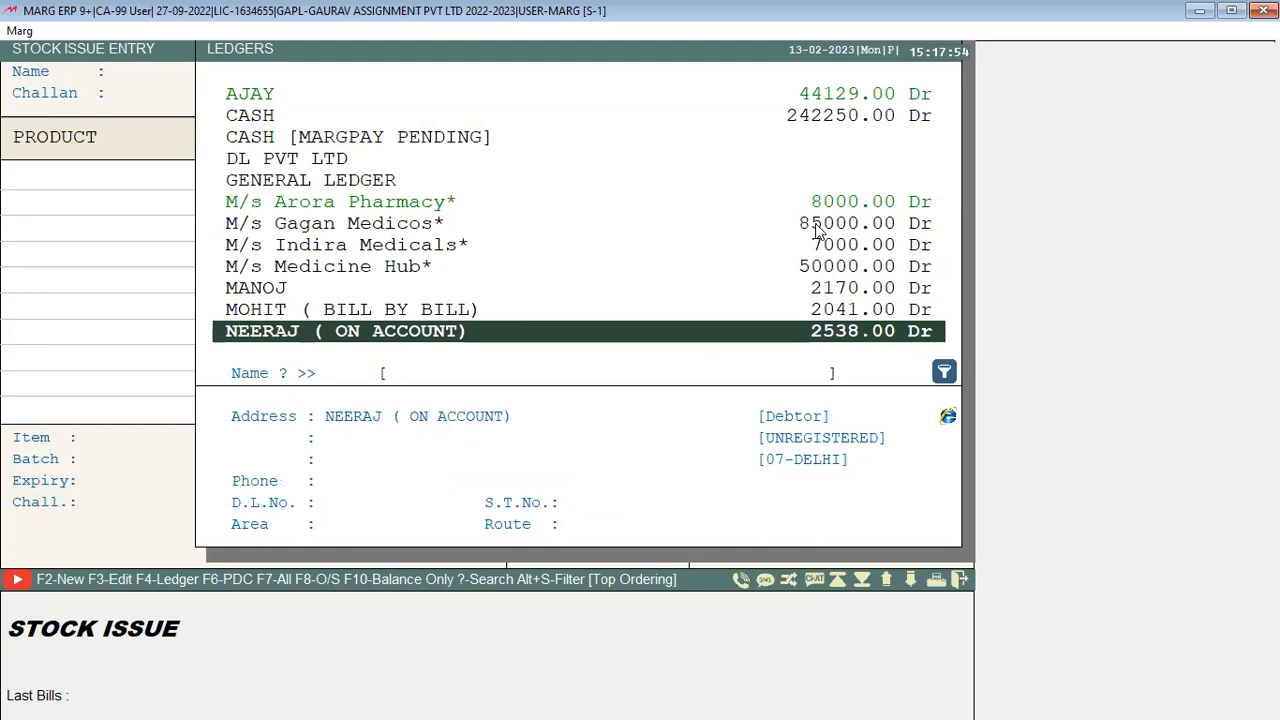
pyautogui.press('Up')
pyautogui.press('Up')
pyautogui.press('Up')
pyautogui.press('Up')
pyautogui.press('Up')
# Find the ledgers beginning with S and choose SELF BREAKAGE/EXPIRED/WASTE as the party for the stock issue
pyautogui.write('S')
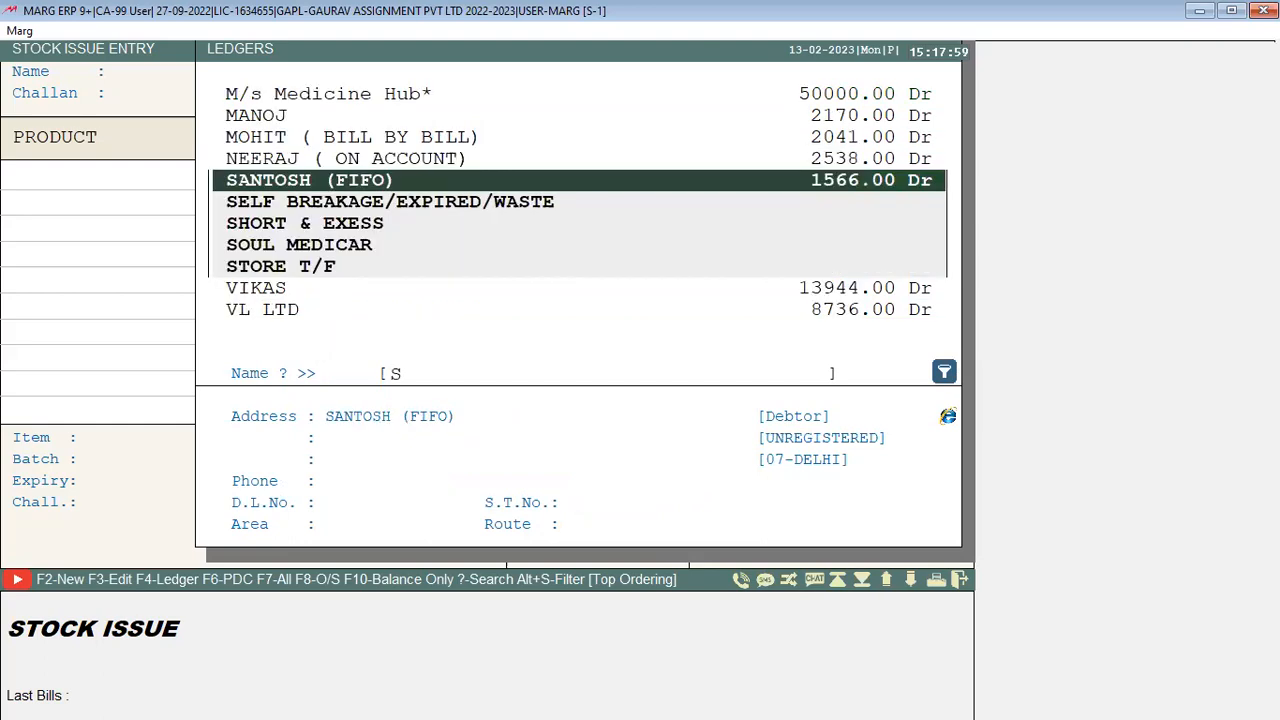
pyautogui.press('Down')
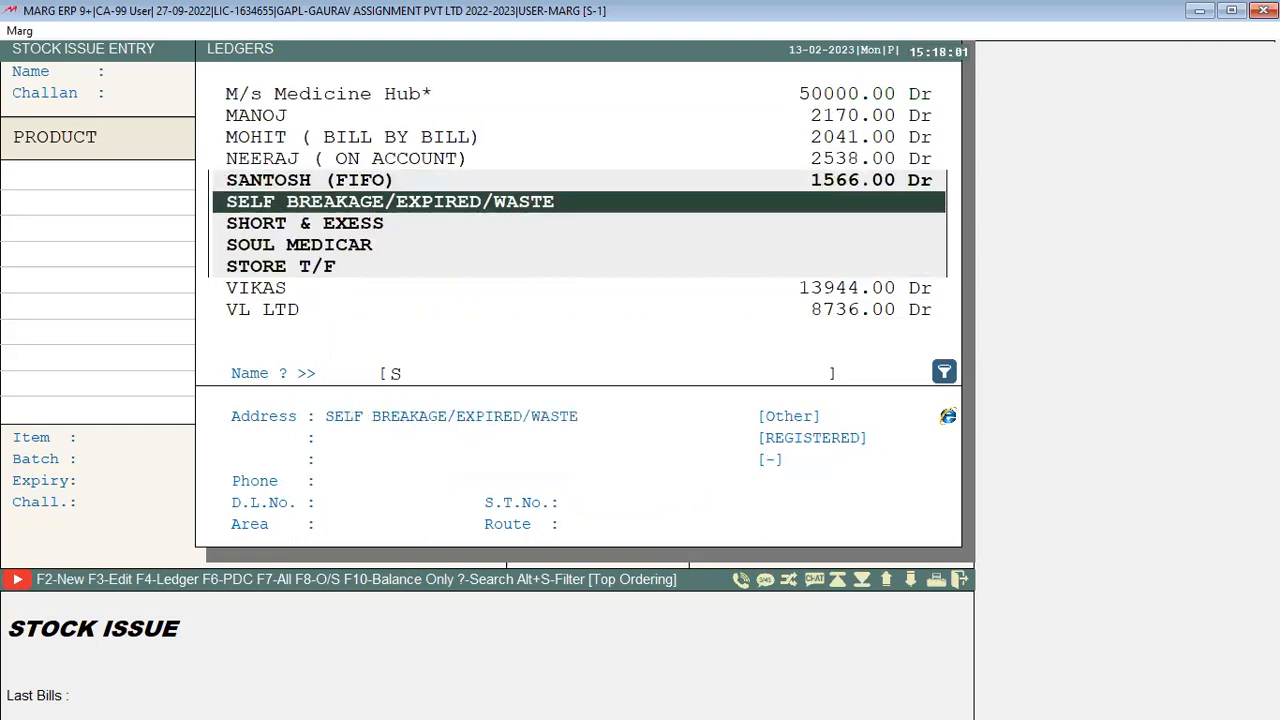
pyautogui.press('Return')
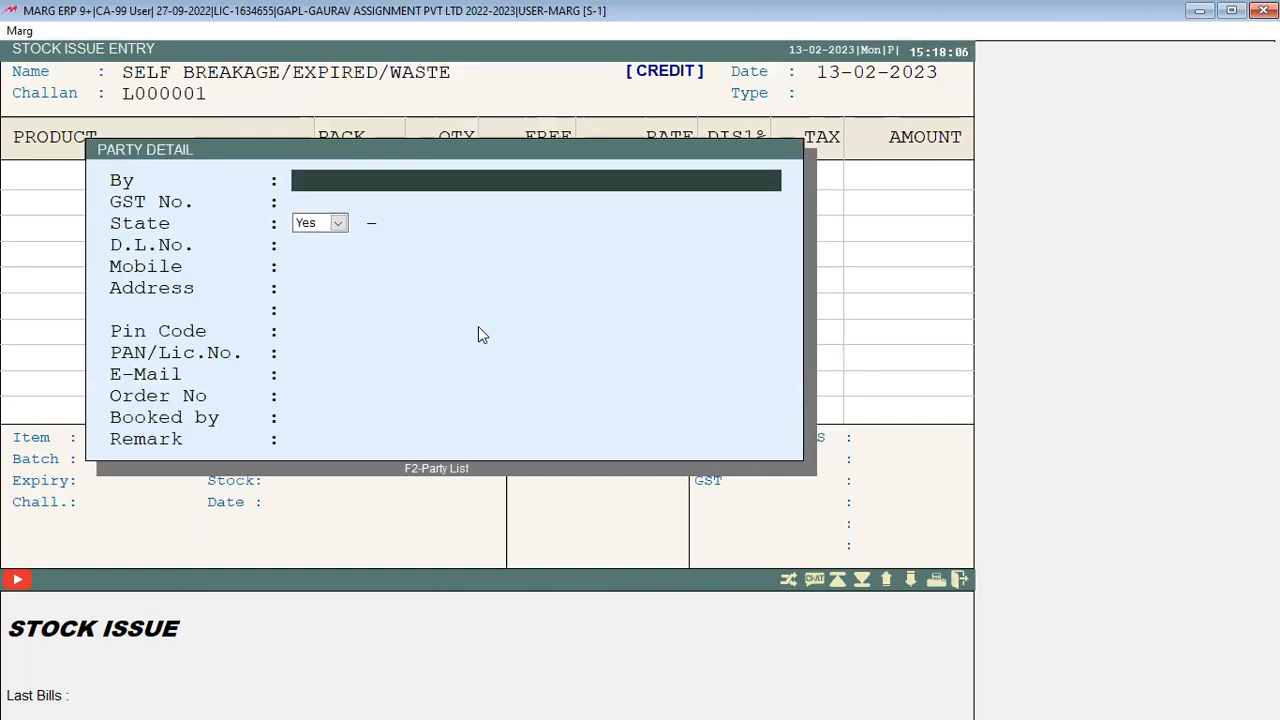
# Leave the party details blank and accept Yes for tax on the stock issue entry
pyautogui.press('Return')
pyautogui.press('Return')
pyautogui.press('Return')
pyautogui.press('Return')
pyautogui.press('Return')
pyautogui.press('Return')
pyautogui.press('Return')
pyautogui.press('Return')
pyautogui.press('Return')
pyautogui.press('Return')
pyautogui.press('Return')
pyautogui.press('Return')
pyautogui.press('Return')
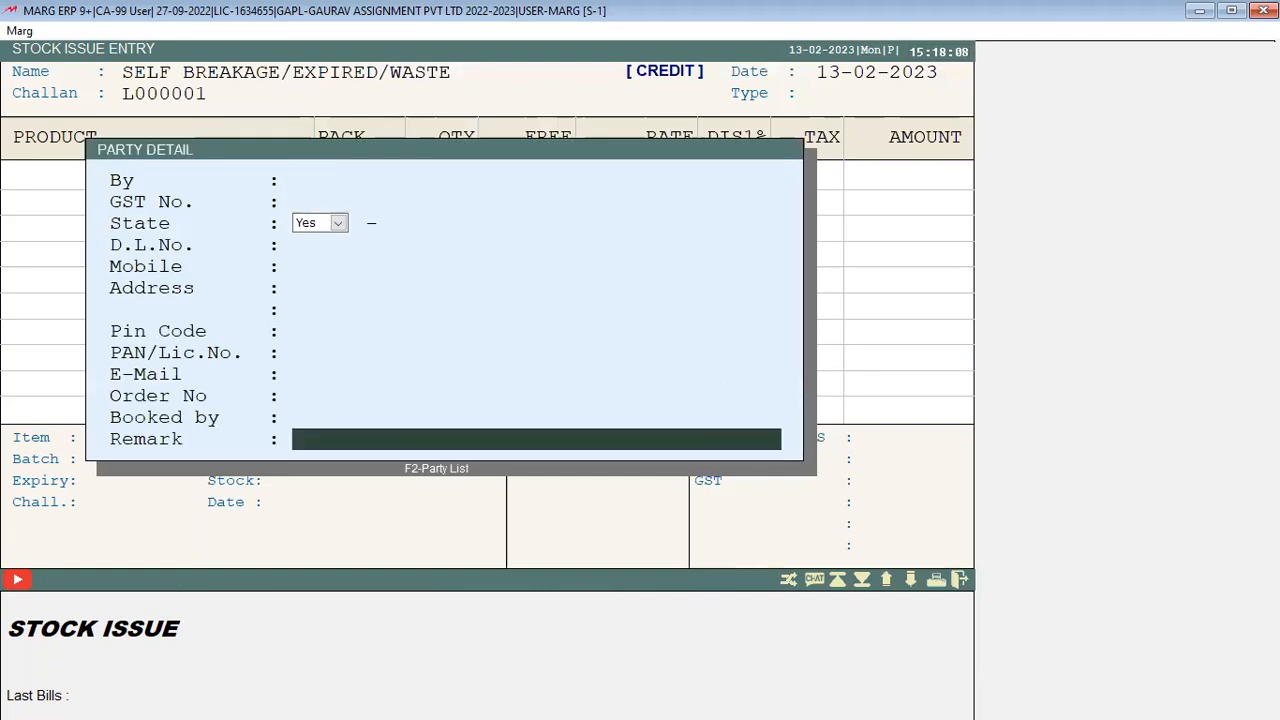
pyautogui.press('Return')
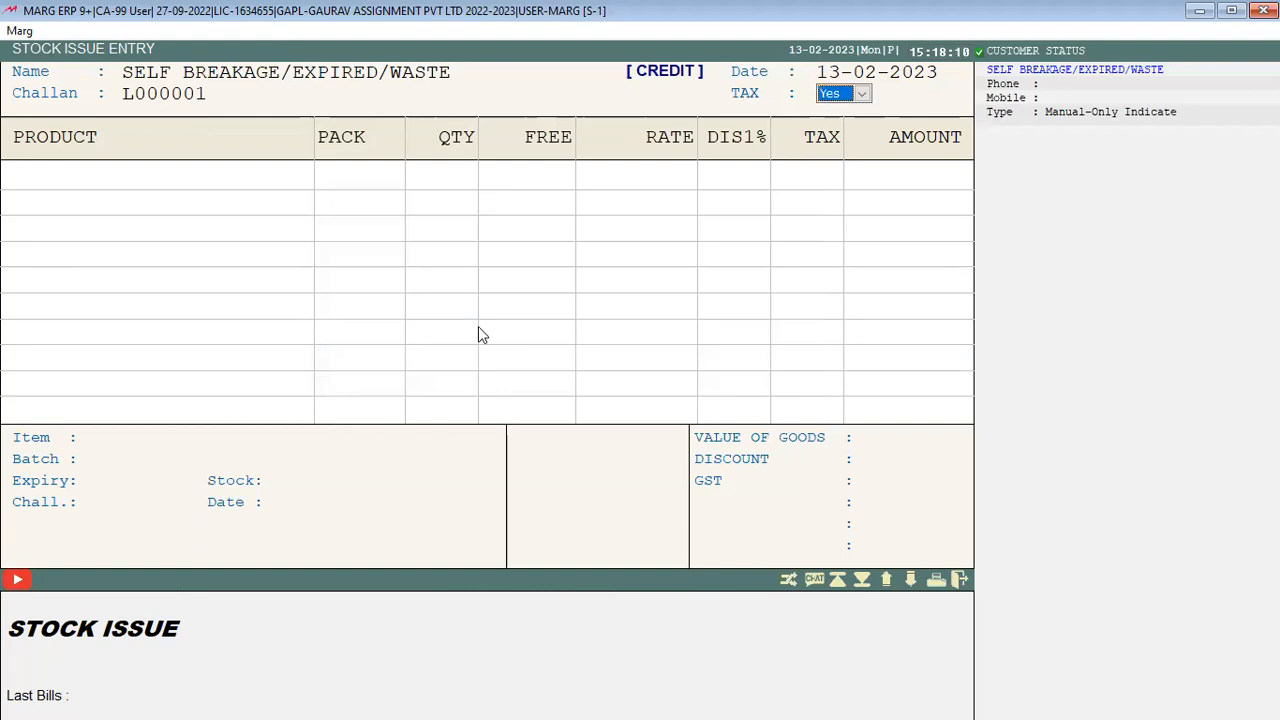
pyautogui.press('Return')
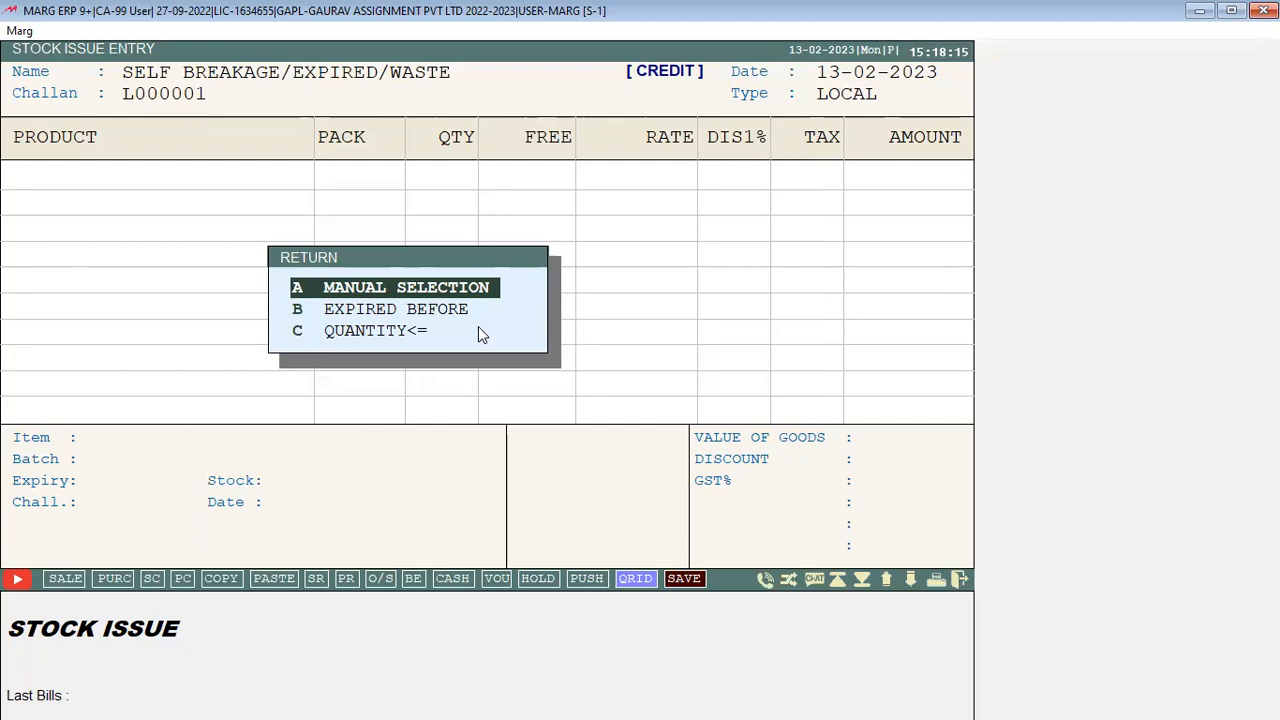
# Choose the Expired Before selection with month 1 and year 23, leaving the manufacturer blank
pyautogui.press('Down')
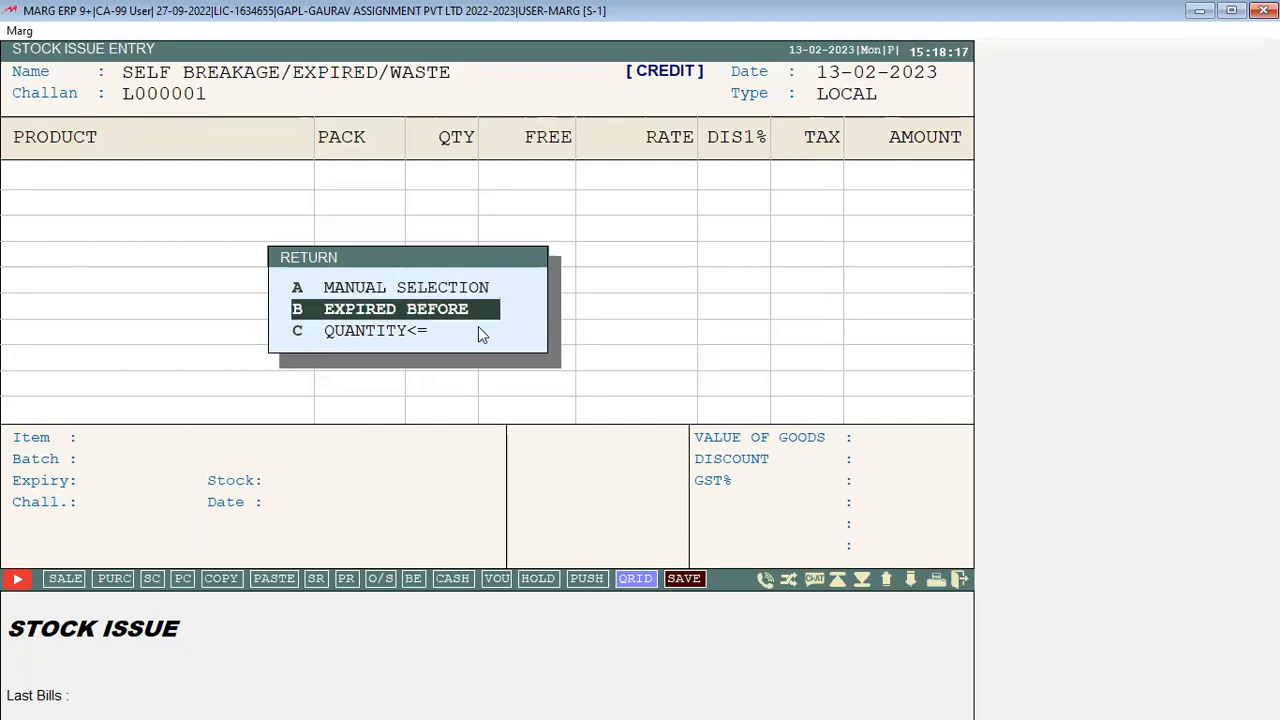
pyautogui.press('Return')
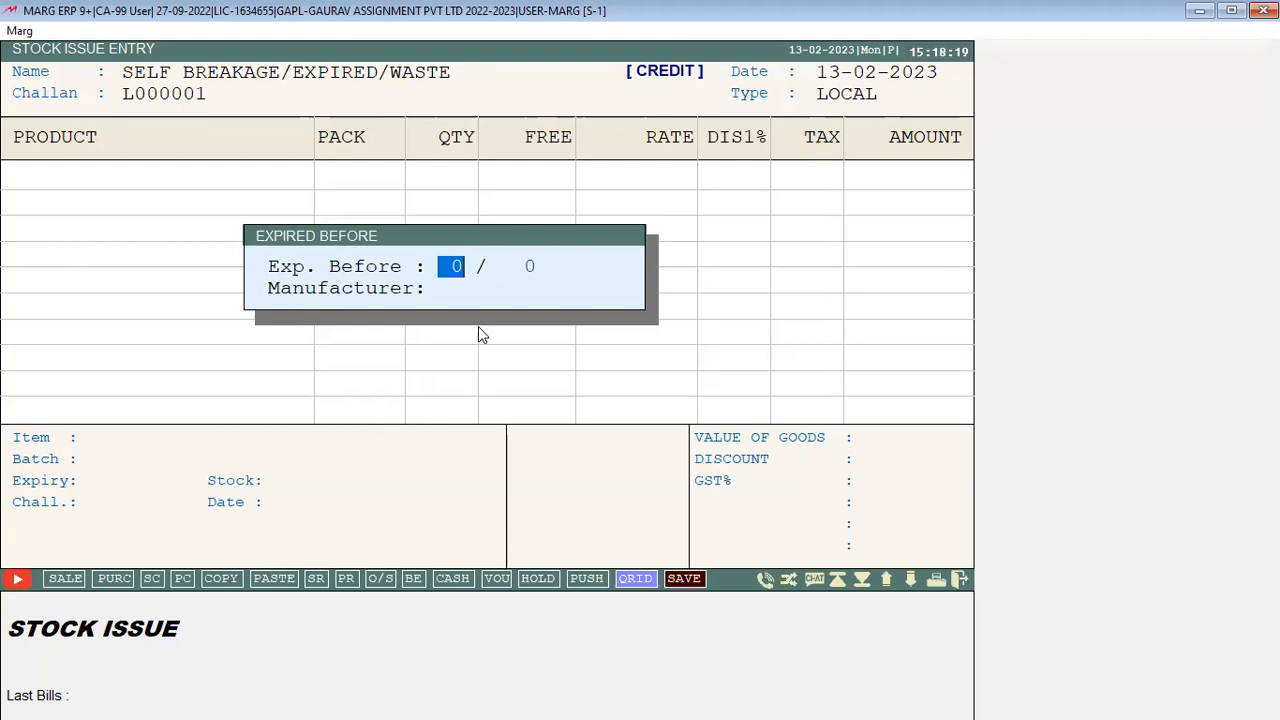
pyautogui.write('1')
pyautogui.press('Return')
pyautogui.write('23')
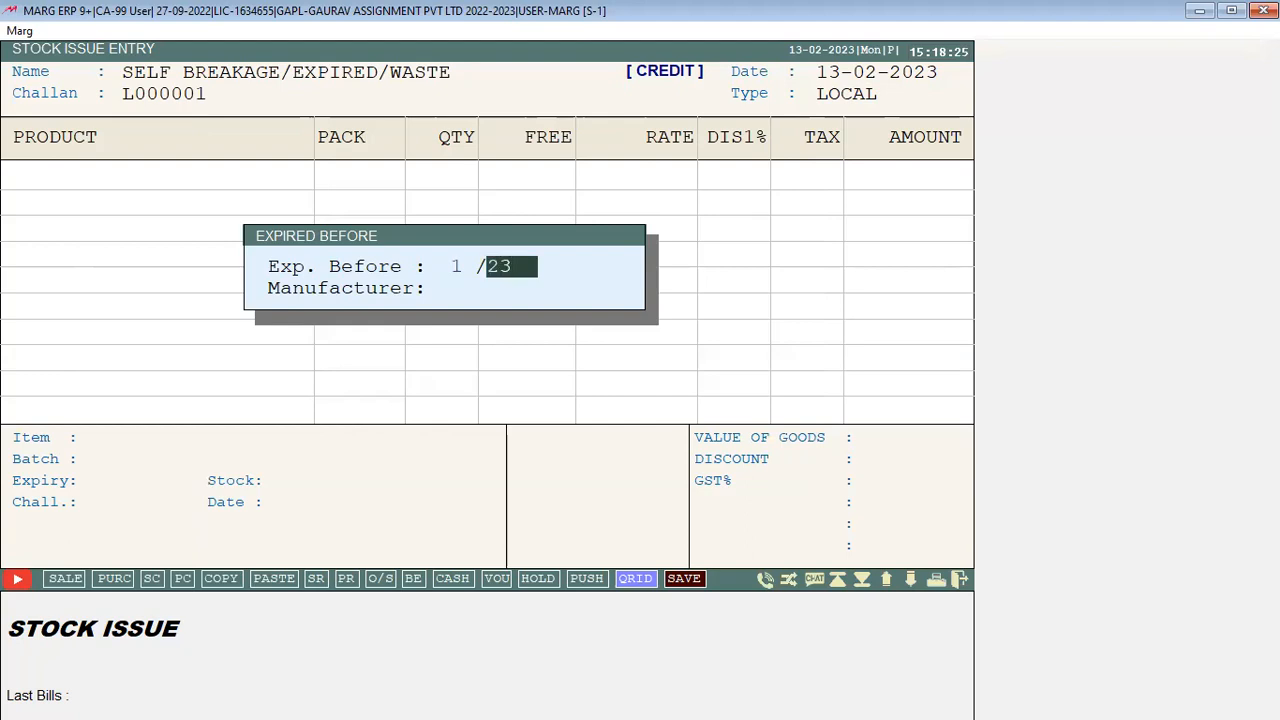
pyautogui.press('Return')
pyautogui.press('Return')
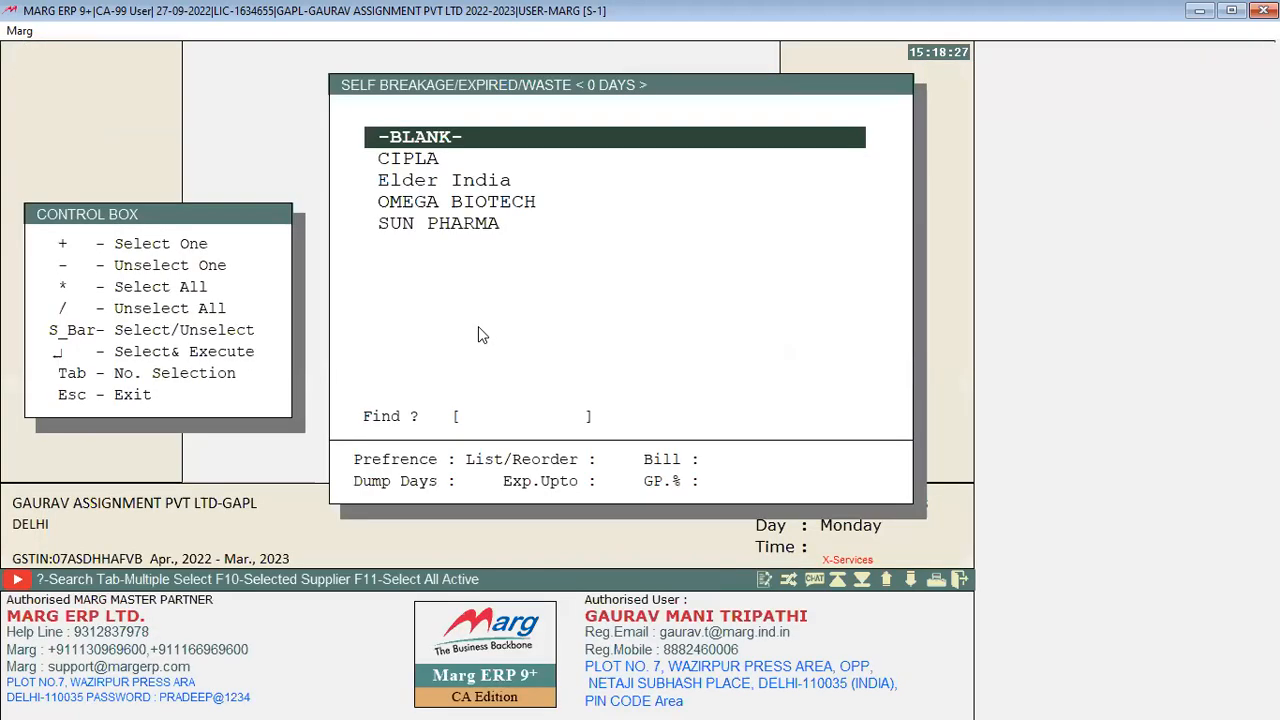
# Select the manufacturers CIPLA, Elder India, OMEGA BIOTECH and SUN PHARMA and load their expired items into the entry
pyautogui.press('Down')
pyautogui.press('space')
pyautogui.press('space')
pyautogui.press('space')
pyautogui.press('space')
pyautogui.press('Return')
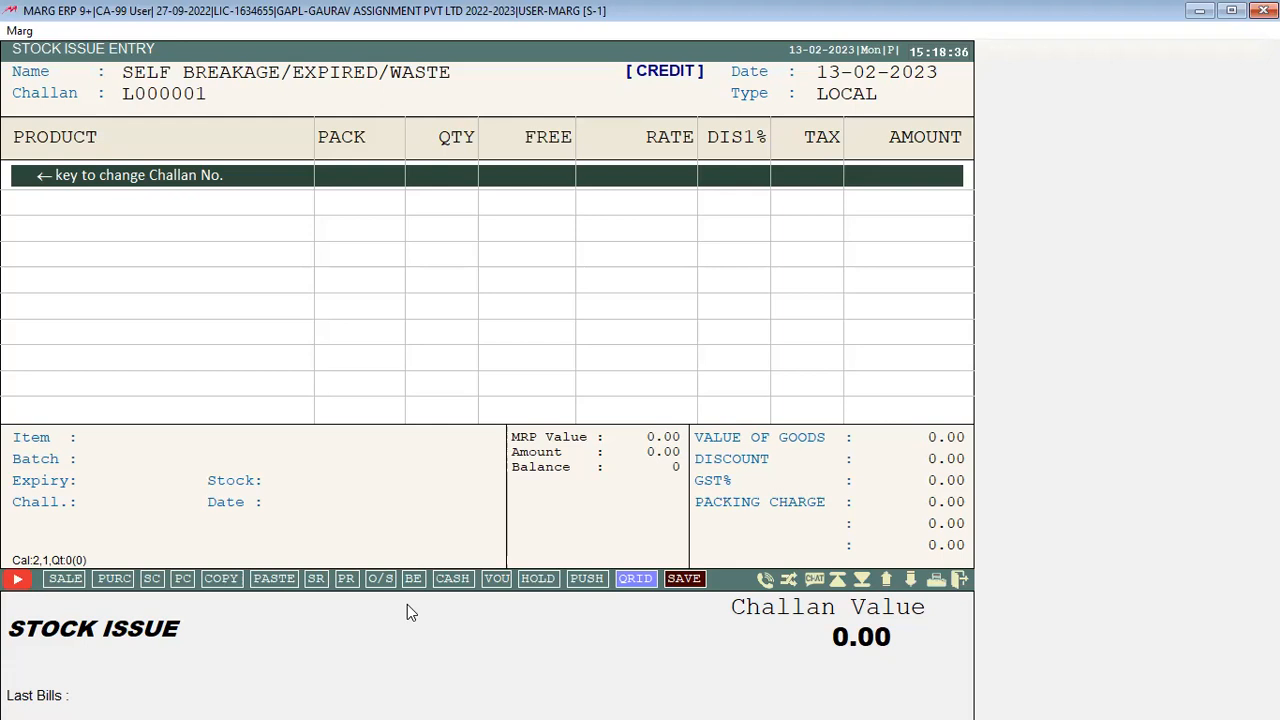
# Switch back to the Word document and remove the highlight colour from all the text of point 1
pyautogui.press('Return')
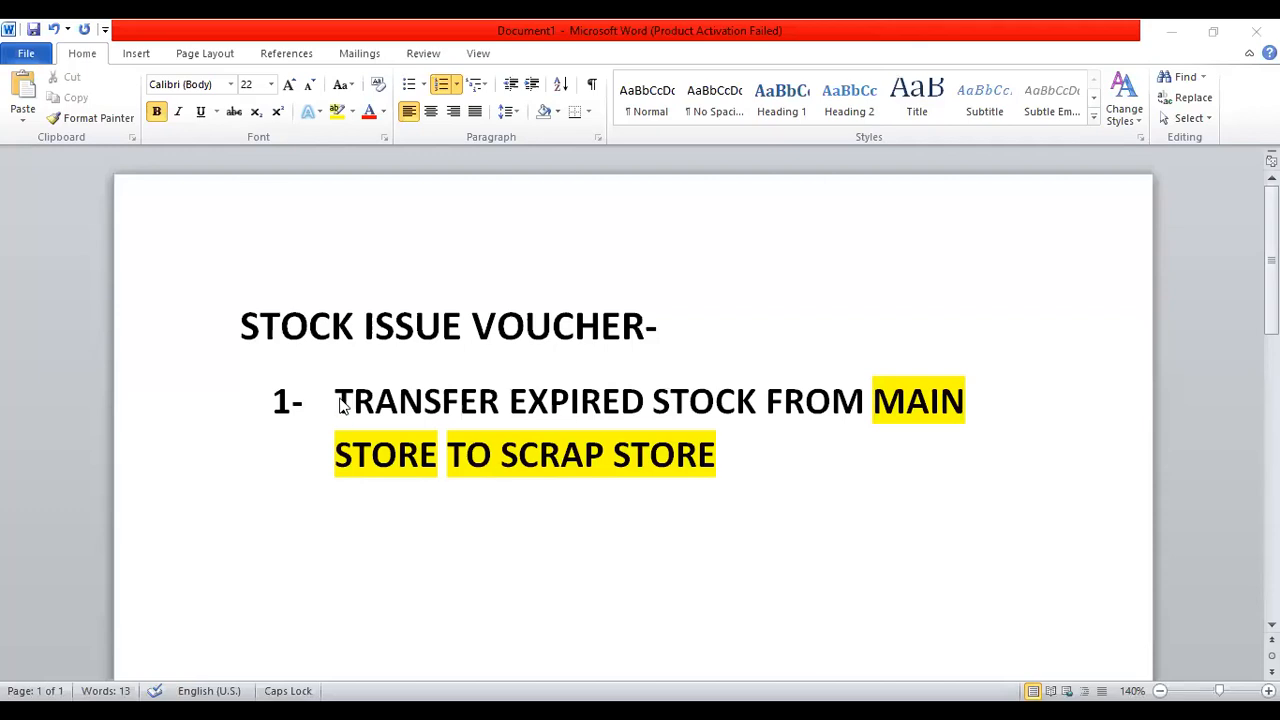
pyautogui.tripleClick(338, 400)
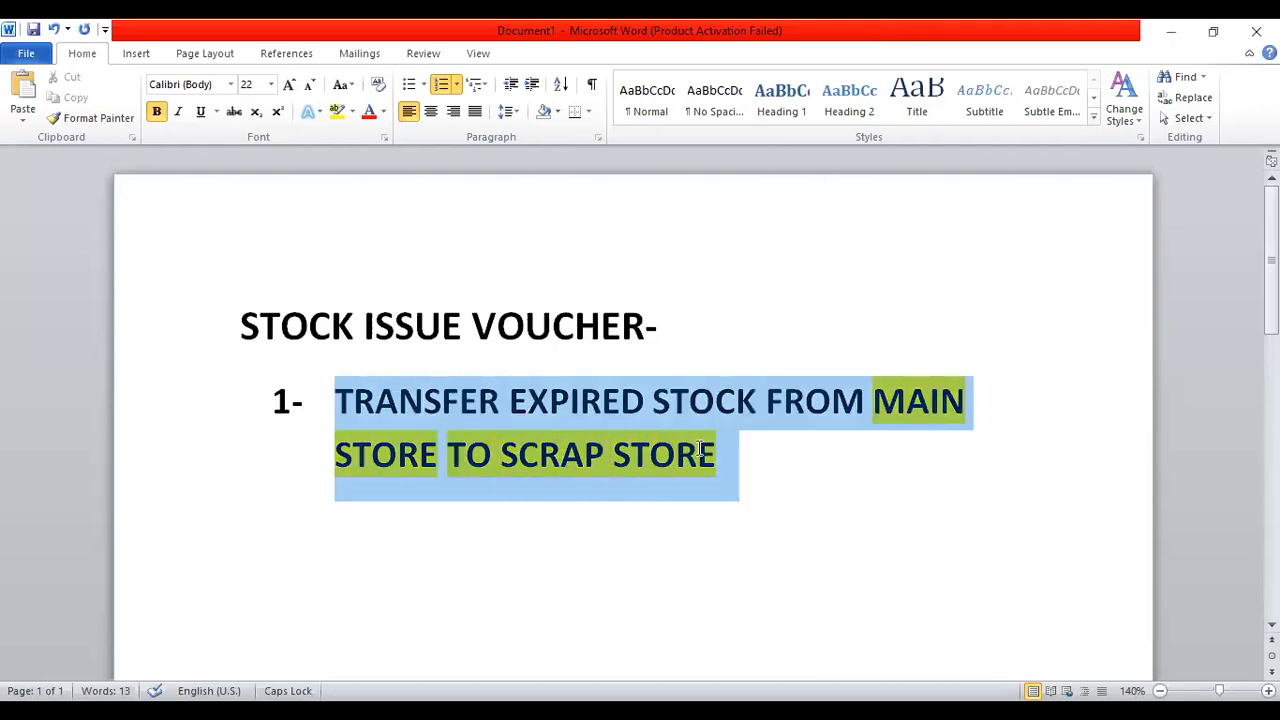
pyautogui.click(351, 113)
pyautogui.click(358, 219)
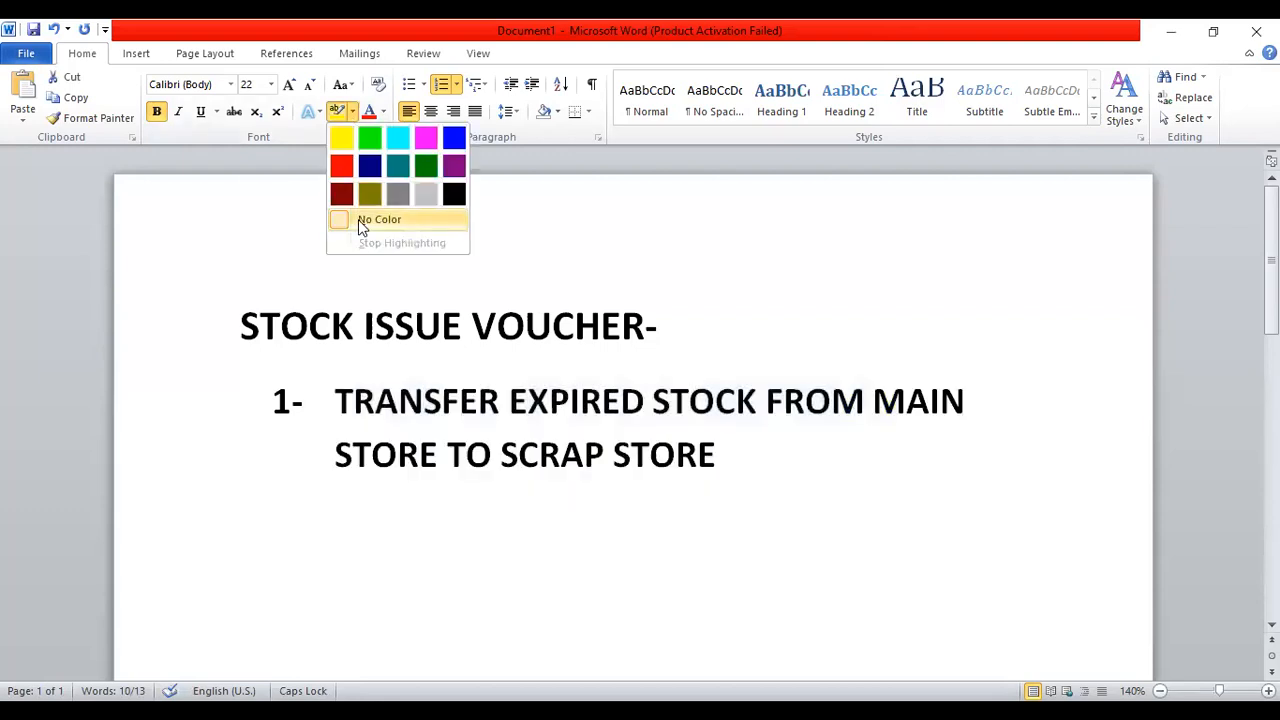
# Add point 2 to the numbered list: TRANSFER STOCK FROM ONE STORE TO ANOTHER STORE
pyautogui.press('Return')
pyautogui.write('2-')
pyautogui.press('BackSpace')
pyautogui.press('BackSpace')
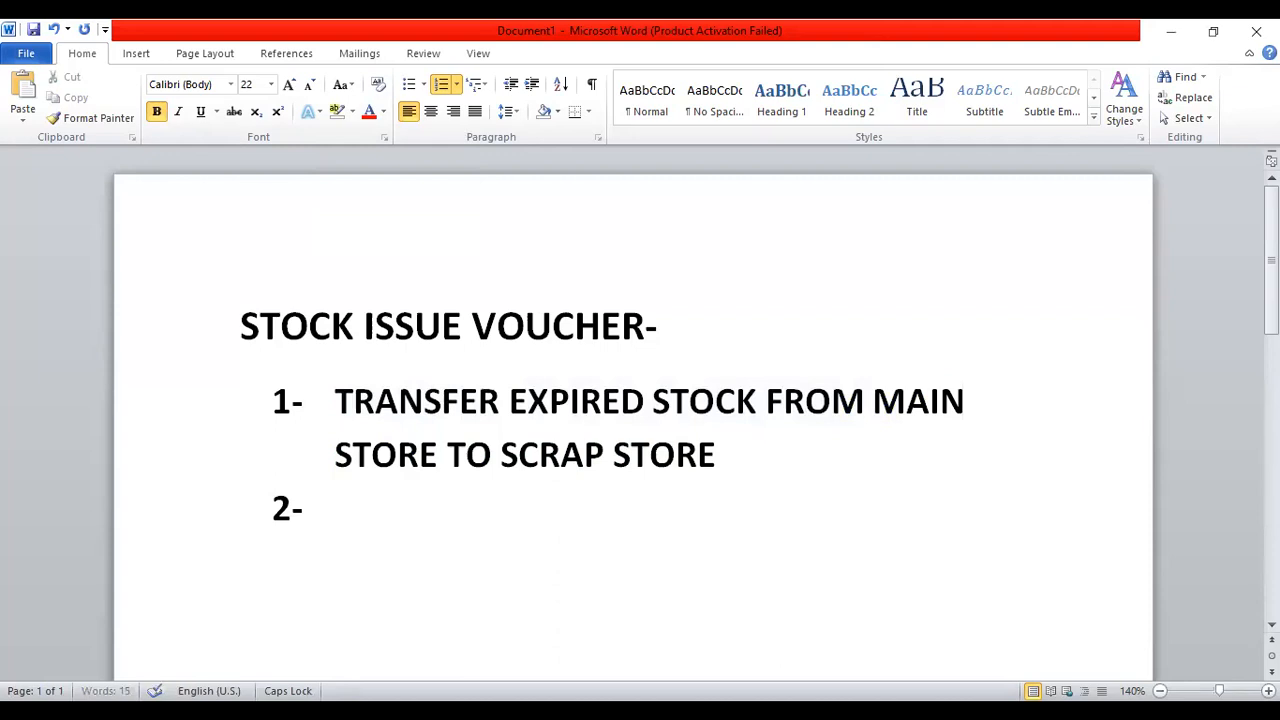
pyautogui.write('TRANSFER')
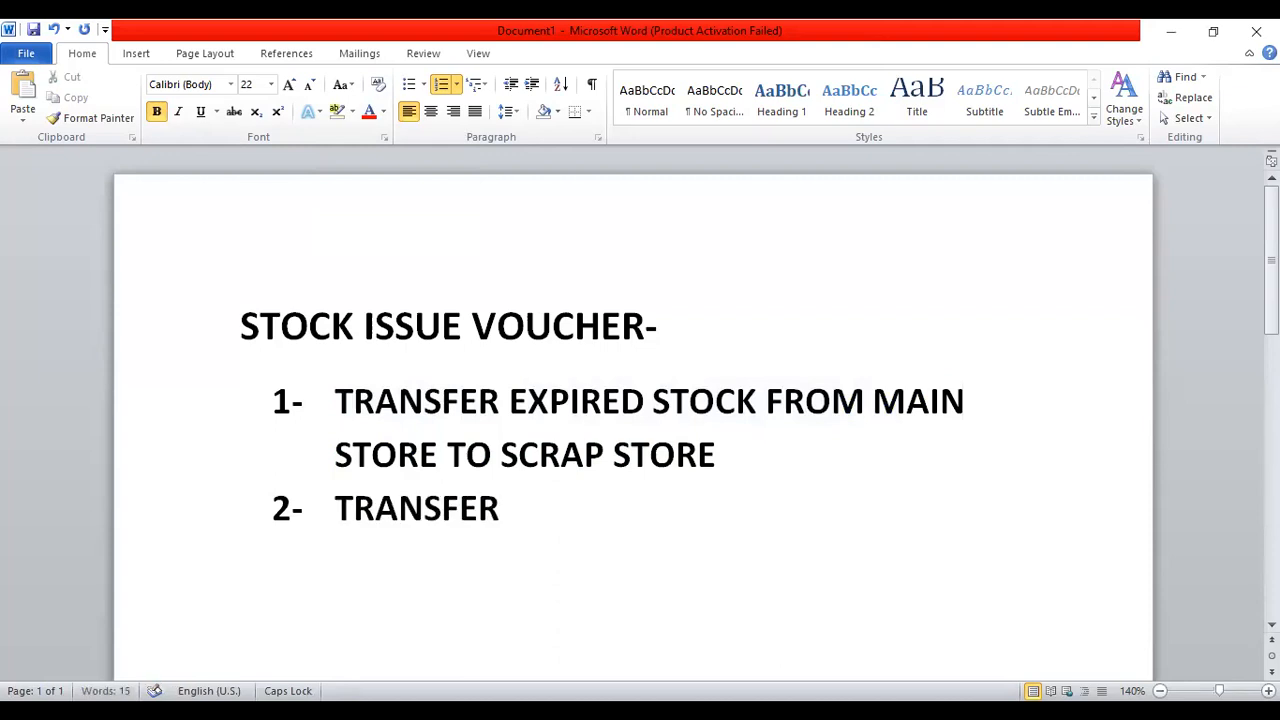
pyautogui.write(' STOCK FROM ONE STOR')
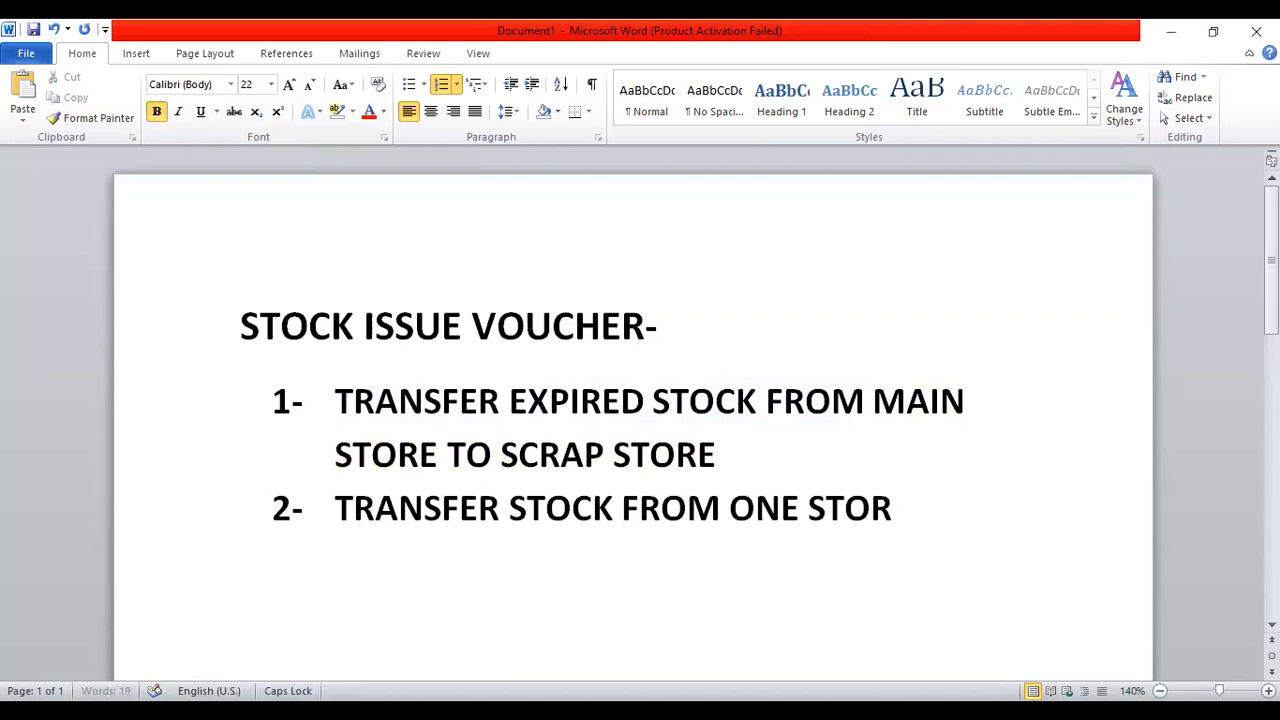
pyautogui.write('E TO ANOT')
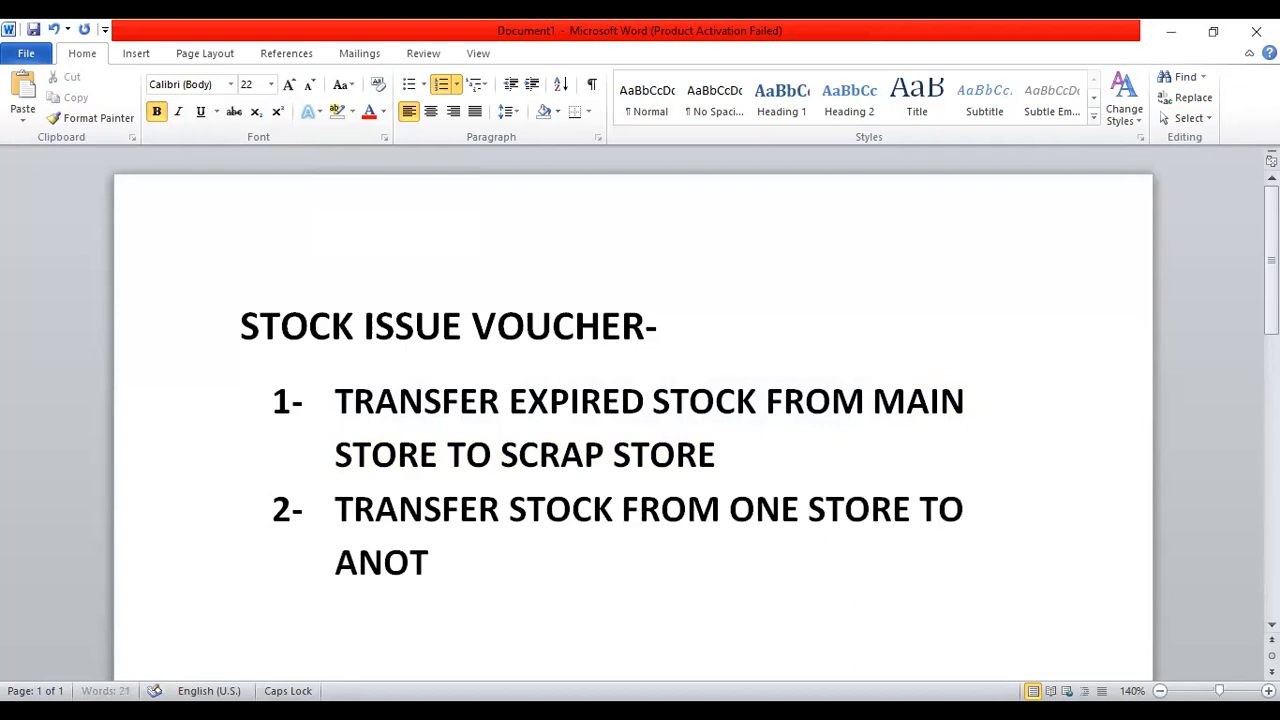
pyautogui.write('HER STORE')
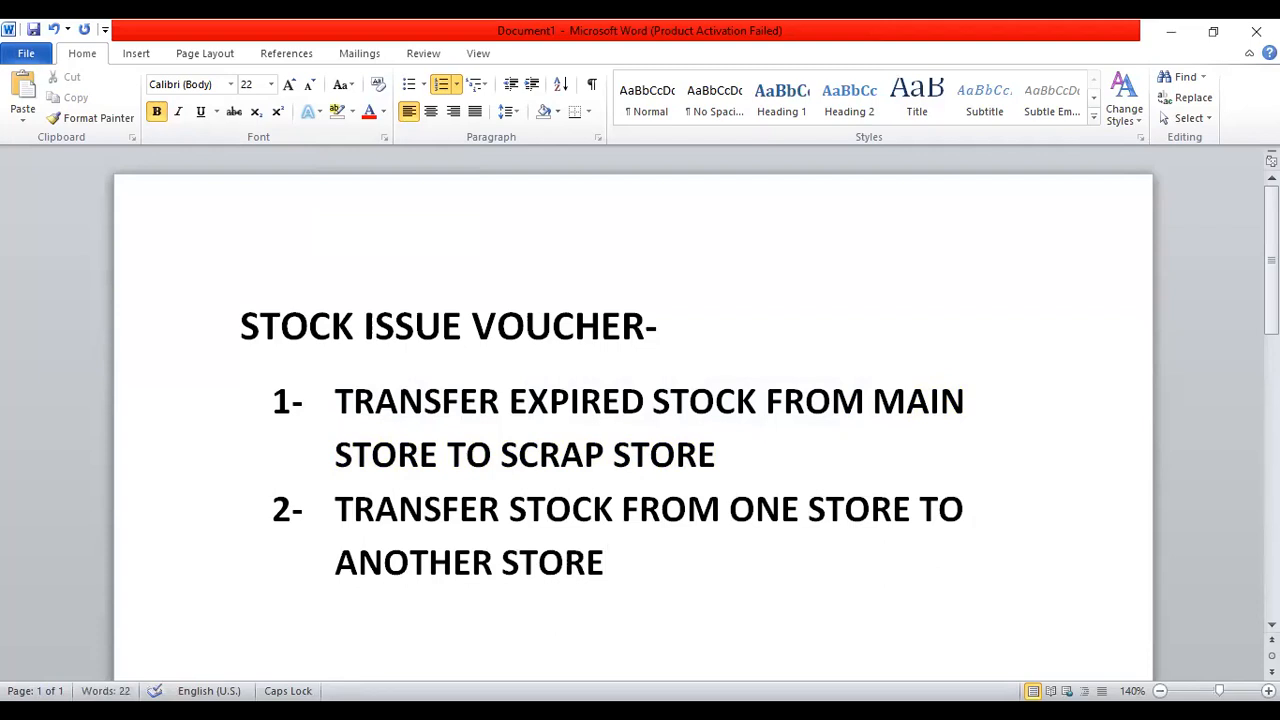
# Insert GODOWN in parentheses after both mentions of STORE in point 2
pyautogui.click(903, 512)
pyautogui.write('(GODO')
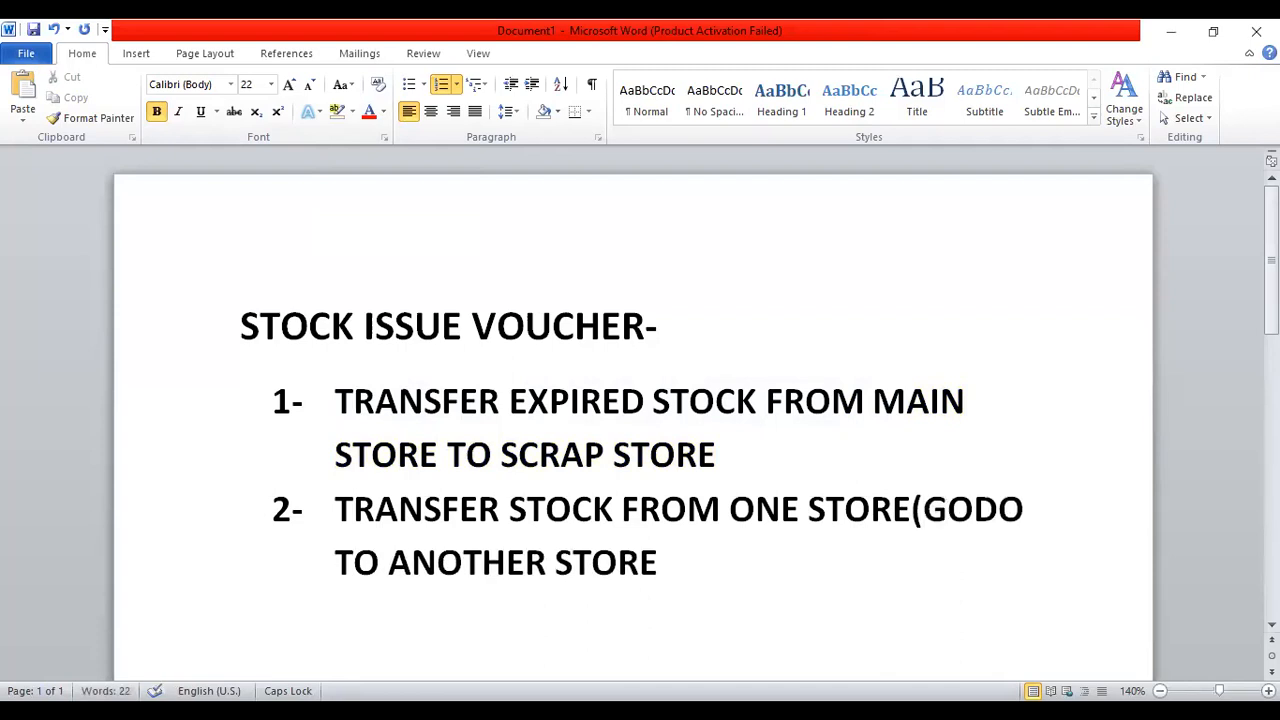
pyautogui.write('WN)')
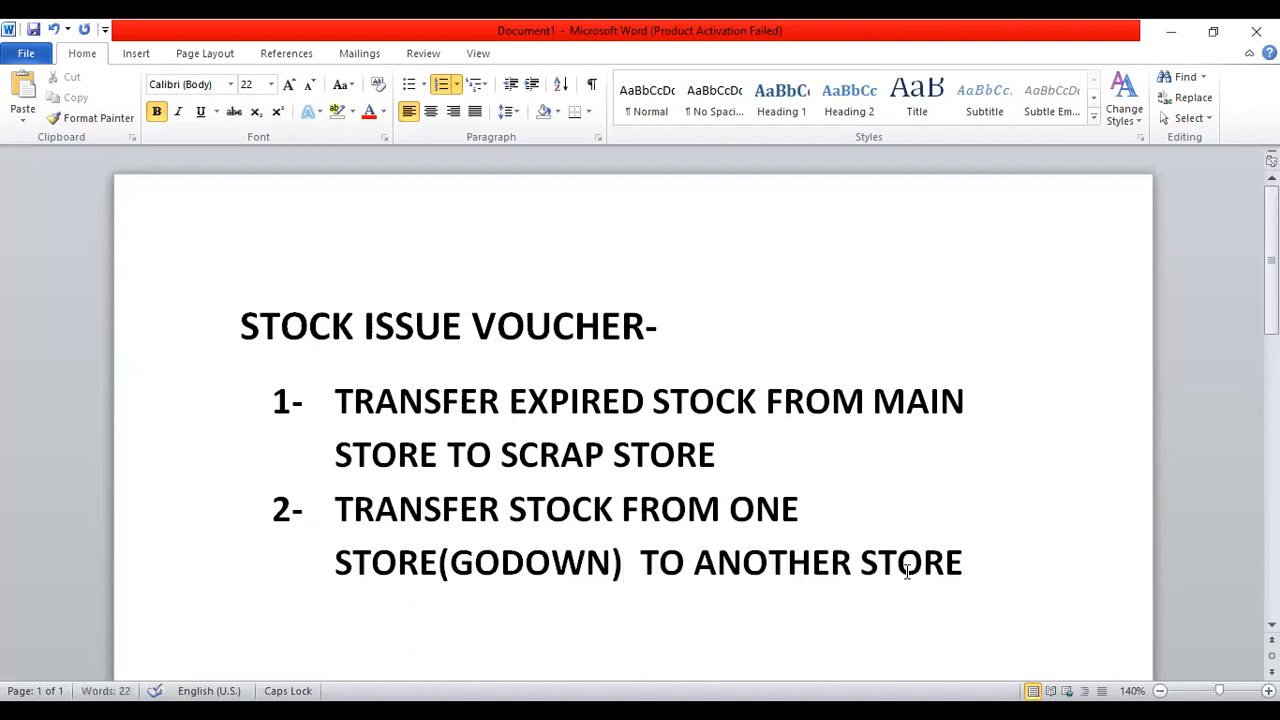
pyautogui.click(956, 566)
pyautogui.write('( GODOWN')
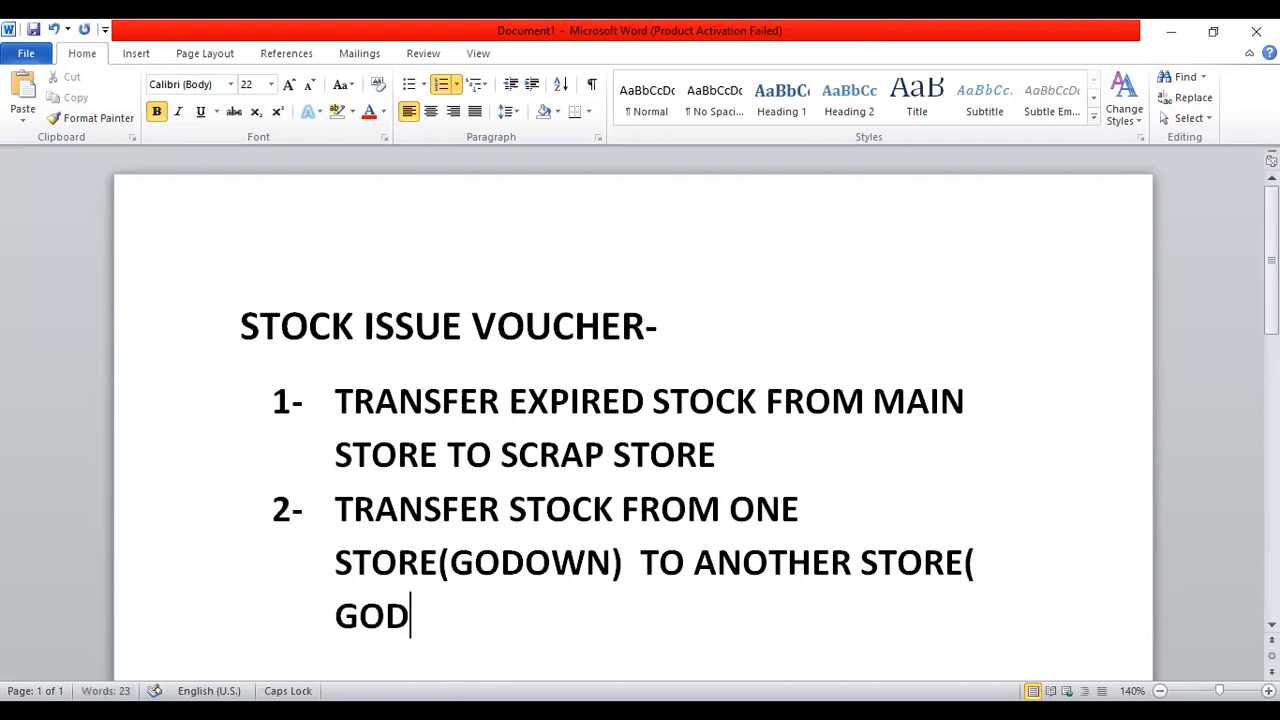
pyautogui.write(')')
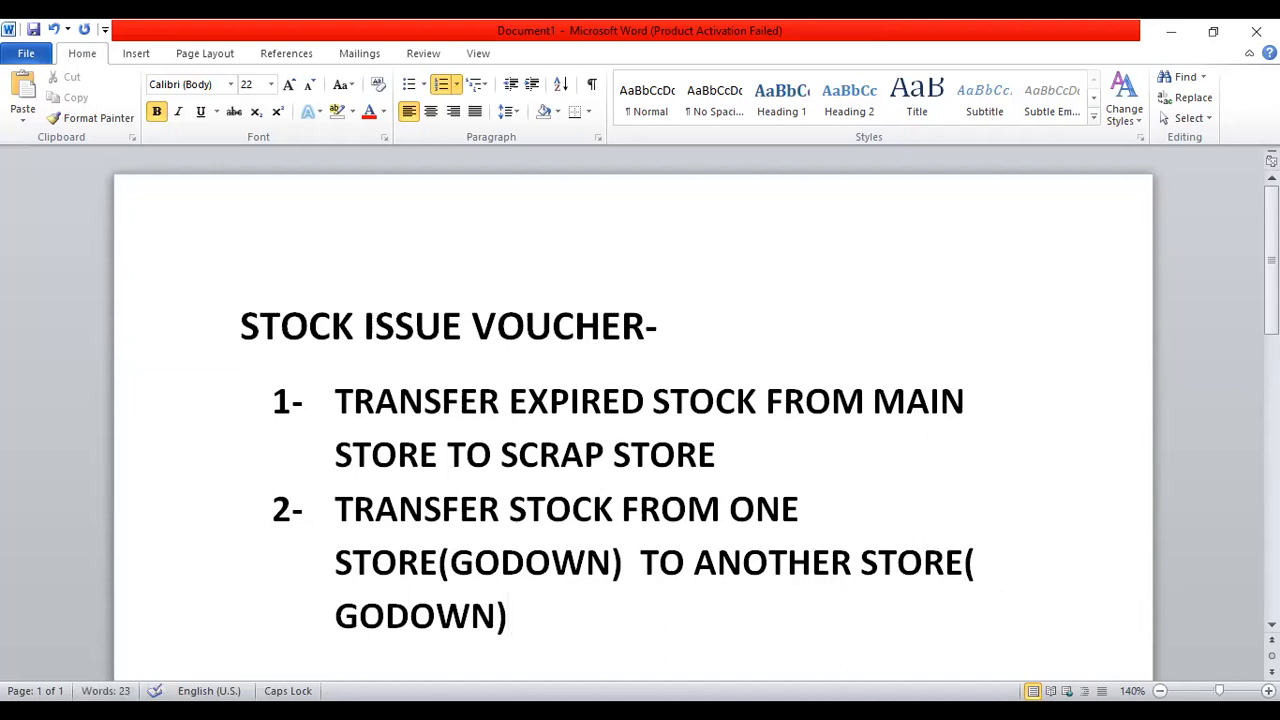
# End the numbered list after point 2 and start an unnumbered paragraph below it
pyautogui.press('Return')
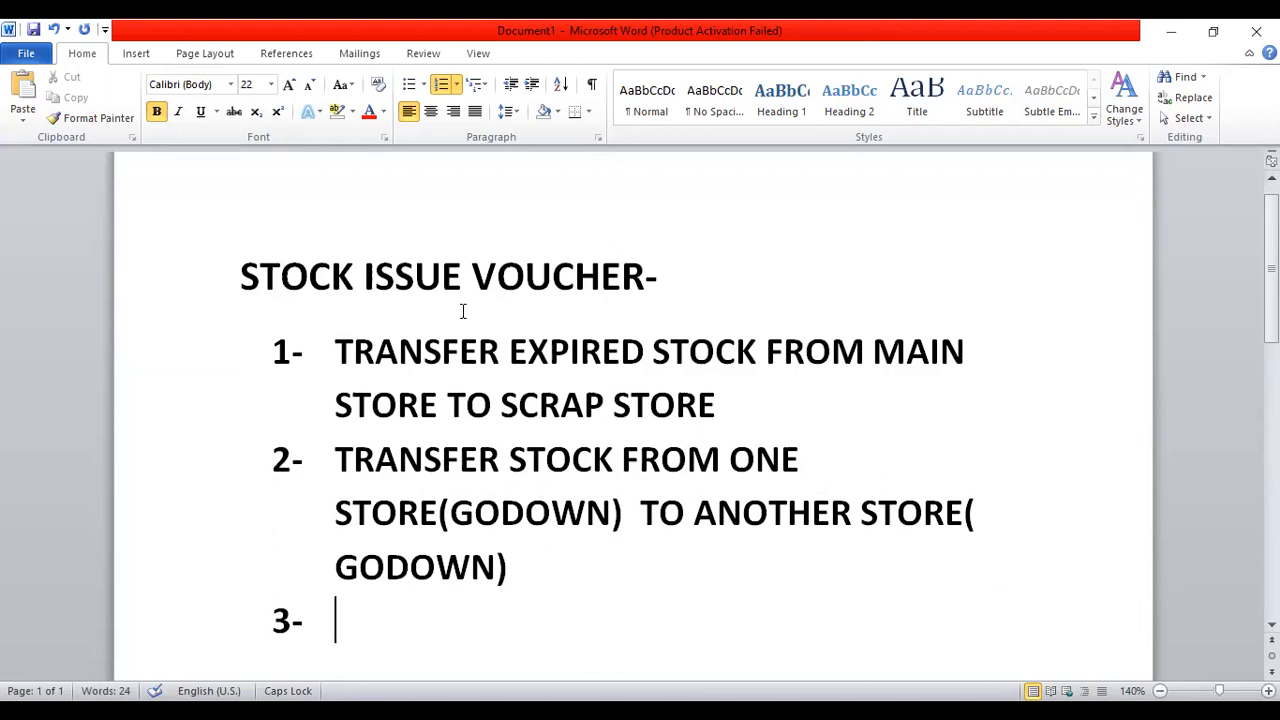
pyautogui.press('Return')
pyautogui.press('Return')
pyautogui.press('Return')
pyautogui.press('Return')
pyautogui.press('Return')
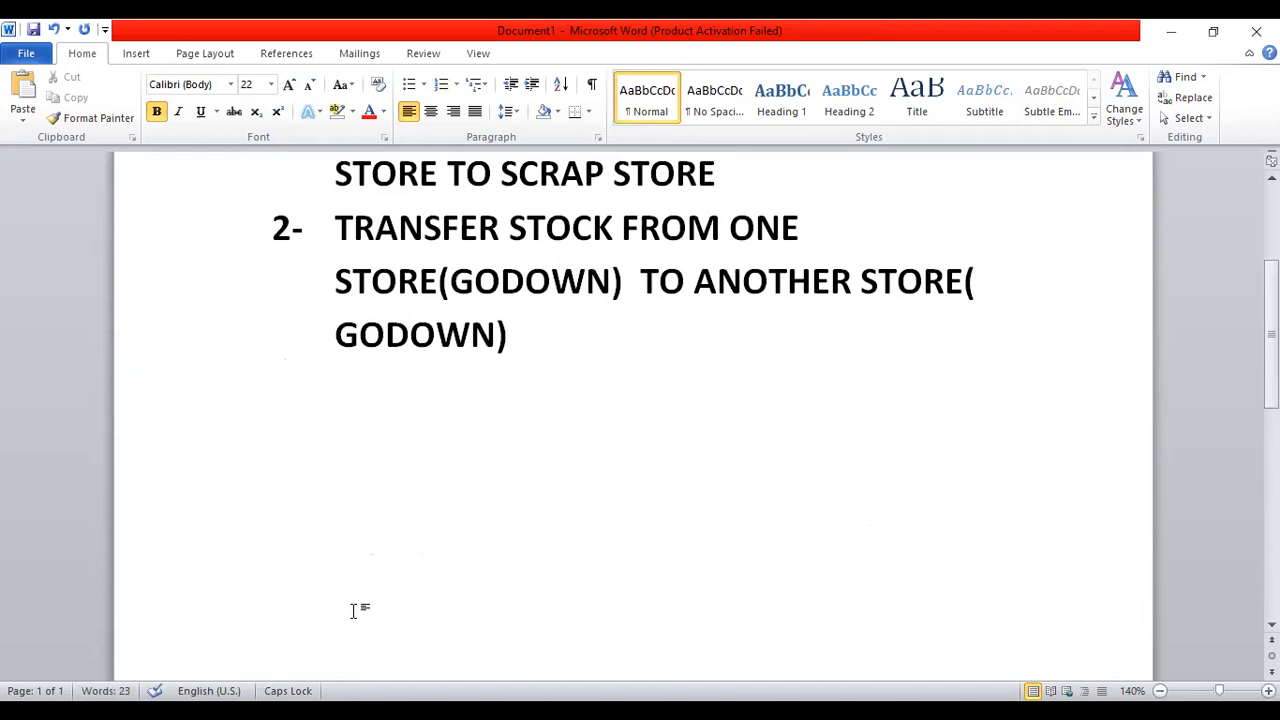
pyautogui.hotkey('alt', 'Tab')
pyautogui.click(560, 322)
pyautogui.press('Return')
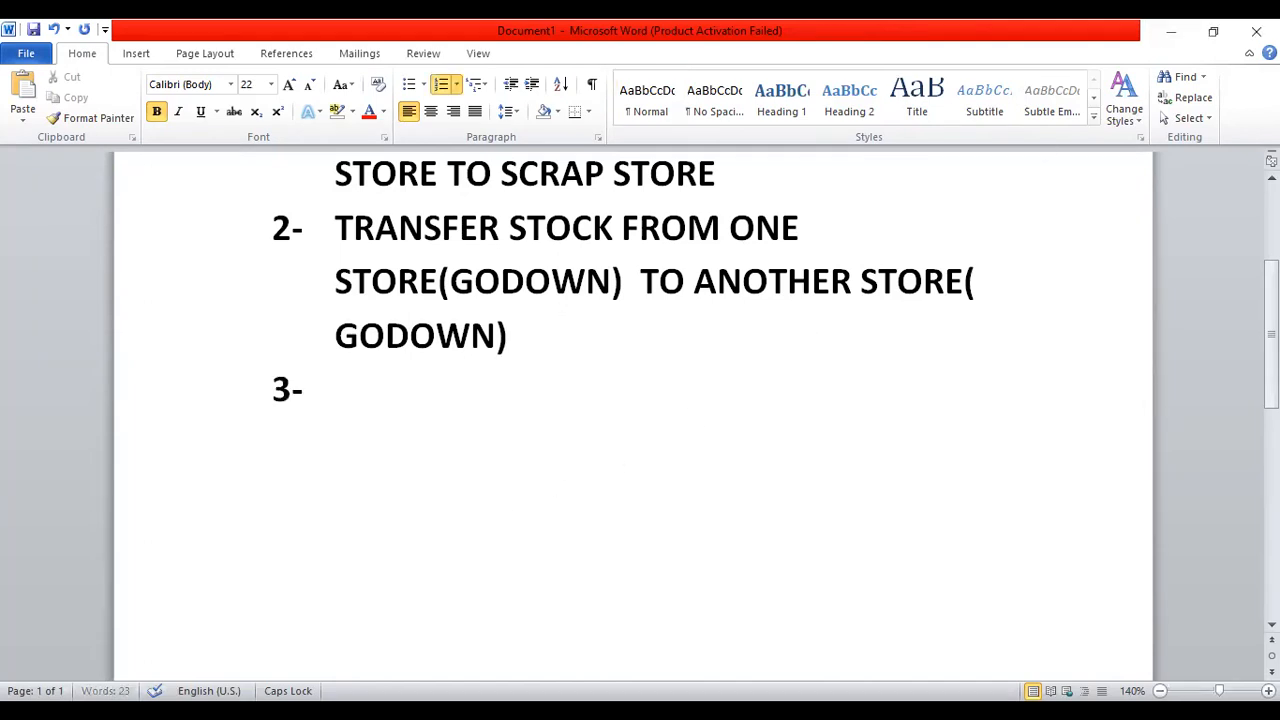
pyautogui.press('Return')
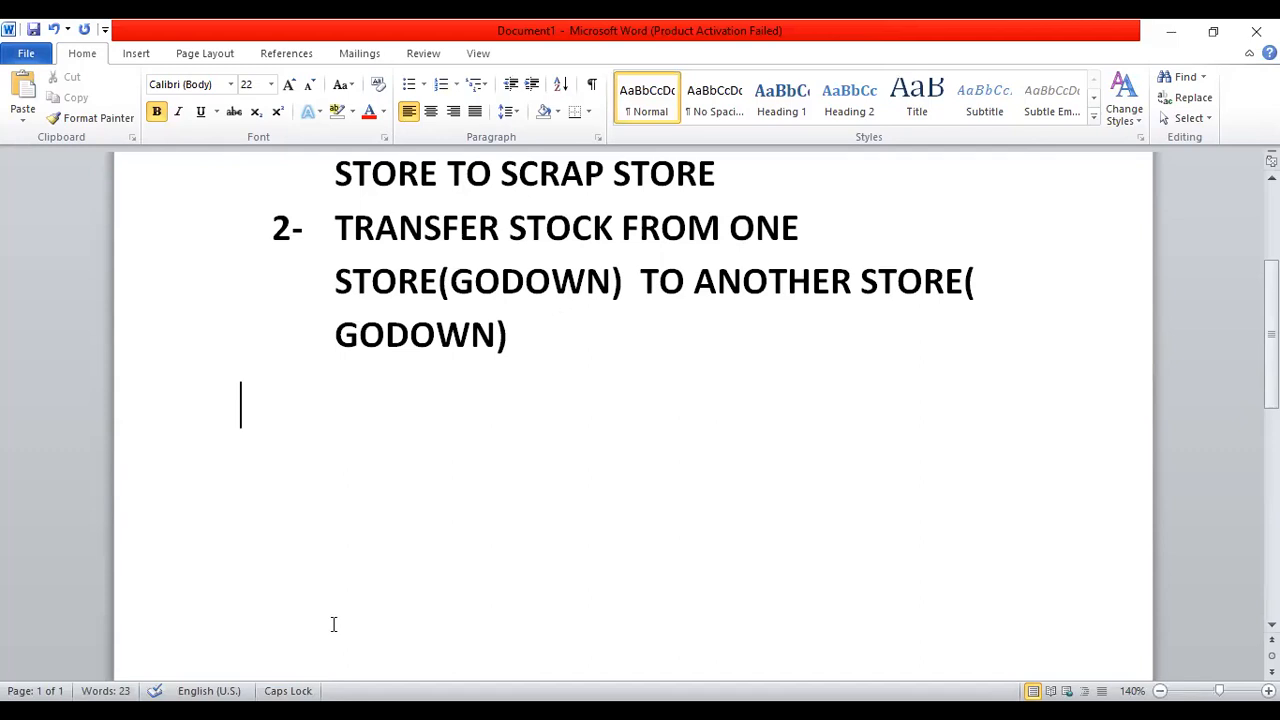
# Enter the example person's name followed by a hyphen in the paragraph below the list
pyautogui.hotkey('alt', 'Tab')
pyautogui.click(408, 420)
pyautogui.write('RAJESH-')
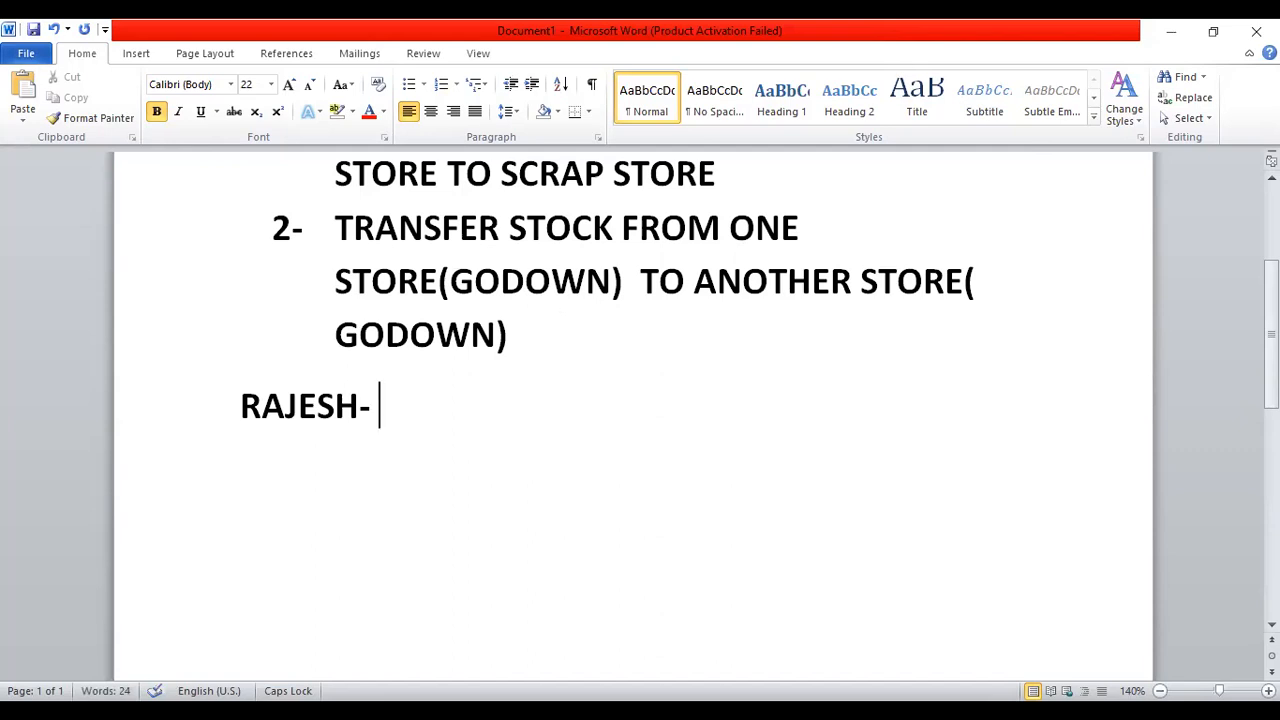
# Add a new line with the headings STORE A and STORE B, separated by a wide gap
pyautogui.press('Return')
pyautogui.write('G')
pyautogui.press('BackSpace')
pyautogui.write('STORE A')
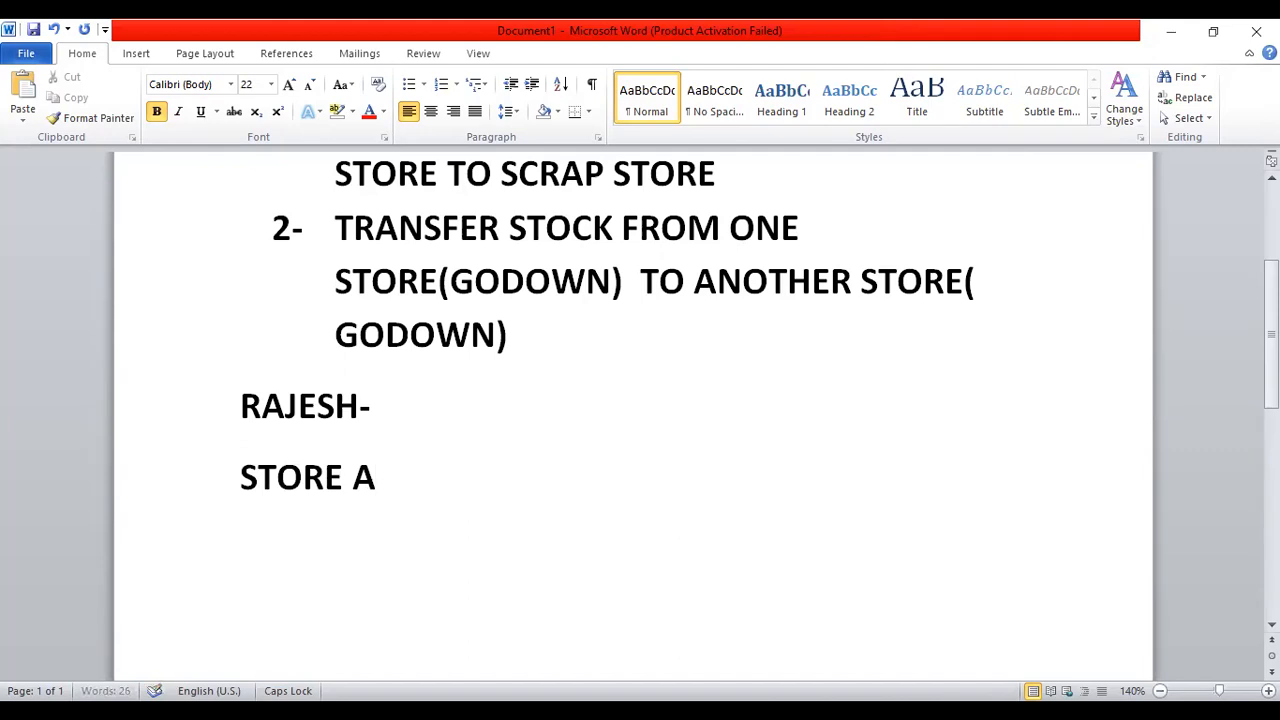
pyautogui.write('         STGORE')
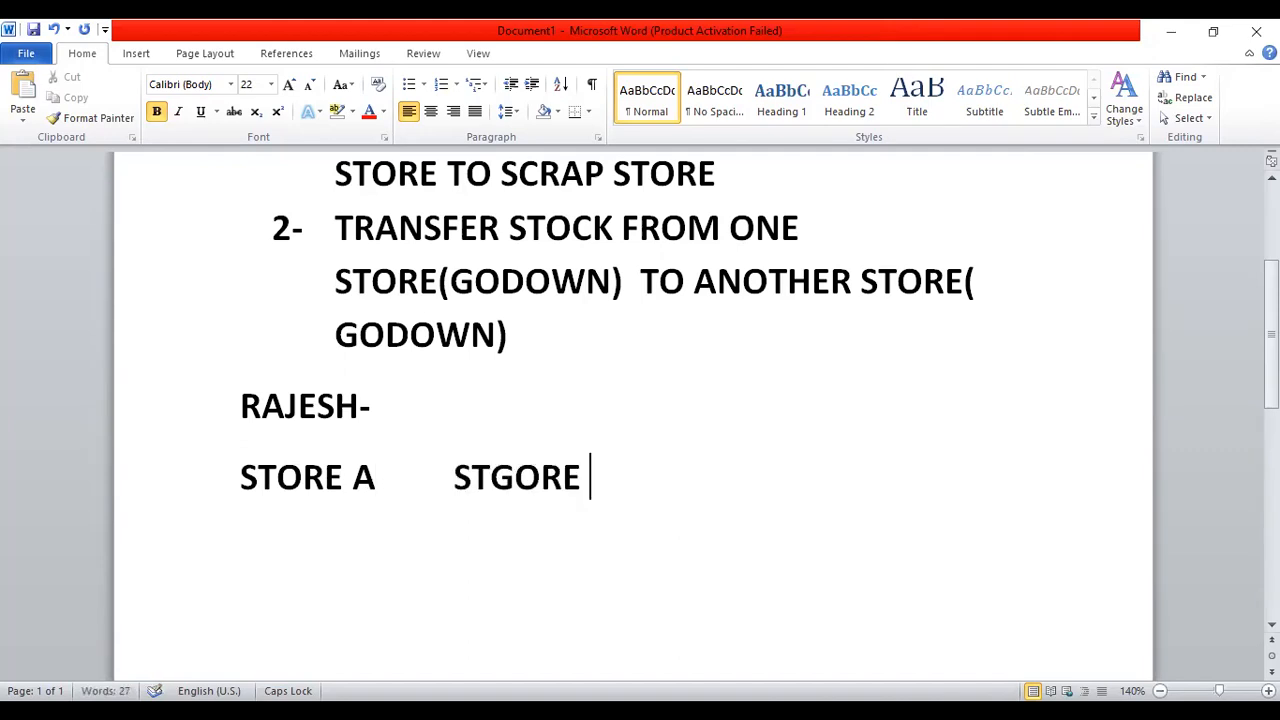
pyautogui.press('BackSpace')
pyautogui.press('BackSpace')
pyautogui.press('BackSpace')
pyautogui.press('BackSpace')
pyautogui.press('BackSpace')
pyautogui.write('ORE B')
pyautogui.press('Left')
pyautogui.press('Left')
pyautogui.press('Left')
pyautogui.press('Left')
pyautogui.press('Left')
pyautogui.press('Left')
pyautogui.press('Left')
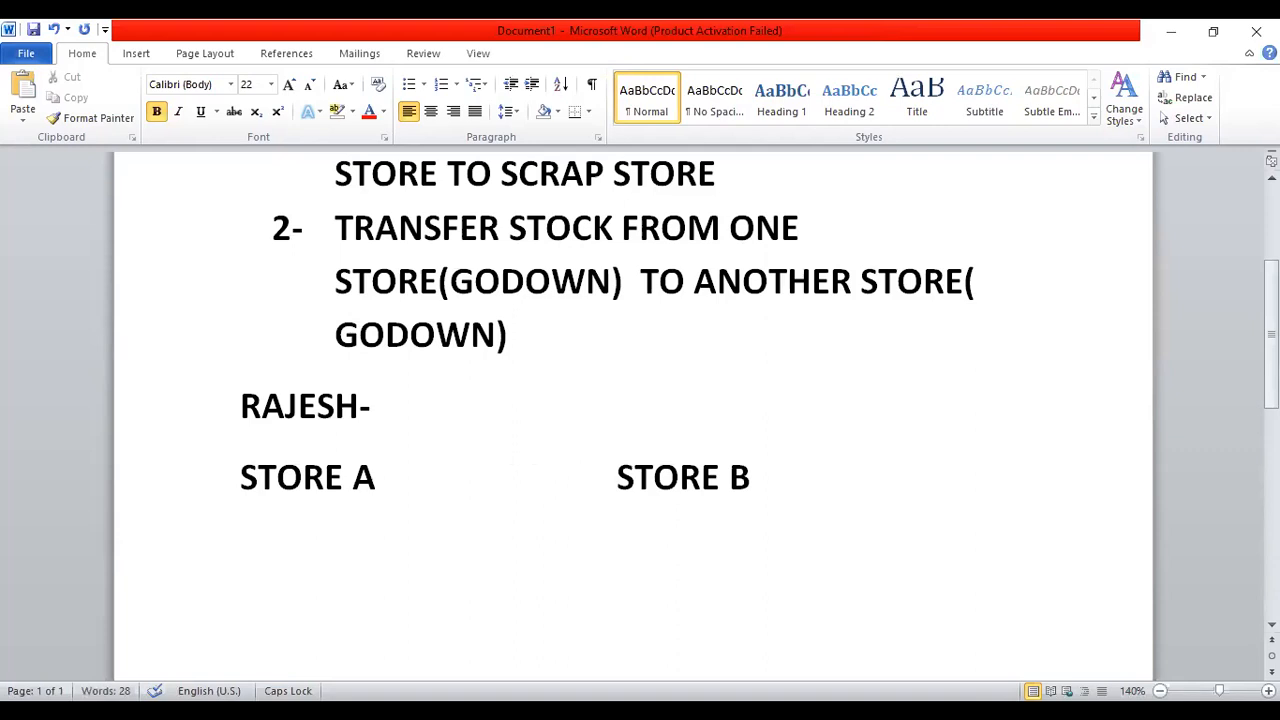
# Append PURCHASE- OMEZ-D 100 to the line with the person's name
pyautogui.click(385, 415)
pyautogui.write('PURC')
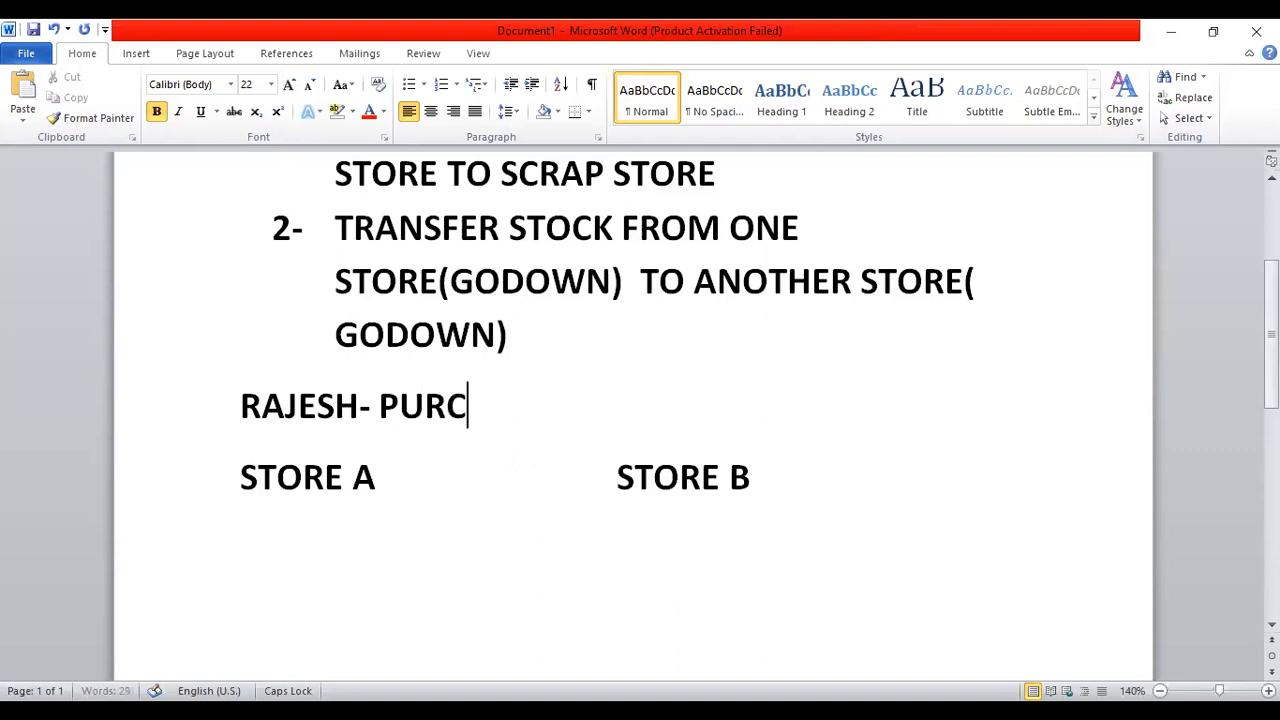
pyautogui.write('HASE')
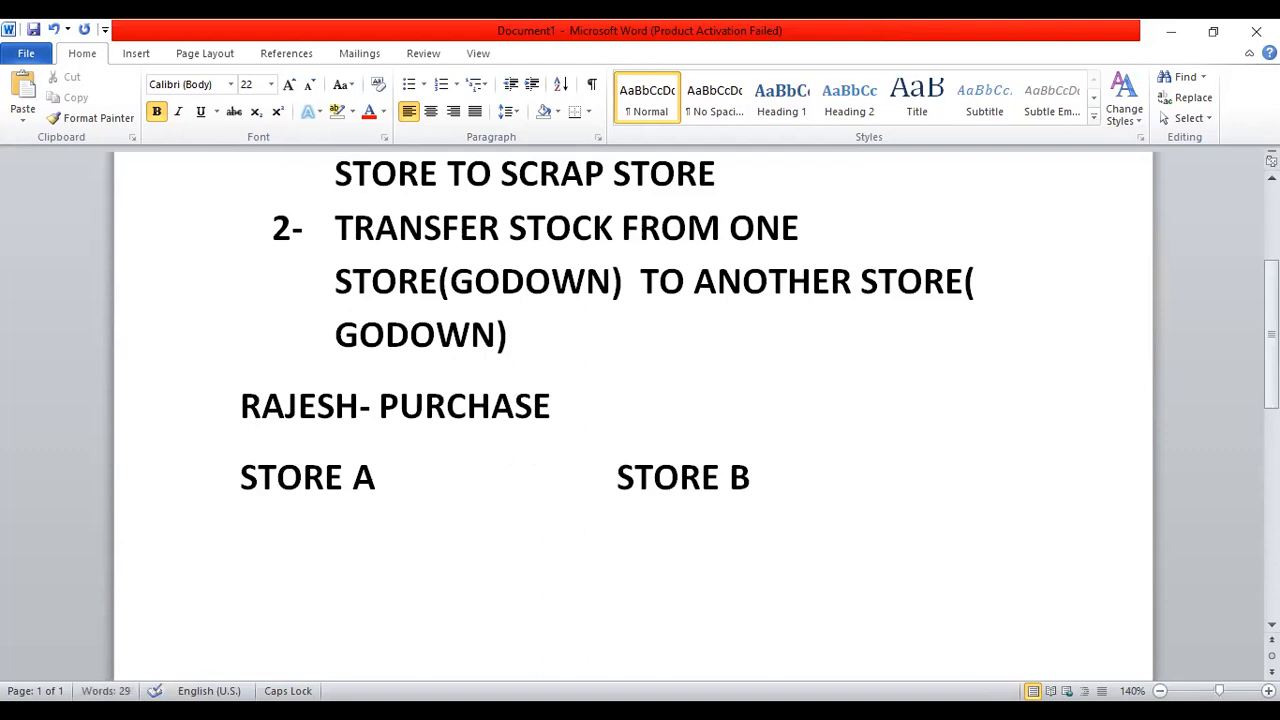
pyautogui.moveTo(244, 490); pyautogui.dragTo(429, 486)
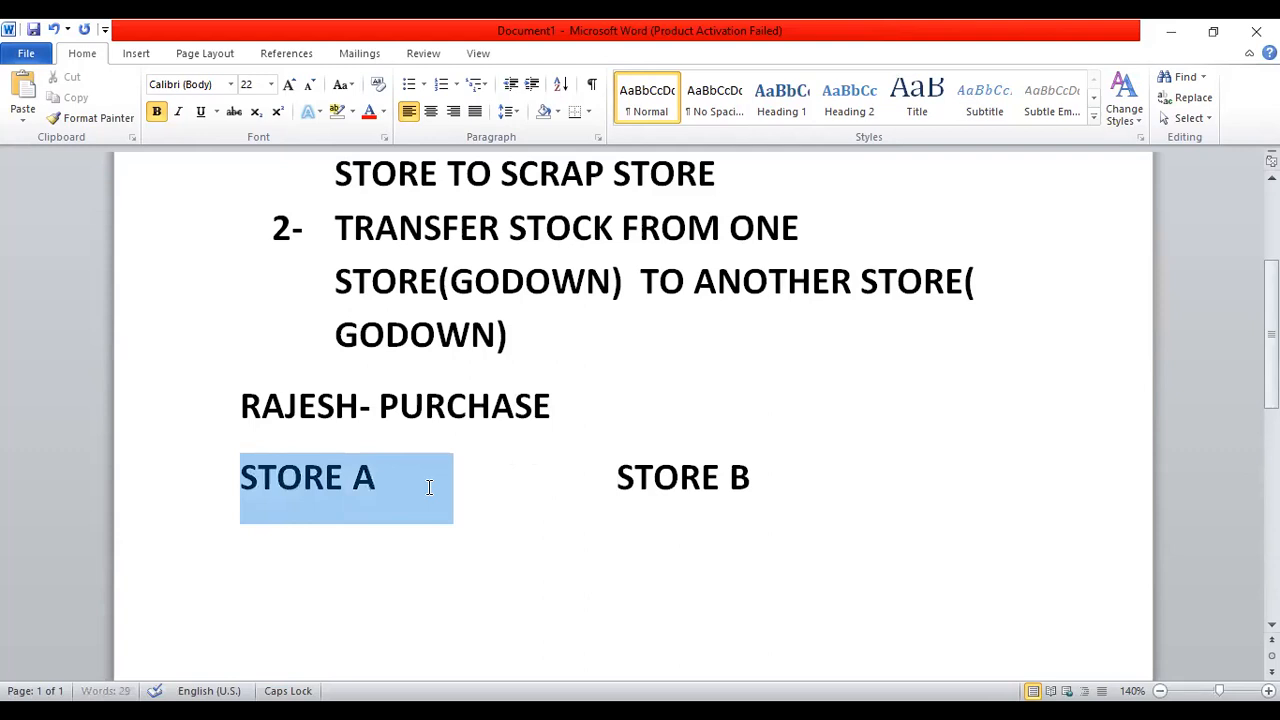
pyautogui.click(559, 402)
pyautogui.write('- OMEZ-')
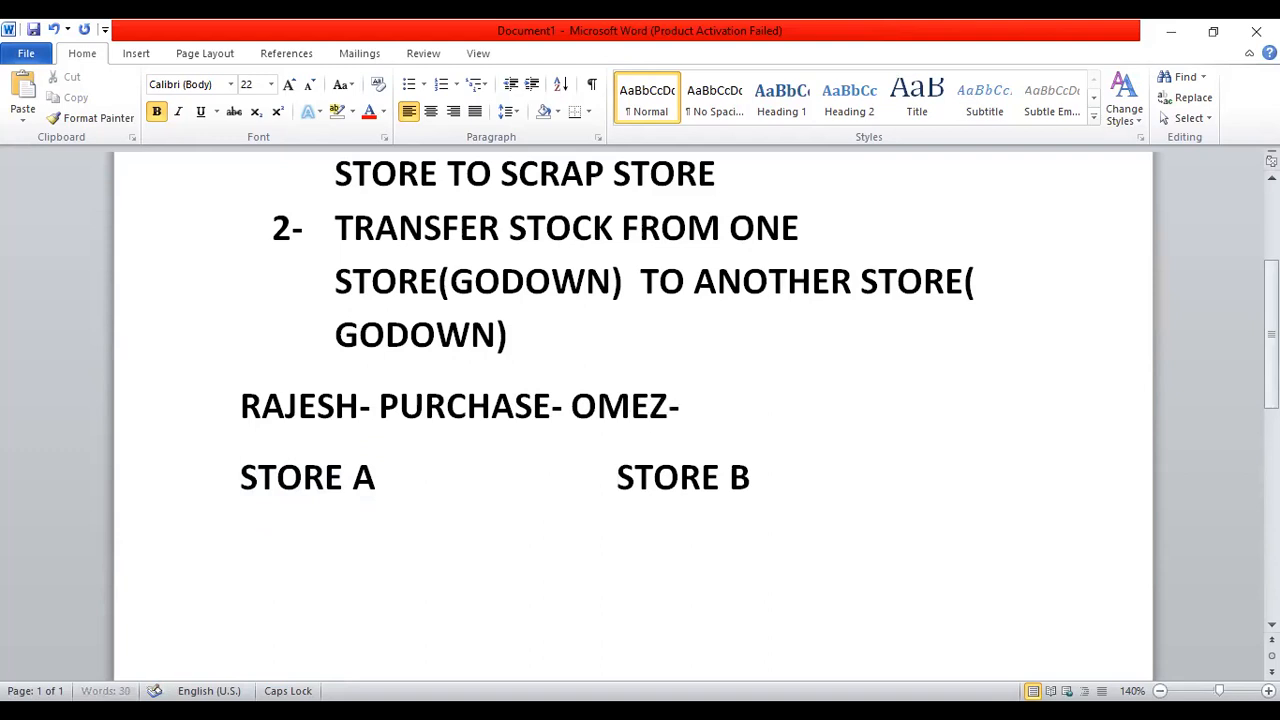
pyautogui.write('D 100')
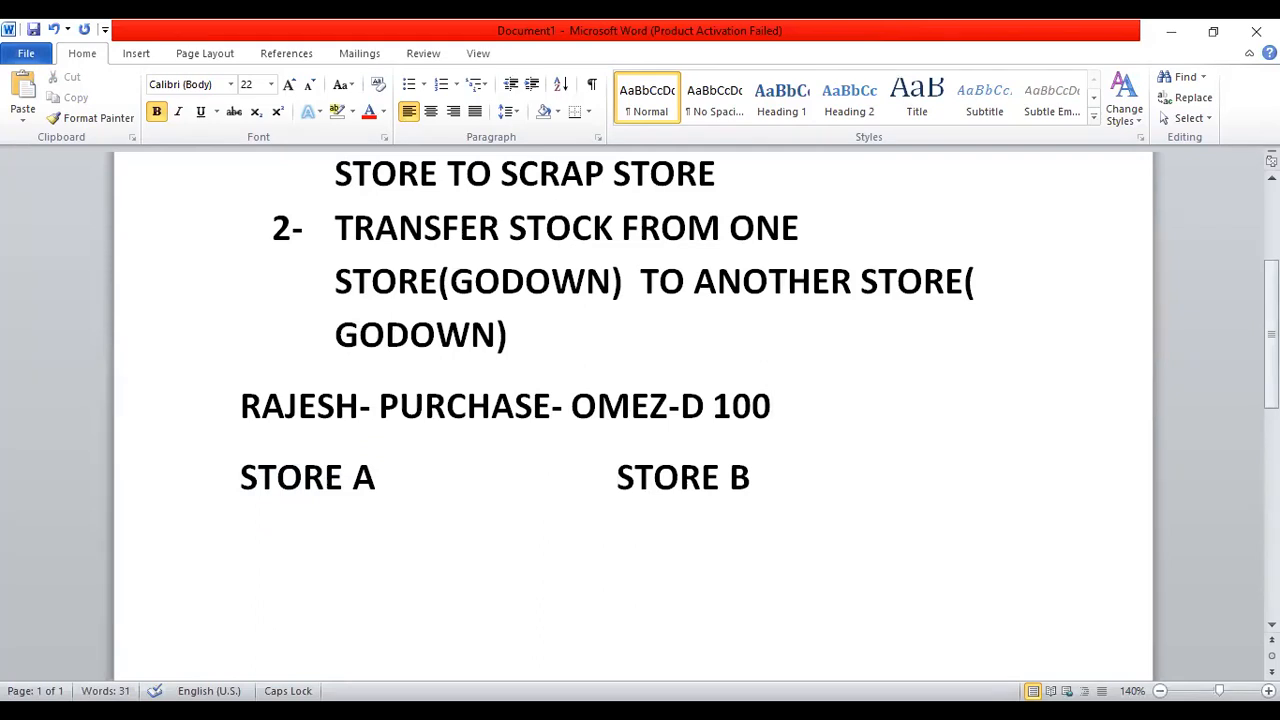
# List OMEZ-D-100 and AMFIRU 100 under STORE A, with a blank line between them
pyautogui.click(756, 480)
pyautogui.press('Return')
pyautogui.write('OMEZ-D')
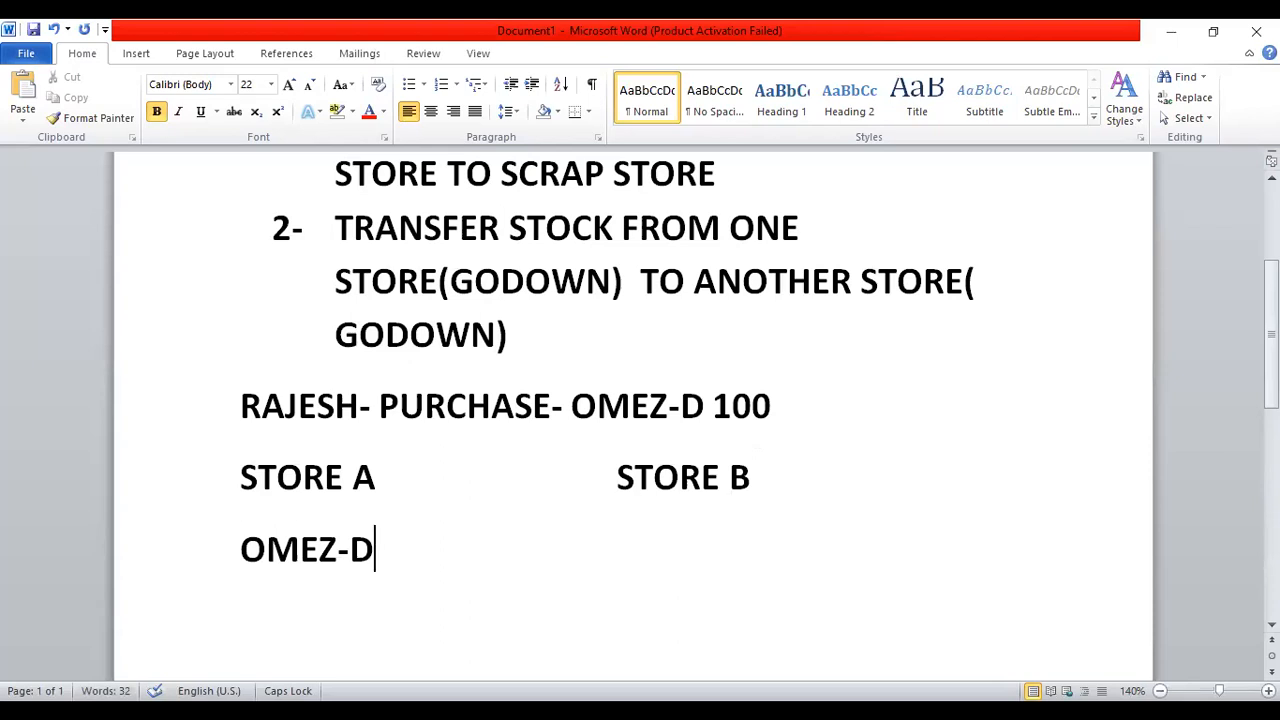
pyautogui.press('Return')
pyautogui.write('AMFU')
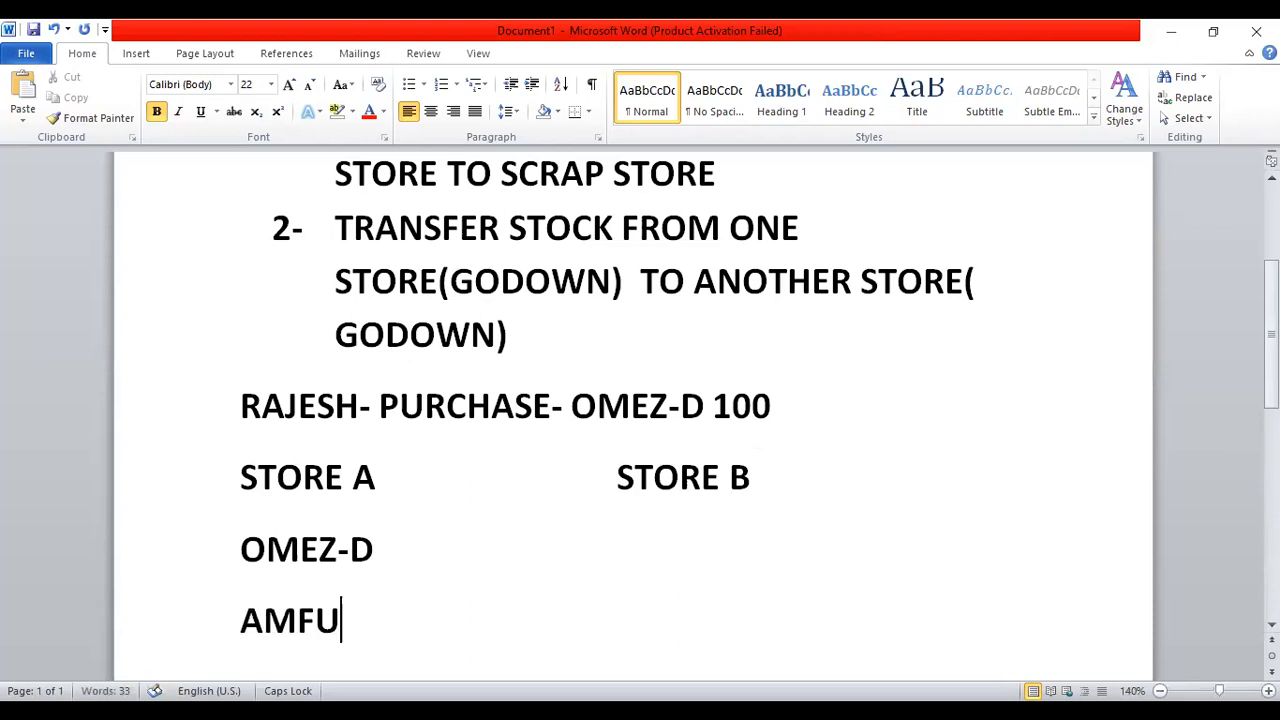
pyautogui.press('BackSpace')
pyautogui.write('IRY')
pyautogui.press('BackSpace')
pyautogui.write('U 1090')
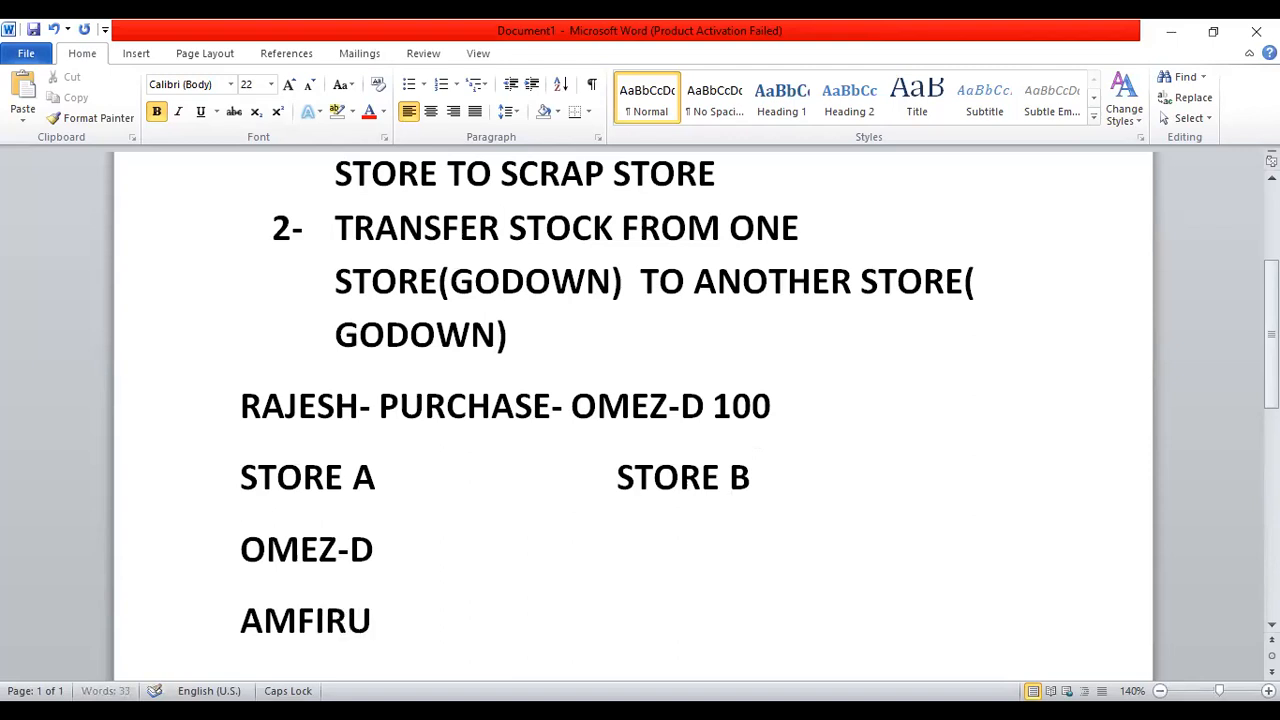
pyautogui.press('BackSpace')
pyautogui.press('BackSpace')
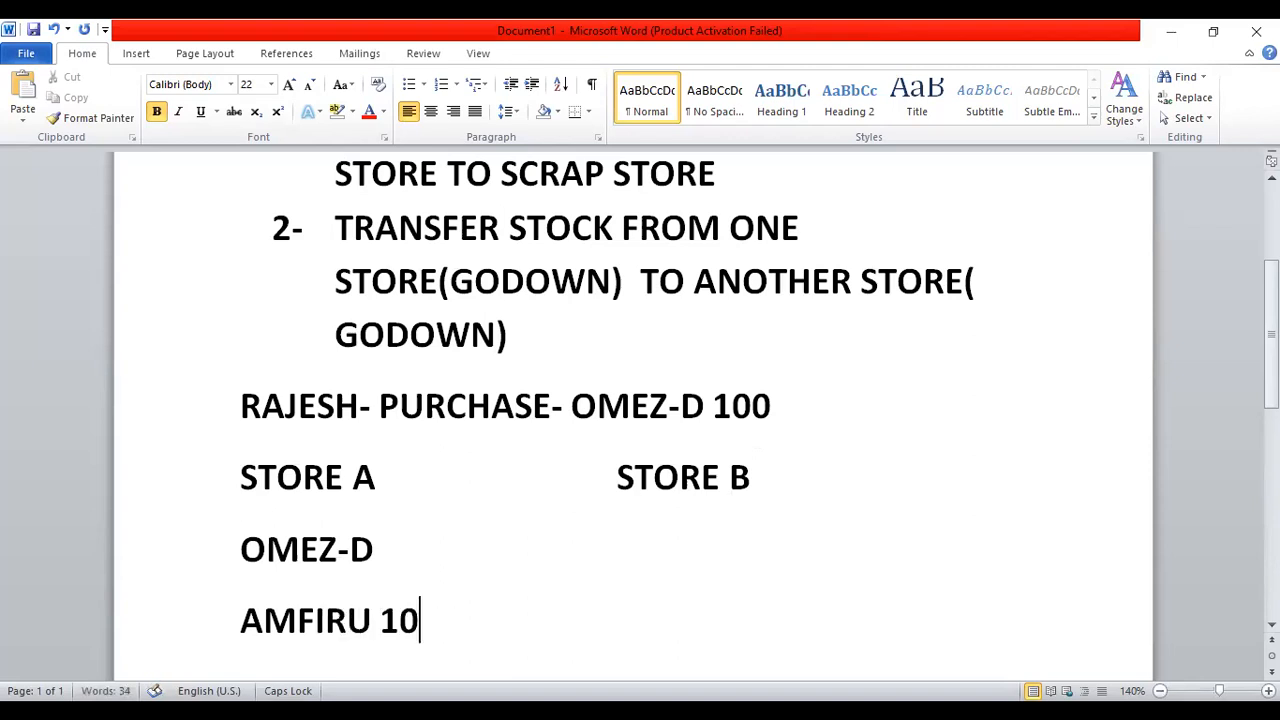
pyautogui.write('0')
pyautogui.press('Up')
pyautogui.write('-100')
pyautogui.press('Return')
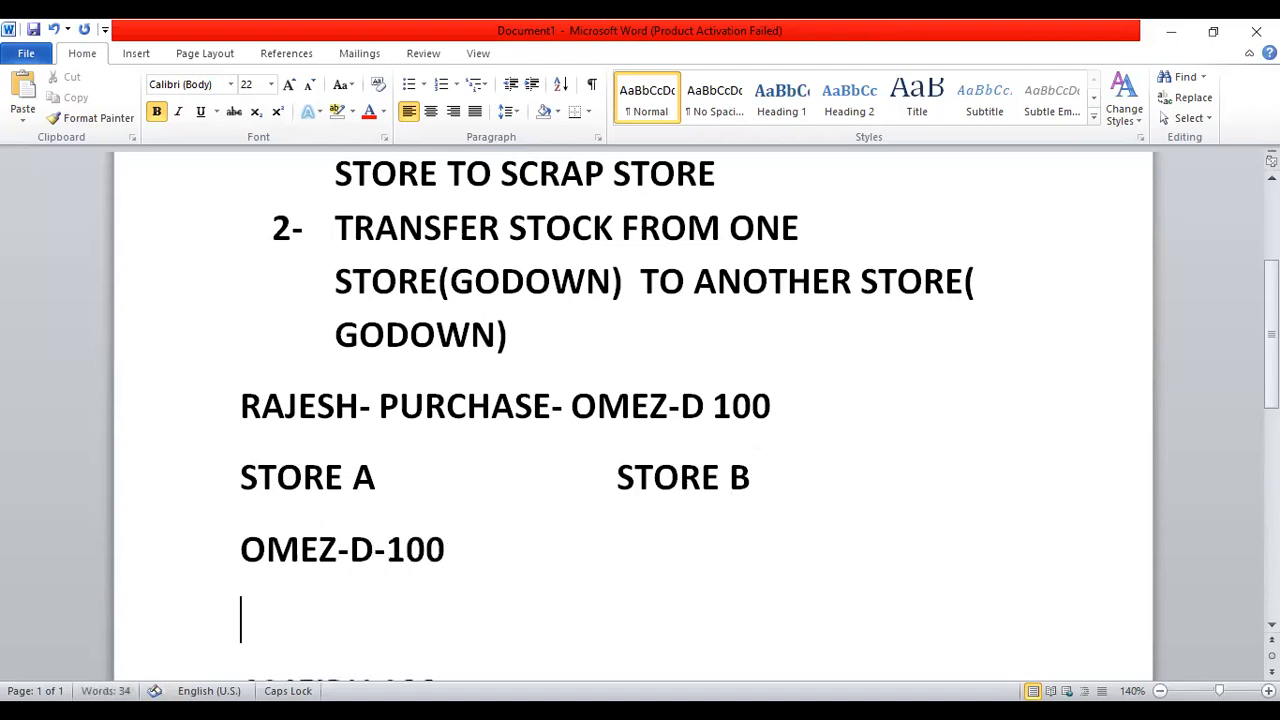
# Add SUN CREAM - 100 below the AMFIRU 100 line and remove the blank line above AMFIRU
pyautogui.press('Down')
pyautogui.press('Down')
pyautogui.press('Down')
pyautogui.press('Up')
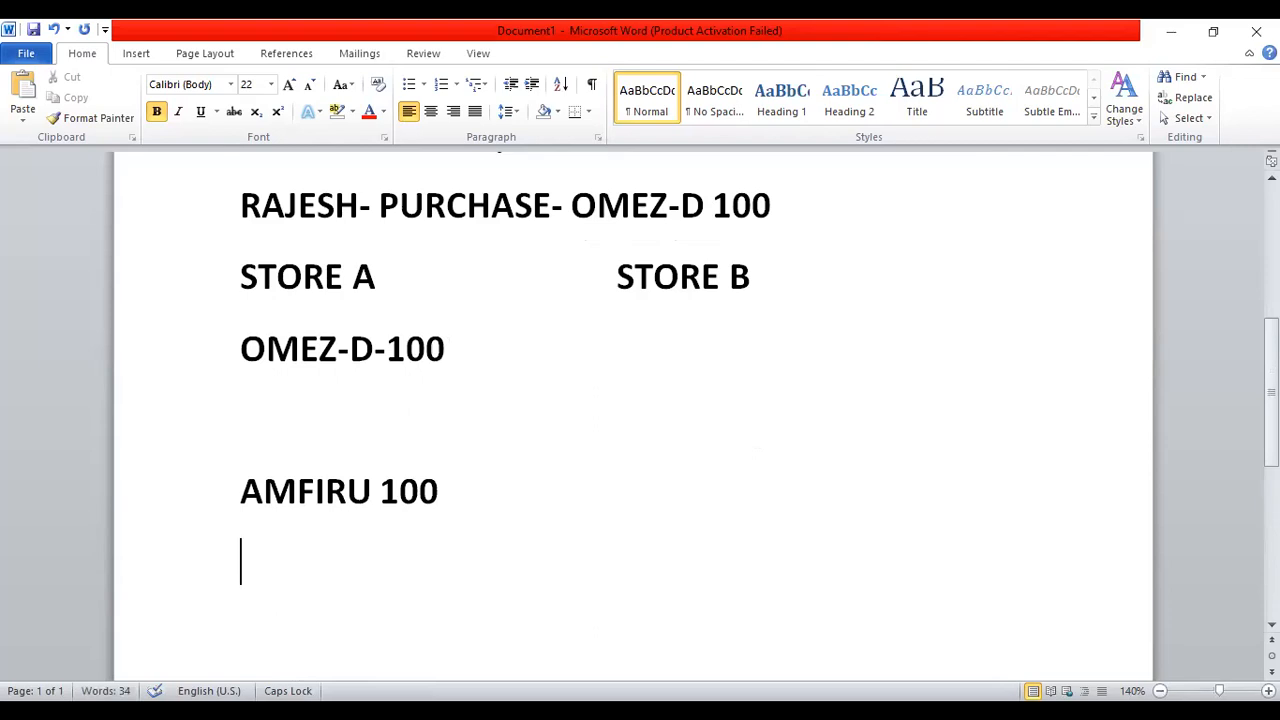
pyautogui.write('SUN CREAM - 100')
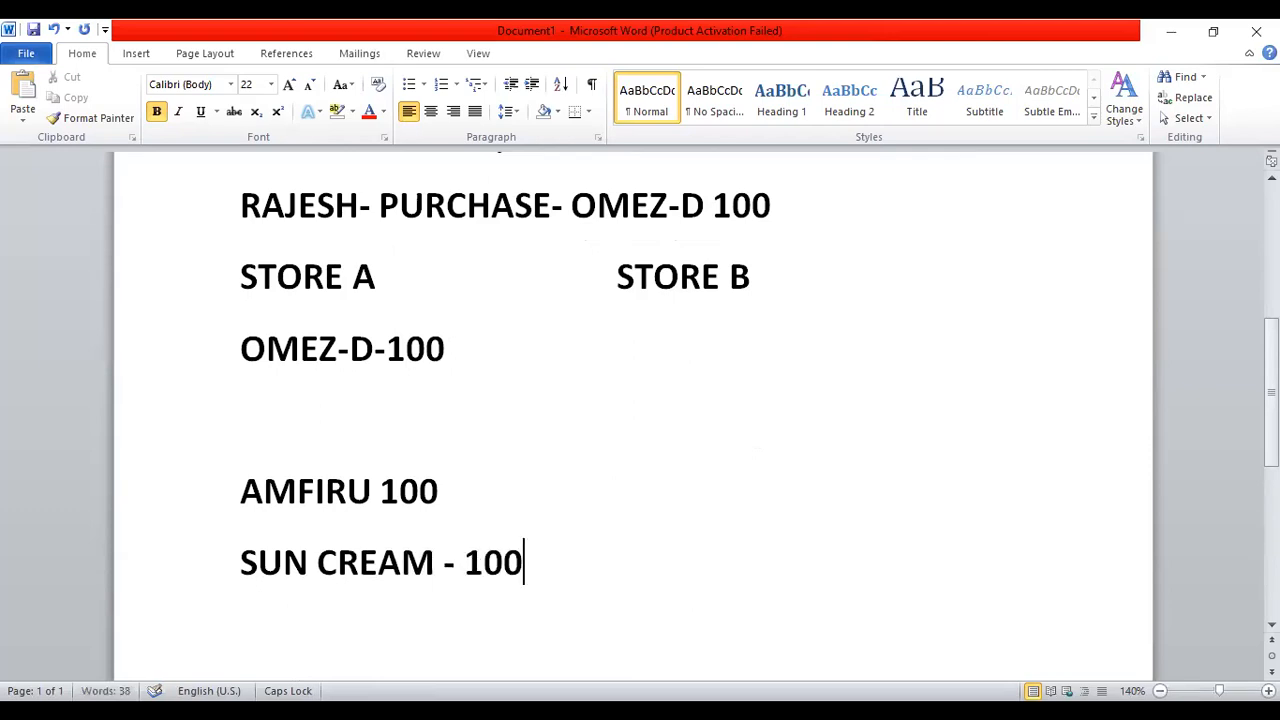
pyautogui.click(310, 446)
pyautogui.press('Delete')
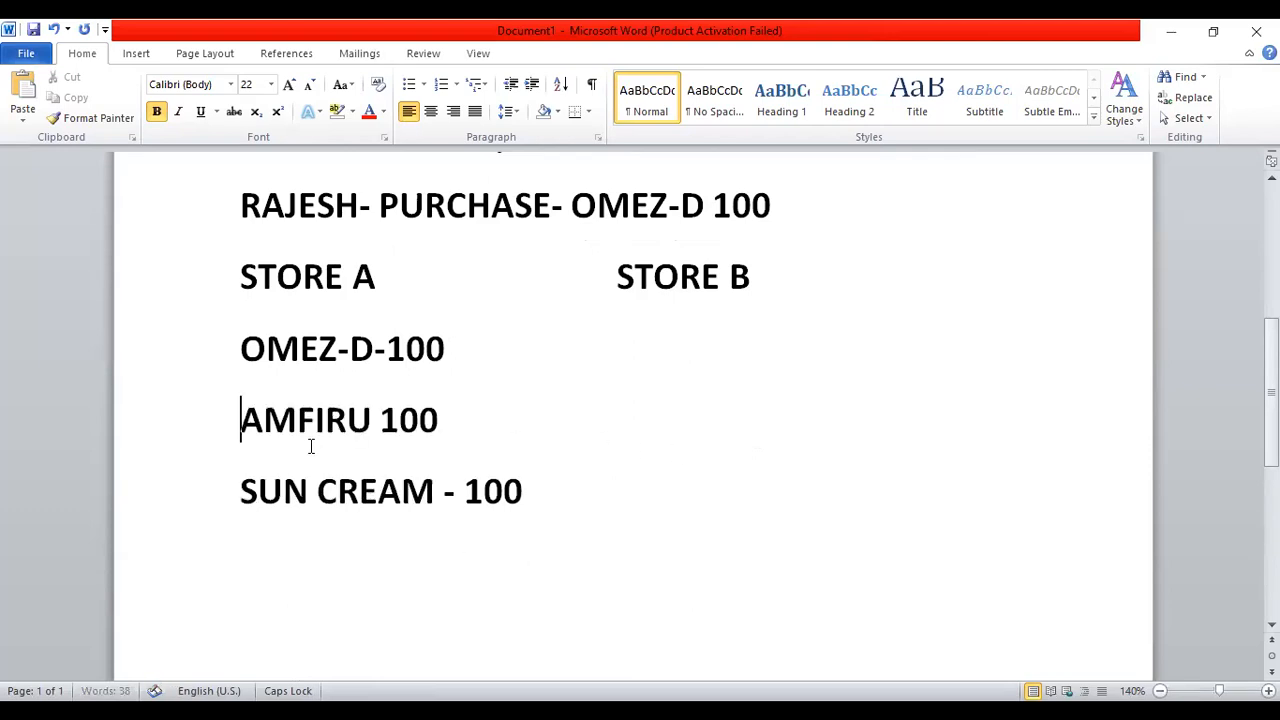
# Select the three items listed under STORE A for emphasis, and then only the OMEZ-D-100 line
pyautogui.click(238, 350)
pyautogui.moveTo(238, 350); pyautogui.dragTo(554, 517)
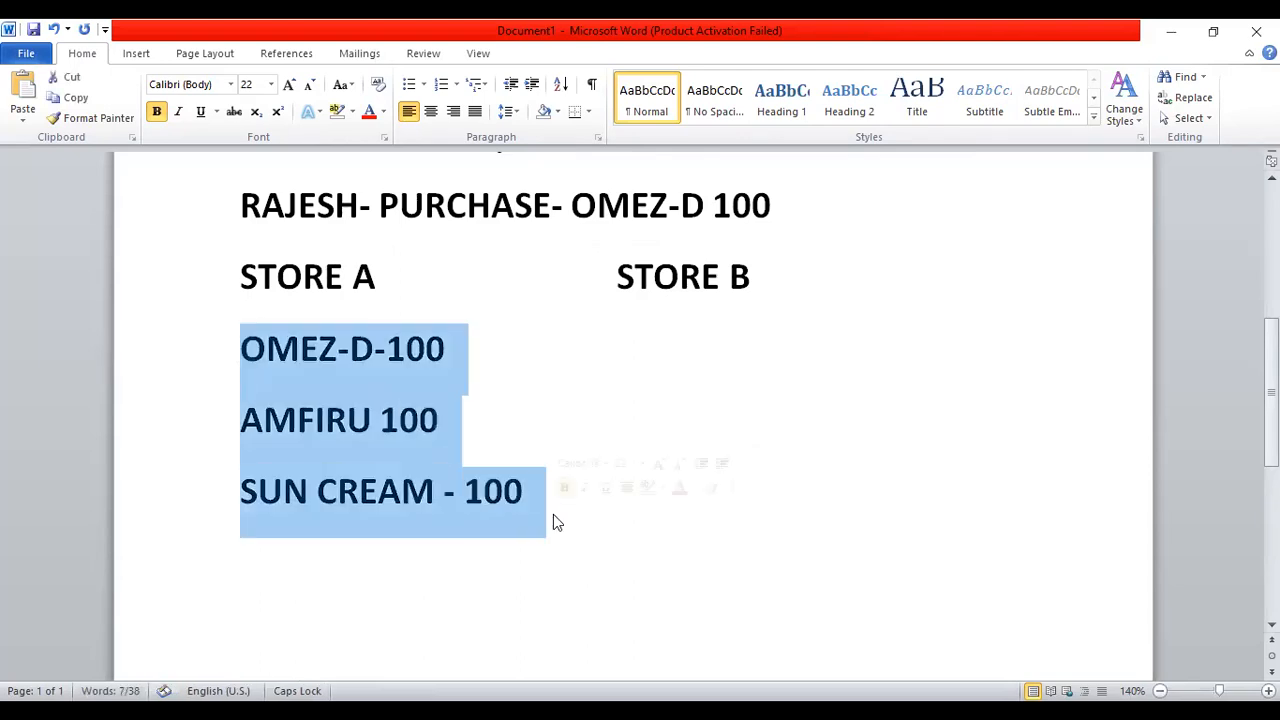
pyautogui.click(529, 403)
pyautogui.click(220, 382)
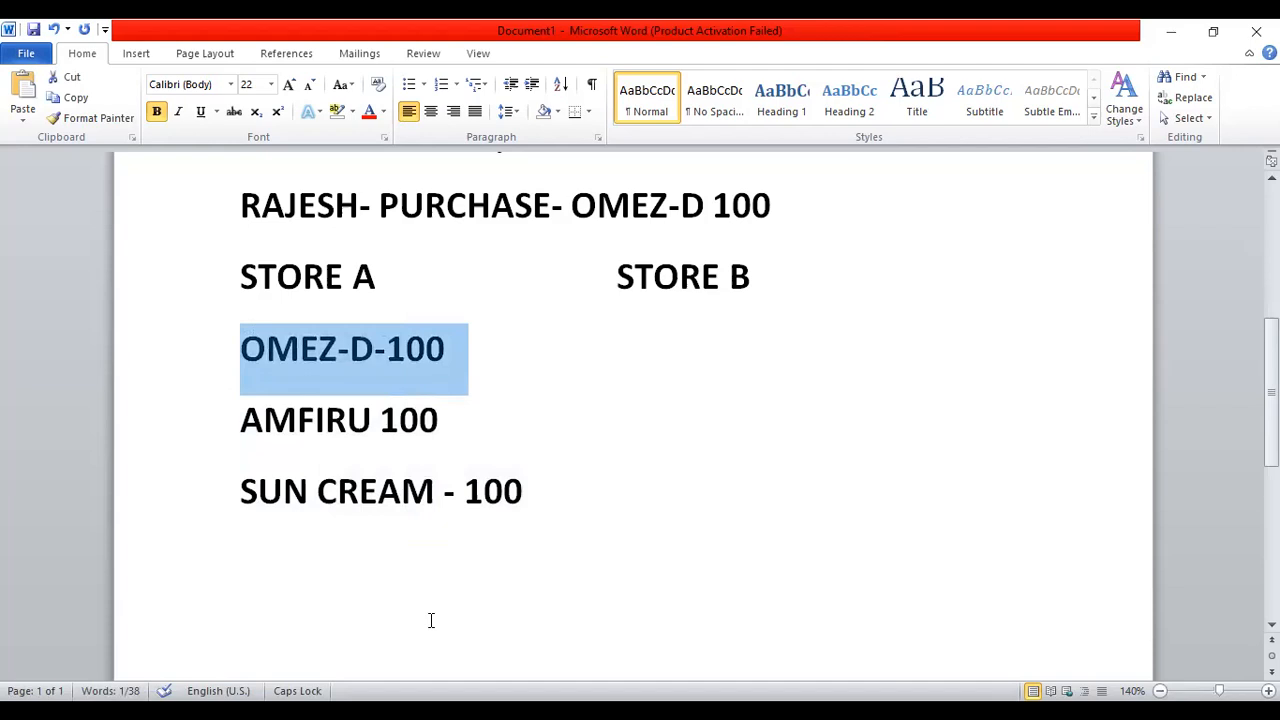
# Switch to Marg ERP 9+ and open the closing stock list as of 10-02-2023
pyautogui.hotkey('alt', 'Tab')
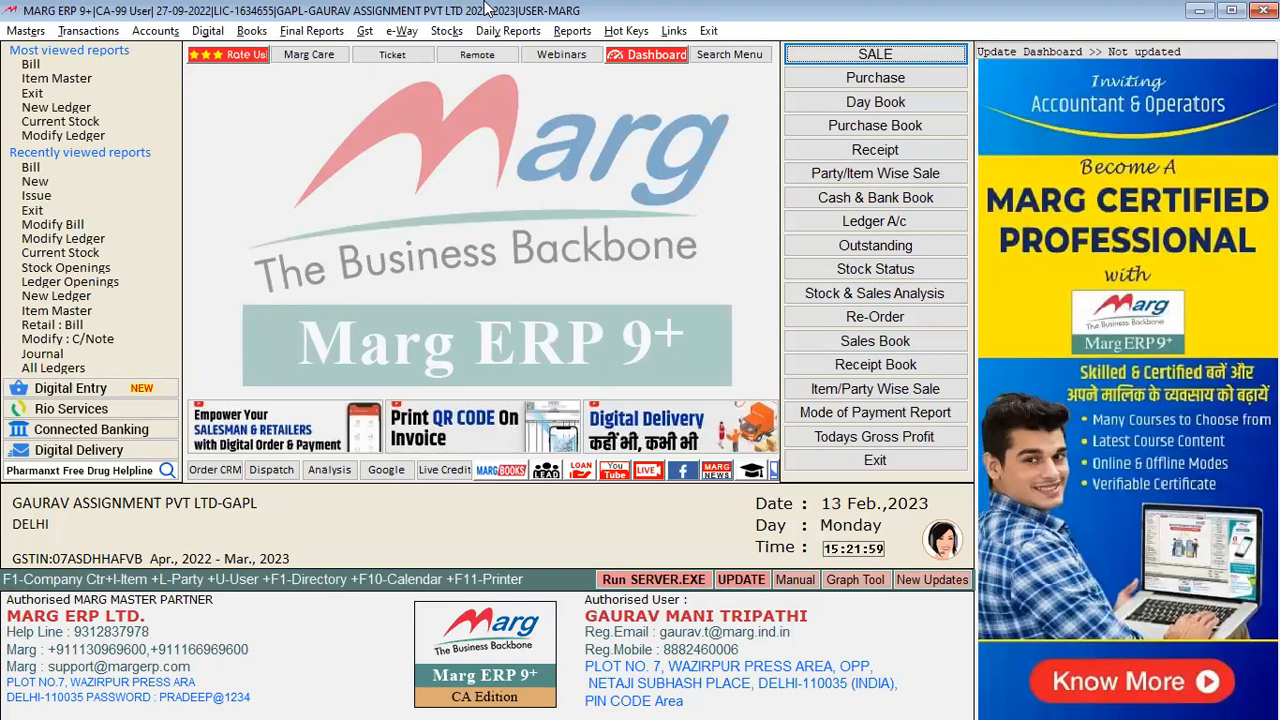
pyautogui.hotkey('alt', 's')
pyautogui.press('Down')
pyautogui.press('Down')
pyautogui.press('Down')
pyautogui.press('Down')
pyautogui.press('Down')
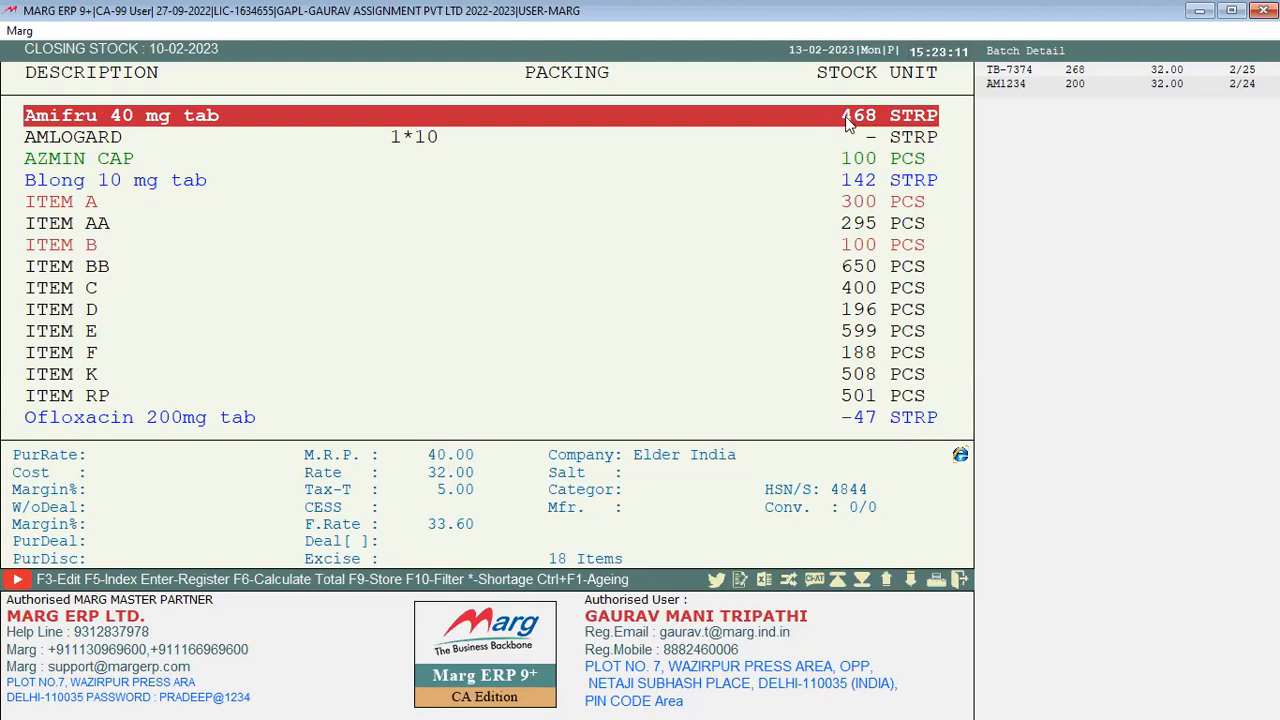
# Review the batch details of the stock items down to Blong 10 mg tab
pyautogui.press('Down')
pyautogui.press('Down')
pyautogui.press('Down')
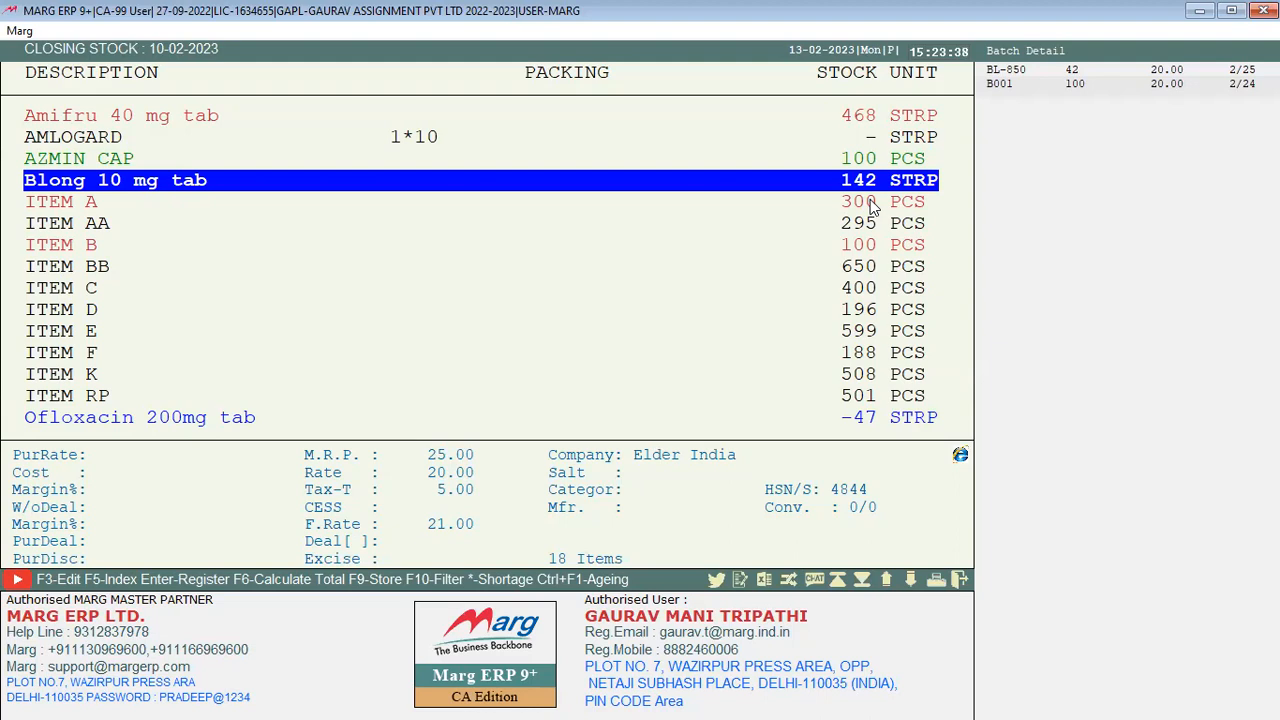
# Review the batch details of the stock items from ITEM A down to ITEM RP
pyautogui.press('Down')
pyautogui.press('Down')
pyautogui.press('Down')
pyautogui.press('Down')
pyautogui.press('Down')
pyautogui.press('Down')
pyautogui.press('Down')
pyautogui.press('Down')
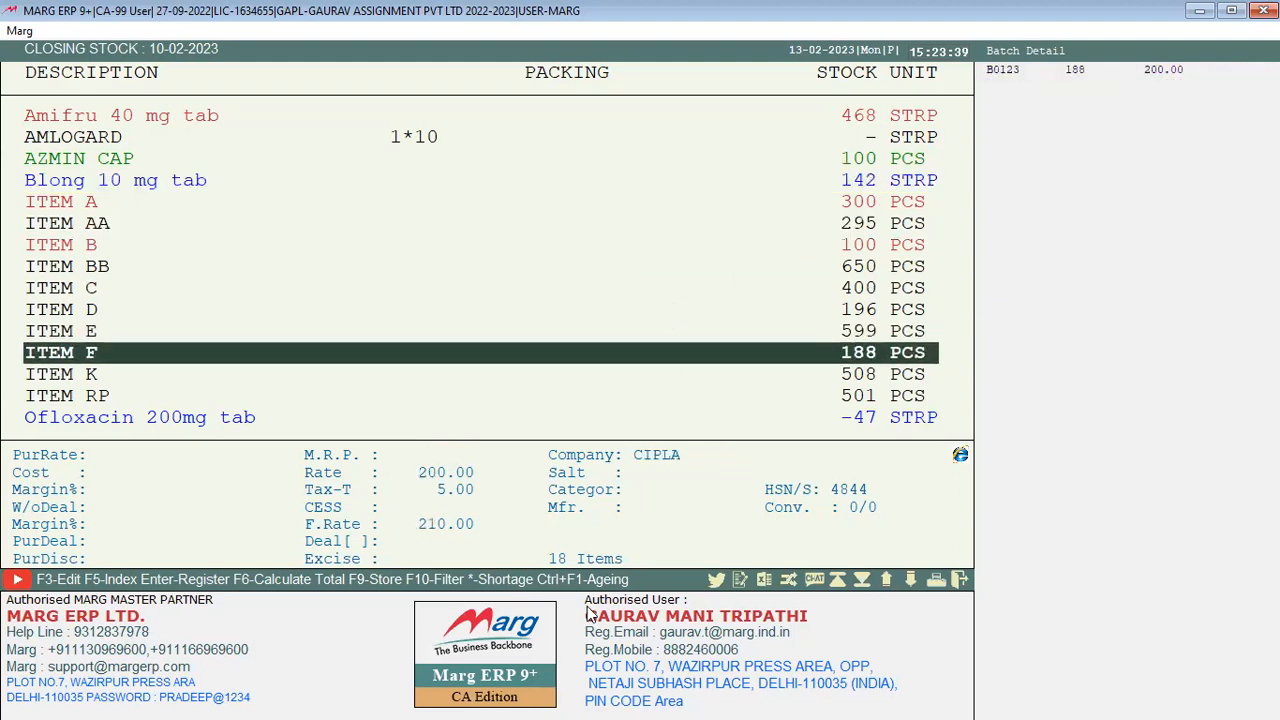
pyautogui.press('Down')
pyautogui.press('Down')
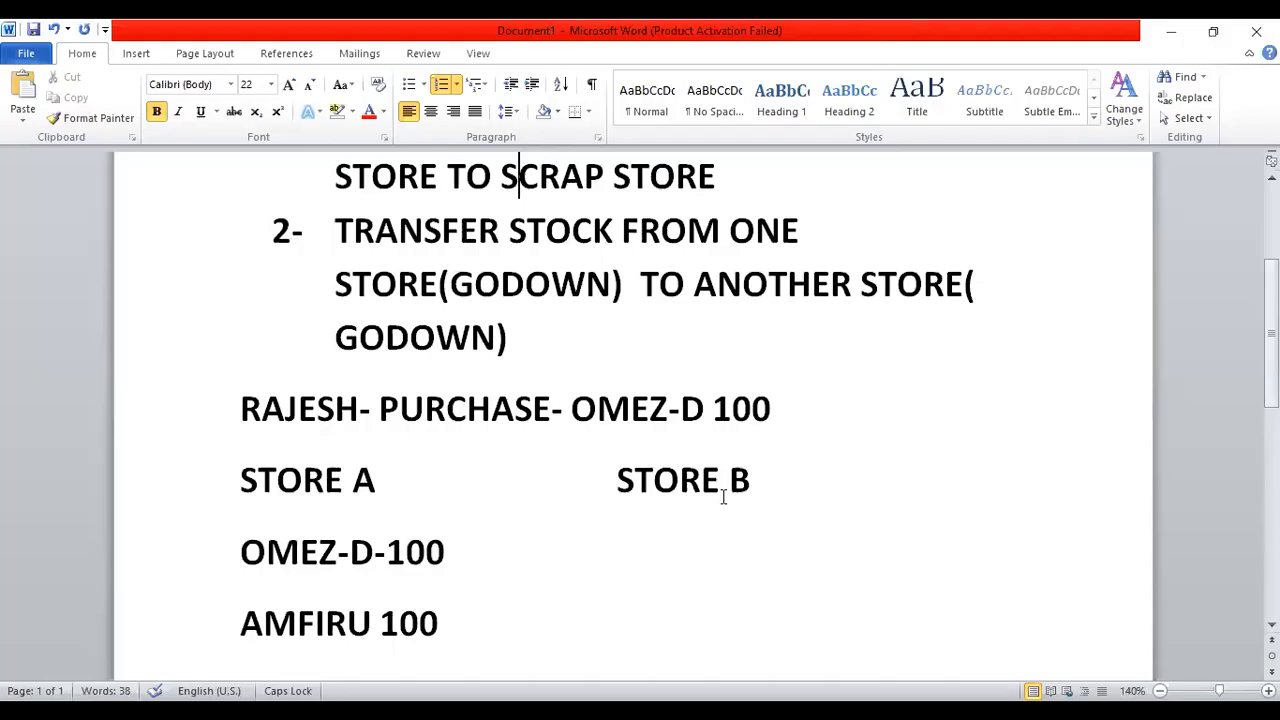
# Switch to the Word document and review the two listed uses of the Stock Issue Voucher
pyautogui.scroll(3, 723, 497)
pyautogui.press('Left')
pyautogui.press('Left')
pyautogui.press('Left')
pyautogui.press('Left')
pyautogui.press('Left')
pyautogui.press('Left')
pyautogui.press('Left')
pyautogui.press('Left')
pyautogui.press('Left')
pyautogui.press('Left')
pyautogui.press('Left')
pyautogui.press('Left')
pyautogui.press('Left')
pyautogui.press('Left')
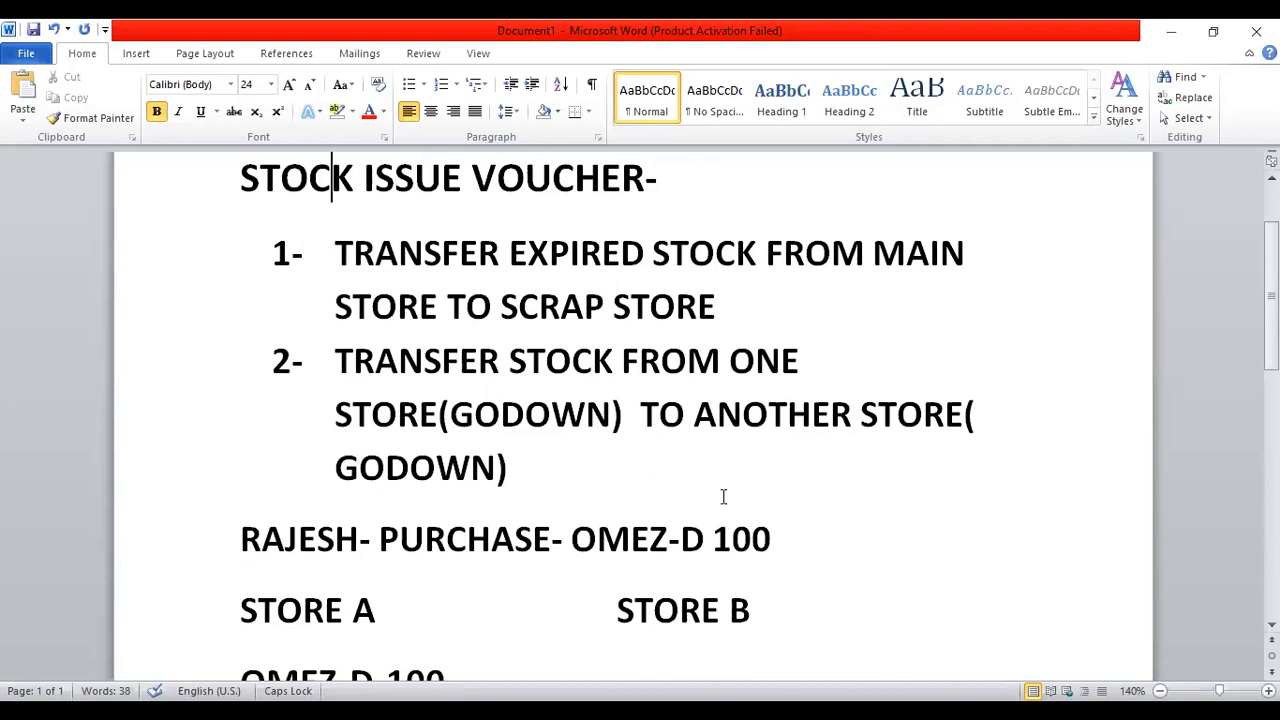
pyautogui.scroll(1, 723, 497)
pyautogui.press('Down')
pyautogui.press('Down')
pyautogui.press('Down')
pyautogui.press('Down')
# Insert a page break after the second listed use, moving the RAJESH purchase example to a new page
pyautogui.click(590, 533)
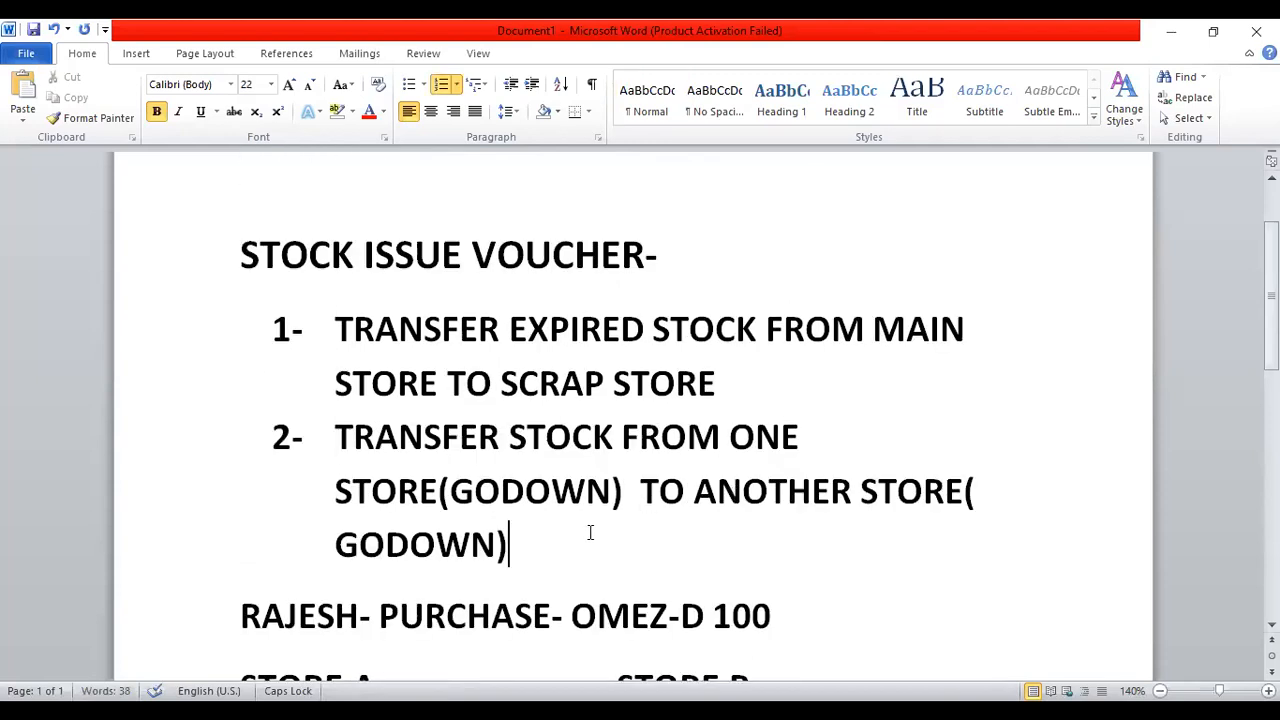
pyautogui.hotkey('ctrl', 'Return')
pyautogui.press('Up')
pyautogui.press('Up')
pyautogui.press('Up')
pyautogui.press('Up')
pyautogui.press('Up')
pyautogui.press('Up')
pyautogui.press('Up')
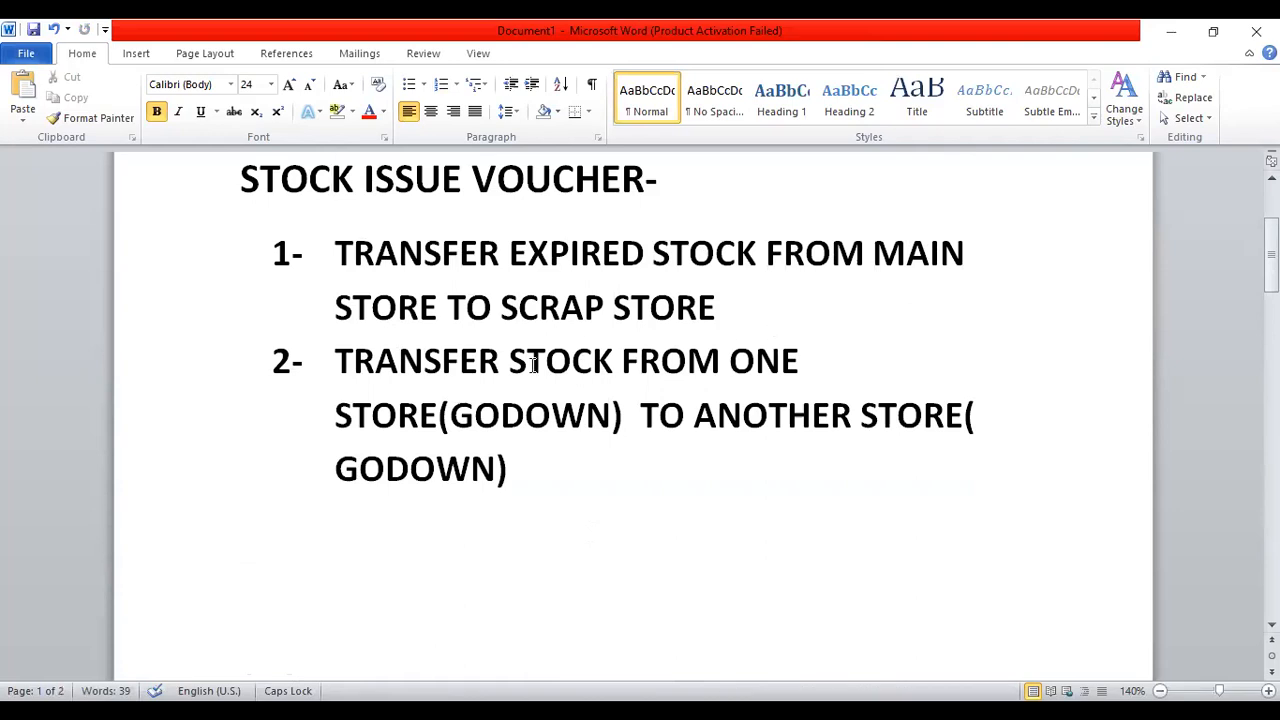
# Highlight the second use, transferring stock between godowns, in bright green and select the STOCK ISSUE VOUCHER heading for emphasis
pyautogui.moveTo(336, 362); pyautogui.dragTo(533, 463)
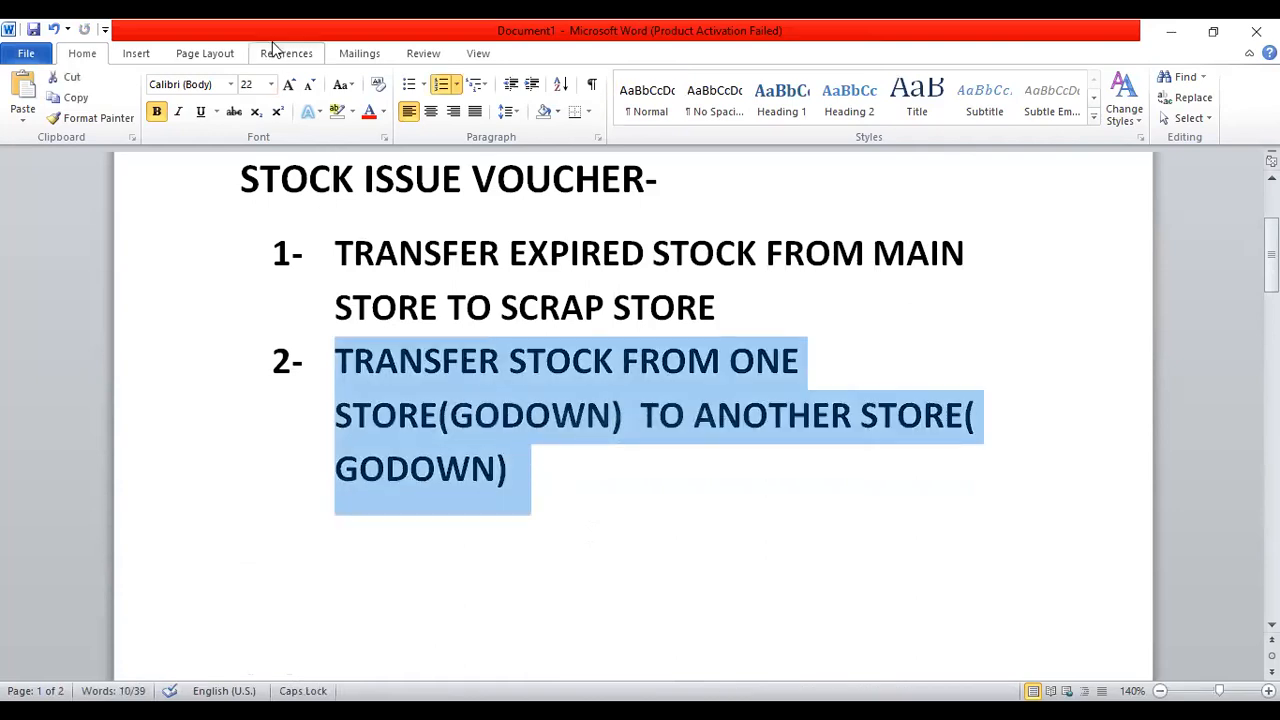
pyautogui.click(352, 111)
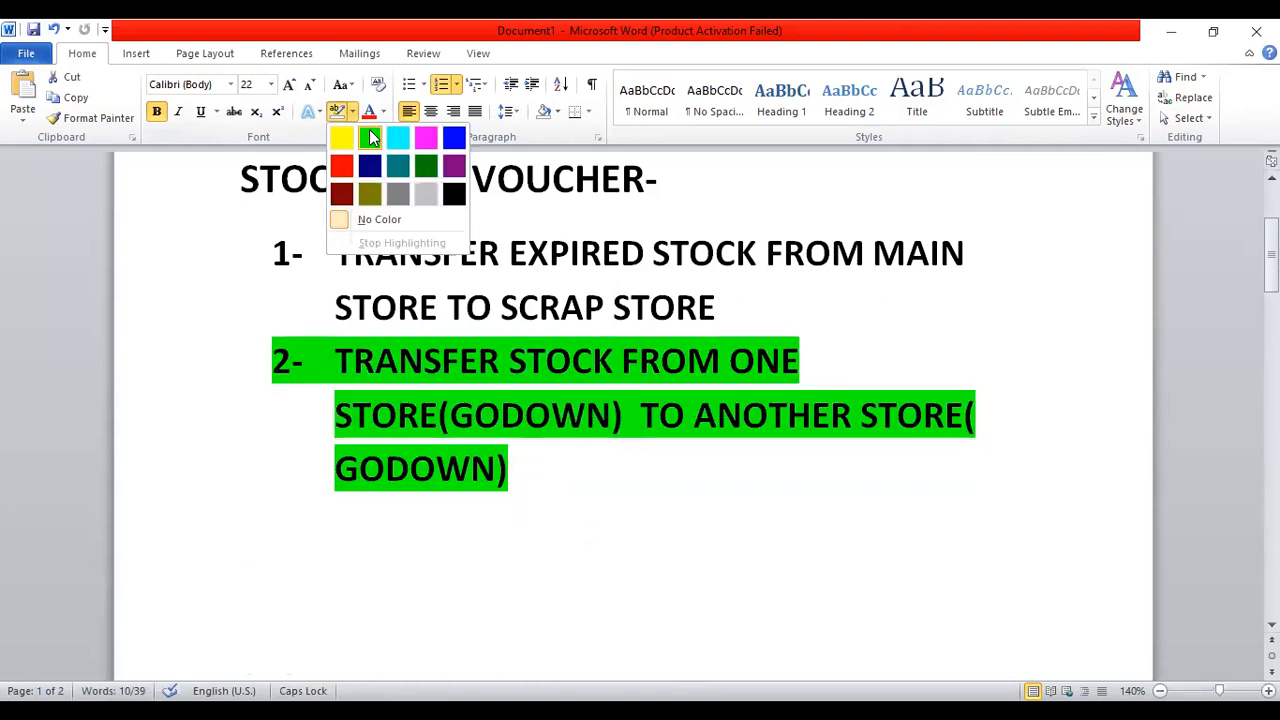
pyautogui.click(369, 137)
pyautogui.click(515, 525)
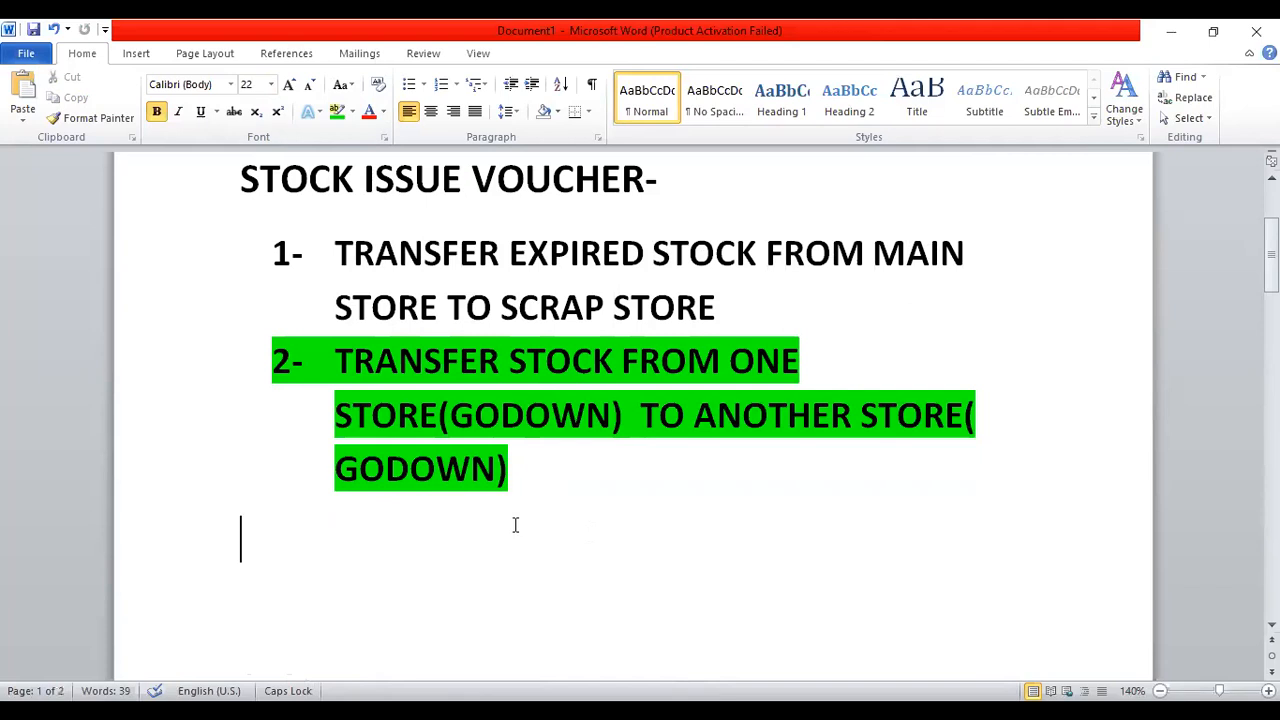
pyautogui.moveTo(240, 178); pyautogui.dragTo(543, 226)
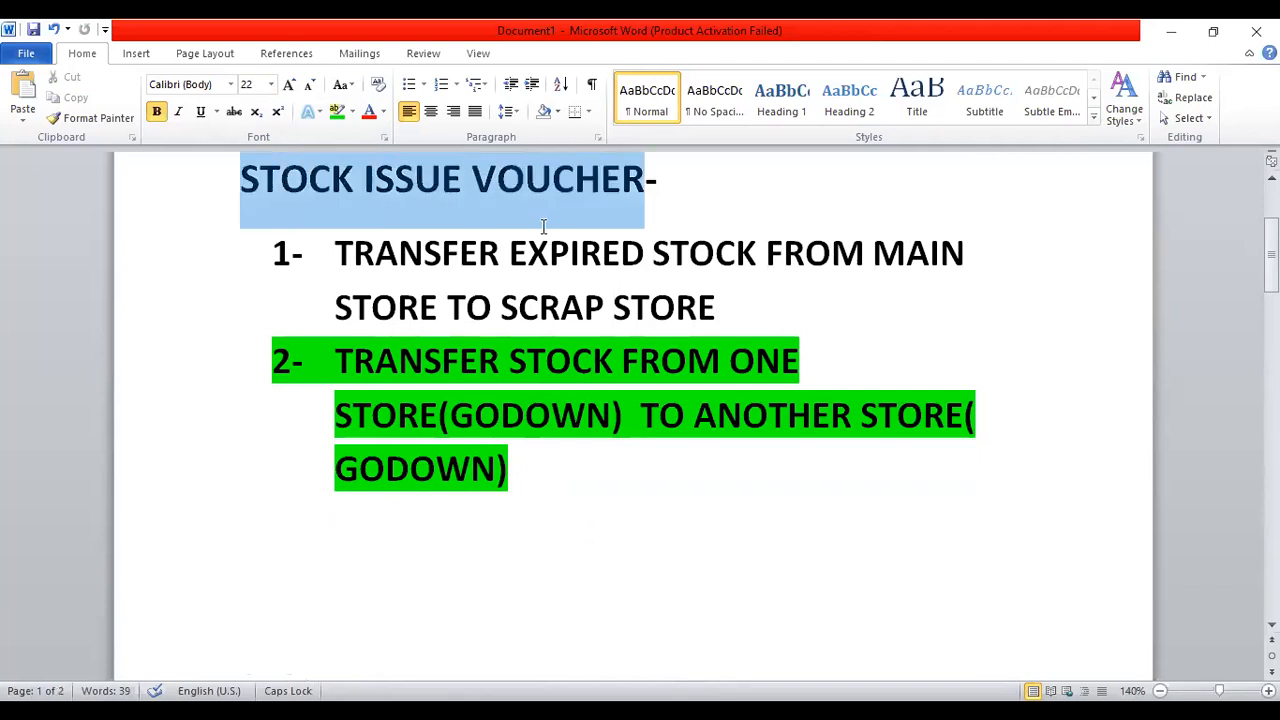
# Add the heading STORE WISE INVENTORY on a new line below the highlighted point
pyautogui.click(569, 520)
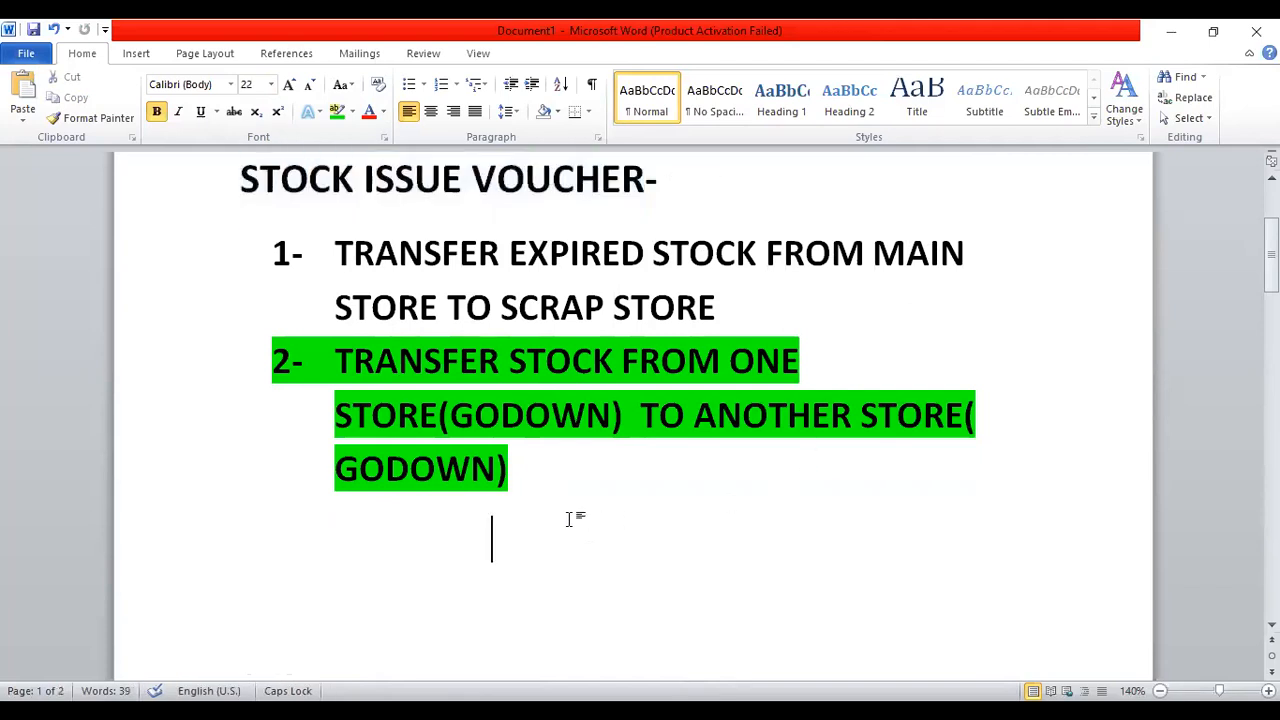
pyautogui.hotkey('ctrl', 'Return')
pyautogui.press('Return')
pyautogui.press('Up')
pyautogui.press('Up')
pyautogui.press('Up')
pyautogui.press('Down')
pyautogui.press('Down')
pyautogui.write('STORE WISE INVEM')
pyautogui.press('BackSpace')
pyautogui.write('NTORY')
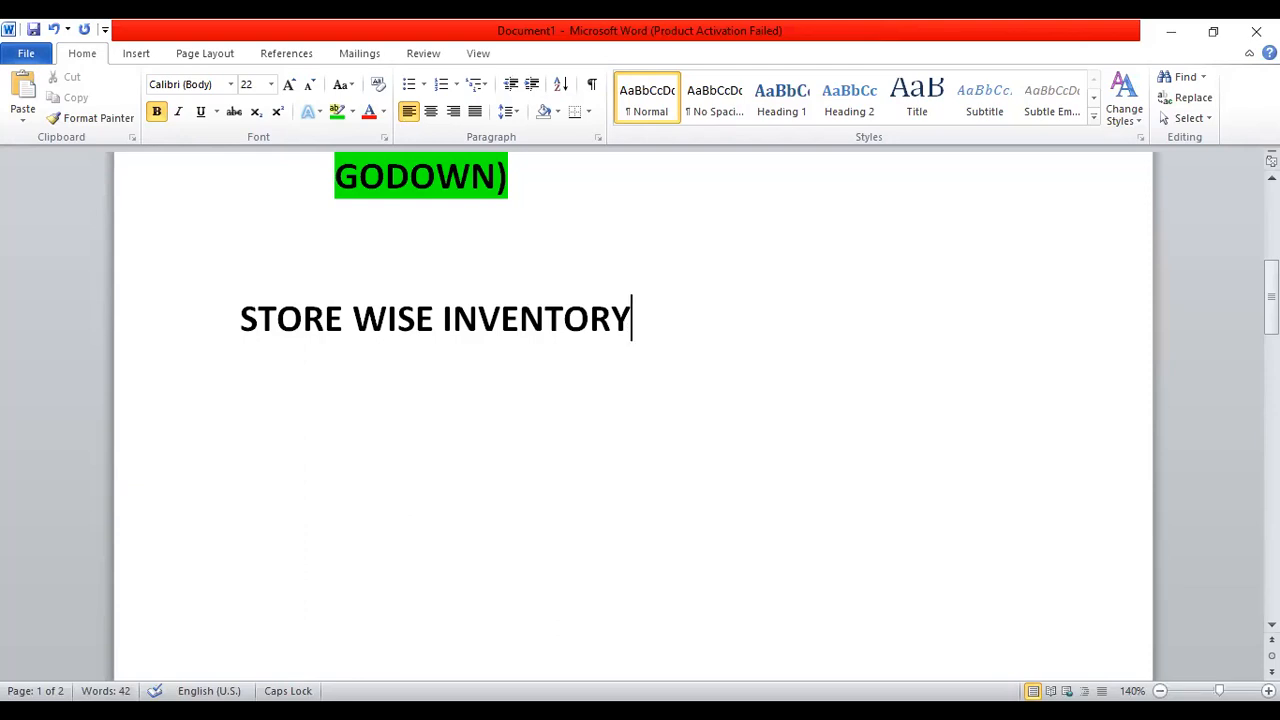
# Add an OMEZ-D - 500 line below the heading, followed by a line with STORE A and STORE B side by side
pyautogui.press('Return')
pyautogui.write('OMEZ')
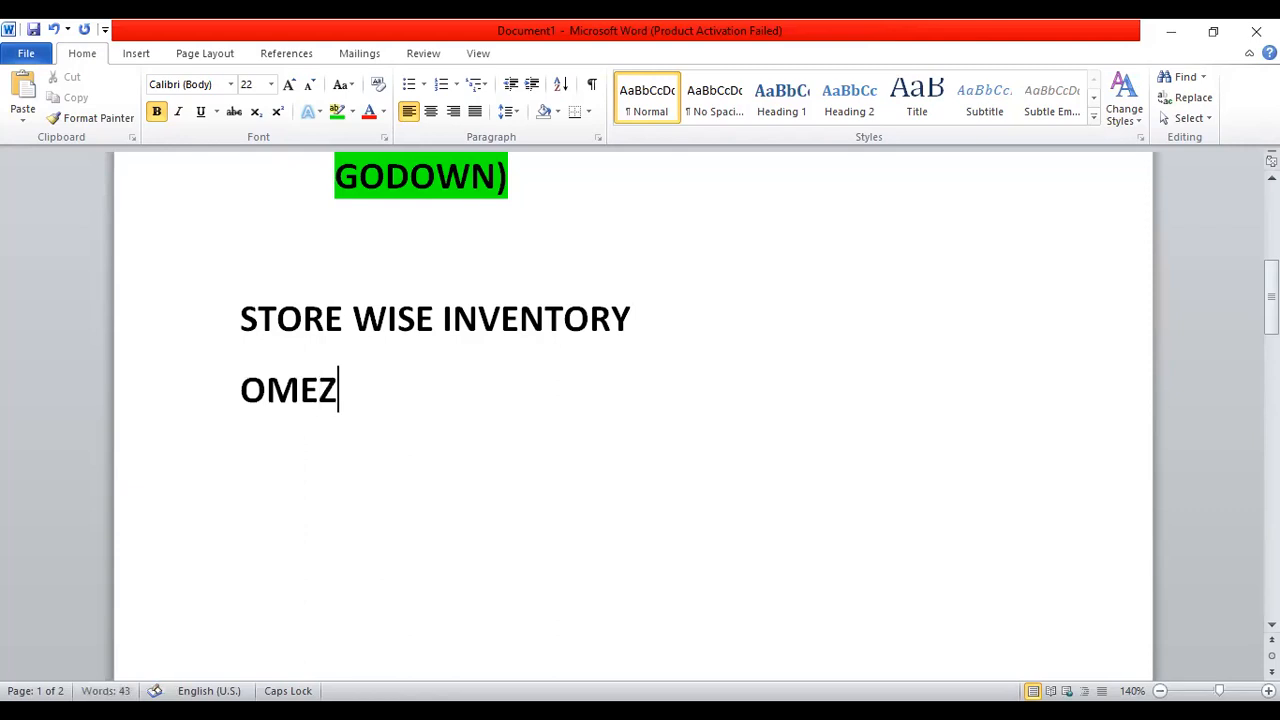
pyautogui.write('-D - 500')
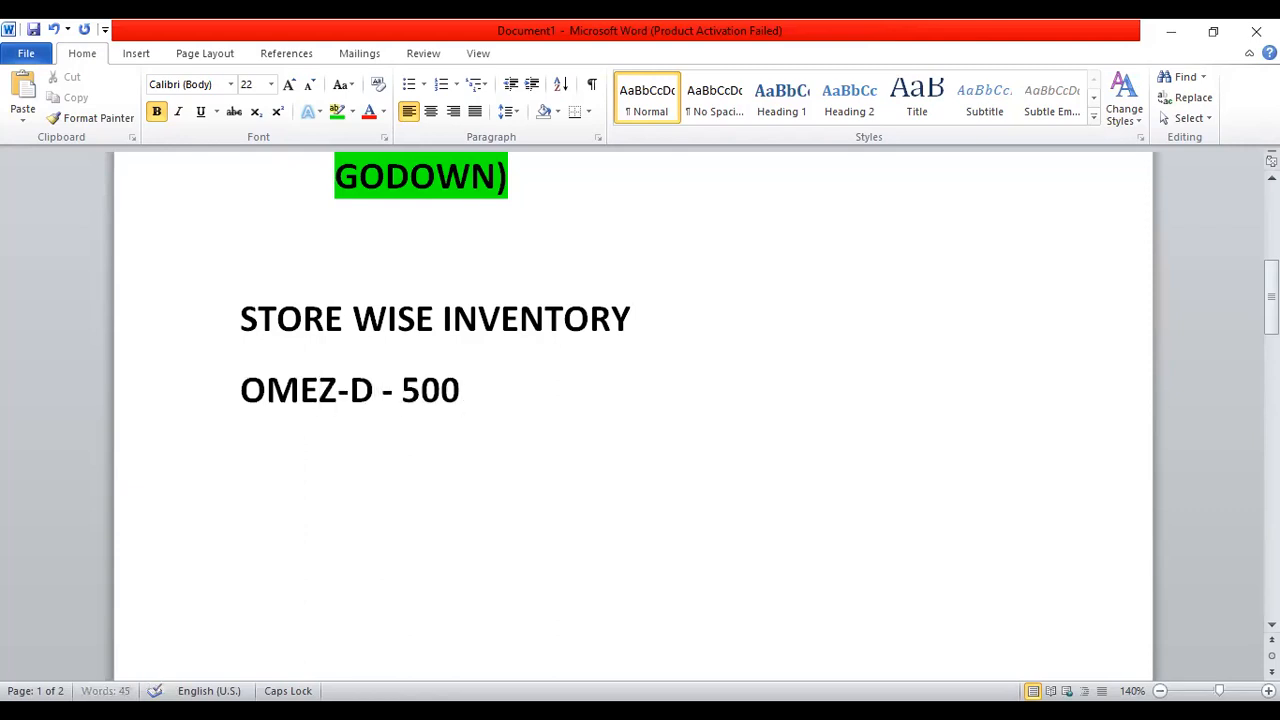
pyautogui.press('Return')
pyautogui.write('STOE')
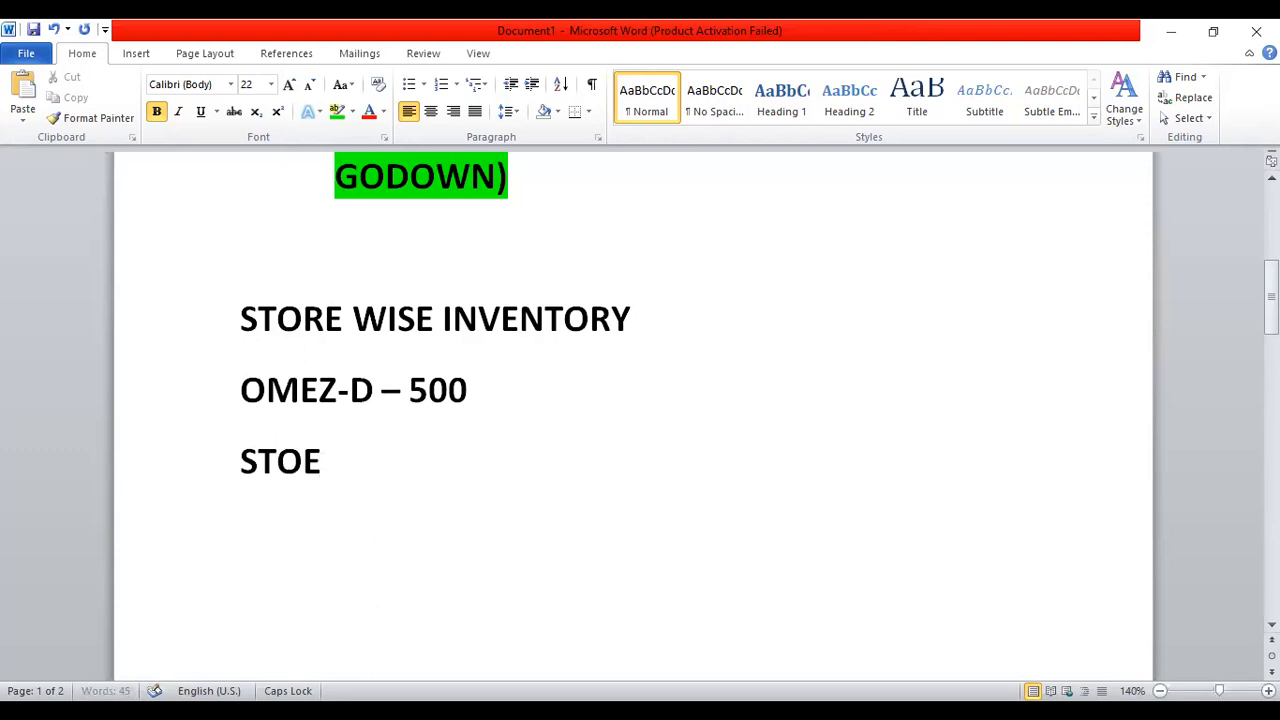
pyautogui.press('BackSpace')
pyautogui.write('RE A     STO')
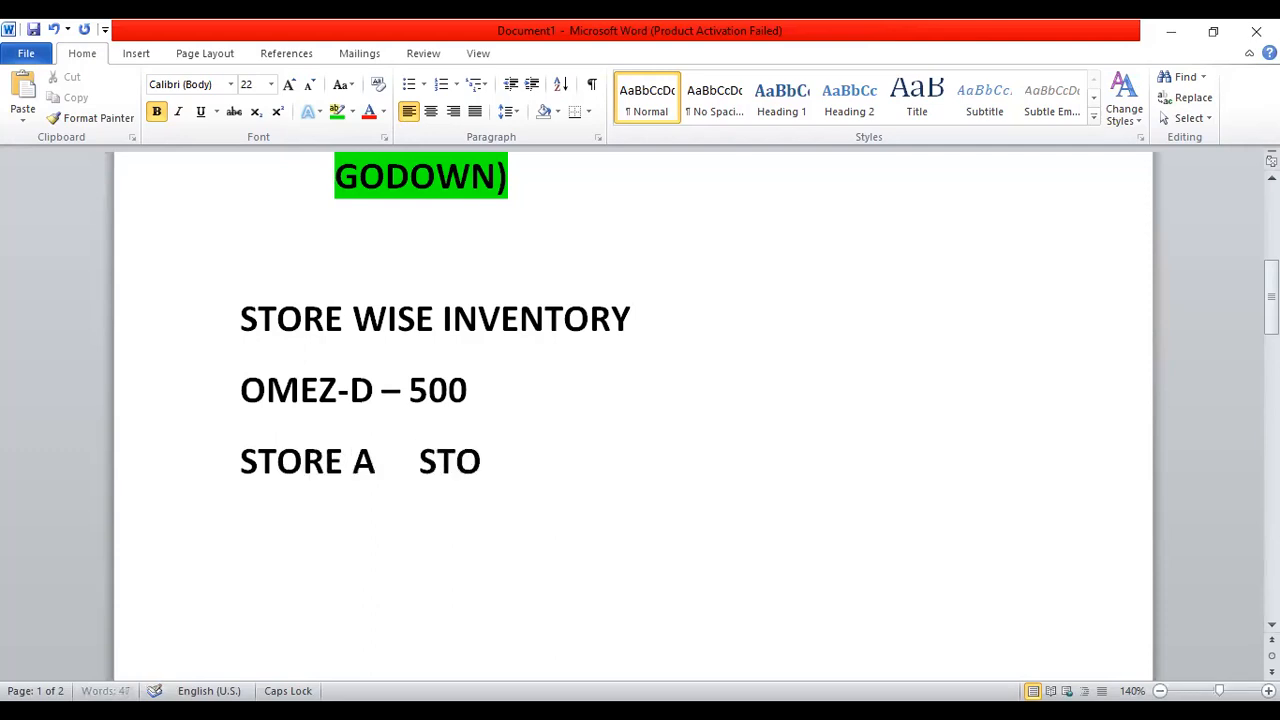
pyautogui.write('RE B')
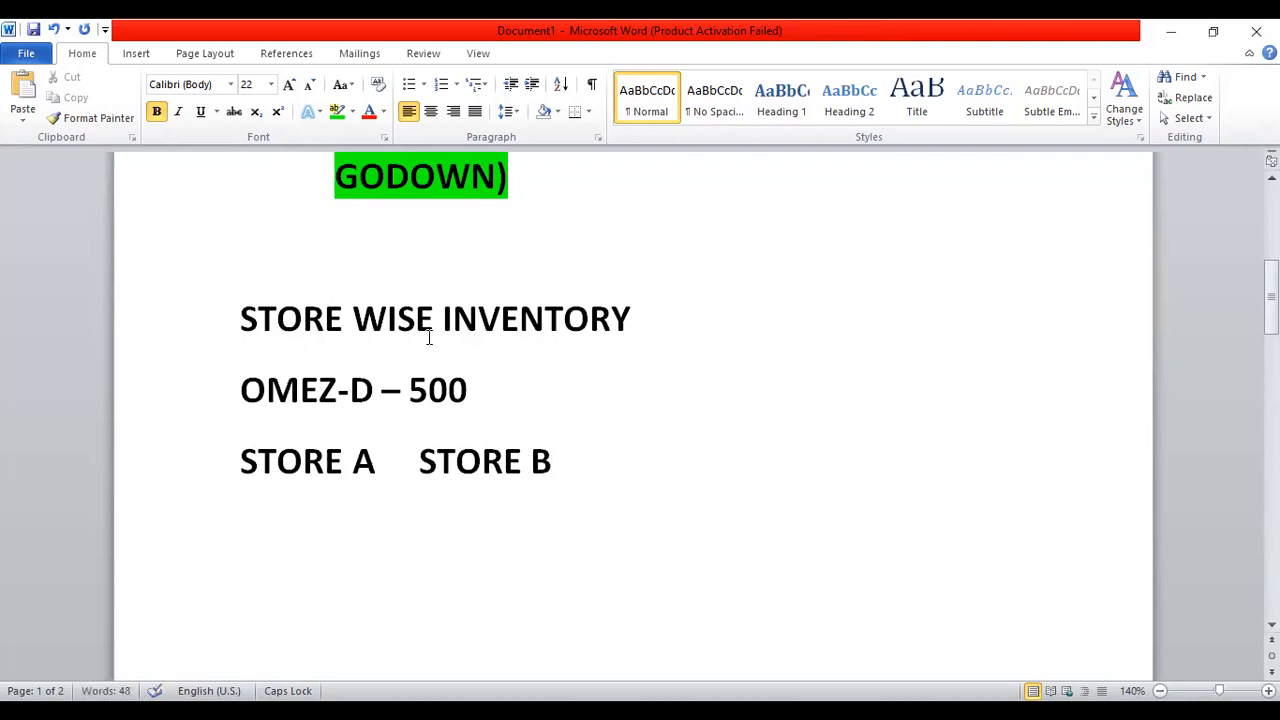
# Select the OMEZ-D – 500 line together with the STORE A and STORE B line and delete both
pyautogui.click(469, 389)
pyautogui.moveTo(470, 389); pyautogui.dragTo(253, 409)
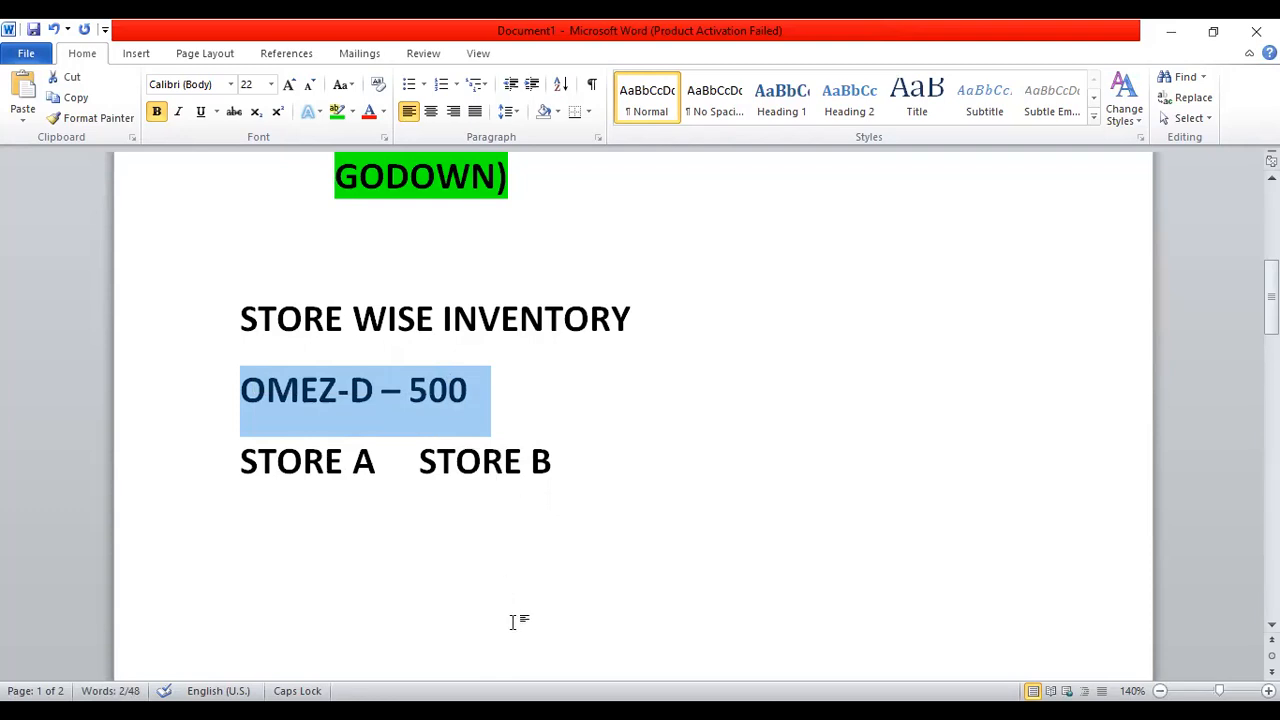
pyautogui.moveTo(240, 390); pyautogui.dragTo(551, 503)
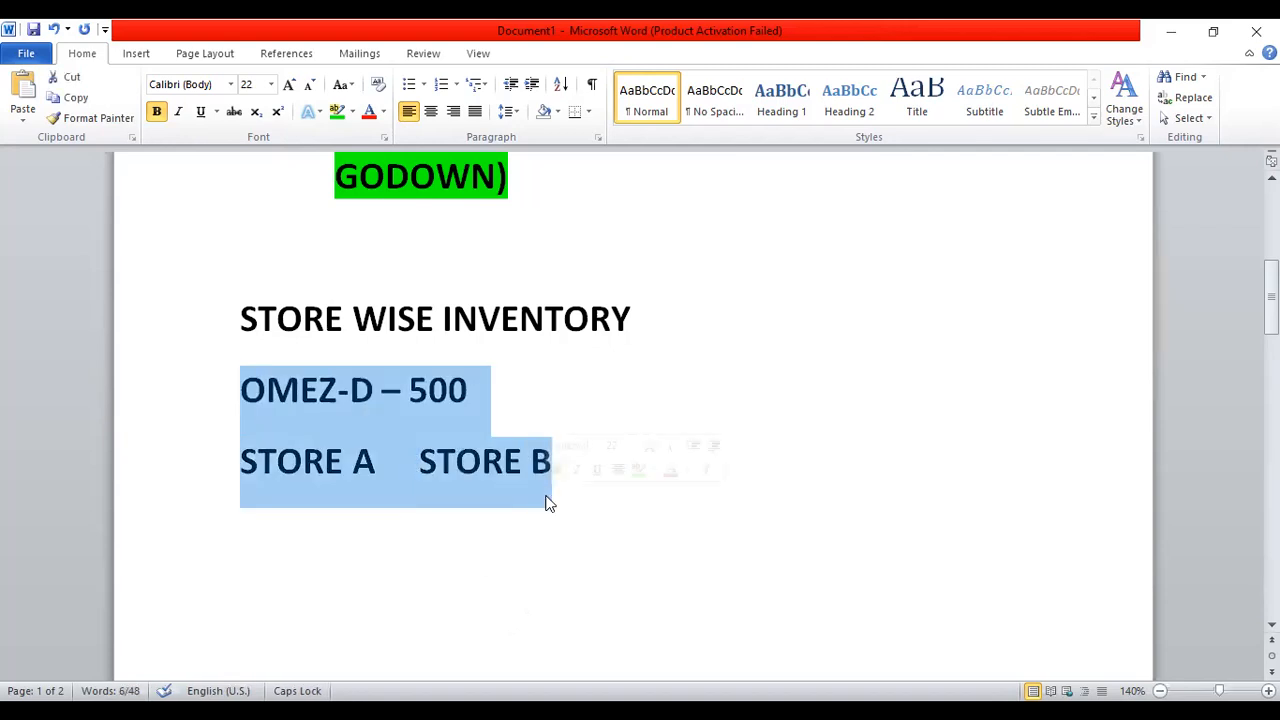
pyautogui.press('Delete')
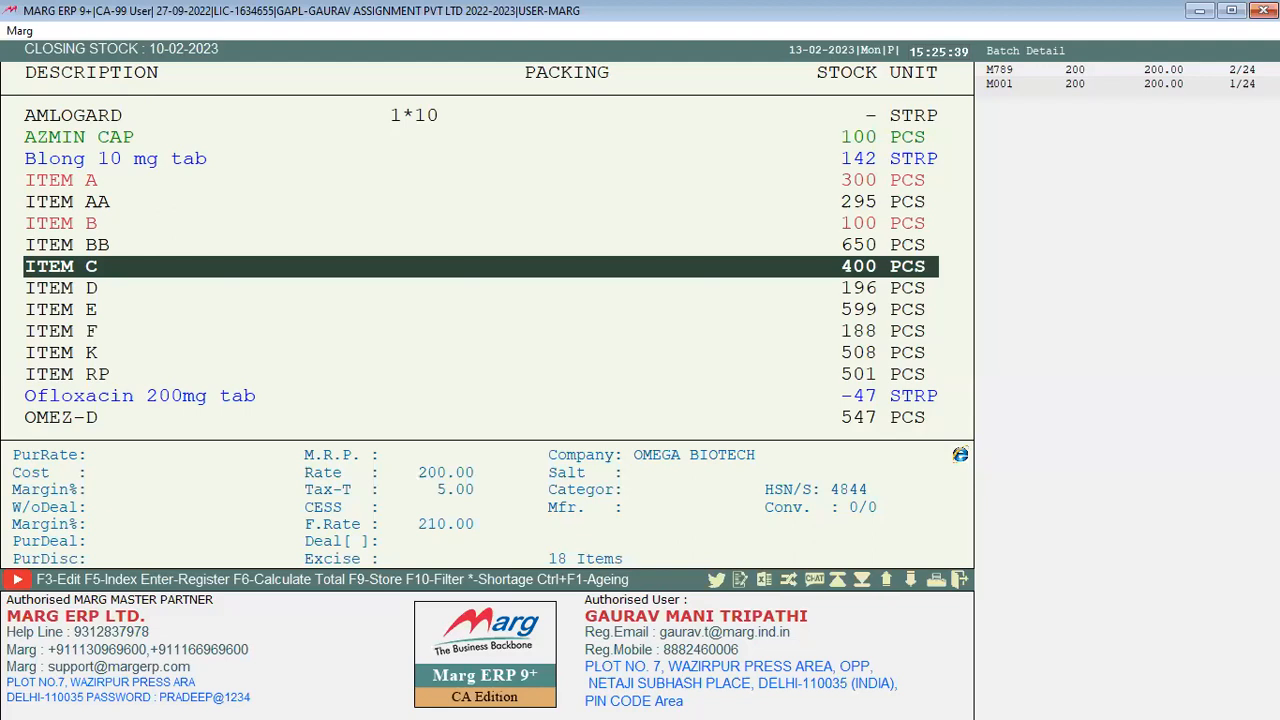
# Switch to Marg ERP 9+ and leave the closing stock list after checking ITEM BB
pyautogui.press('Up')
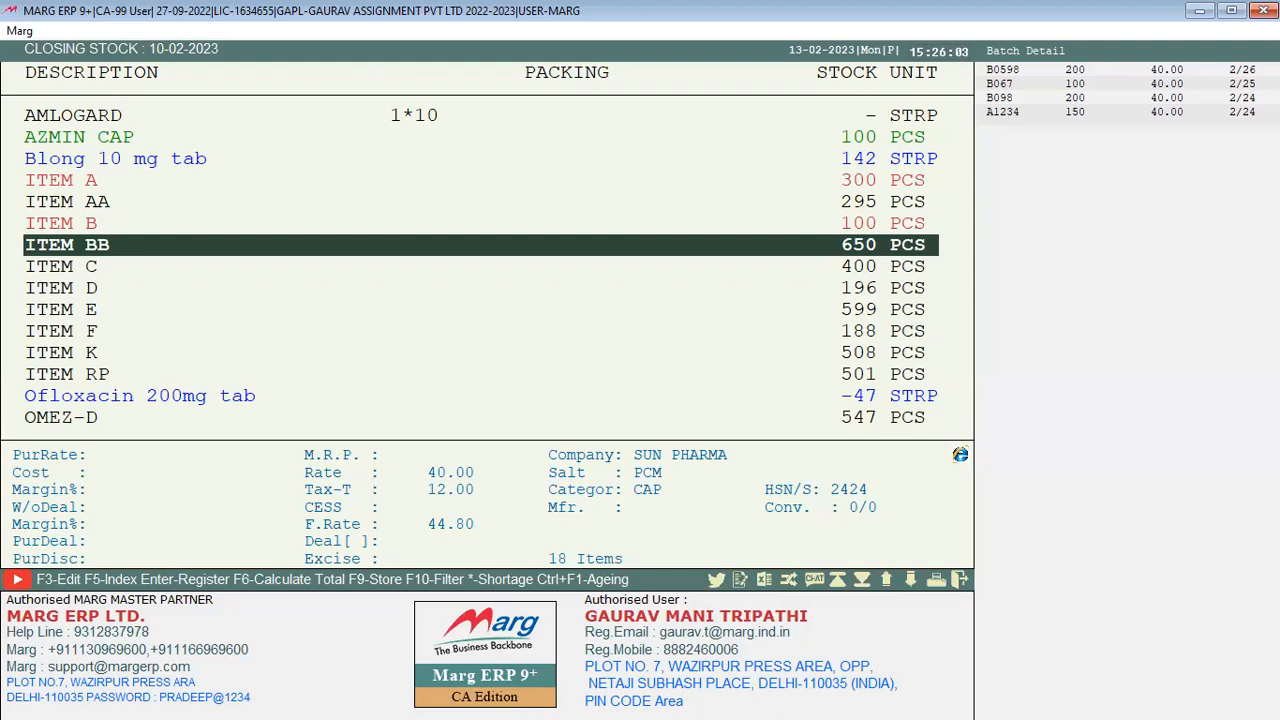
pyautogui.press('Escape')
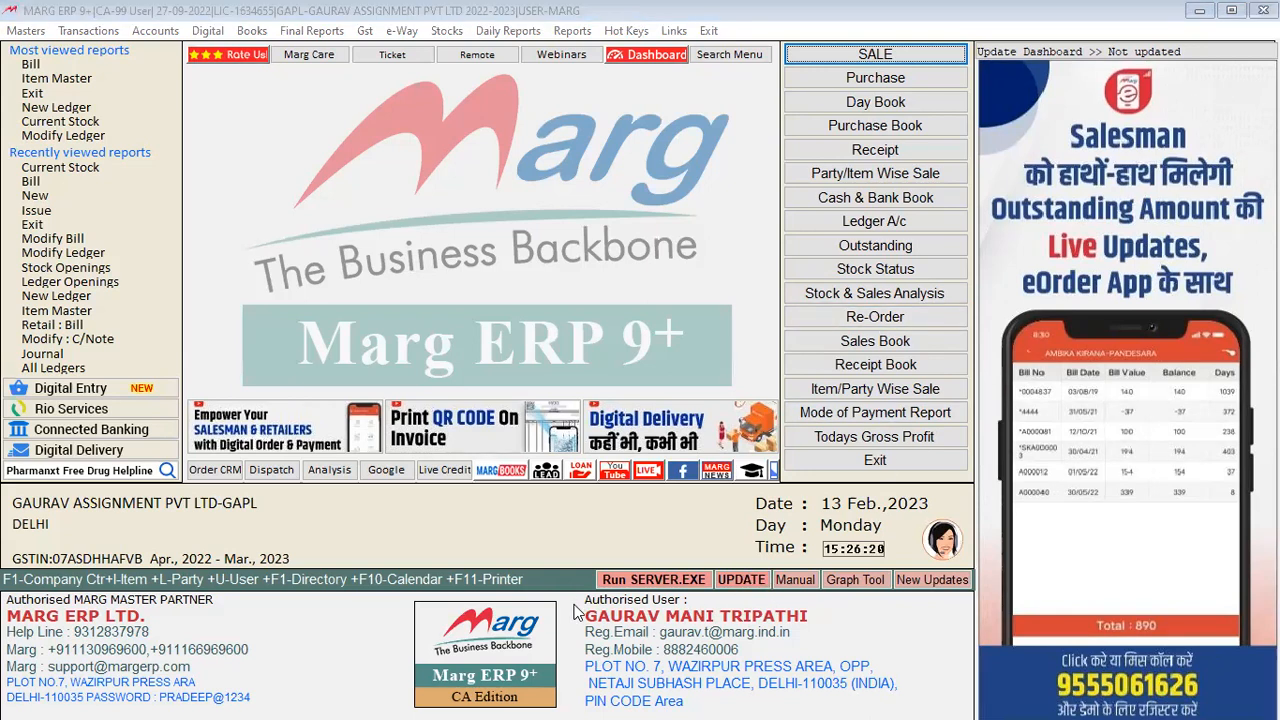
# In the Word document, add STORE CREATION- and the line GO TO MASTER >> INVENTORY MASTER - STORE under STORE WISE INVENTORY
pyautogui.write('S')
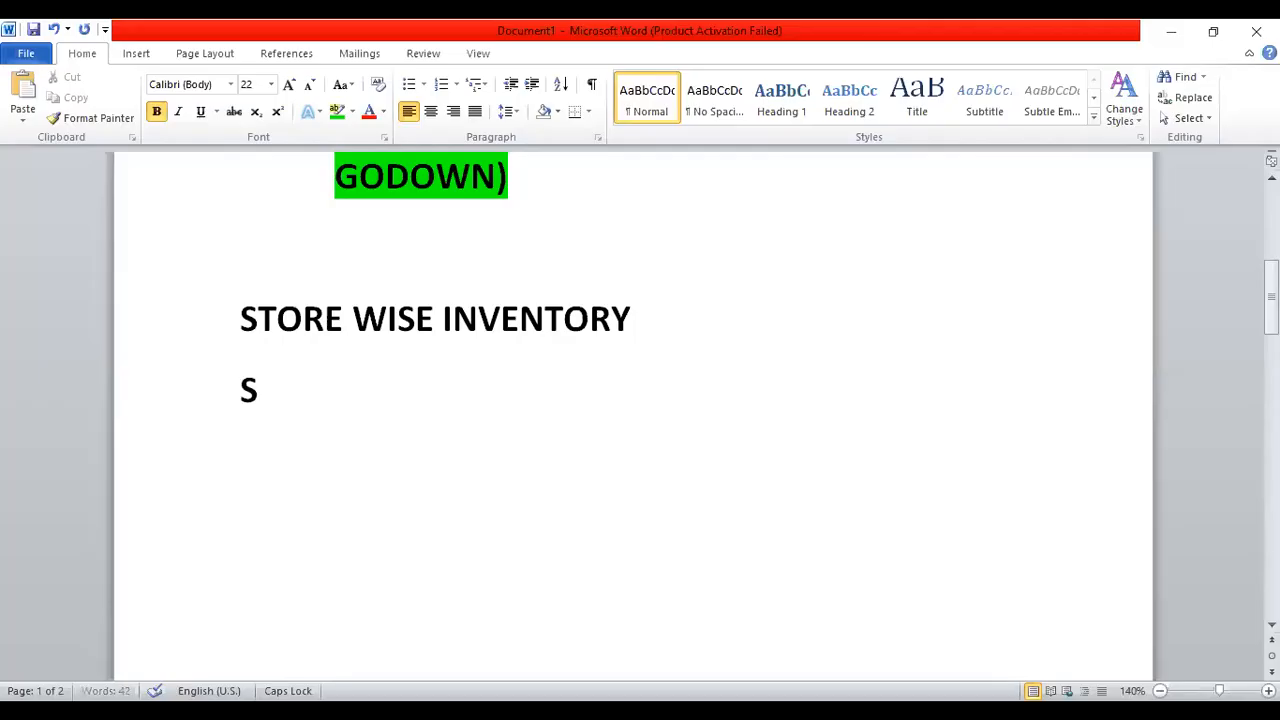
pyautogui.write('TORE C')
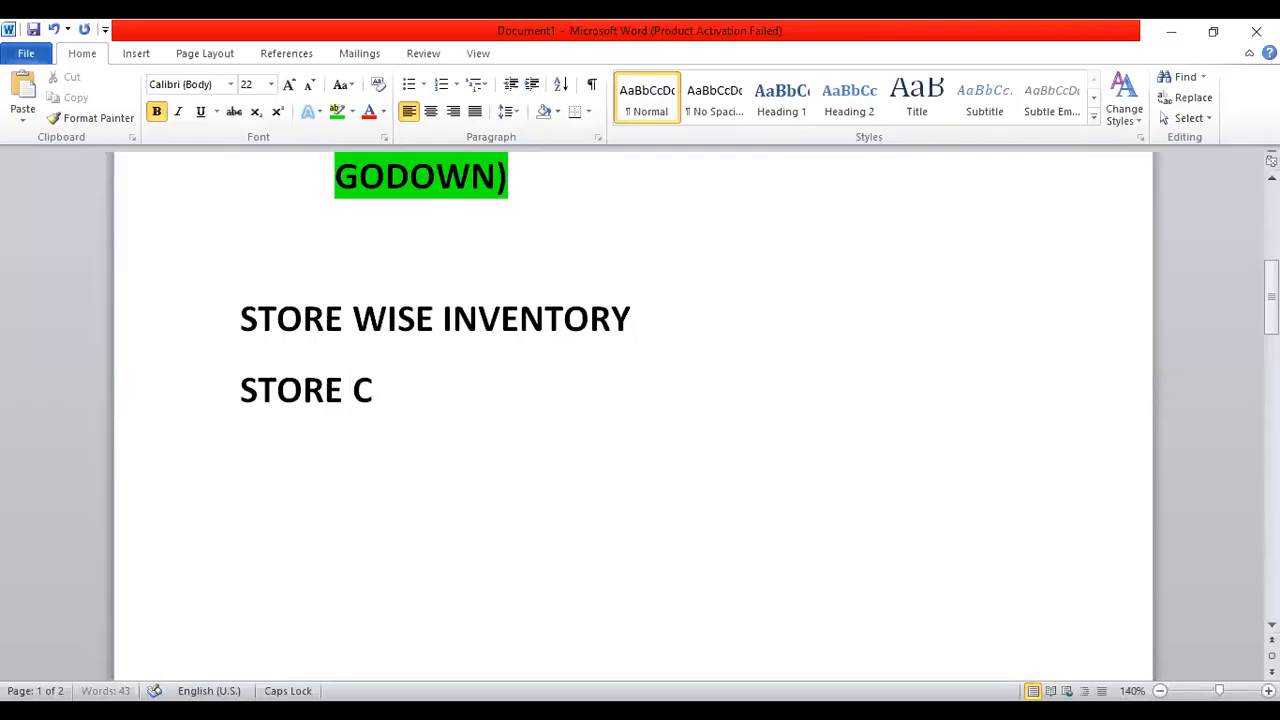
pyautogui.write('REATION-')
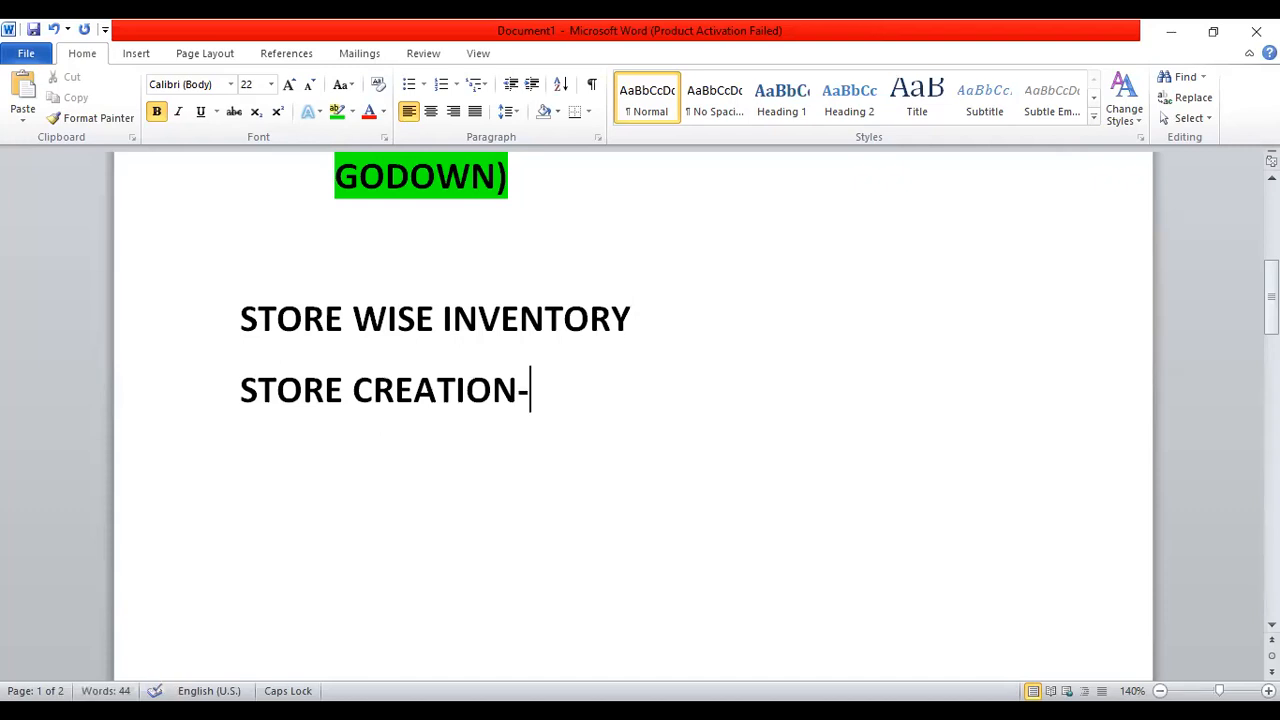
pyautogui.press('Return')
pyautogui.write('GO TO MAST')
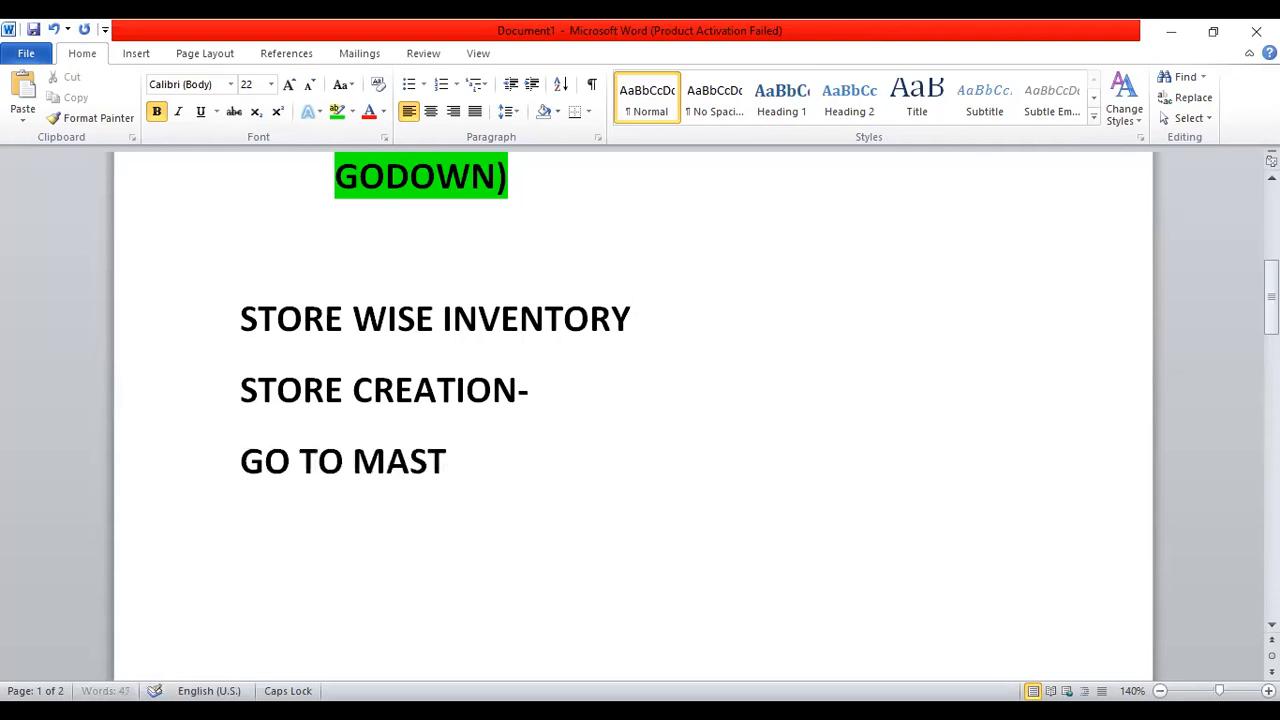
pyautogui.write('ER >>')
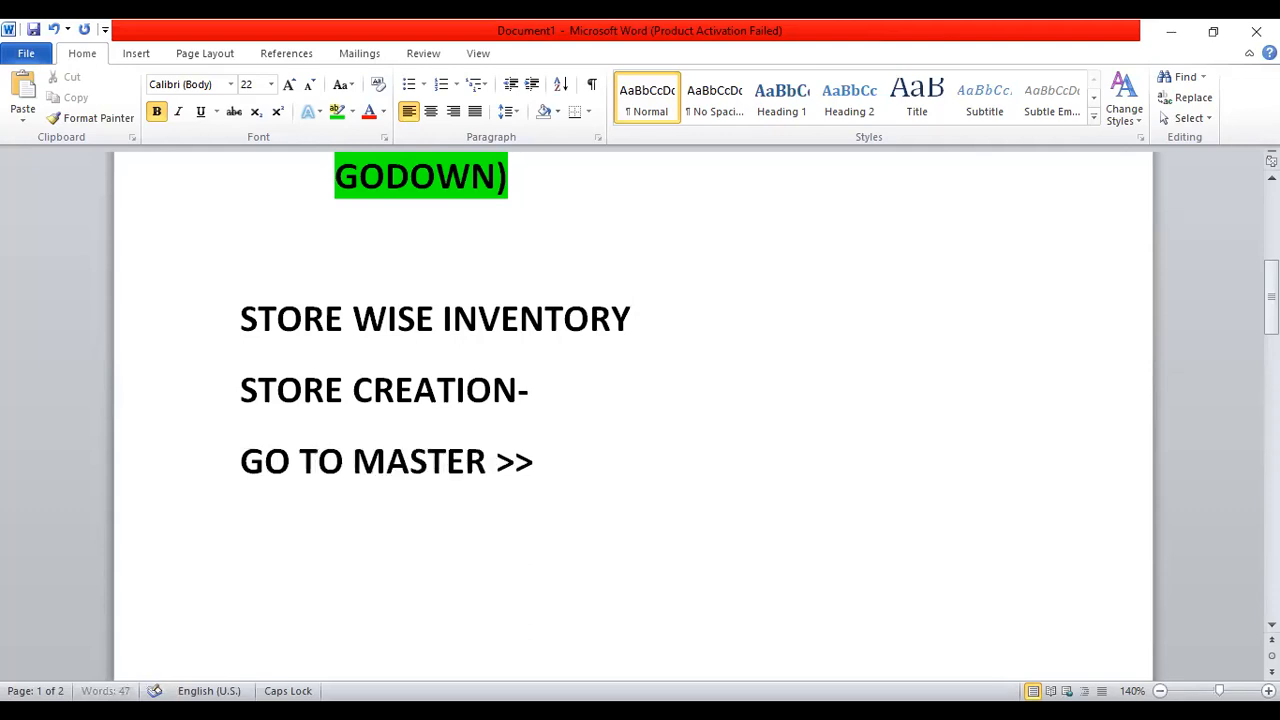
pyautogui.write(' INVENT')
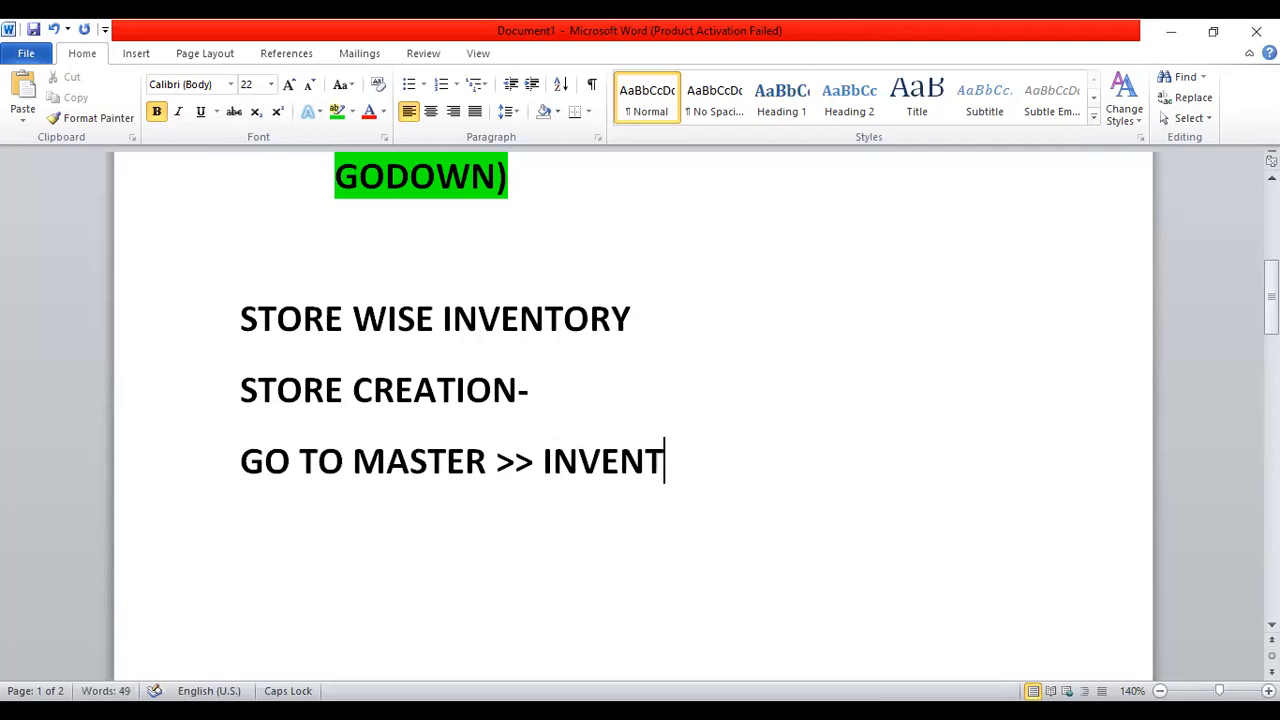
pyautogui.write('ORY MASTER - STORE')
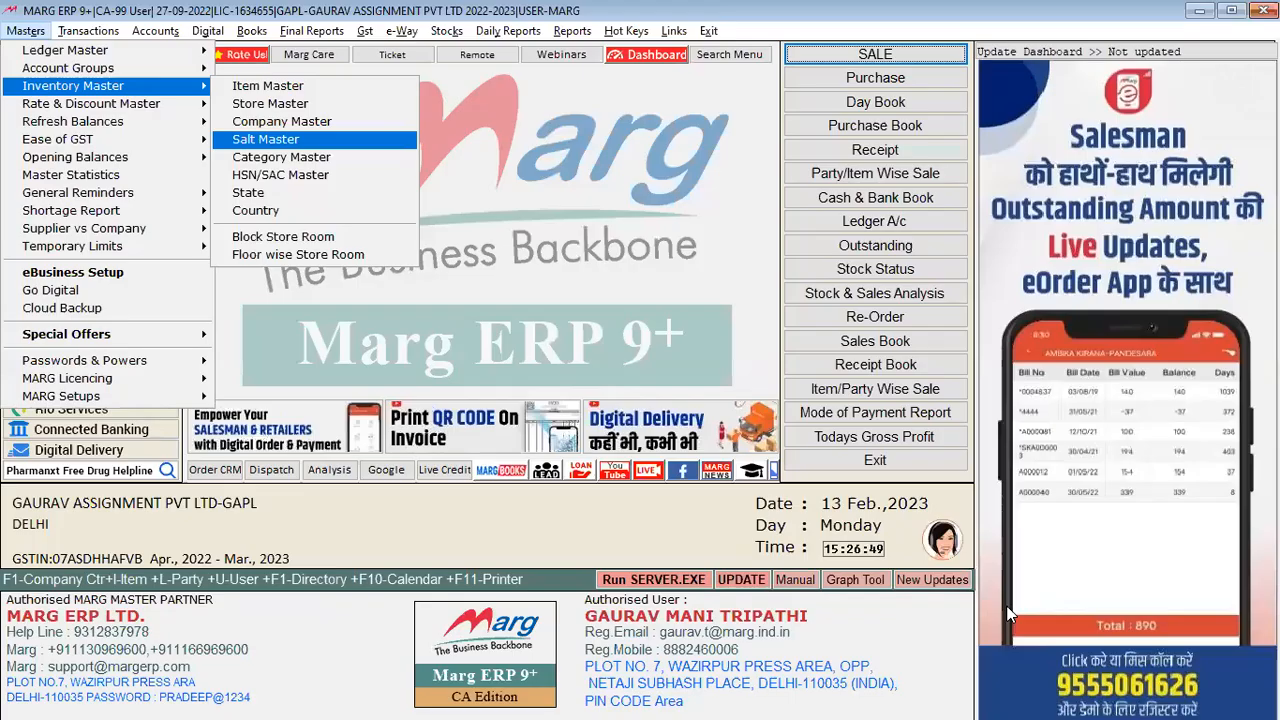
# Switch to Marg ERP 9+ and open the Store Master from the inventory masters
pyautogui.press('Up')
pyautogui.press('Up')
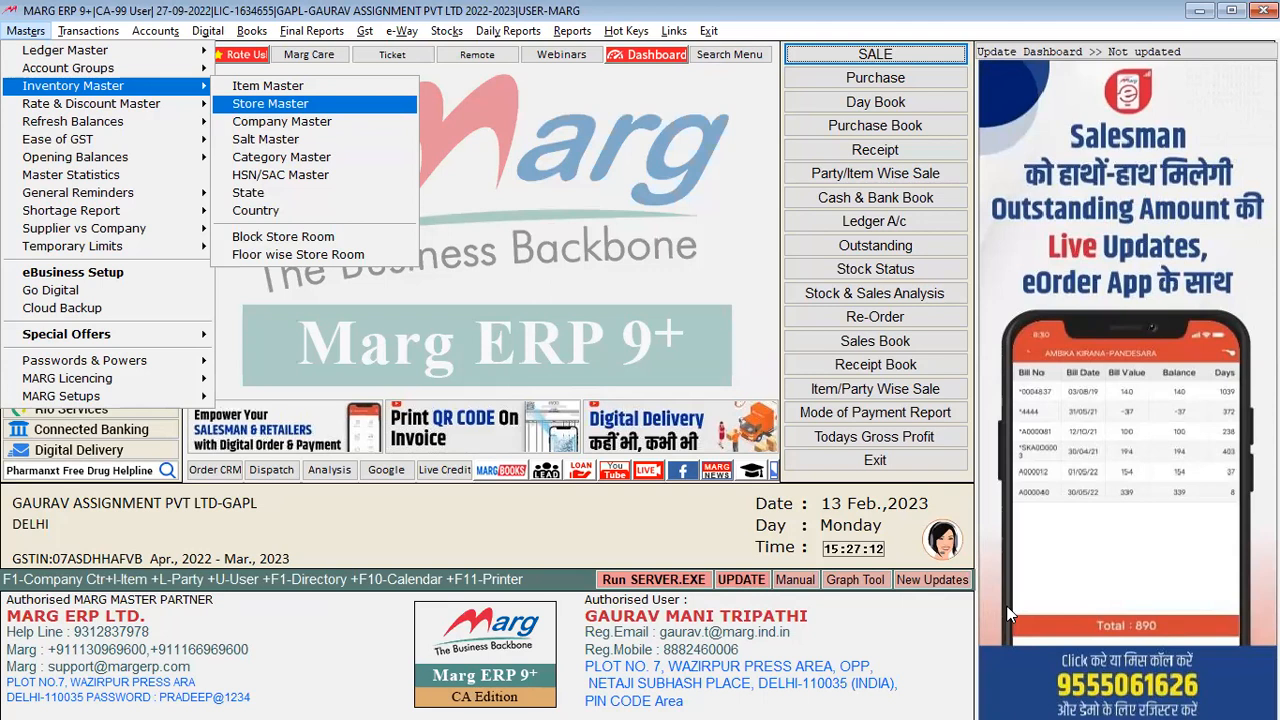
pyautogui.press('Return')
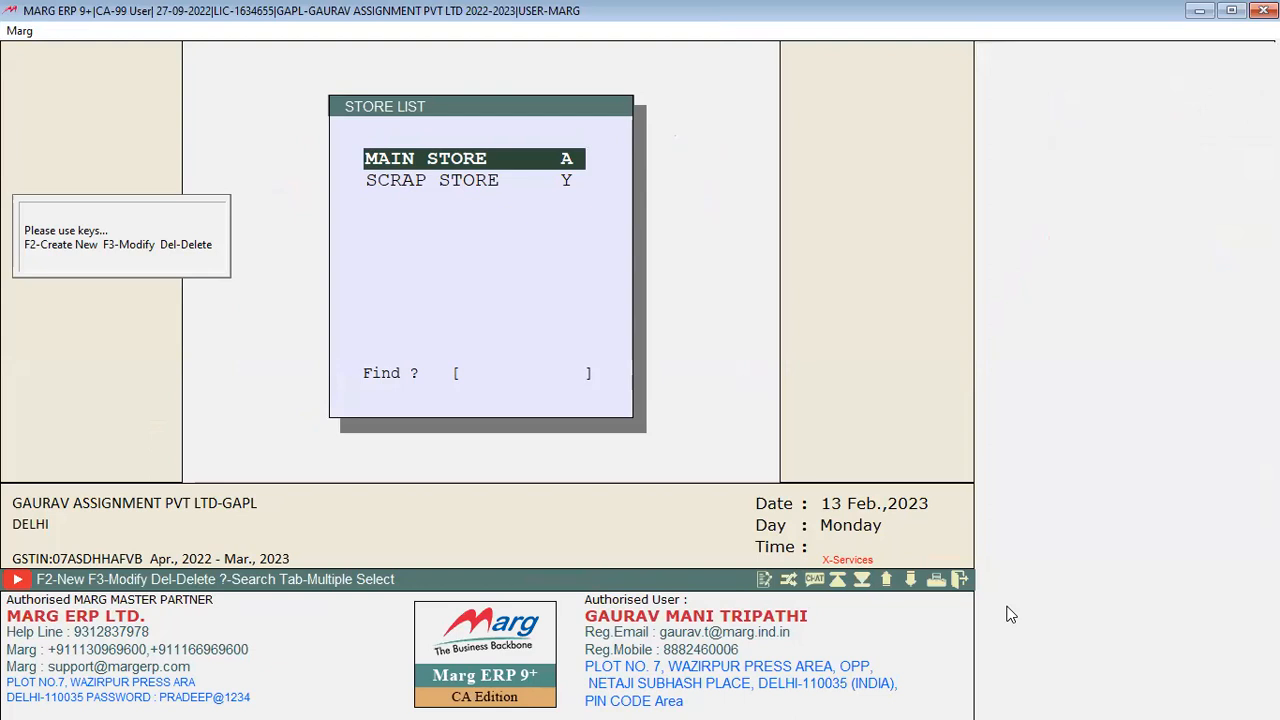
# Review the MAIN STORE and SCRAP STORE entries in the store list and leave the list
pyautogui.press('Down')
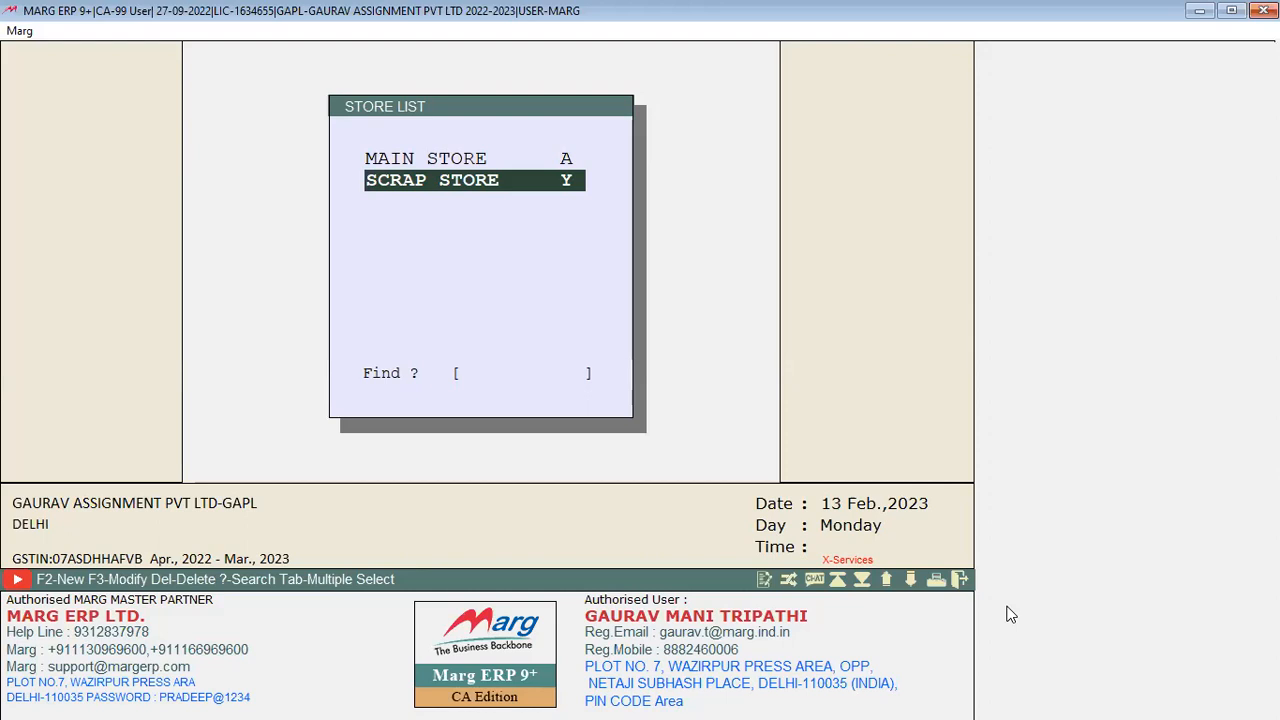
pyautogui.press('Up')
pyautogui.press('Down')
pyautogui.press('Up')
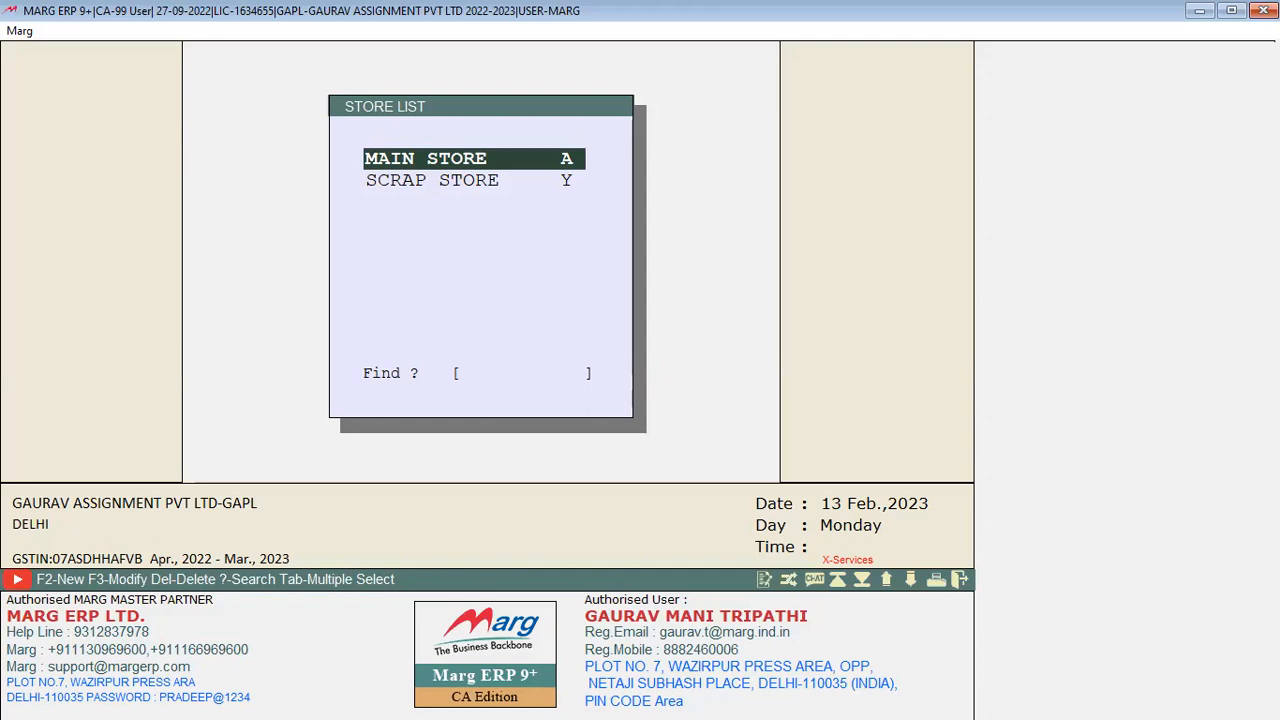
pyautogui.press('Down')
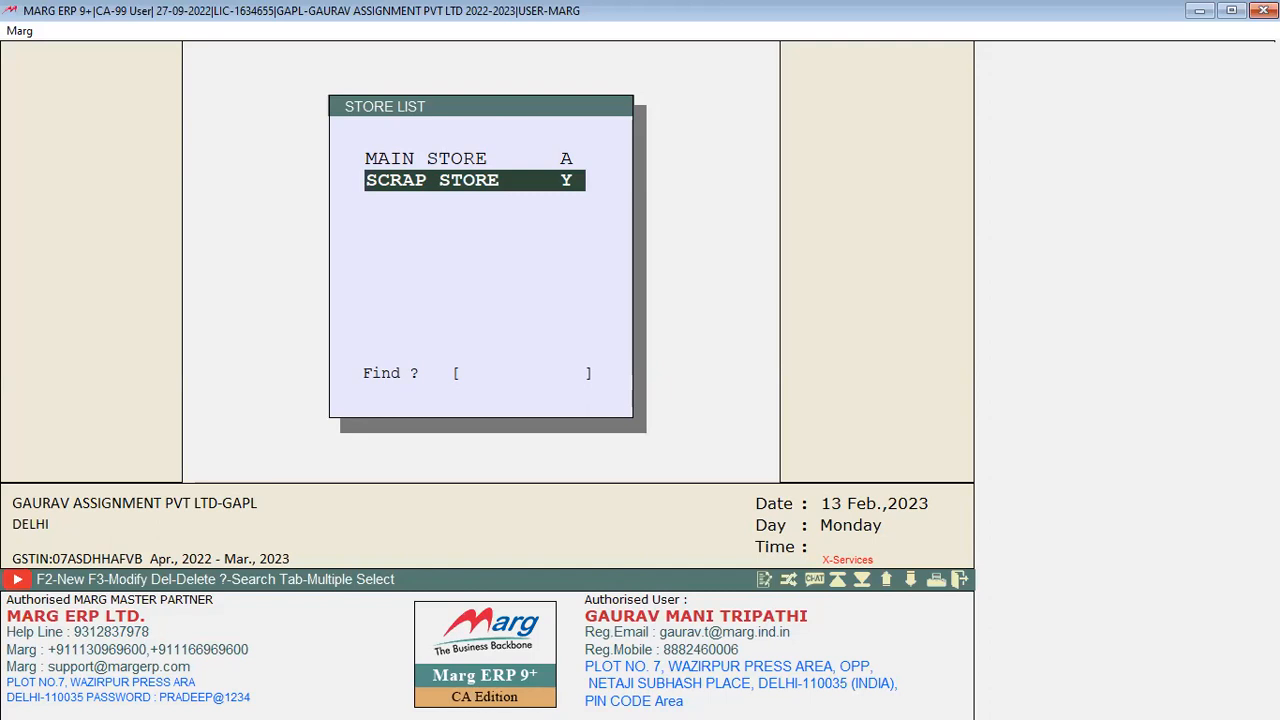
pyautogui.press('Up')
pyautogui.press('Down')
pyautogui.press('Up')
pyautogui.press('Return')
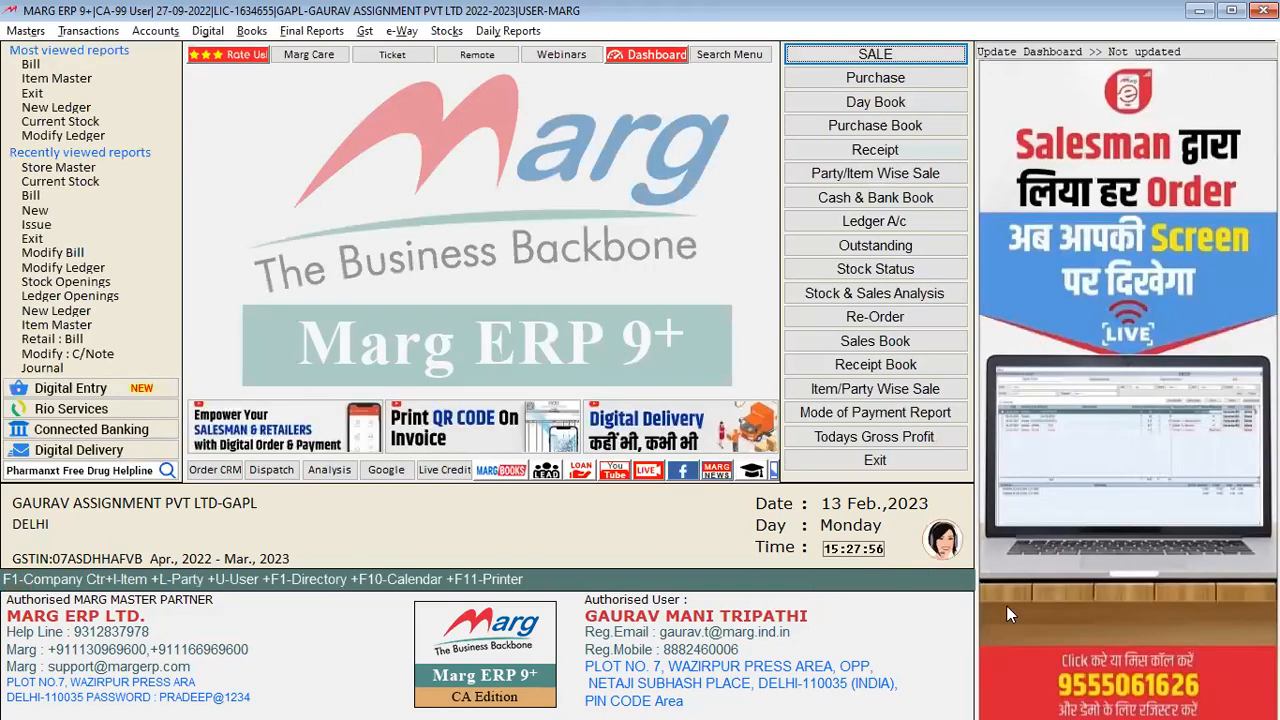
# Open the Store Master, look at the blank form for a new store, and leave without creating one
pyautogui.hotkey('alt', 'm')
pyautogui.press('Down')
pyautogui.press('Down')
pyautogui.press('Right')
pyautogui.press('Down')
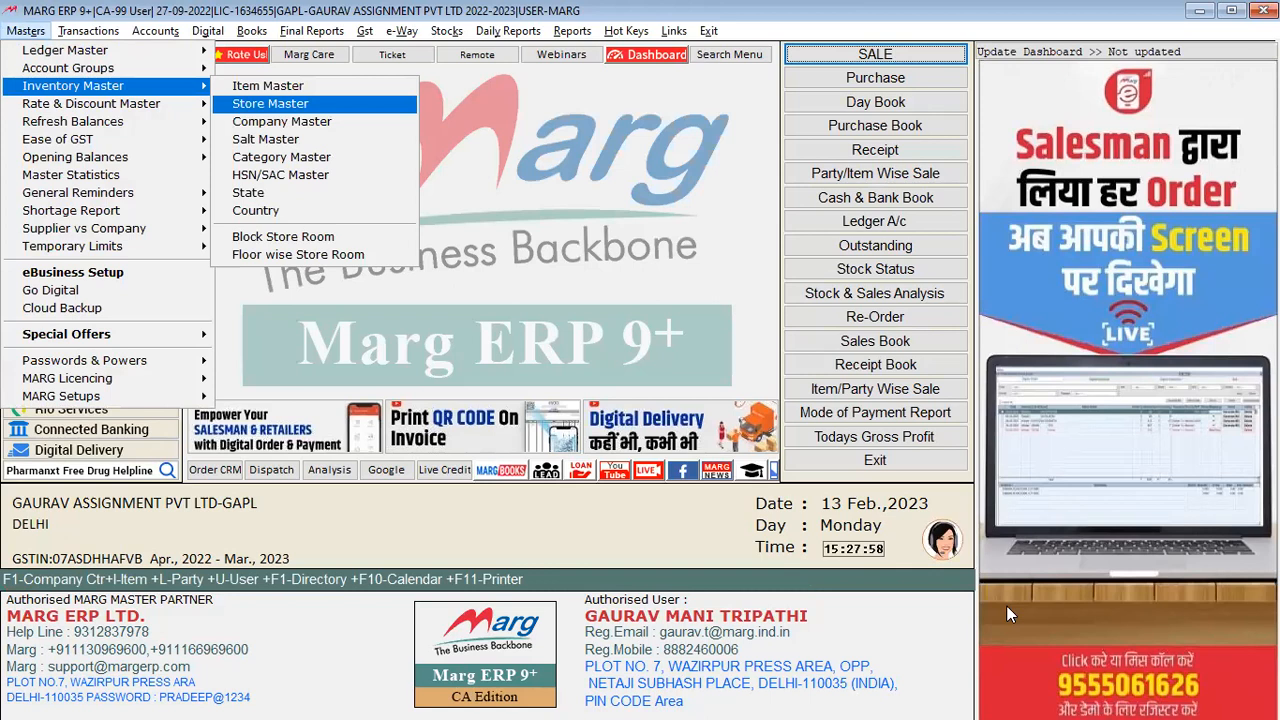
pyautogui.press('Return')
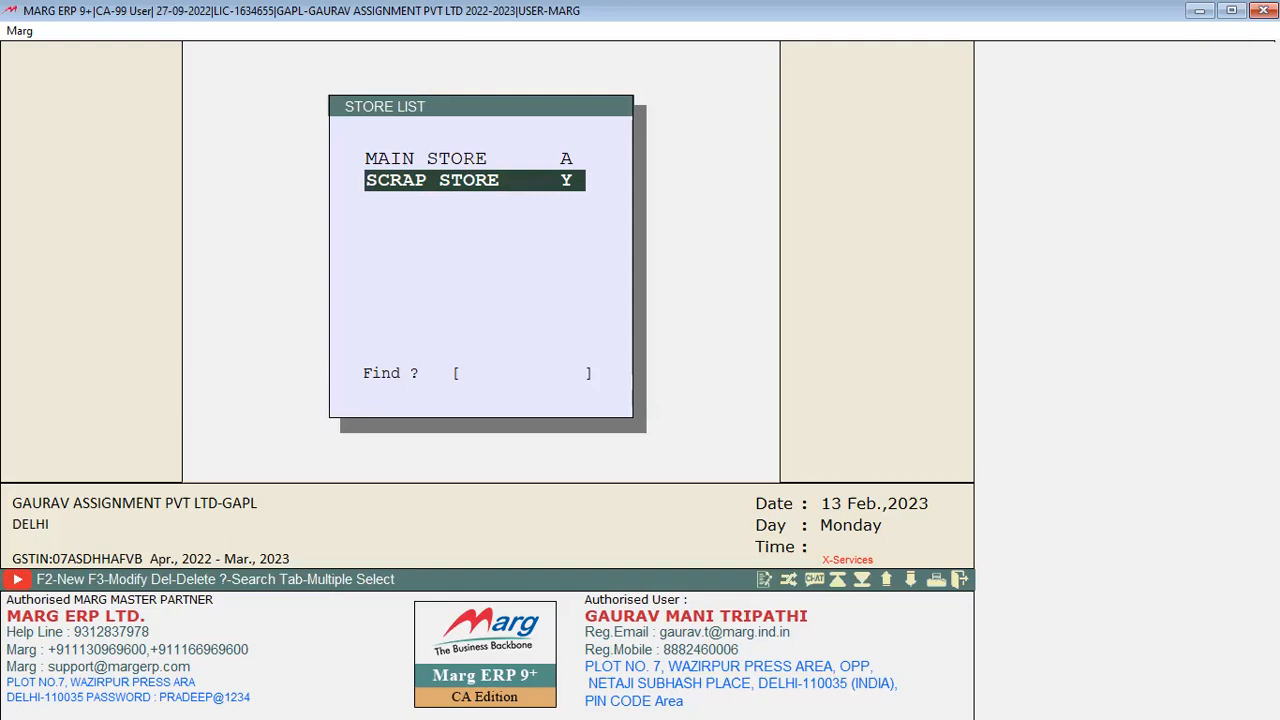
pyautogui.press('F2')
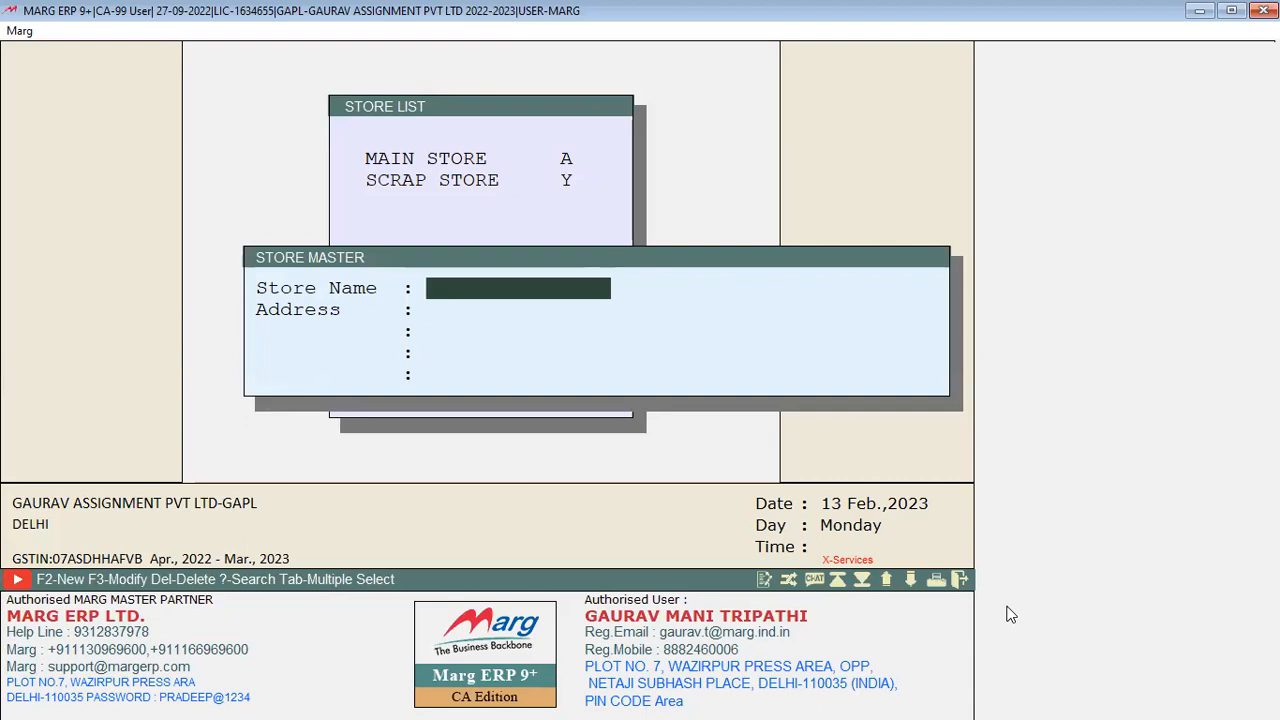
pyautogui.press('Escape')
pyautogui.press('Escape')
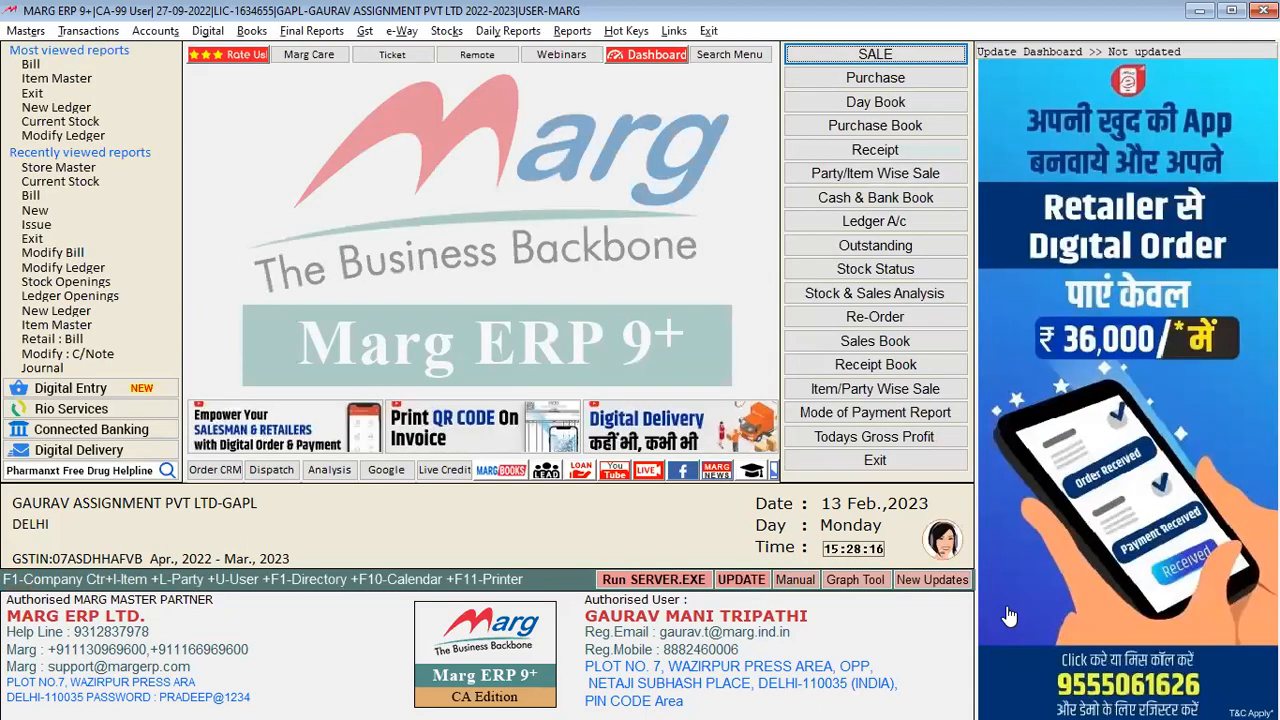
# Look through the inventory master options, from Store Master to Floor wise Store Room
pyautogui.press('alt')
pyautogui.press('Down')
pyautogui.press('Down')
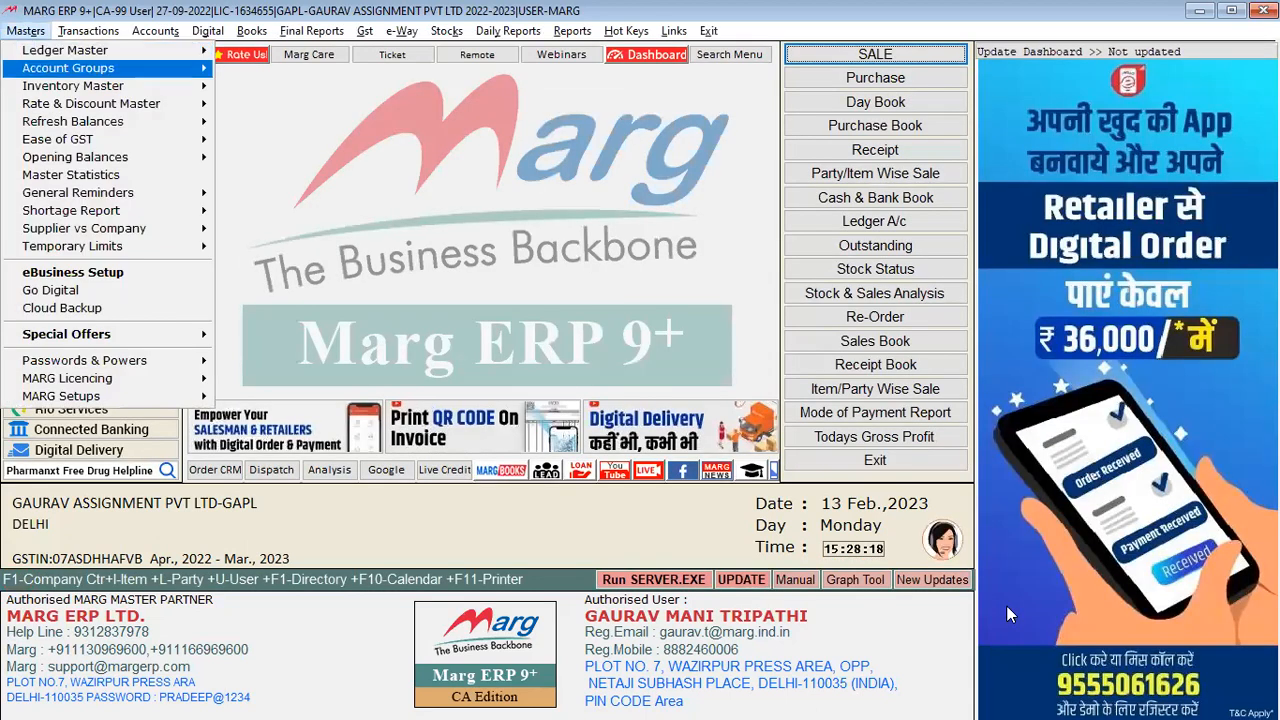
pyautogui.press('Down')
pyautogui.press('Right')
pyautogui.press('Down')
pyautogui.press('Down')
pyautogui.press('Down')
pyautogui.press('Down')
pyautogui.press('Down')
pyautogui.press('Down')
pyautogui.press('Down')
pyautogui.press('Down')
pyautogui.press('Down')
pyautogui.press('Up')
pyautogui.press('Up')
pyautogui.press('Up')
pyautogui.press('Up')
pyautogui.press('Up')
pyautogui.press('Up')
pyautogui.press('Up')
pyautogui.press('Up')
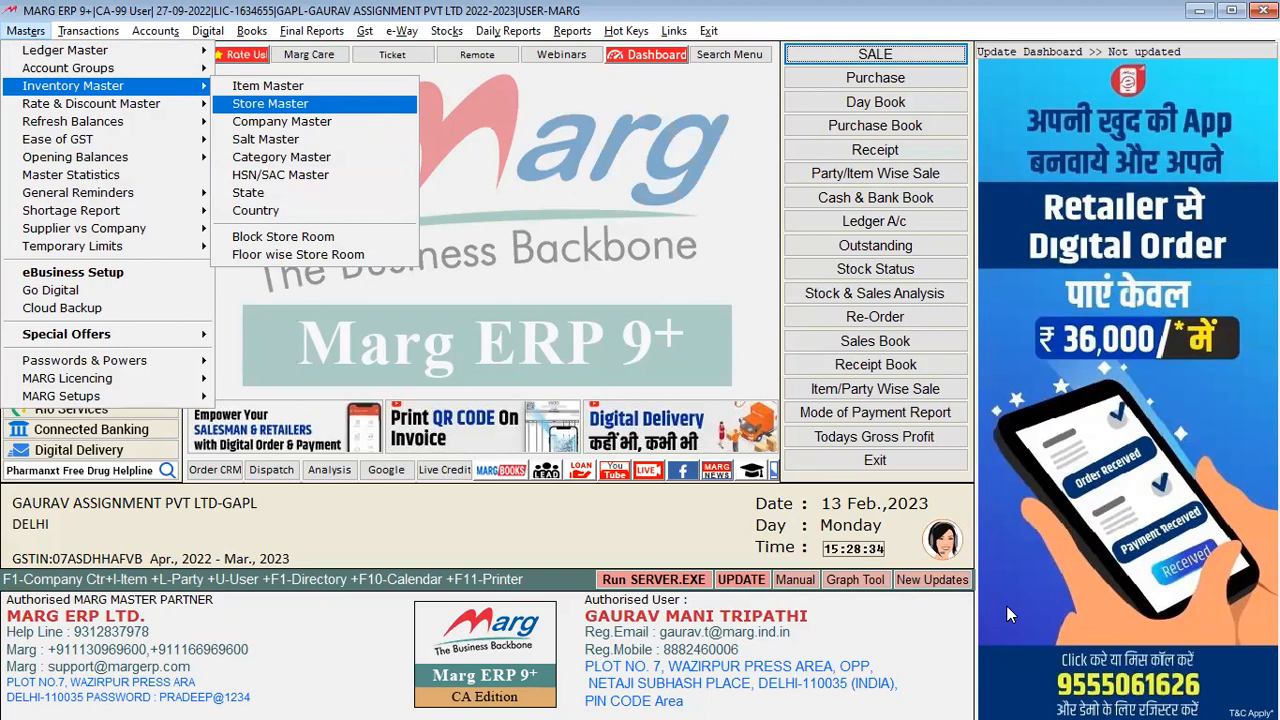
pyautogui.press('Escape')
pyautogui.press('Down')
pyautogui.press('Up')
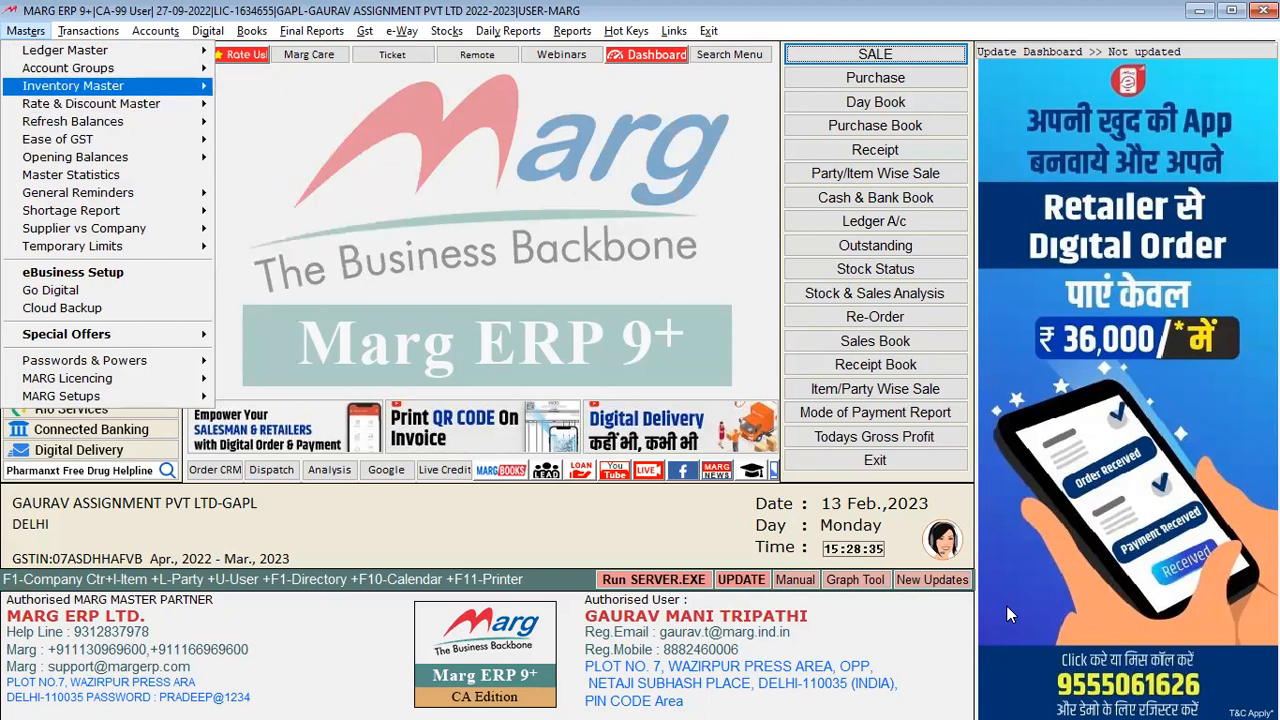
pyautogui.press('Right')
pyautogui.press('Down')
pyautogui.press('Down')
pyautogui.press('Up')
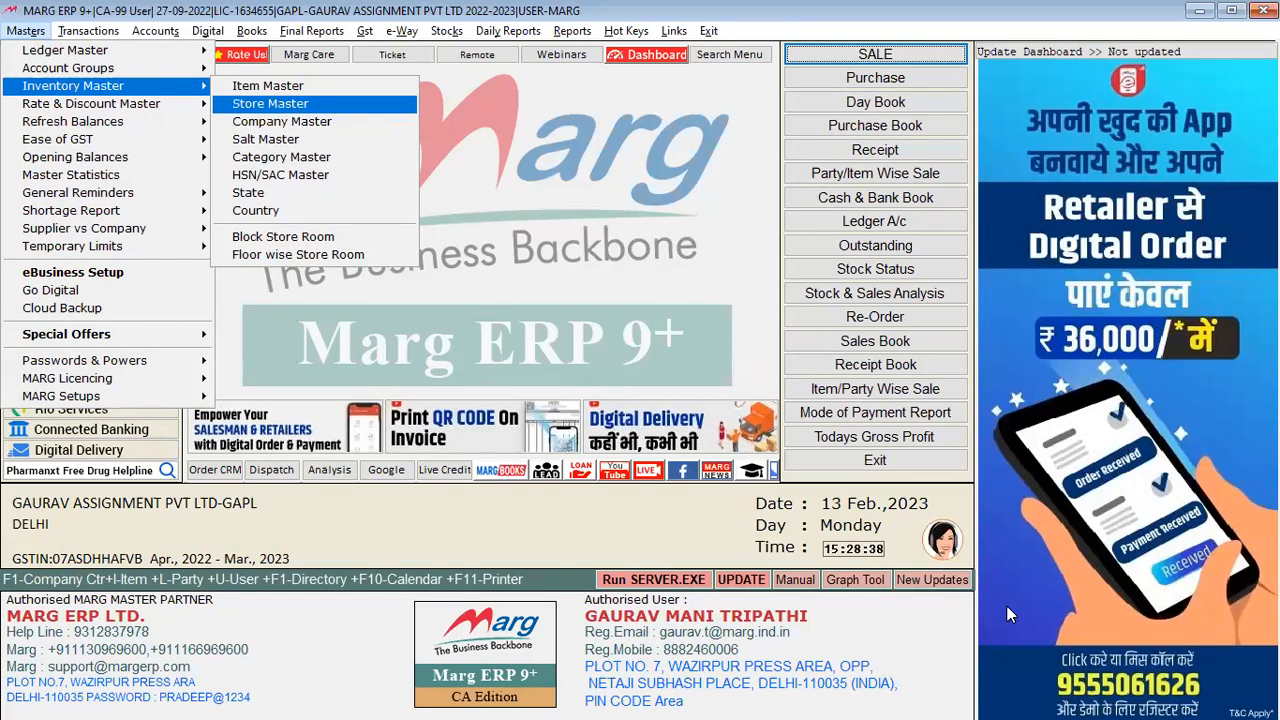
pyautogui.press('Down')
pyautogui.press('Down')
pyautogui.press('Down')
pyautogui.press('Down')
pyautogui.press('Down')
pyautogui.press('Down')
pyautogui.press('Down')
pyautogui.press('Down')
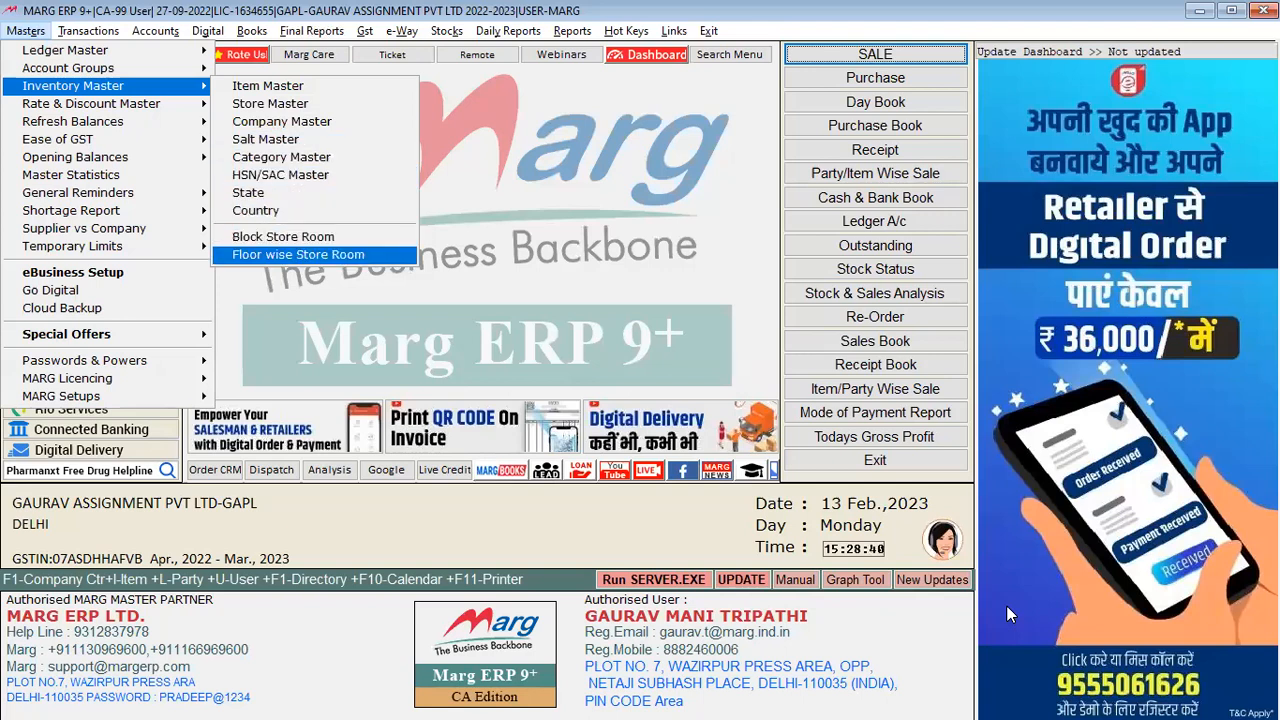
pyautogui.press('Up')
pyautogui.press('Up')
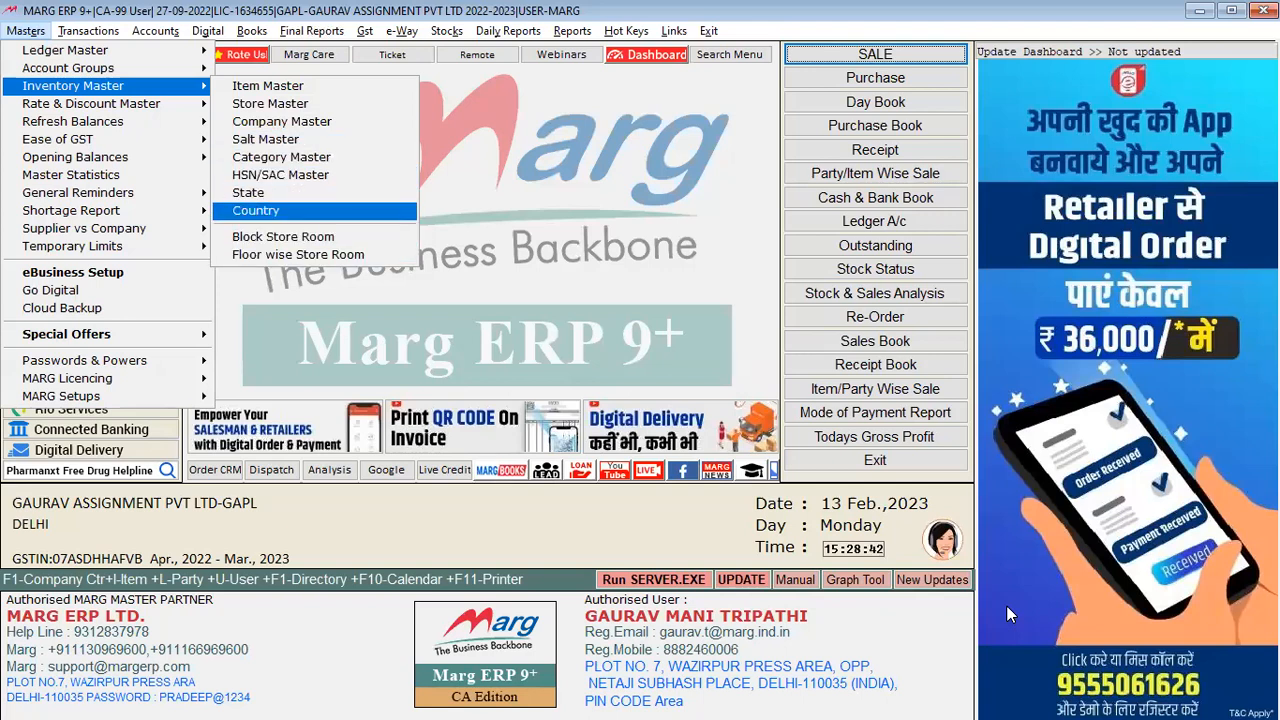
pyautogui.press('Up')
pyautogui.press('Up')
pyautogui.press('Up')
pyautogui.press('Up')
pyautogui.press('Up')
pyautogui.press('Up')
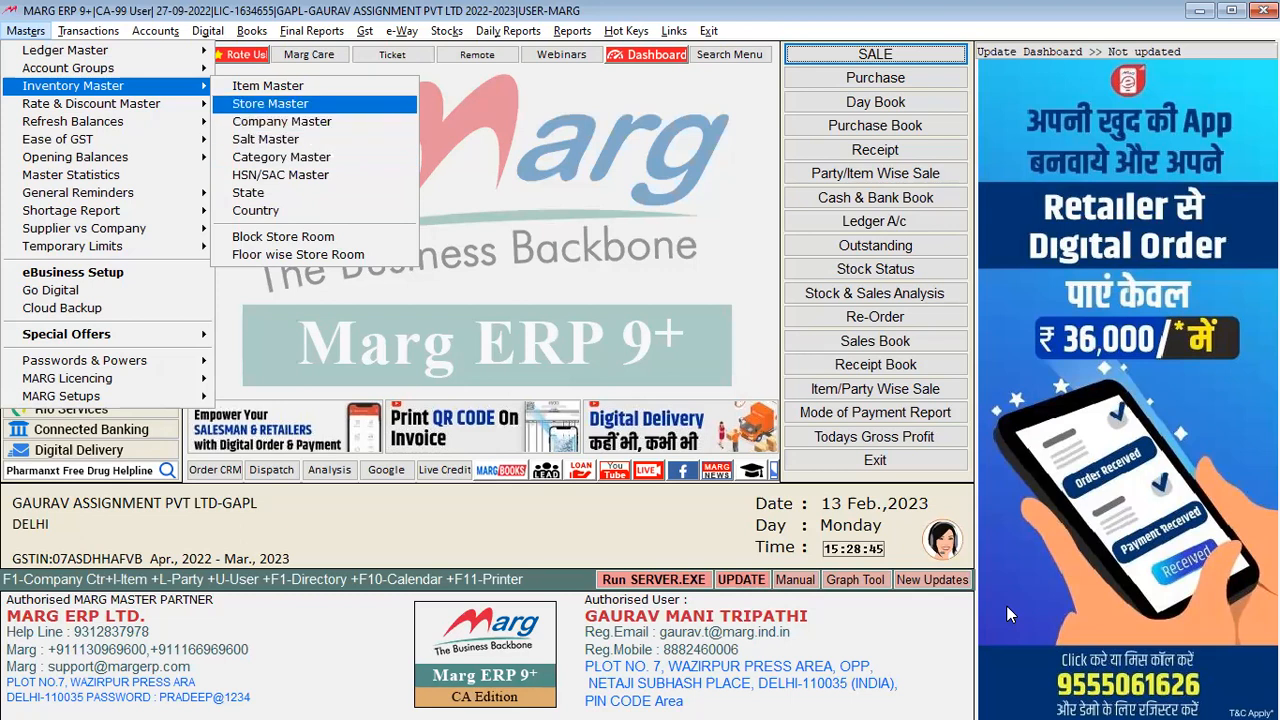
# Look at the store list in the Store Master, then show again where it sits among the inventory masters
pyautogui.press('Return')
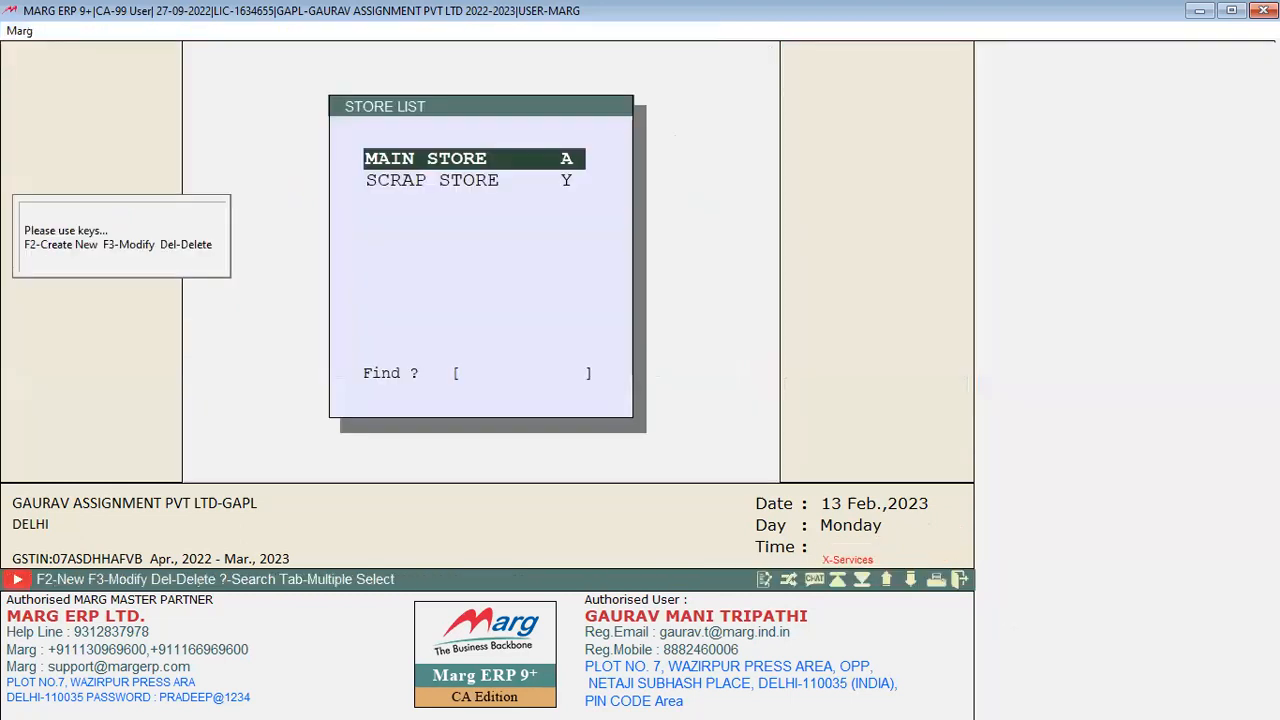
pyautogui.press('Escape')
pyautogui.hotkey('alt', 'm')
pyautogui.press('Down')
pyautogui.press('Down')
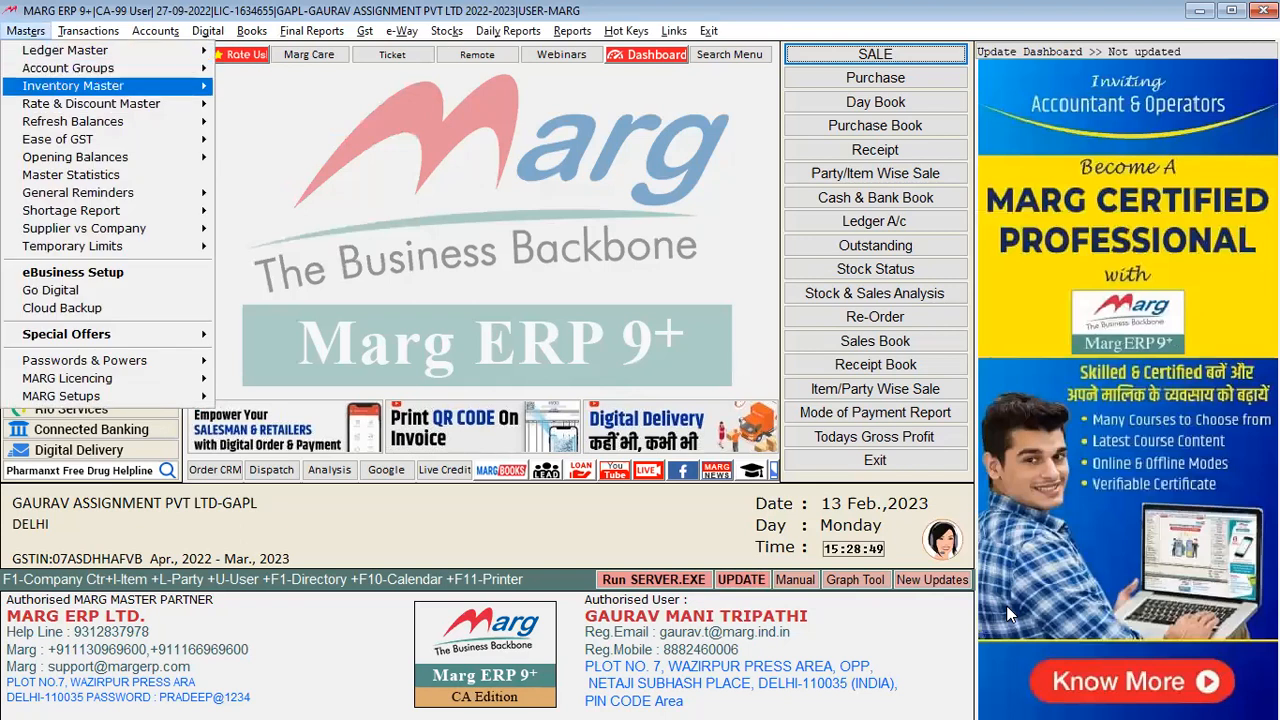
pyautogui.press('Return')
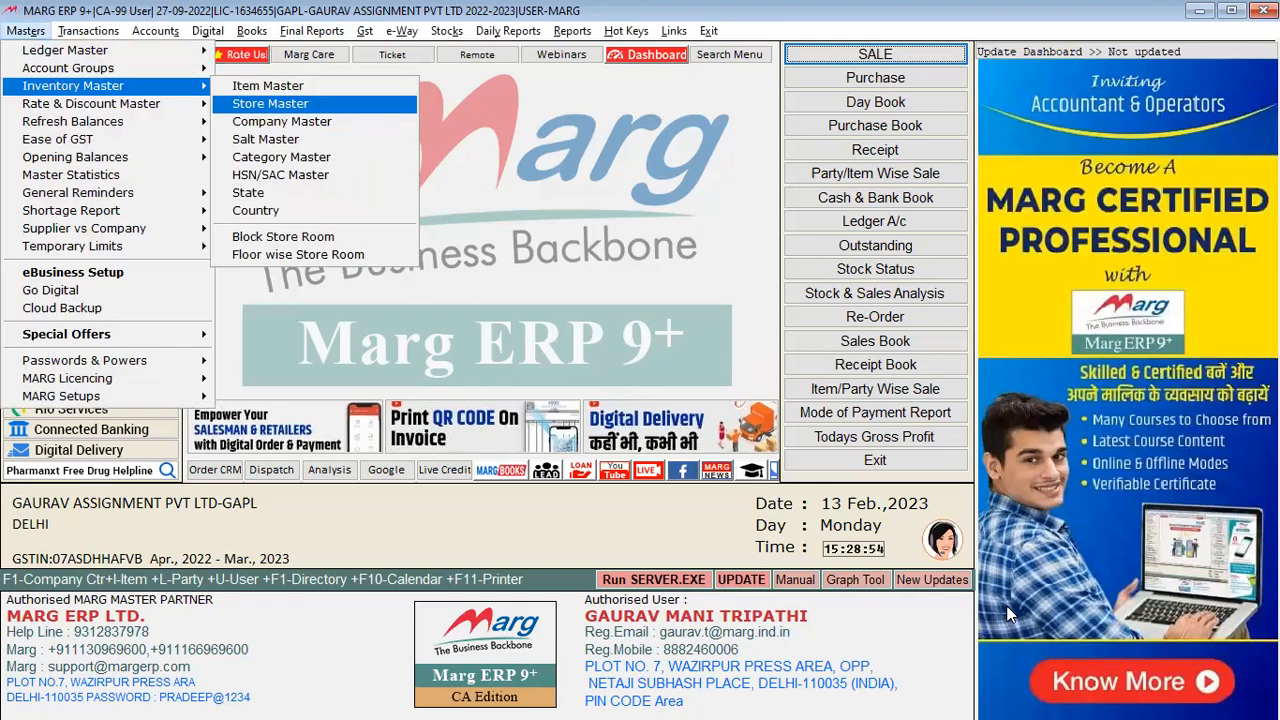
pyautogui.click(1007, 615)
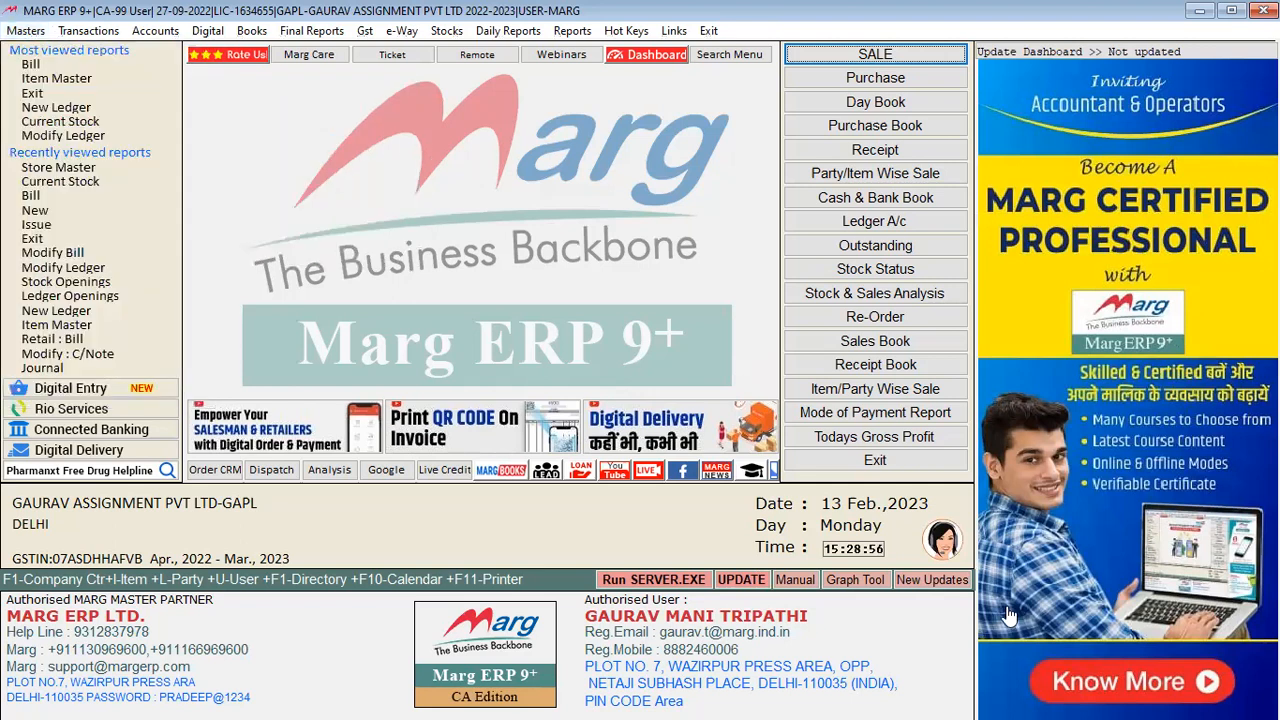
# Open the Control Room settings and search all controls for STORE
pyautogui.hotkey('alt', 'm')
pyautogui.press('Up')
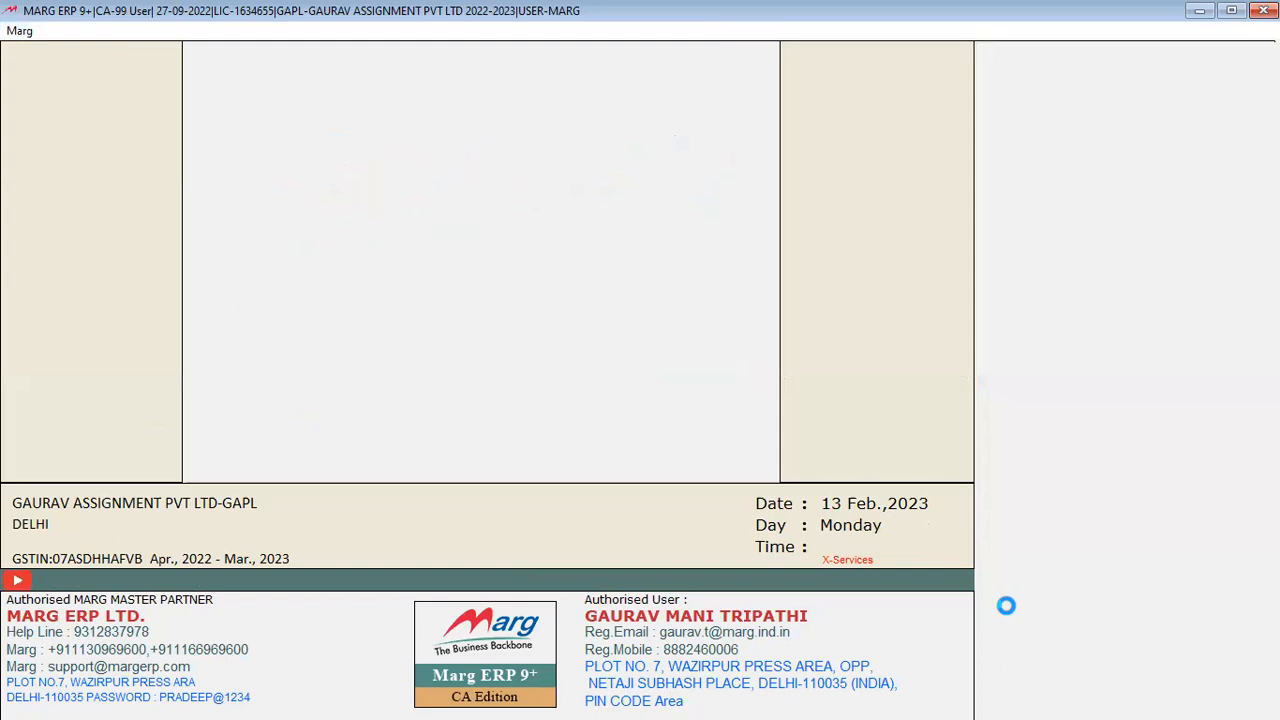
pyautogui.press('Return')
pyautogui.write('STORE')
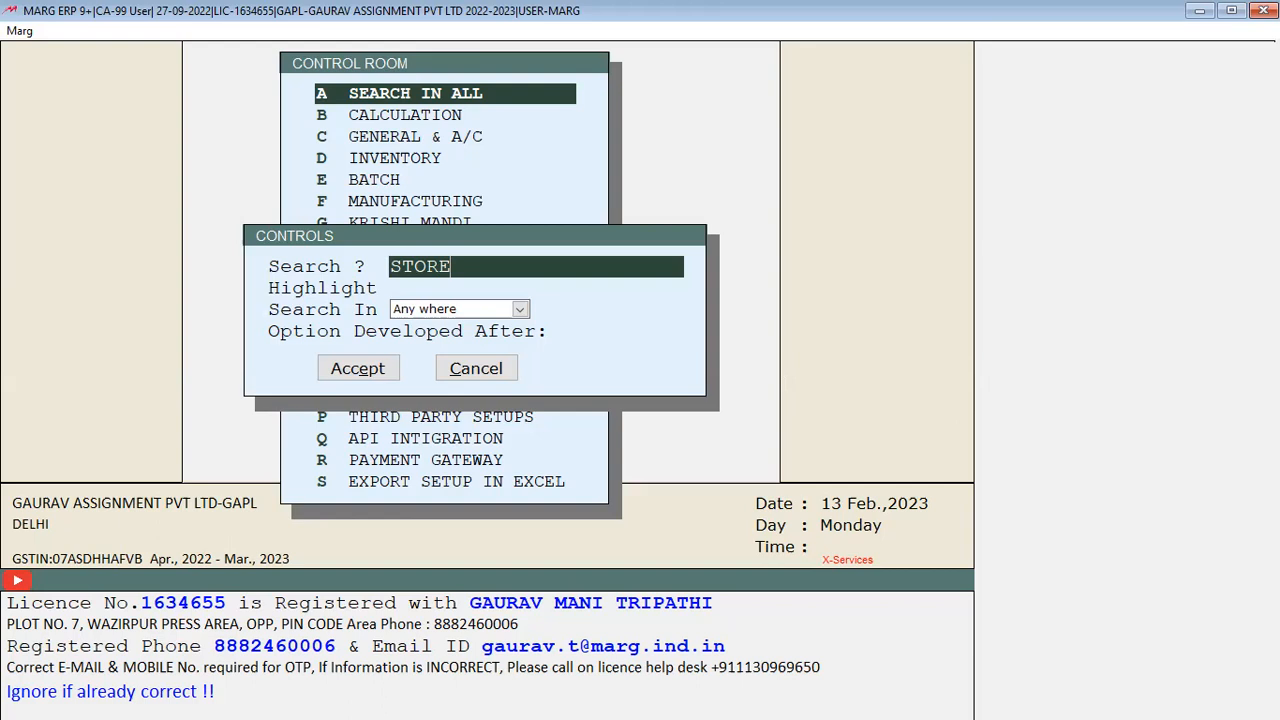
pyautogui.press('Return')
pyautogui.press('Return')
pyautogui.press('Return')
pyautogui.press('Return')
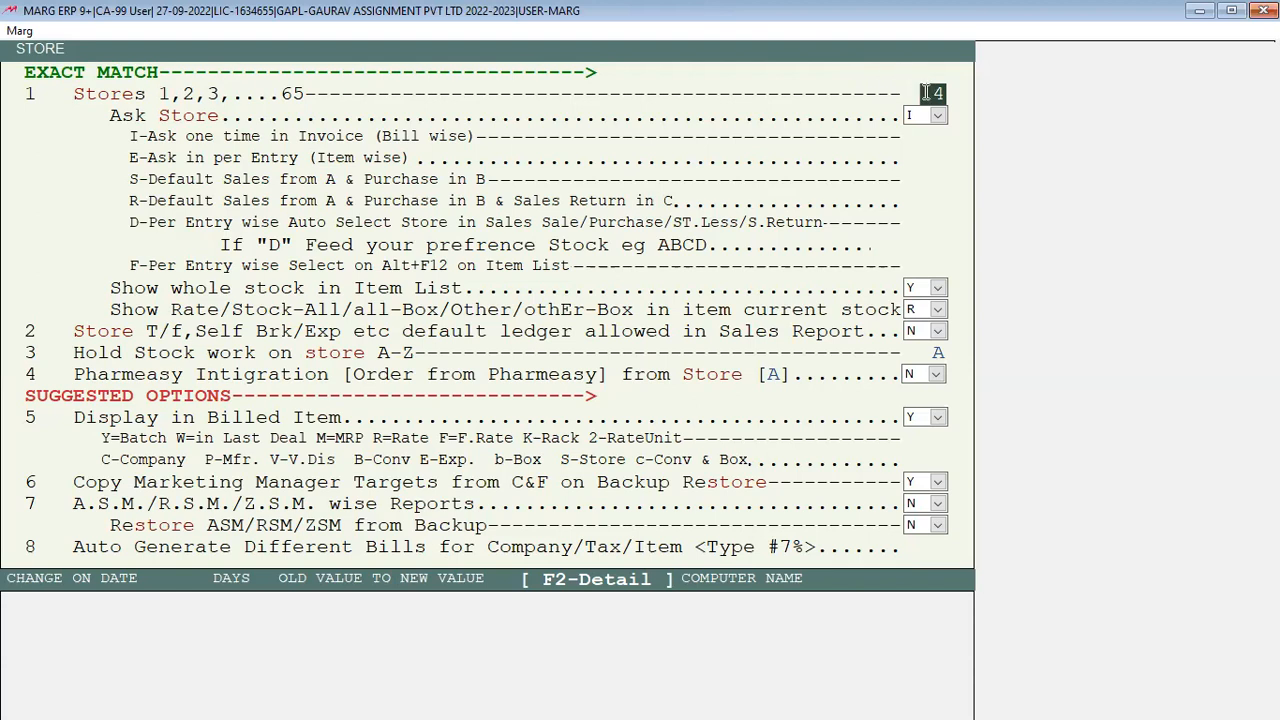
# Try 15, 7 and 4 as the number of stores in the Stores 1,2,3,....65 control
pyautogui.write('15')
pyautogui.press('Return')
pyautogui.press('Up')
pyautogui.write('71')
pyautogui.press('BackSpace')
pyautogui.press('Return')
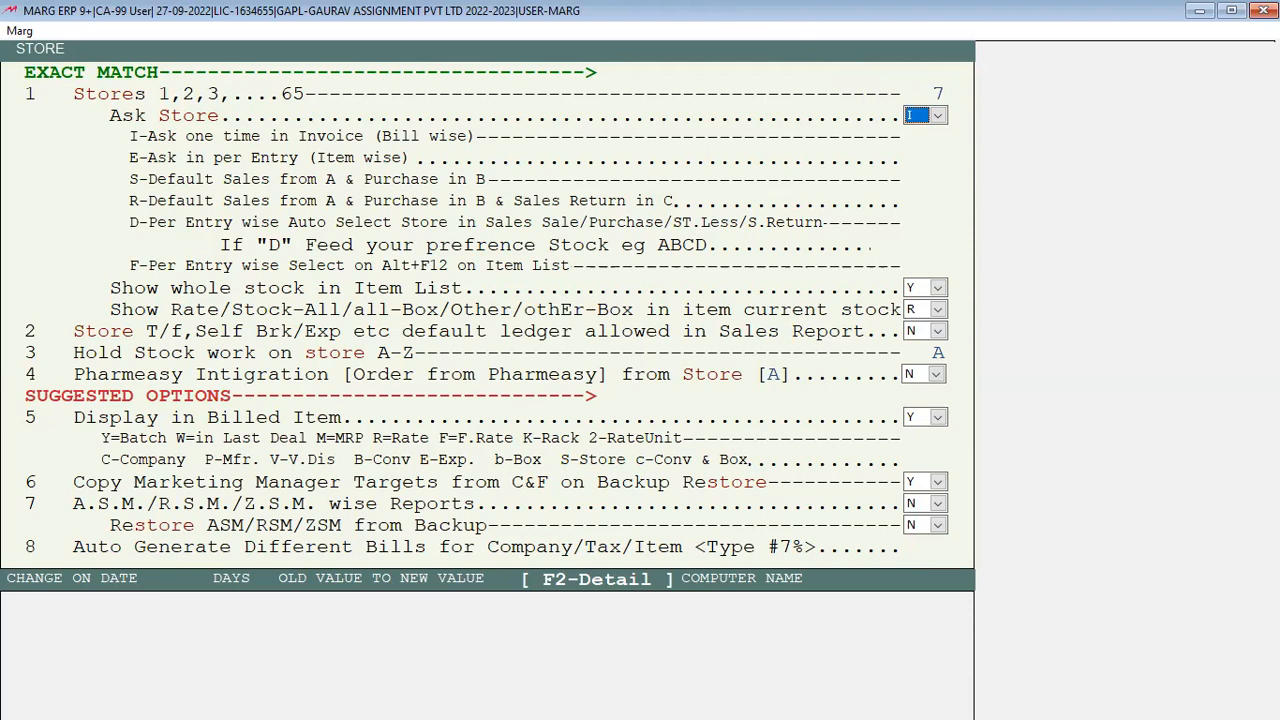
pyautogui.press('Up')
pyautogui.write('4')
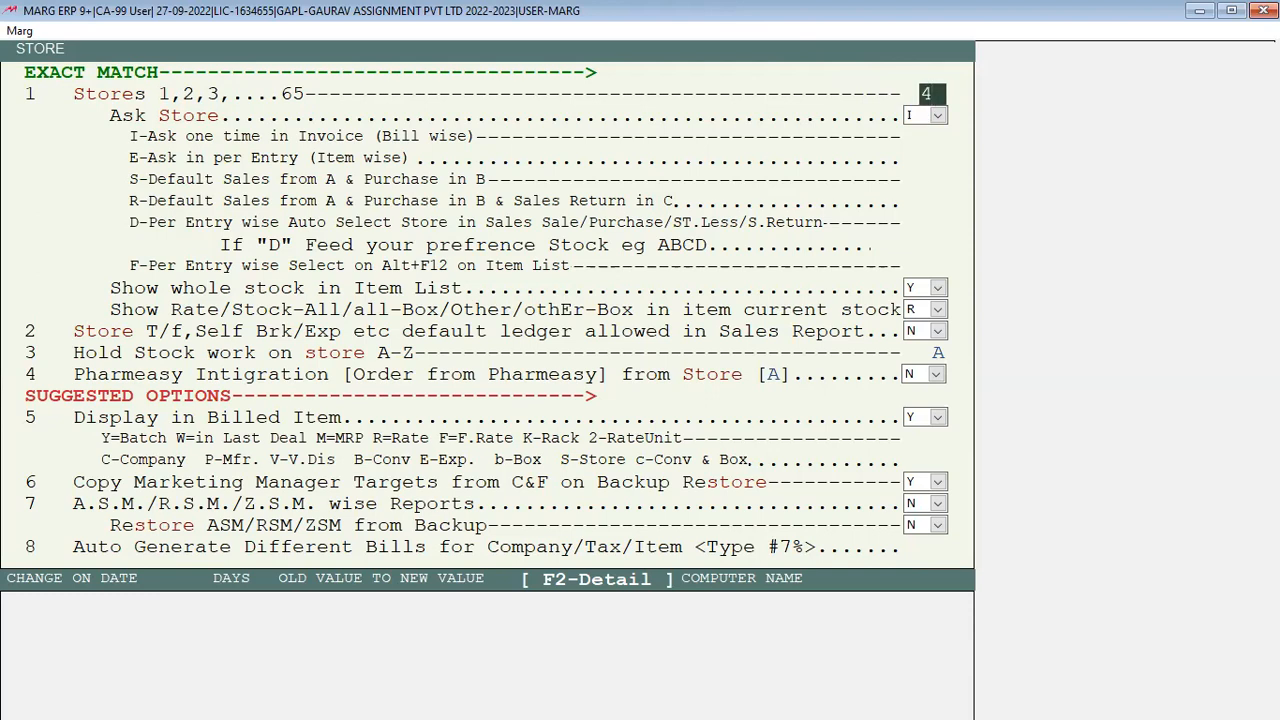
# Set the Stores 1,2,3,....65 control to 1, and save the changes with the requested file maintenance
pyautogui.press('BackSpace')
pyautogui.write('1')
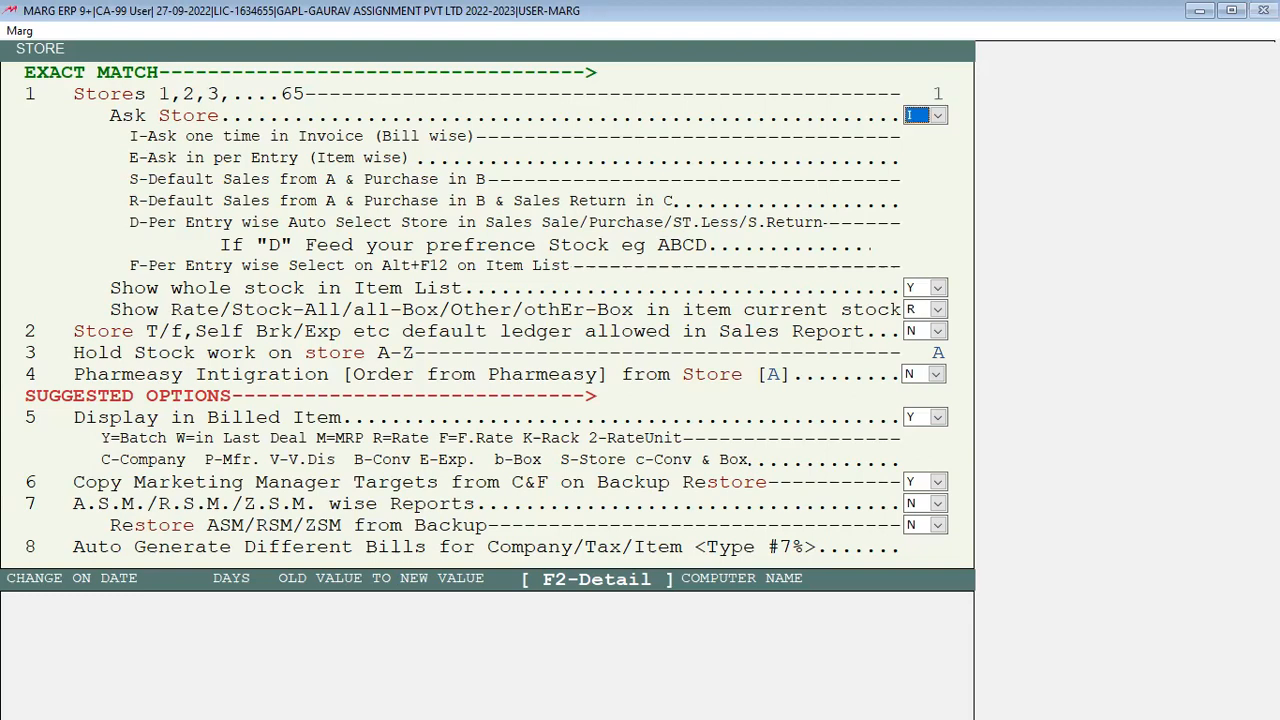
pyautogui.press('Escape')
pyautogui.press('Escape')
pyautogui.press('Right')
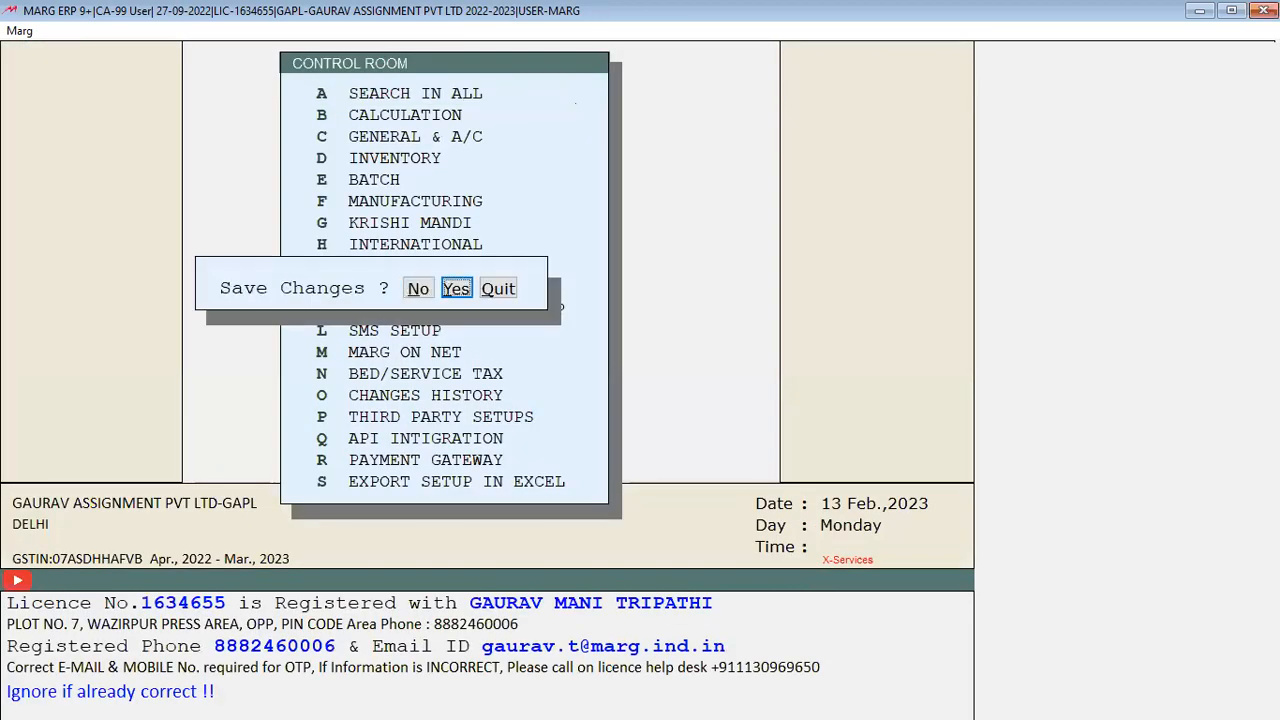
pyautogui.press('Return')
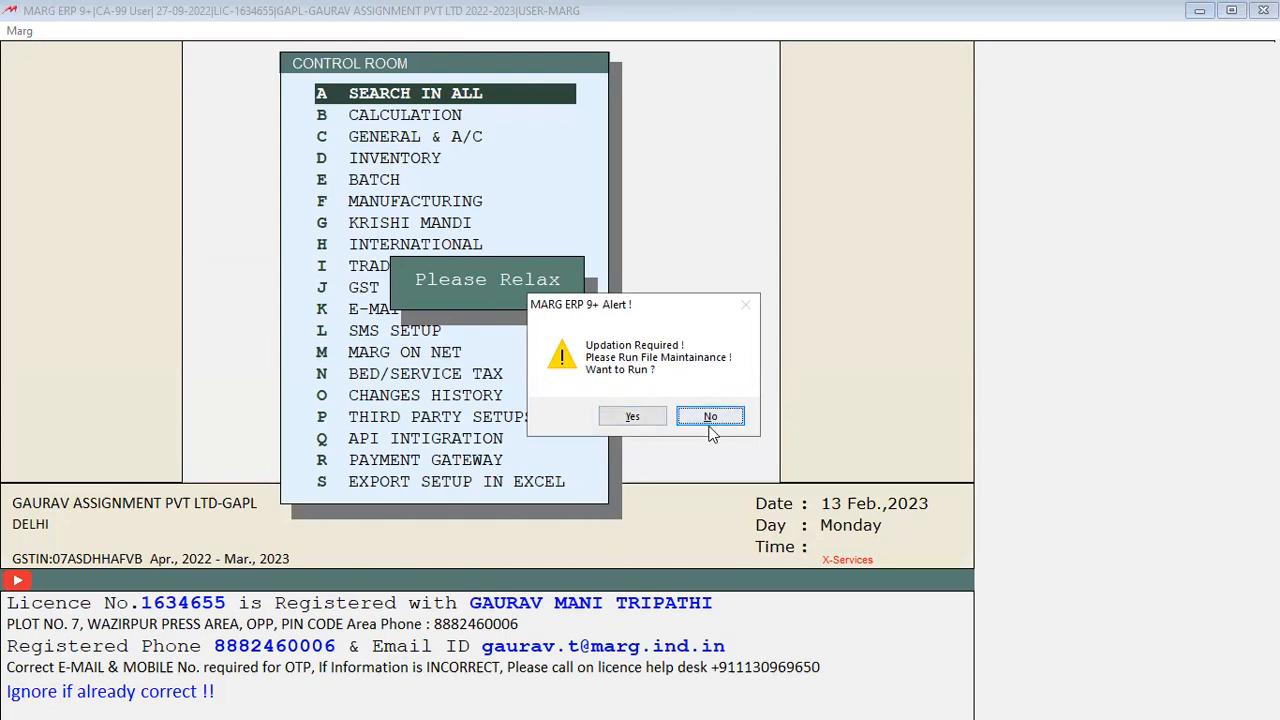
pyautogui.click(633, 420)
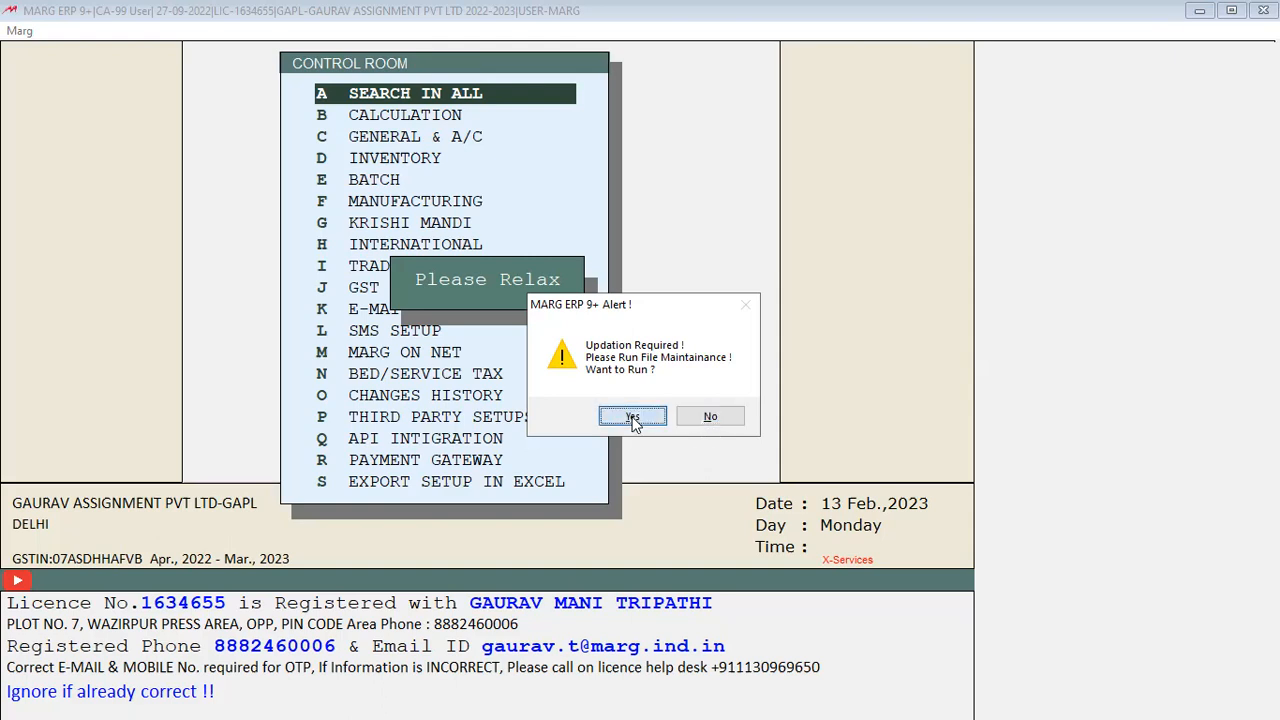
pyautogui.click(633, 418)
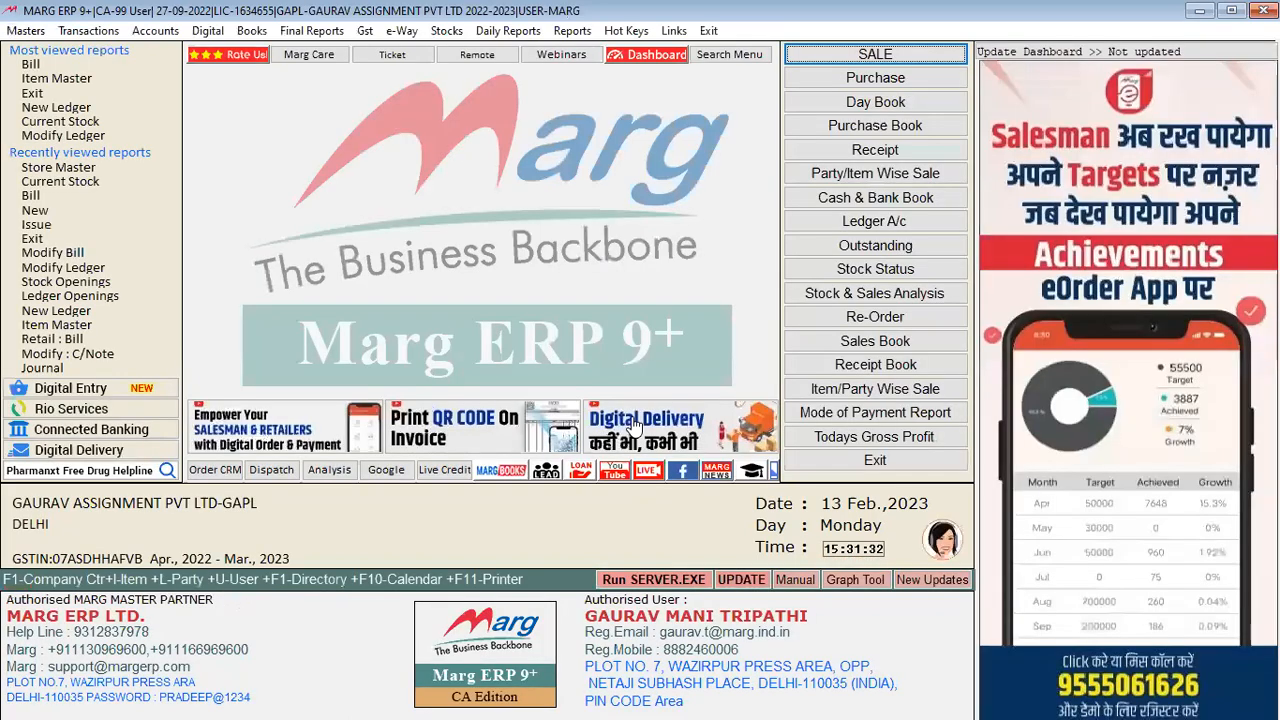
# Check the inventory master options for the Store Master entry
pyautogui.hotkey('alt', 'm')
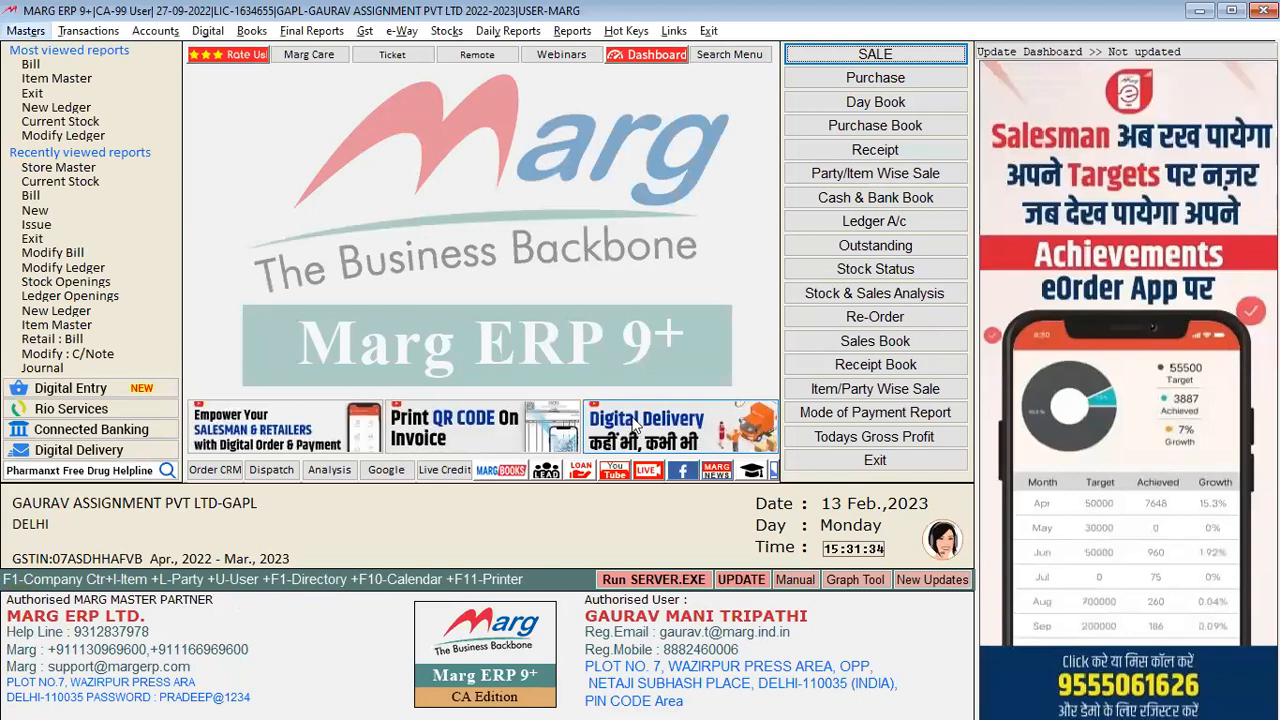
pyautogui.press('Right')
pyautogui.press('Down')
pyautogui.press('Down')
pyautogui.press('Down')
pyautogui.press('Down')
pyautogui.press('Down')
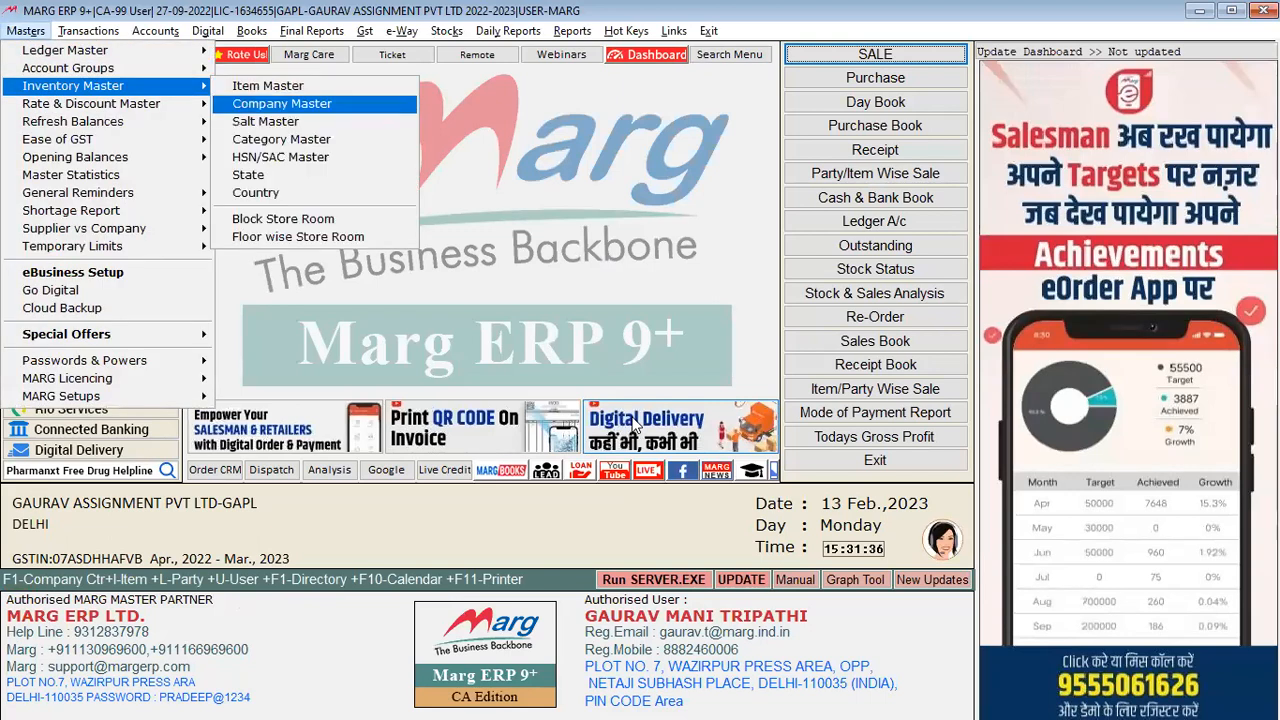
pyautogui.press('Down')
pyautogui.press('Down')
pyautogui.press('Down')
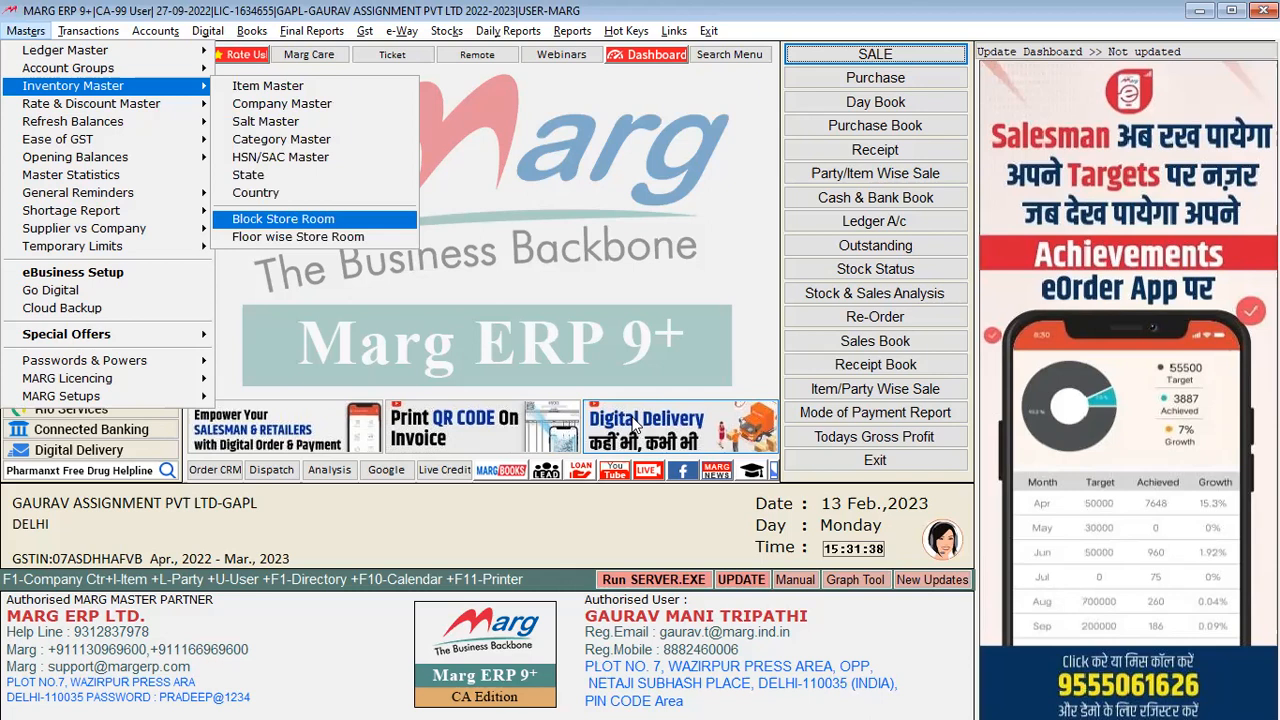
pyautogui.press('Up')
pyautogui.press('Up')
pyautogui.press('Up')
pyautogui.press('Up')
pyautogui.press('Up')
pyautogui.press('Up')
pyautogui.press('Up')
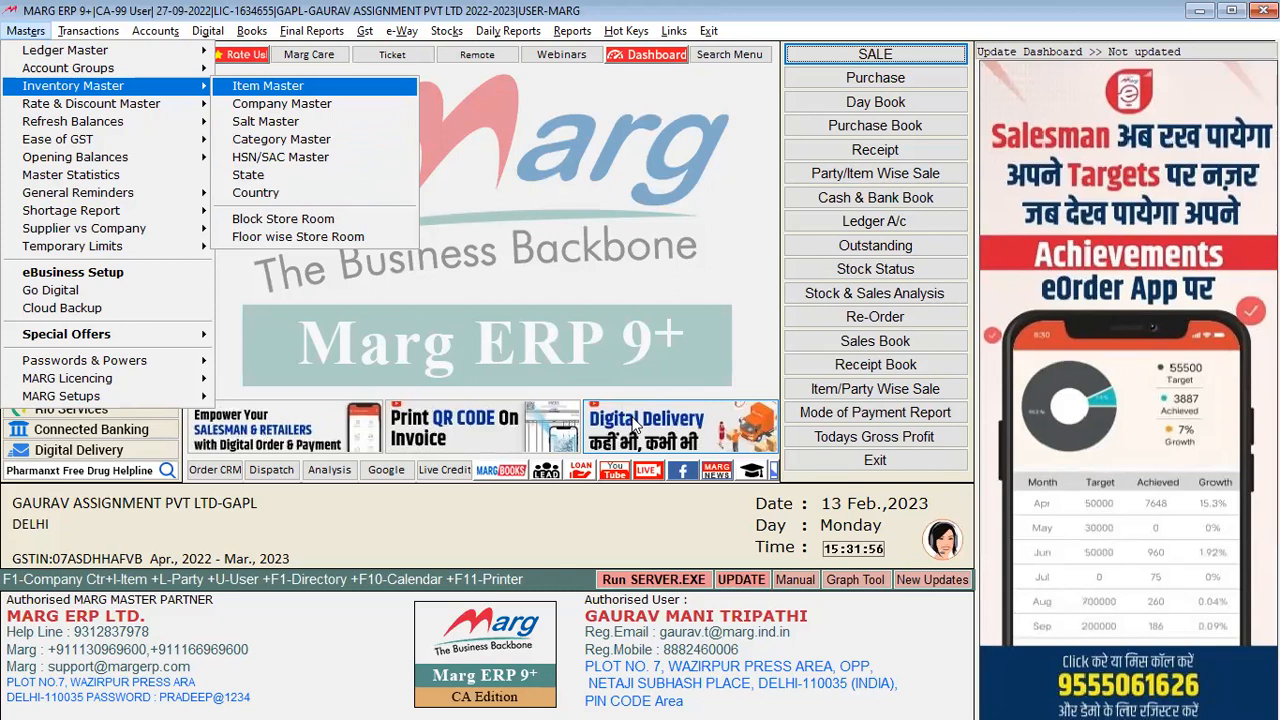
# Switch to the Word document, add the line STORE 1, 2,3, 4… 65------------------------1 under the store creation path, and select its final 1
pyautogui.click(560, 697)
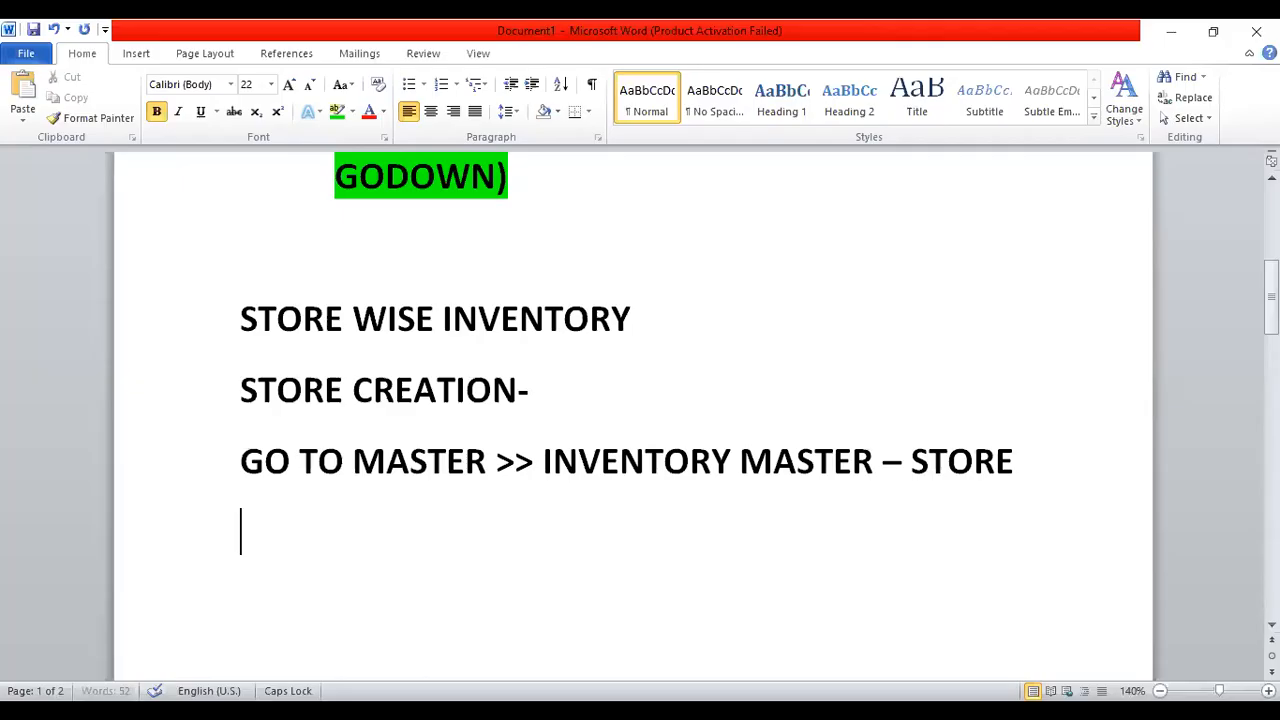
pyautogui.write('STORE')
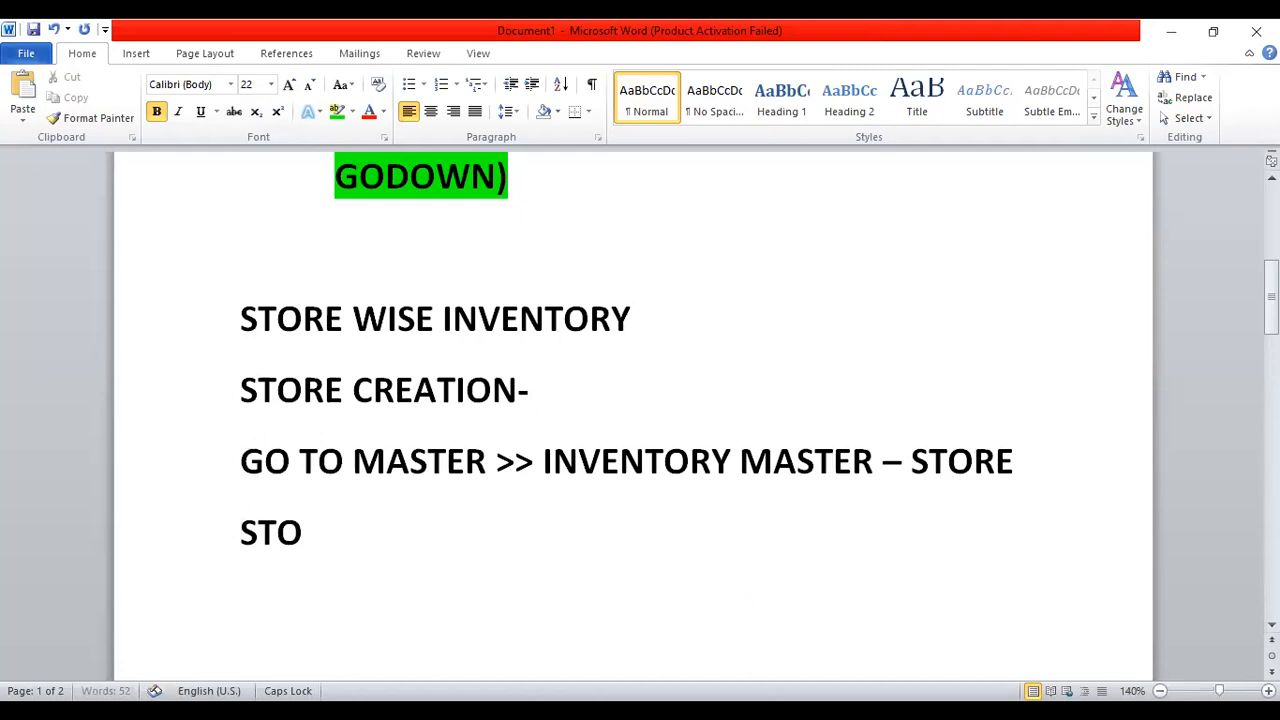
pyautogui.write(',')
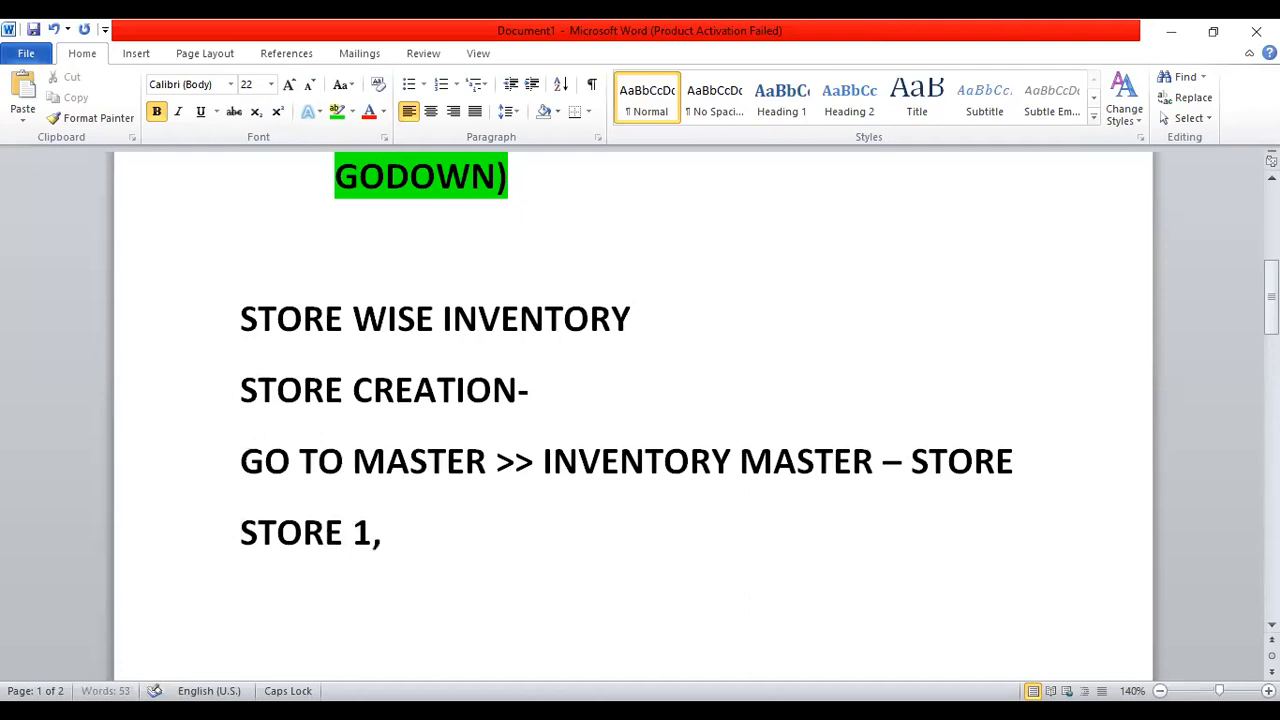
pyautogui.write(' 2,3, 4... ')
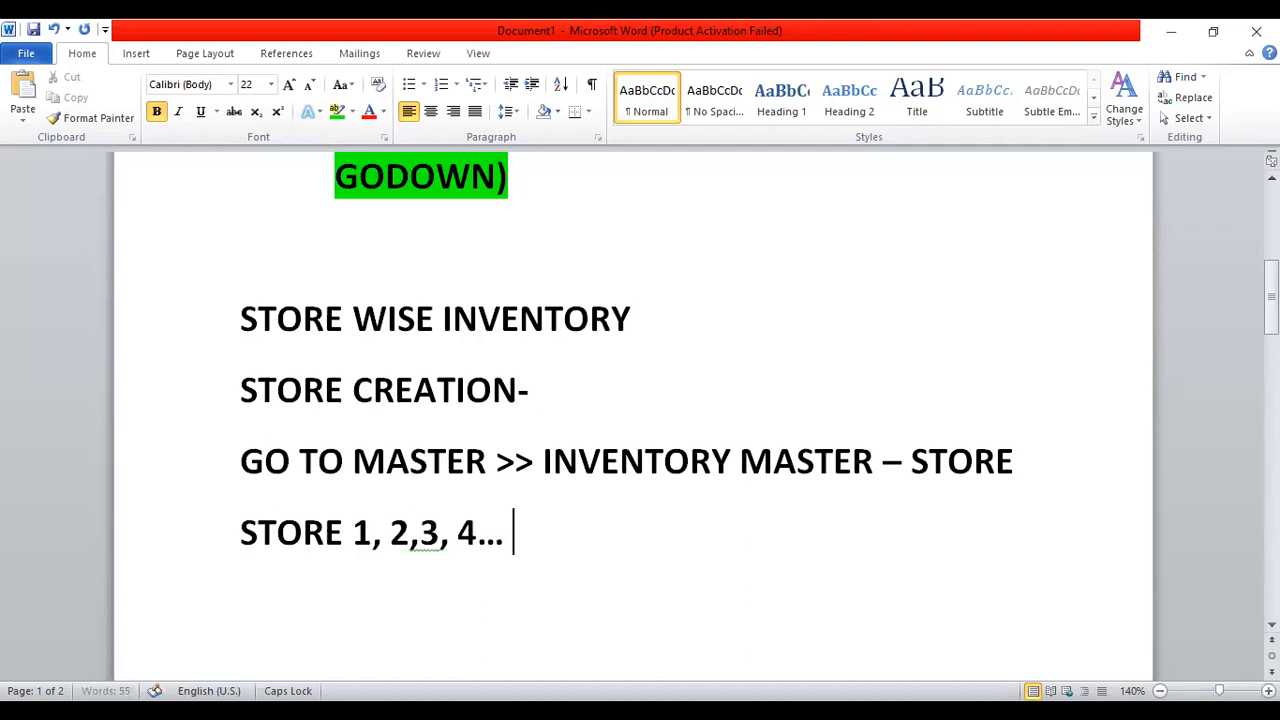
pyautogui.write('65------------------------1')
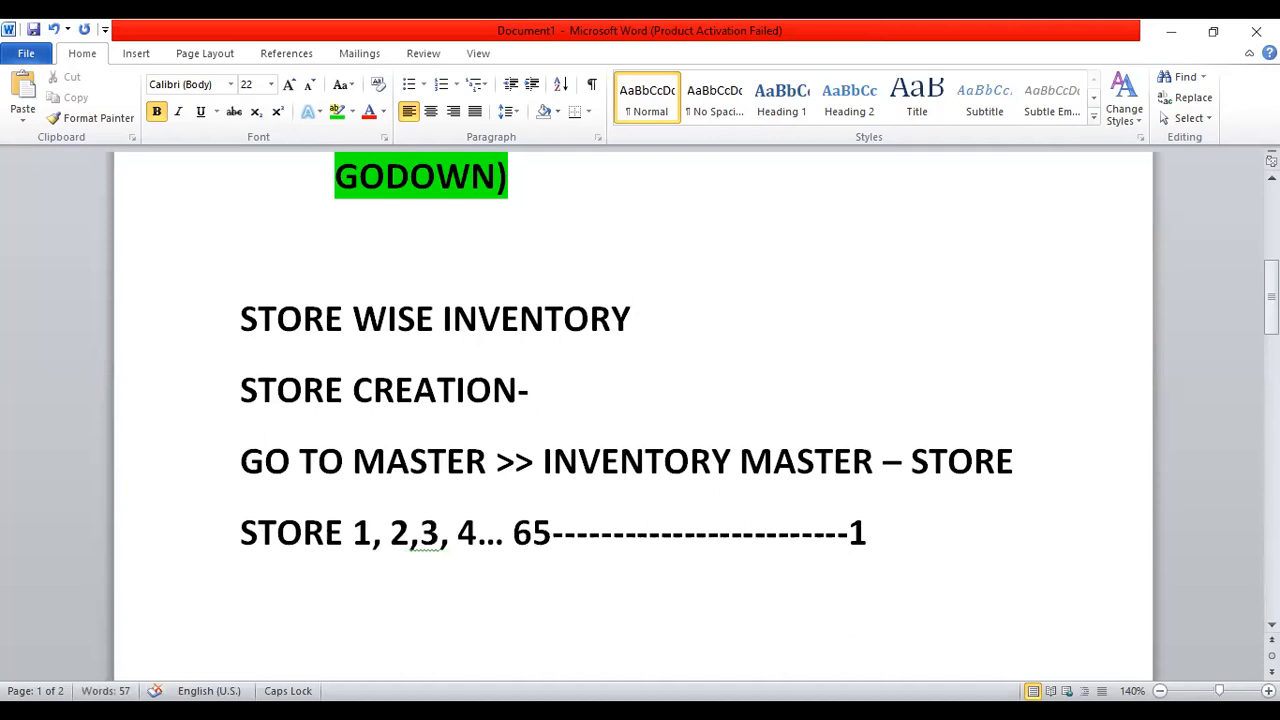
pyautogui.hotkey('alt', 'Tab')
pyautogui.doubleClick(877, 527)
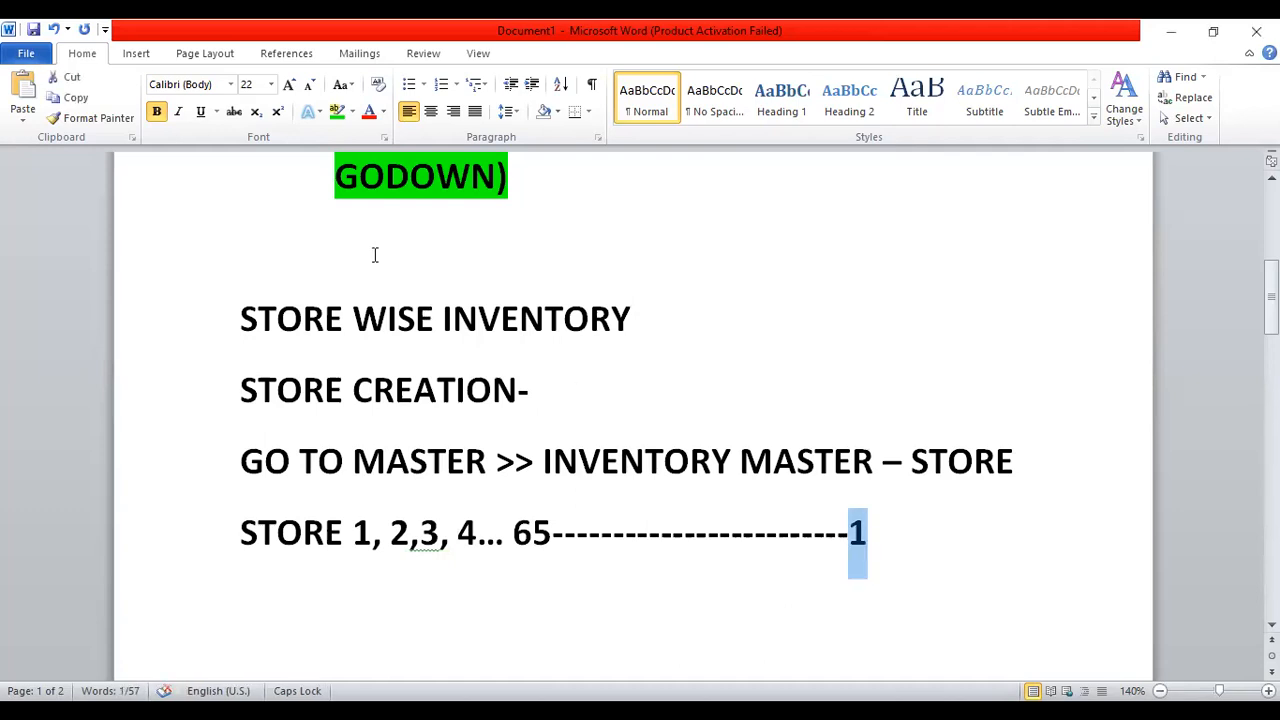
# Highlight the final 1 of the STORE 1, 2,3, 4… 65 line in green and add two new lines below it
pyautogui.click(337, 111)
pyautogui.click(903, 514)
pyautogui.press('Return')
pyautogui.press('Return')
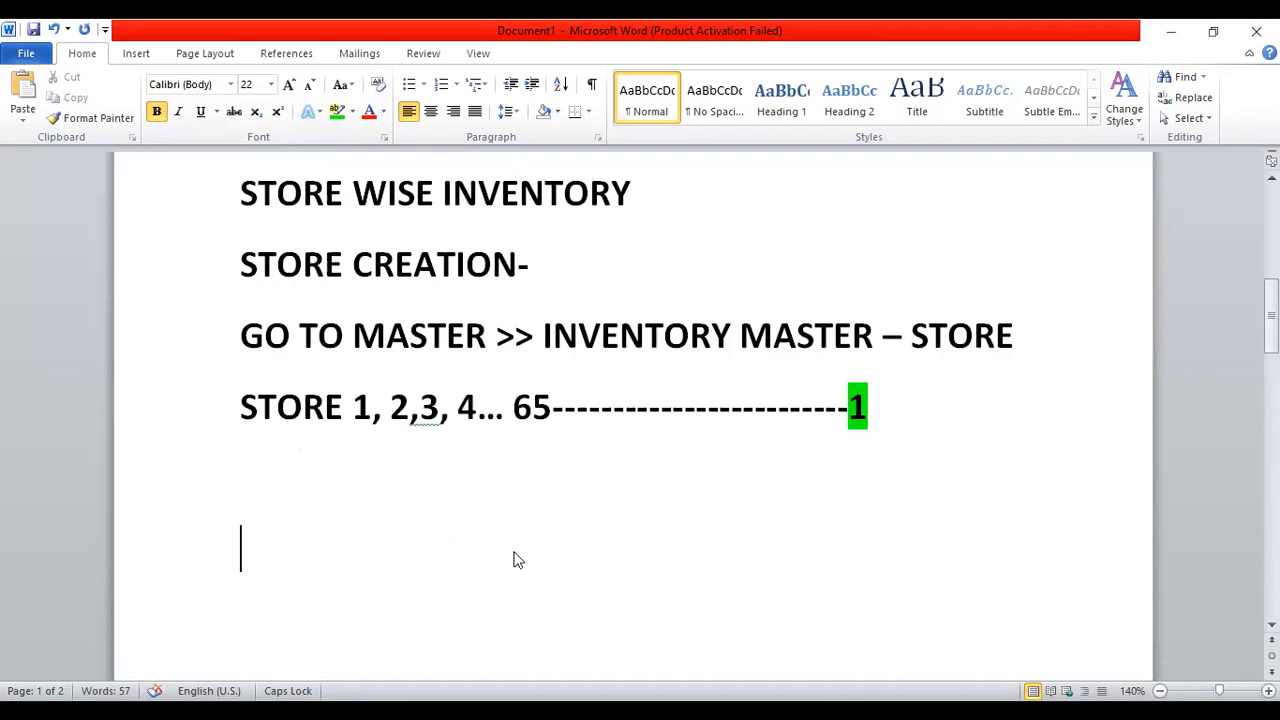
# Switch back to Marg ERP 9+ and search all control room options for STORE
pyautogui.hotkey('alt', 'Tab')
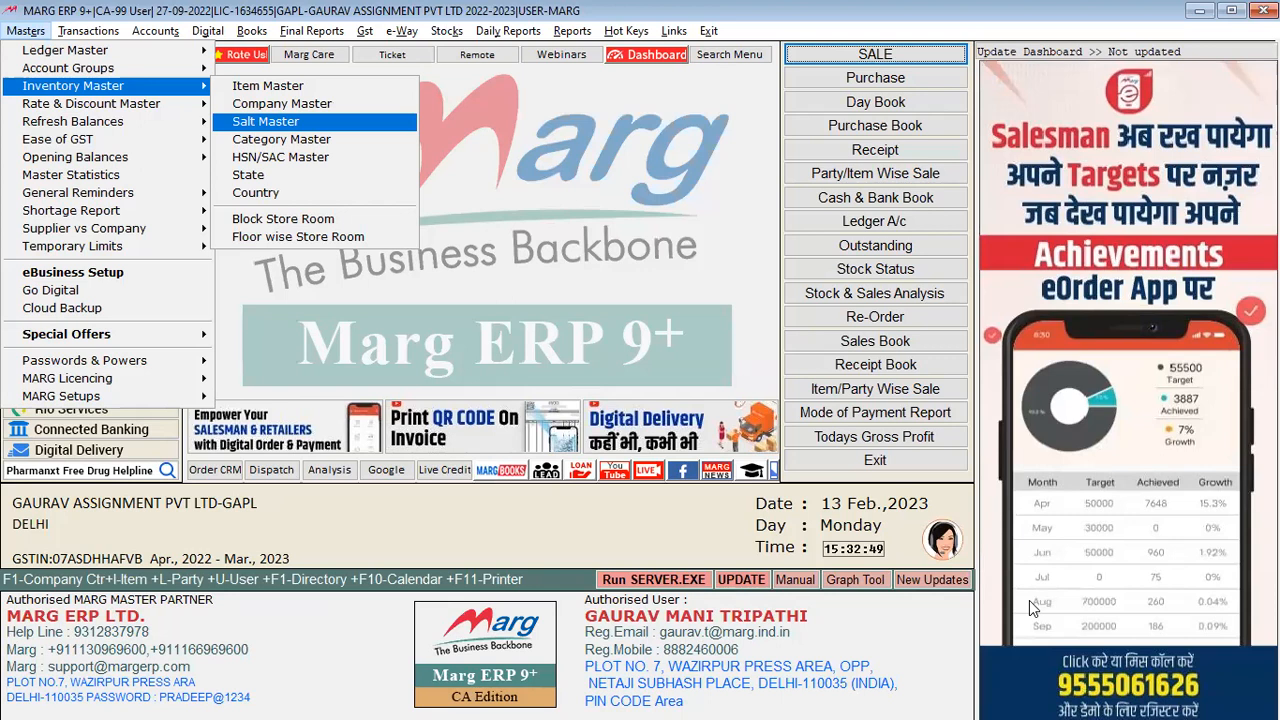
pyautogui.press('Left')
pyautogui.press('Up')
pyautogui.press('Up')
pyautogui.press('Up')
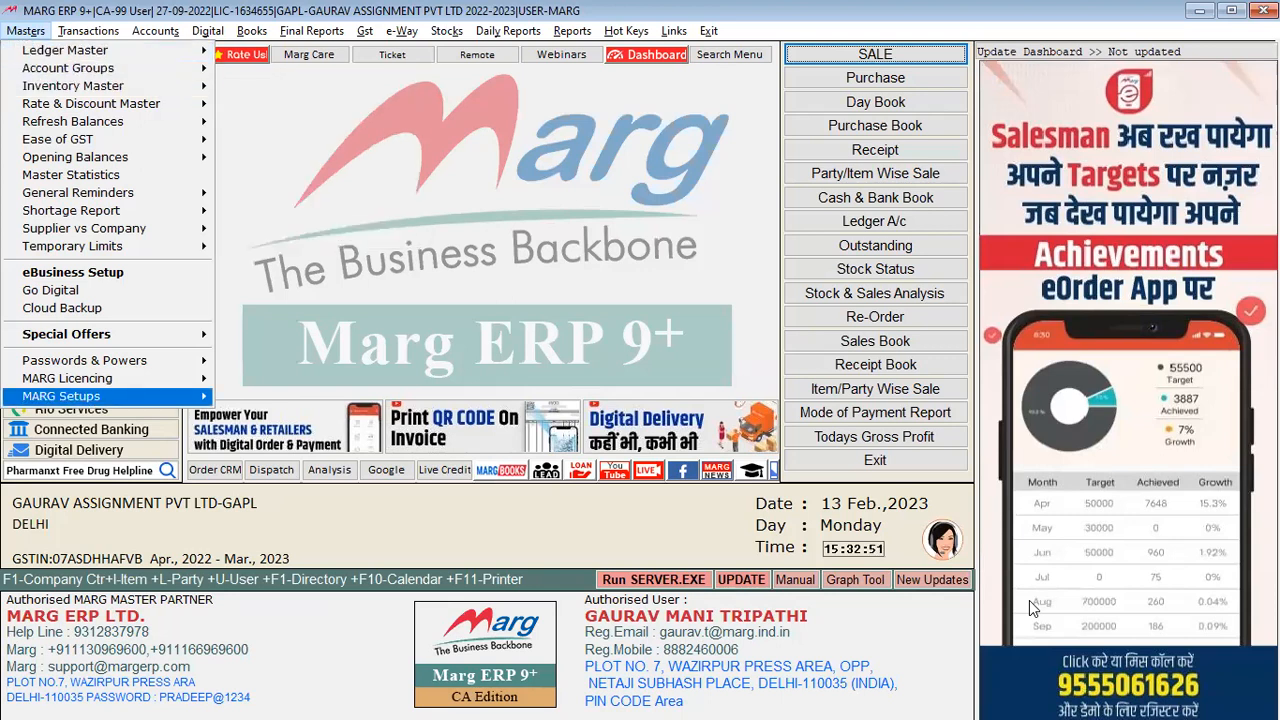
pyautogui.press('Return')
pyautogui.write('STOE')
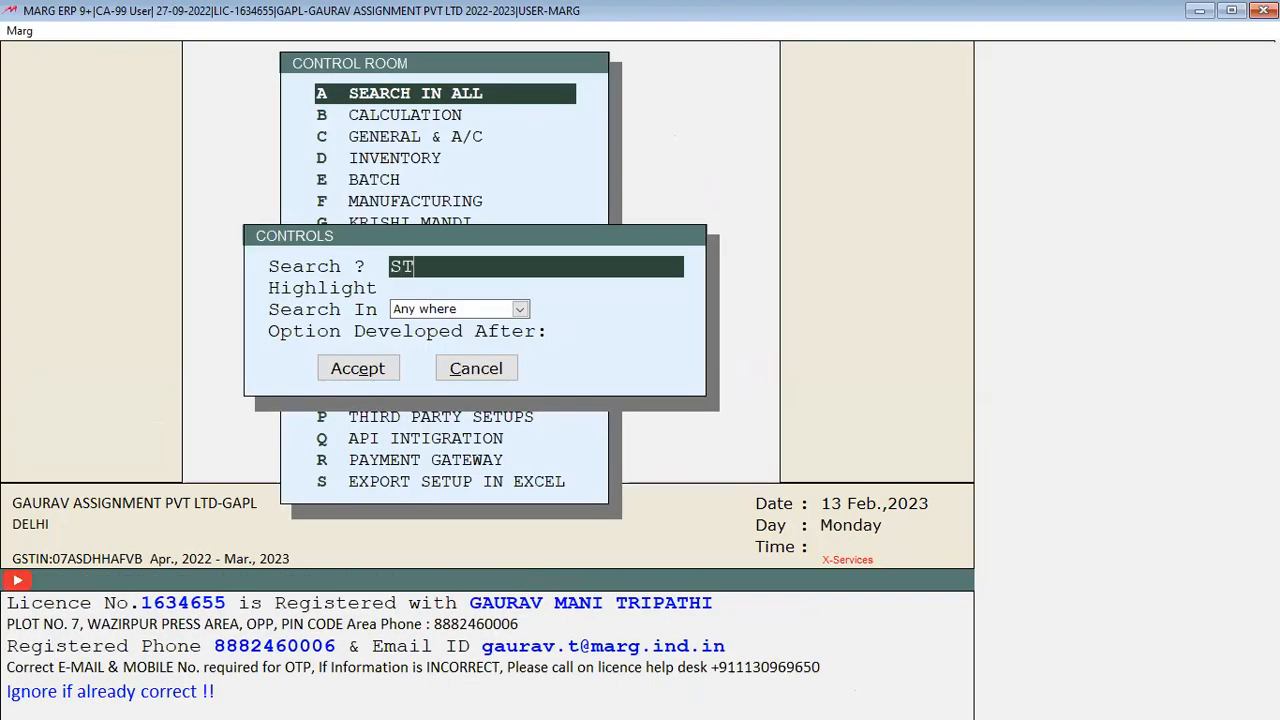
pyautogui.press('BackSpace')
pyautogui.write('RE')
pyautogui.press('Return')
pyautogui.press('Return')
pyautogui.press('Return')
pyautogui.press('Return')
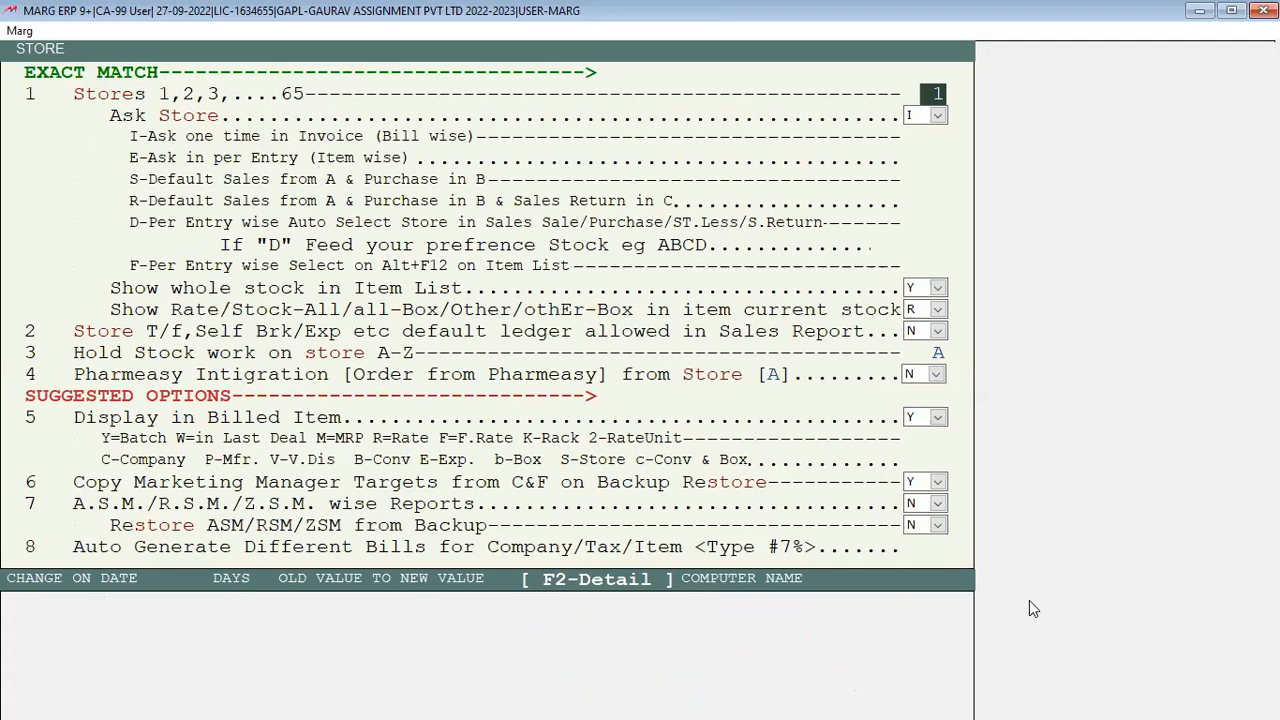
# Set the Stores 1,2,3,....65 control to 2, and save the changes with the requested file maintenance
pyautogui.write('2')
pyautogui.press('Return')
pyautogui.press('Escape')
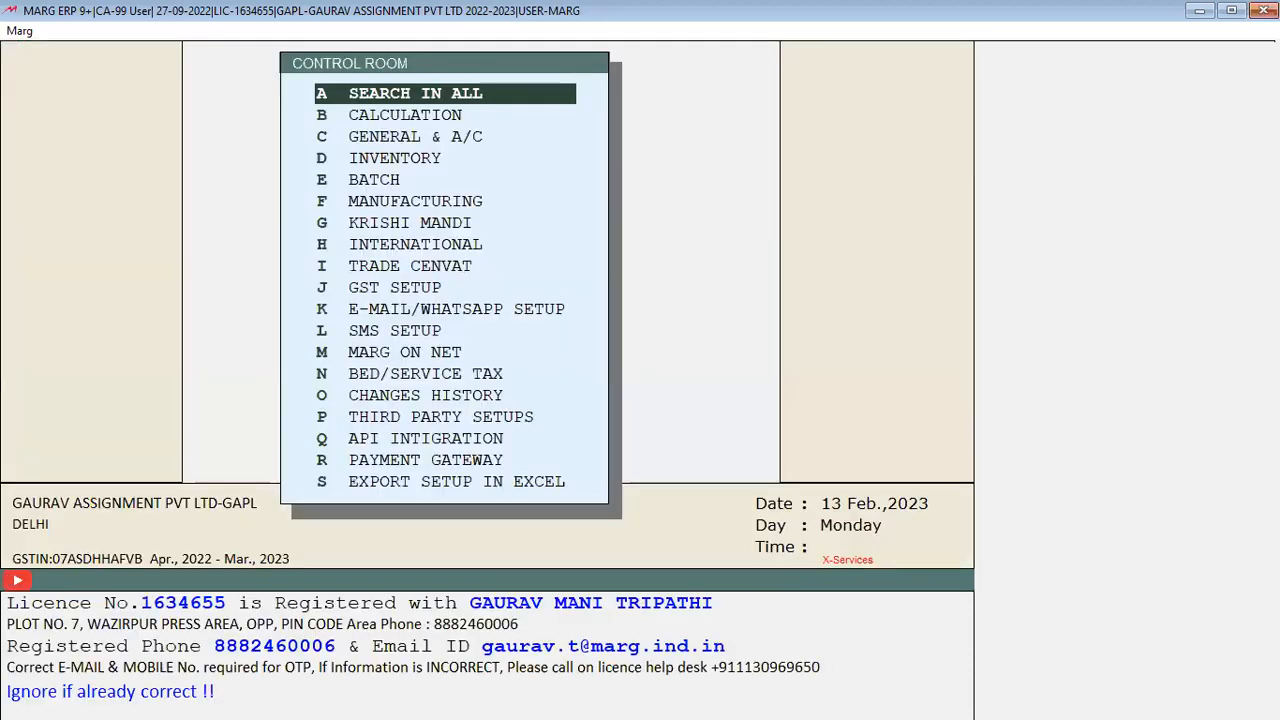
pyautogui.press('Escape')
pyautogui.press('Return')
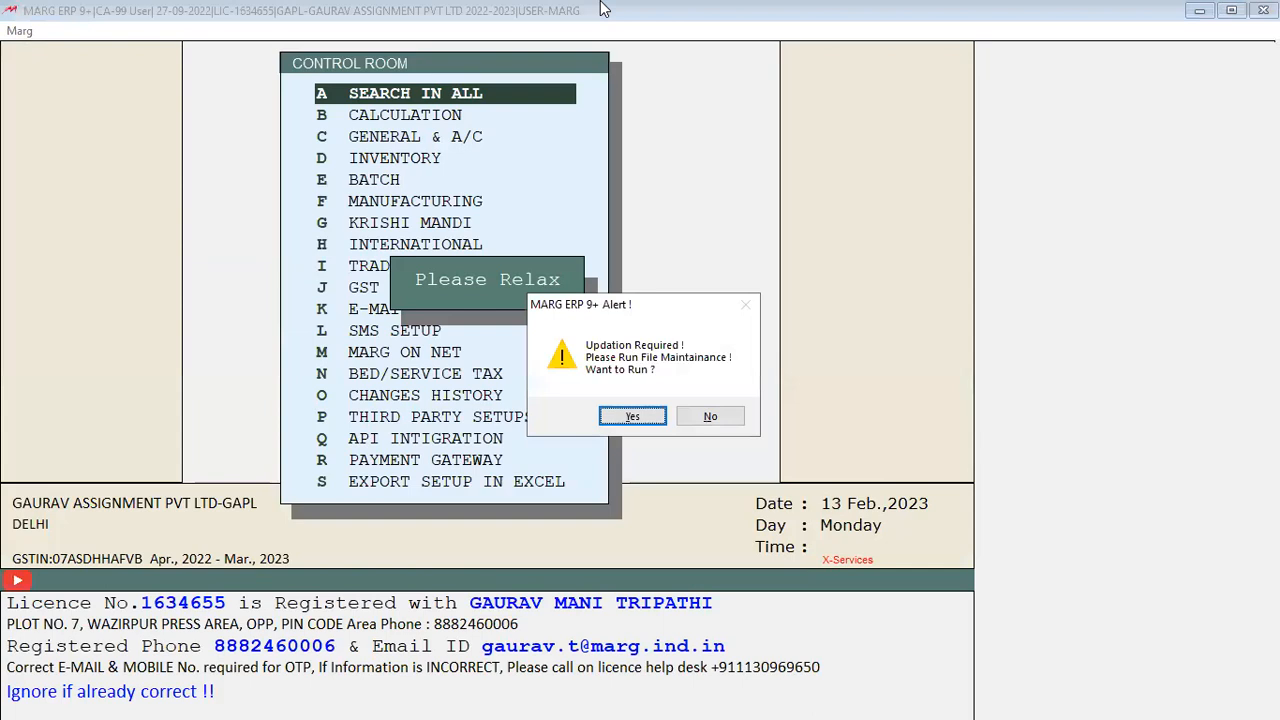
pyautogui.press('Return')
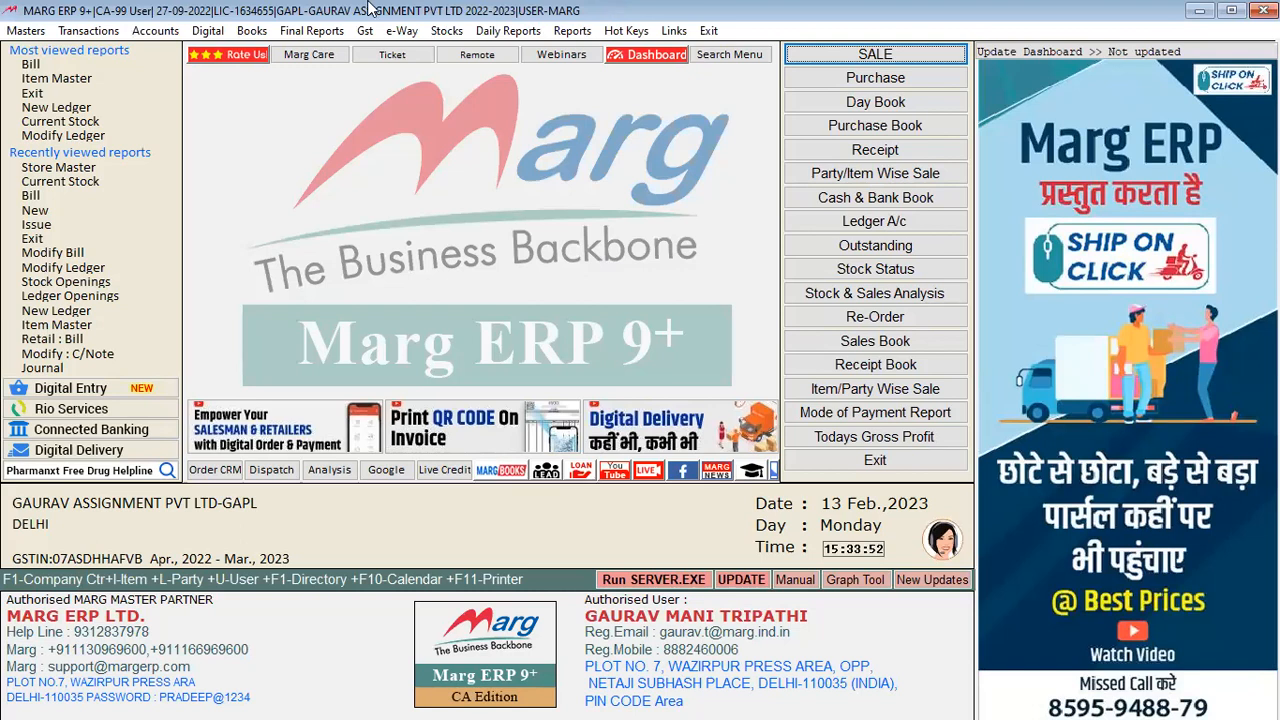
# View the store list of the Store Master among the inventory masters, and close it
pyautogui.hotkey('alt', 'm')
pyautogui.press('Down')
pyautogui.press('Down')
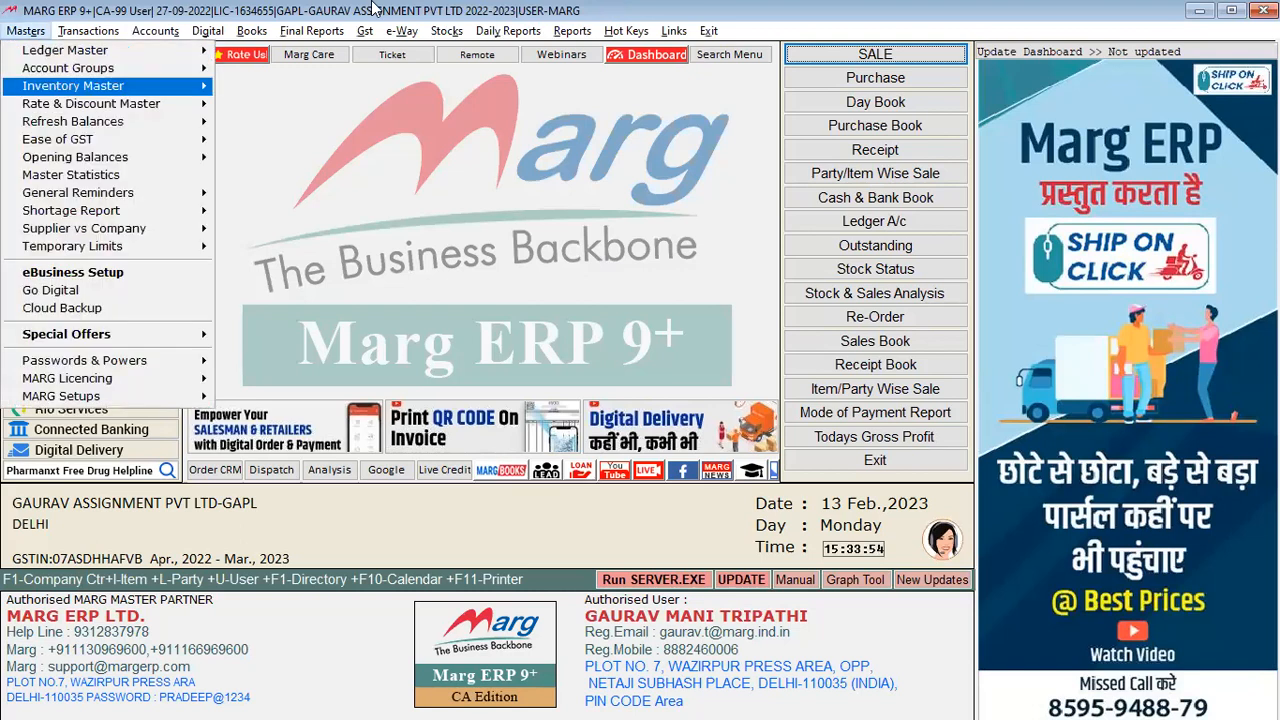
pyautogui.press('Right')
pyautogui.press('Down')
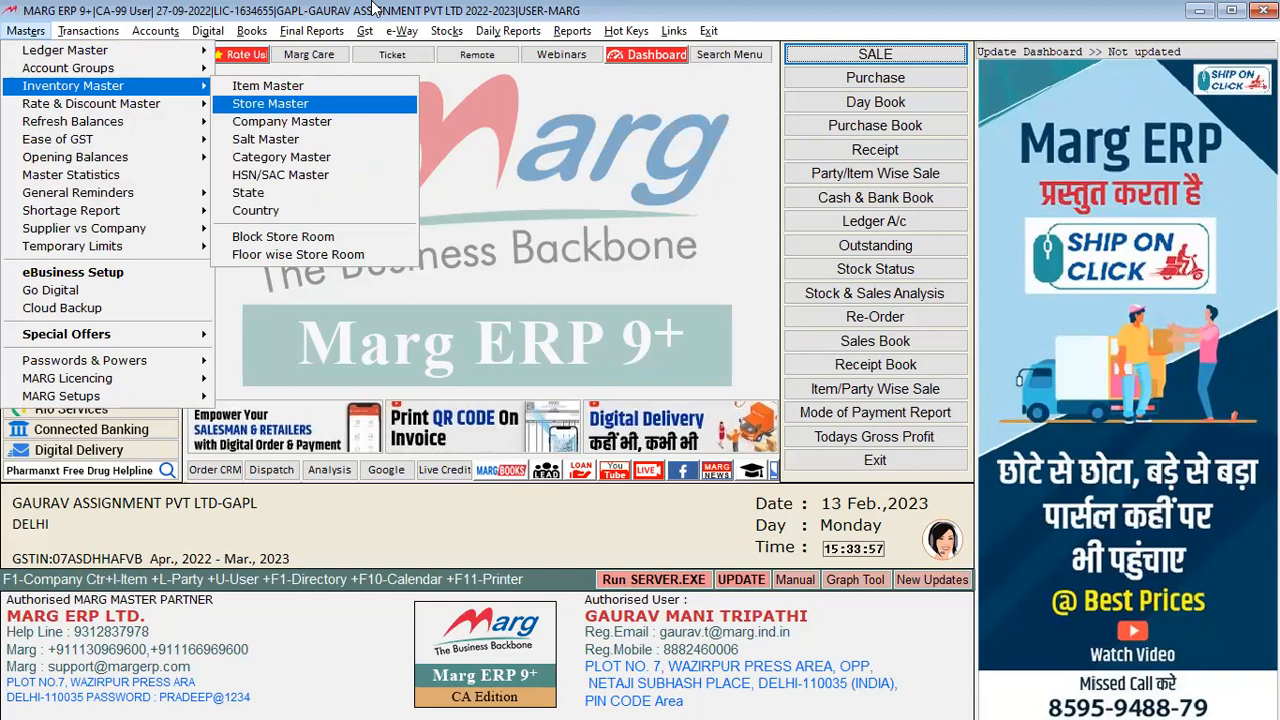
pyautogui.press('Return')
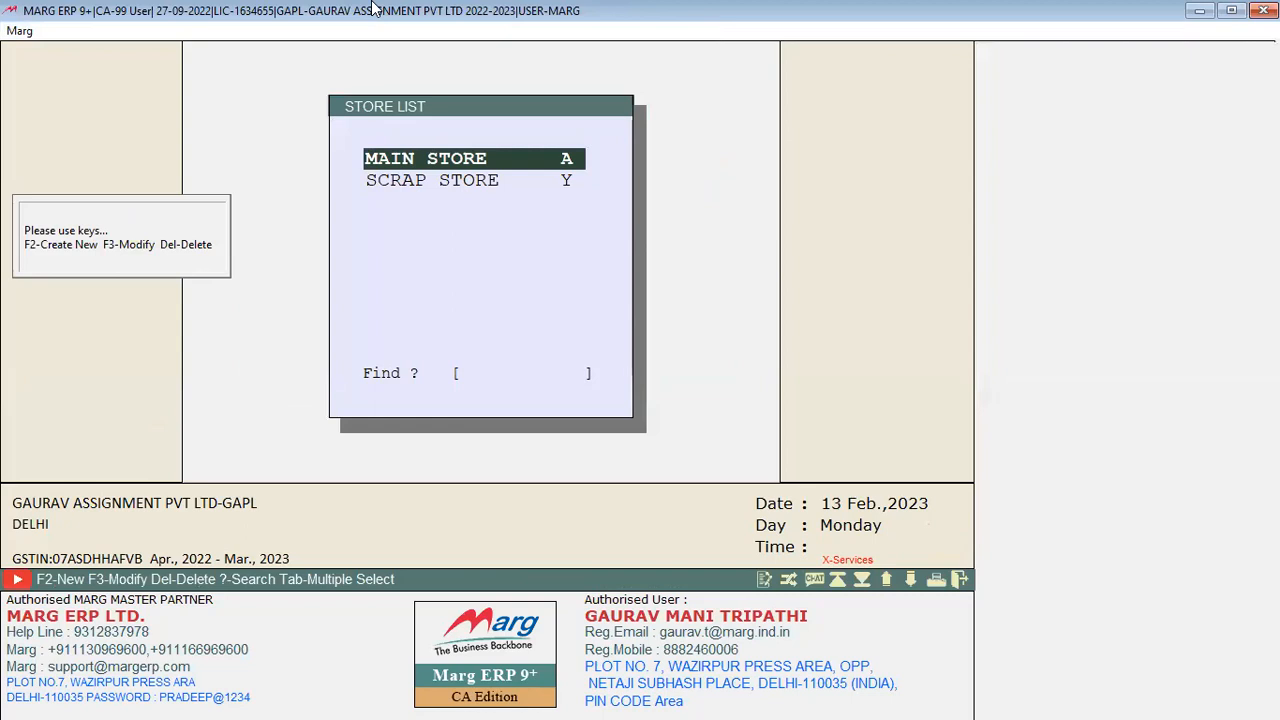
pyautogui.press('Escape')
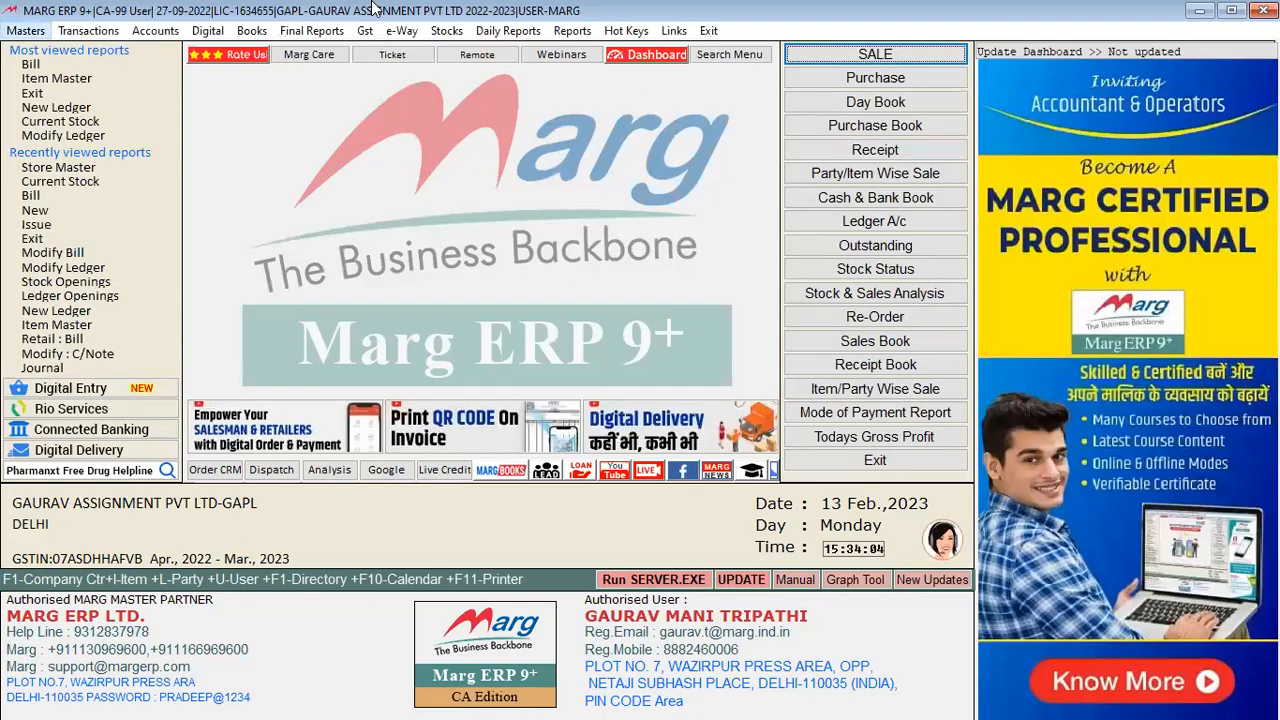
# Reopen the Store Master list and examine the MAIN STORE and SCRAP STORE entries
pyautogui.press('Return')
pyautogui.press('Return')
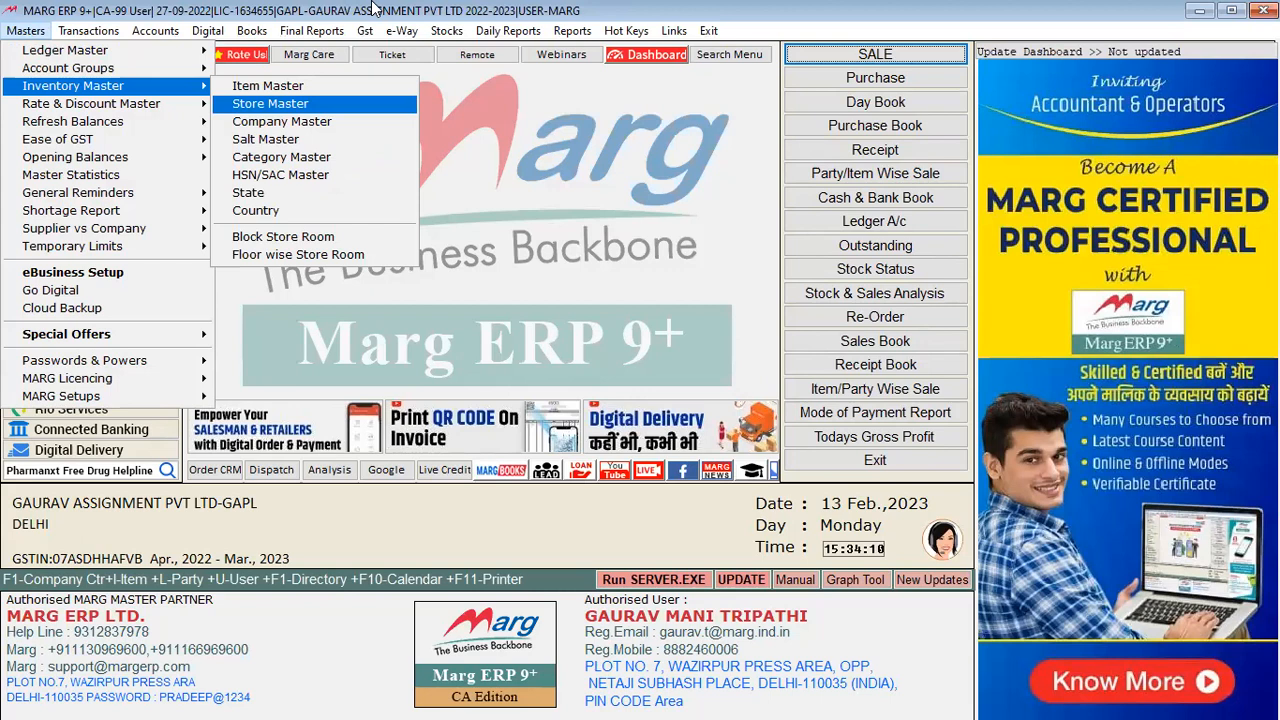
pyautogui.press('Return')
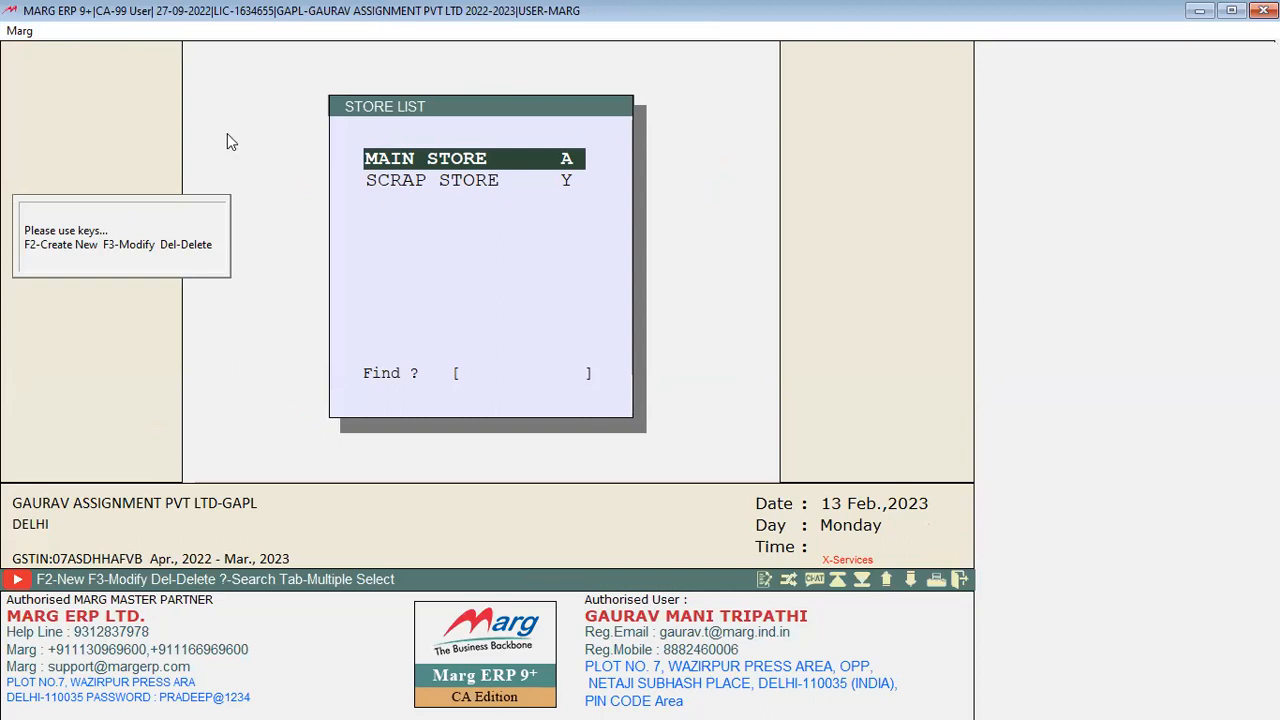
pyautogui.click(524, 194)
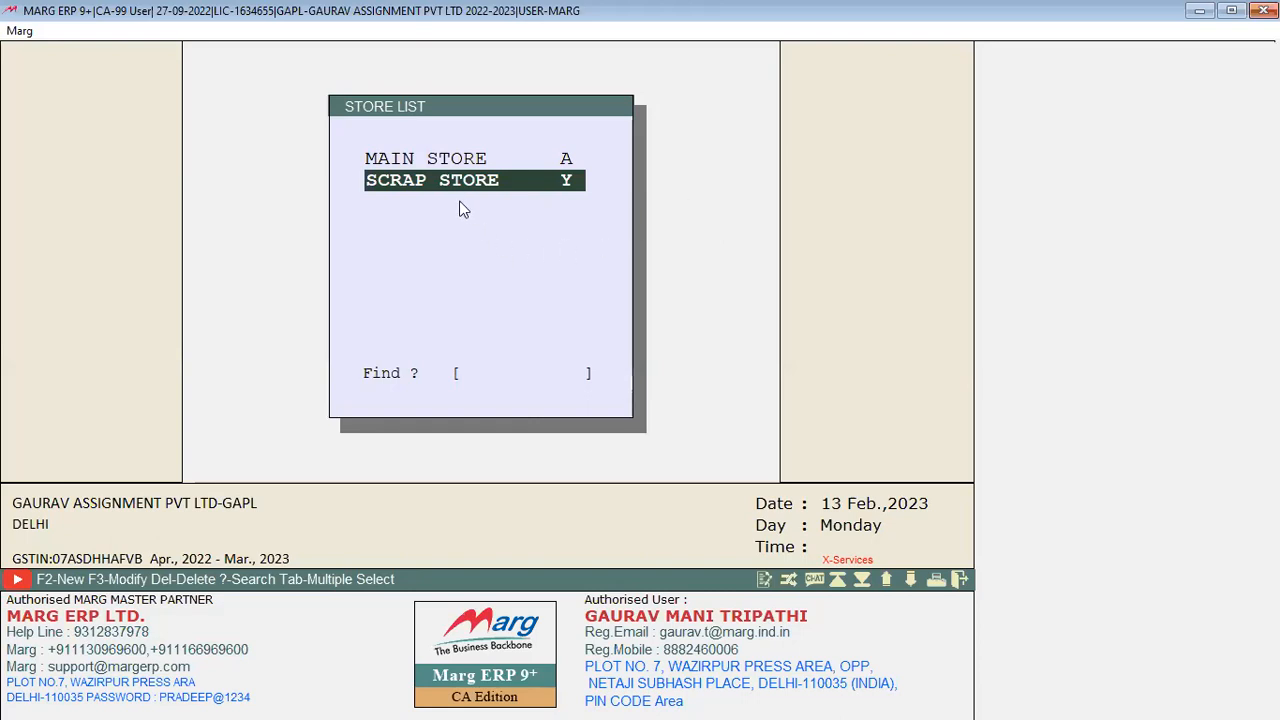
pyautogui.press('Up')
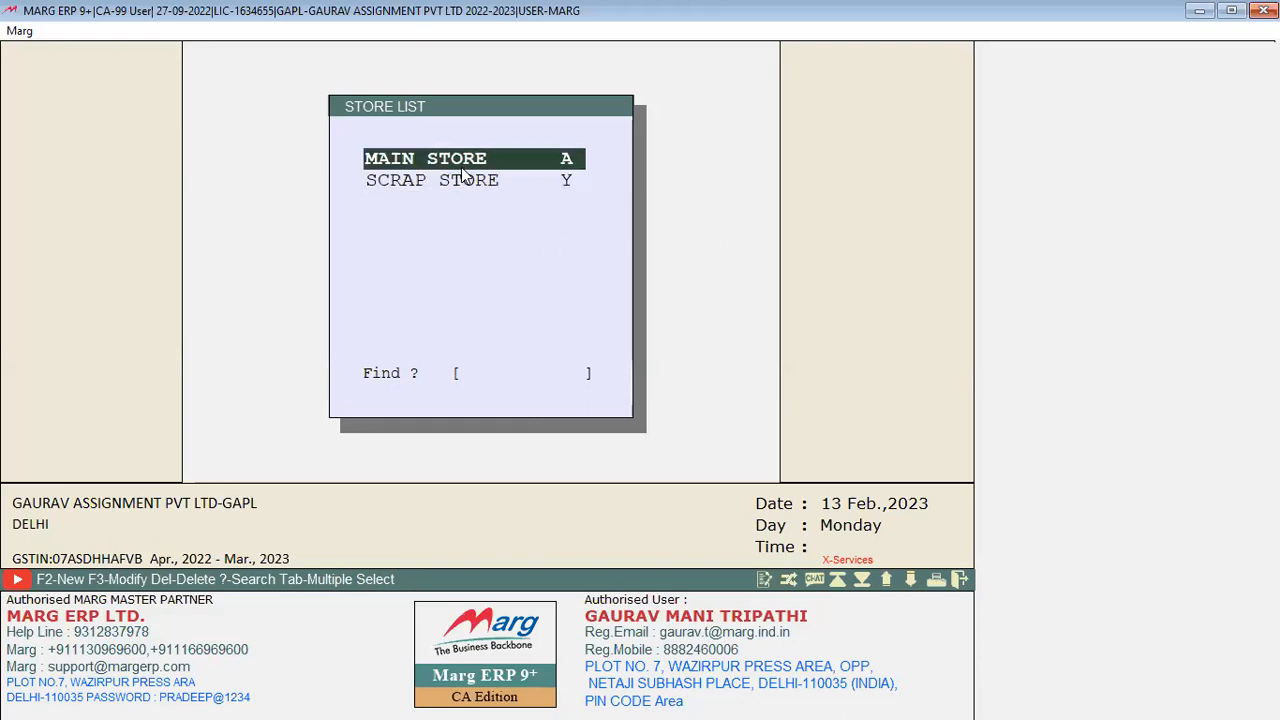
pyautogui.click(445, 181)
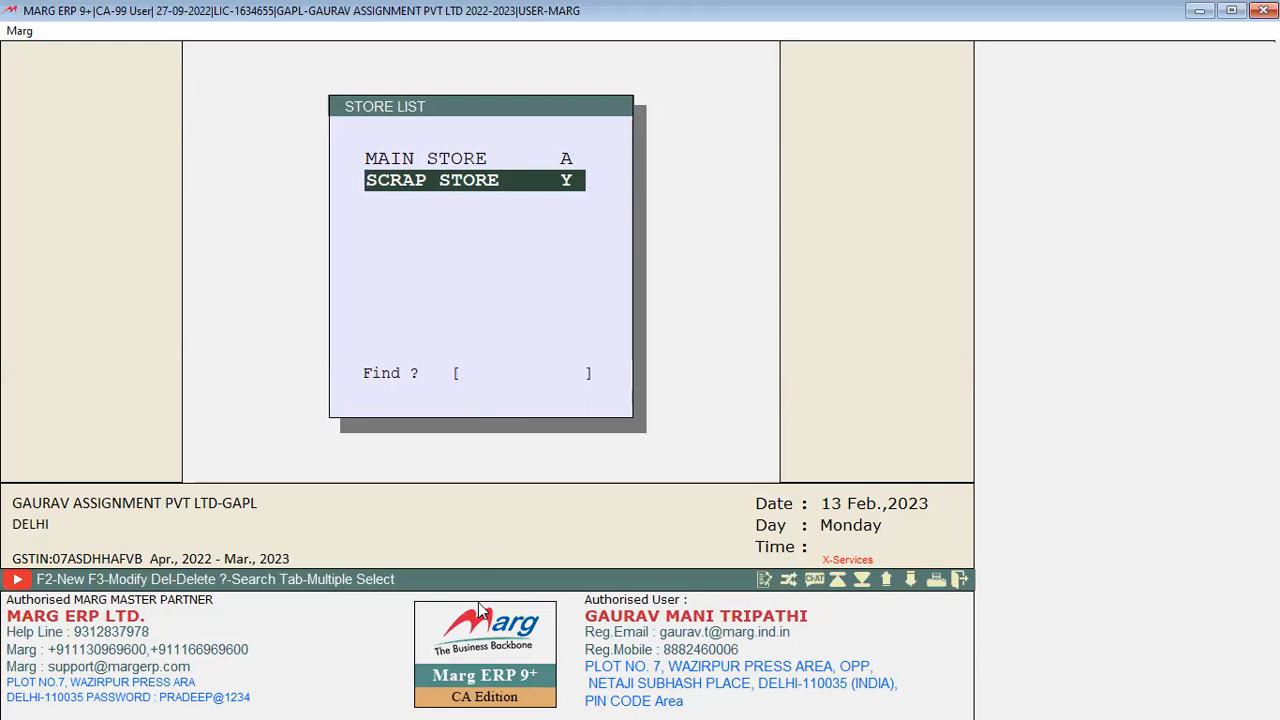
pyautogui.press('Escape')
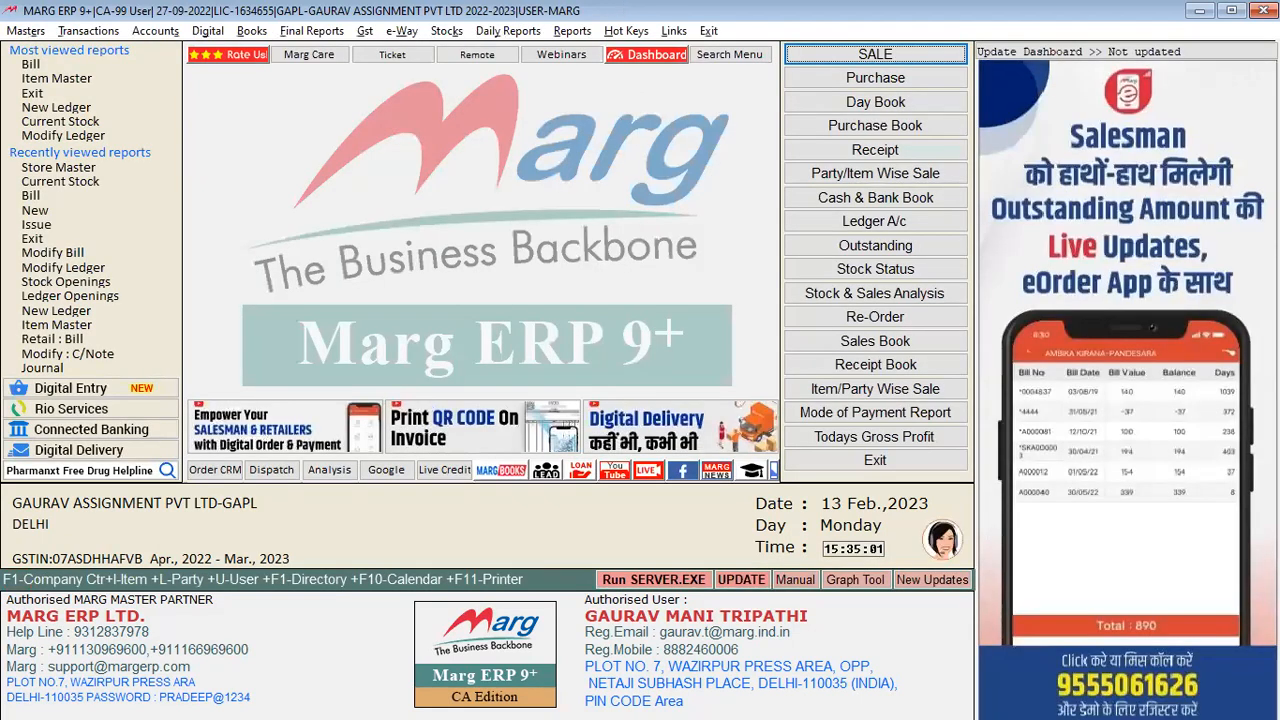
# Create a new store named A BLOCK in the Store Master, leaving its address blank
pyautogui.hotkey('alt', 'm')
pyautogui.press('Right')
pyautogui.press('Down')
pyautogui.press('Return')
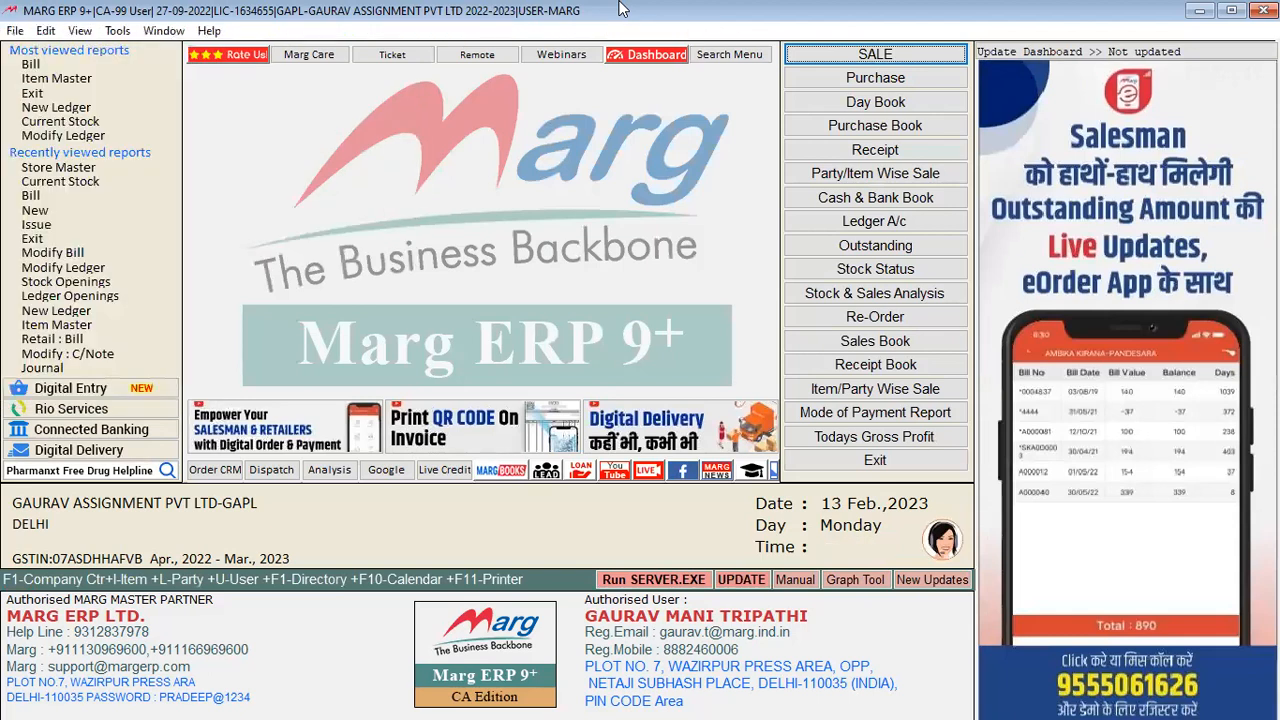
pyautogui.write('A BLOCK')
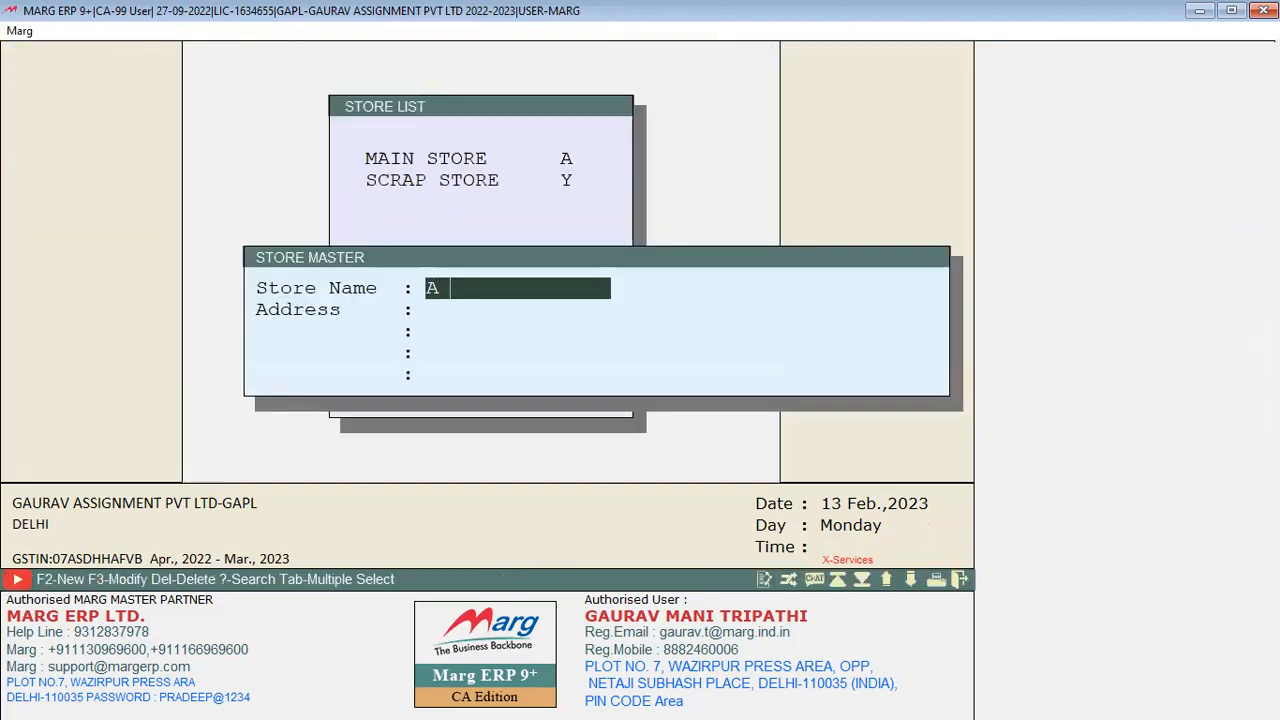
pyautogui.press('Return')
pyautogui.press('Return')
pyautogui.press('Return')
pyautogui.press('Return')
pyautogui.press('Return')
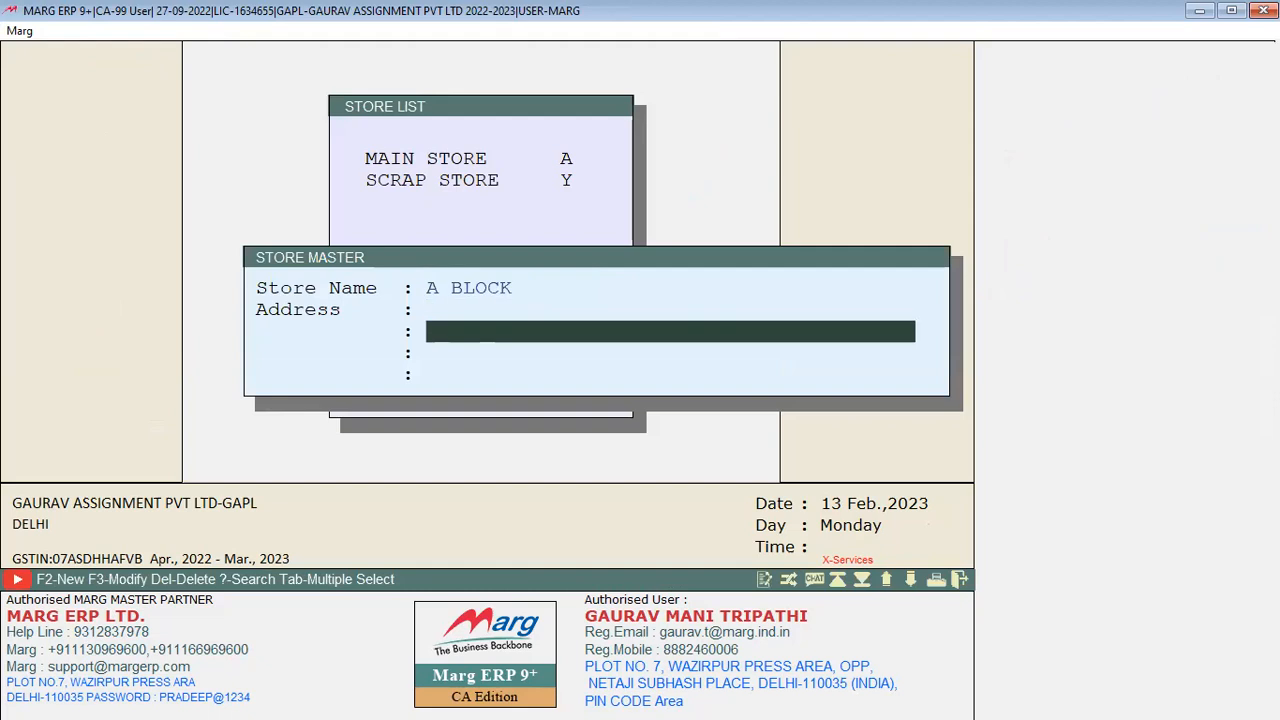
# Try to add another store to the store list besides A BLOCK, and leave the list
pyautogui.press('Down')
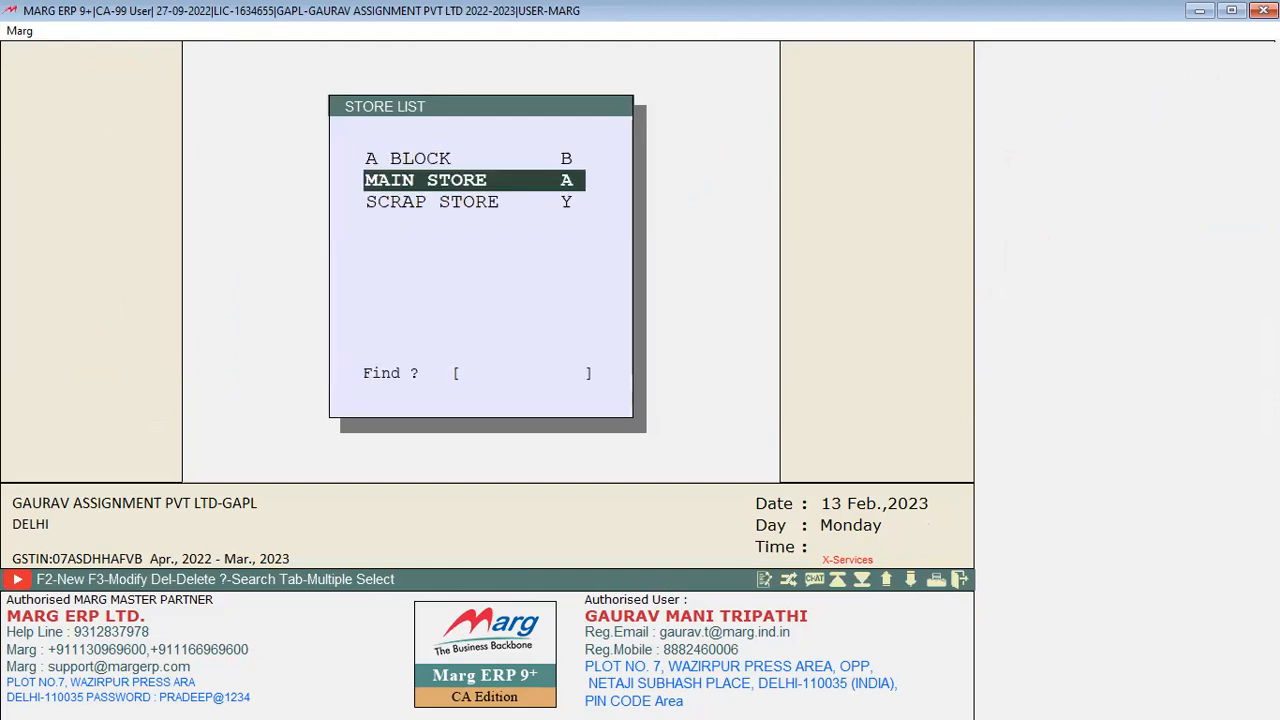
pyautogui.press('Up')
pyautogui.press('Down')
pyautogui.press('Return')
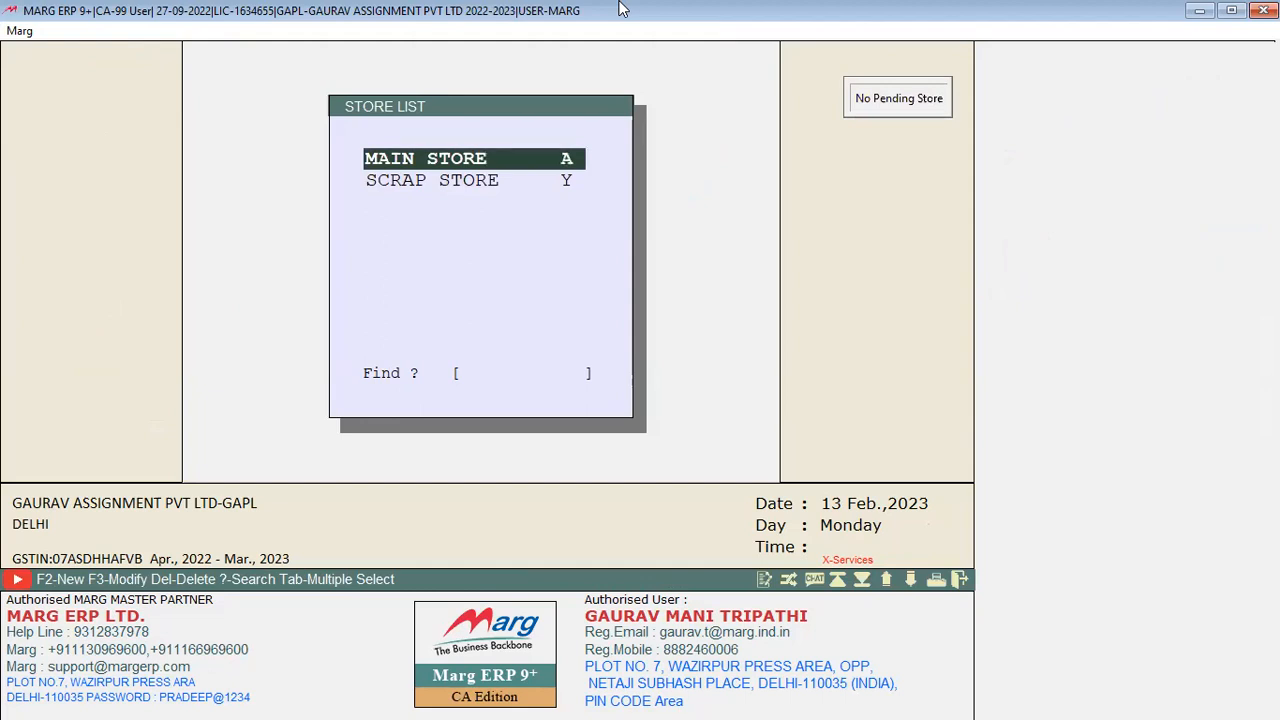
pyautogui.press('Up')
pyautogui.press('Delete')
pyautogui.press('Escape')
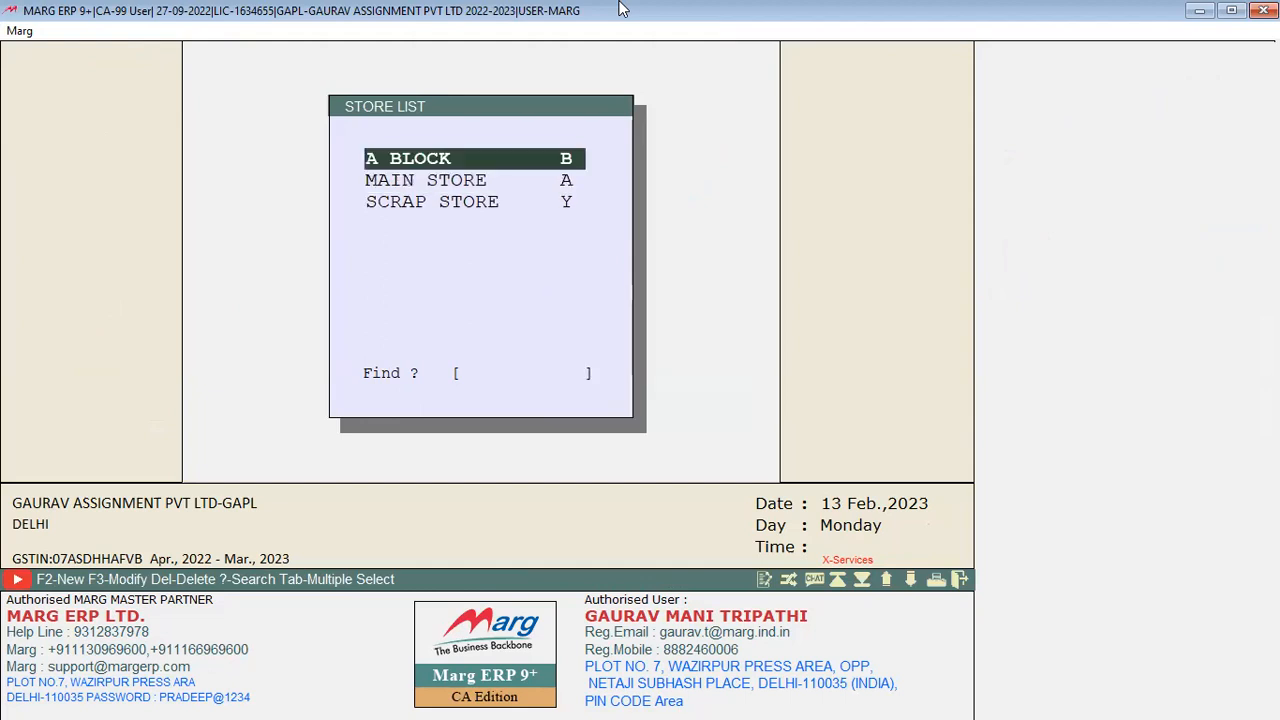
pyautogui.press('Escape')
pyautogui.press('alt')
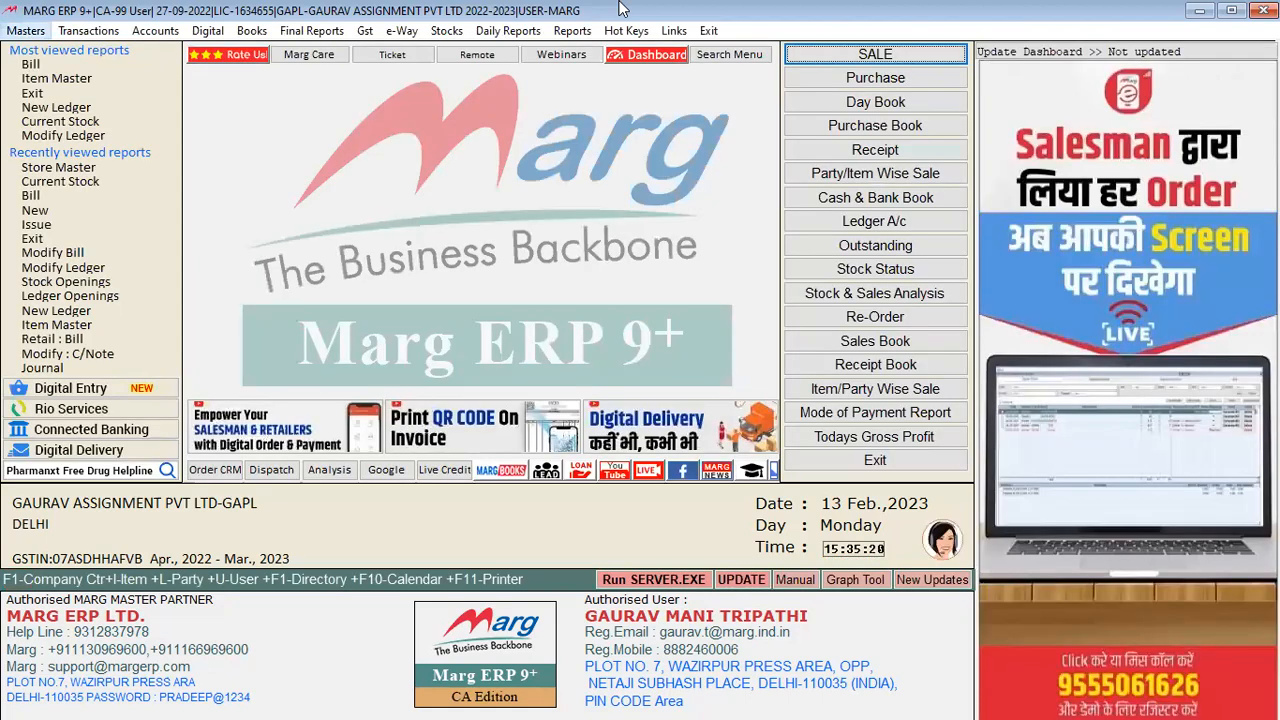
pyautogui.press('Down')
pyautogui.press('Down')
pyautogui.press('Down')
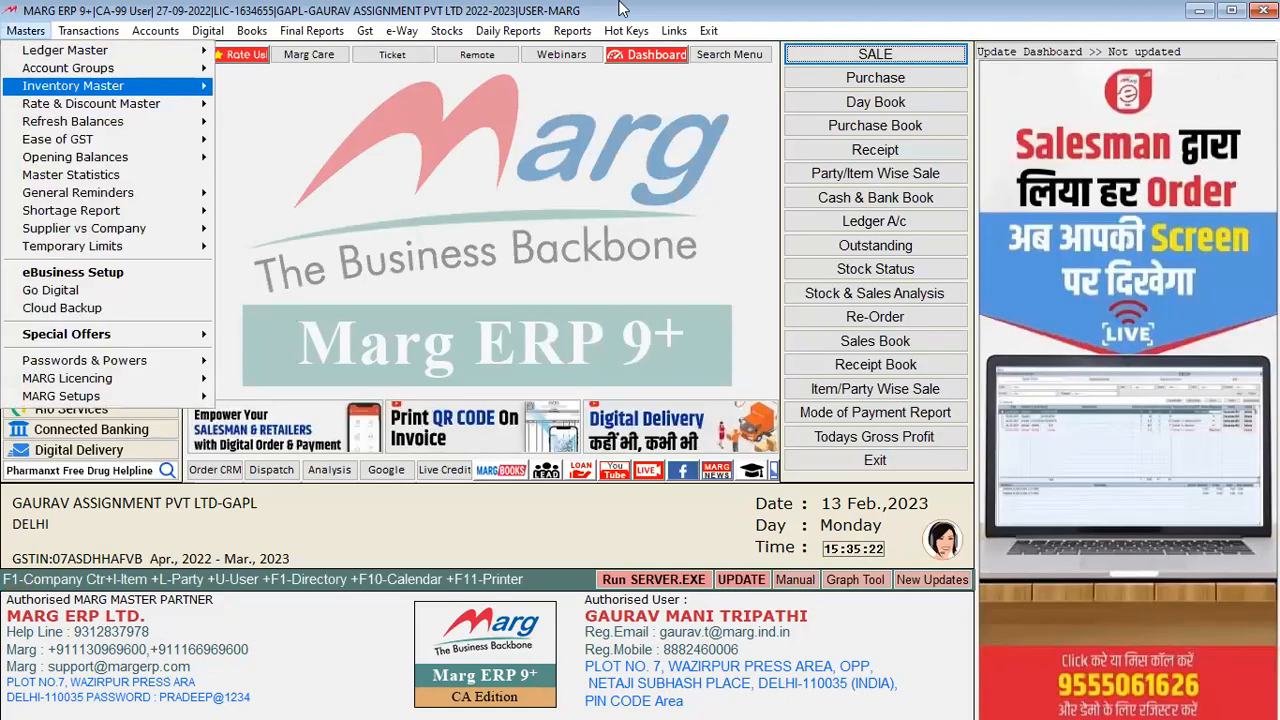
pyautogui.press('Right')
pyautogui.press('Down')
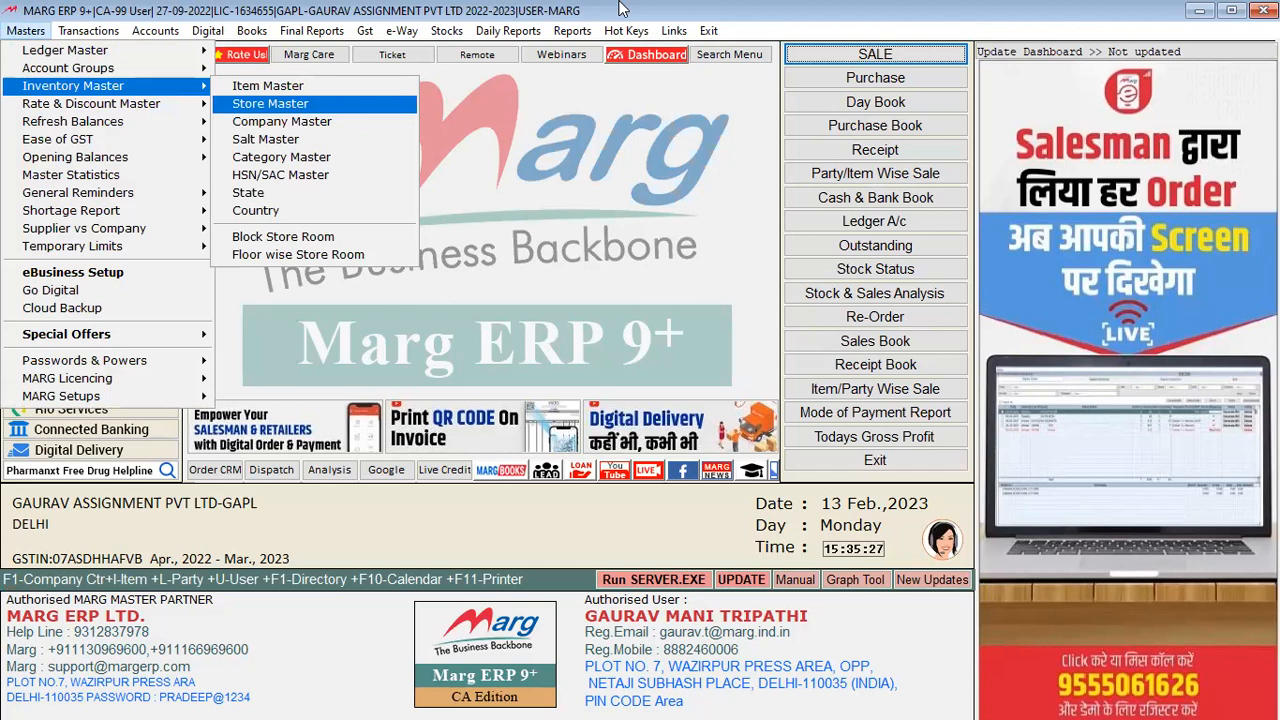
# Open the control room from the Marg setups and search all options for STORE
pyautogui.press('Left')
pyautogui.press('Up')
pyautogui.press('Up')
pyautogui.press('Down')
pyautogui.press('Down')
pyautogui.press('Up')
pyautogui.press('Down')
pyautogui.press('Down')
pyautogui.press('Down')
pyautogui.press('Down')
pyautogui.press('Down')
pyautogui.press('Down')
pyautogui.press('Down')
pyautogui.press('Down')
pyautogui.press('Down')
pyautogui.press('Down')
pyautogui.press('Down')
pyautogui.press('Down')
pyautogui.press('Down')
pyautogui.press('Down')
pyautogui.press('Down')
pyautogui.press('Down')
pyautogui.press('Down')
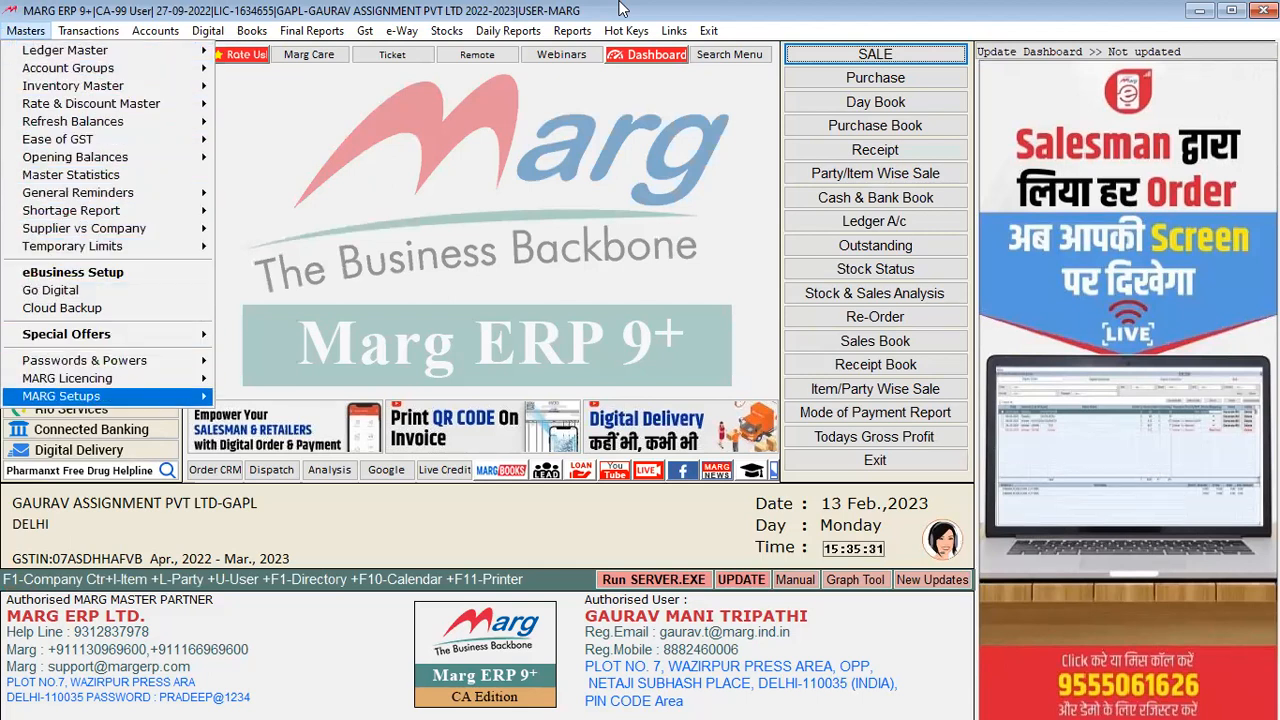
pyautogui.press('Return')
pyautogui.write('STO')
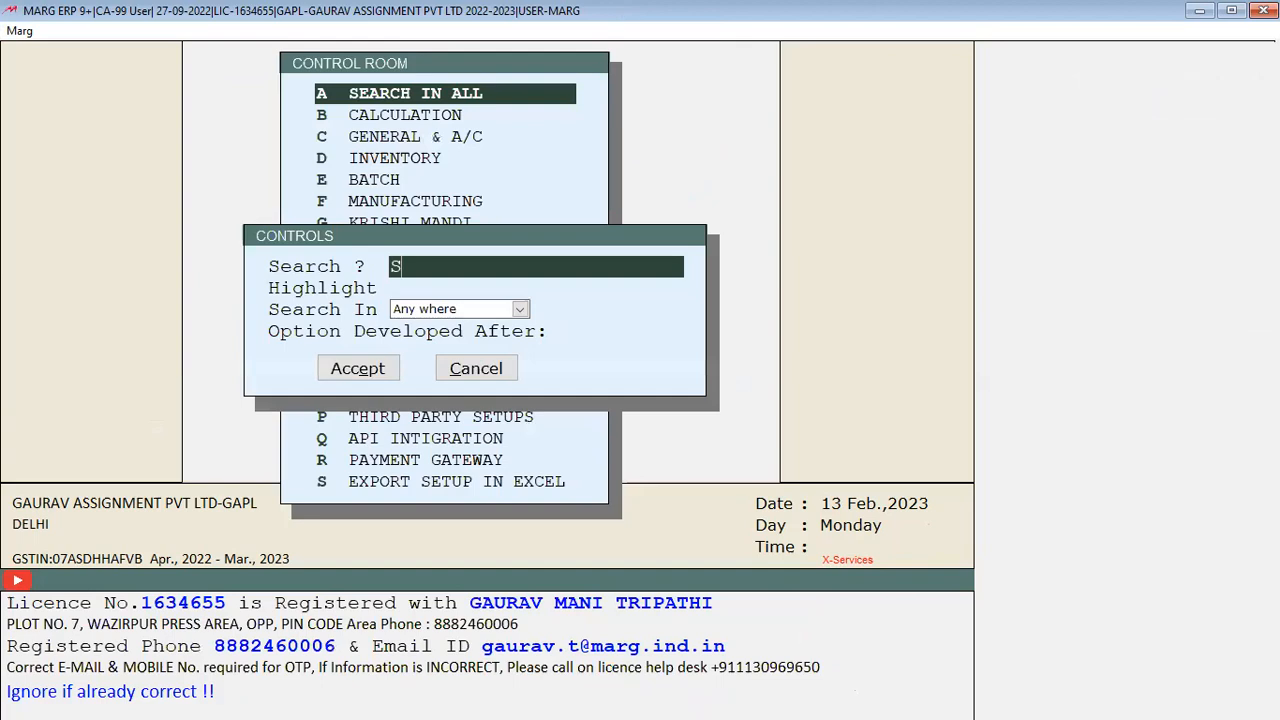
pyautogui.write('RE')
pyautogui.press('Return')
pyautogui.press('Return')
pyautogui.press('Return')
pyautogui.press('Return')
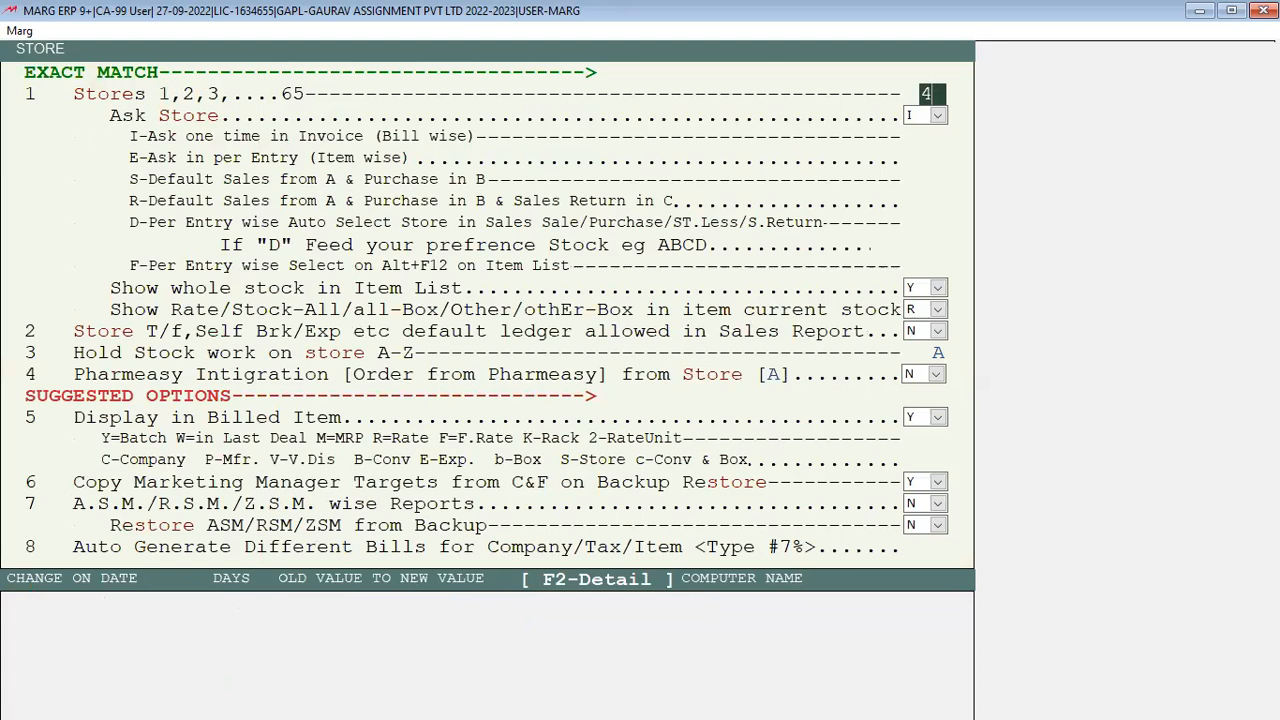
# Set the Stores 1,2,3,....65 control to 4, and save the changes with the requested file maintenance
pyautogui.press('Return')
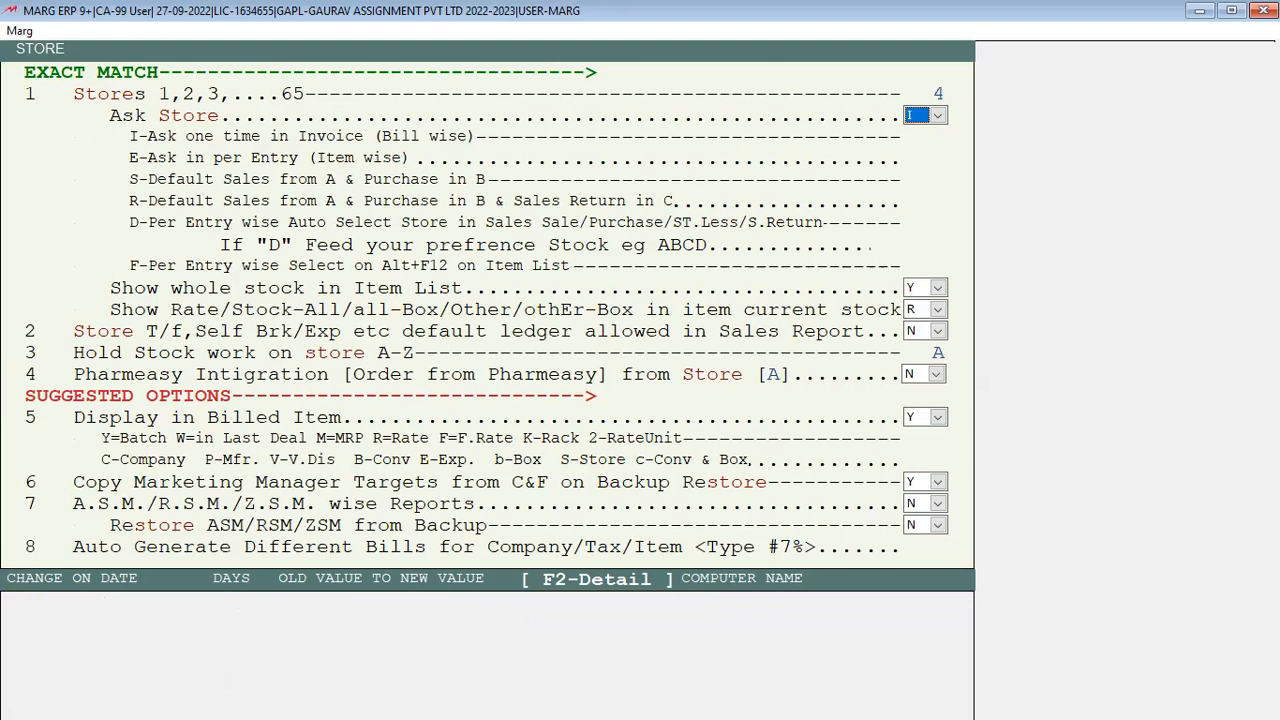
pyautogui.press('Escape')
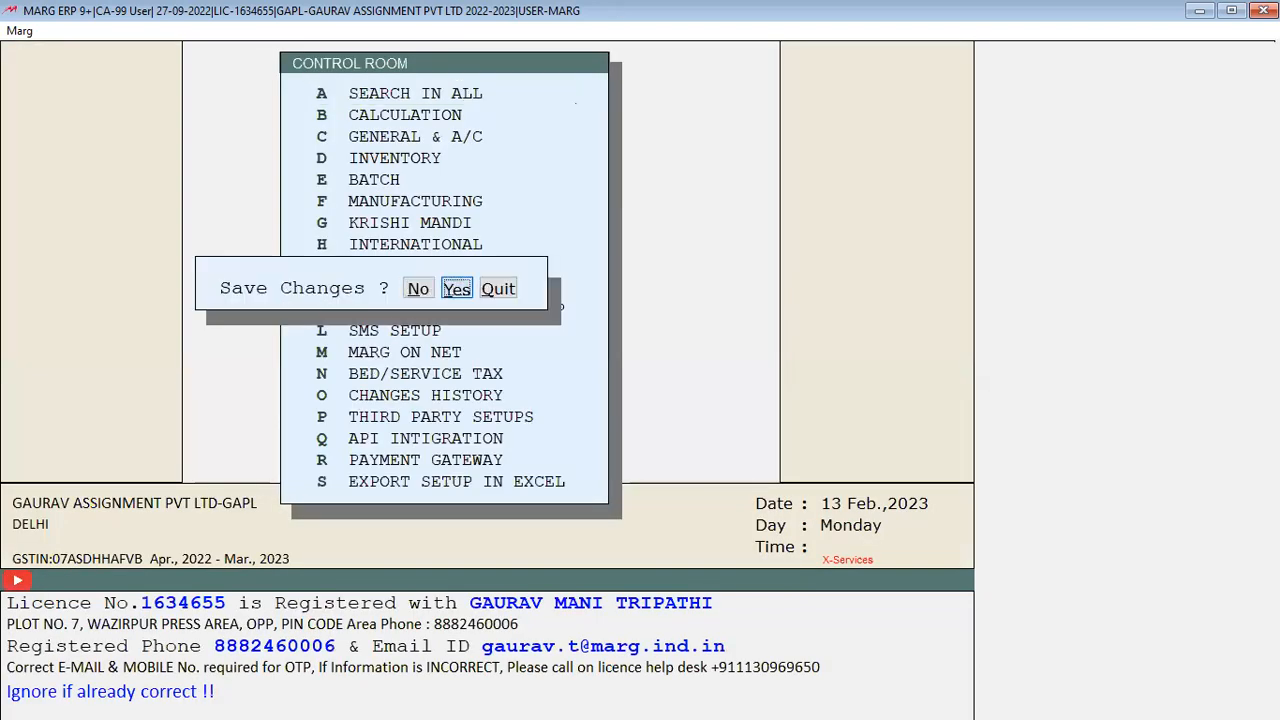
pyautogui.press('Return')
pyautogui.press('Return')
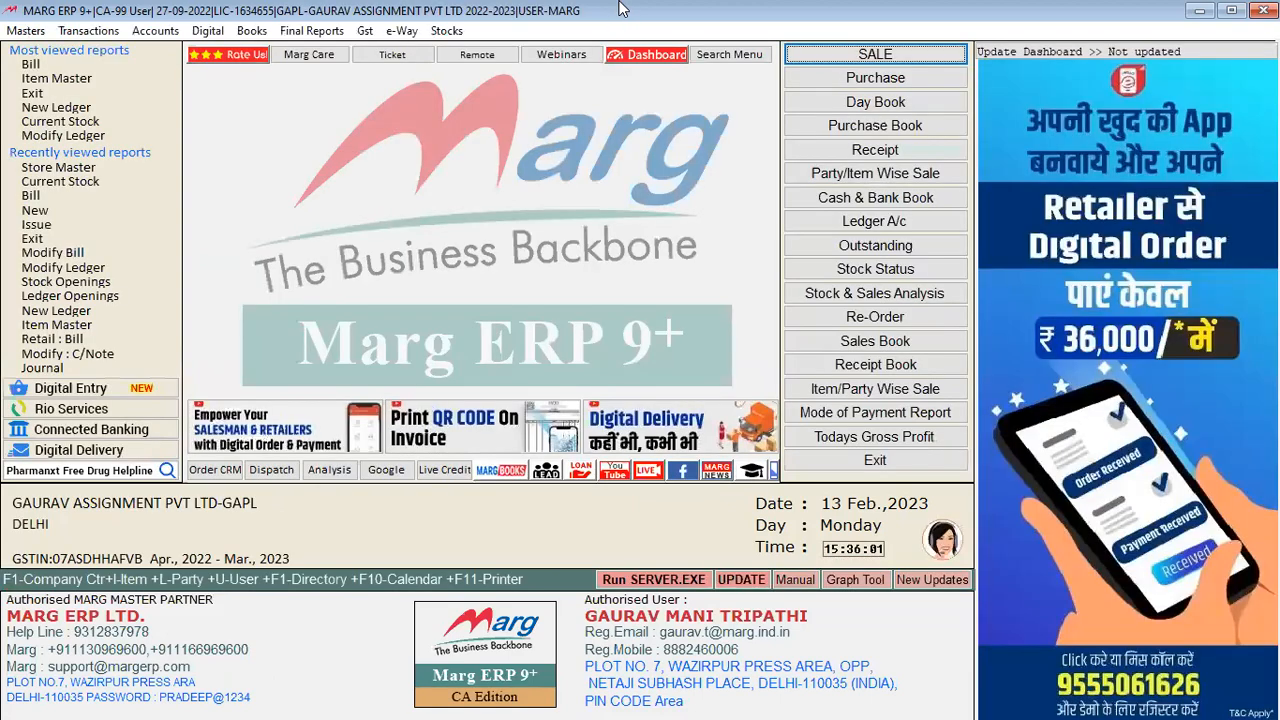
# Create a new store named A BLOCK in the Store Master, with no address entered
pyautogui.hotkey('alt', 'm')
pyautogui.press('Down')
pyautogui.press('Down')
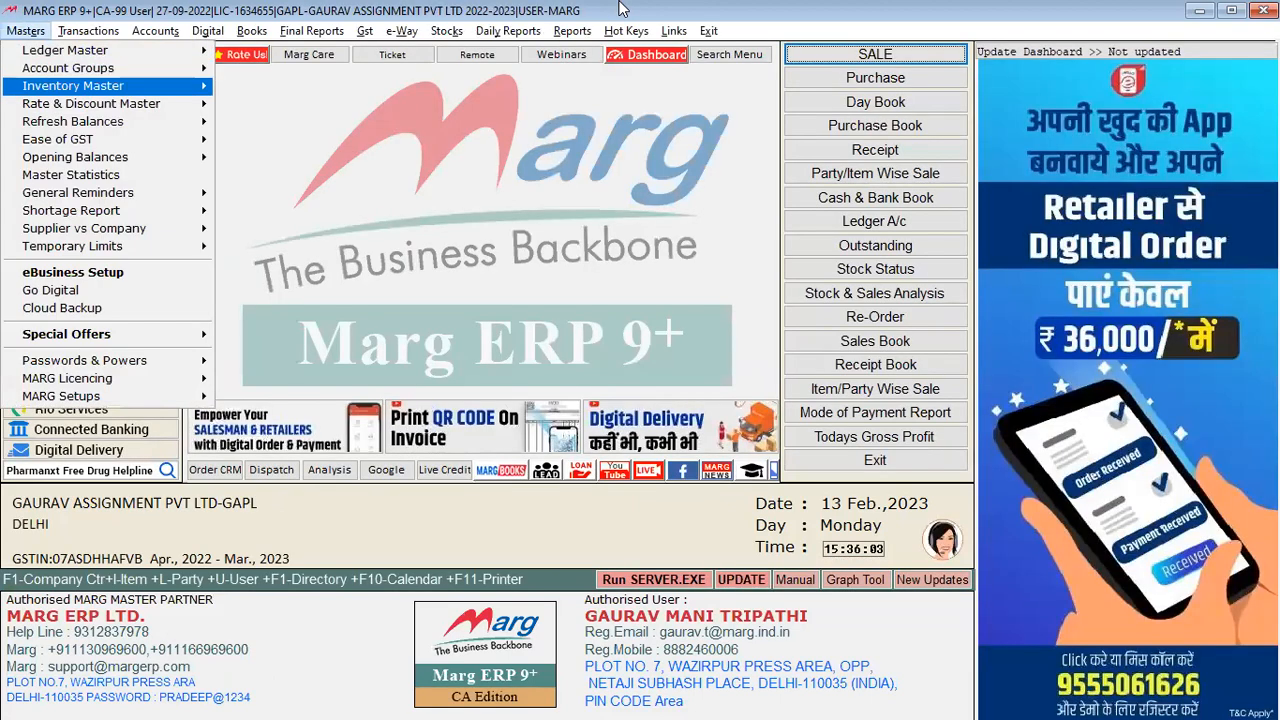
pyautogui.press('Right')
pyautogui.press('Down')
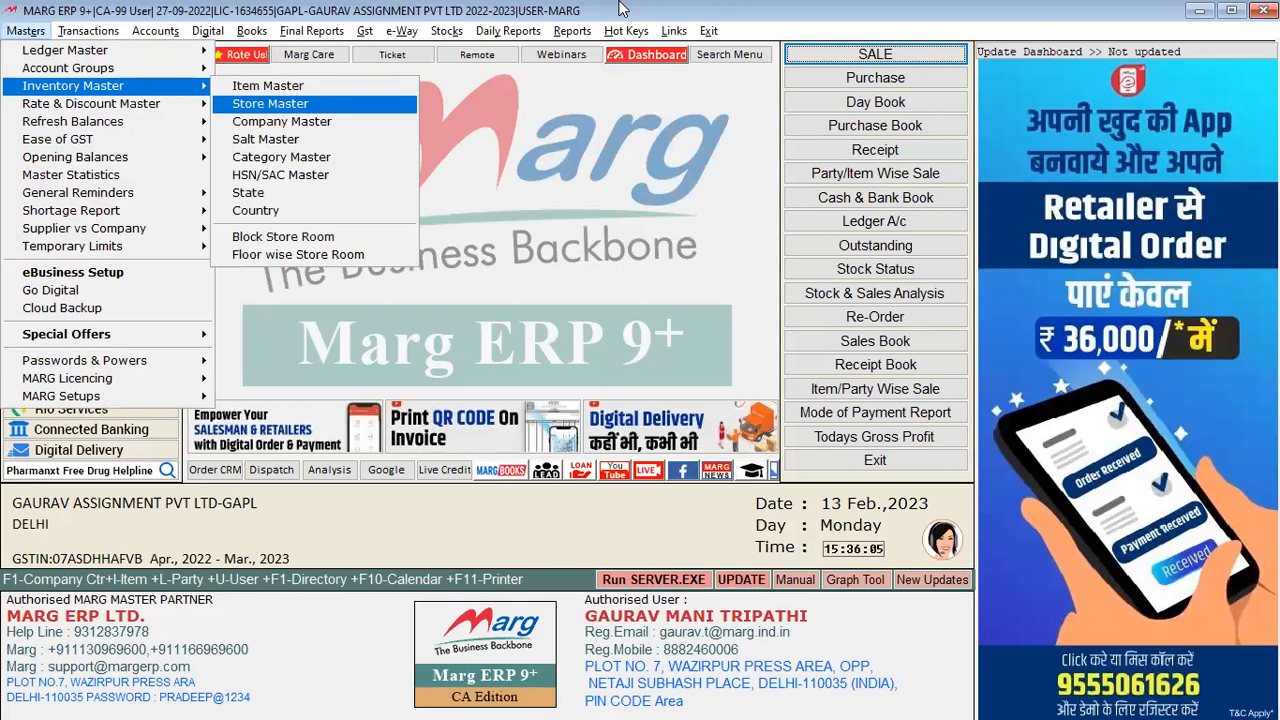
pyautogui.press('Return')
pyautogui.press('F2')
pyautogui.write('A BLOCK')
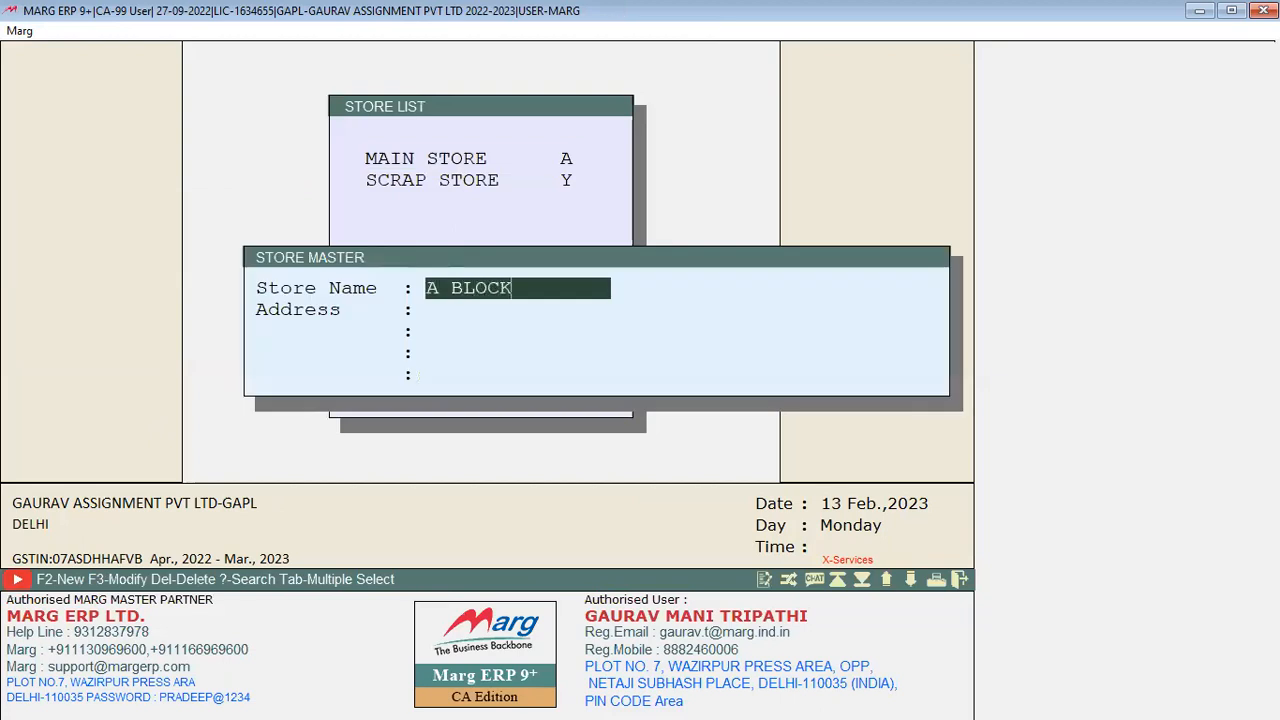
pyautogui.press('Return')
pyautogui.press('Return')
pyautogui.press('Return')
pyautogui.press('Return')
pyautogui.press('Return')
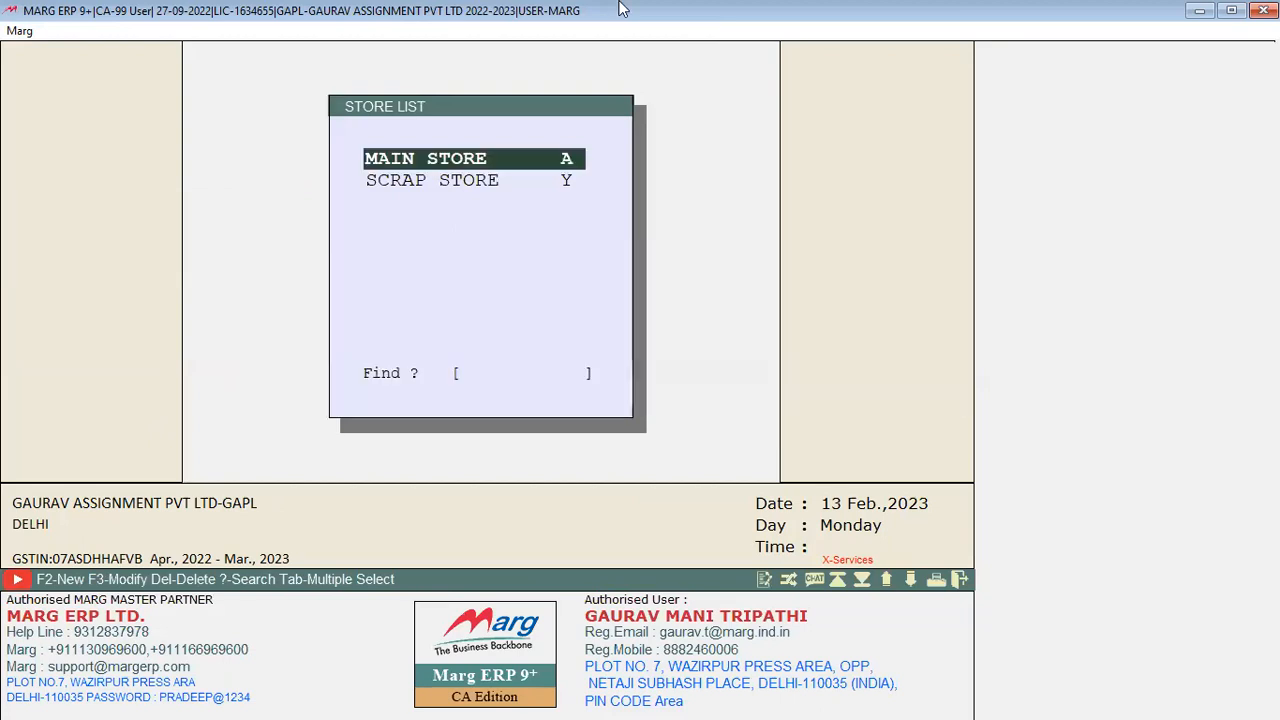
# Add a second store named B BLOCK to the store list, leaving its address lines blank
pyautogui.press('F2')
pyautogui.write('B BLOCK')
pyautogui.press('Return')
pyautogui.press('Return')
pyautogui.press('Return')
pyautogui.press('Return')
pyautogui.press('Return')
# Add a third store named C BLOCK to the store list, leaving its address lines blank
pyautogui.press('F2')
pyautogui.write('C N')
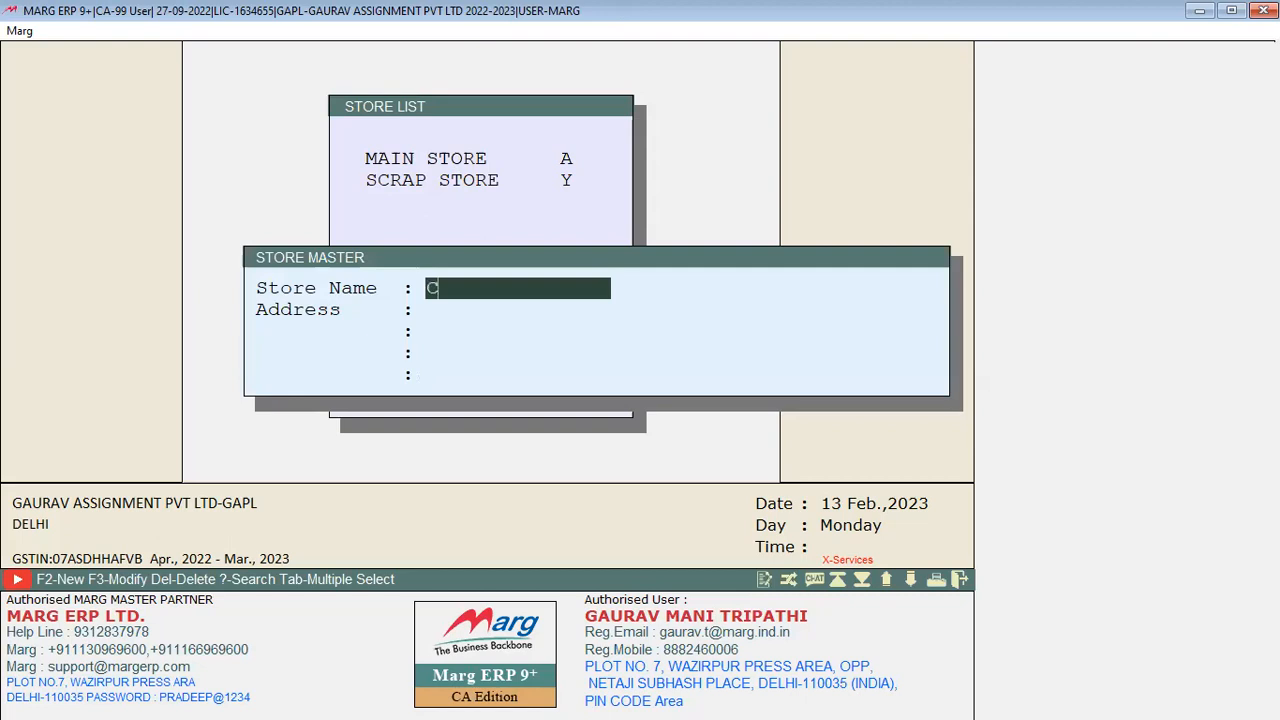
pyautogui.press('BackSpace')
pyautogui.write('BLOCK')
pyautogui.press('Return')
pyautogui.press('Return')
pyautogui.press('Return')
pyautogui.press('Return')
pyautogui.press('Return')
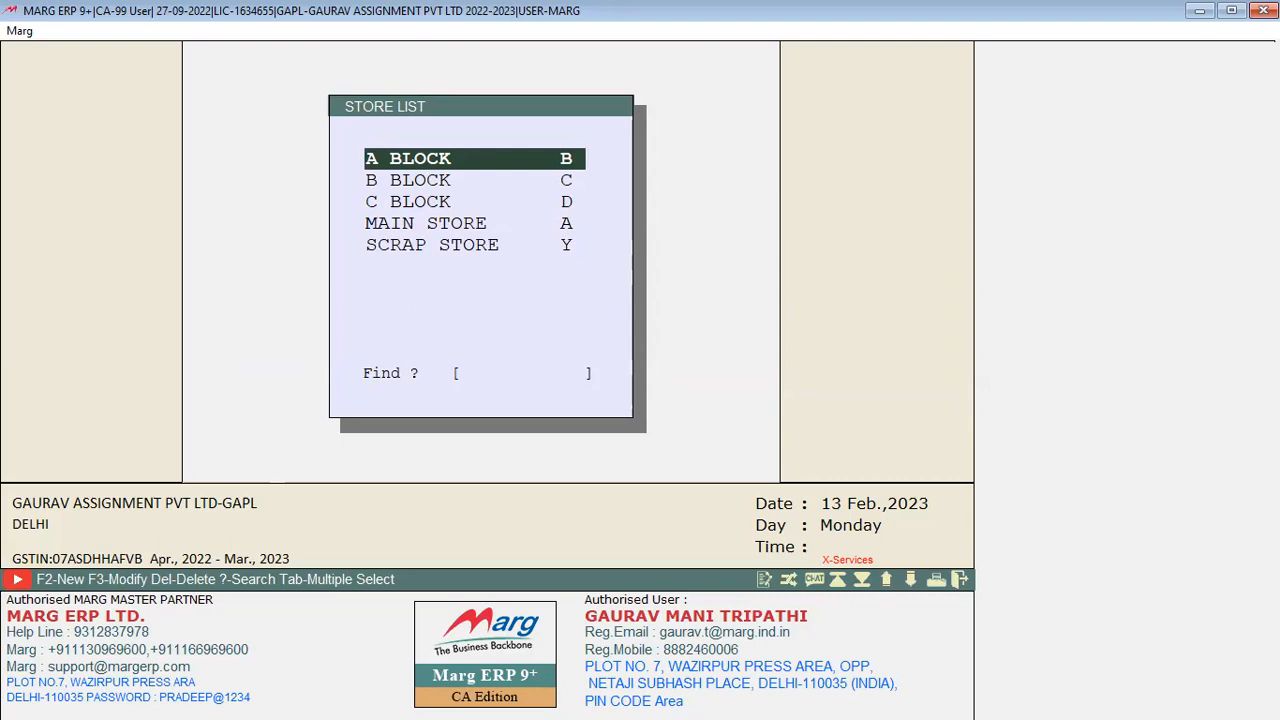
# Review the store list, reopening the Store Master to step through A BLOCK's name and address fields without editing them
pyautogui.click(508, 245)
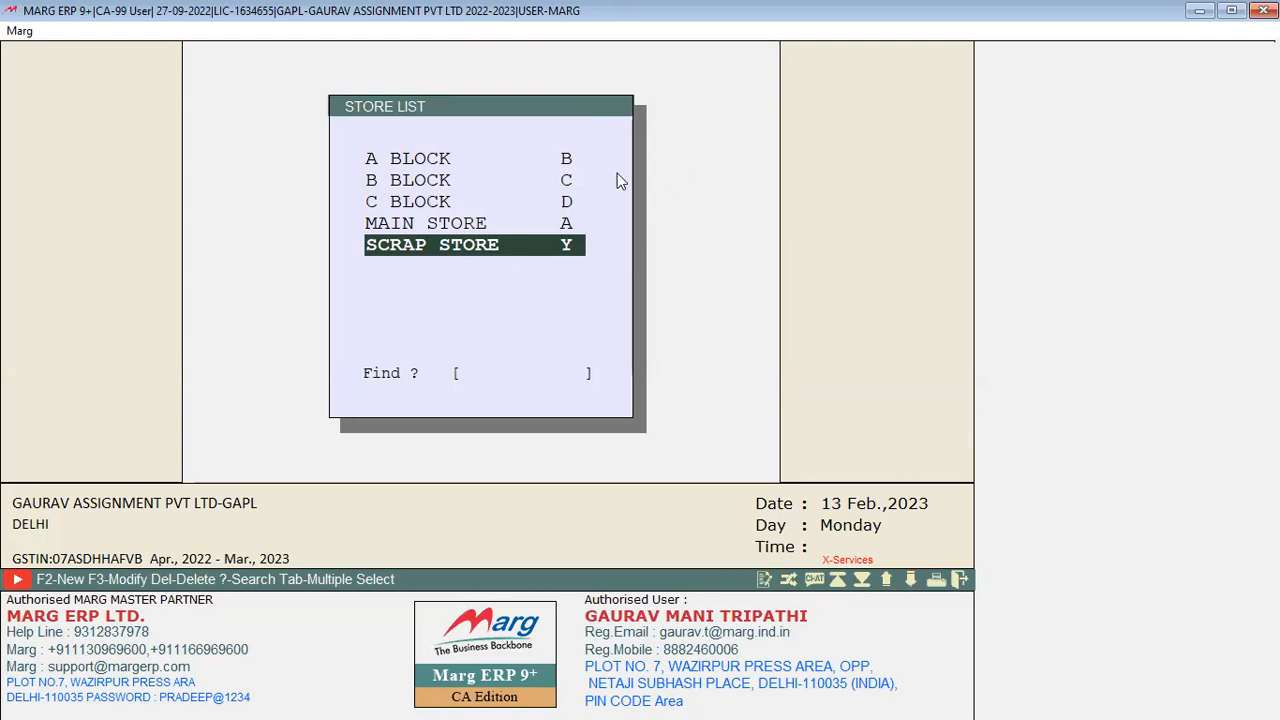
pyautogui.press('Up')
pyautogui.press('Up')
pyautogui.press('Return')
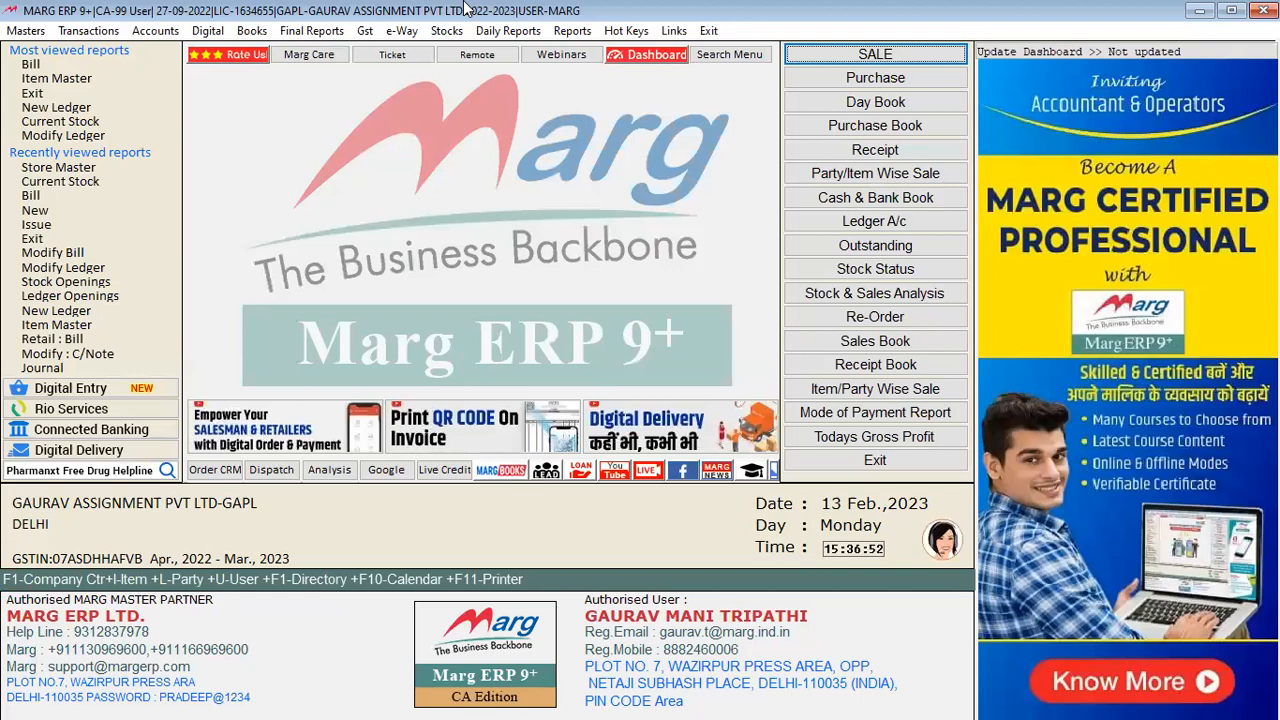
pyautogui.hotkey('alt', 'm')
pyautogui.press('Down')
pyautogui.press('Down')
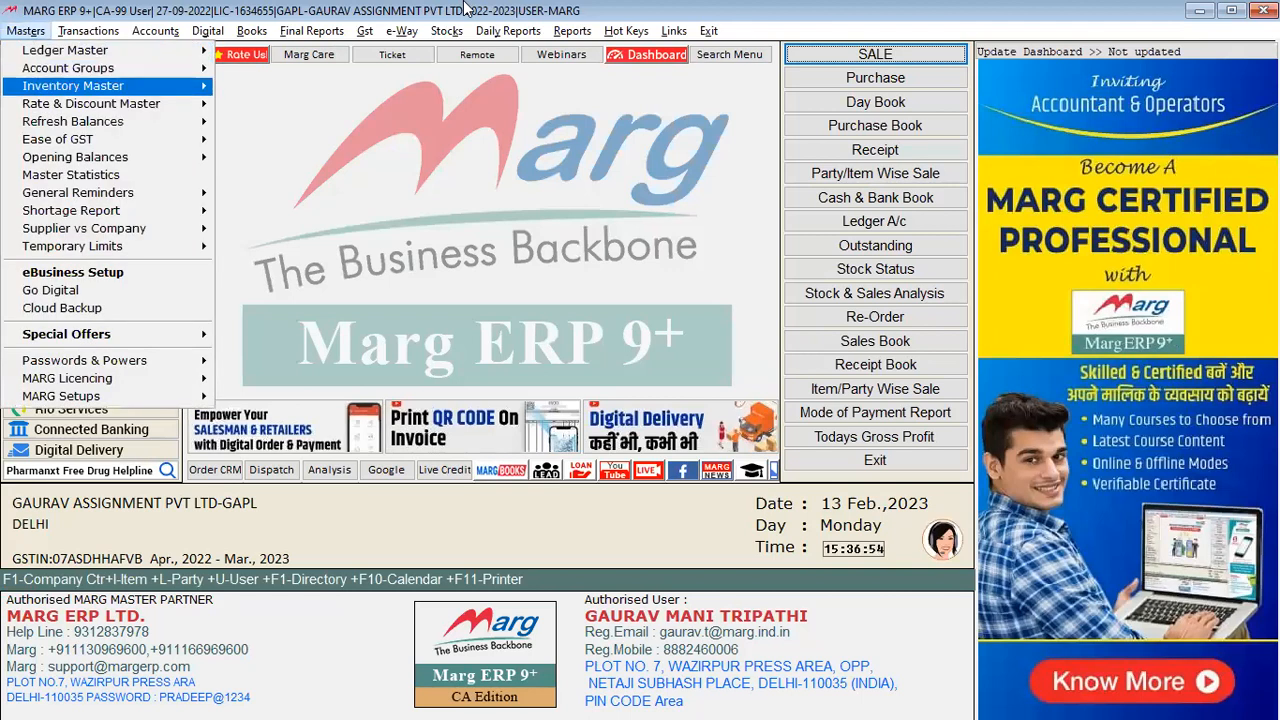
pyautogui.press('Right')
pyautogui.press('Down')
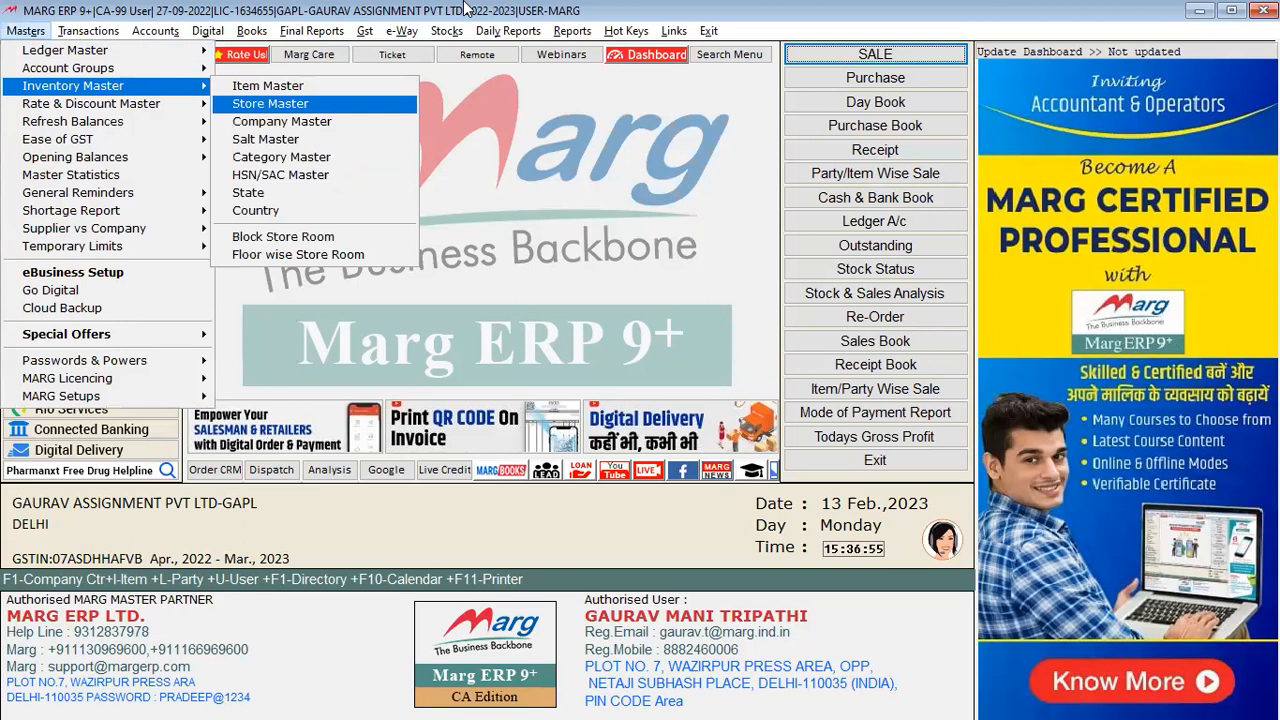
pyautogui.press('Return')
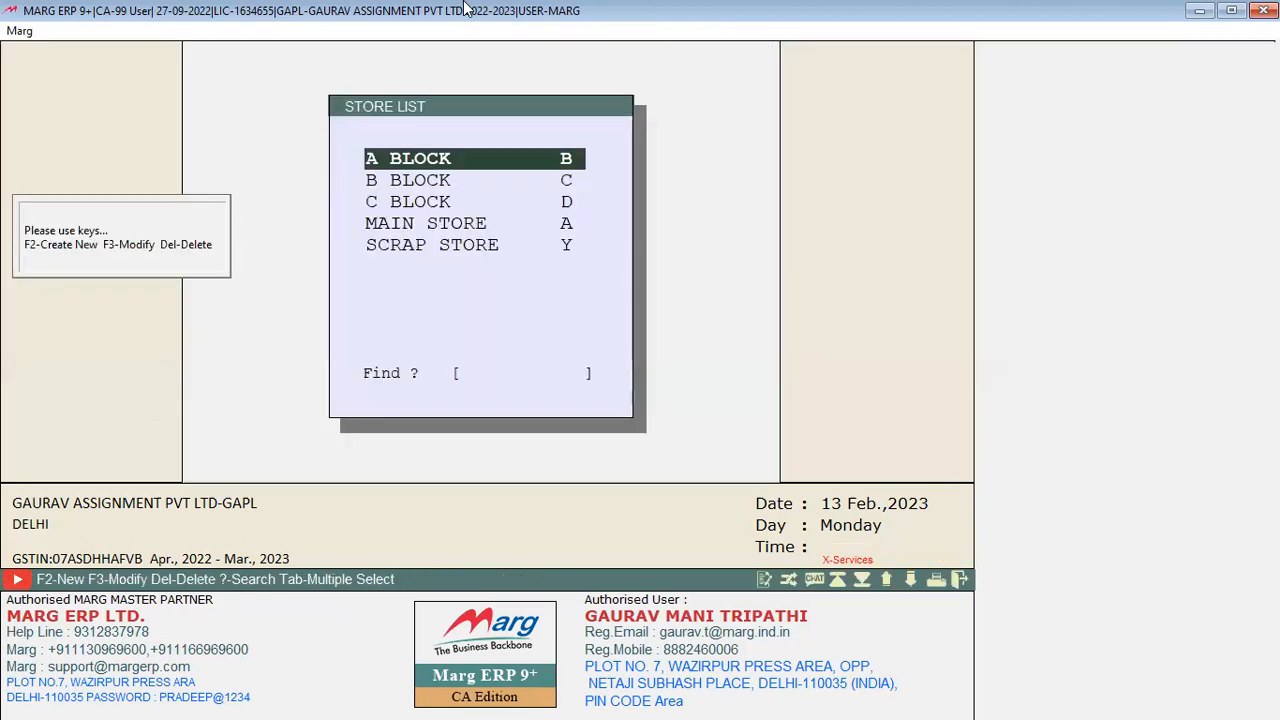
pyautogui.press('Return')
pyautogui.press('Return')
pyautogui.press('Return')
pyautogui.press('Return')
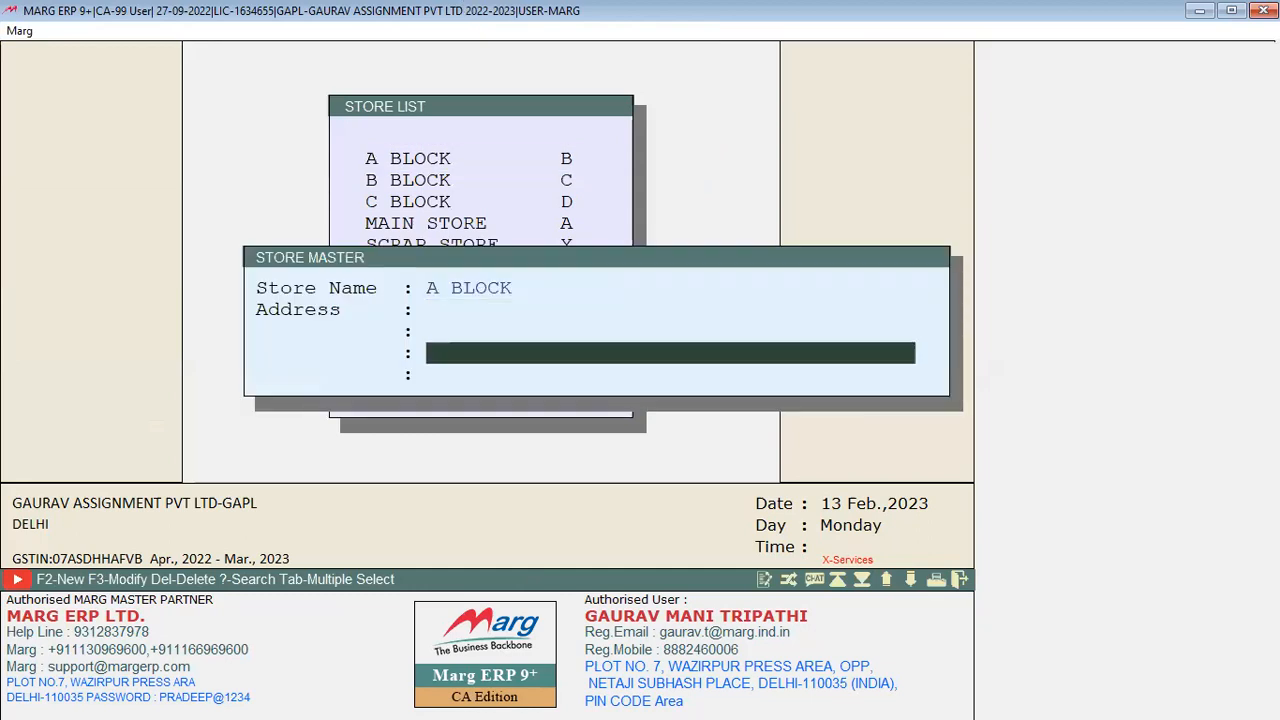
pyautogui.press('Return')
pyautogui.press('Return')
# Delete the C BLOCK store from the store list and confirm the deletion
pyautogui.press('Down')
pyautogui.press('Down')
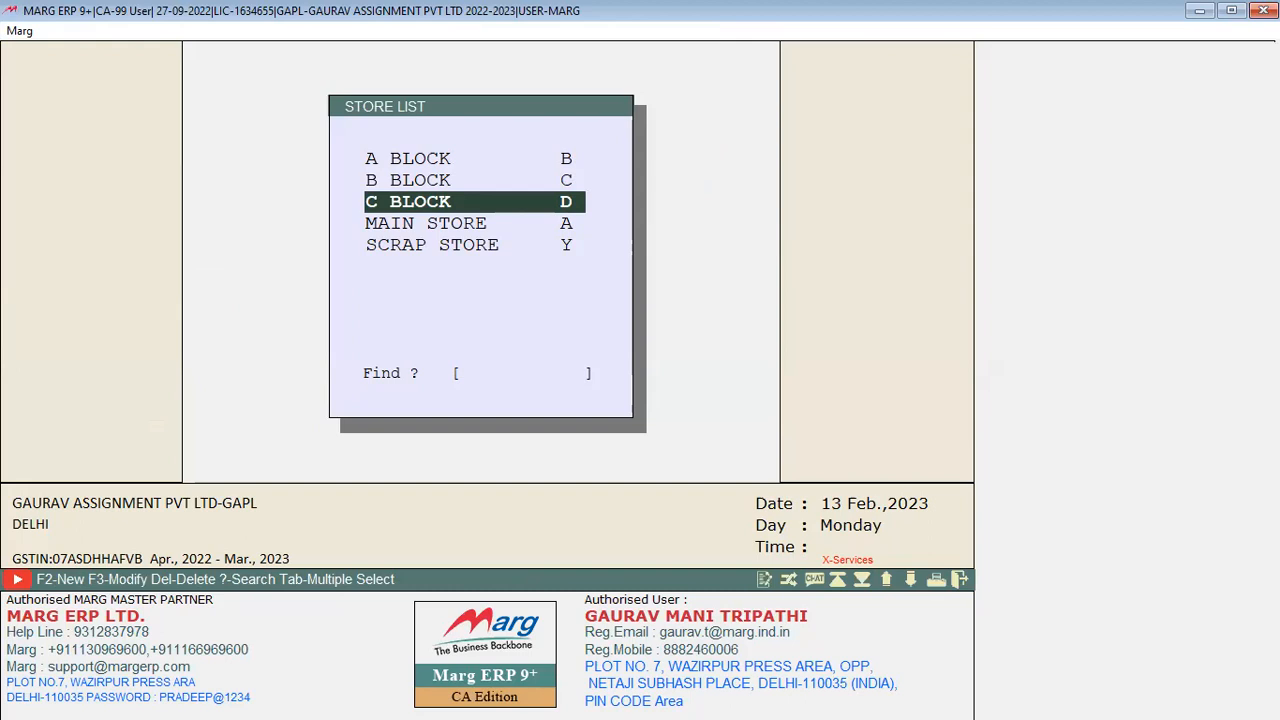
pyautogui.press('Delete')
pyautogui.press('Left')
pyautogui.press('Return')
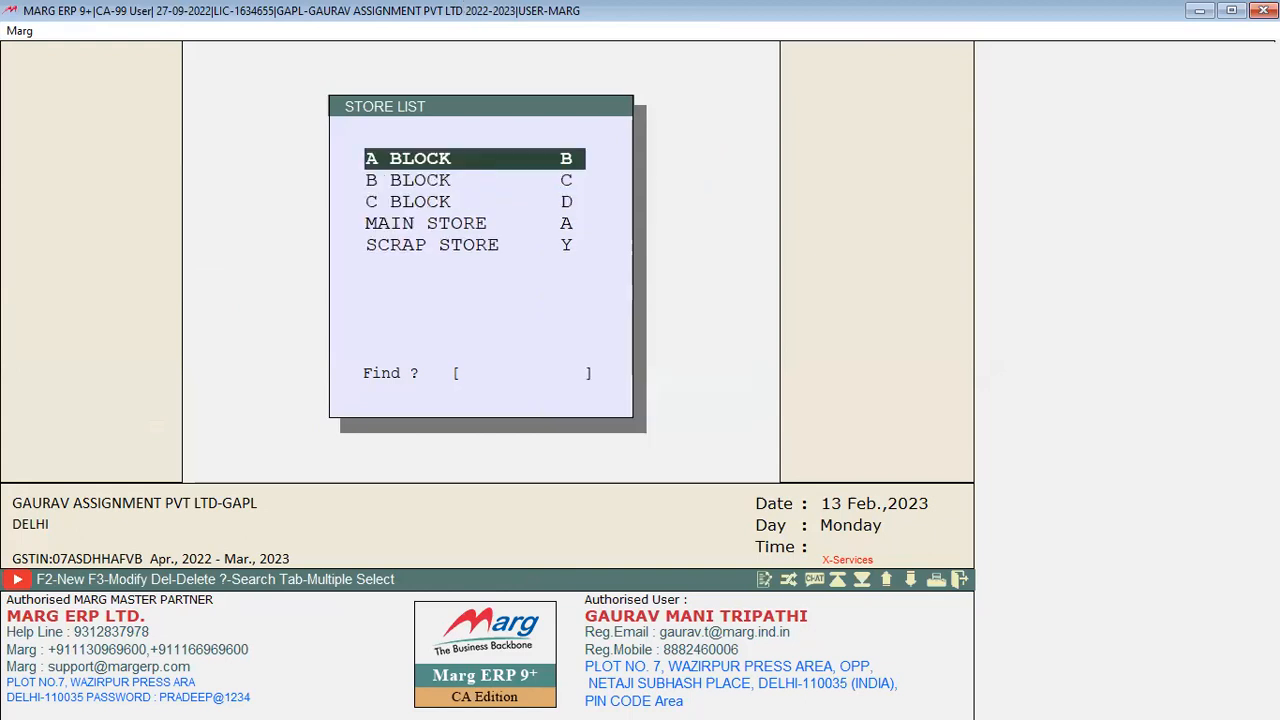
# Reopen the Store Master to check the store list after the deletion, and leave the list
pyautogui.press('Escape')
pyautogui.press('alt')
pyautogui.press('Down')
pyautogui.press('Down')
pyautogui.press('Down')
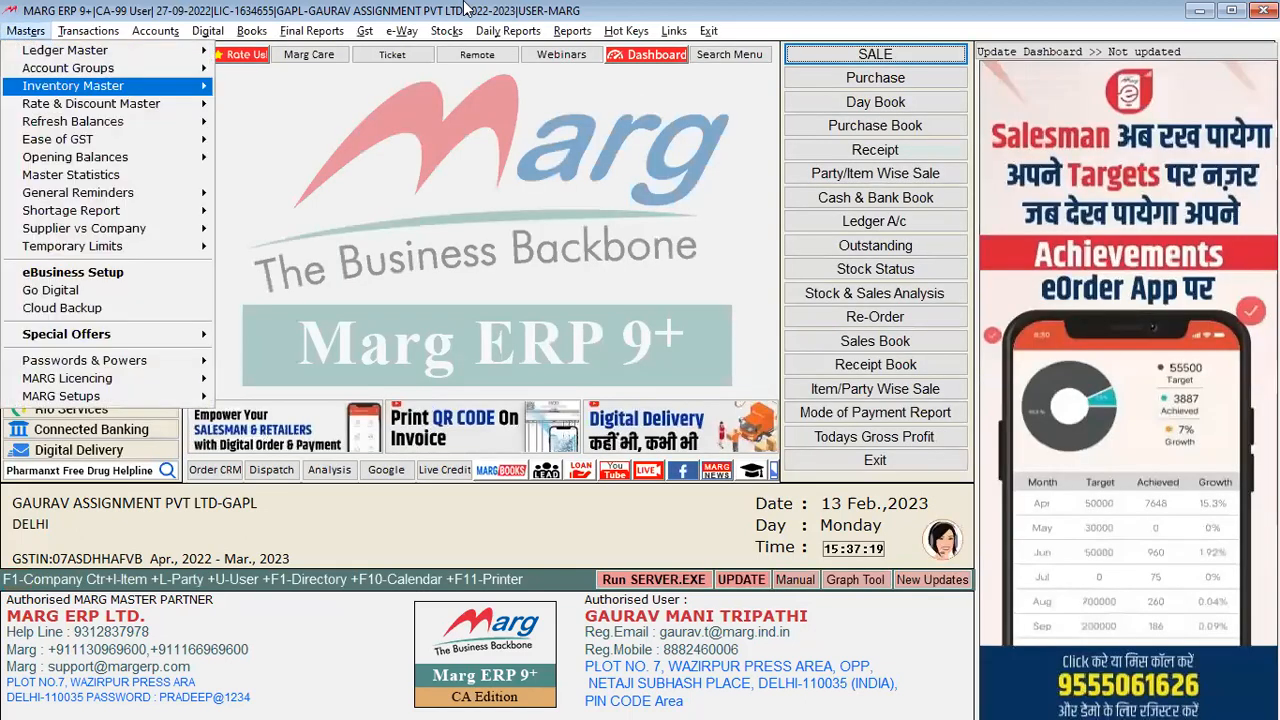
pyautogui.press('Right')
pyautogui.press('Down')
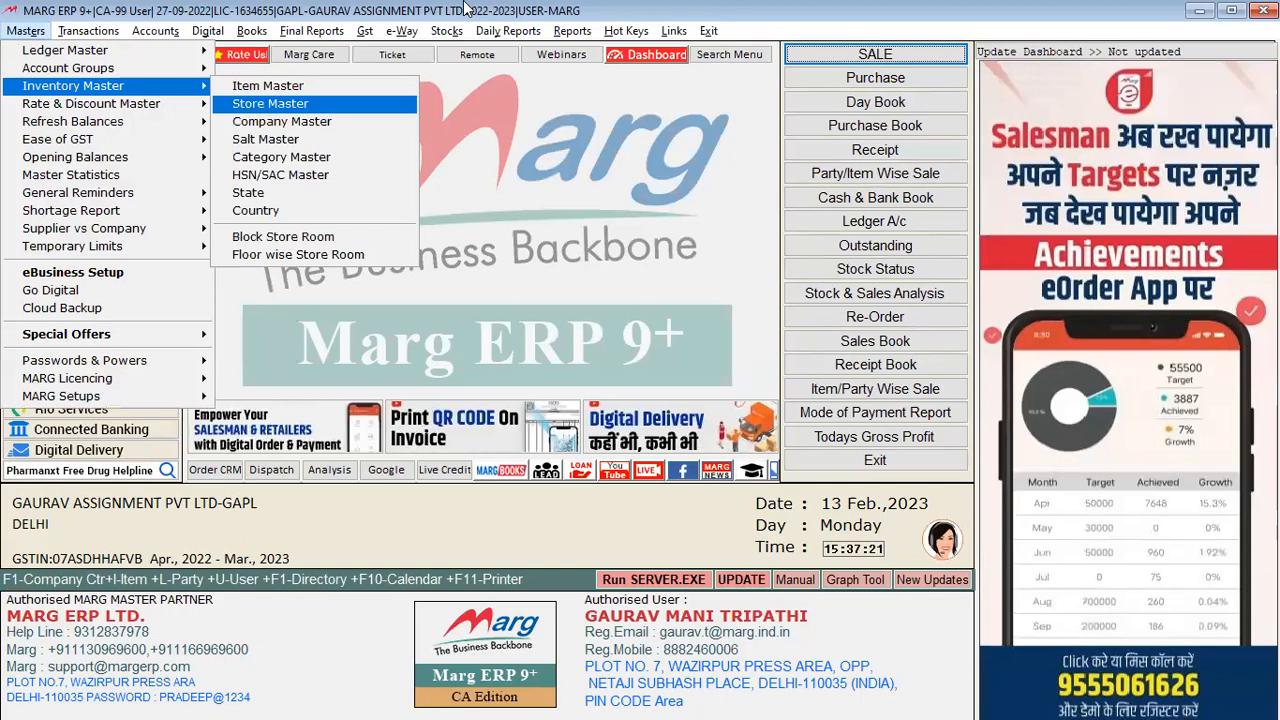
pyautogui.press('Return')
pyautogui.press('Up')
pyautogui.press('Up')
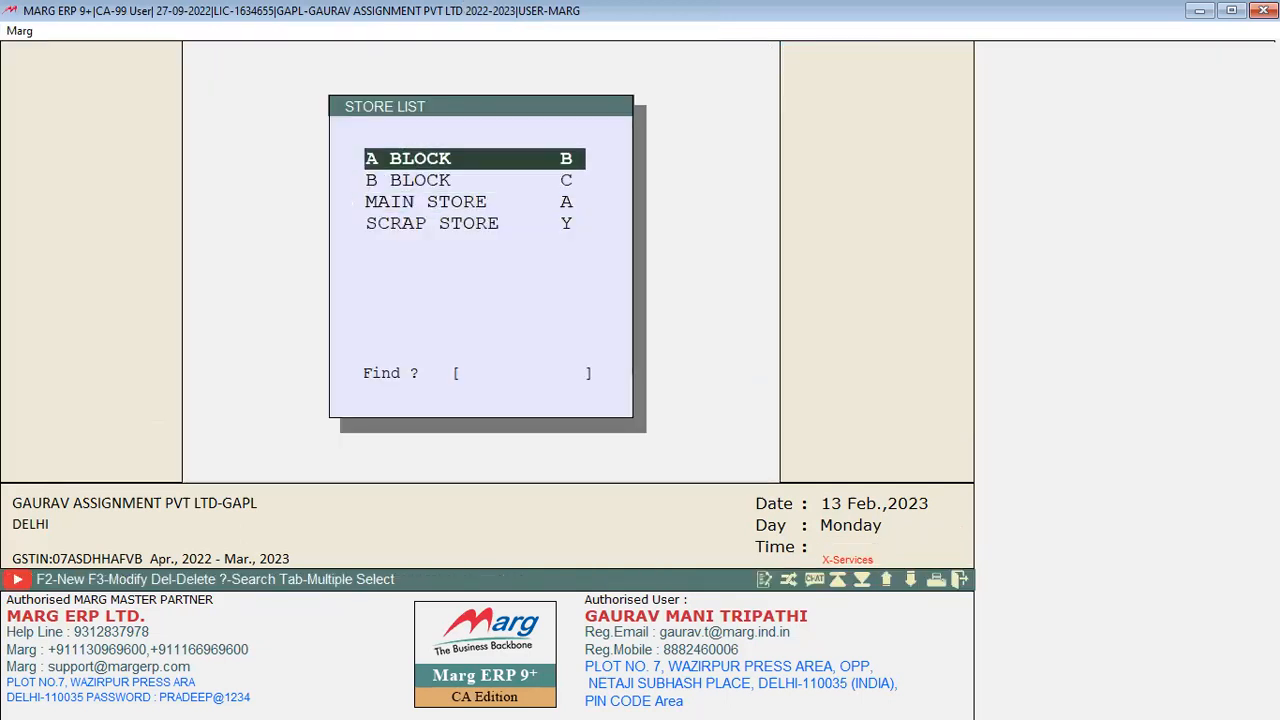
pyautogui.press('Escape')
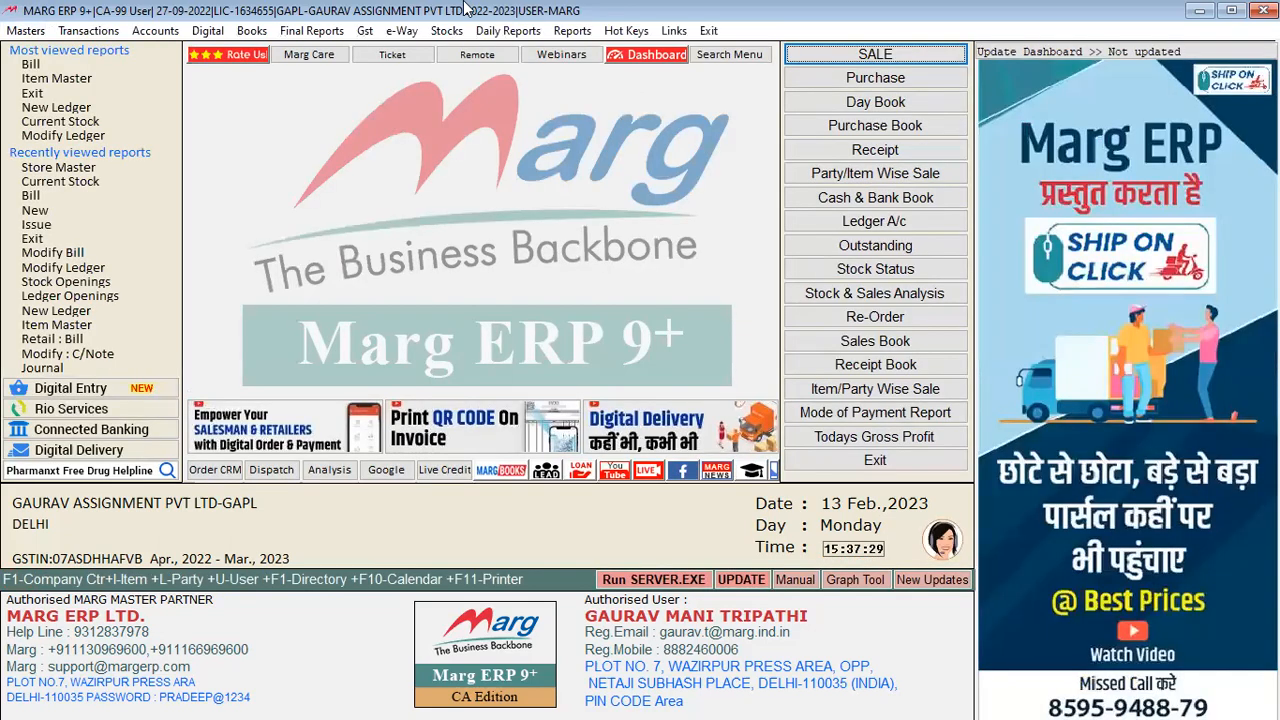
pyautogui.press('alt')
pyautogui.press('Down')
pyautogui.press('Down')
pyautogui.press('Down')
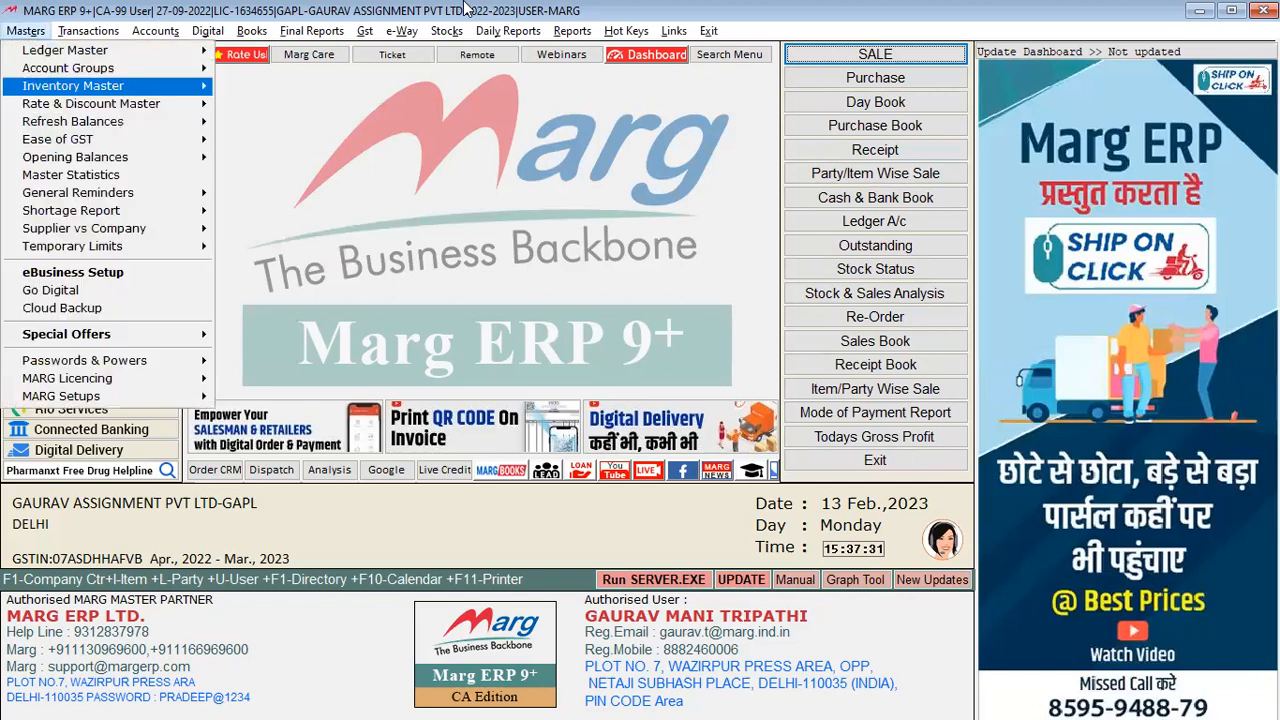
pyautogui.press('Right')
pyautogui.press('Down')
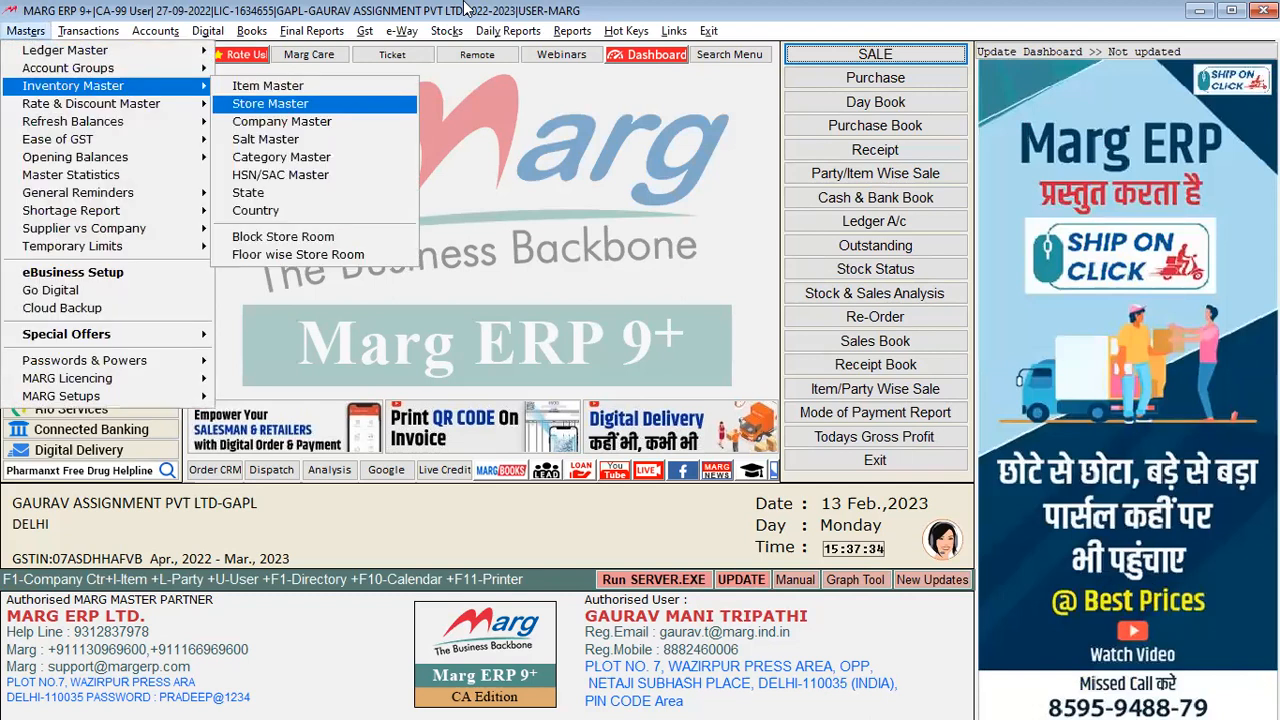
pyautogui.press('Return')
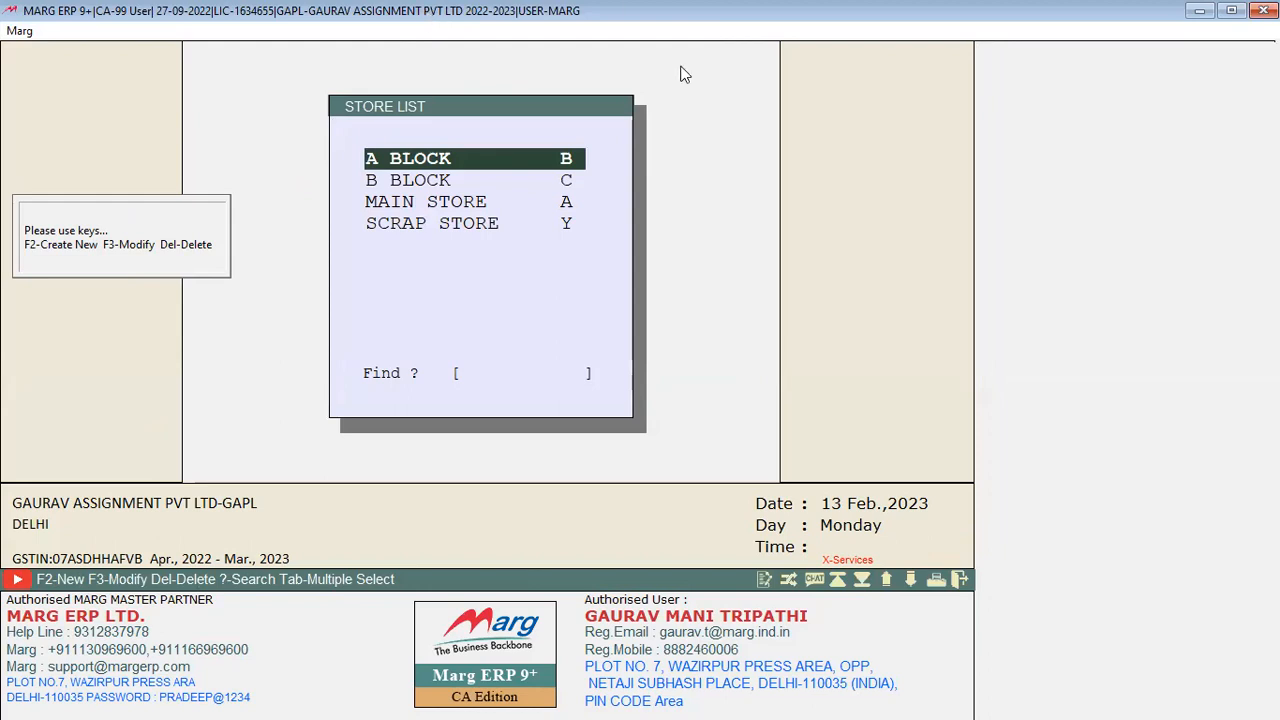
pyautogui.press('Escape')
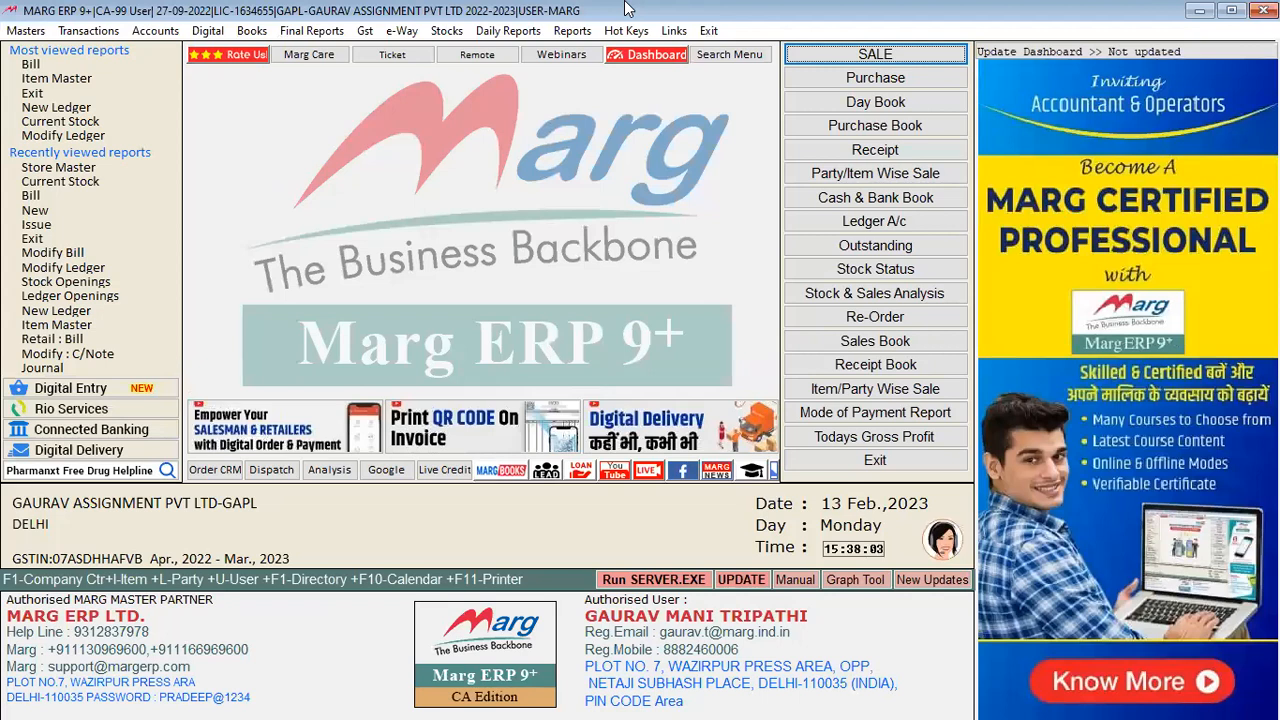
# Start a new purchase bill dated 13-02-2023
pyautogui.hotkey('alt', 't')
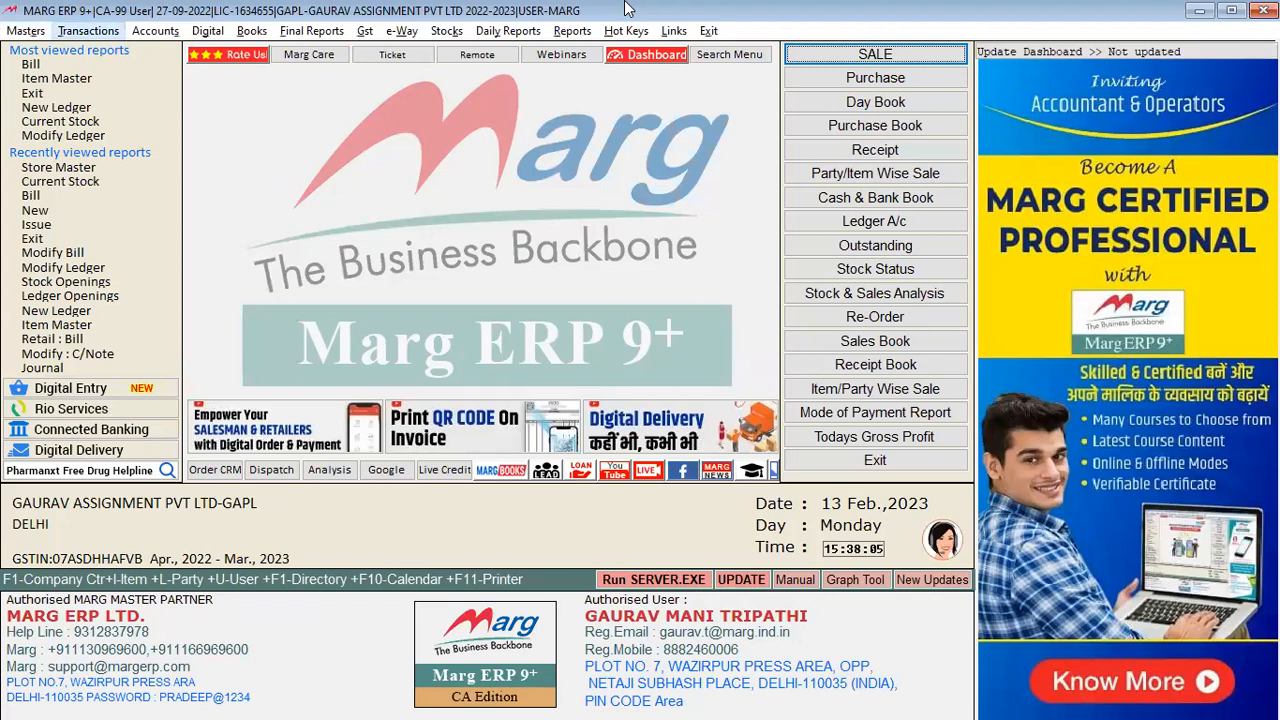
pyautogui.press('Down')
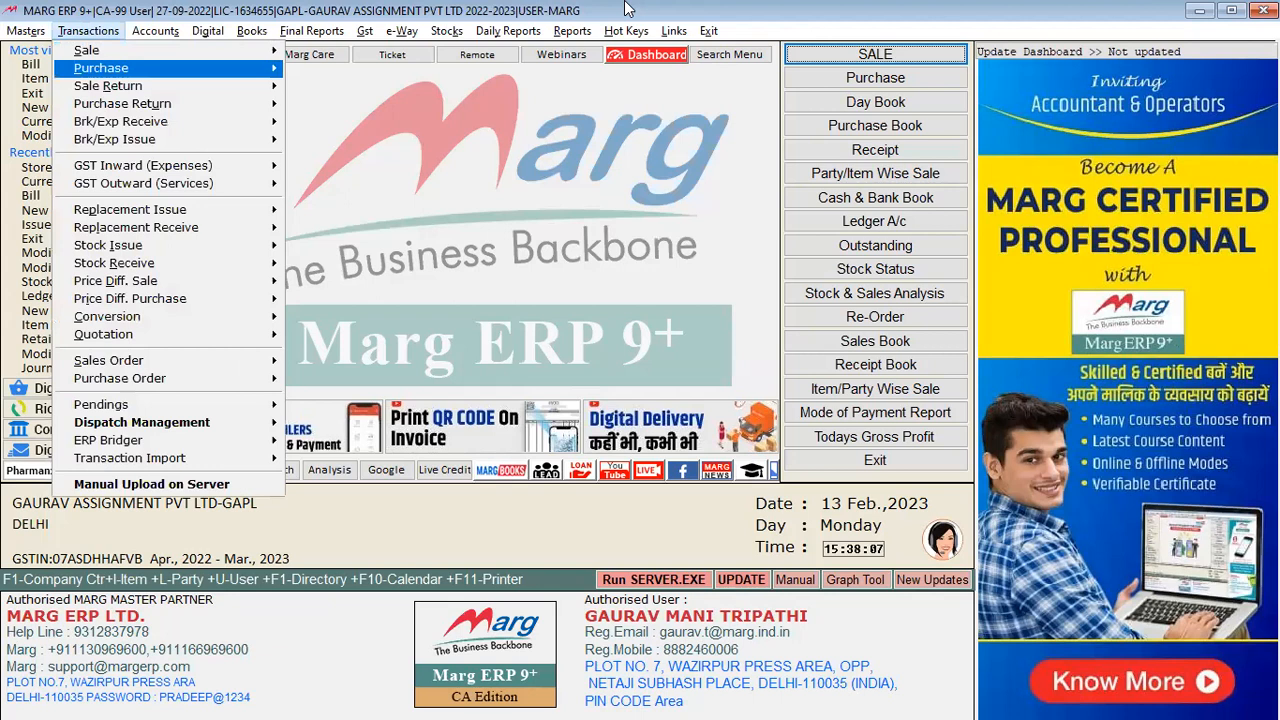
pyautogui.press('Right')
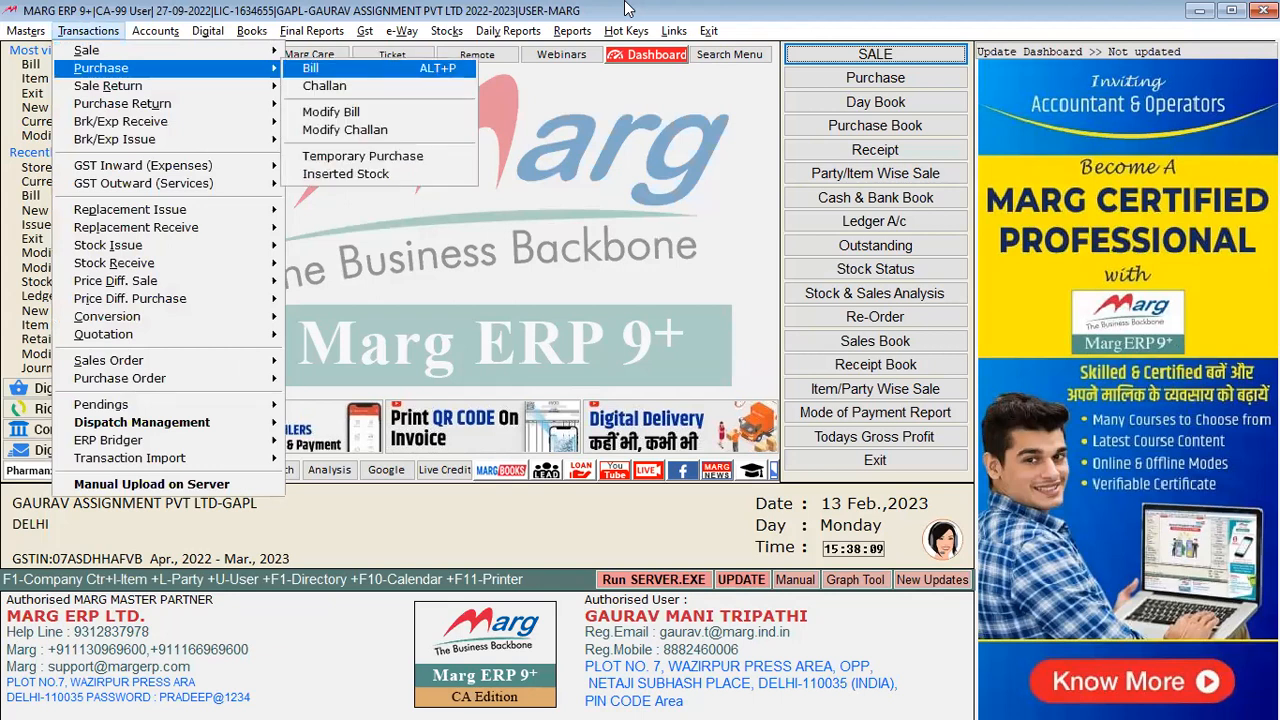
pyautogui.press('Return')
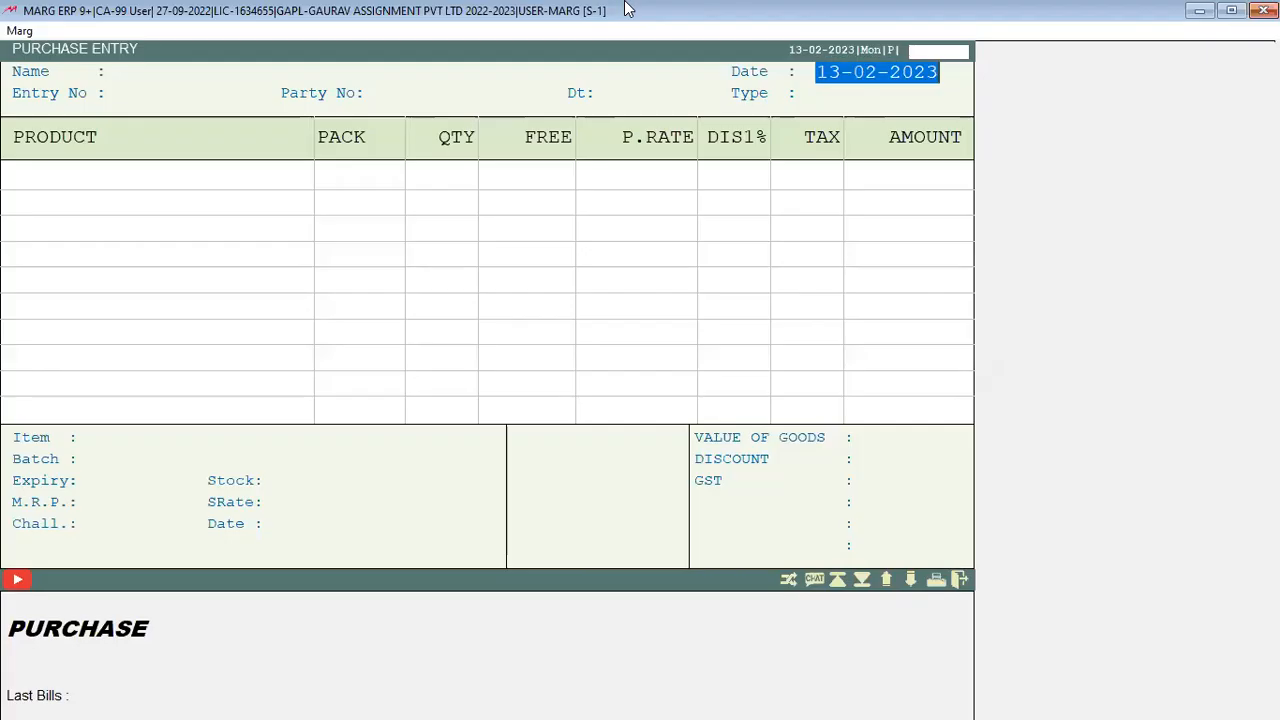
pyautogui.press('Return')
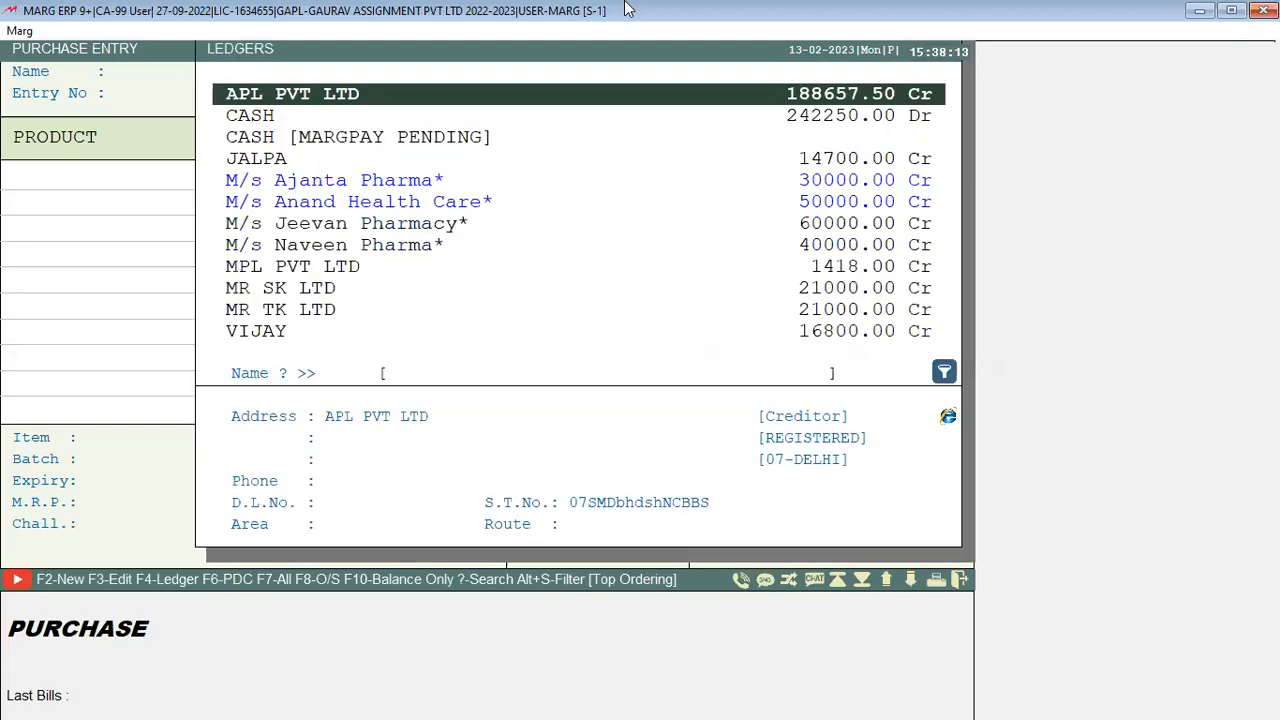
pyautogui.press('Return')
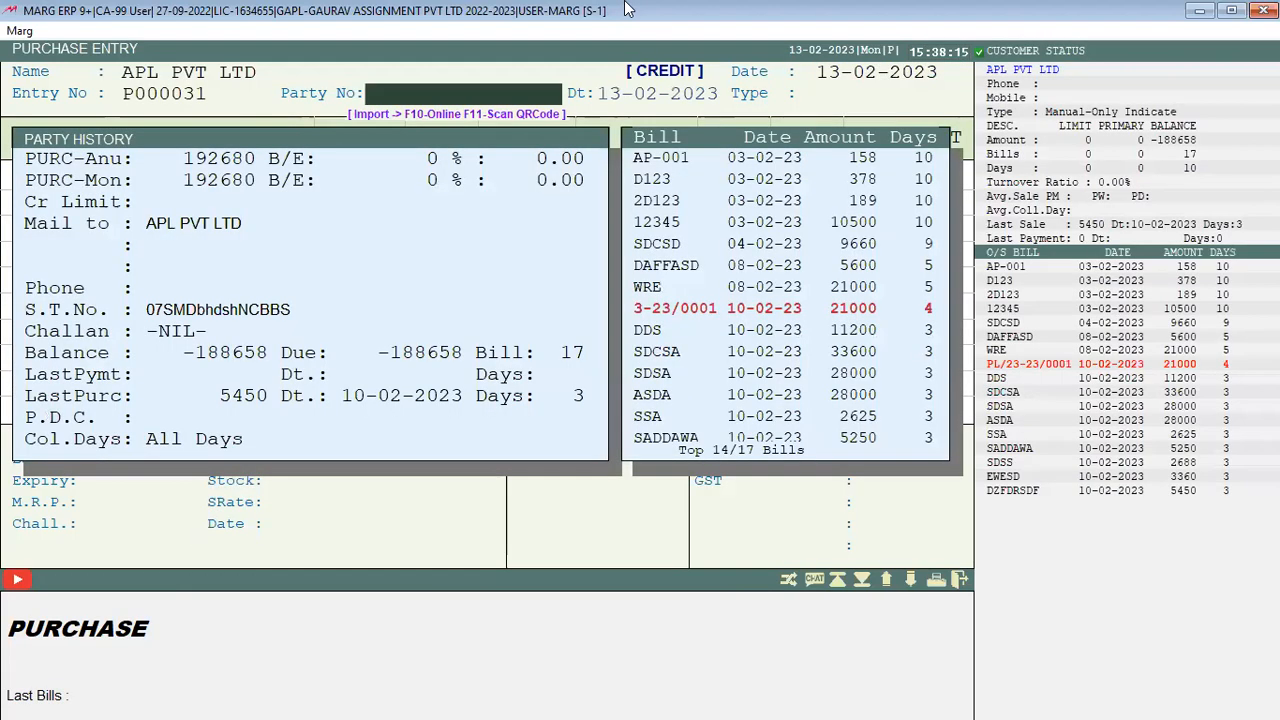
pyautogui.write('A12345566')
pyautogui.press('Return')
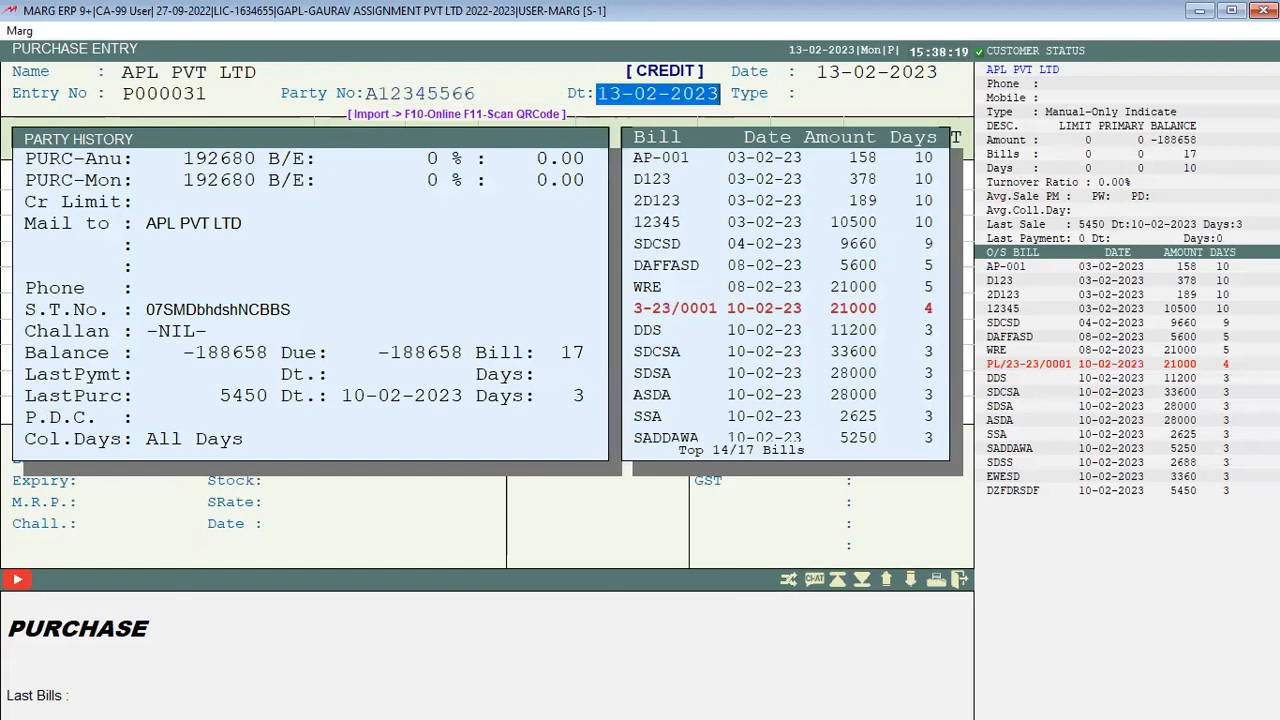
pyautogui.press('Return')
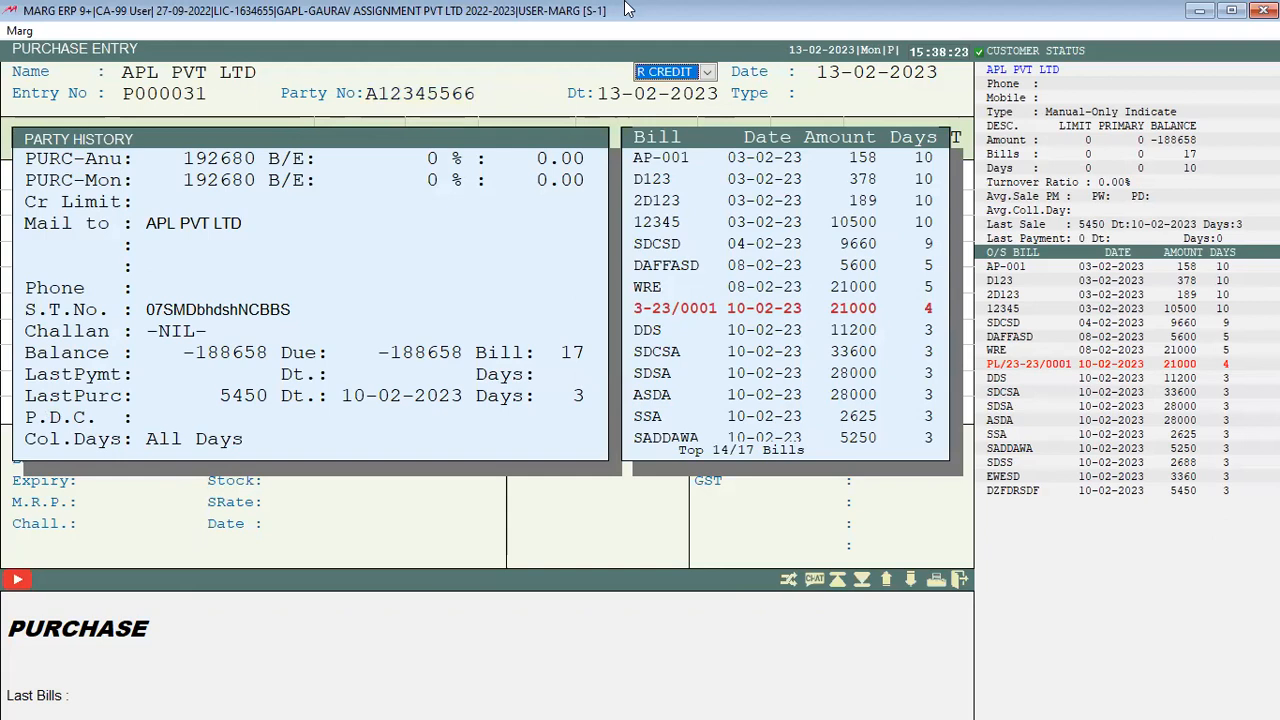
pyautogui.press('Return')
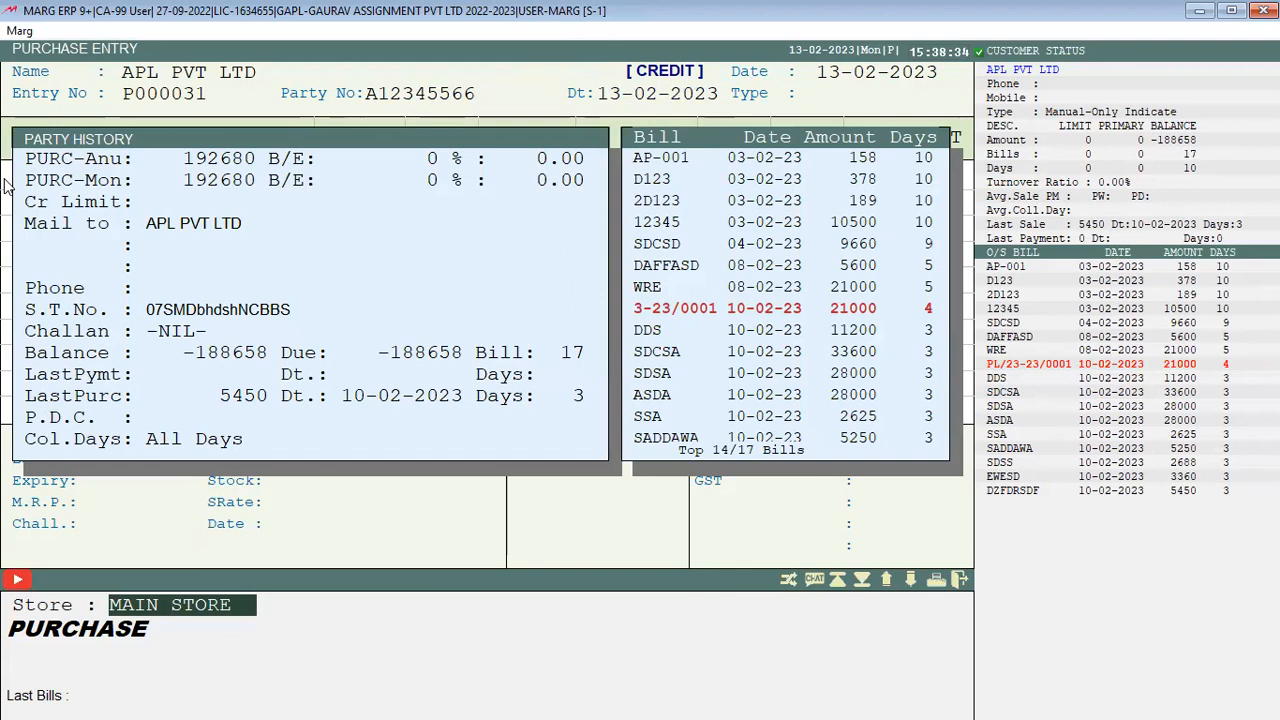
pyautogui.press('Escape')
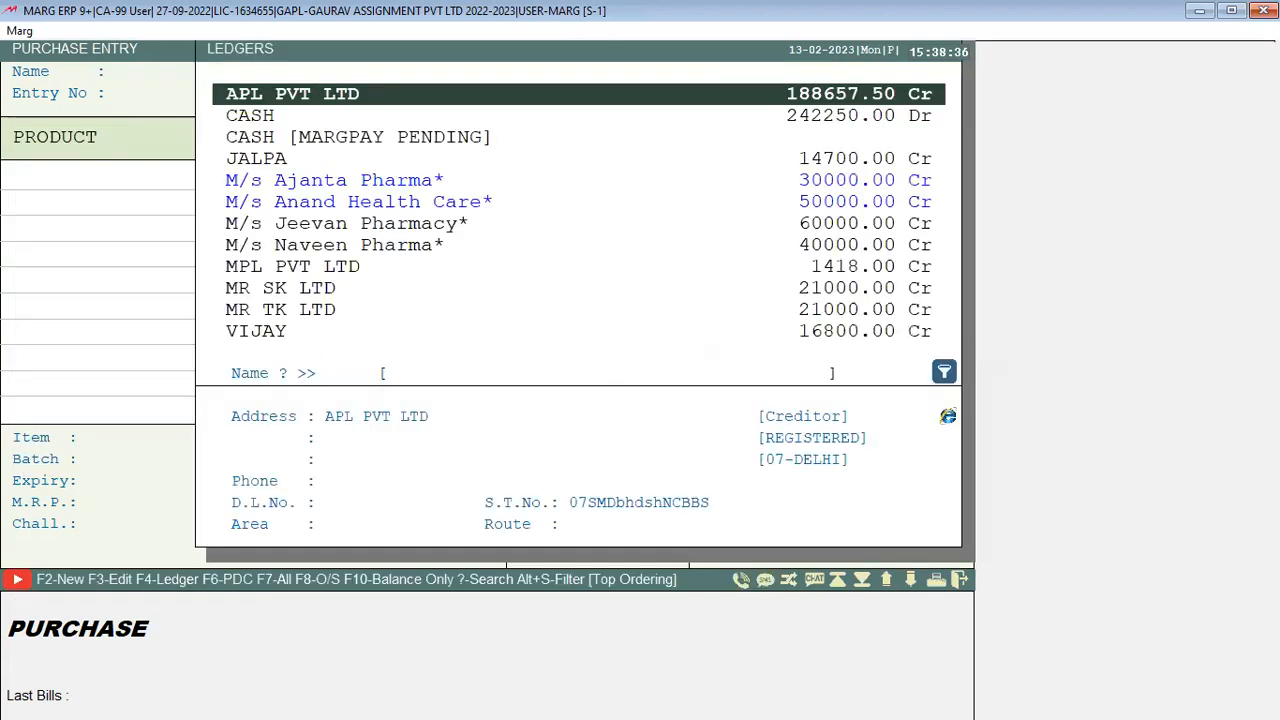
# Choose APL PVT LTD as the purchase party and enter party number S12344 dated 13-02-2023, up to the store selection
pyautogui.press('Return')
pyautogui.write('S12344')
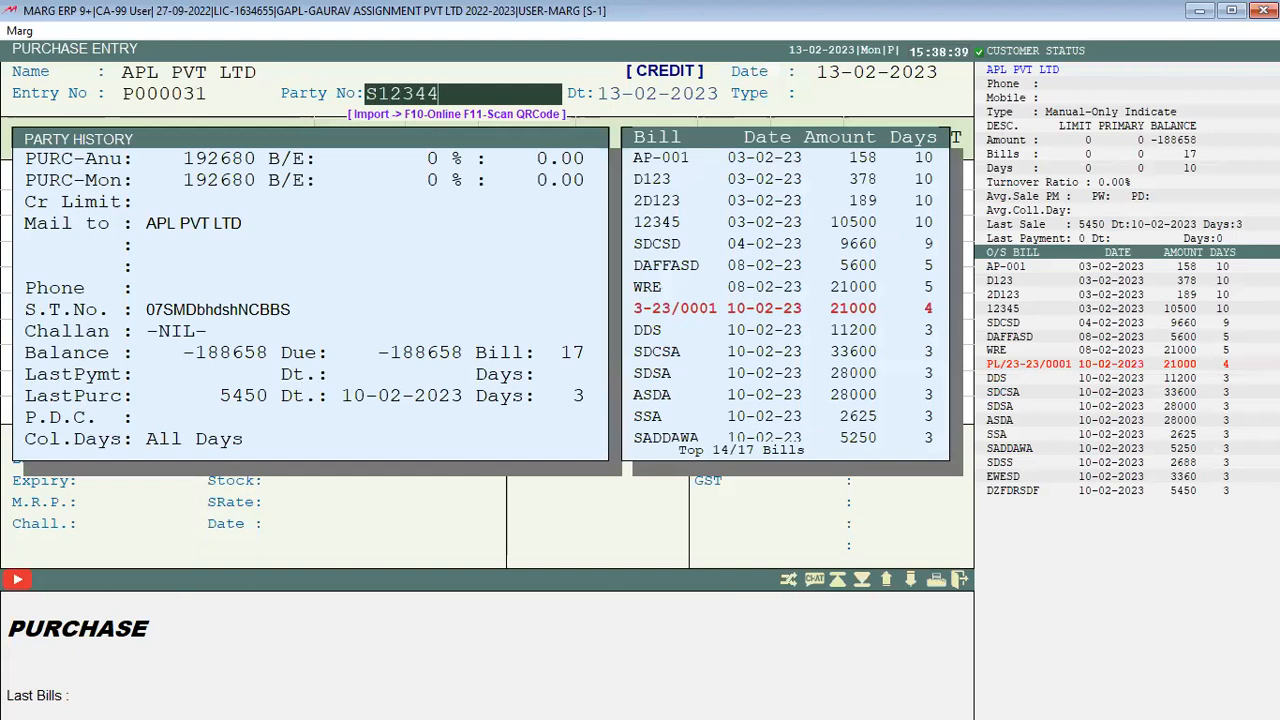
pyautogui.press('Return')
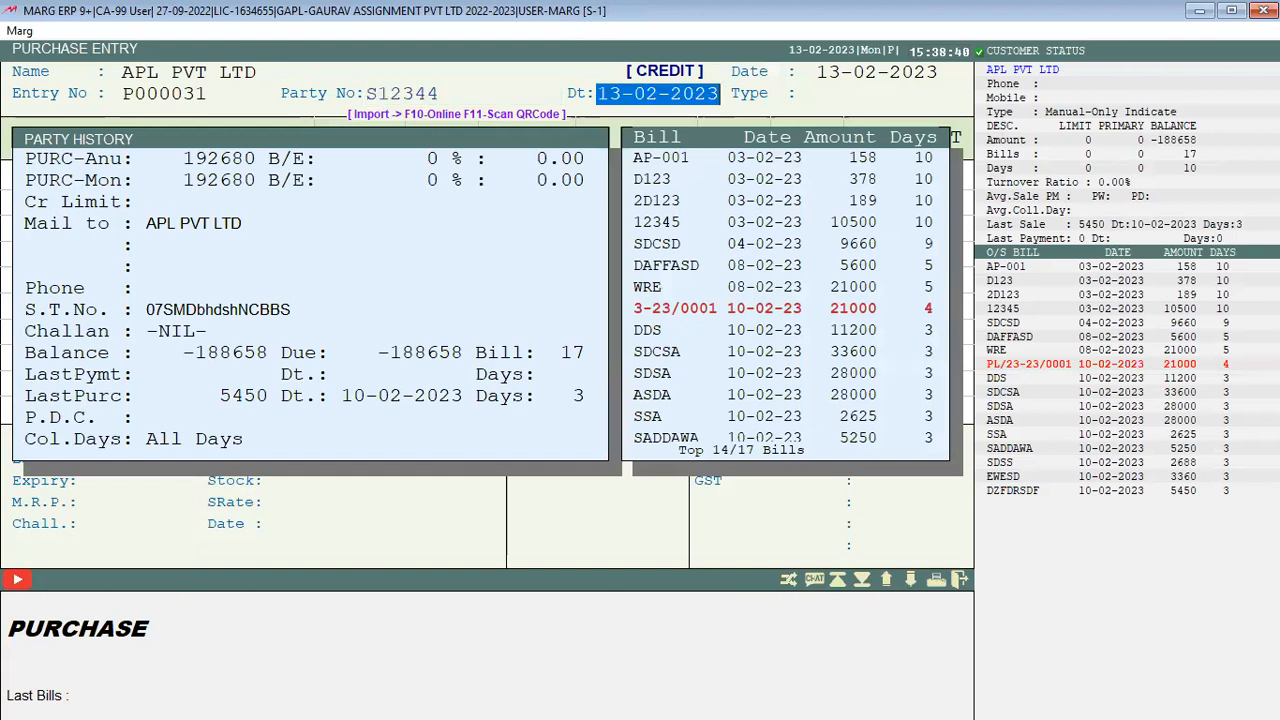
pyautogui.press('Return')
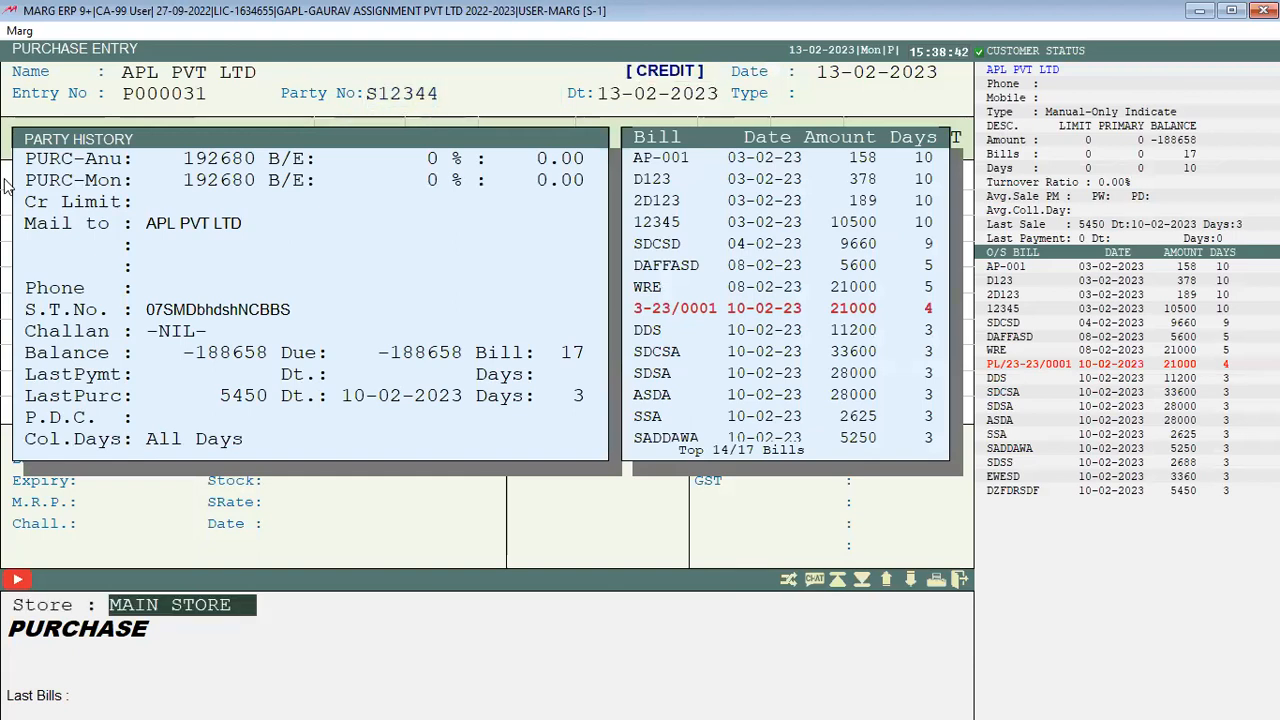
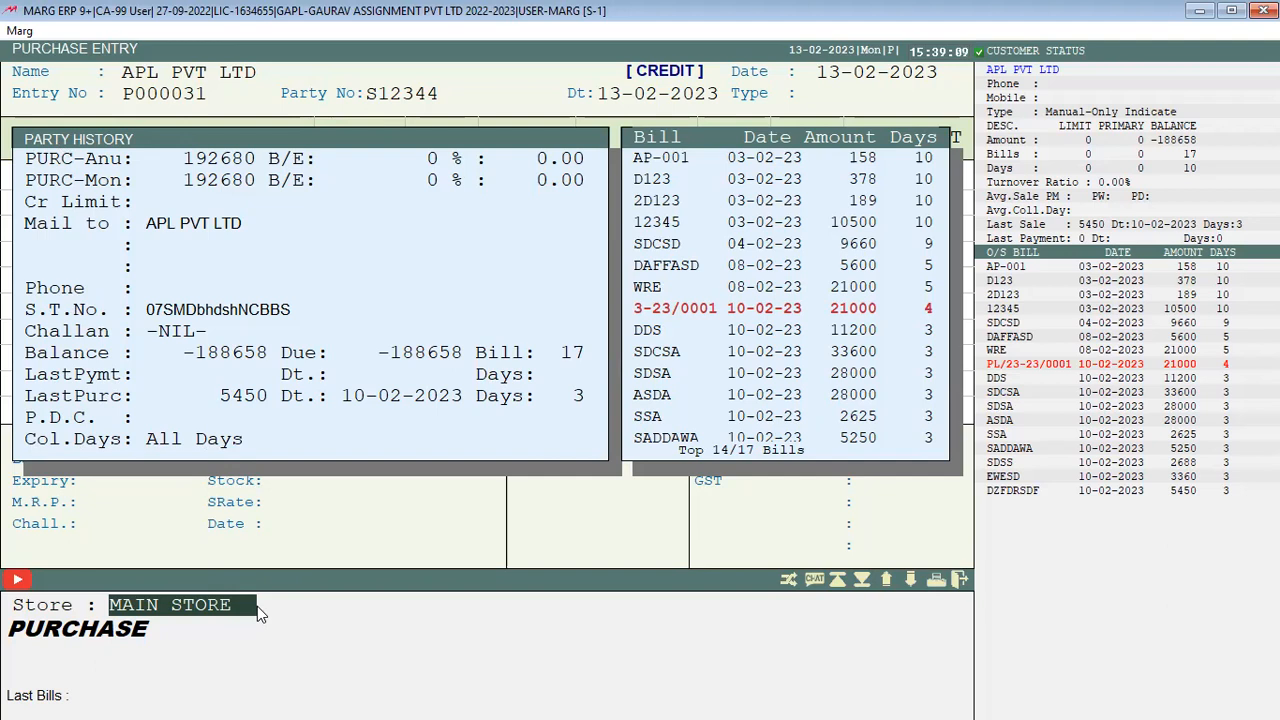
# Choose A BLOCK as the store for the APL PVT LTD purchase bill
pyautogui.press('Return')
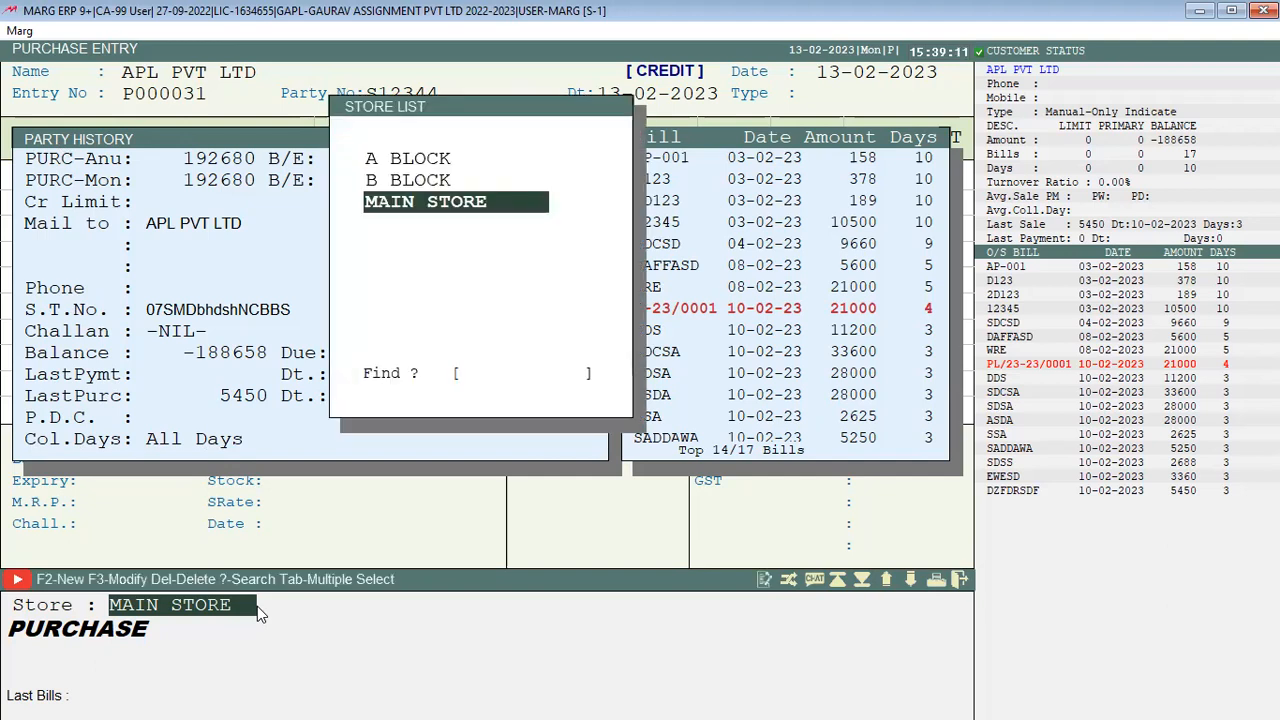
pyautogui.press('Up')
pyautogui.press('Up')
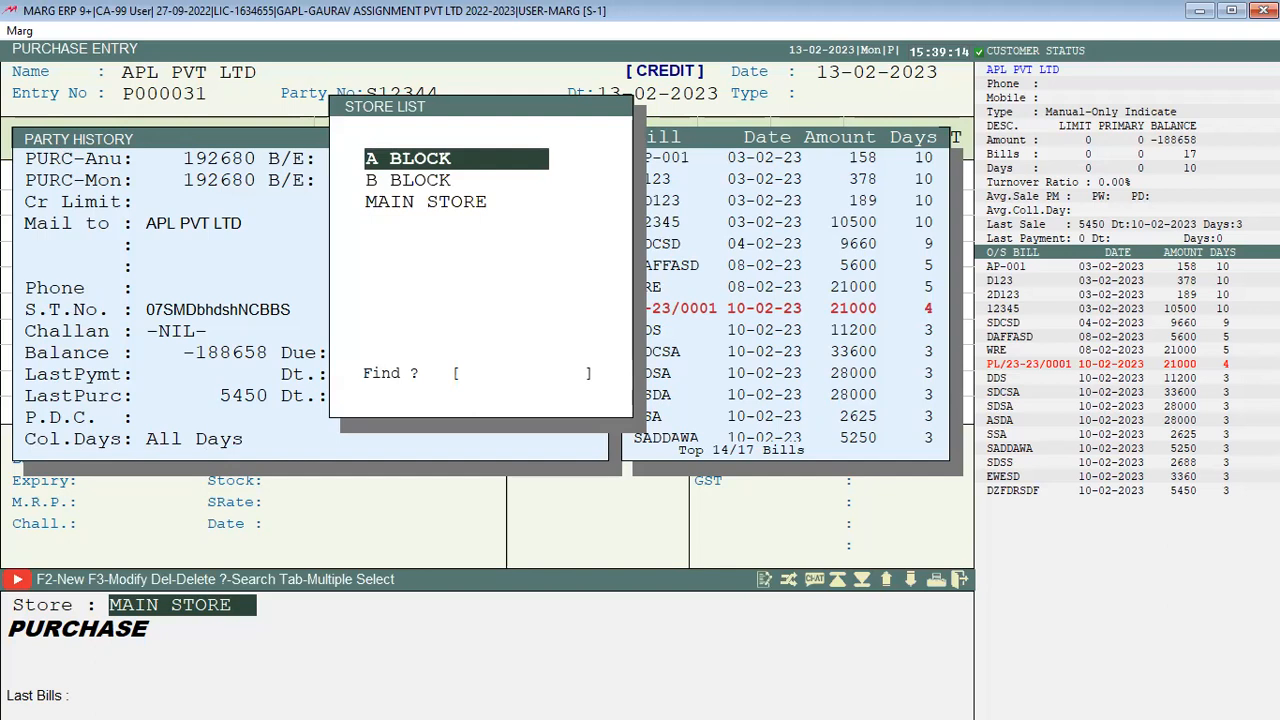
pyautogui.press('Return')
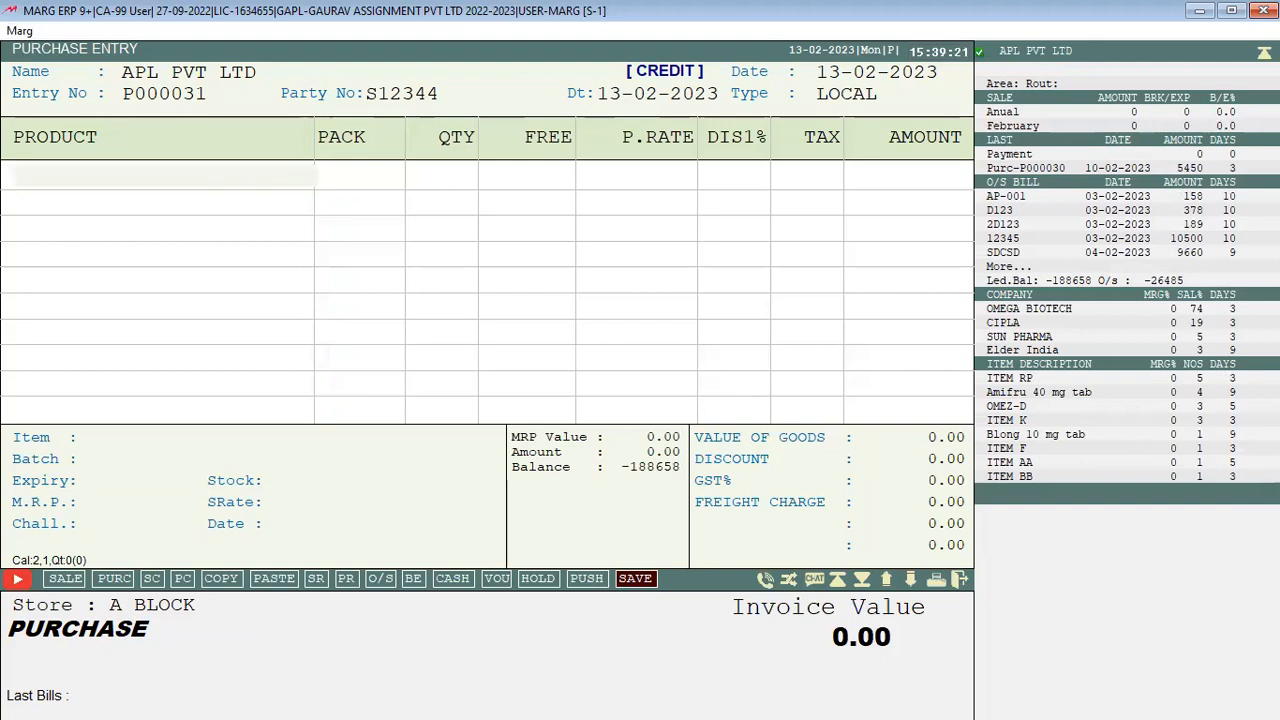
# Look through the A BLOCK item list to review the available items and their store stock
pyautogui.press('Return')
pyautogui.press('Down')
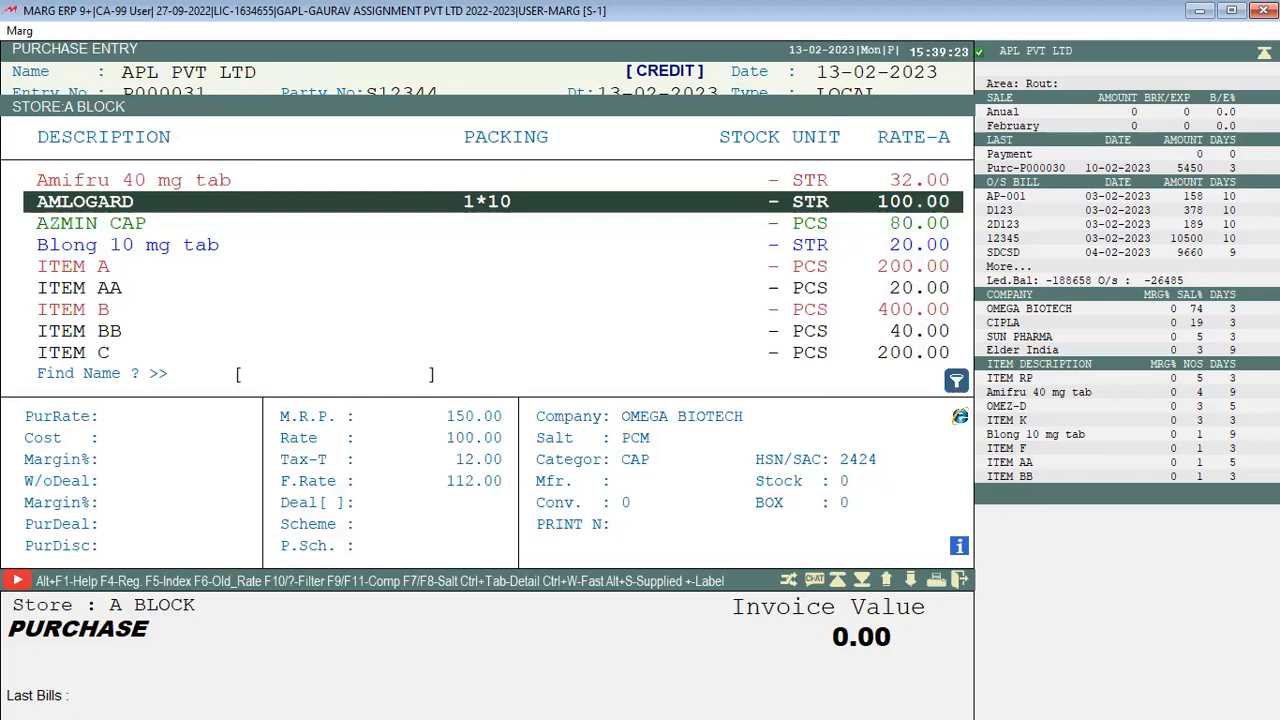
pyautogui.press('Down')
pyautogui.press('Down')
pyautogui.press('Down')
pyautogui.press('Down')
pyautogui.press('Down')
pyautogui.press('Down')
pyautogui.press('Down')
pyautogui.press('Down')
pyautogui.press('Down')
pyautogui.press('Down')
pyautogui.press('Down')
pyautogui.press('Down')
pyautogui.press('Down')
pyautogui.press('Down')
pyautogui.press('Down')
pyautogui.press('Down')
pyautogui.press('Up')
pyautogui.press('Up')
pyautogui.press('Up')
pyautogui.press('Up')
pyautogui.press('Up')
pyautogui.press('Up')
pyautogui.press('Up')
pyautogui.press('Up')
pyautogui.press('Up')
pyautogui.press('Up')
pyautogui.press('Up')
pyautogui.press('Up')
pyautogui.press('Up')
pyautogui.press('Up')
pyautogui.press('Up')
pyautogui.press('Up')
pyautogui.press('Up')
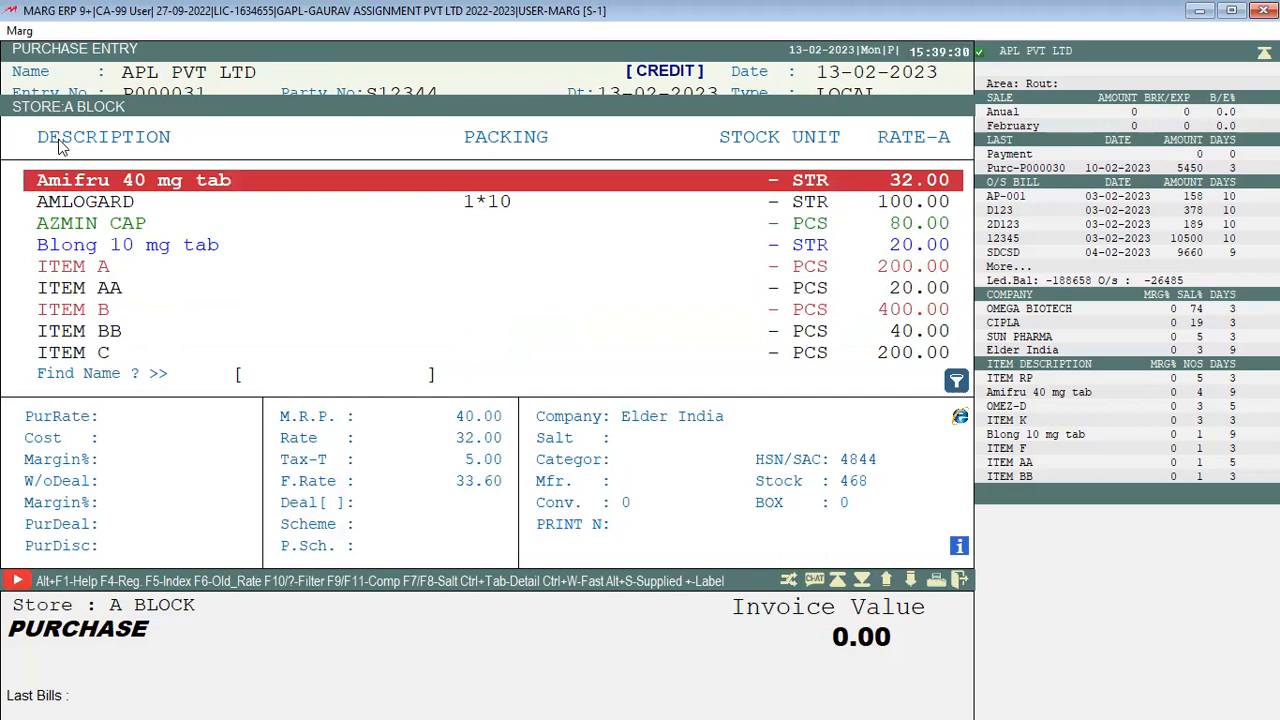
pyautogui.press('Down')
pyautogui.press('Down')
pyautogui.press('Down')
pyautogui.press('Down')
pyautogui.press('Down')
pyautogui.press('Up')
pyautogui.press('Up')
pyautogui.press('Up')
pyautogui.press('Up')
pyautogui.press('Up')
pyautogui.press('Down')
pyautogui.press('Down')
pyautogui.press('Down')
pyautogui.press('Down')
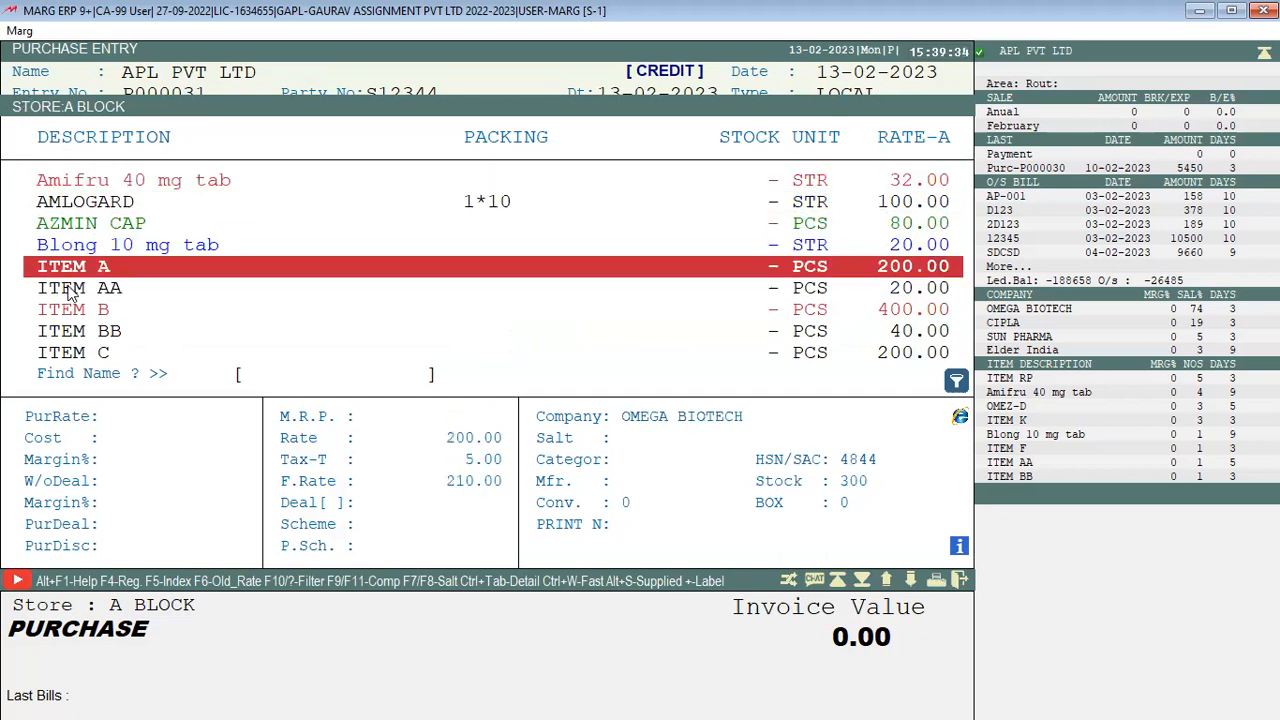
# Add AMLOGARD to the bill with batch B0012, expiry 2/24 and quantity 245, accepting the default rates and batch details
pyautogui.press('Up')
pyautogui.press('Up')
pyautogui.press('Up')
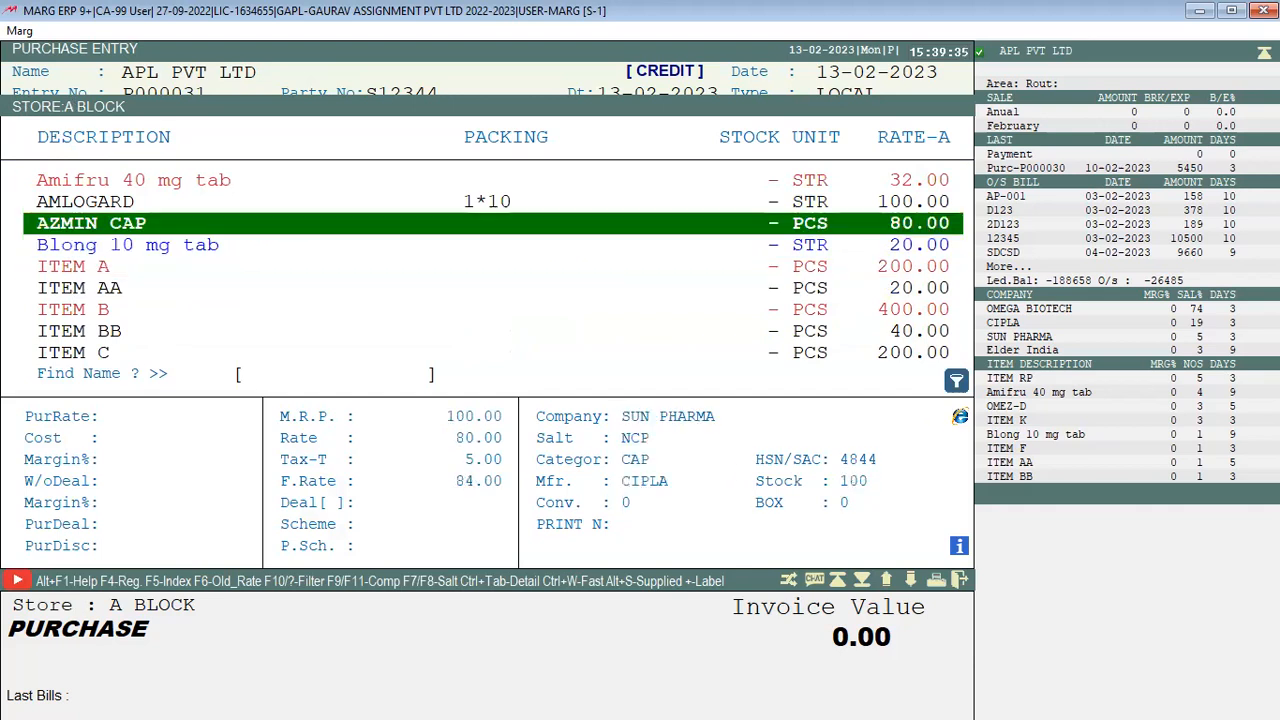
pyautogui.press('Return')
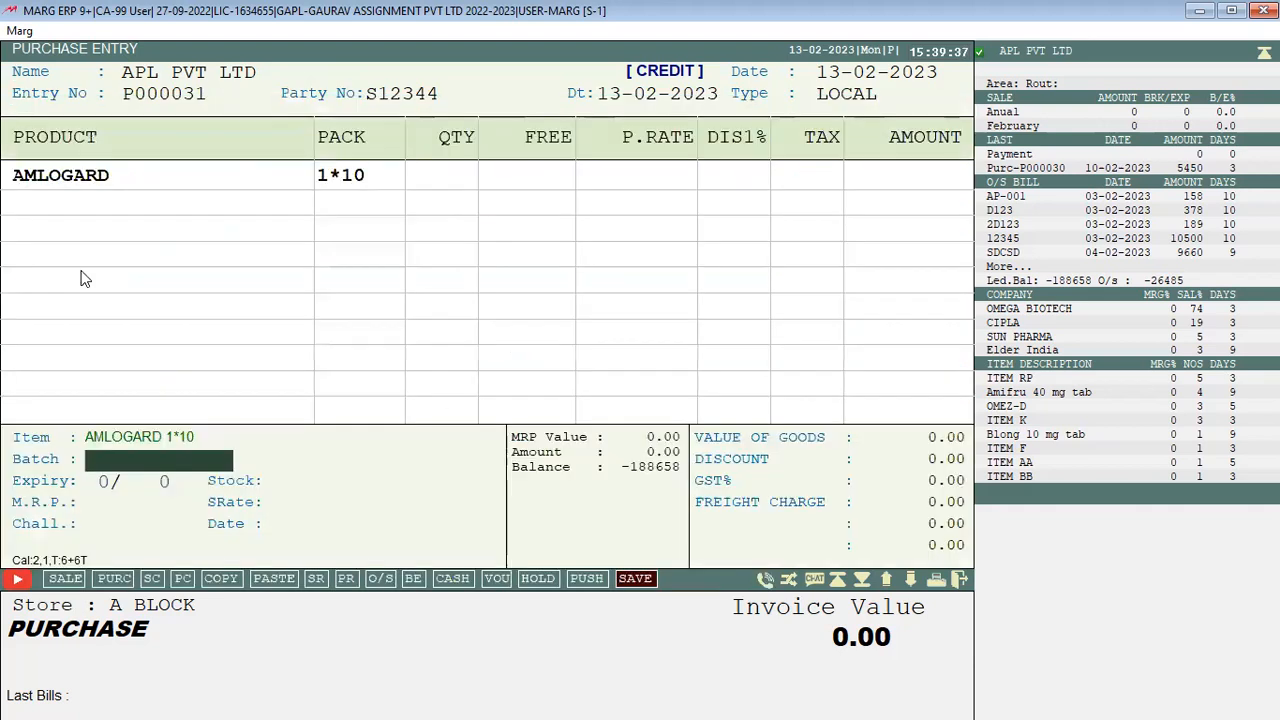
pyautogui.write('B0012')
pyautogui.press('Return')
pyautogui.write('224')
pyautogui.press('Return')
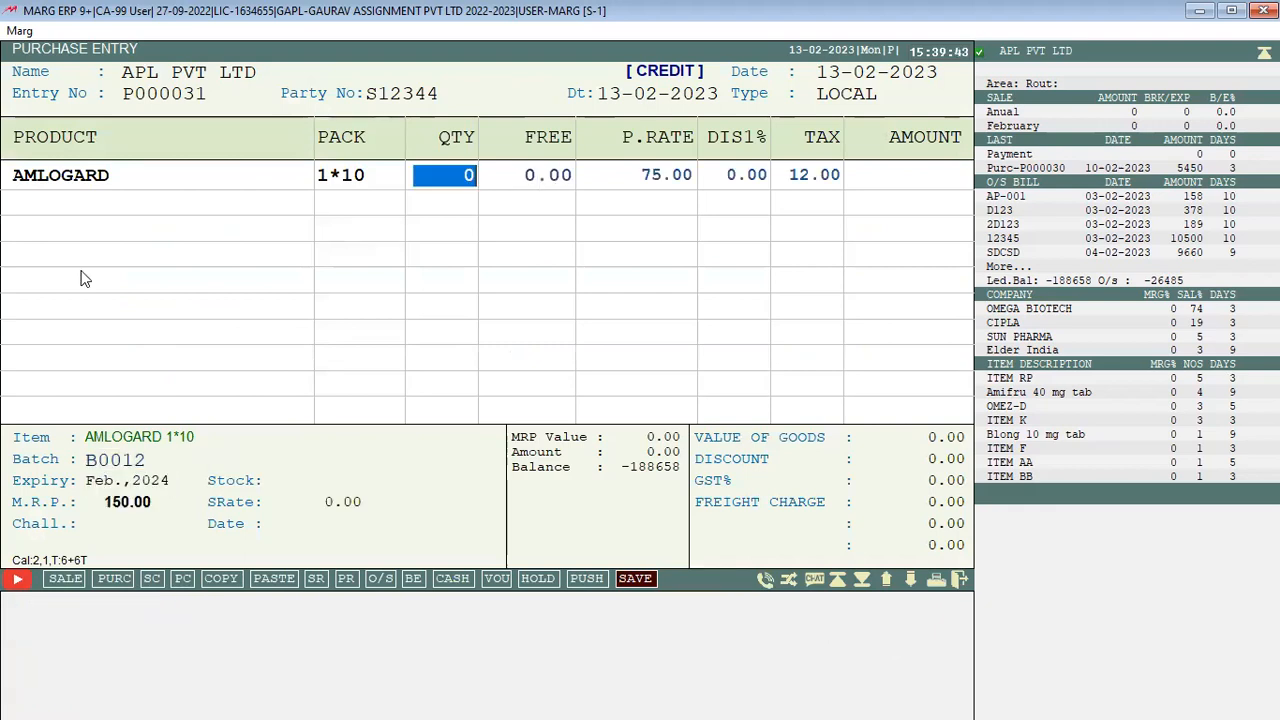
pyautogui.write('245')
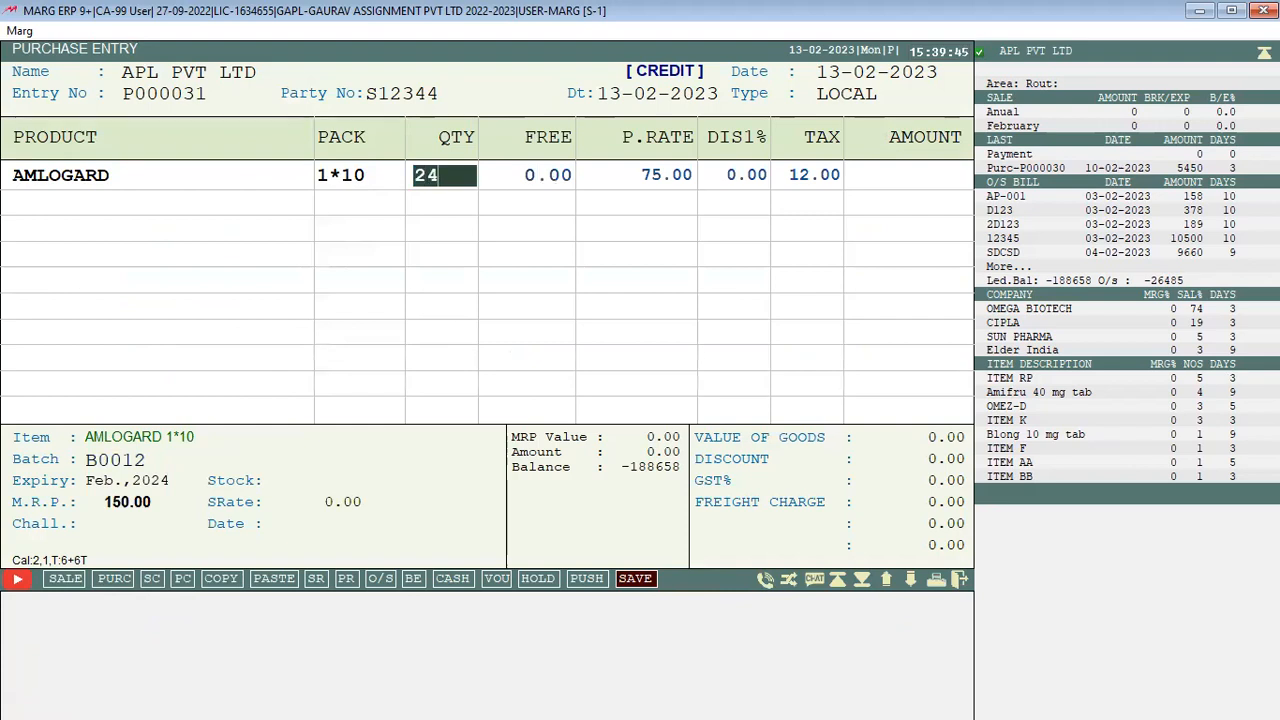
pyautogui.press('Return')
pyautogui.press('Return')
pyautogui.press('Return')
pyautogui.press('Return')
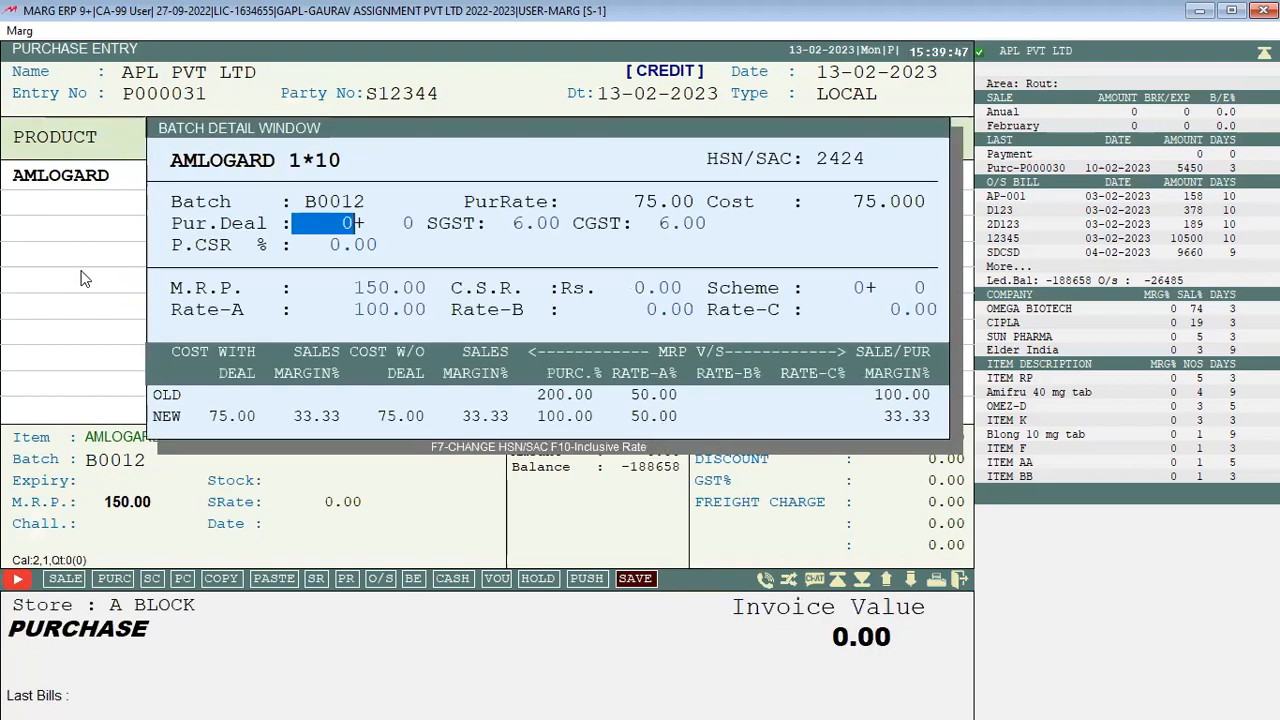
pyautogui.press('Return')
pyautogui.press('Return')
# Add AZMIN CAP to the bill with batch AZ089, expiry 2/24 and quantity 145
pyautogui.press('Down')
pyautogui.press('Return')
pyautogui.write('AZ089')
pyautogui.press('Return')
pyautogui.write('224')
pyautogui.press('Return')
pyautogui.write('145')
pyautogui.press('Return')
pyautogui.press('Return')
pyautogui.press('Escape')
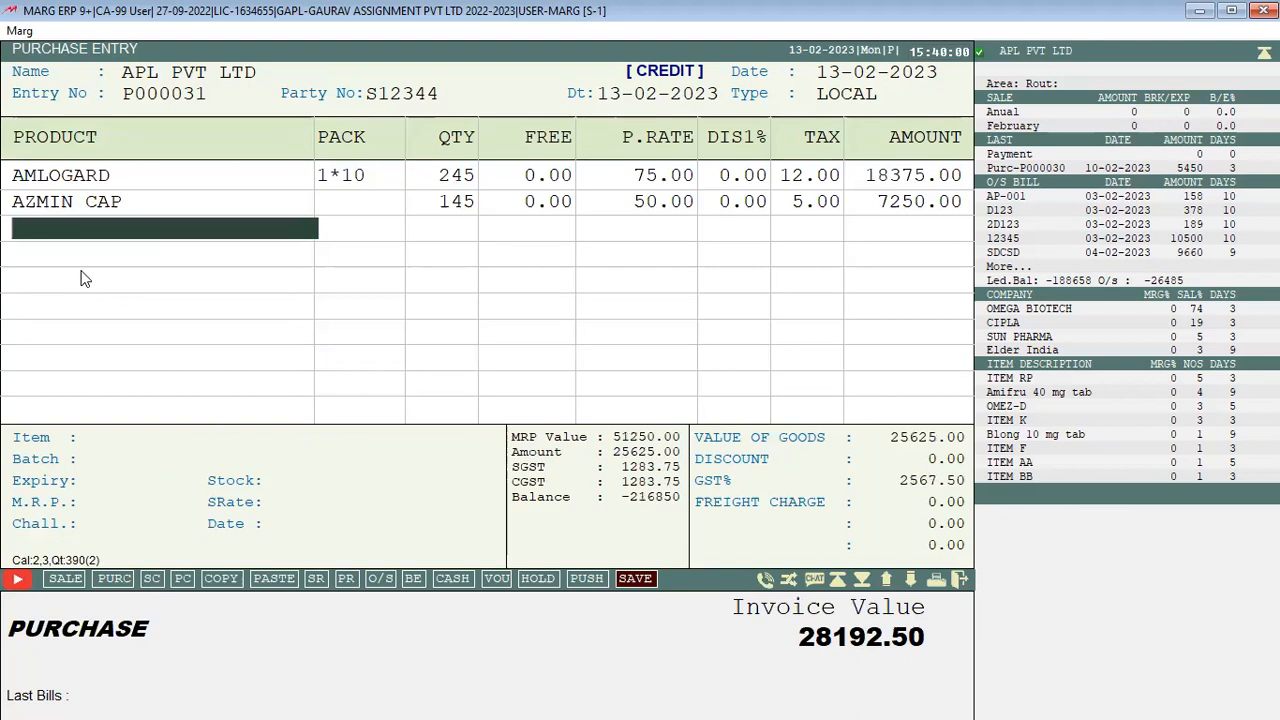
# Add Blong 10 mg tab to the bill with batch B001234, expiry 2/24 and quantity 100
pyautogui.press('Return')
pyautogui.press('Down')
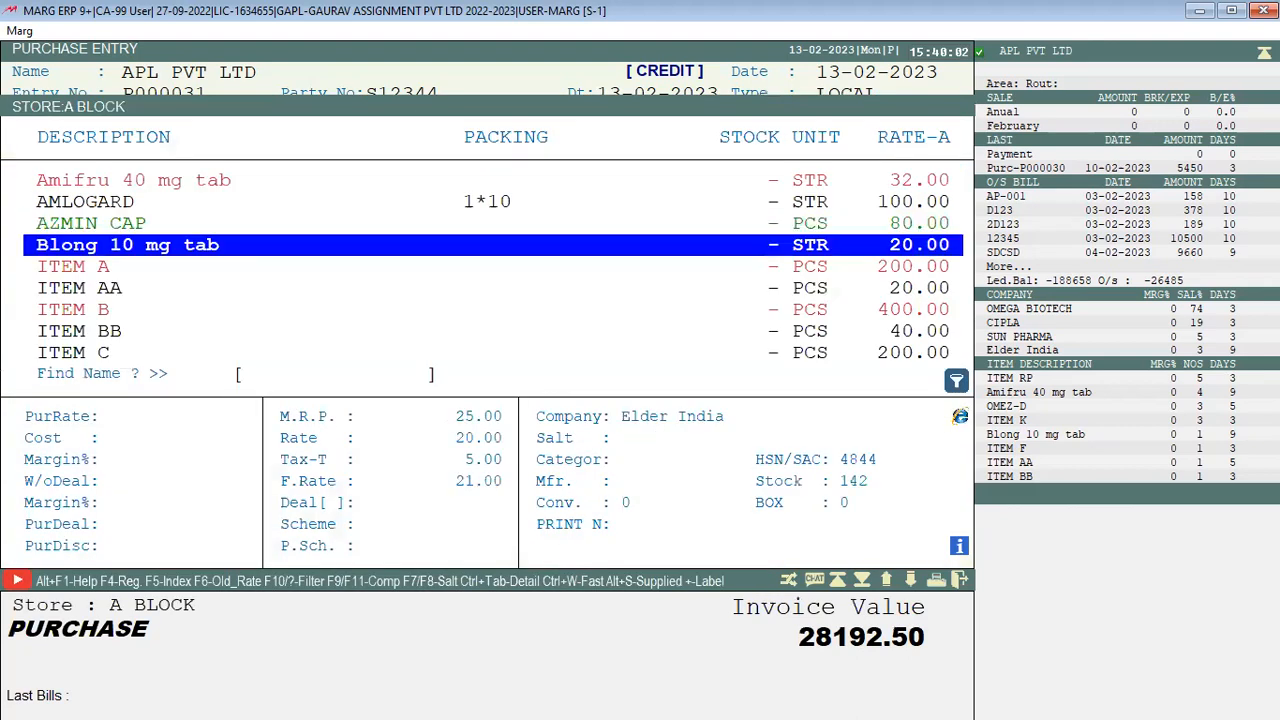
pyautogui.press('Return')
pyautogui.write('B001234')
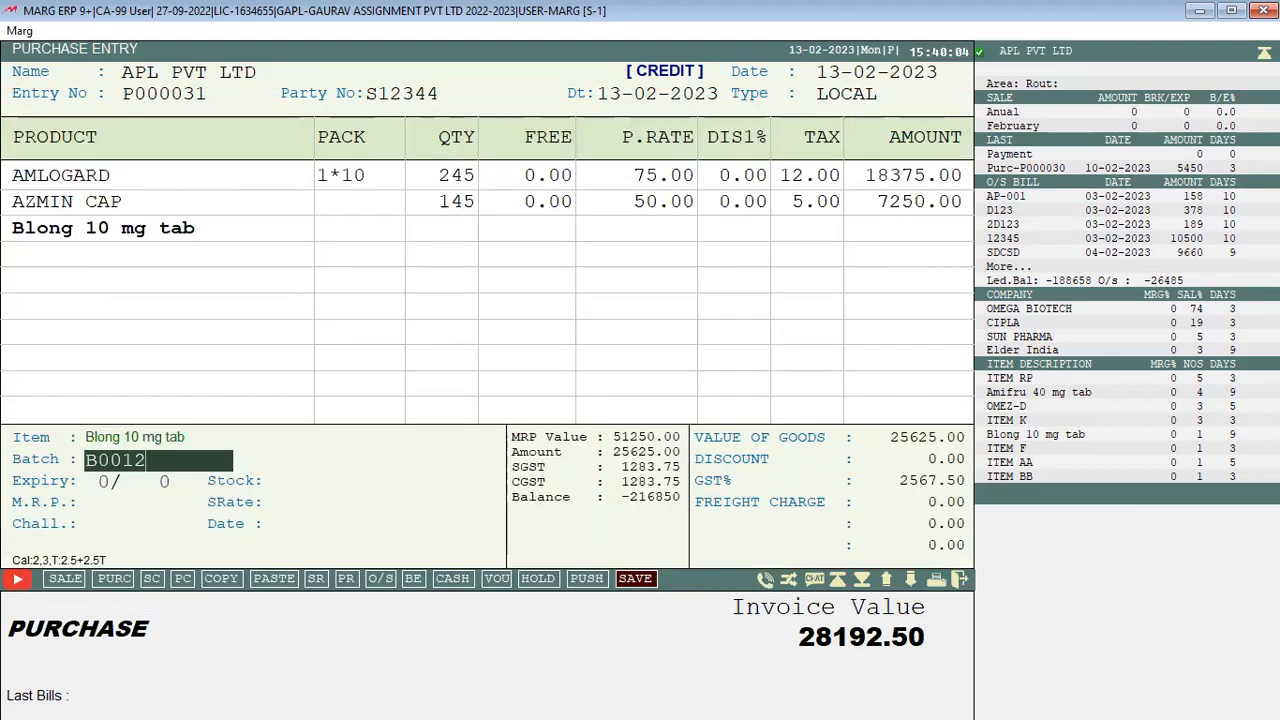
pyautogui.press('Return')
pyautogui.write('2')
pyautogui.press('Return')
pyautogui.write('24')
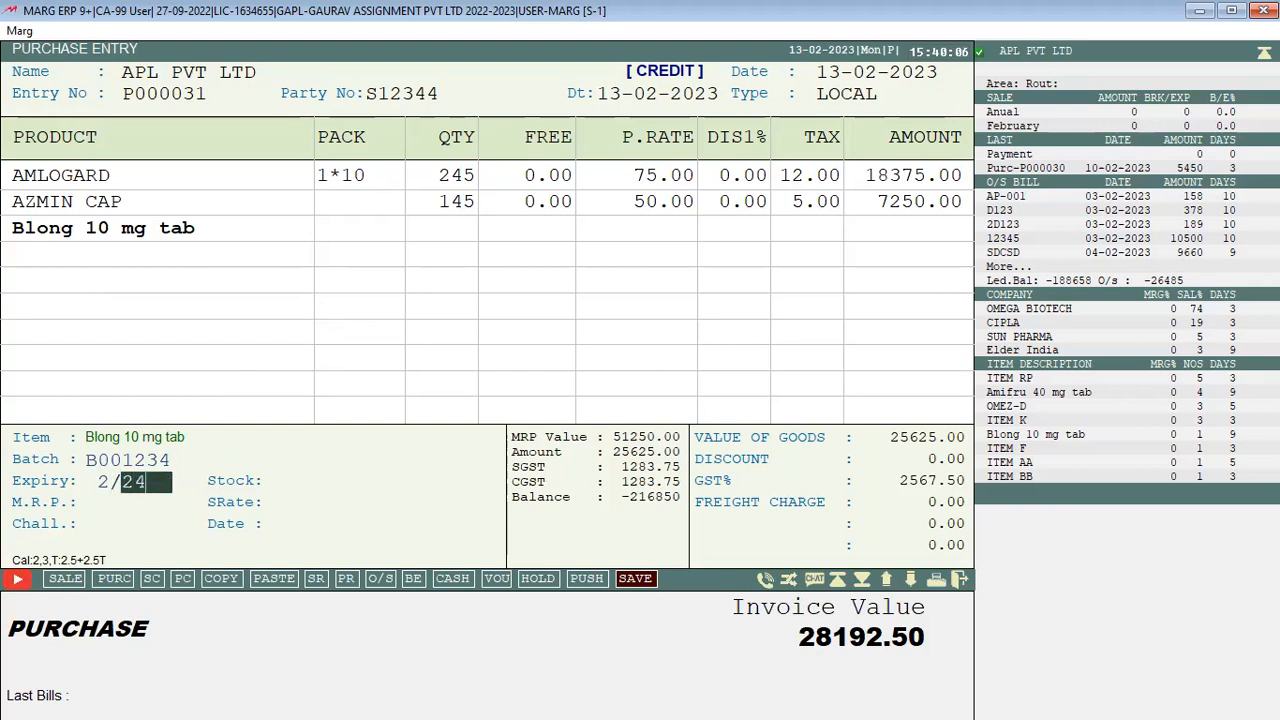
pyautogui.press('Return')
pyautogui.write('100')
pyautogui.press('Return')
pyautogui.press('Return')
pyautogui.press('Return')
pyautogui.press('Return')
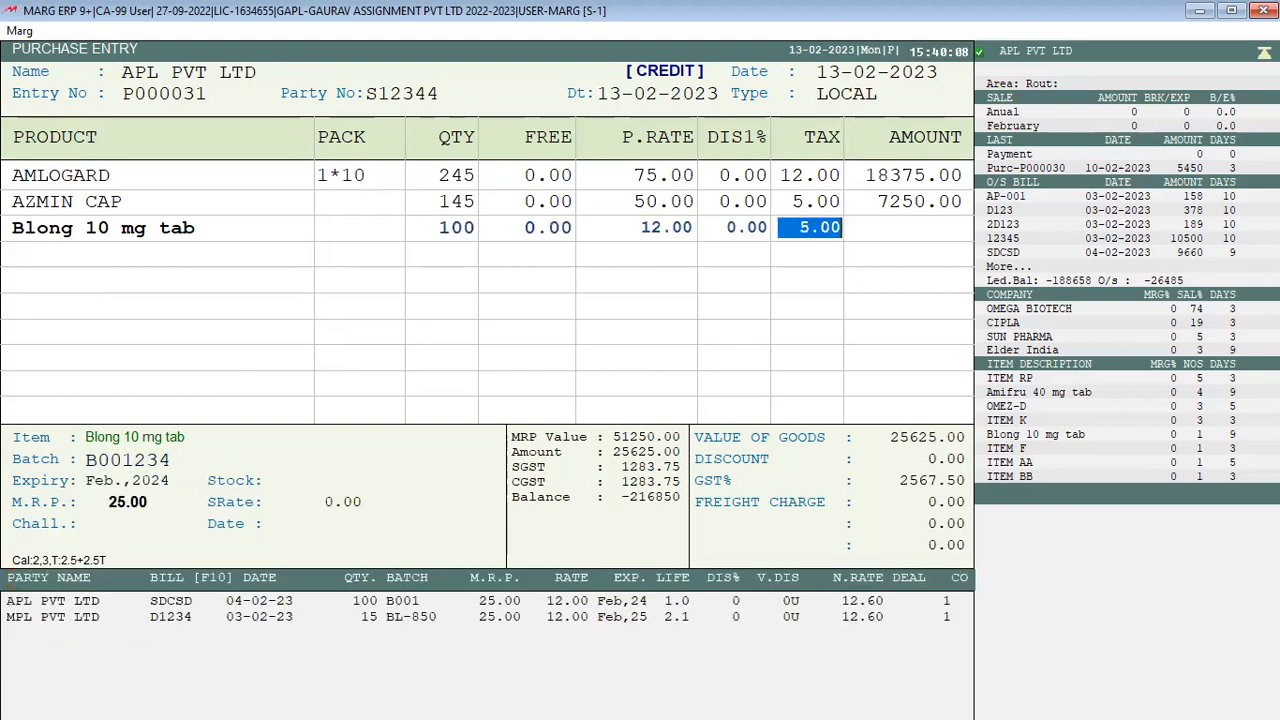
pyautogui.press('Escape')
pyautogui.press('Escape')
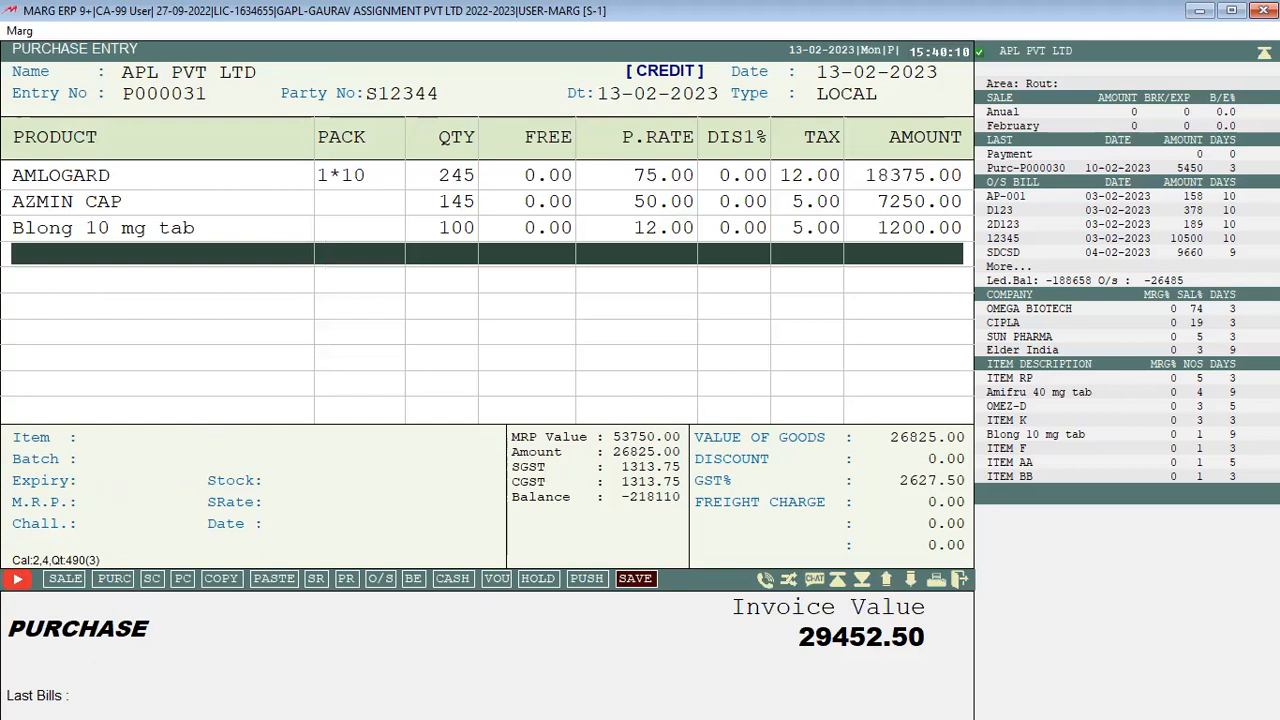
# Finish the APL PVT LTD bill without freight charge, accept the new-reference bill adjustment, and close purchase entry
pyautogui.press('Escape')
pyautogui.press('Escape')
pyautogui.press('Return')
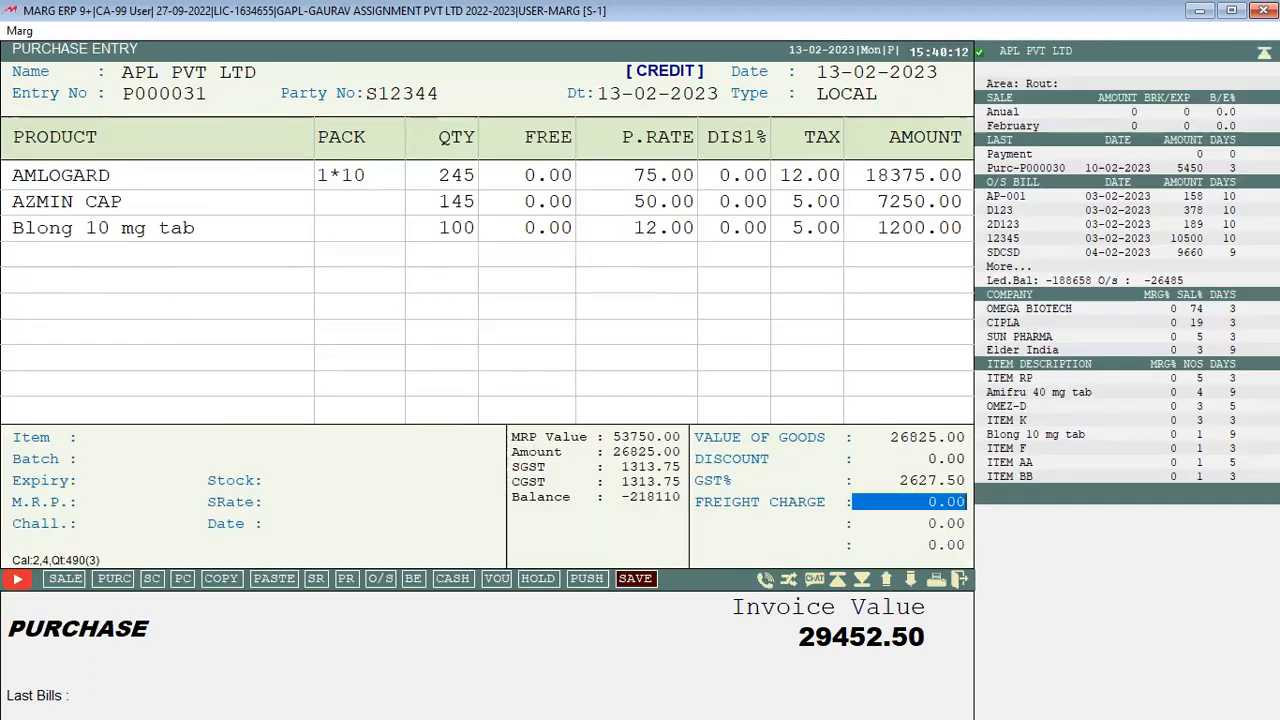
pyautogui.press('Return')
pyautogui.press('Return')
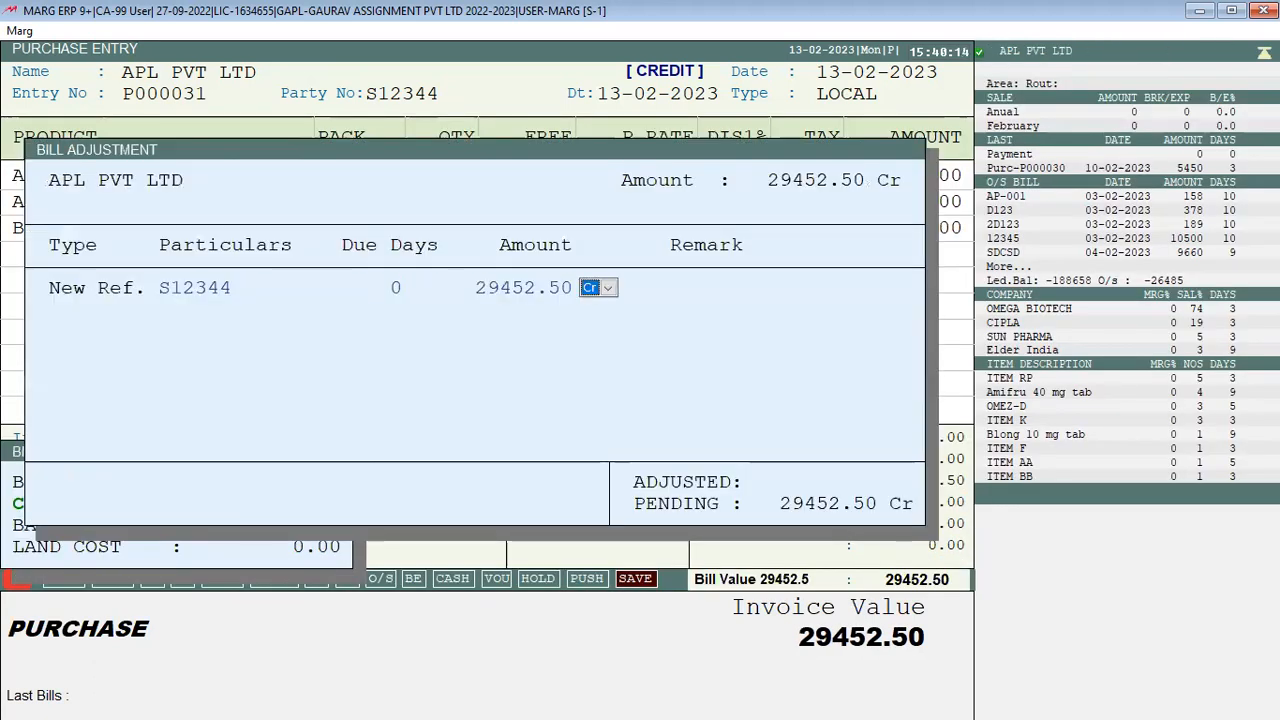
pyautogui.press('Return')
pyautogui.press('Return')
pyautogui.press('Escape')
pyautogui.press('Escape')
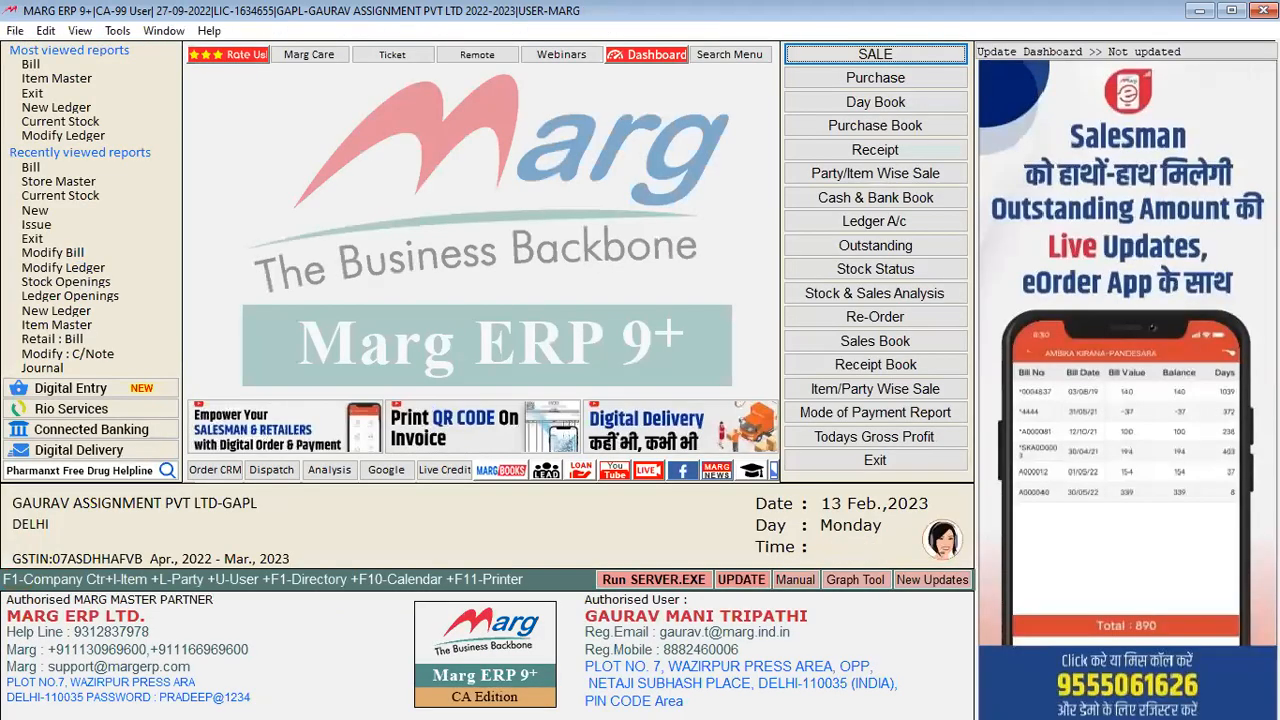
# Start a purchase bill for M/s Ajanta Pharma with party number A121111 dated 13-02-2023, up to the store selection
pyautogui.hotkey('alt', 'p')
pyautogui.press('Down')
pyautogui.press('Down')
pyautogui.press('Down')
pyautogui.press('Down')
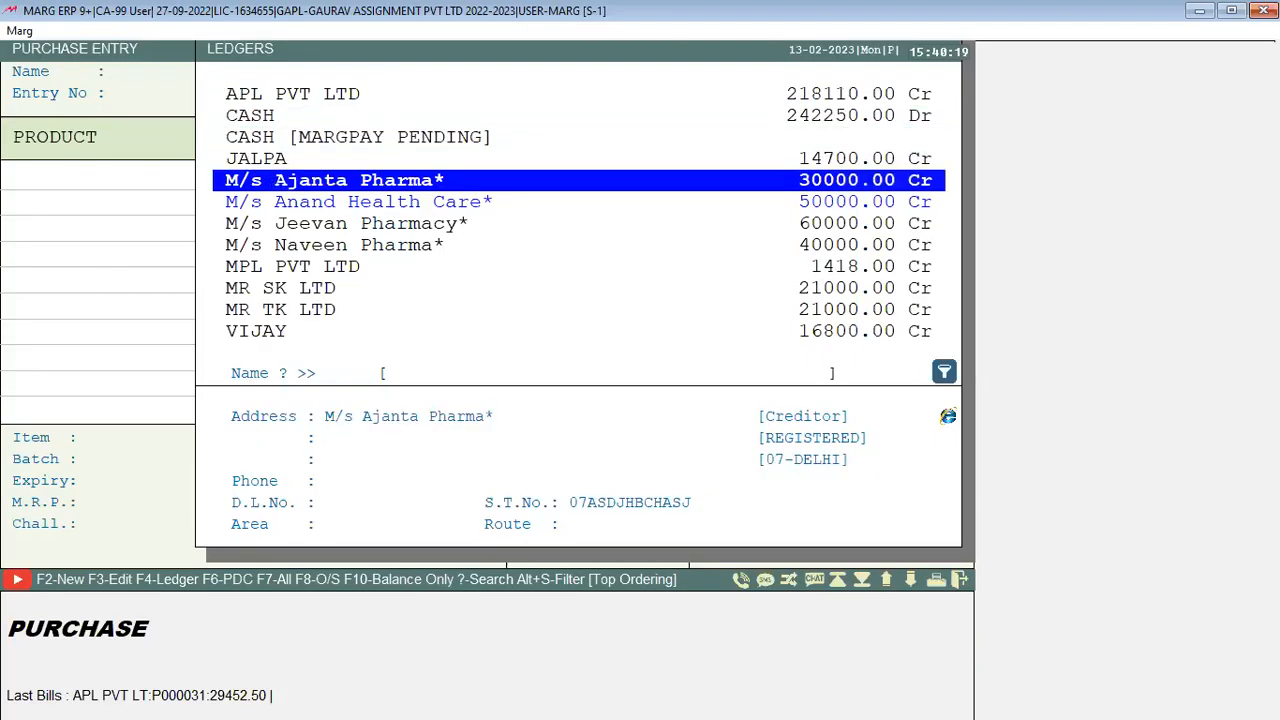
pyautogui.press('Return')
pyautogui.write('A121111')
pyautogui.press('Return')
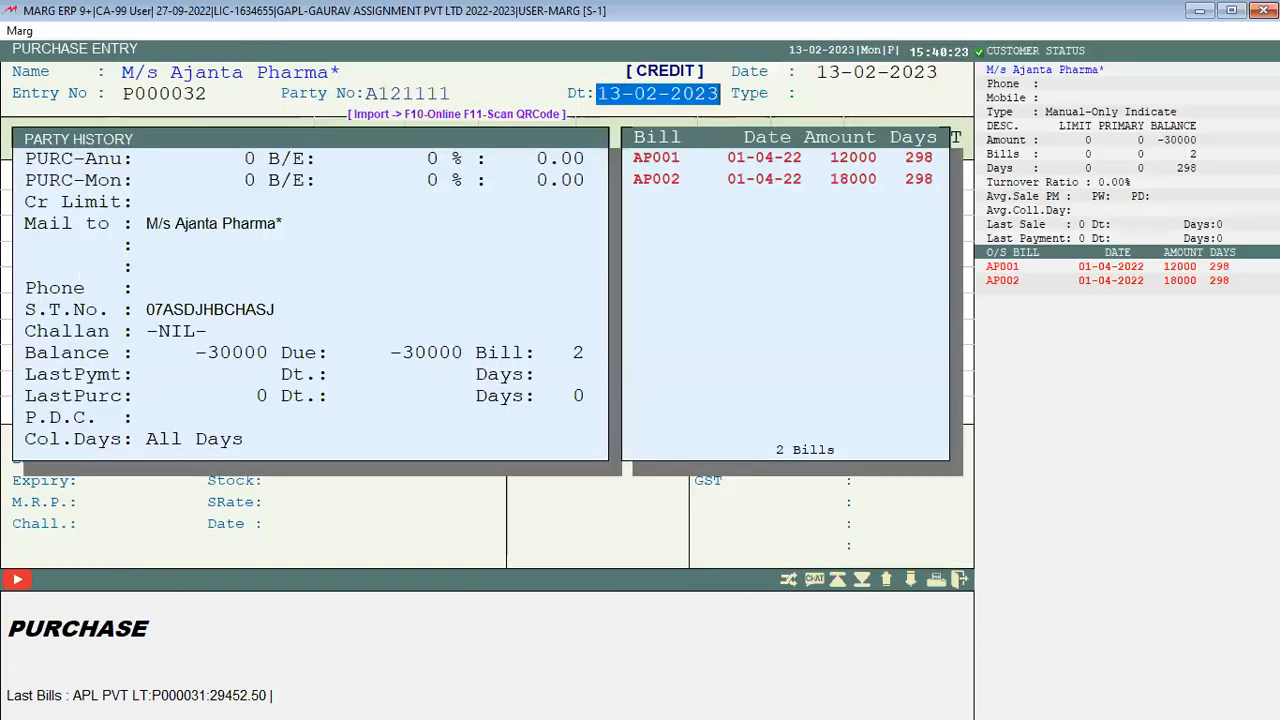
pyautogui.press('Return')
pyautogui.press('Return')
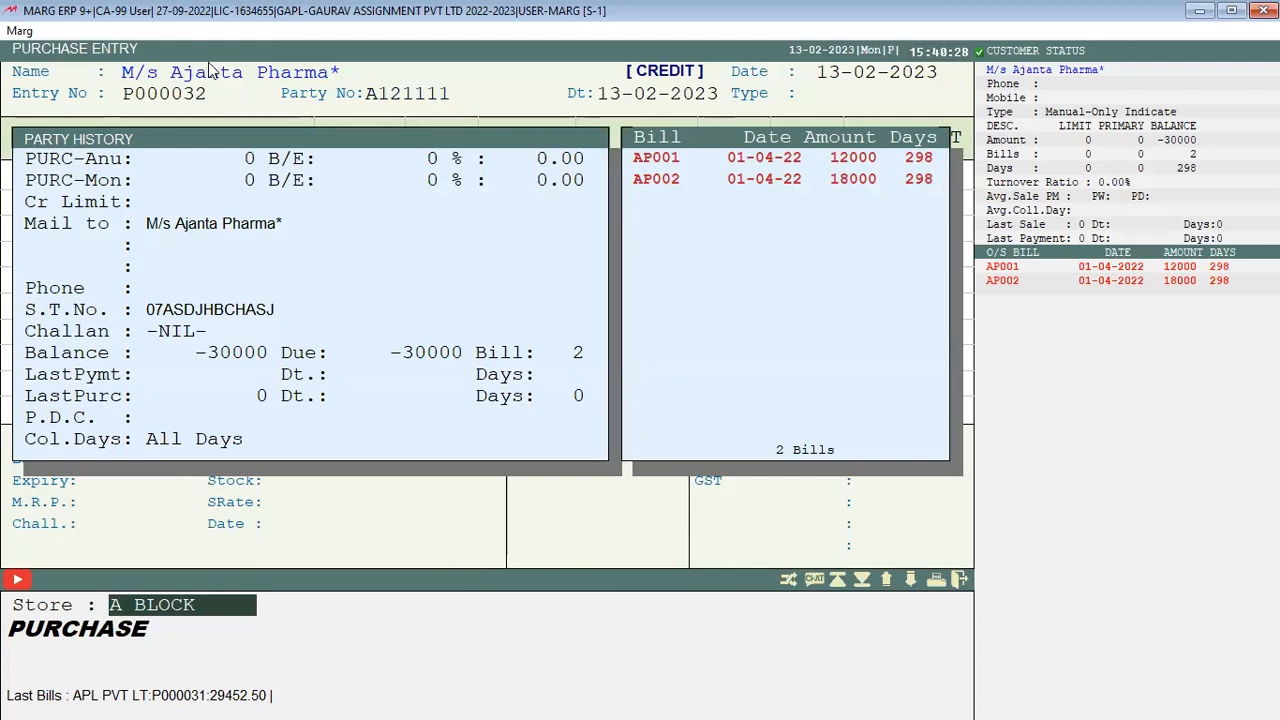
# Choose B BLOCK as the store for the M/s Ajanta Pharma bill
pyautogui.click(221, 596)
pyautogui.press('Down')
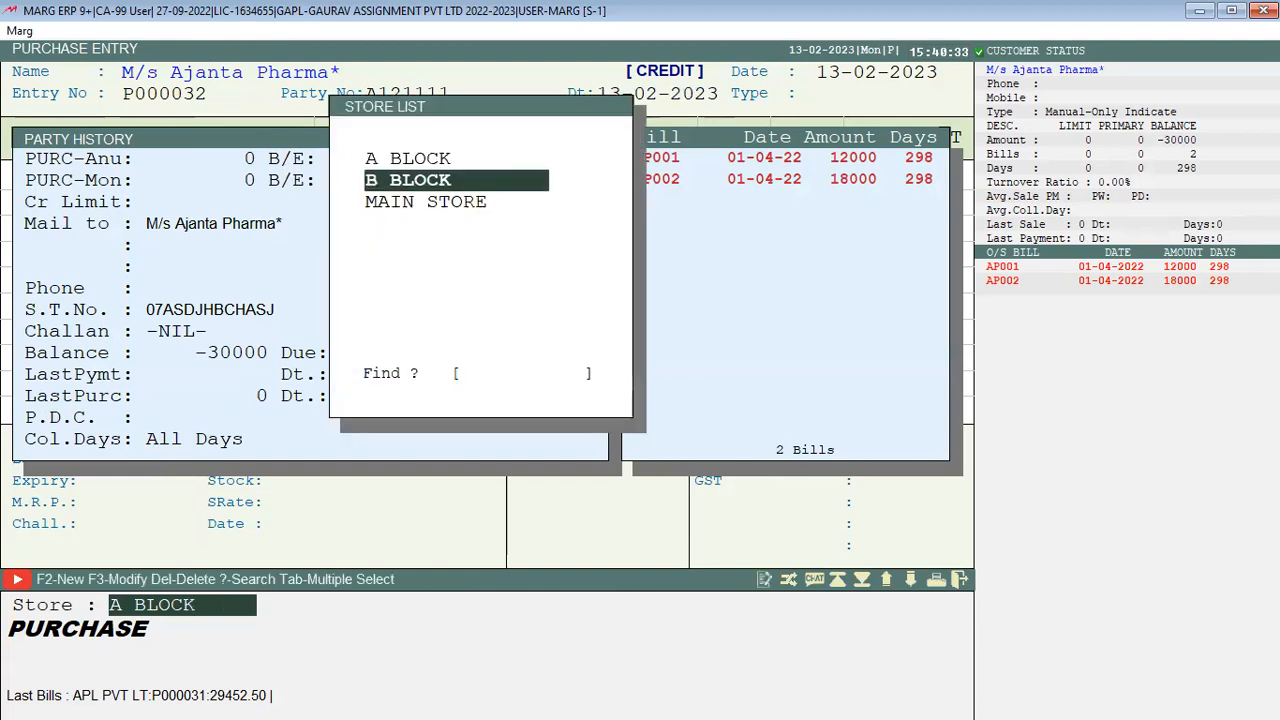
pyautogui.press('Return')
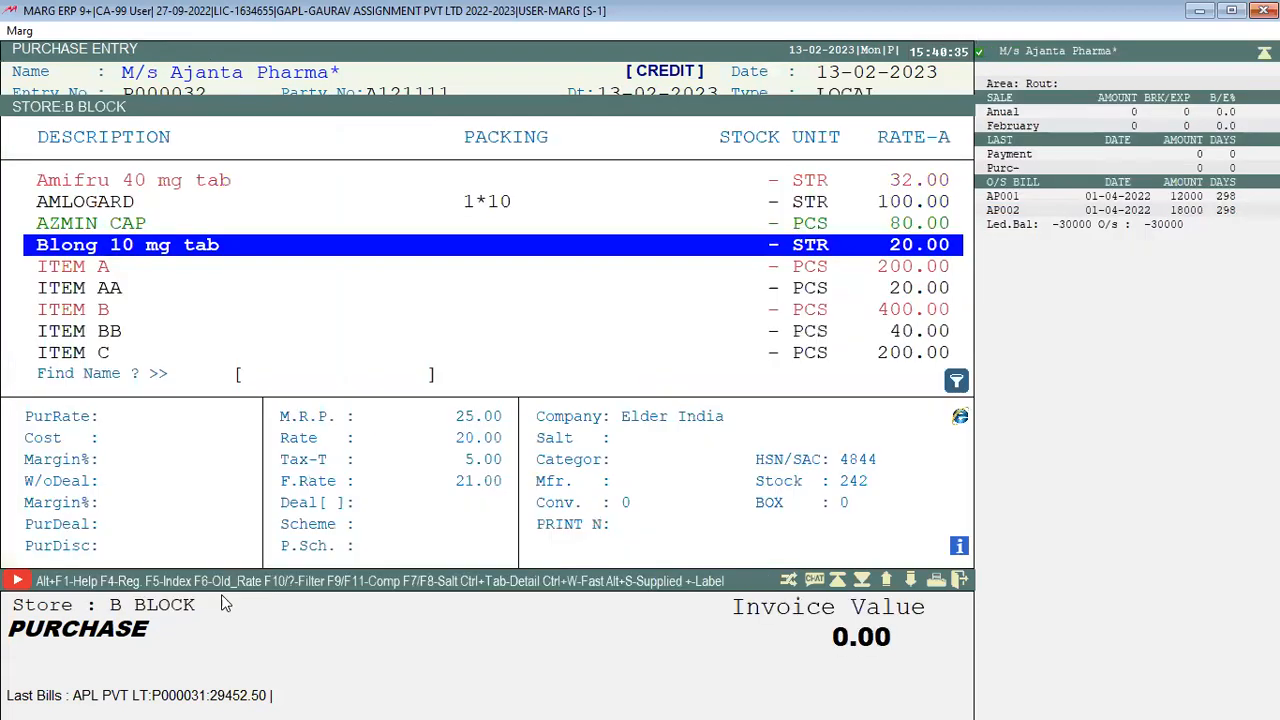
# Add Ofloxacin 200mg tab from the item list with batch M013, expiry 2/24 and quantity 100, accepting the default rates
pyautogui.press('Down')
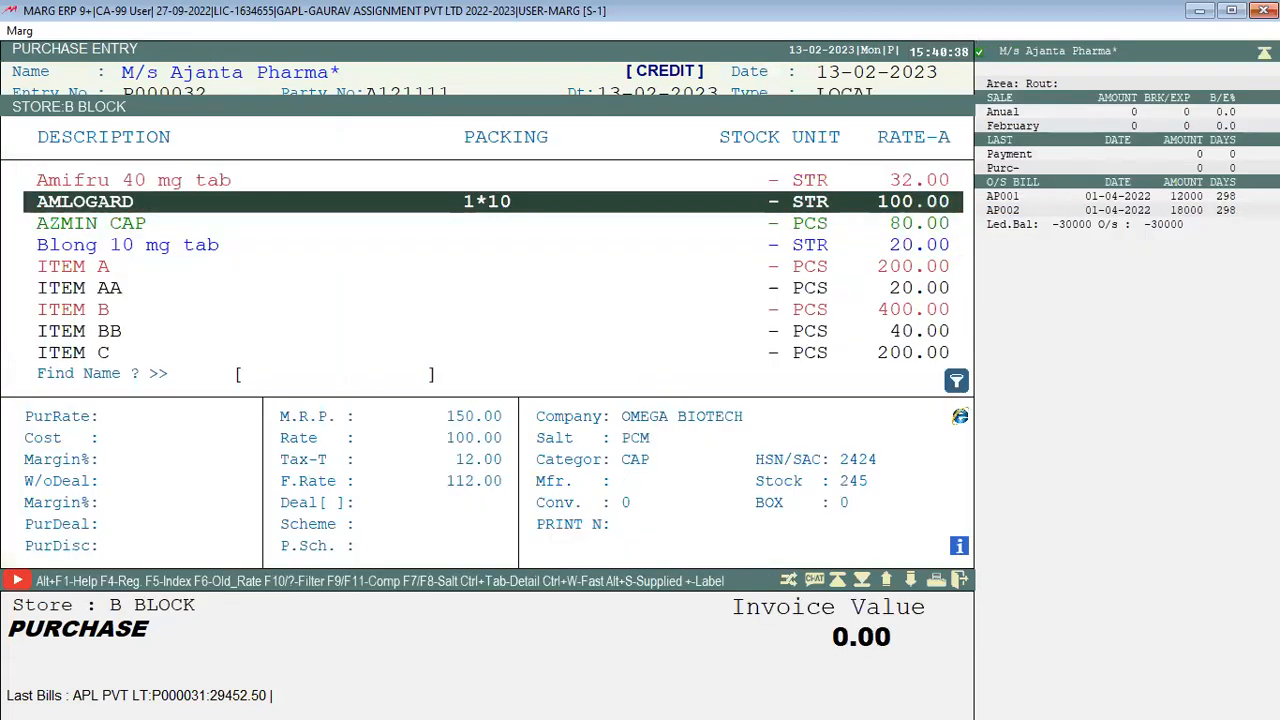
pyautogui.press('Down')
pyautogui.press('Down')
pyautogui.press('Up')
pyautogui.press('Up')
pyautogui.press('Up')
pyautogui.press('Down')
pyautogui.press('Down')
pyautogui.press('Down')
pyautogui.press('Down')
pyautogui.press('Down')
pyautogui.press('Down')
pyautogui.press('Down')
pyautogui.press('Down')
pyautogui.press('Down')
pyautogui.press('Down')
pyautogui.press('Down')
pyautogui.press('Down')
pyautogui.press('Down')
pyautogui.press('Down')
pyautogui.press('Down')
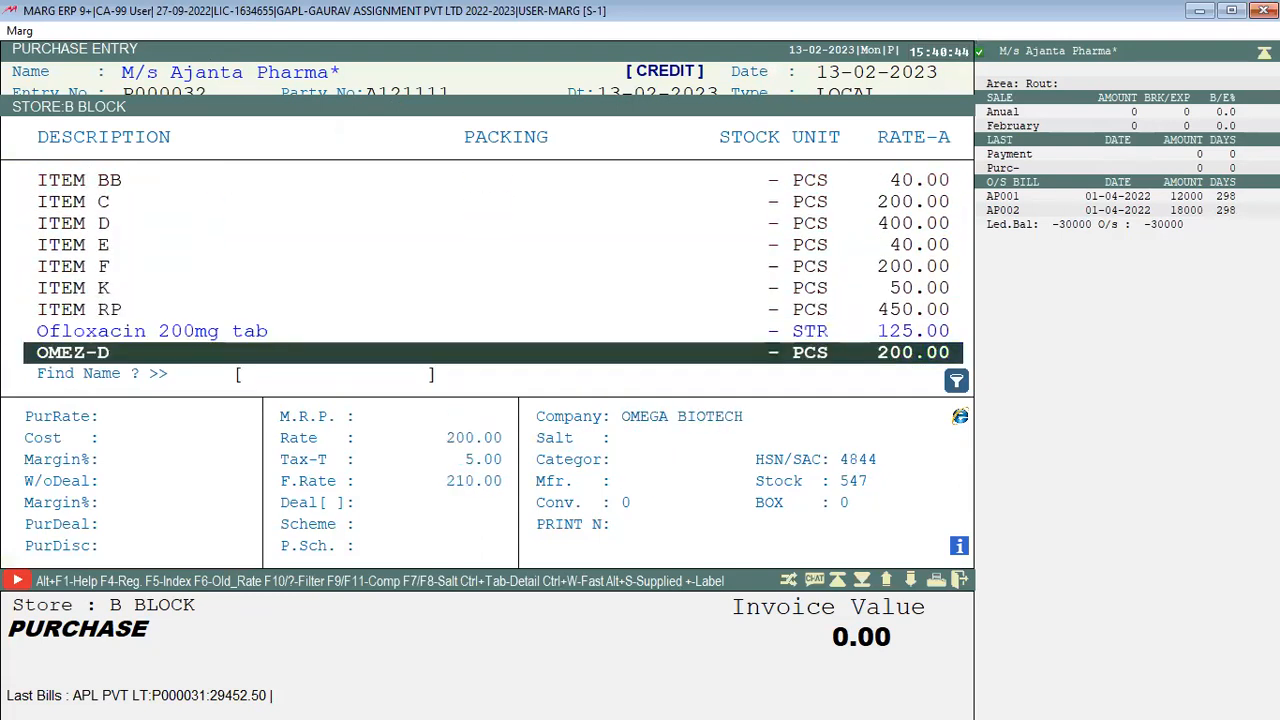
pyautogui.press('Up')
pyautogui.press('Return')
pyautogui.write('M013')
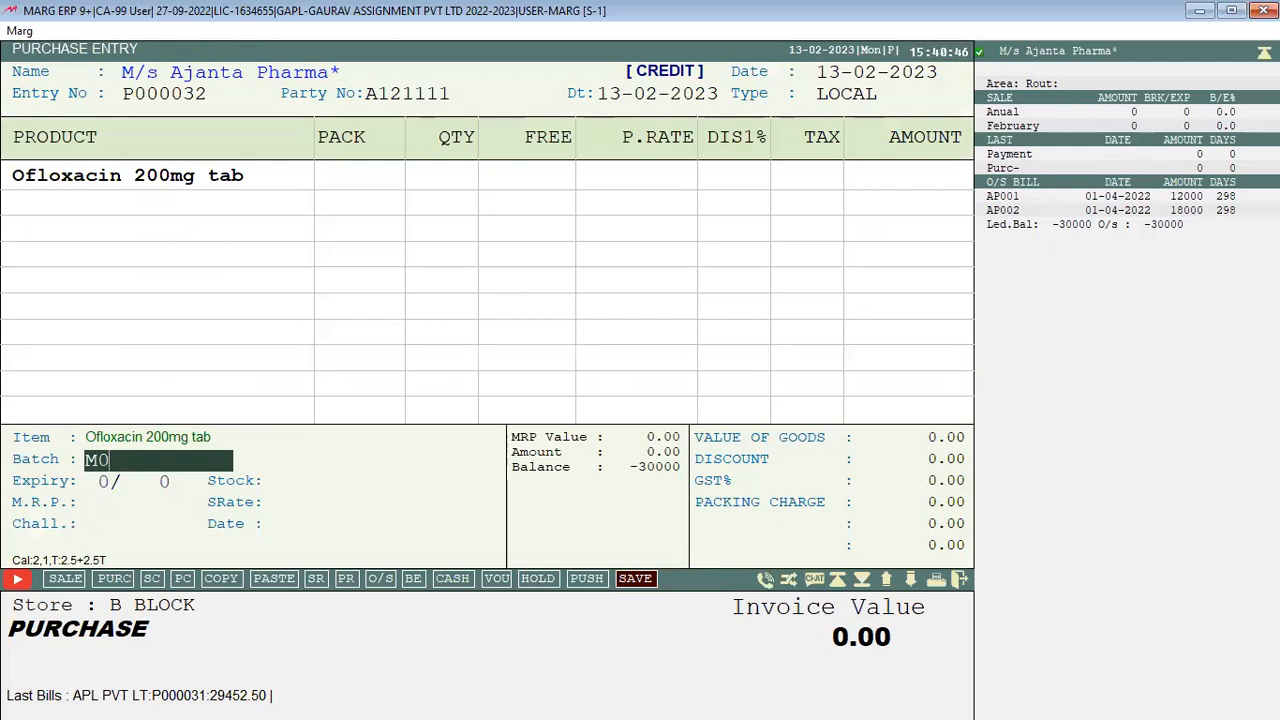
pyautogui.press('Return')
pyautogui.write('2')
pyautogui.press('Return')
pyautogui.write('24')
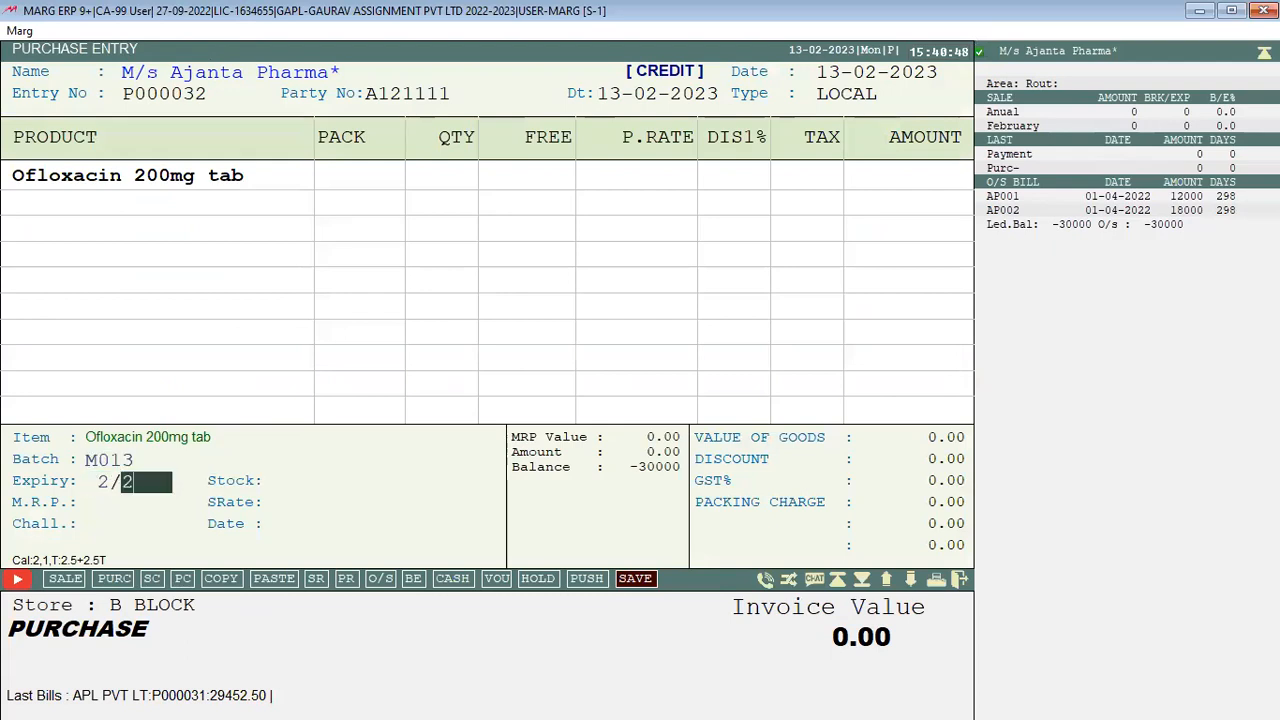
pyautogui.press('Return')
pyautogui.write('100')
pyautogui.press('Return')
pyautogui.press('Return')
pyautogui.press('Return')
pyautogui.press('Return')
pyautogui.press('Return')
pyautogui.press('Return')
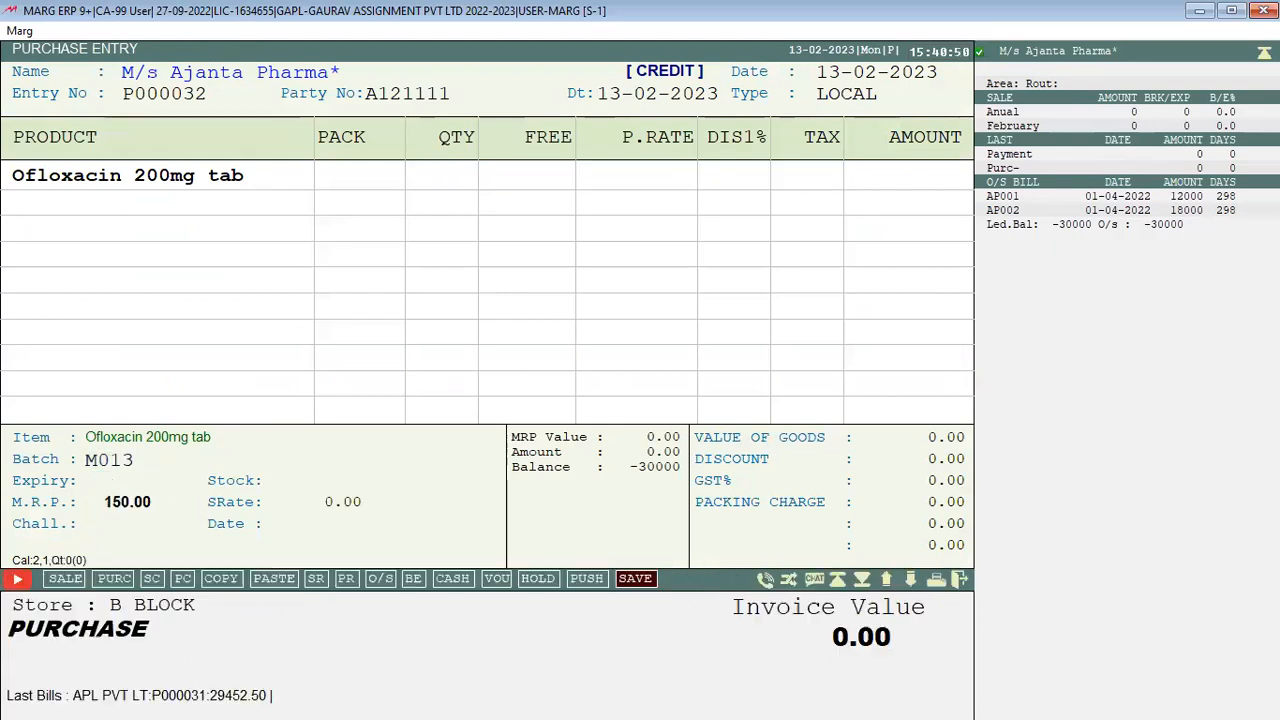
# Add OMEZ-D to the B BLOCK purchase bill with batch M012, expiry 2/25 and quantity 100, accepting the default rates
pyautogui.press('Down')
pyautogui.press('Return')
pyautogui.write('M012')
pyautogui.press('Return')
pyautogui.write('225')
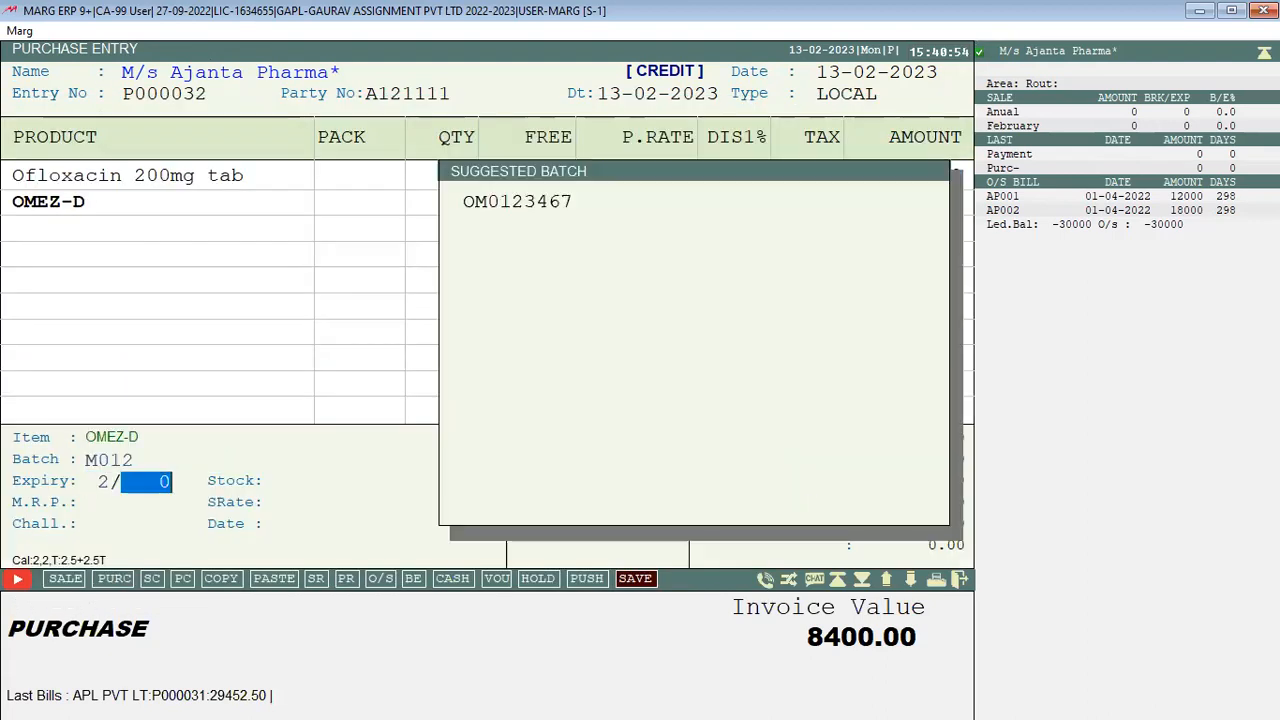
pyautogui.press('Return')
pyautogui.write('100')
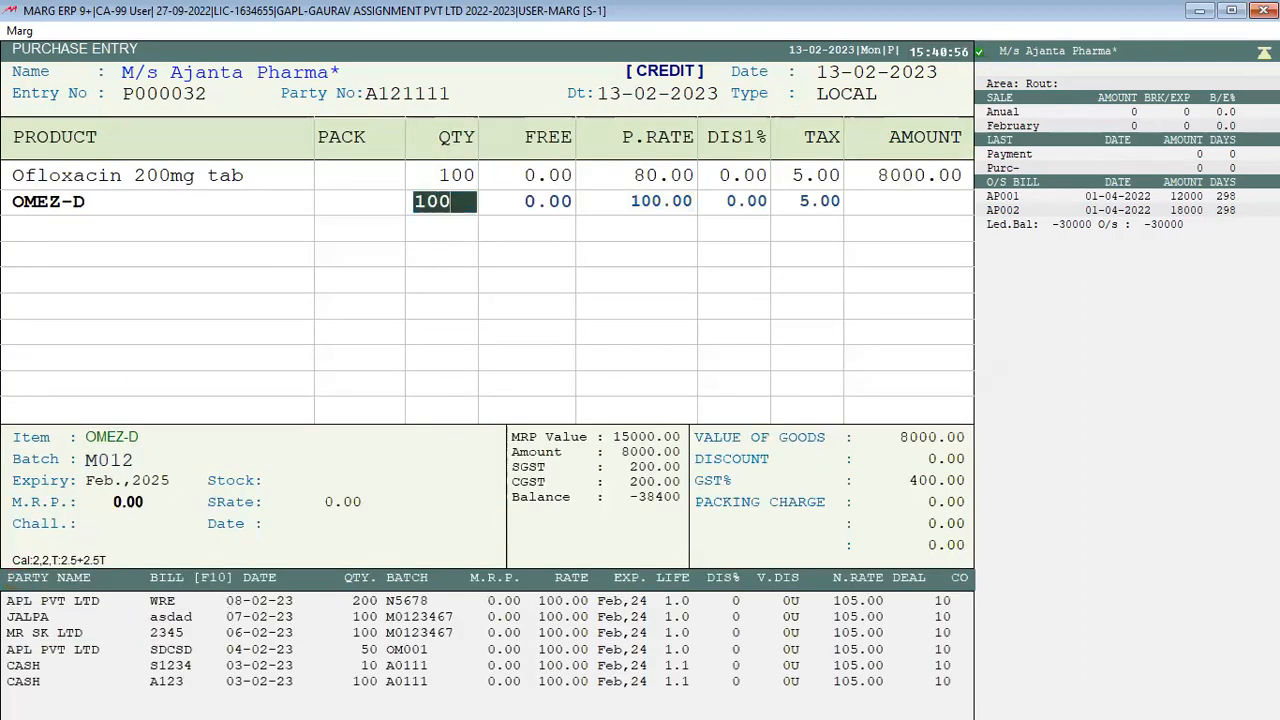
pyautogui.press('Return')
pyautogui.press('Return')
pyautogui.press('Return')
pyautogui.press('Return')
pyautogui.press('Return')
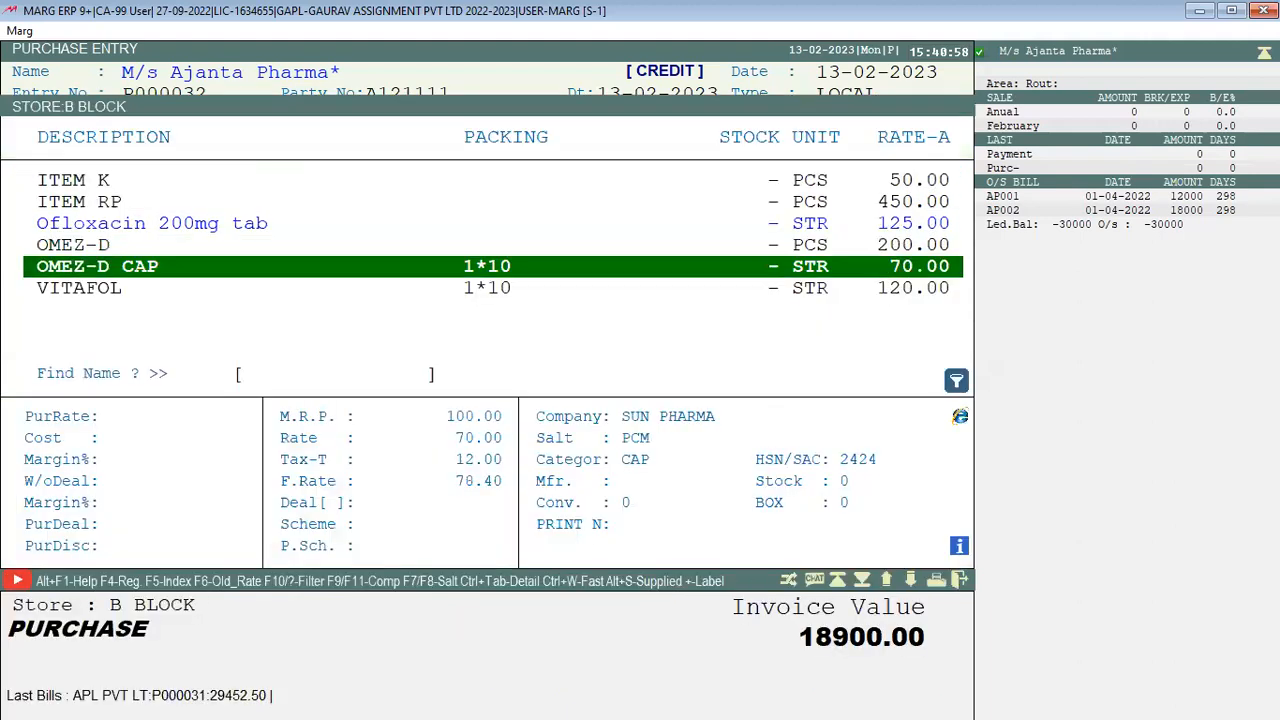
# Add VITAFOL 1*10 to the purchase bill with batch V001, expiry 2/24 and quantity 200, accepting the default rates
pyautogui.press('Down')
pyautogui.press('Return')
pyautogui.write('V001')
pyautogui.press('Return')
pyautogui.write('224')
pyautogui.press('Return')
pyautogui.write('200')
pyautogui.press('Return')
pyautogui.press('Return')
pyautogui.press('Return')
pyautogui.press('Return')
pyautogui.press('Return')
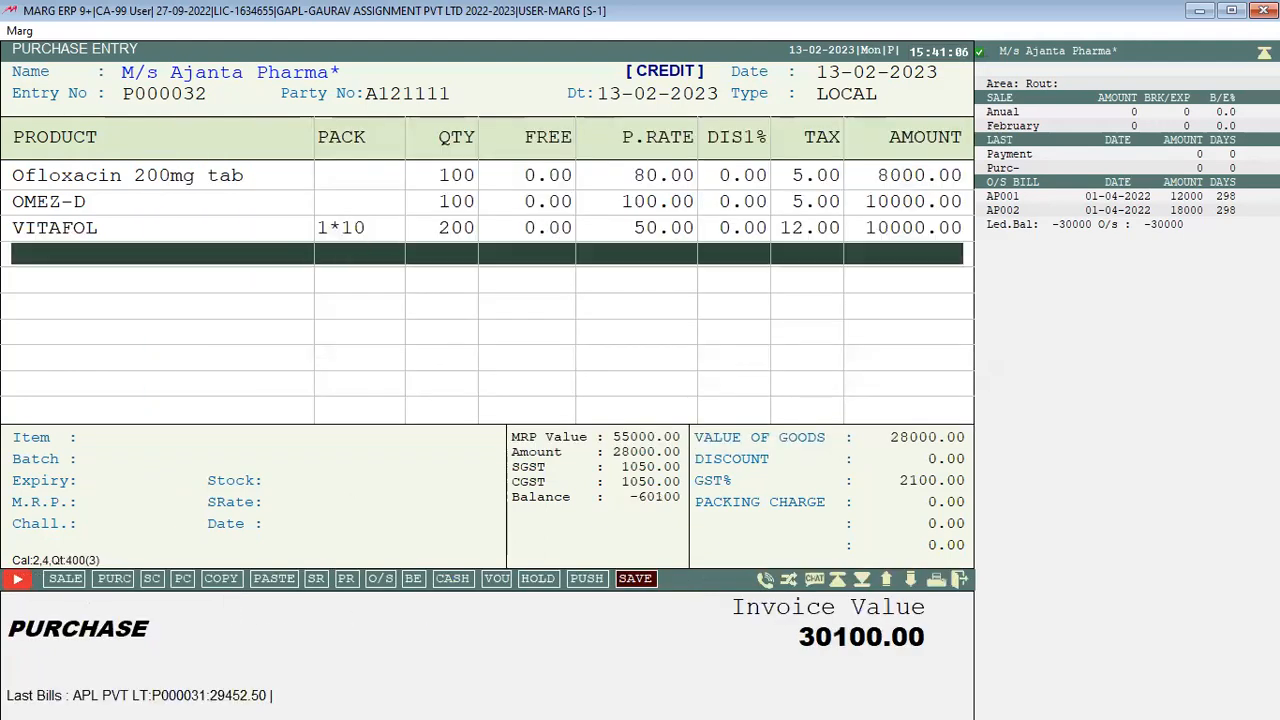
# Finish and save the M/s Ajanta Pharma bill without extra charges or bill details, and close purchase entry
pyautogui.press('Escape')
pyautogui.press('Escape')
pyautogui.press('Return')
pyautogui.press('Return')
pyautogui.press('Return')
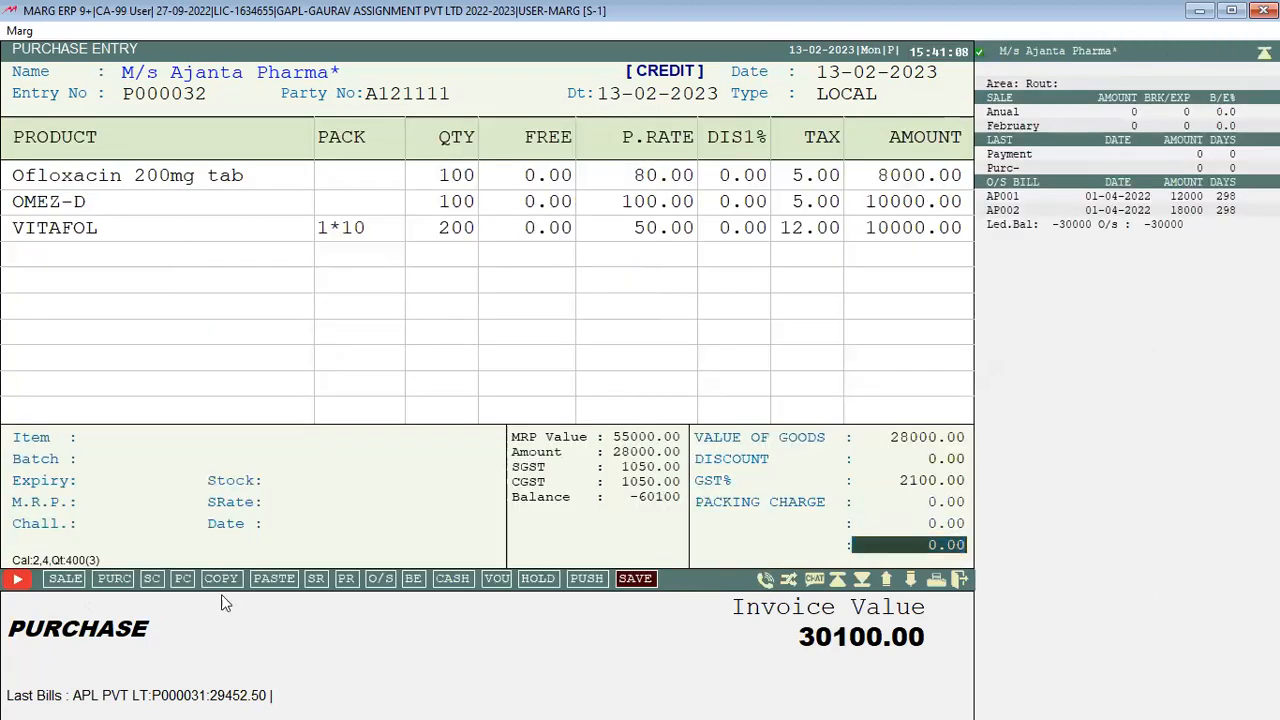
pyautogui.press('Return')
pyautogui.press('Return')
pyautogui.press('Return')
pyautogui.press('Return')
pyautogui.press('Return')
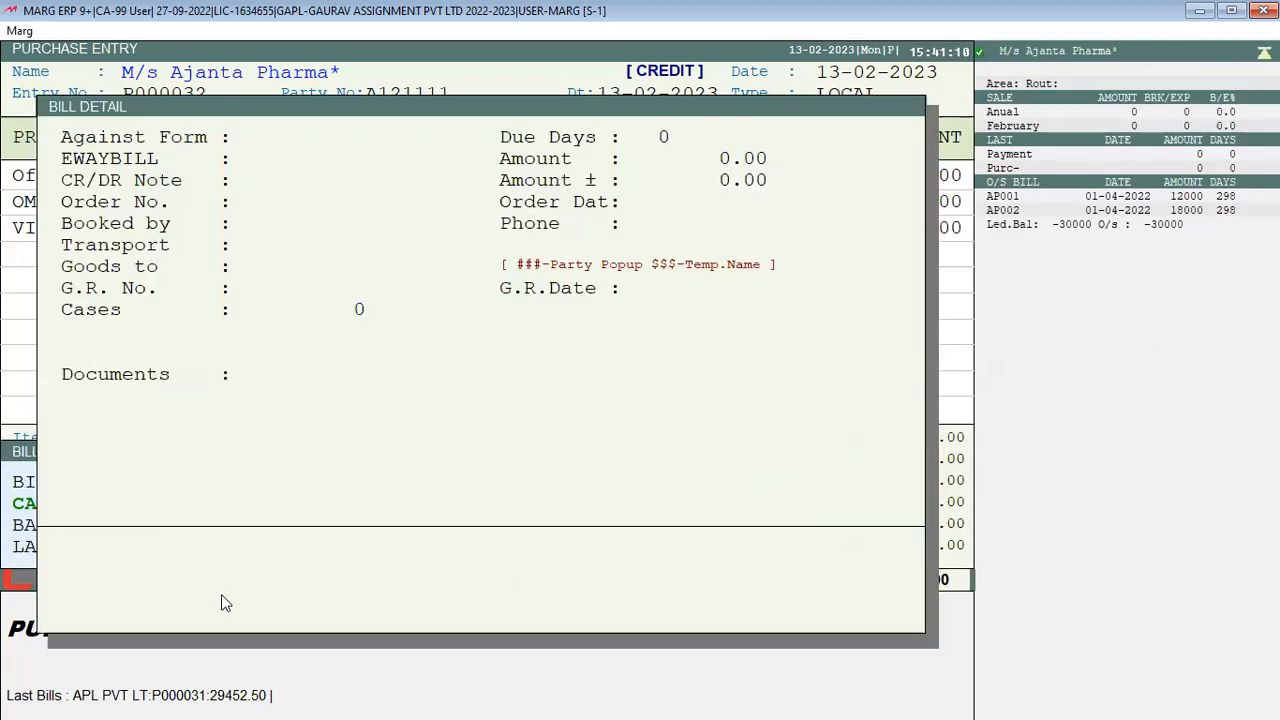
pyautogui.press('Escape')
pyautogui.press('Escape')
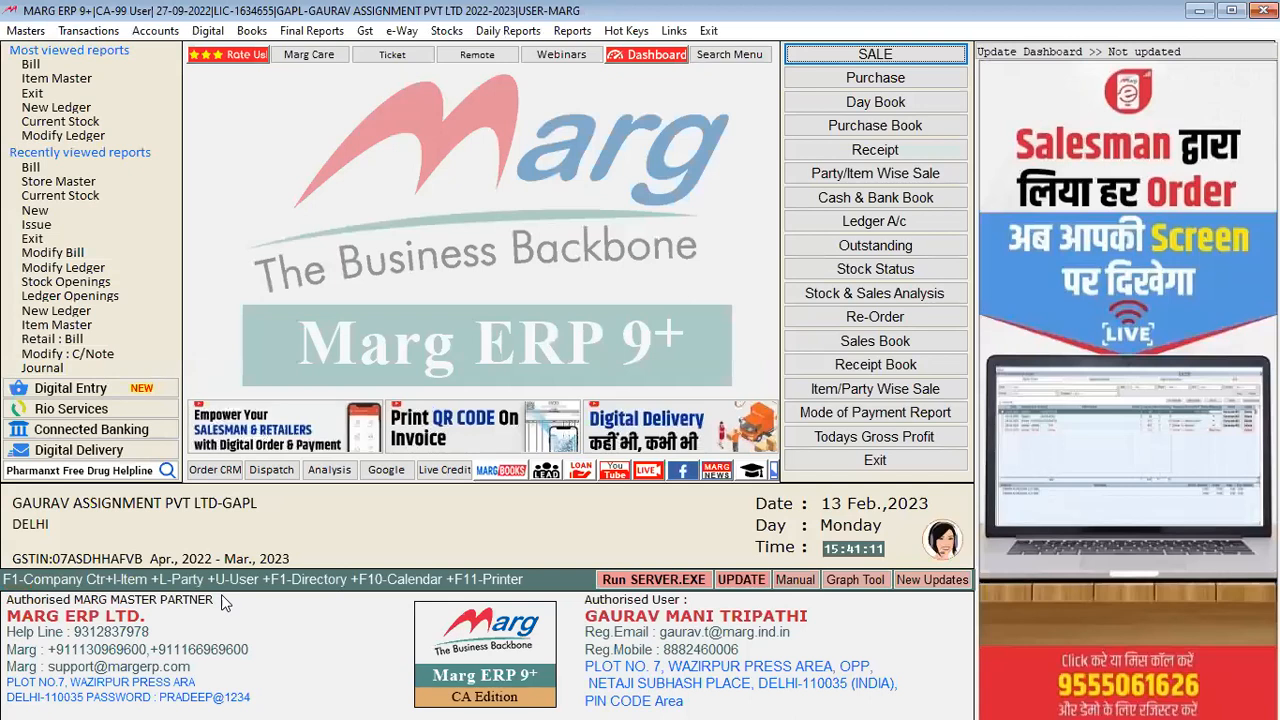
# Start a sale bill dated 13-02-2023 for the first customer in the ledger list, with A BLOCK as the store
pyautogui.hotkey('alt', 't')
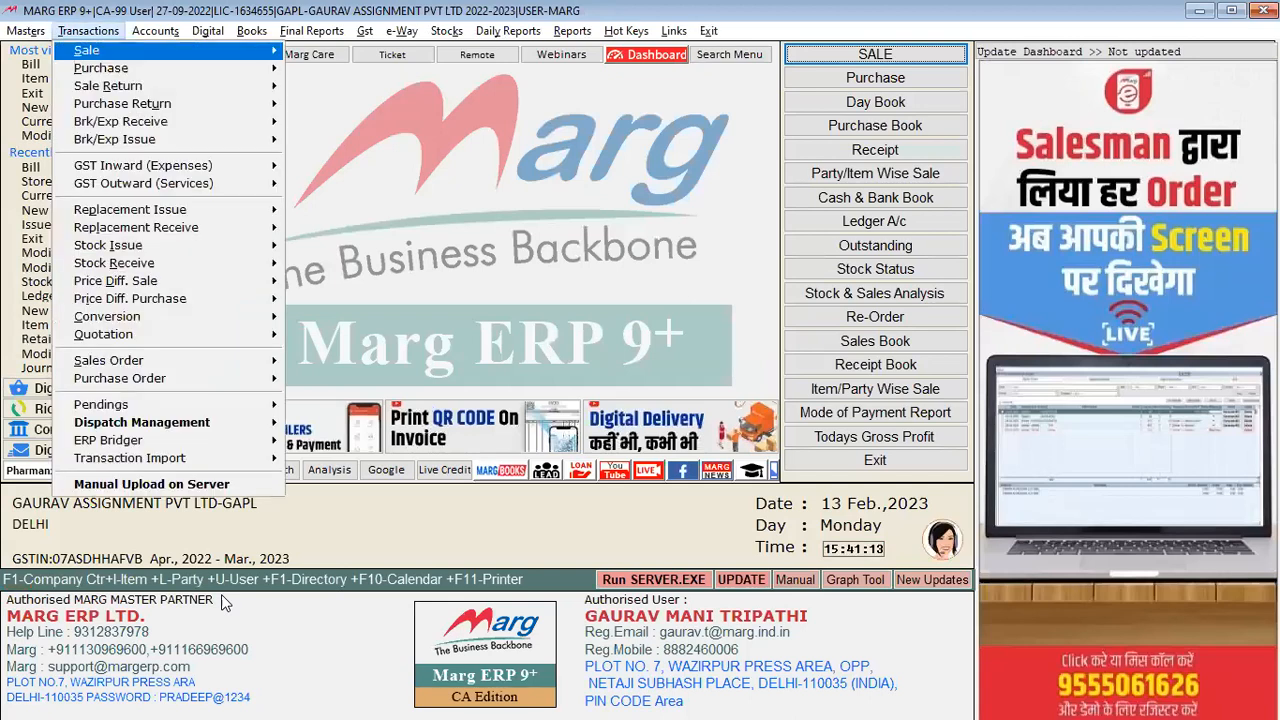
pyautogui.press('Return')
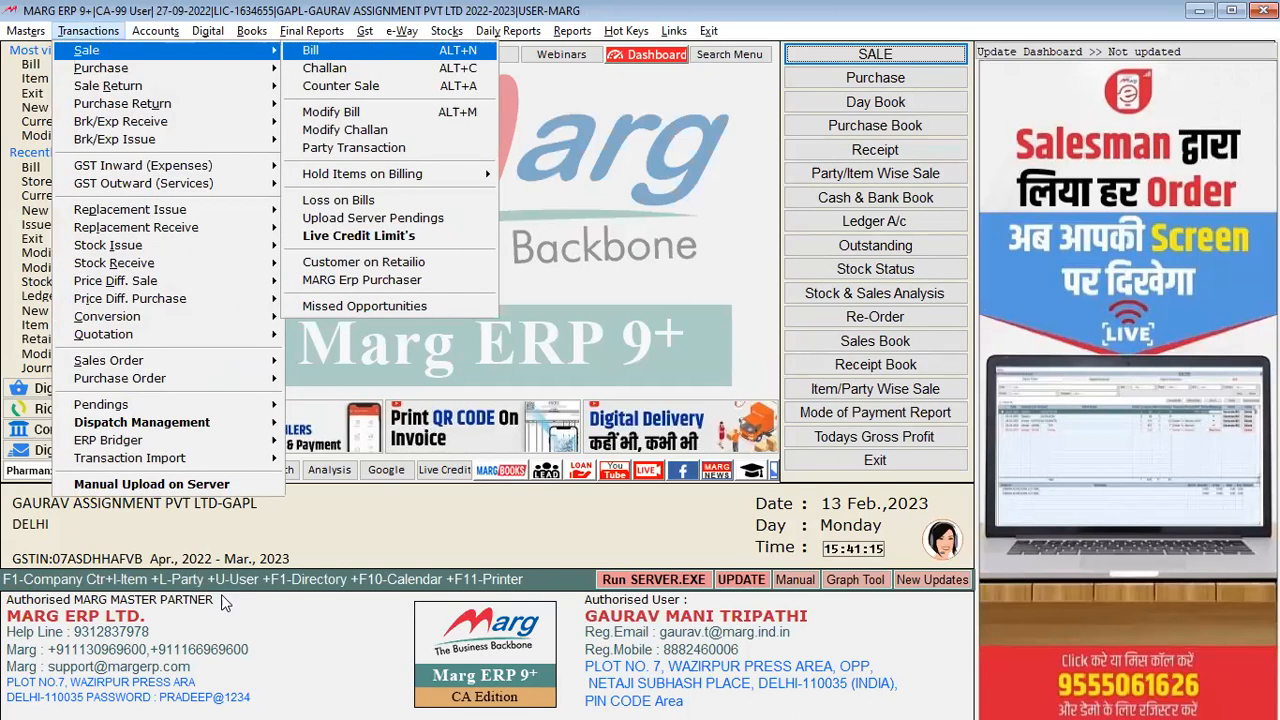
pyautogui.press('Return')
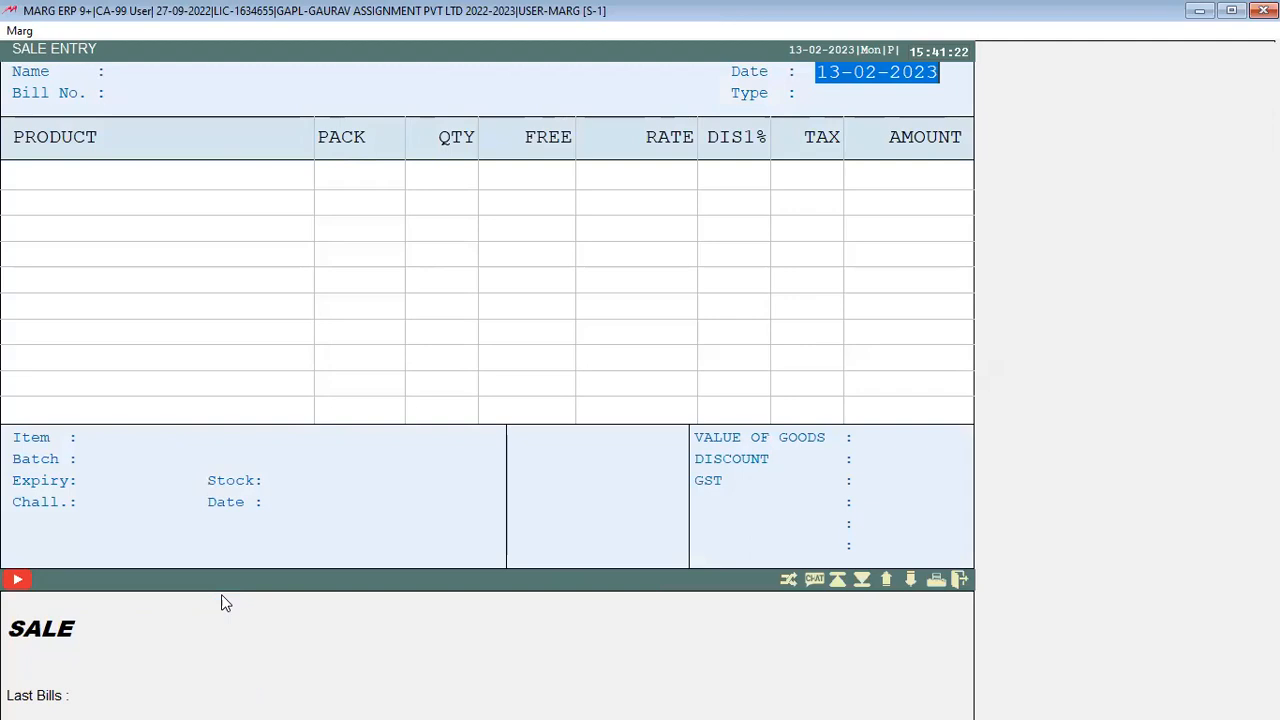
pyautogui.press('Return')
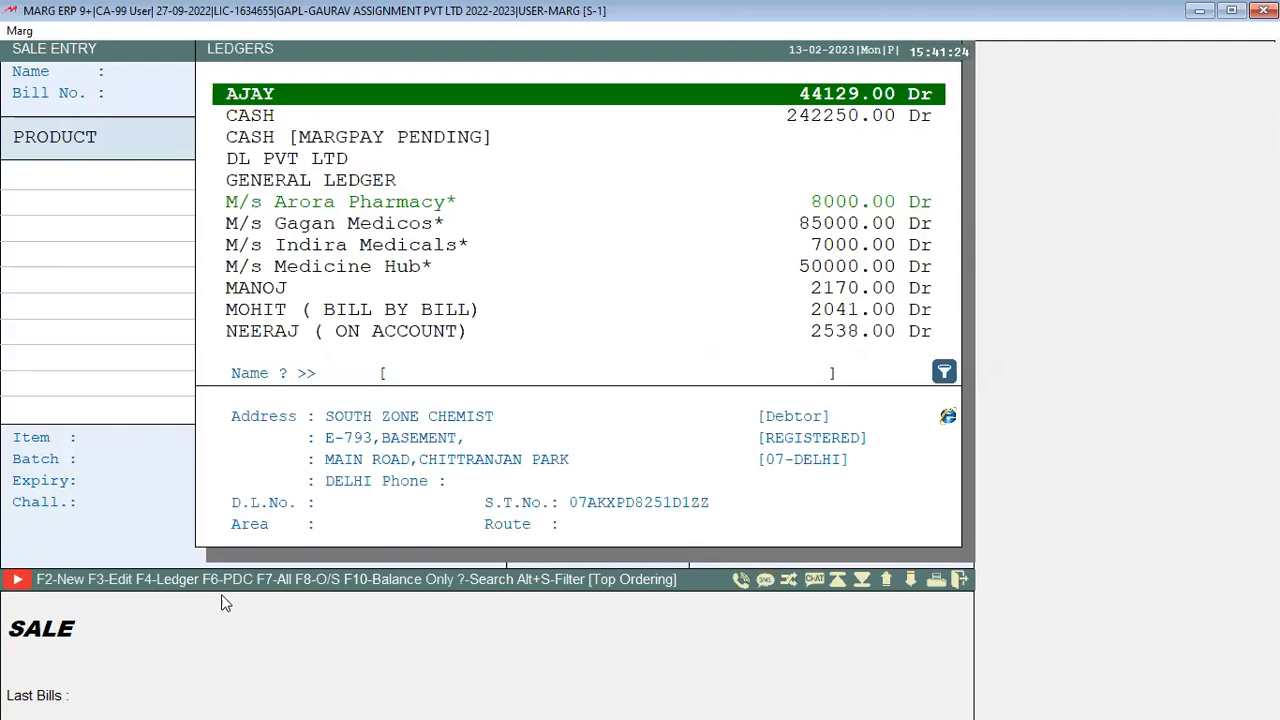
pyautogui.press('Return')
pyautogui.press('Return')
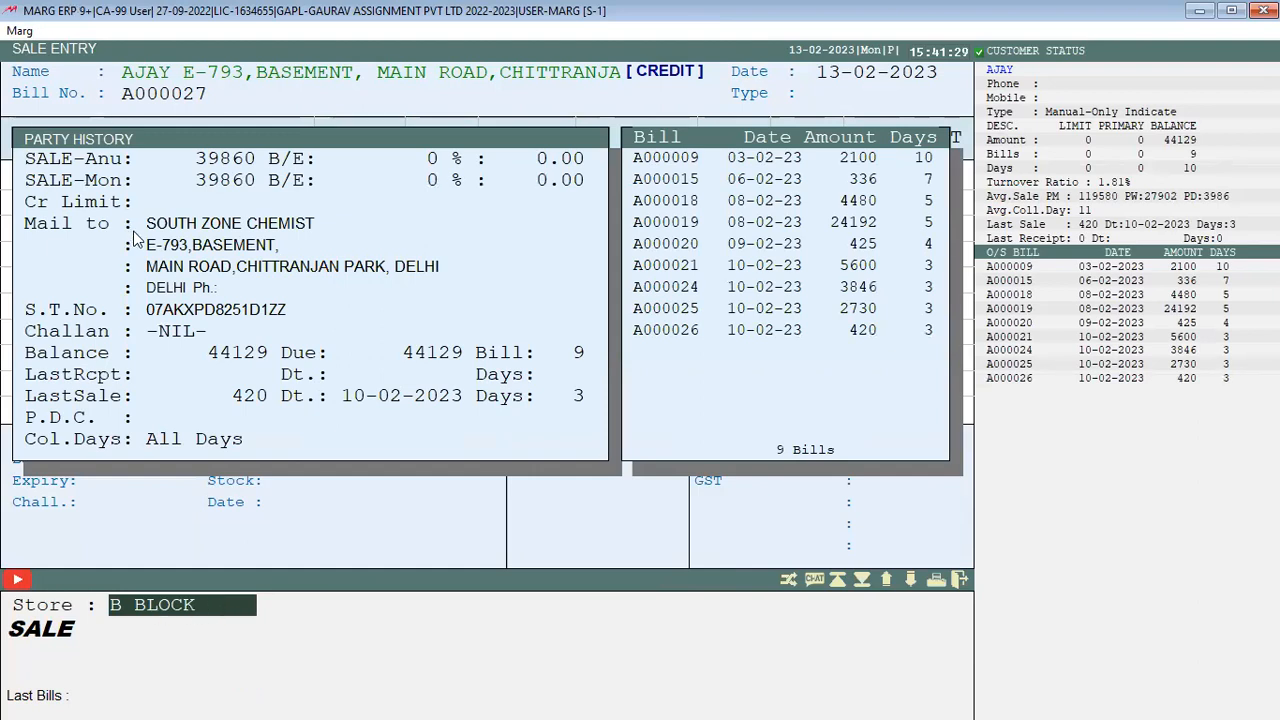
pyautogui.press('Return')
pyautogui.press('Up')
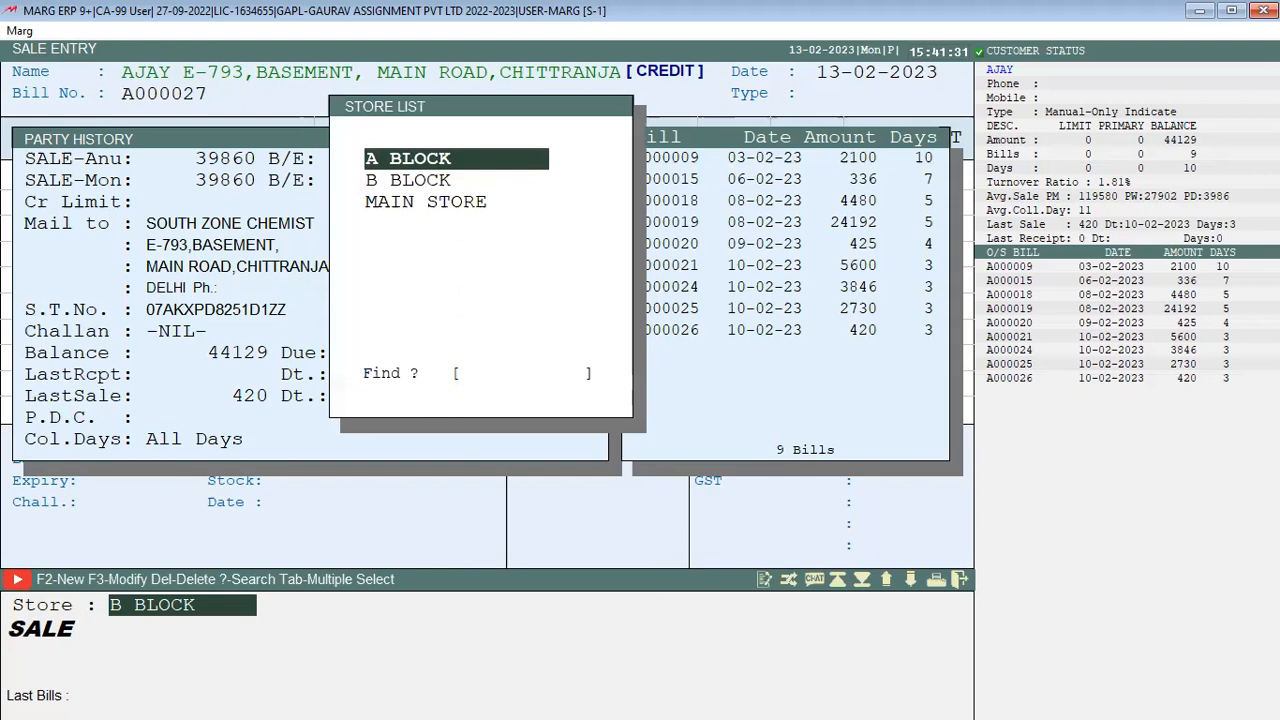
pyautogui.press('Return')
# Add AMLOGARD 1*10 from batch B0012 to the sale bill with quantity 24
pyautogui.press('Return')
pyautogui.press('Down')
pyautogui.press('Down')
pyautogui.press('Up')
pyautogui.press('Return')
pyautogui.press('Return')
pyautogui.write('2')
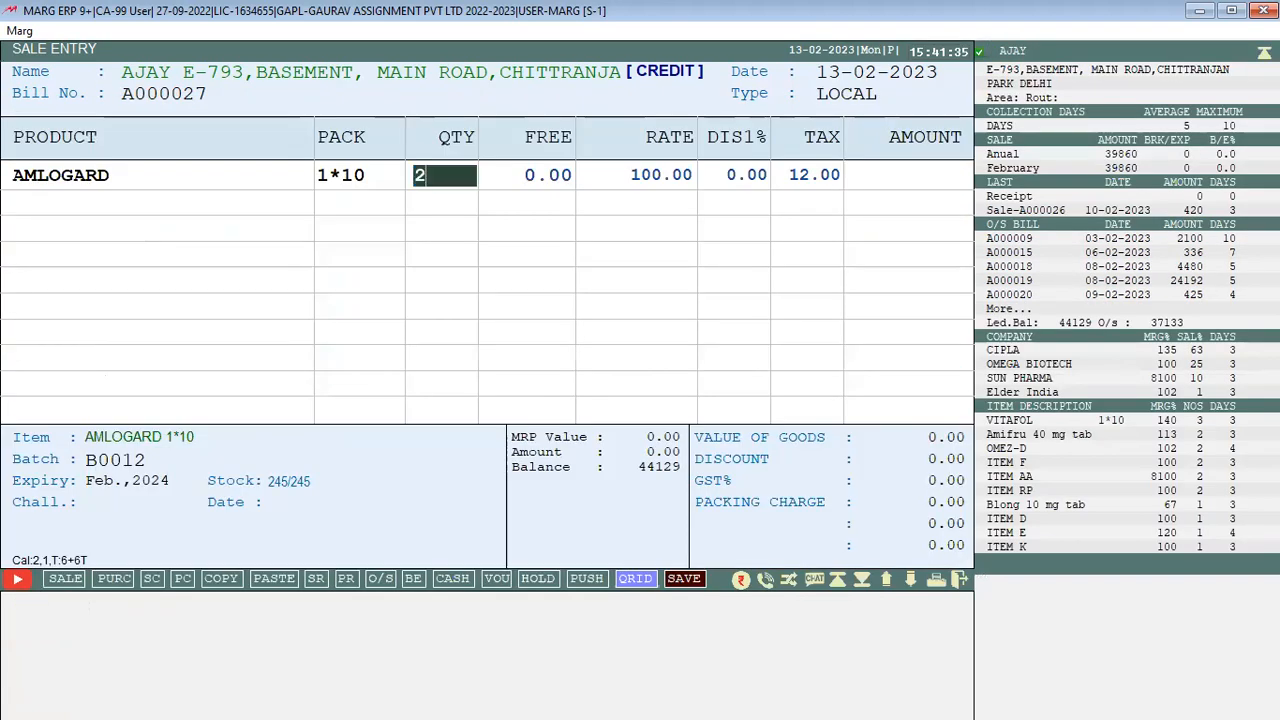
pyautogui.write('4')
pyautogui.press('Return')
pyautogui.press('Return')
# Add AZMIN CAP from batch AZ089 to the sale bill with quantity 10
pyautogui.press('Down')
pyautogui.press('Return')
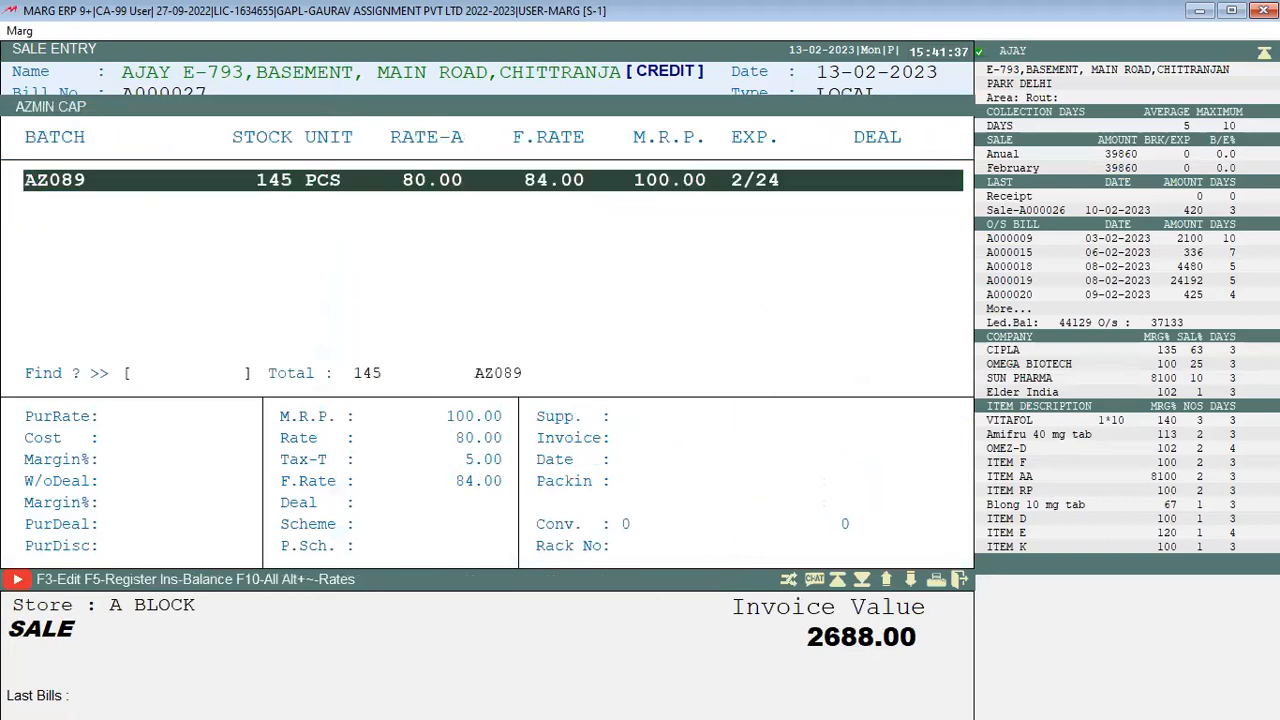
pyautogui.press('Return')
pyautogui.write('10')
pyautogui.press('Return')
pyautogui.press('Return')
# Add Blong 10 mg tab to the sale bill with quantity 9
pyautogui.press('Down')
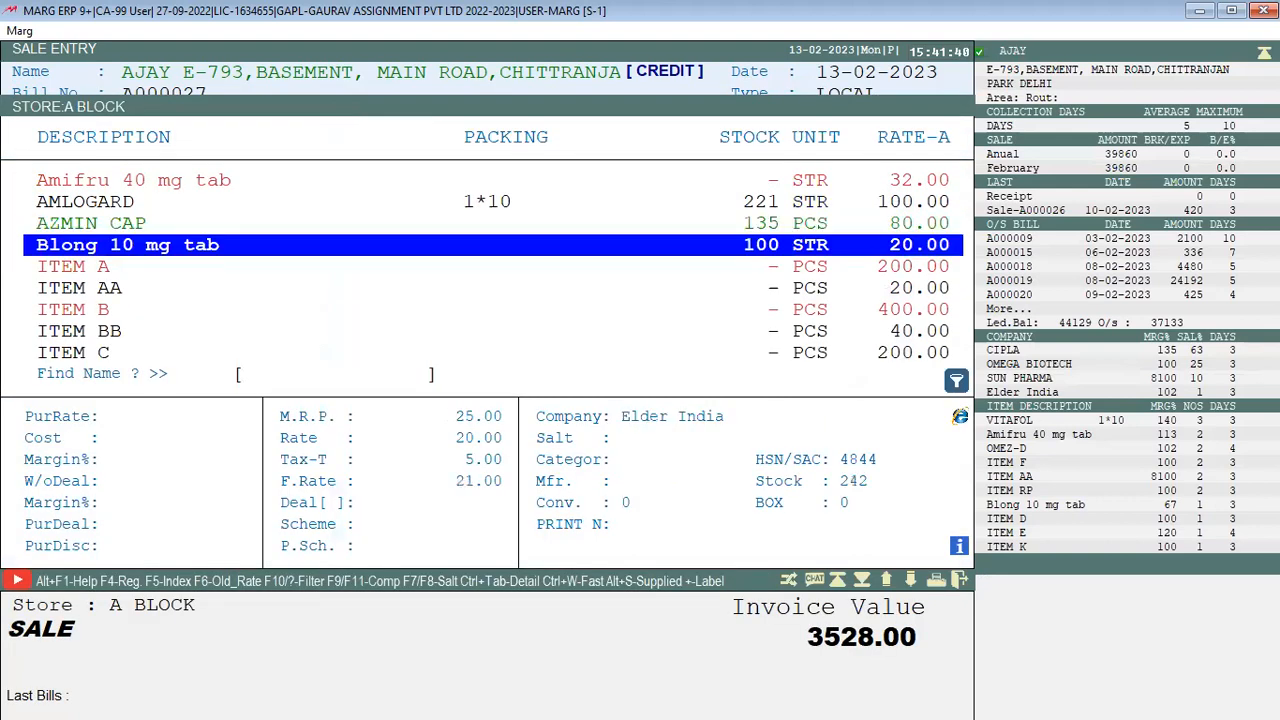
pyautogui.press('Return')
pyautogui.press('Return')
pyautogui.write('9')
pyautogui.press('Return')
pyautogui.press('Return')
# Save the sale bill with the New Ref. bill adjustment and no remark, and close sale entry
pyautogui.press('Return')
pyautogui.press('Return')
pyautogui.press('Return')
pyautogui.press('Return')
pyautogui.press('Return')
pyautogui.press('Return')
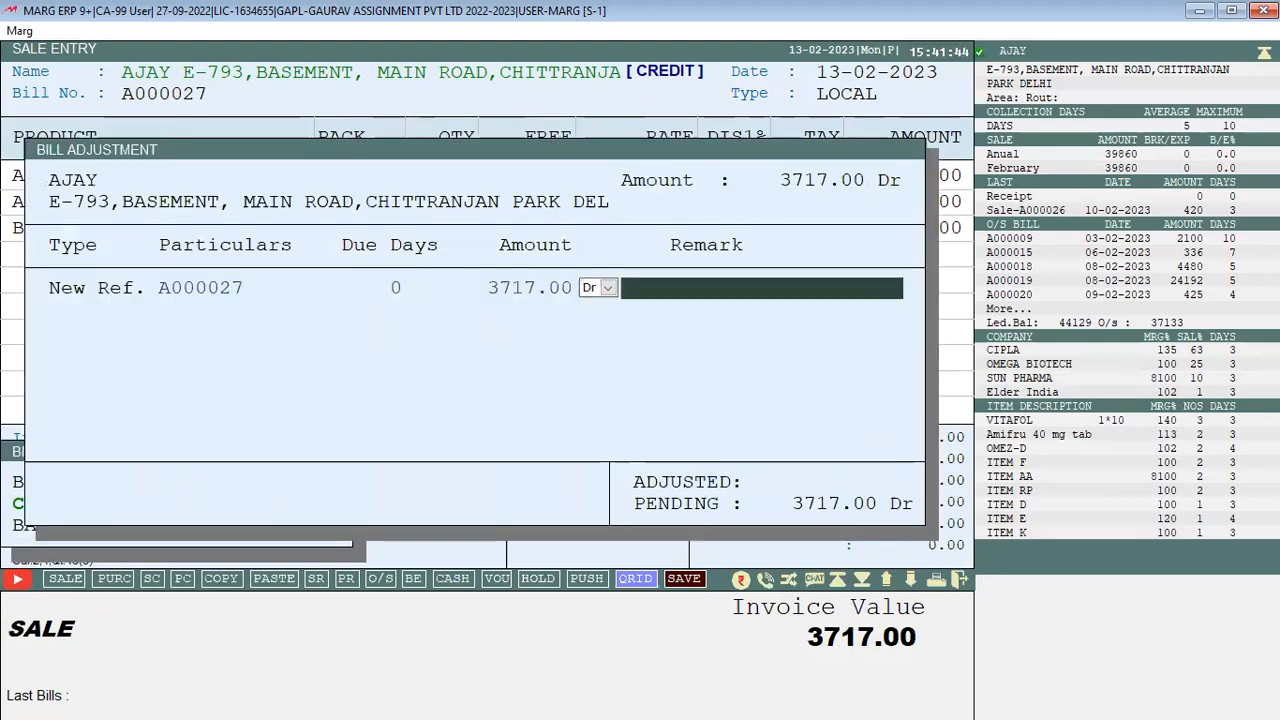
pyautogui.press('Return')
pyautogui.press('Escape')
pyautogui.press('Escape')
pyautogui.press('Escape')
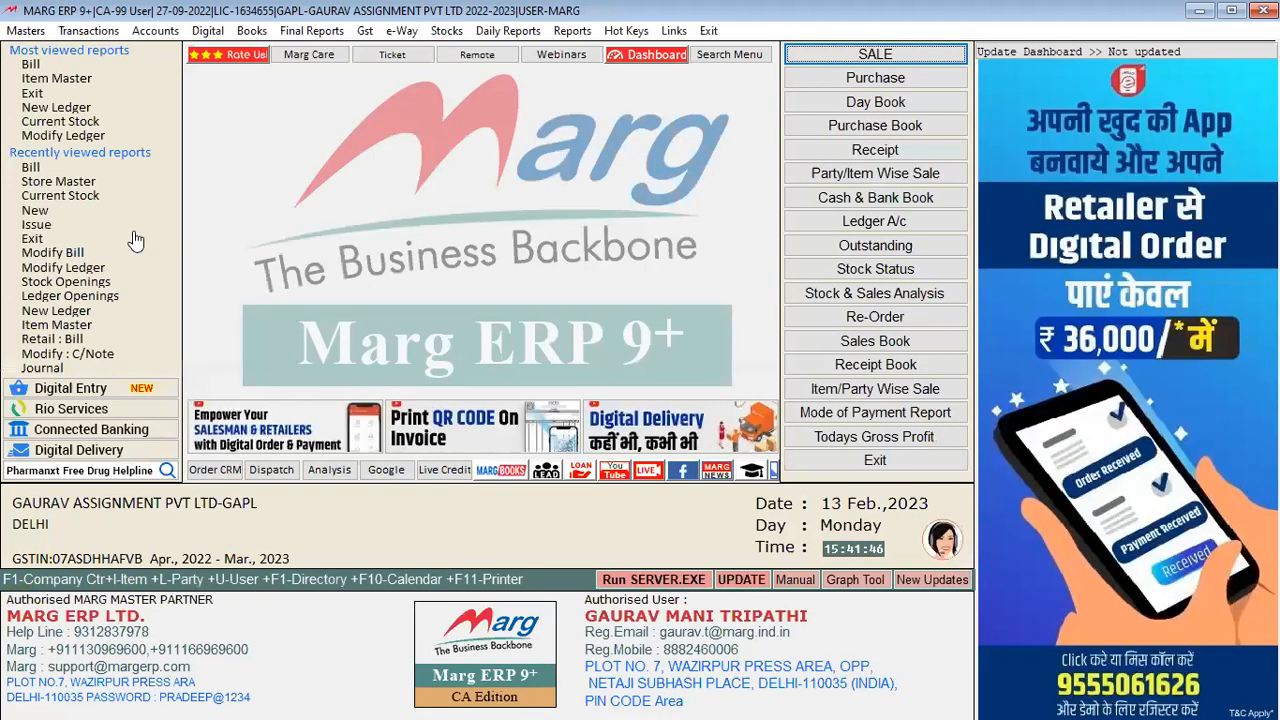
pyautogui.hotkey('alt', 't')
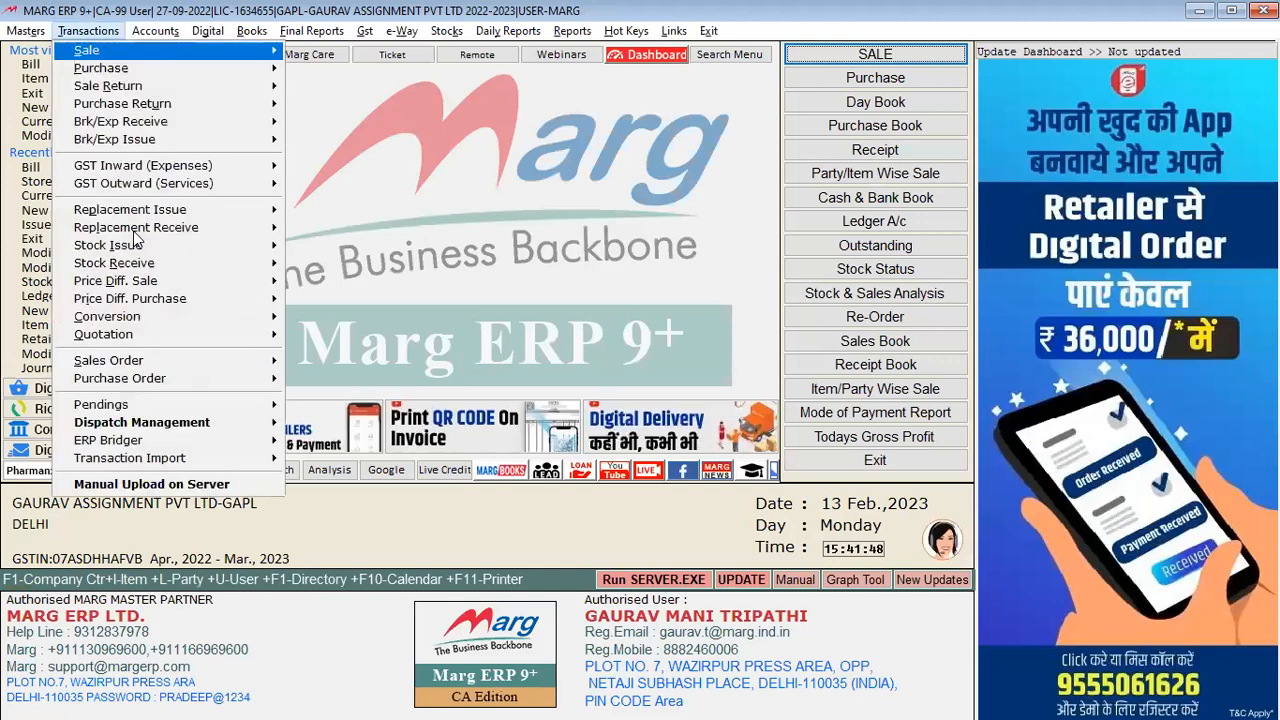
pyautogui.press('Return')
pyautogui.press('Escape')
pyautogui.press('Escape')
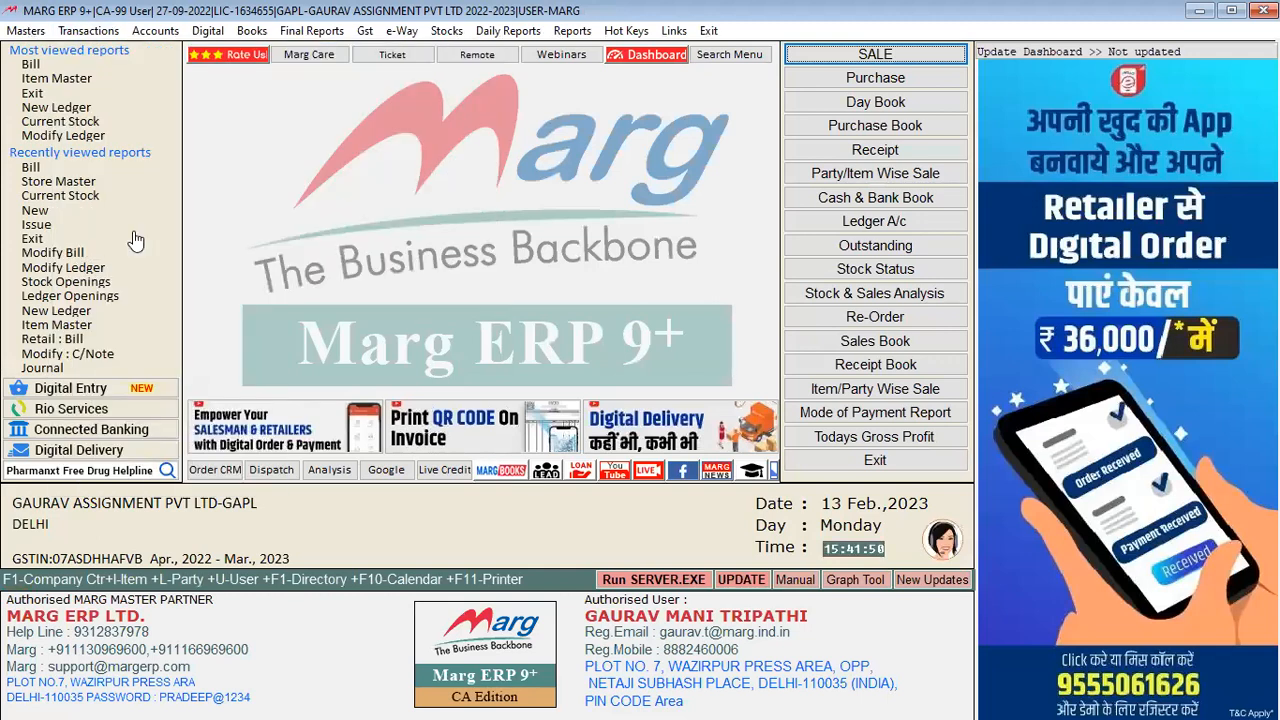
# Open a new purchase bill entry
pyautogui.hotkey('alt', 't')
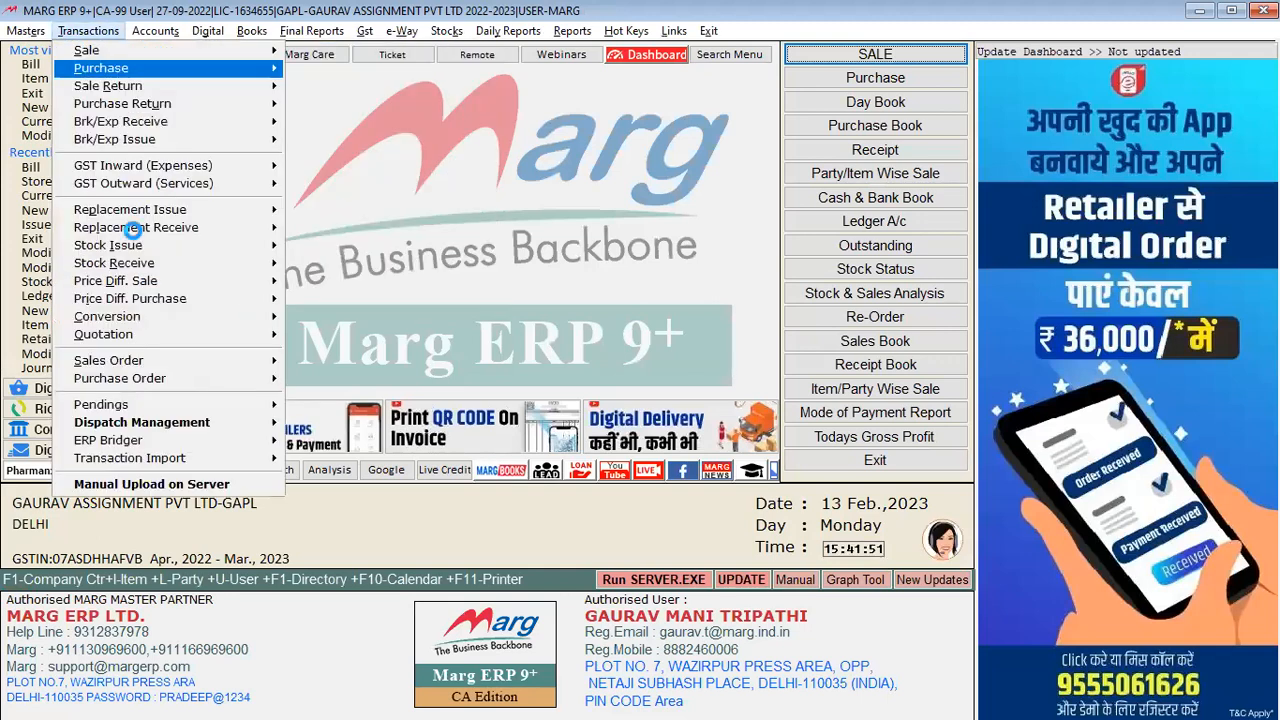
pyautogui.press('Down')
pyautogui.press('Return')
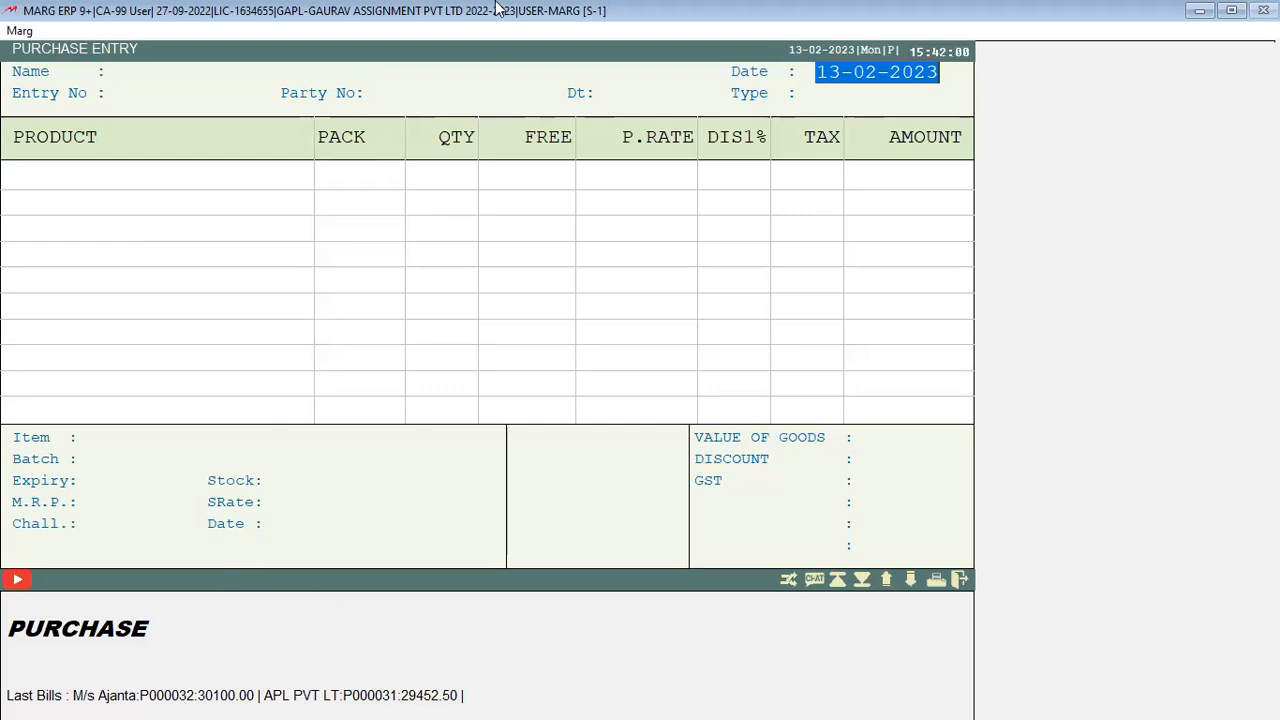
pyautogui.press('Return')
pyautogui.press('Return')
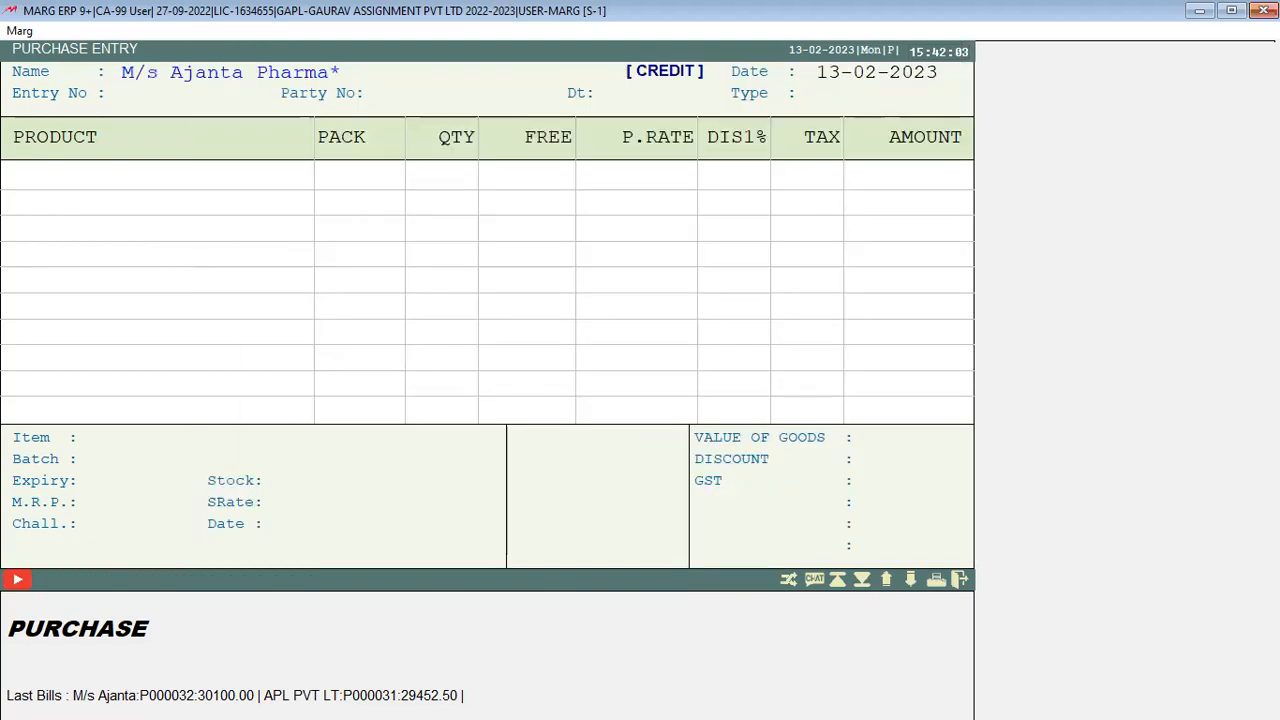
pyautogui.write('1244')
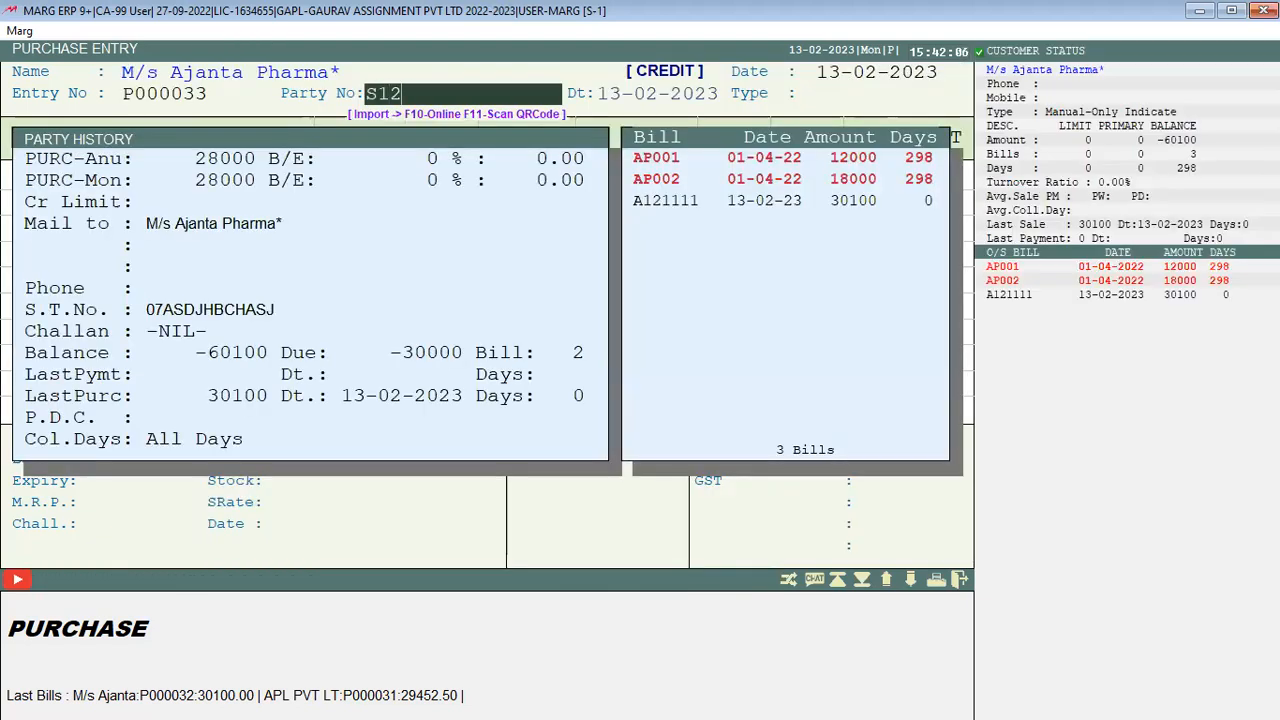
pyautogui.press('Return')
pyautogui.press('Return')
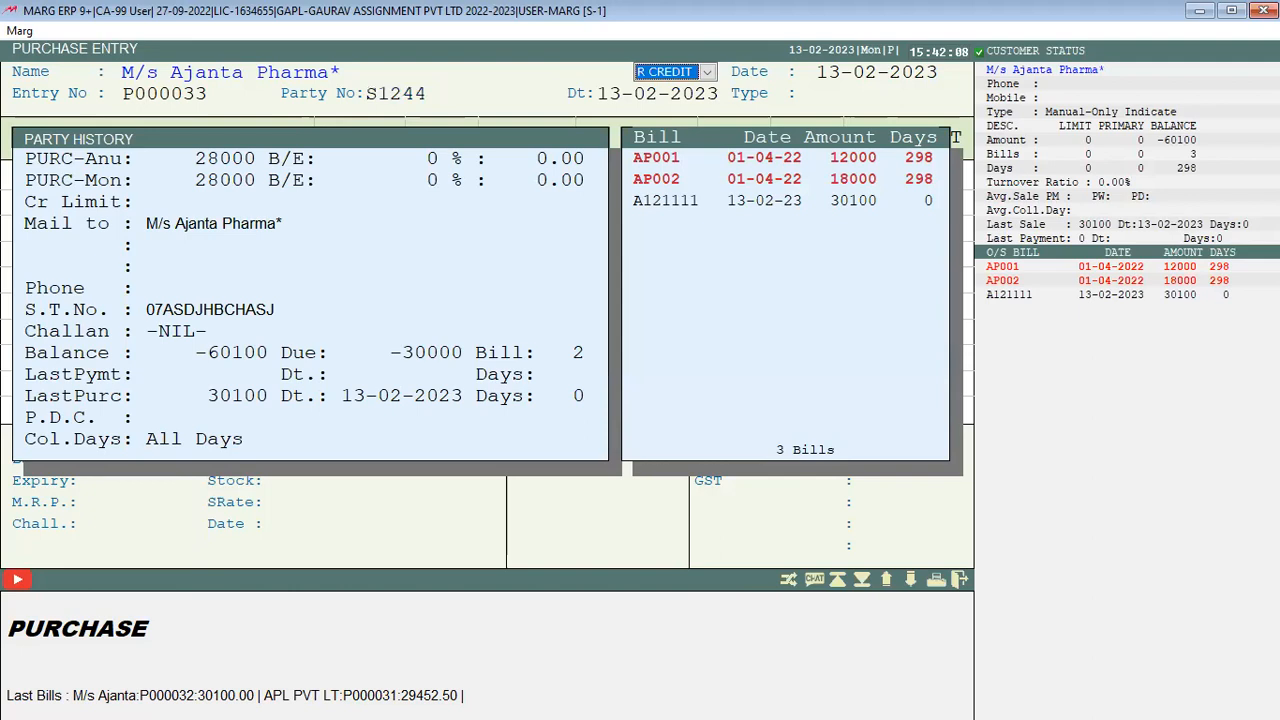
pyautogui.press('Return')
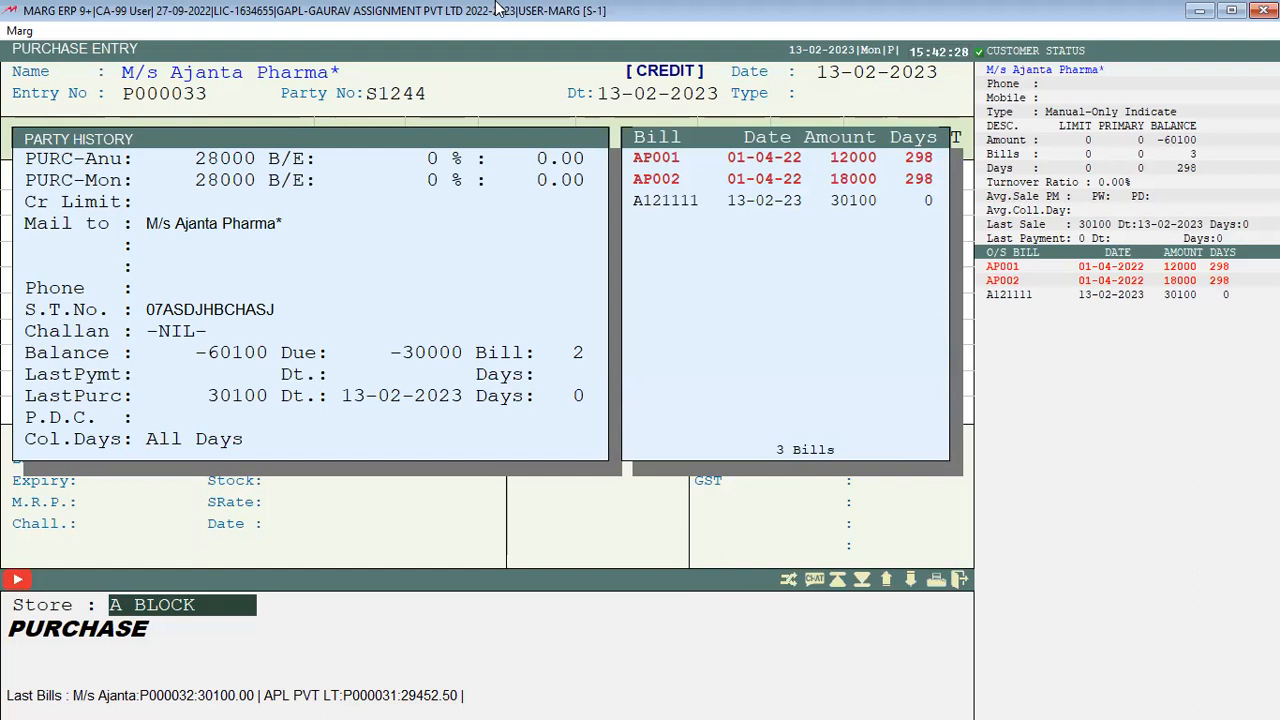
pyautogui.press('Escape')
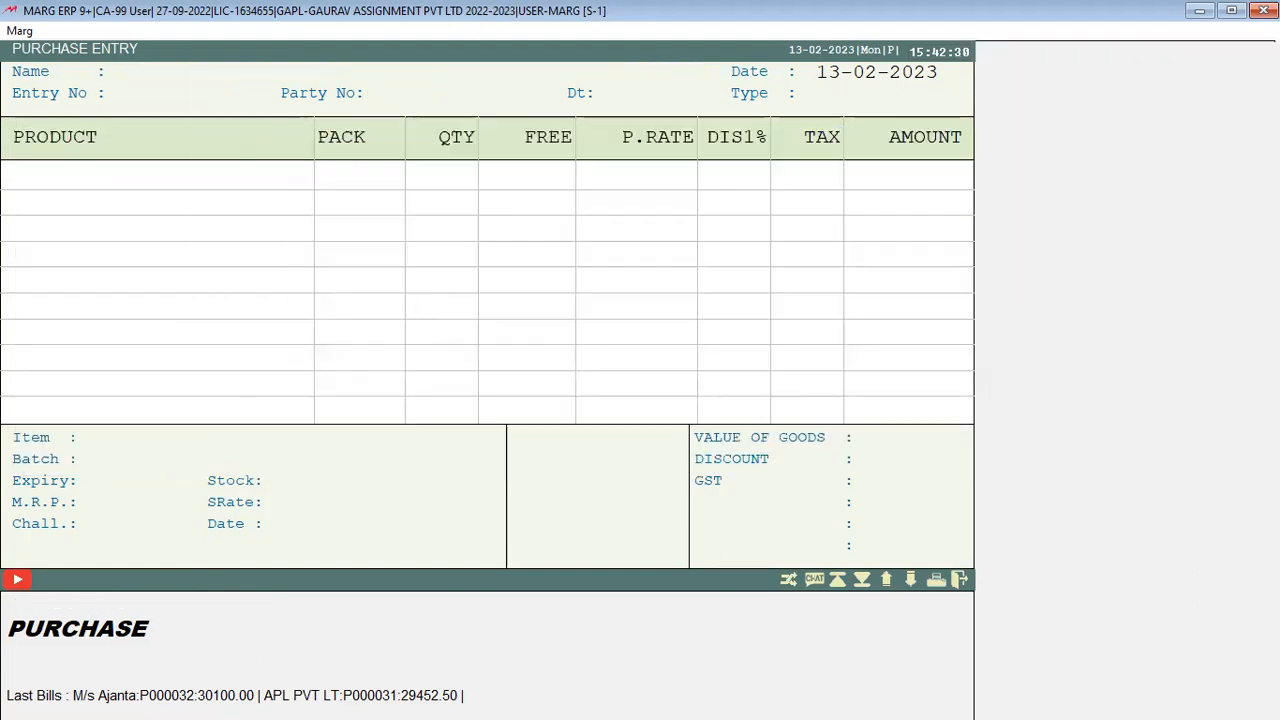
# Fill in M/s Ajanta Pharma as supplier with party number S12344 dated 13-02-2023, and choose B BLOCK as the store
pyautogui.press('Return')
pyautogui.write('S12344')
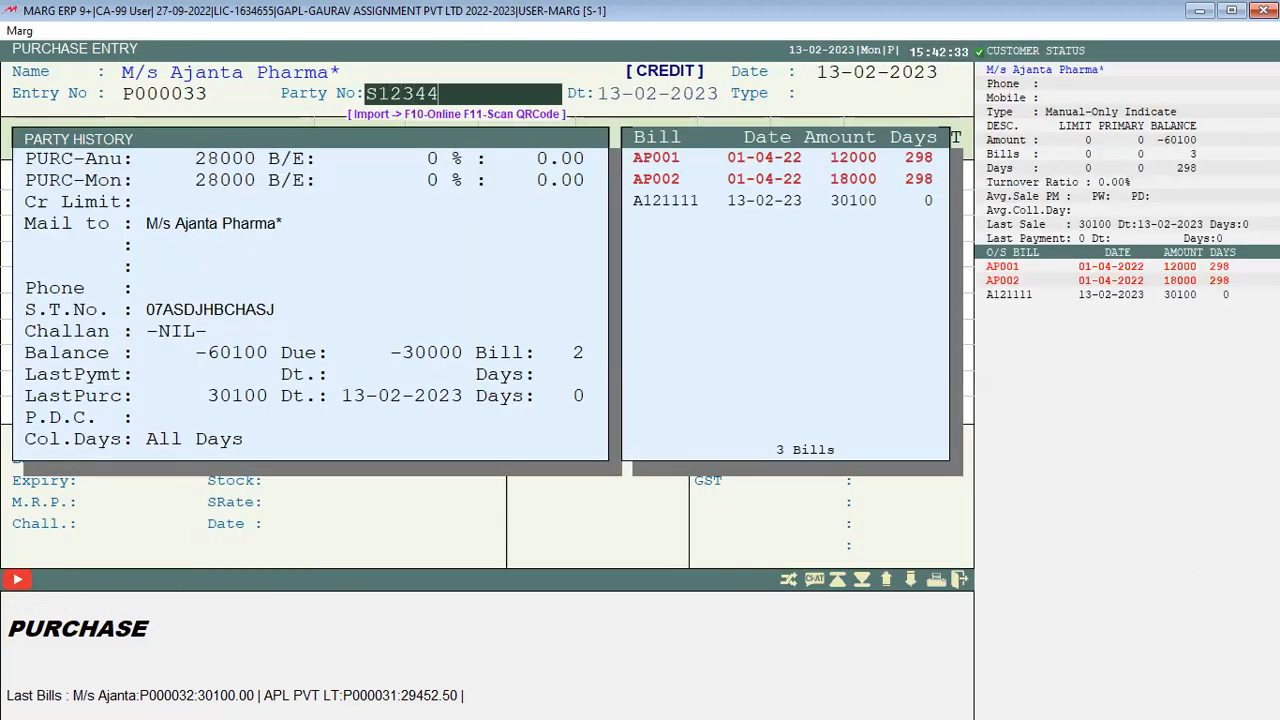
pyautogui.press('Return')
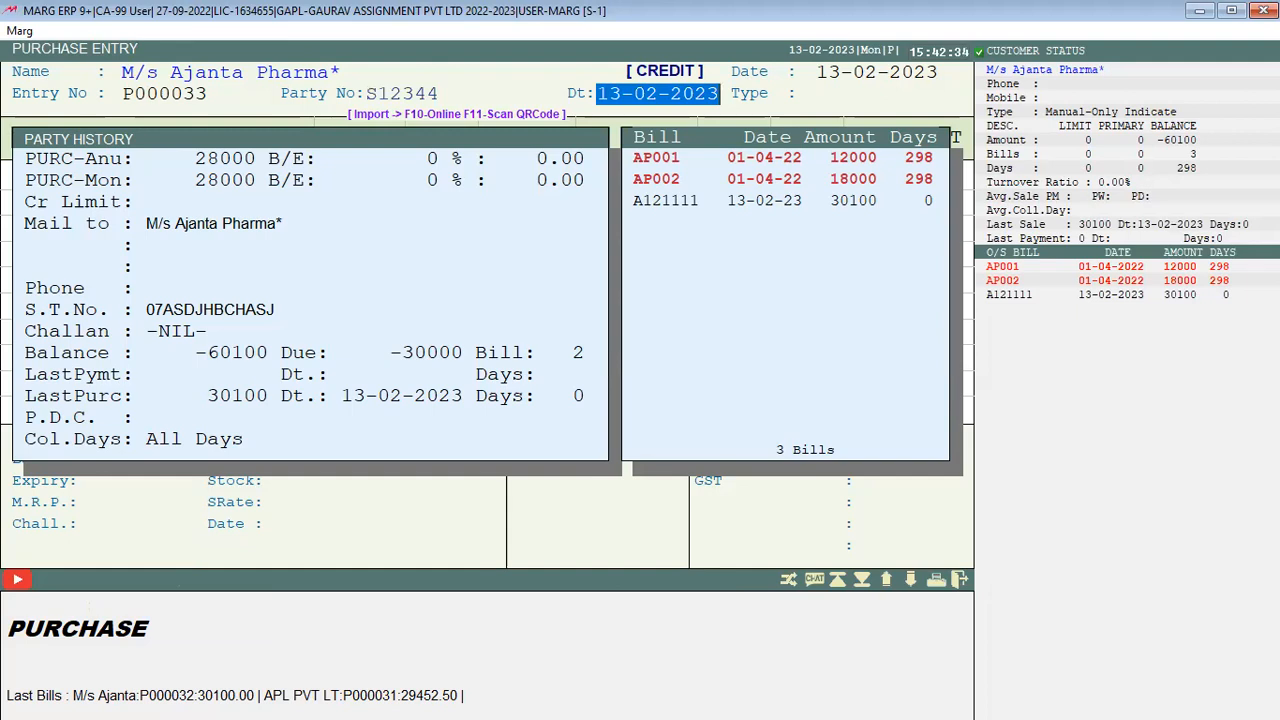
pyautogui.press('Return')
pyautogui.press('Return')
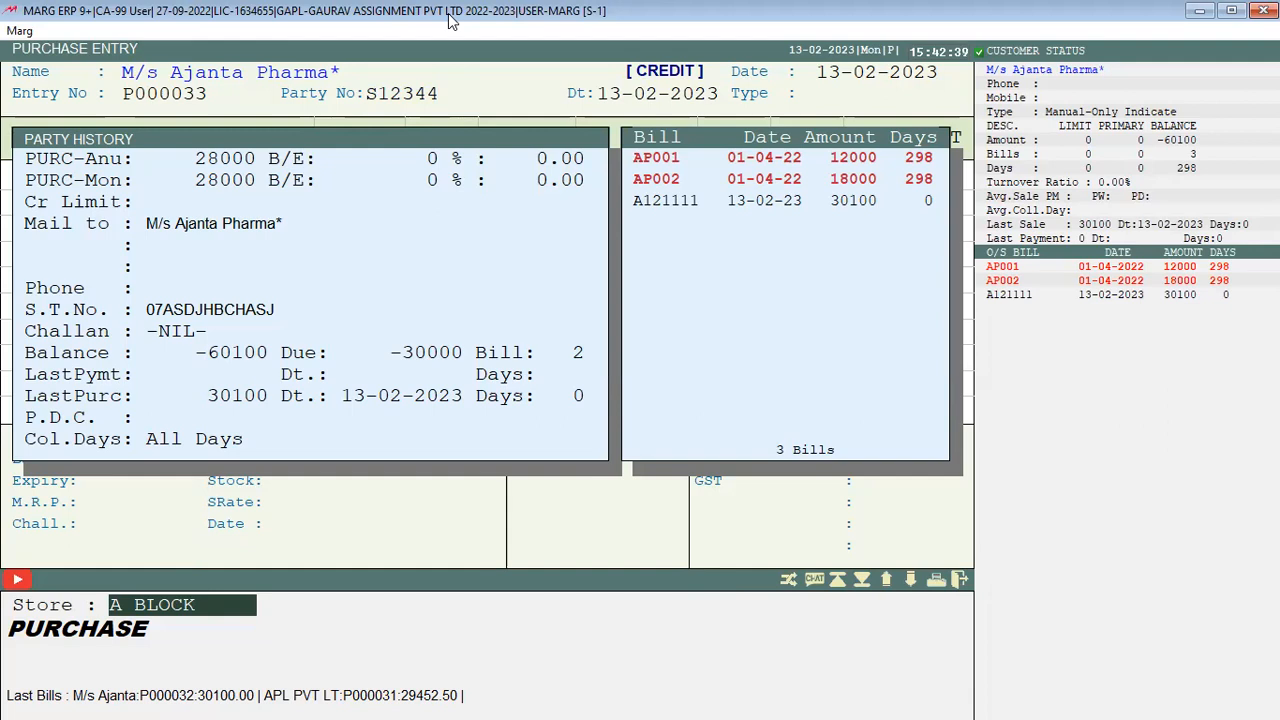
pyautogui.press('Return')
pyautogui.press('Down')
pyautogui.press('Return')
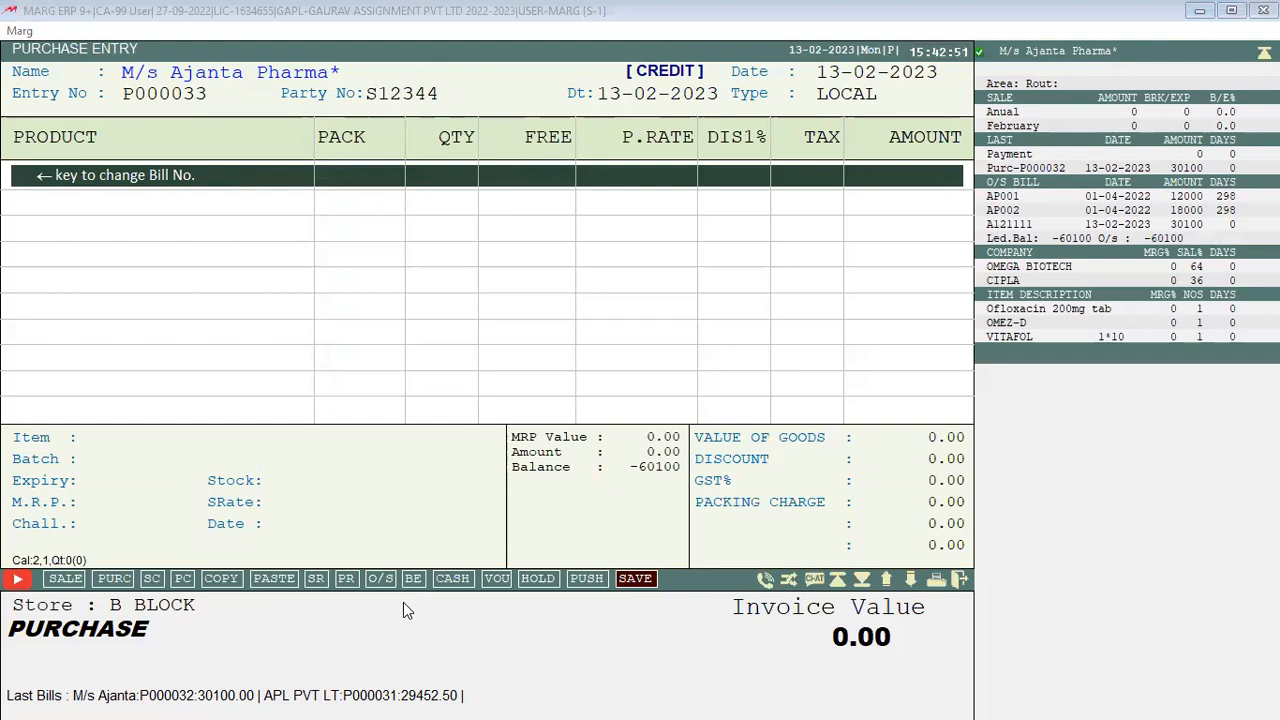
# Choose ITEM F from the B BLOCK item list as the bill's first product
pyautogui.click(506, 4)
pyautogui.click(822, 8)
pyautogui.press('Return')
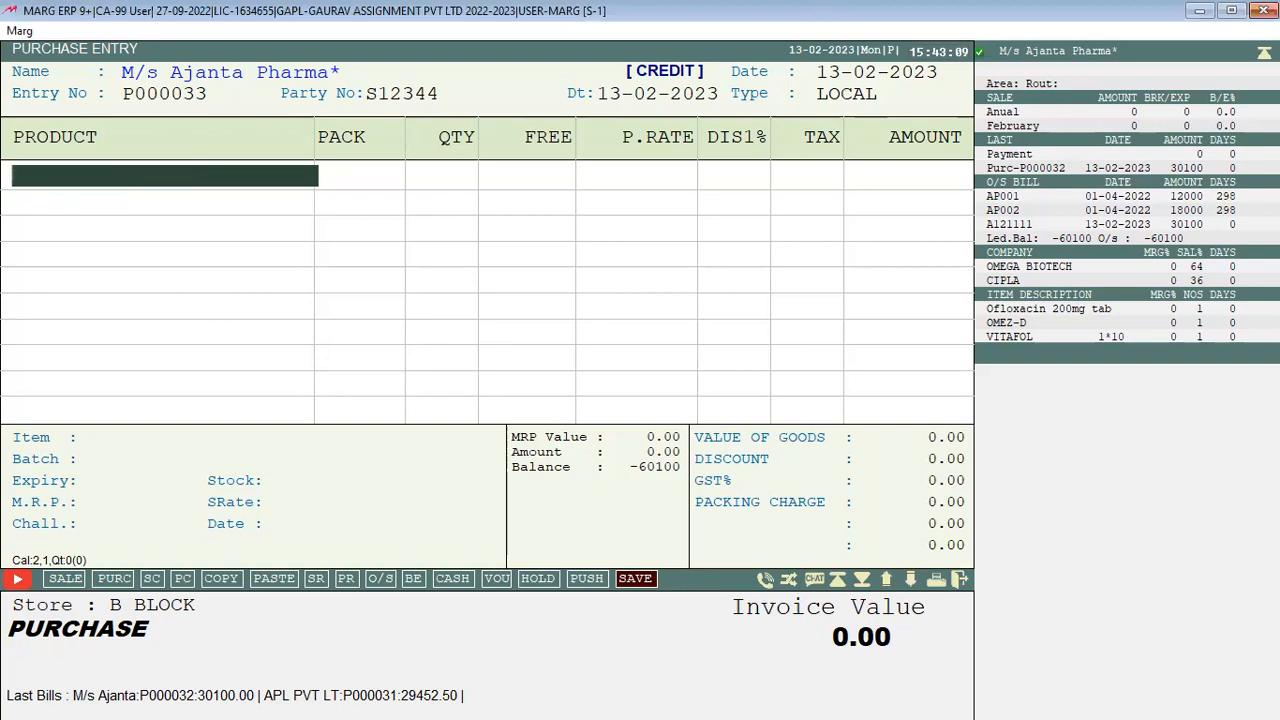
pyautogui.press('Up')
pyautogui.press('Up')
pyautogui.press('Up')
pyautogui.press('Up')
pyautogui.press('Up')
pyautogui.press('Up')
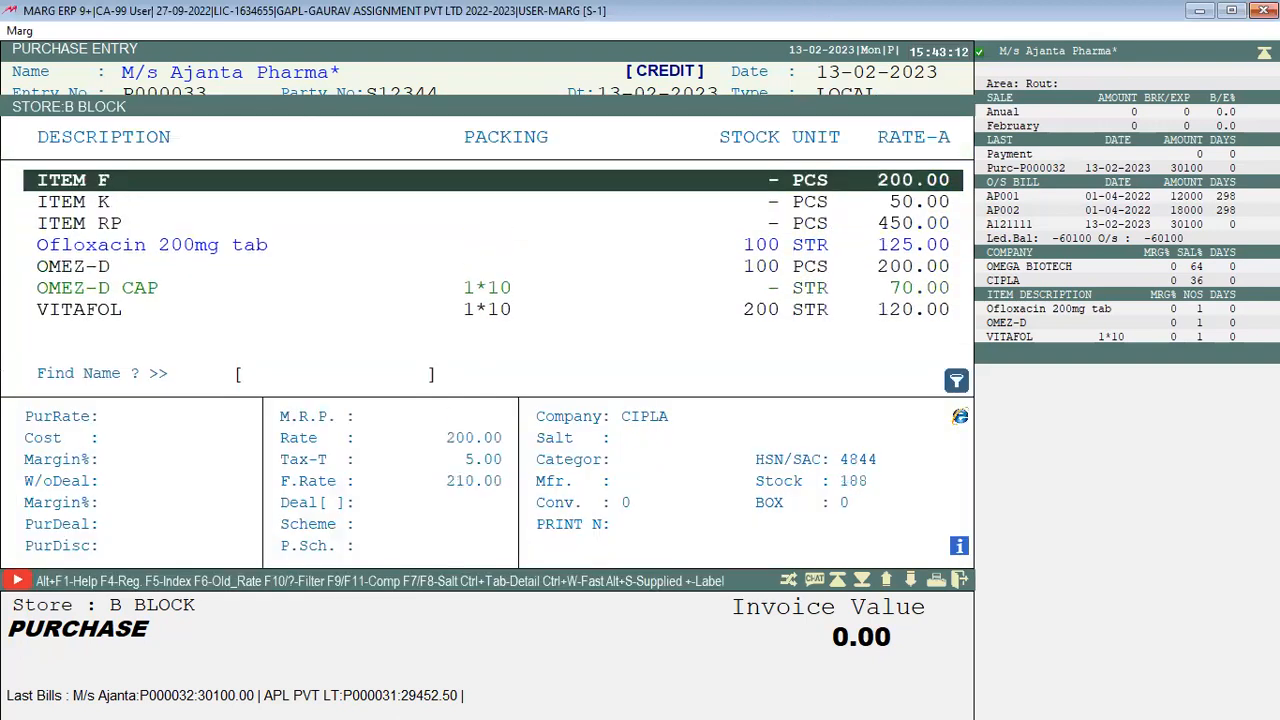
pyautogui.press('Return')
# Give ITEM F batch S124, expiry 2/24 and quantity 100, accepting the default rates
pyautogui.write('S124')
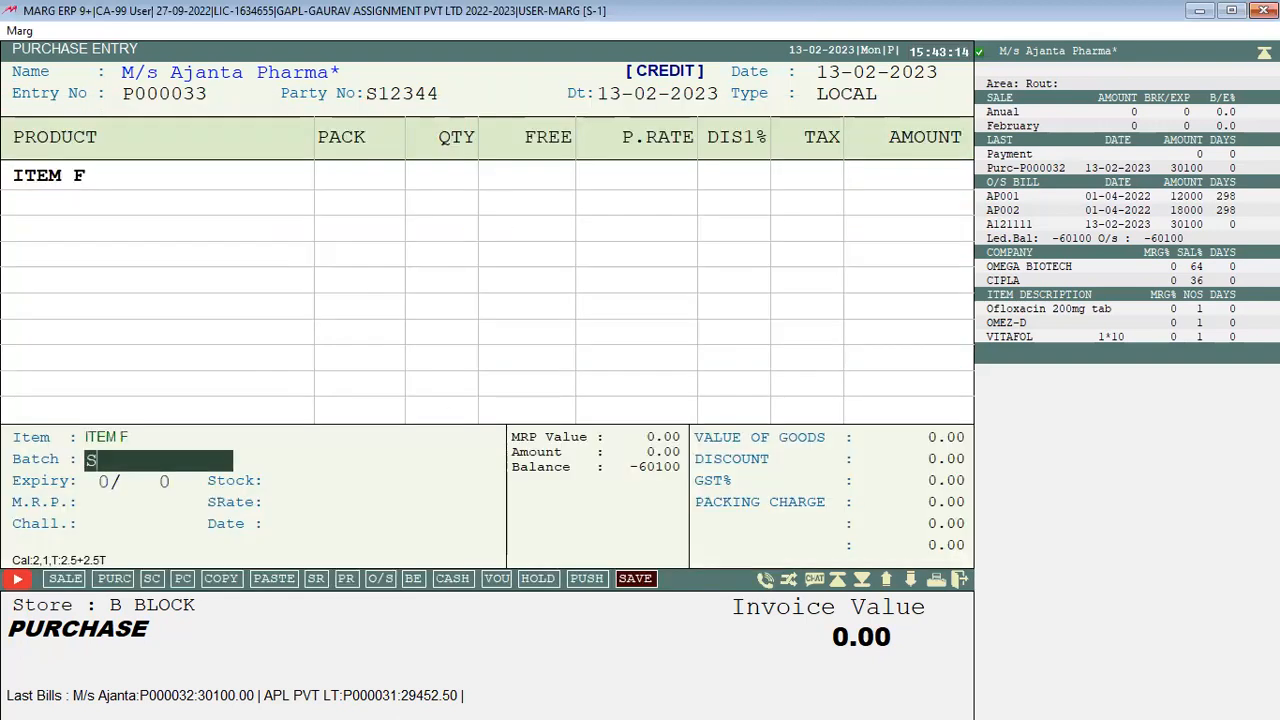
pyautogui.press('Return')
pyautogui.write('2024')
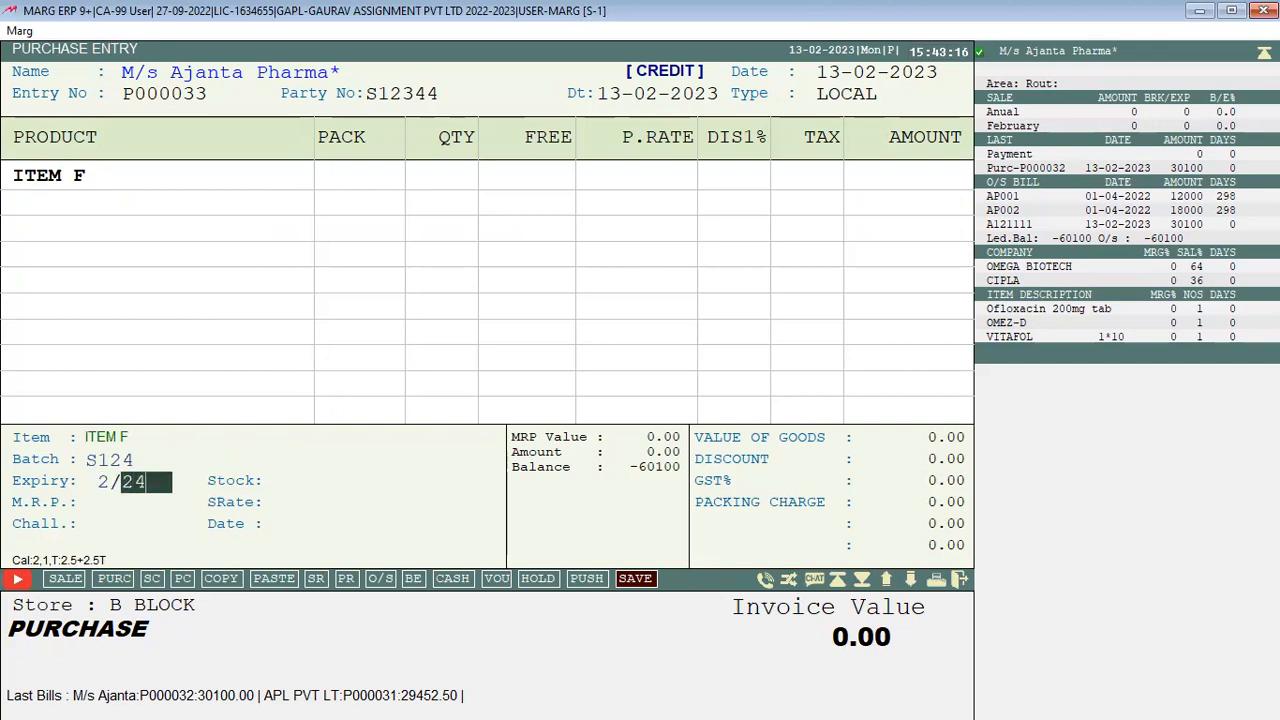
pyautogui.press('Return')
pyautogui.write('100')
pyautogui.press('Return')
pyautogui.press('Return')
pyautogui.press('Return')
pyautogui.press('Return')
pyautogui.press('Return')
pyautogui.press('Return')
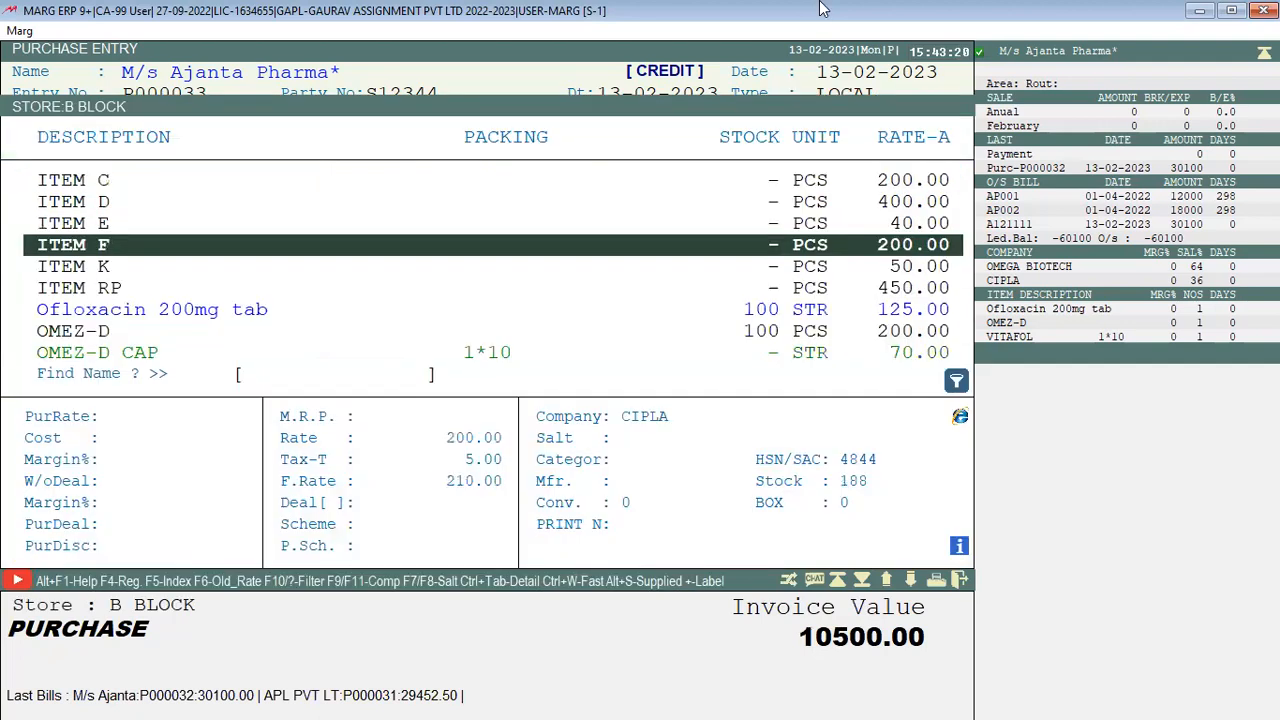
# Add ITEM K as the next product on the purchase bill with batch M001
pyautogui.press('Down')
pyautogui.press('Return')
pyautogui.write('M001')
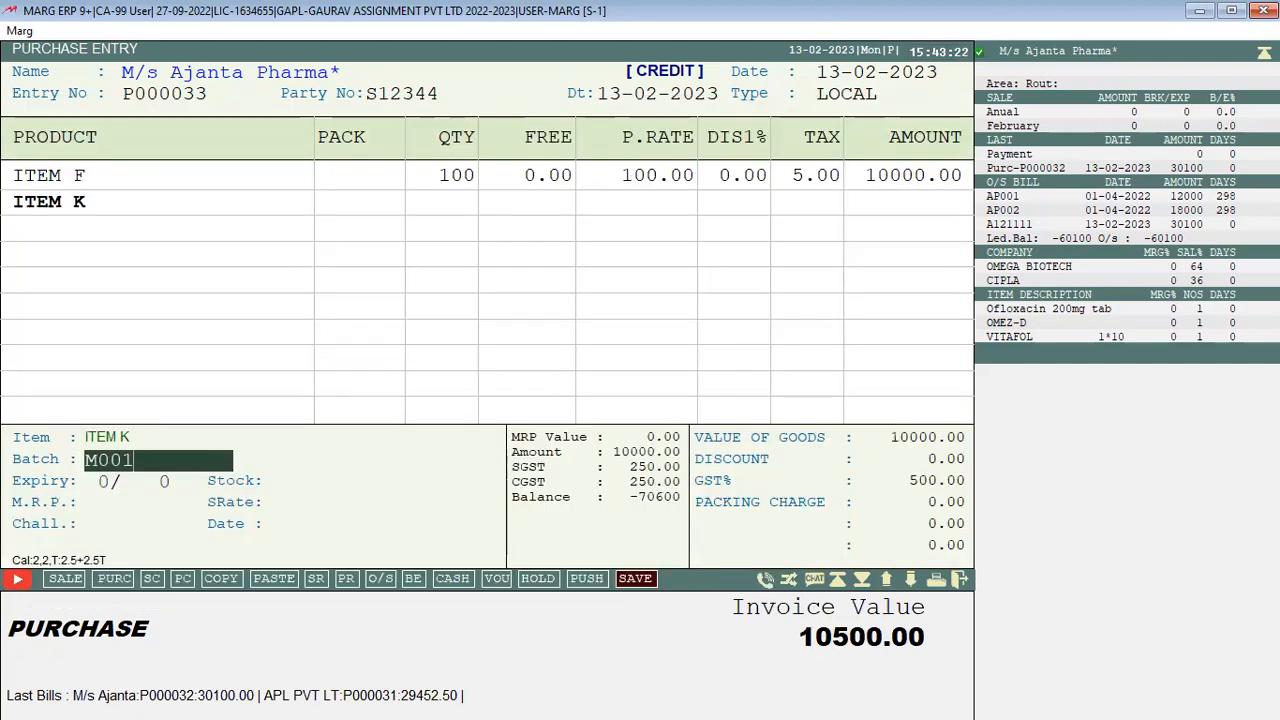
# Complete the ITEM K purchase line under batch M001 with quantity 100, accepting the 25.00 purchase rate and the batch details
pyautogui.press('Return')
pyautogui.write('2024')
pyautogui.press('Return')
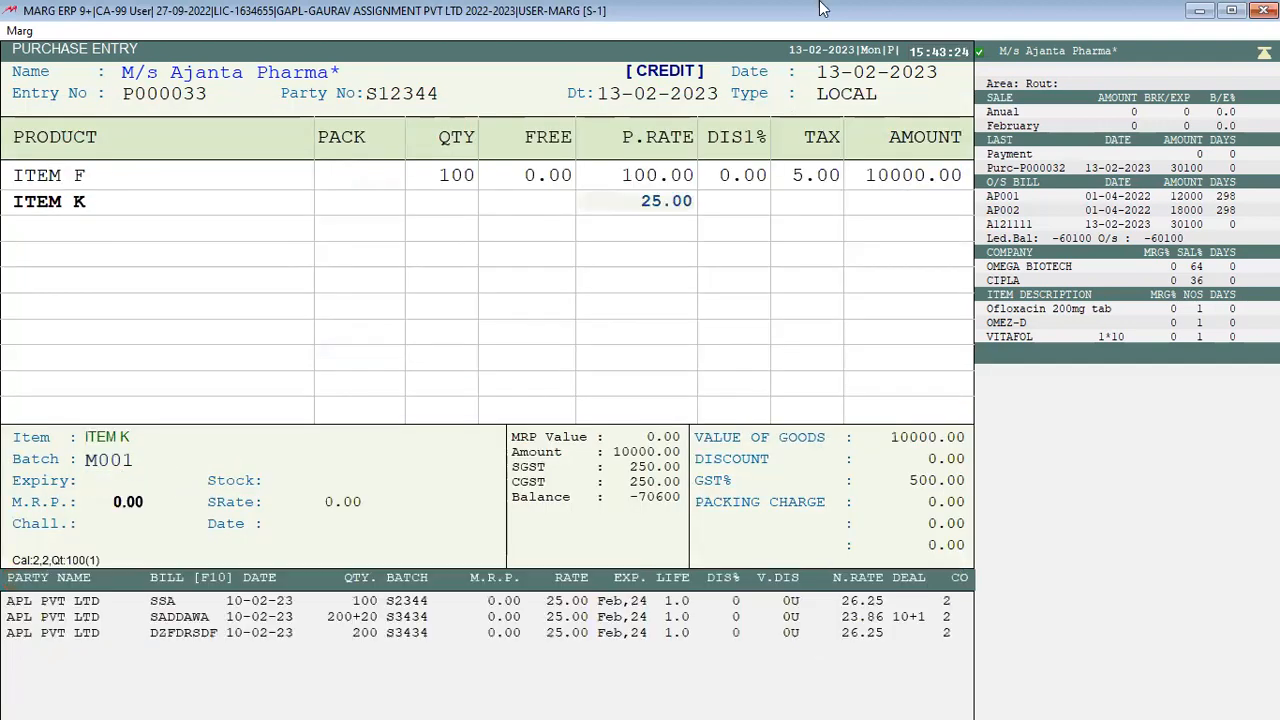
pyautogui.write('100')
pyautogui.press('Return')
pyautogui.press('Return')
pyautogui.press('Return')
pyautogui.press('Return')
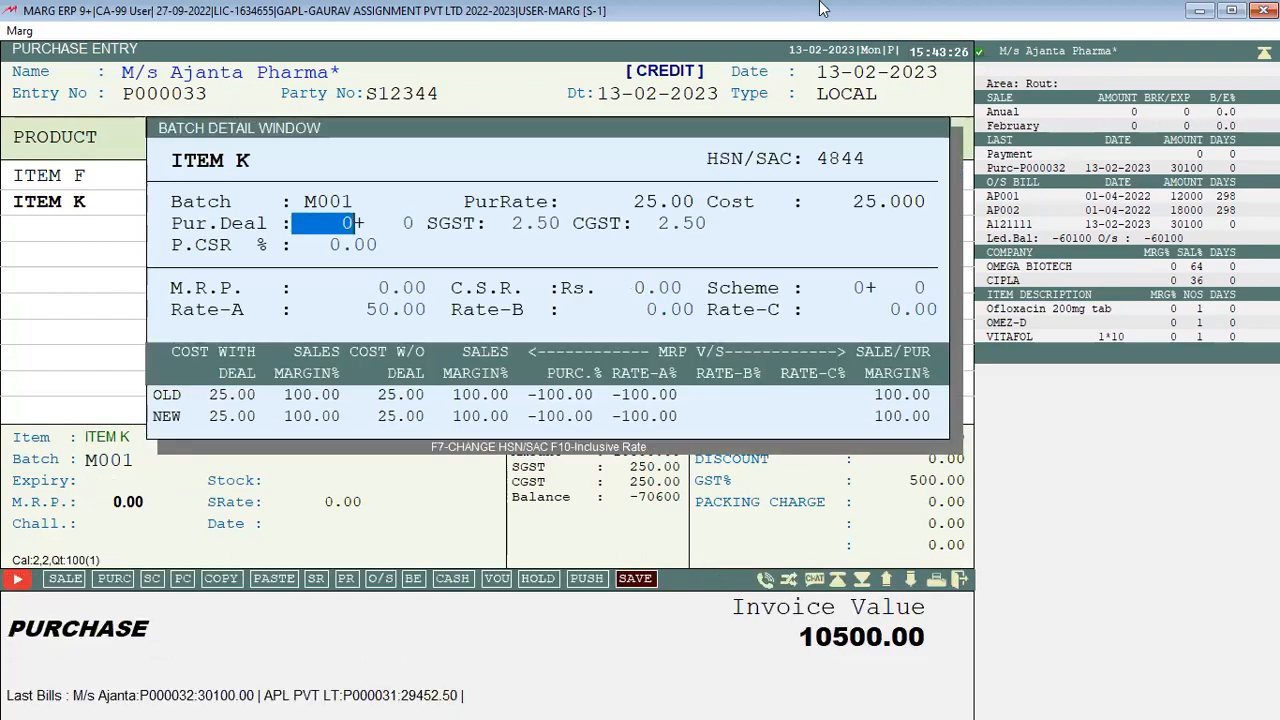
pyautogui.press('Return')
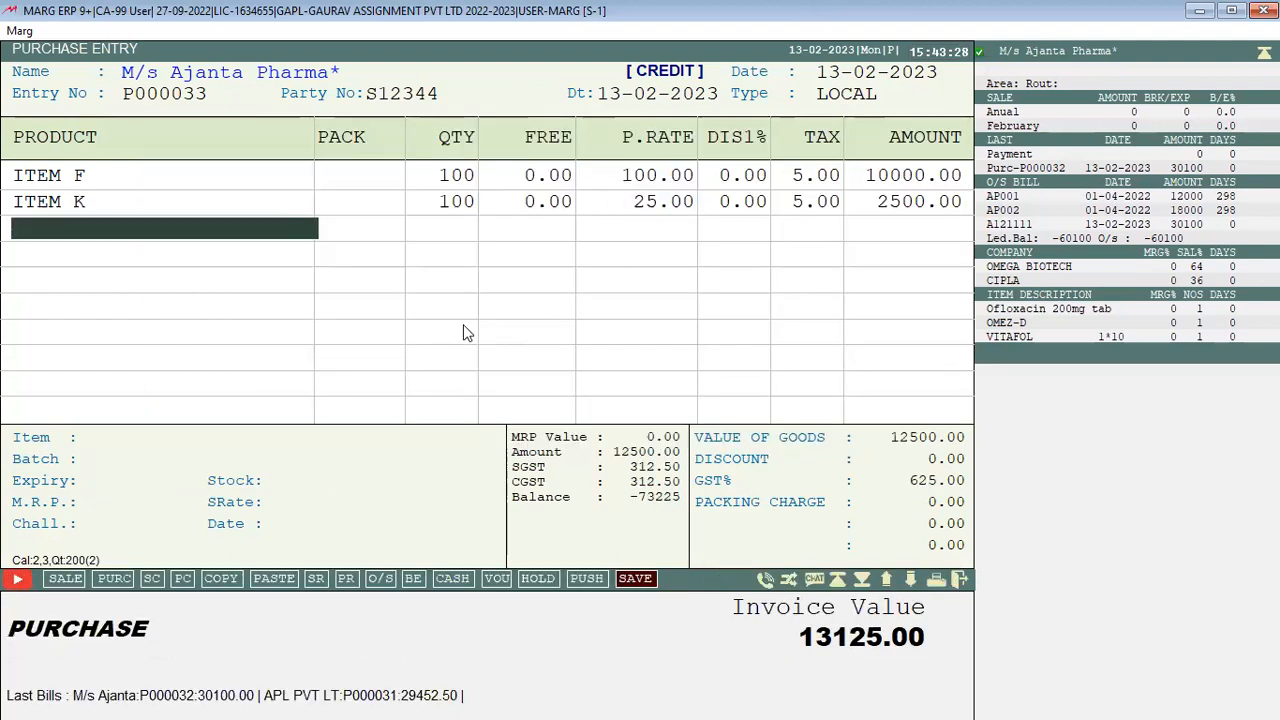
# Add ITEM RP to the purchase bill with batch M0123 and expiry February 2024
pyautogui.press('Return')
pyautogui.press('Down')
pyautogui.press('Return')
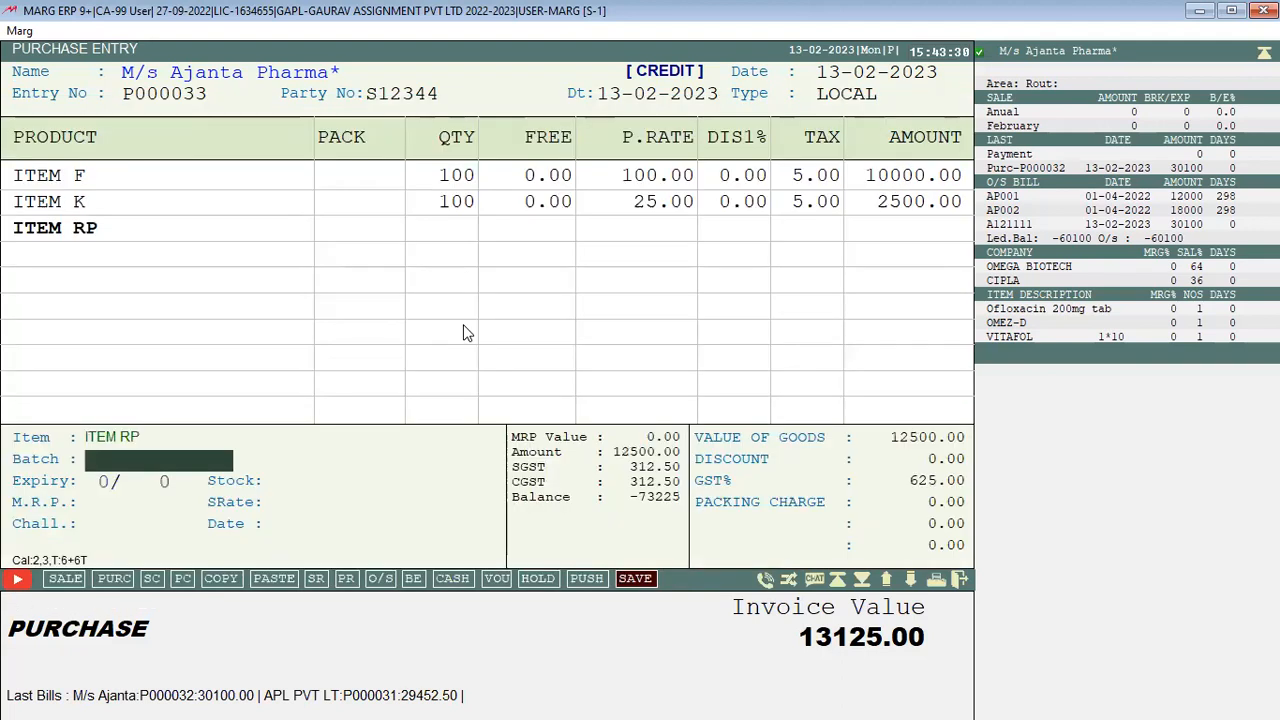
pyautogui.write('M0123')
pyautogui.press('Return')
pyautogui.press('Up')
pyautogui.write('2')
pyautogui.press('Return')
pyautogui.write('25')
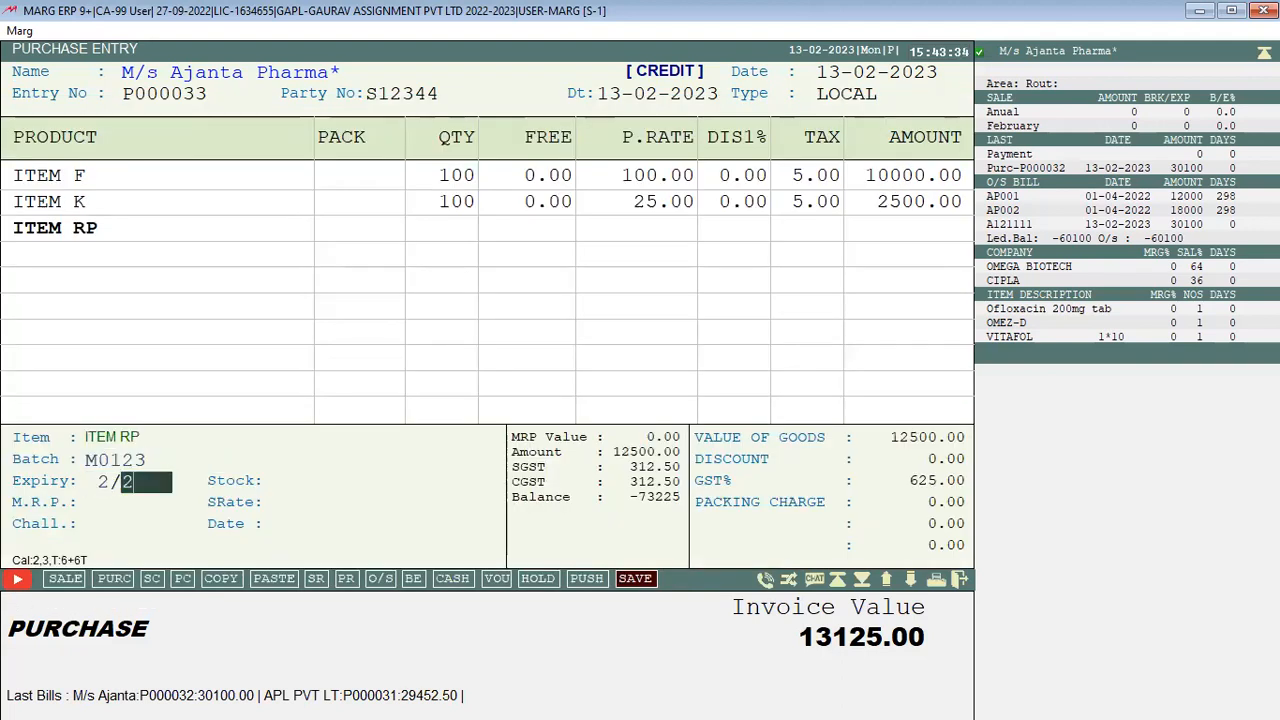
pyautogui.press('Return')
pyautogui.press('Return')
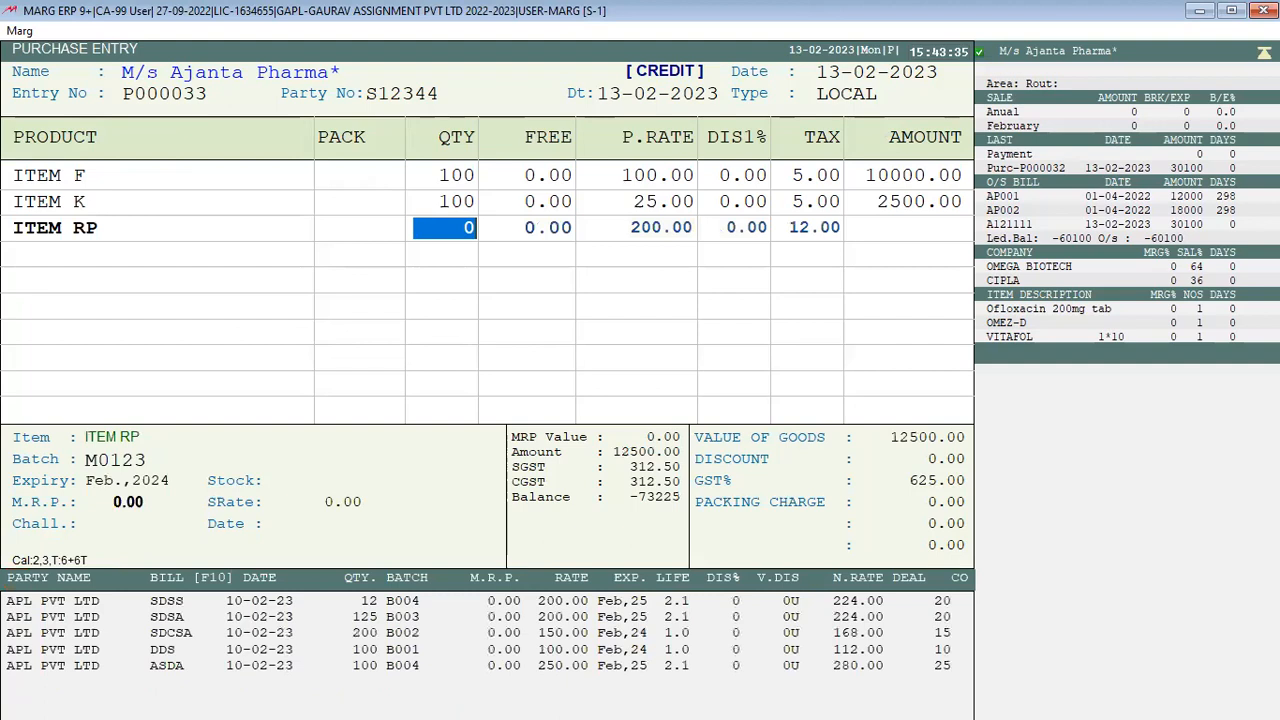
# Set the ITEM RP quantity to 100, accept the remaining defaults, and leave the item list
pyautogui.write('100')
pyautogui.press('Return')
pyautogui.press('Return')
pyautogui.press('Return')
pyautogui.press('Return')
pyautogui.press('Return')
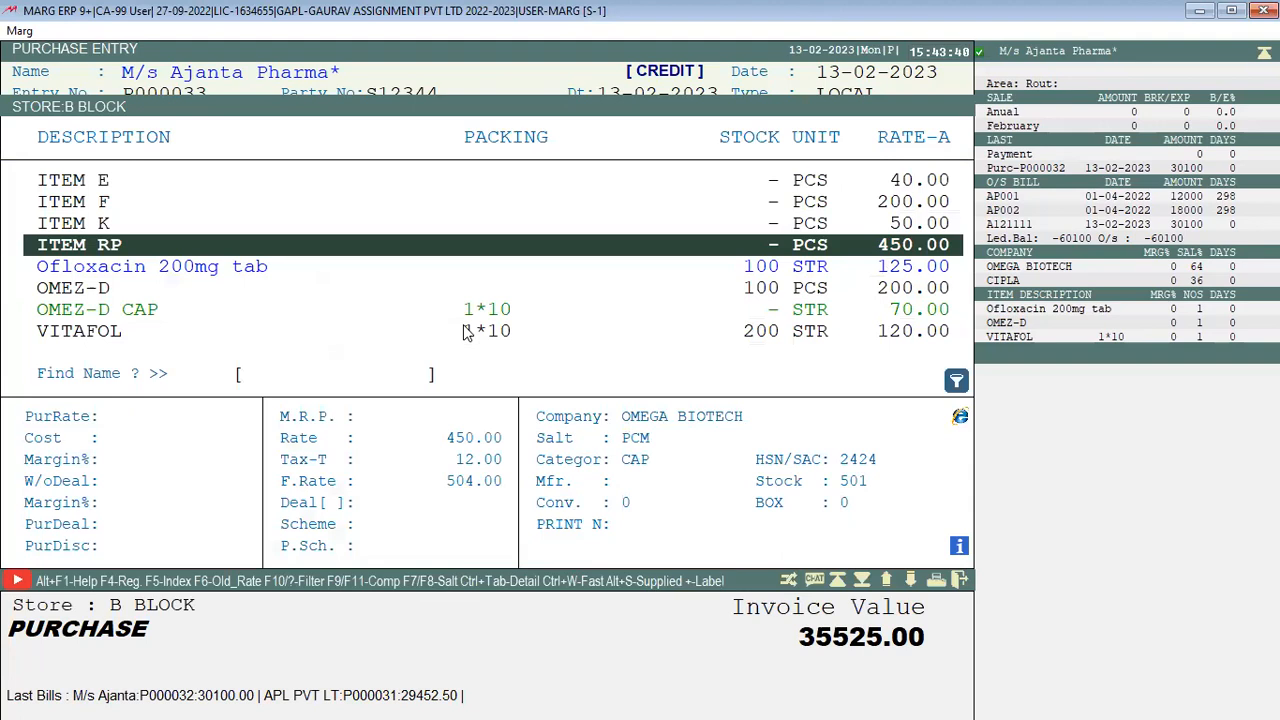
pyautogui.press('Escape')
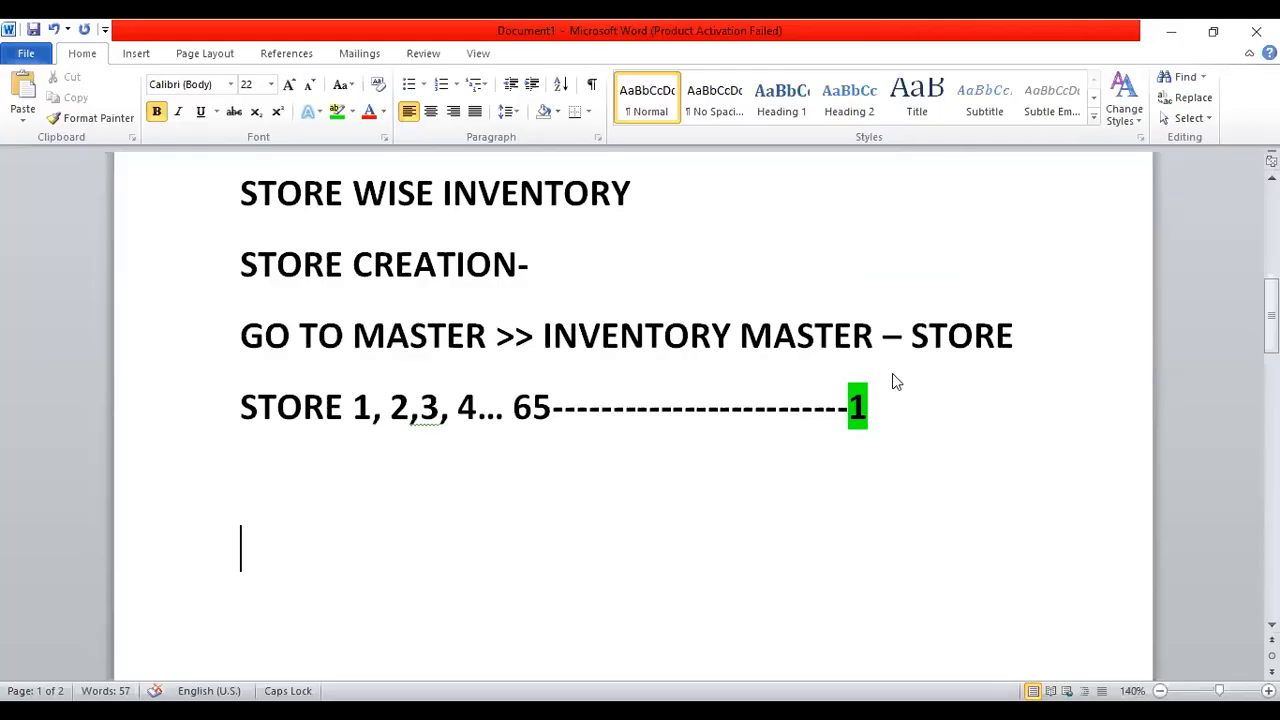
# In the Word notes, start a new page and write the headings STORE A and STORE B, spaced apart on one line
pyautogui.hotkey('ctrl', 'Return')
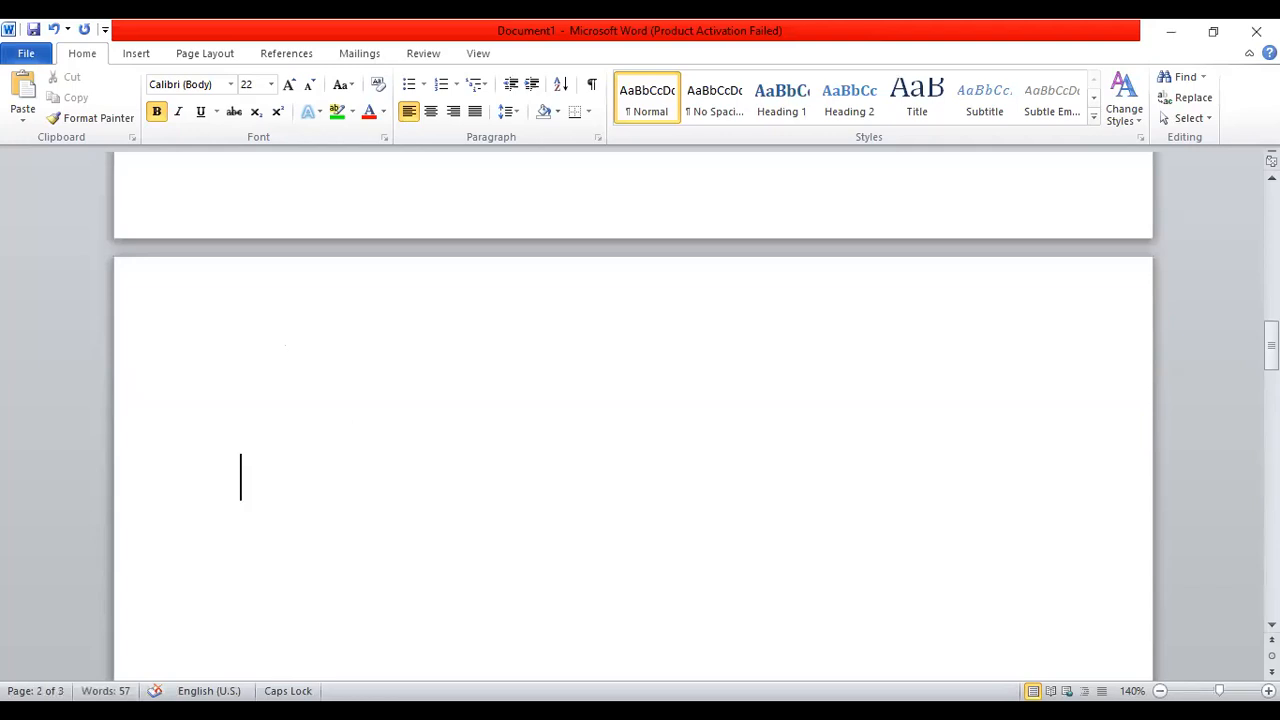
pyautogui.write('TORE')
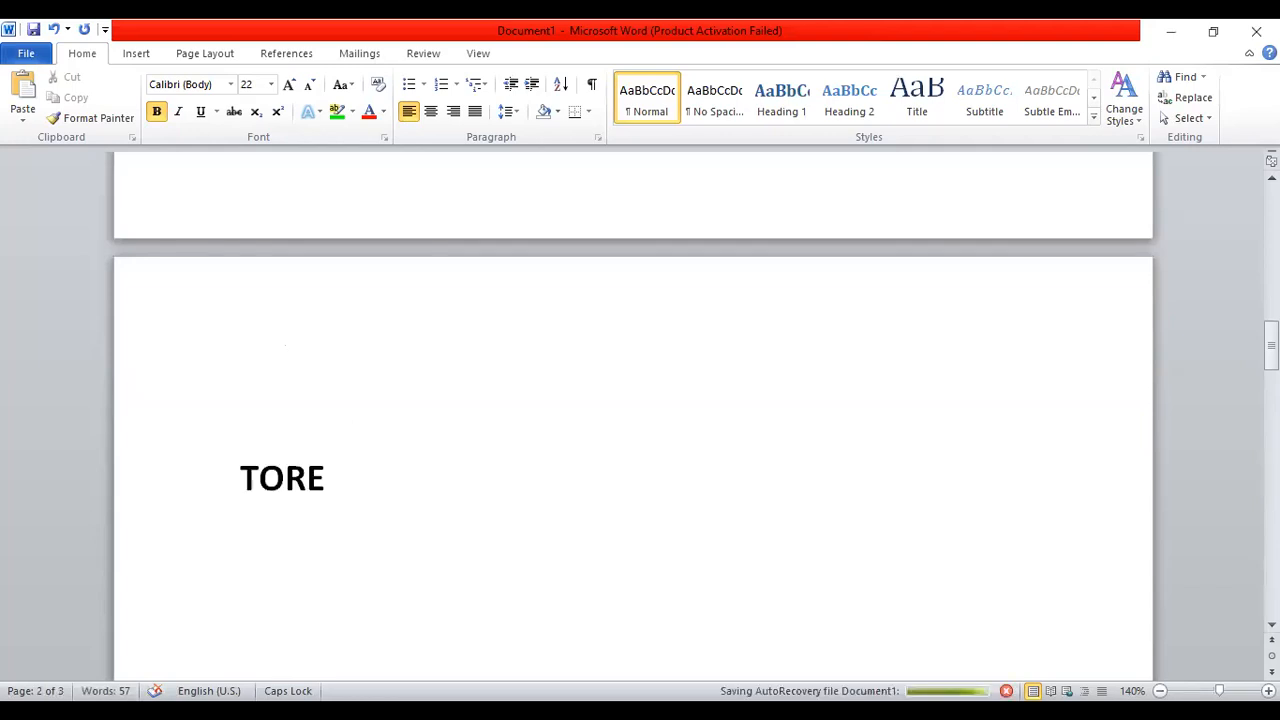
pyautogui.press('Left')
pyautogui.press('Left')
pyautogui.press('Left')
pyautogui.press('Left')
pyautogui.press('Left')
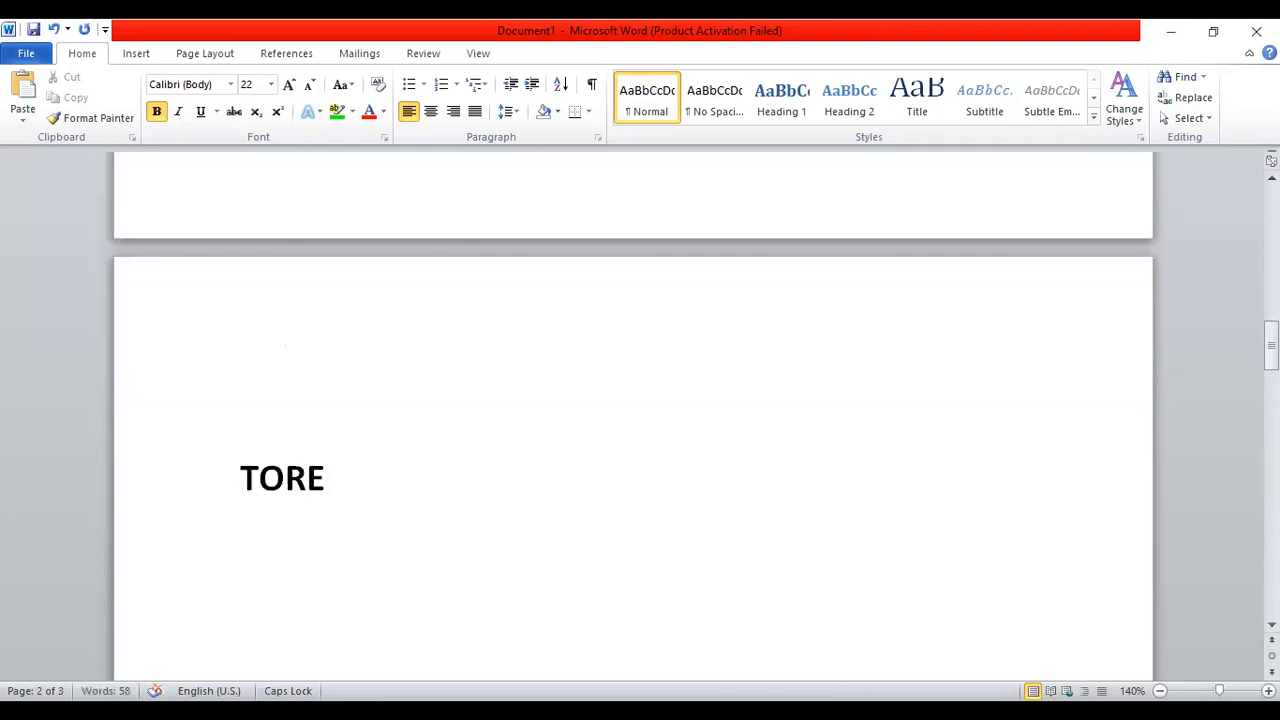
pyautogui.write('S')
pyautogui.press('Right')
pyautogui.press('Right')
pyautogui.press('Right')
pyautogui.press('Right')
pyautogui.write('A                 ')
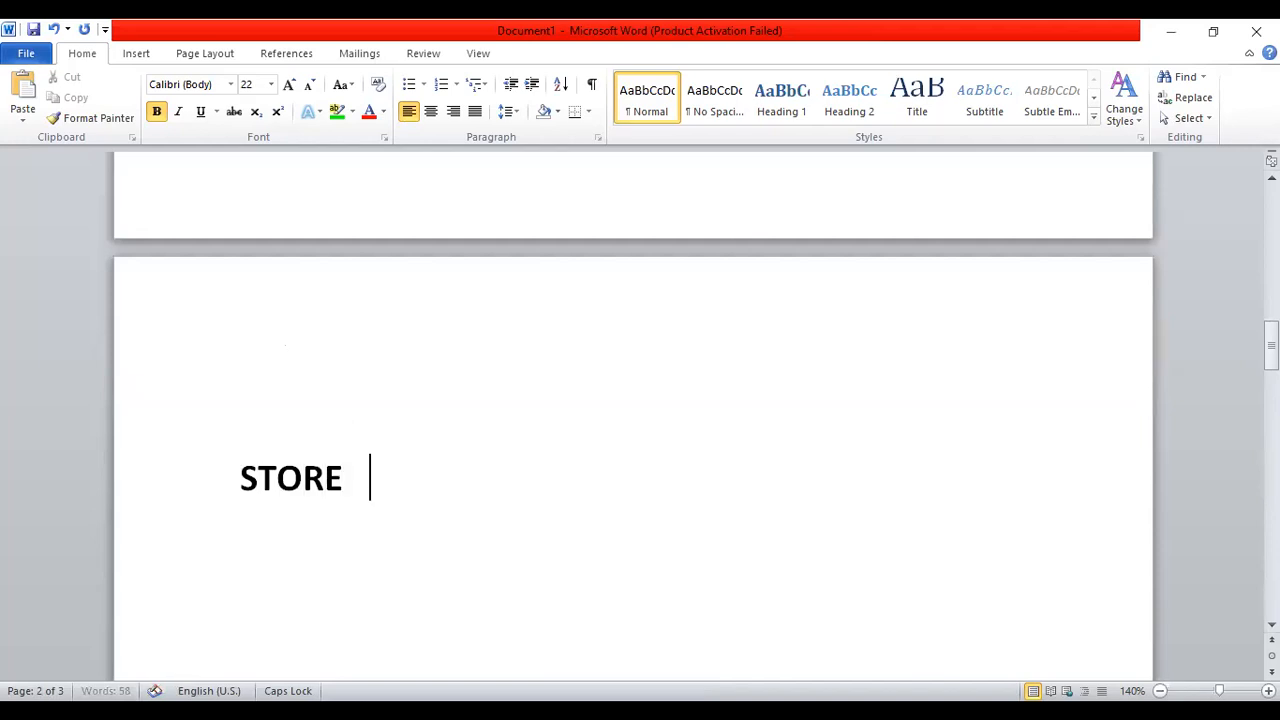
pyautogui.write('STORE B')
# Write PURCHASE BILL on the line below the store headings and keep a single empty line under it
pyautogui.press('Return')
pyautogui.write('P')
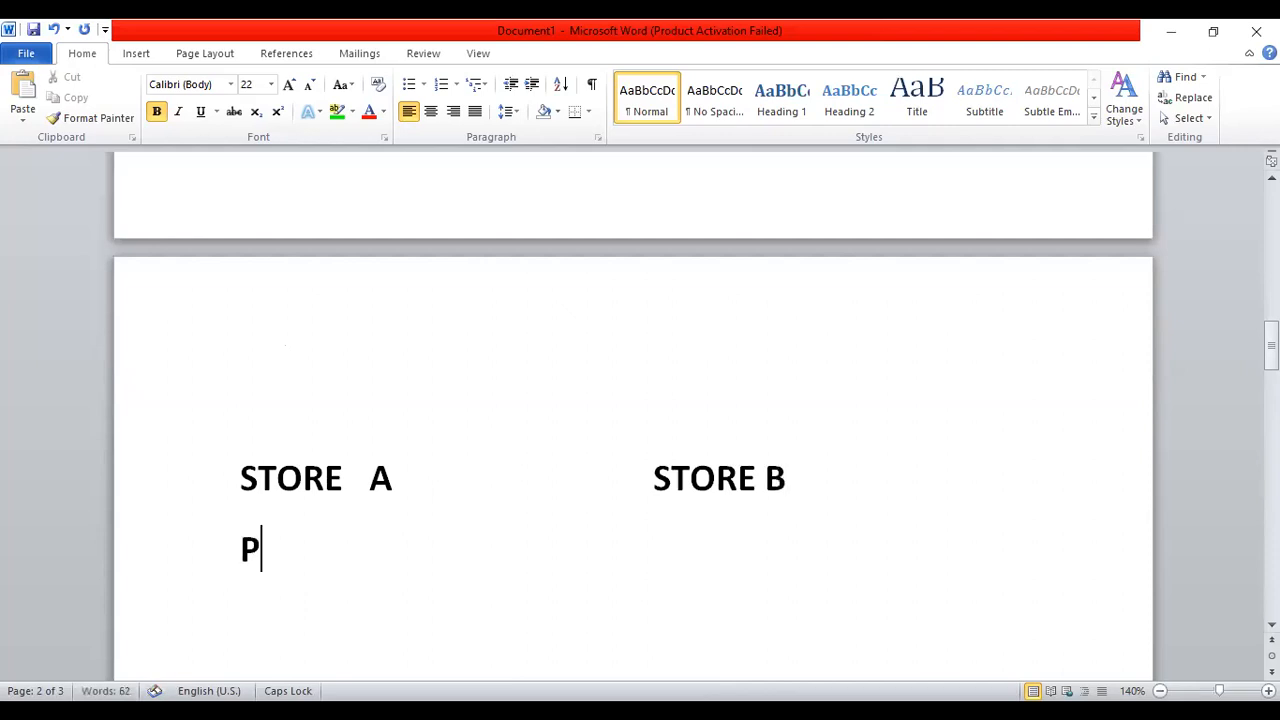
pyautogui.write('URCHASE')
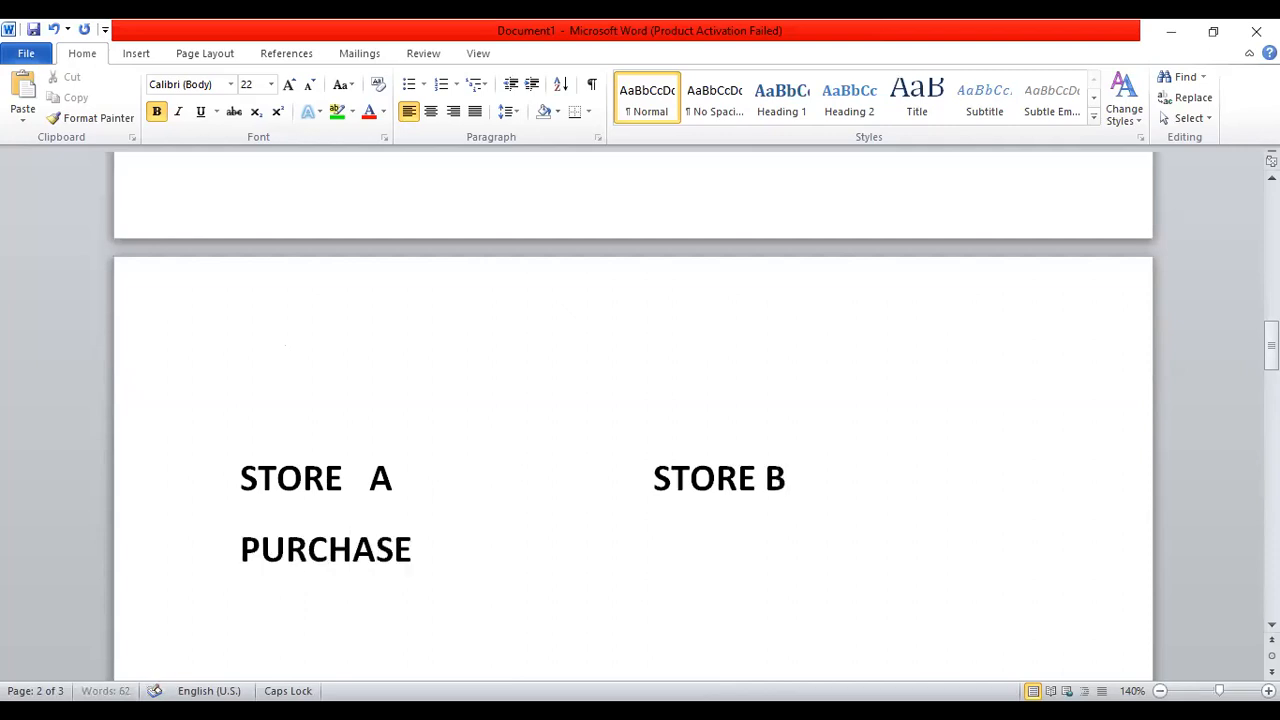
pyautogui.write(' BILL')
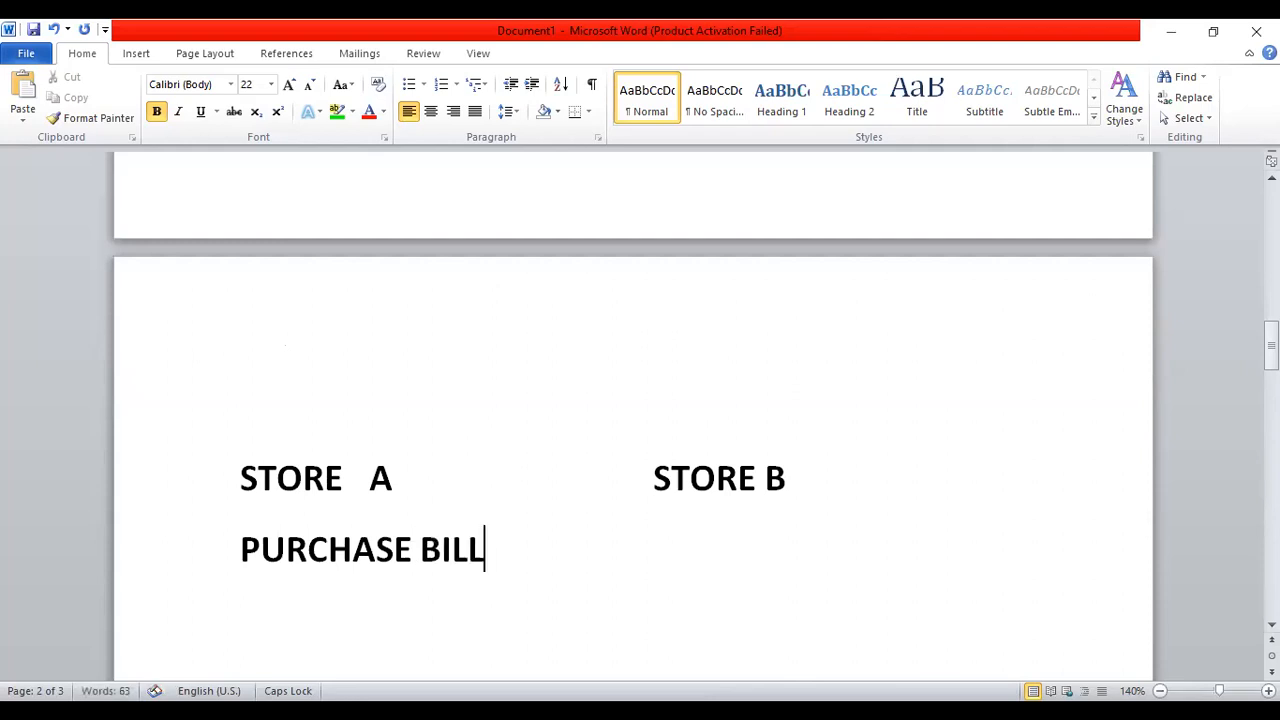
pyautogui.press('Return')
pyautogui.press('Return')
pyautogui.press('Return')
pyautogui.press('Return')
pyautogui.press('BackSpace')
pyautogui.press('BackSpace')
pyautogui.press('BackSpace')
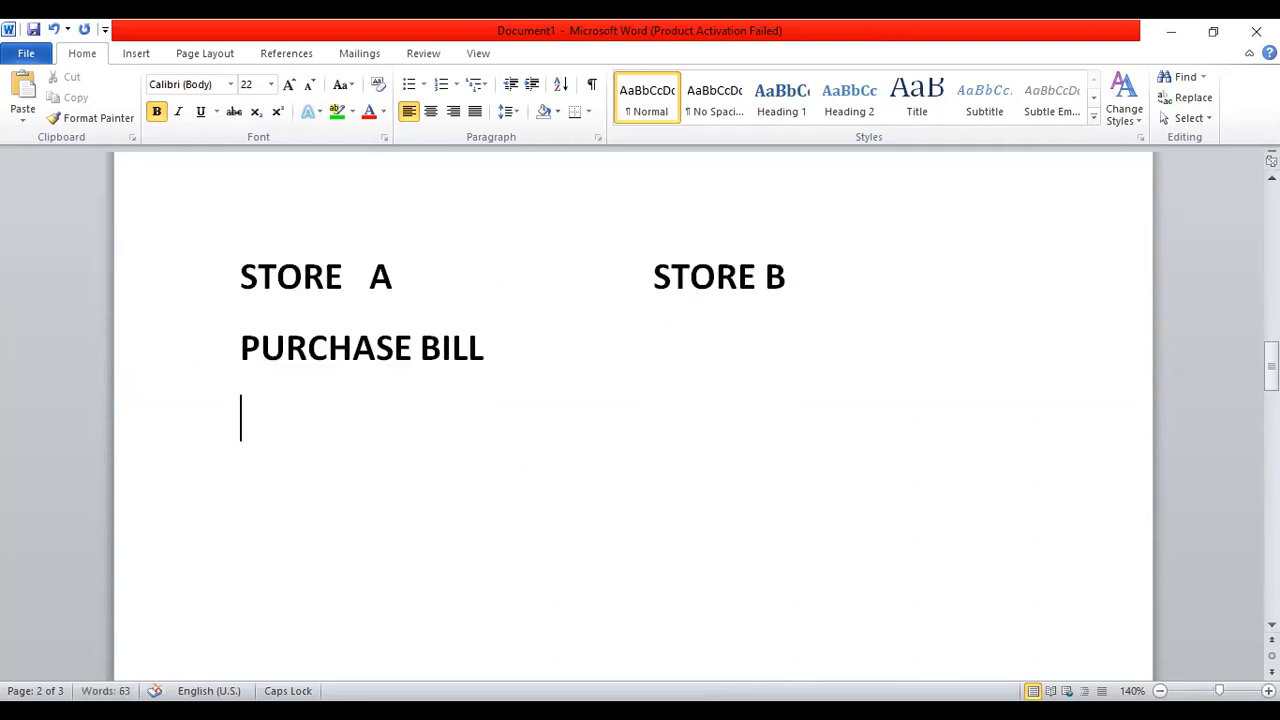
# List ITEM A, ITEM B, ITEM C, ITEM D and ITEM E on separate lines below PURCHASE BILL
pyautogui.write('ITEM A')
pyautogui.press('Return')
pyautogui.write('ITEM B')
pyautogui.press('Return')
pyautogui.write('ITEM C')
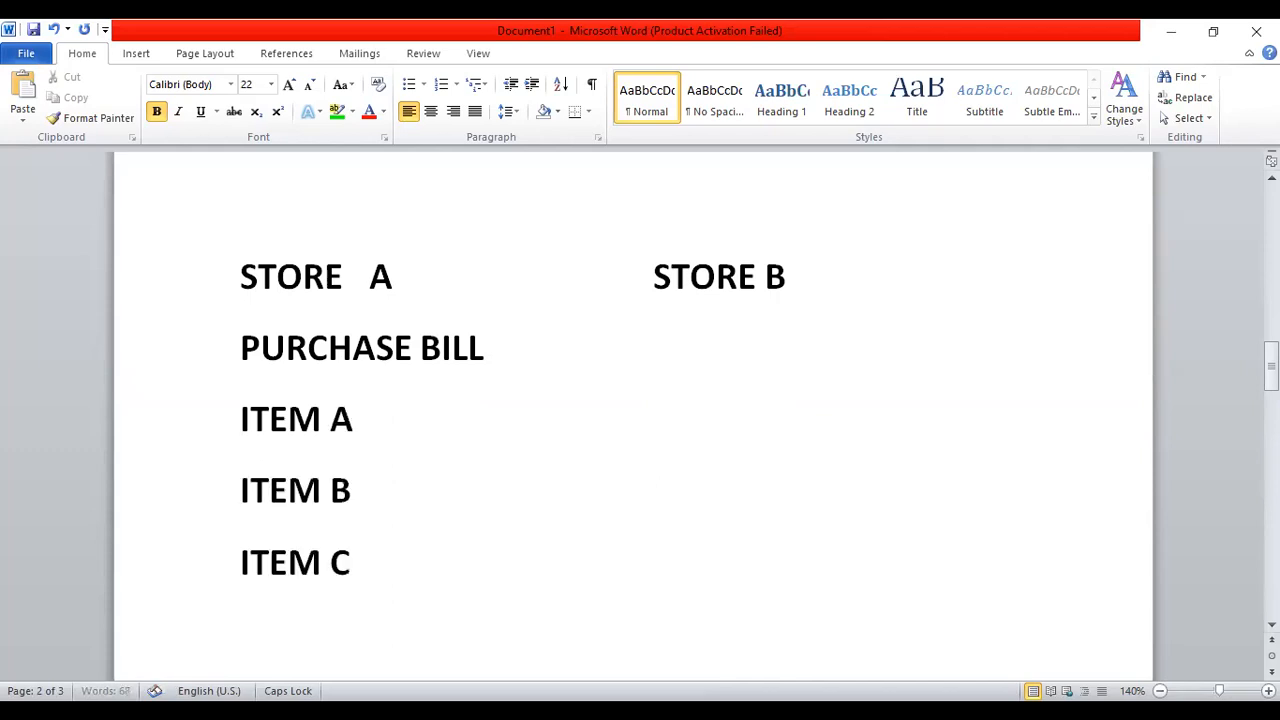
pyautogui.press('Return')
pyautogui.write('ITEM D')
pyautogui.press('Return')
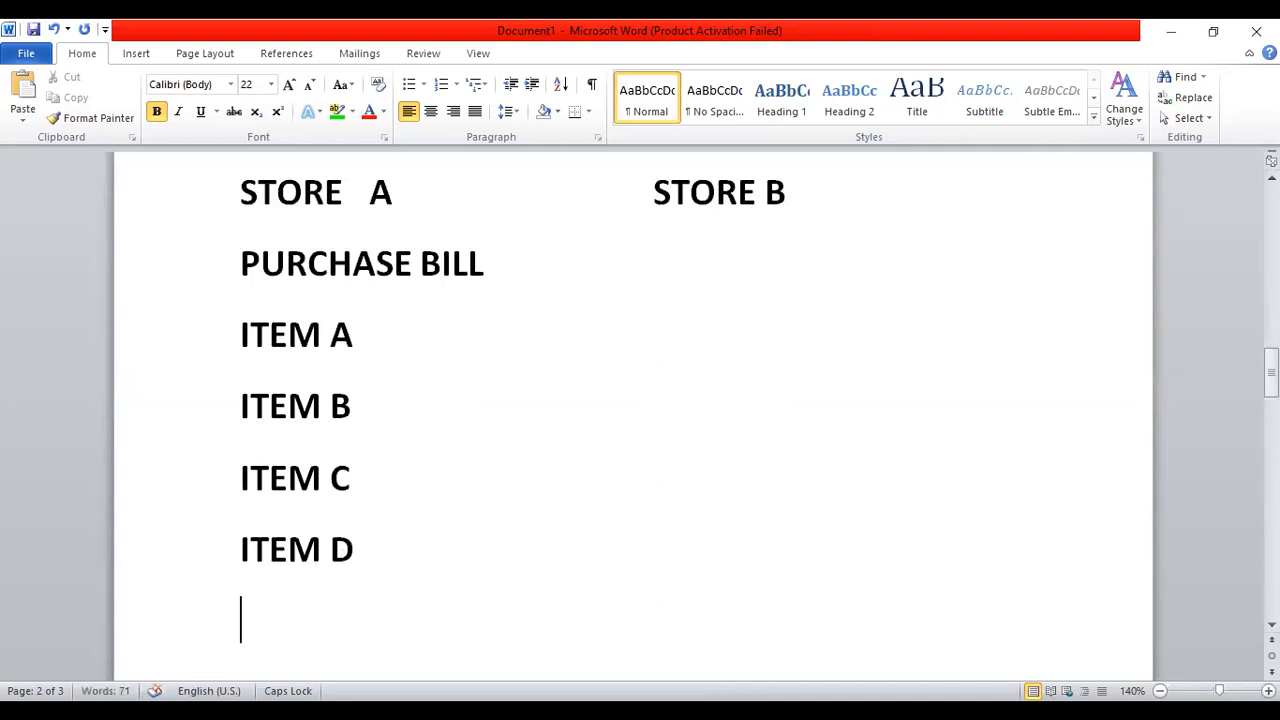
pyautogui.write('ITEM E')
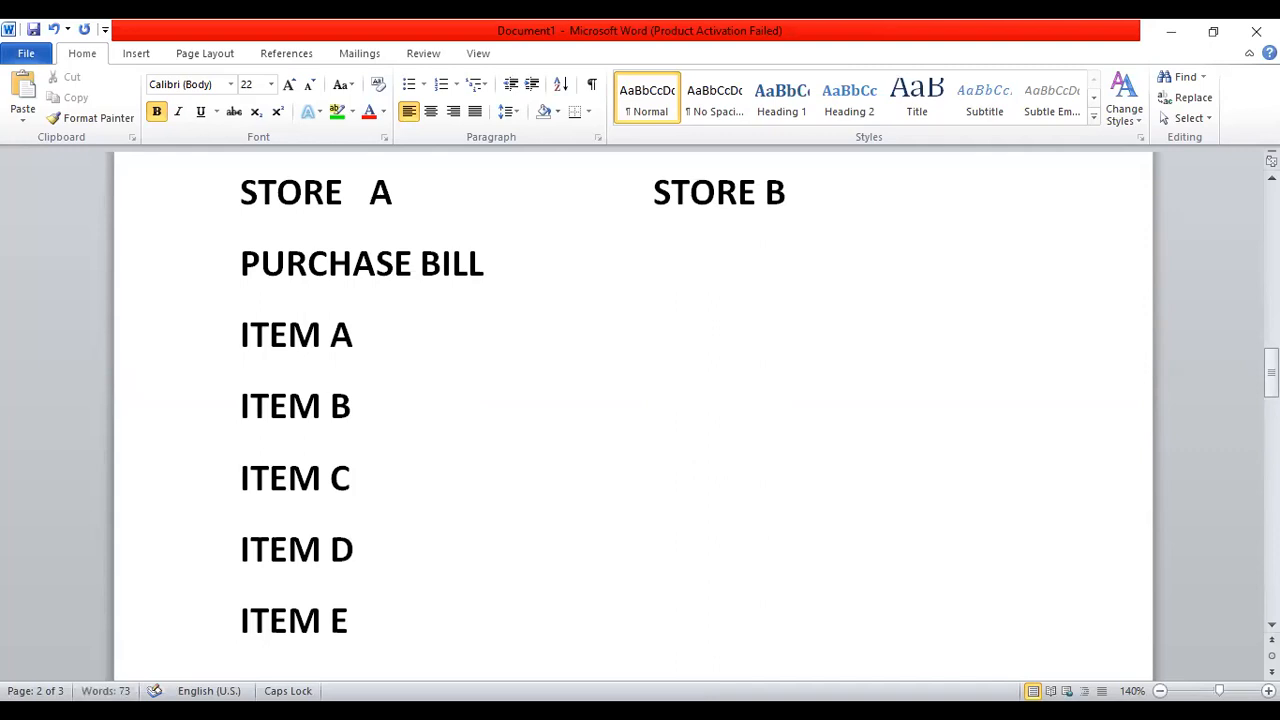
# Append "----- STORE - B" to the PURCHASE BILL line
pyautogui.click(490, 269)
pyautogui.write('----- STORE')
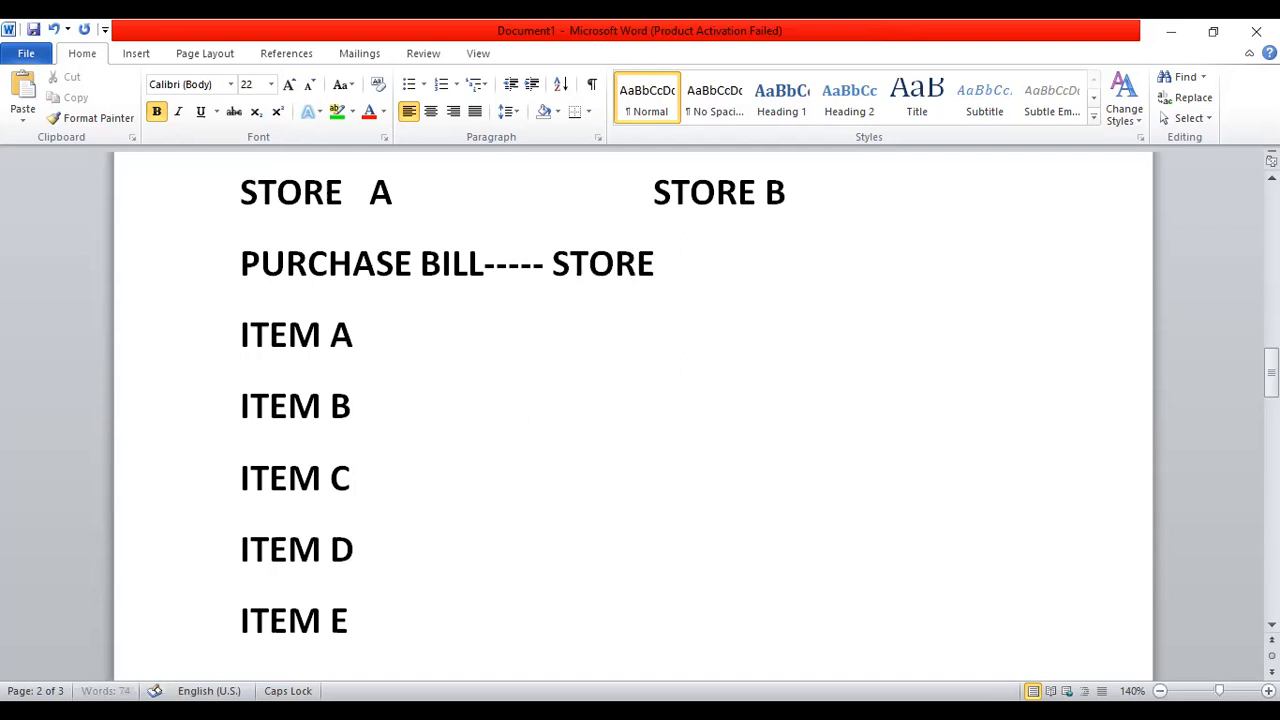
pyautogui.write(' - B')
# Highlight the text "STORE - B" on the PURCHASE BILL line in bright green
pyautogui.hotkey('shift', 'Left')
pyautogui.hotkey('shift', 'Left')
pyautogui.hotkey('shift', 'Left')
pyautogui.hotkey('shift', 'Left')
pyautogui.hotkey('shift', 'Left')
pyautogui.hotkey('shift', 'Left')
pyautogui.hotkey('shift', 'Left')
pyautogui.hotkey('shift', 'Left')
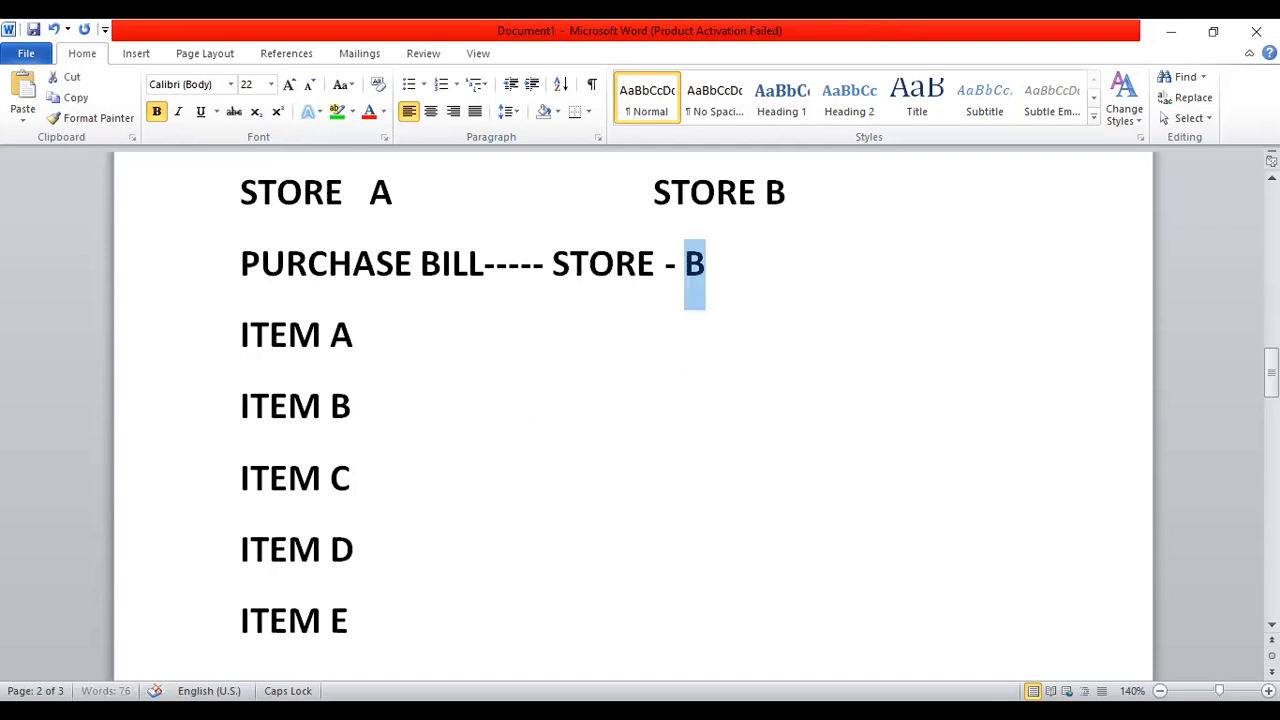
pyautogui.hotkey('shift', 'Left')
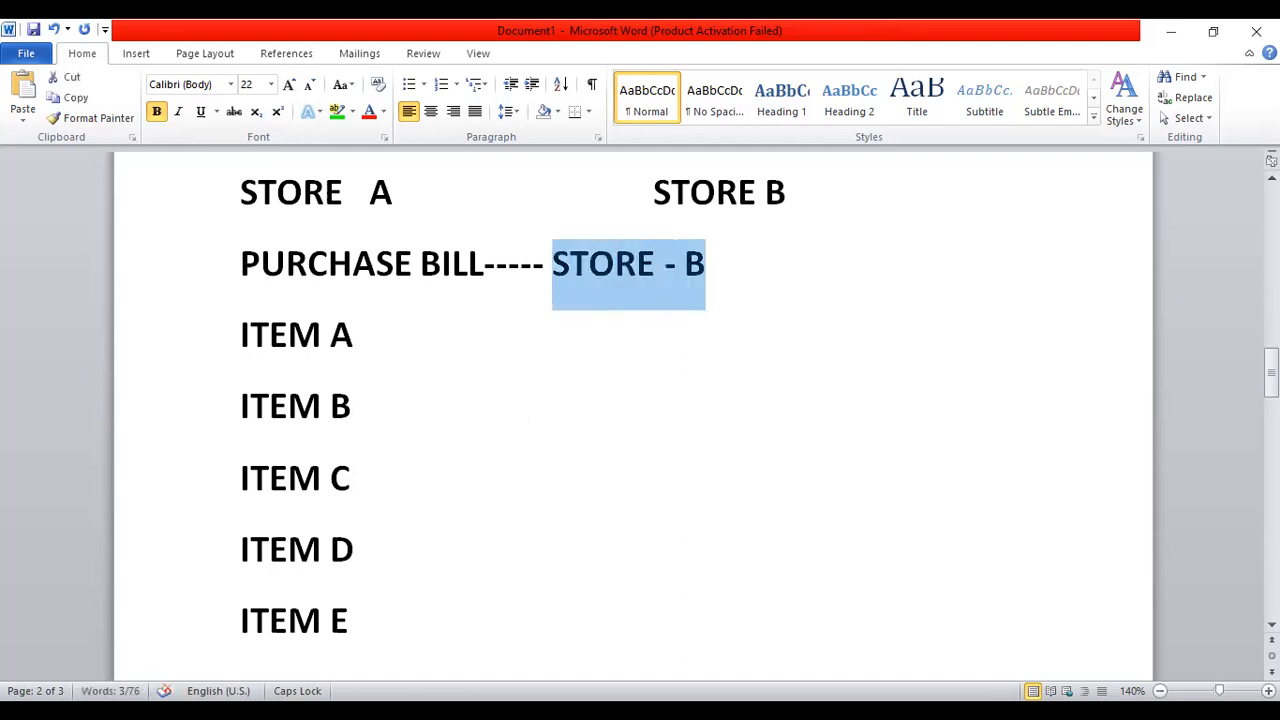
pyautogui.click(338, 111)
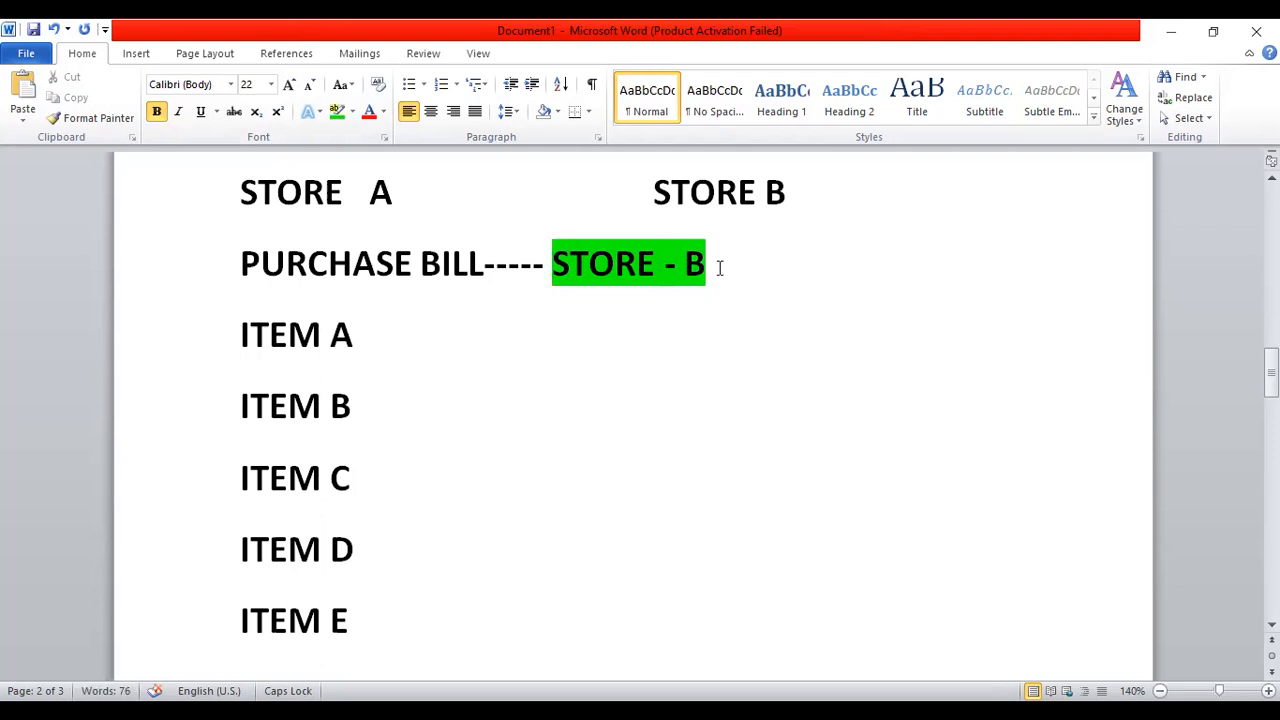
# Delete "STORE - B" from the PURCHASE BILL line, keeping the dashes
pyautogui.press('BackSpace')
pyautogui.press('BackSpace')
pyautogui.press('BackSpace')
pyautogui.press('BackSpace')
pyautogui.press('BackSpace')
pyautogui.press('BackSpace')
pyautogui.press('BackSpace')
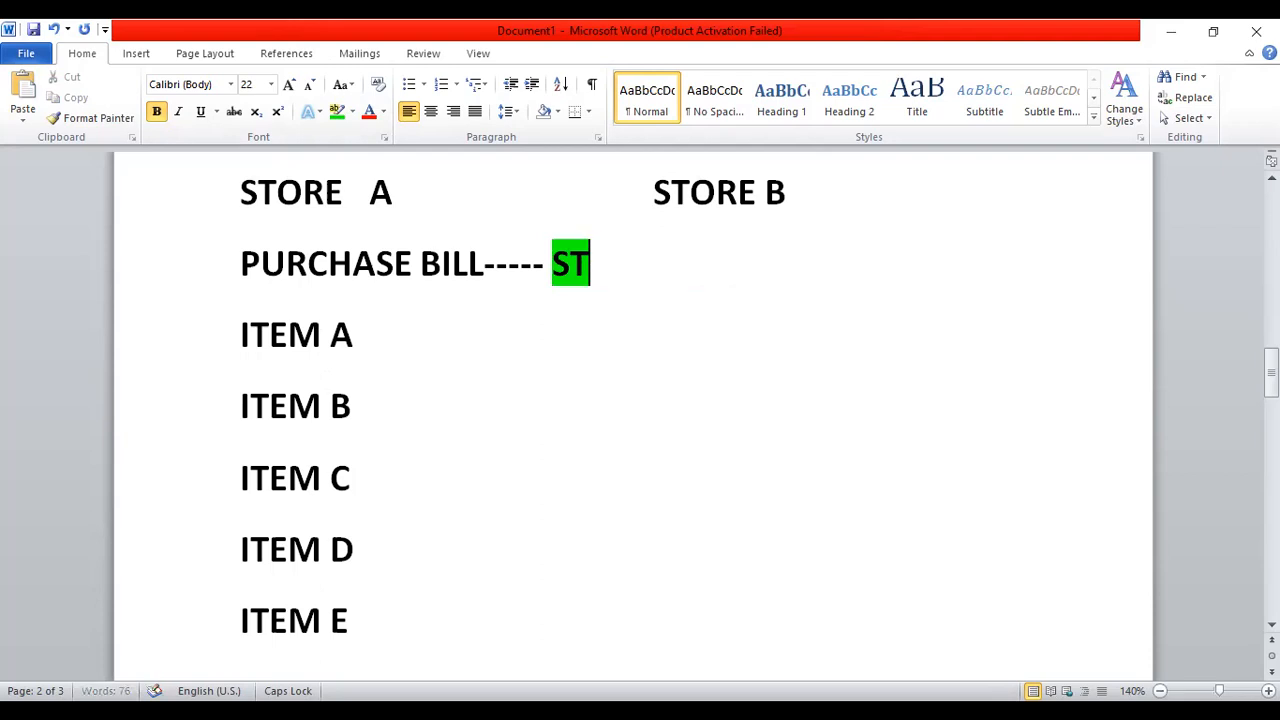
pyautogui.press('BackSpace')
pyautogui.press('BackSpace')
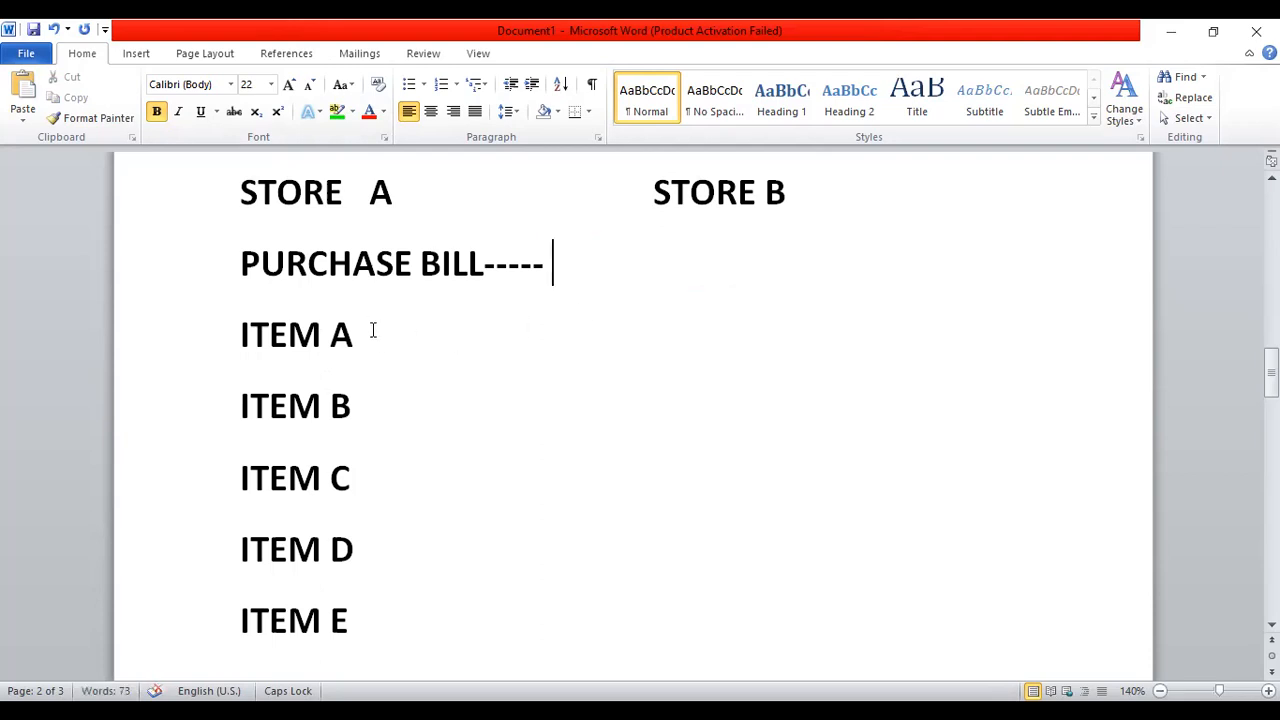
pyautogui.press('Up')
pyautogui.press('Up')
pyautogui.press('Down')
pyautogui.press('Down')
pyautogui.press('Down')
pyautogui.press('Down')
pyautogui.press('Down')
pyautogui.press('Down')
pyautogui.press('Down')
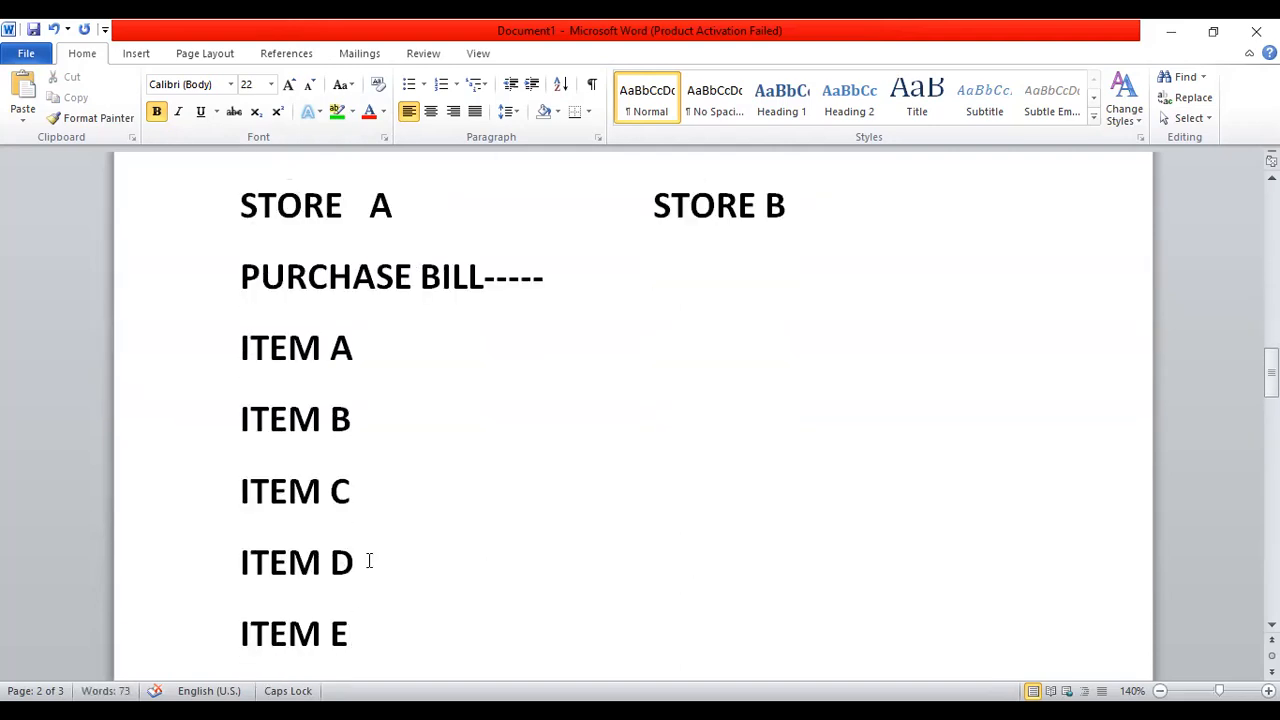
# Highlight the lines ITEM A, ITEM B and ITEM C in bright green
pyautogui.moveTo(242, 346); pyautogui.dragTo(362, 349)
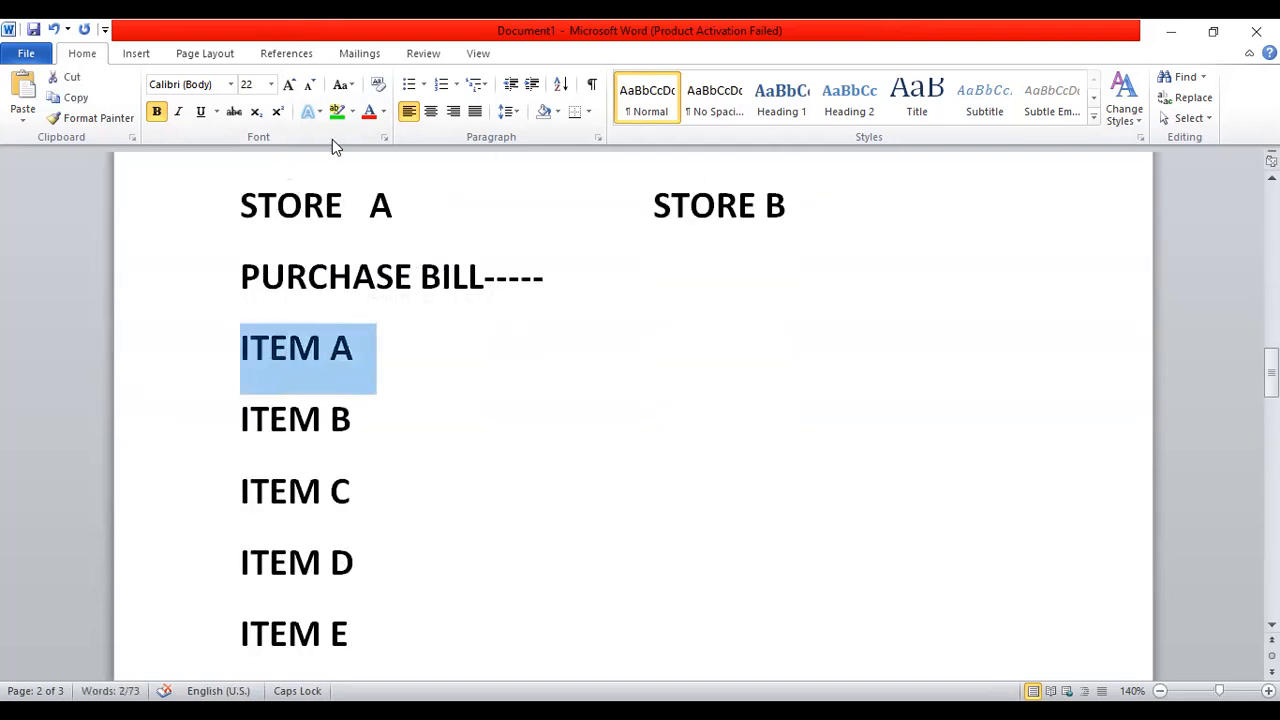
pyautogui.click(337, 111)
pyautogui.press('Right')
pyautogui.hotkey('shift', 'Right')
pyautogui.hotkey('shift', 'Right')
pyautogui.hotkey('shift', 'Right')
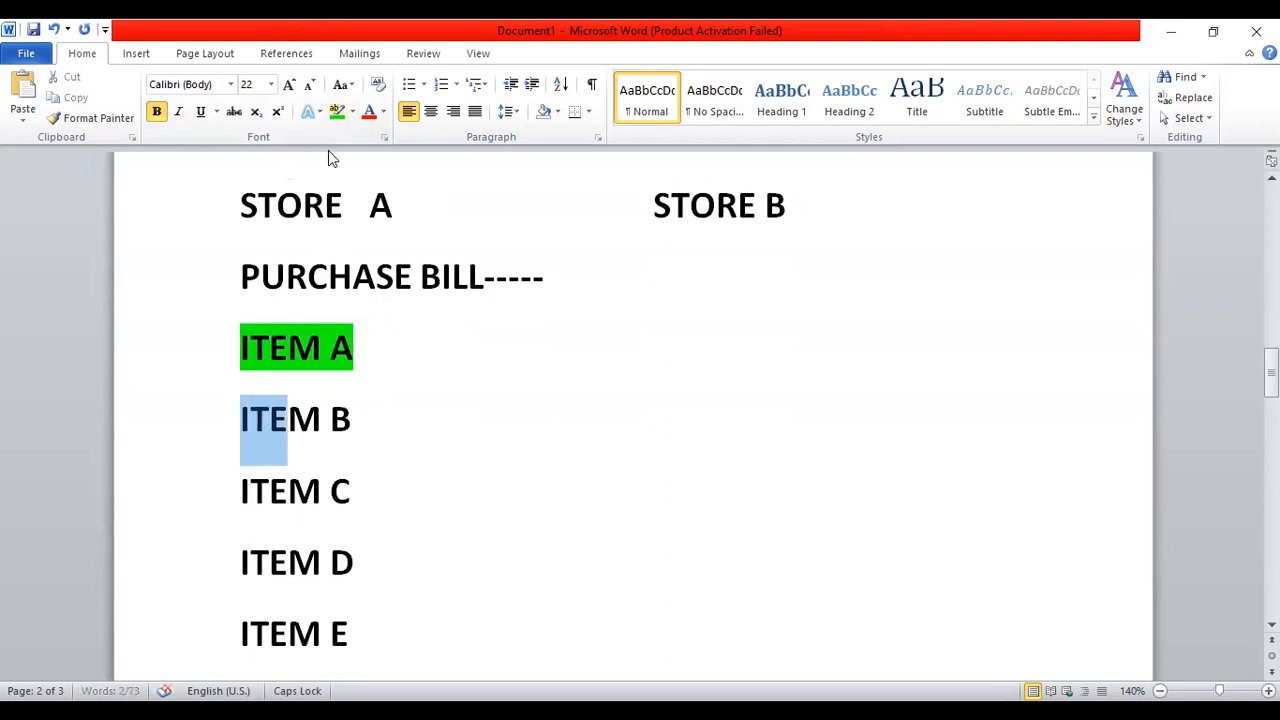
pyautogui.hotkey('shift', 'Right')
pyautogui.hotkey('shift', 'Right')
pyautogui.hotkey('shift', 'Right')
pyautogui.click(332, 113)
pyautogui.press('Right')
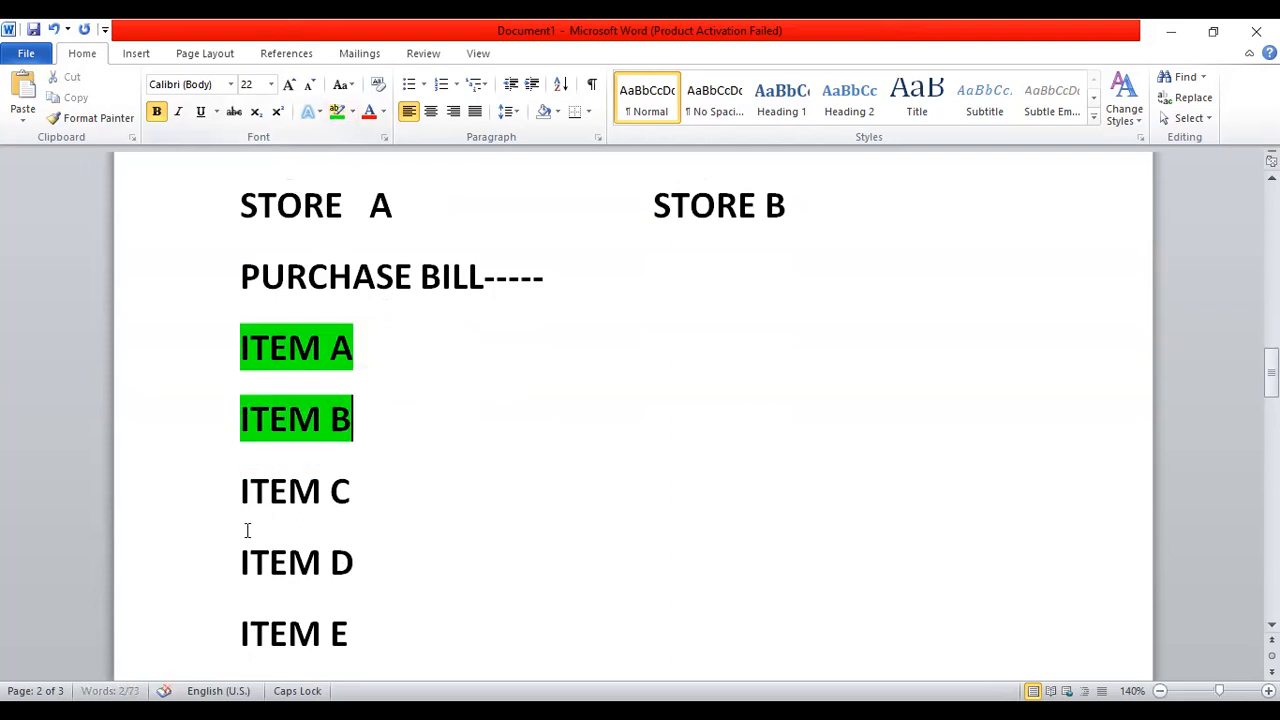
pyautogui.moveTo(247, 530); pyautogui.dragTo(434, 480)
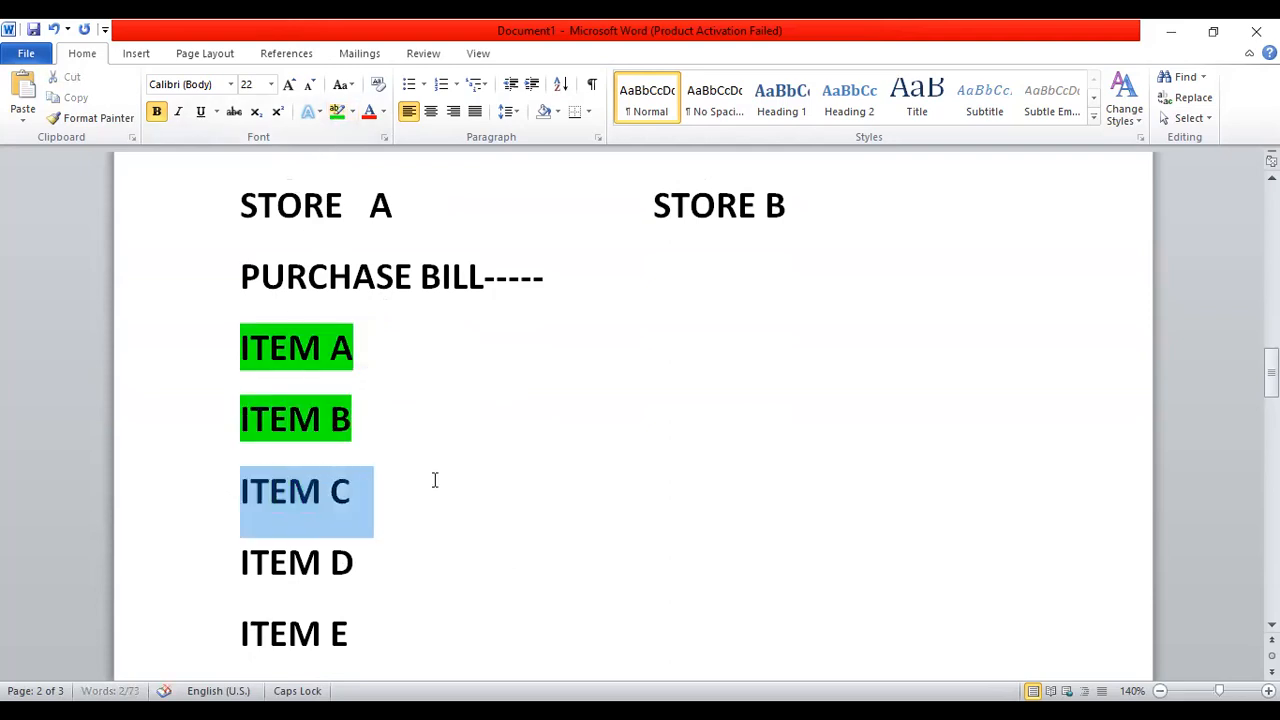
pyautogui.click(337, 111)
# Add an empty line after ITEM E and highlight ITEM D and ITEM E in turquoise
pyautogui.press('Right')
pyautogui.press('Down')
pyautogui.press('Down')
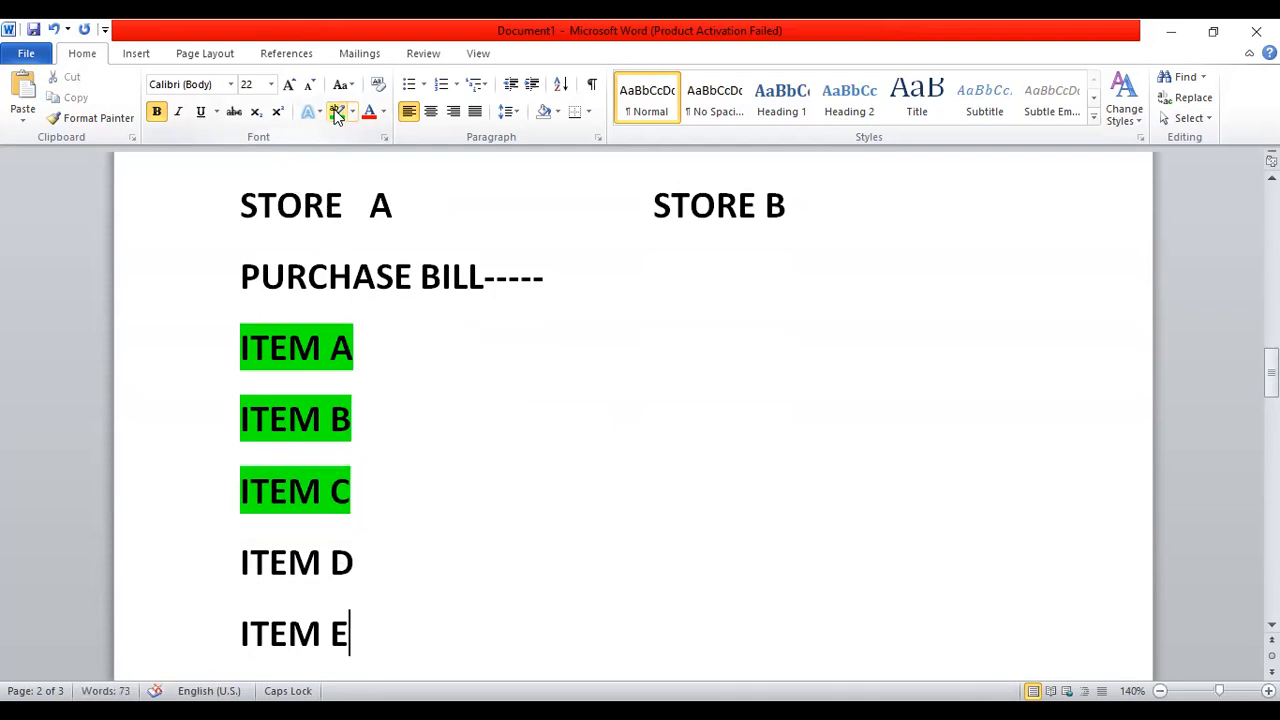
pyautogui.press('Return')
pyautogui.moveTo(234, 500); pyautogui.dragTo(472, 470)
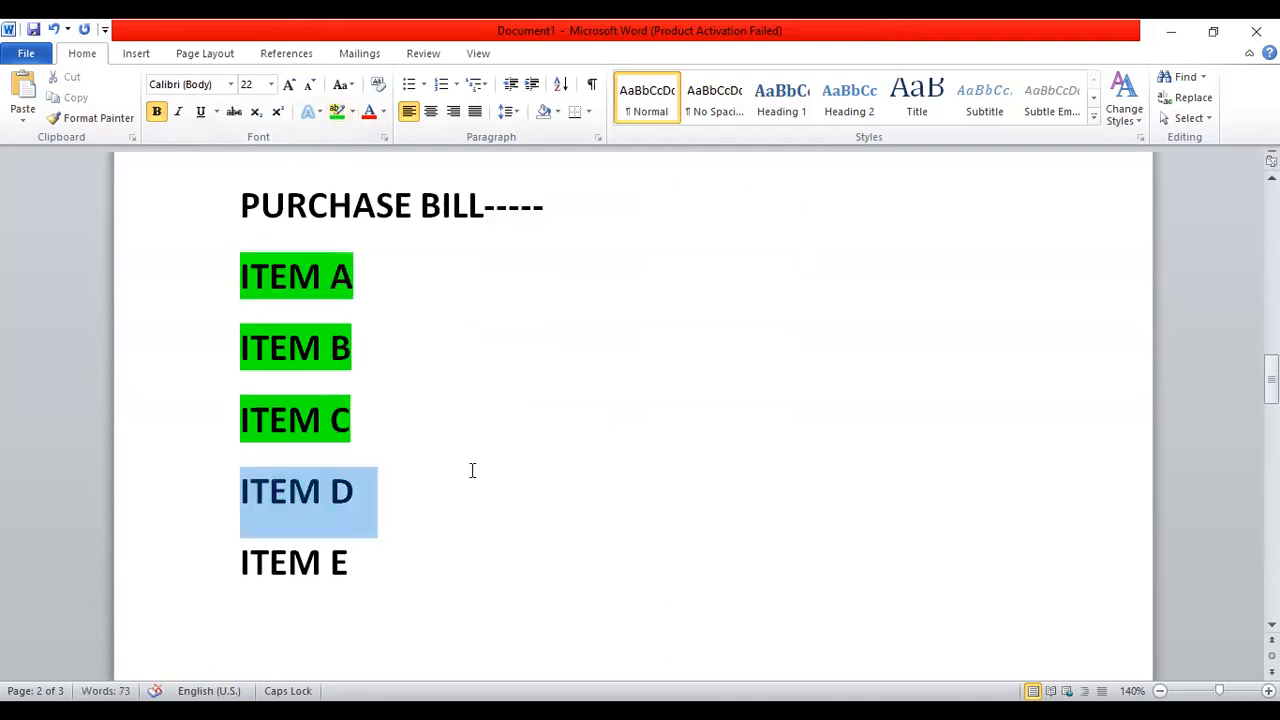
pyautogui.click(340, 112)
pyautogui.click(352, 112)
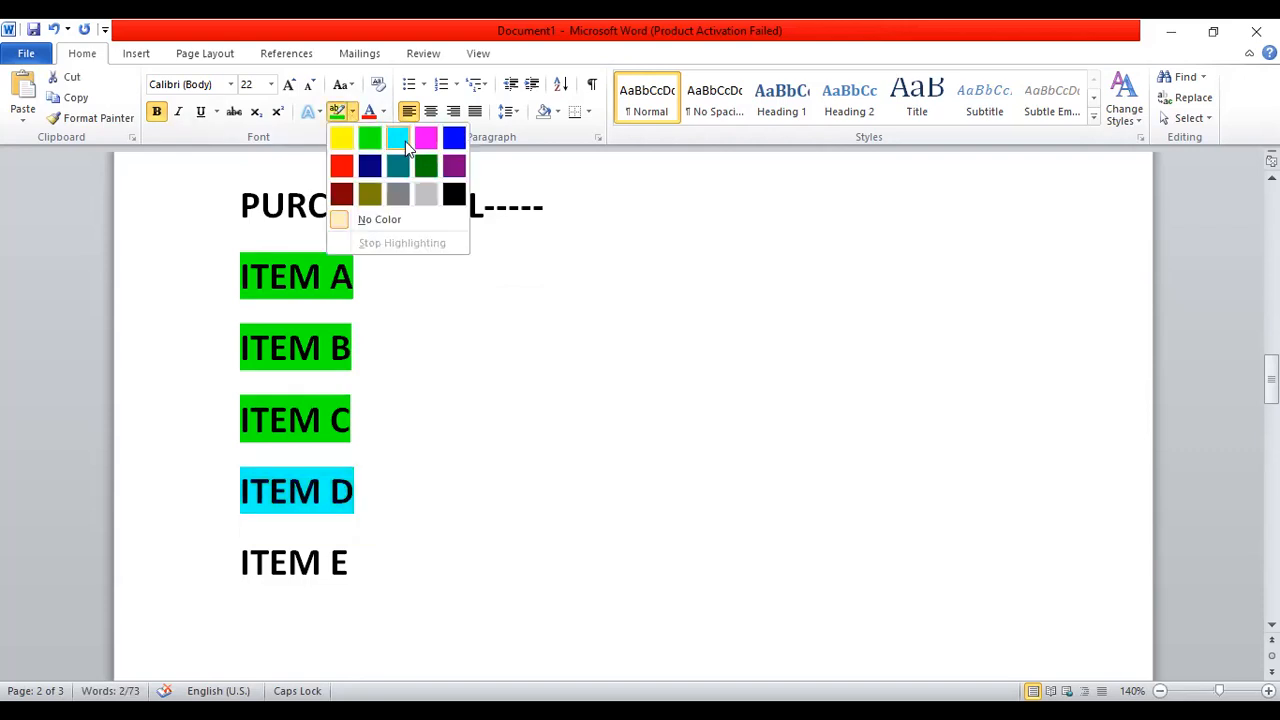
pyautogui.click(405, 141)
pyautogui.moveTo(245, 565); pyautogui.dragTo(385, 565)
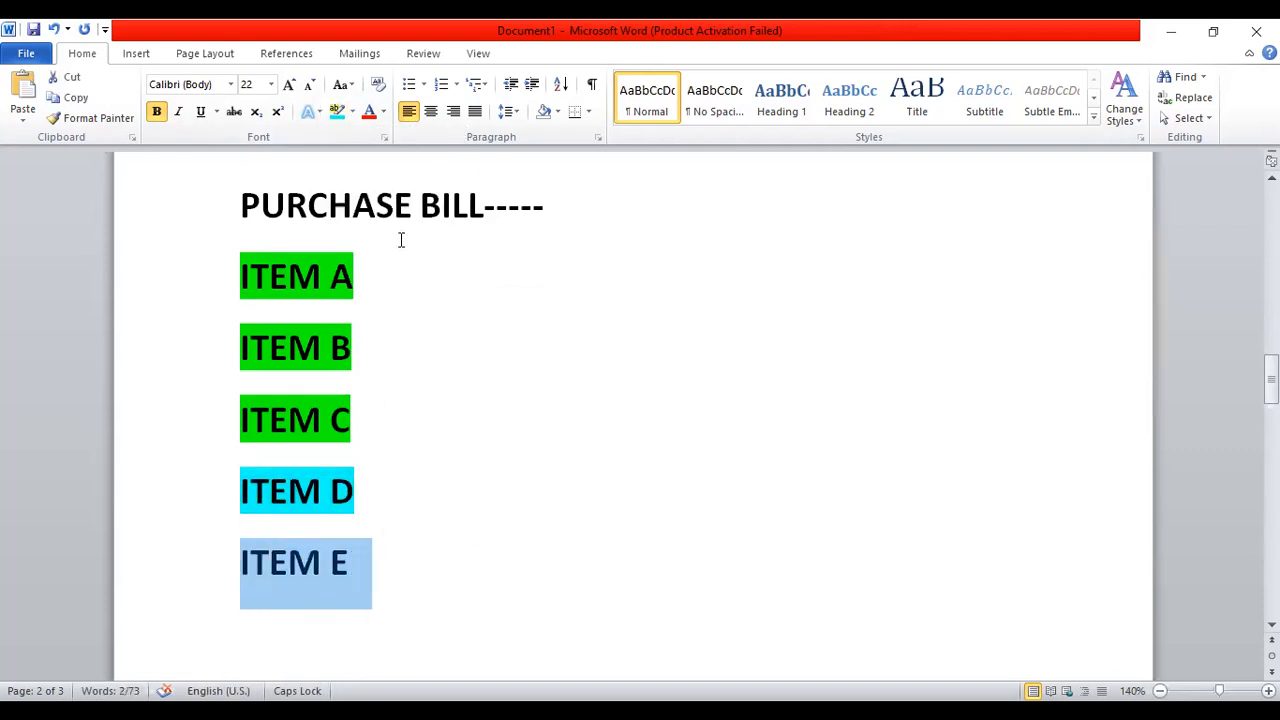
pyautogui.click(338, 112)
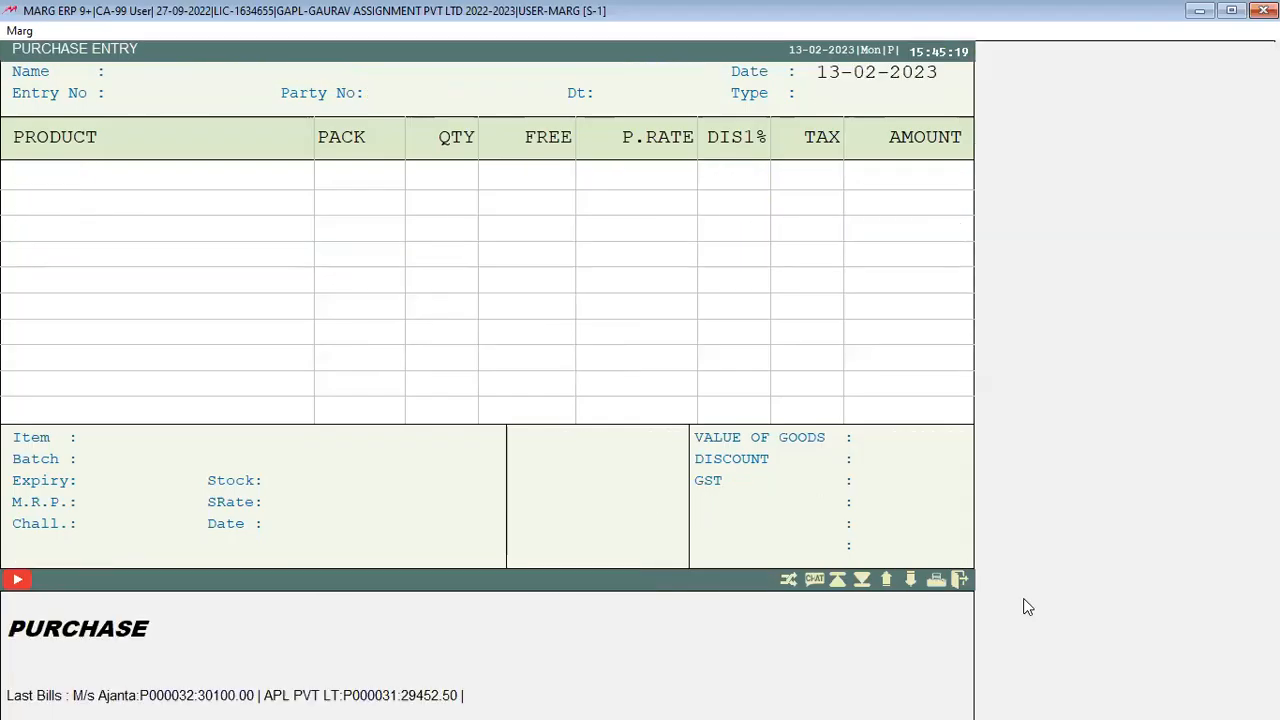
# Start a credit purchase entry for M/s Ajanta Pharma and fill in the party's bill number, keeping the date 13-02-2023
pyautogui.press('Return')
pyautogui.write('ASDD')
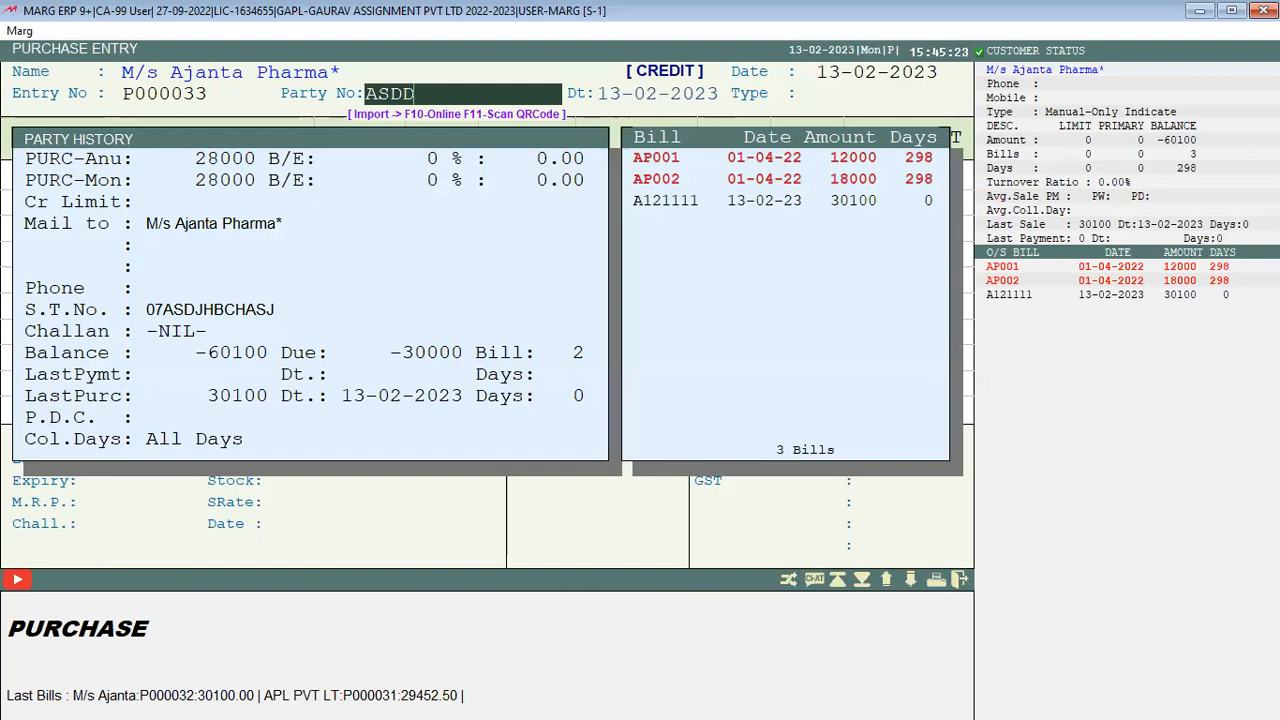
pyautogui.press('BackSpace')
pyautogui.press('BackSpace')
pyautogui.write('AW1234')
pyautogui.press('Return')
pyautogui.press('Return')
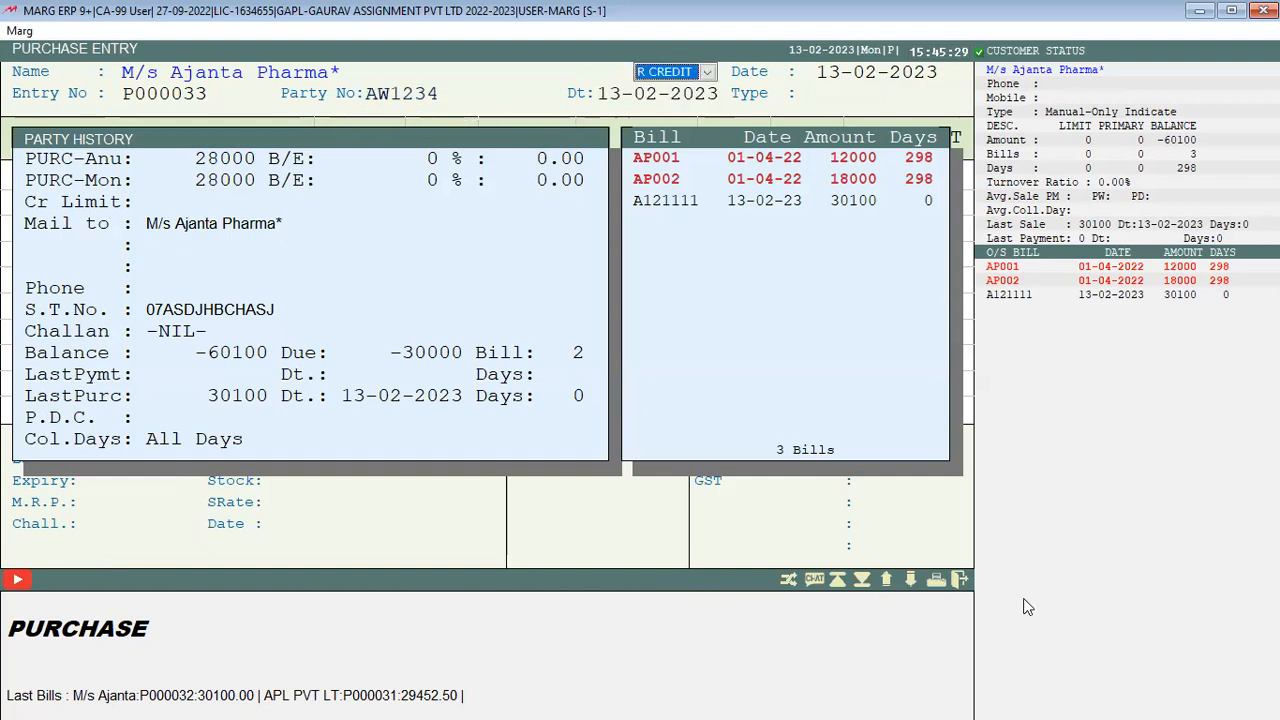
pyautogui.press('Return')
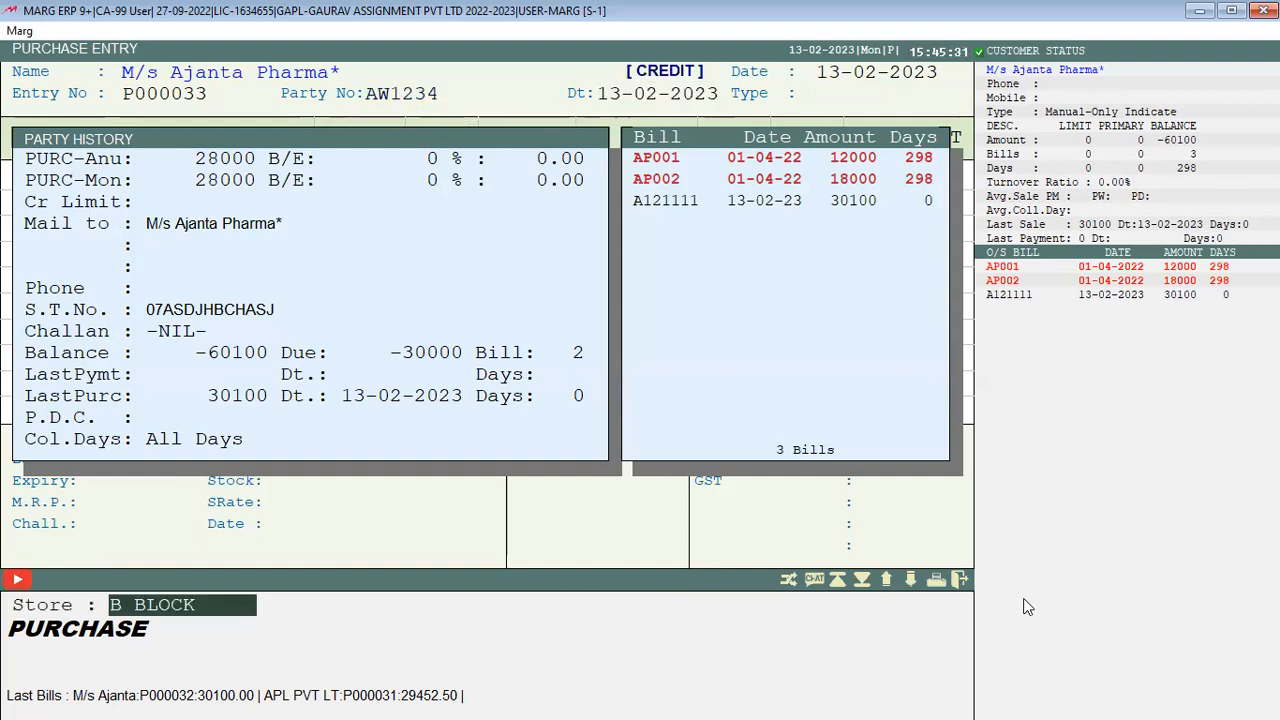
# Set the purchase entry's store to A BLOCK, and close the entry without adding any products
pyautogui.press('Return')
pyautogui.press('Up')
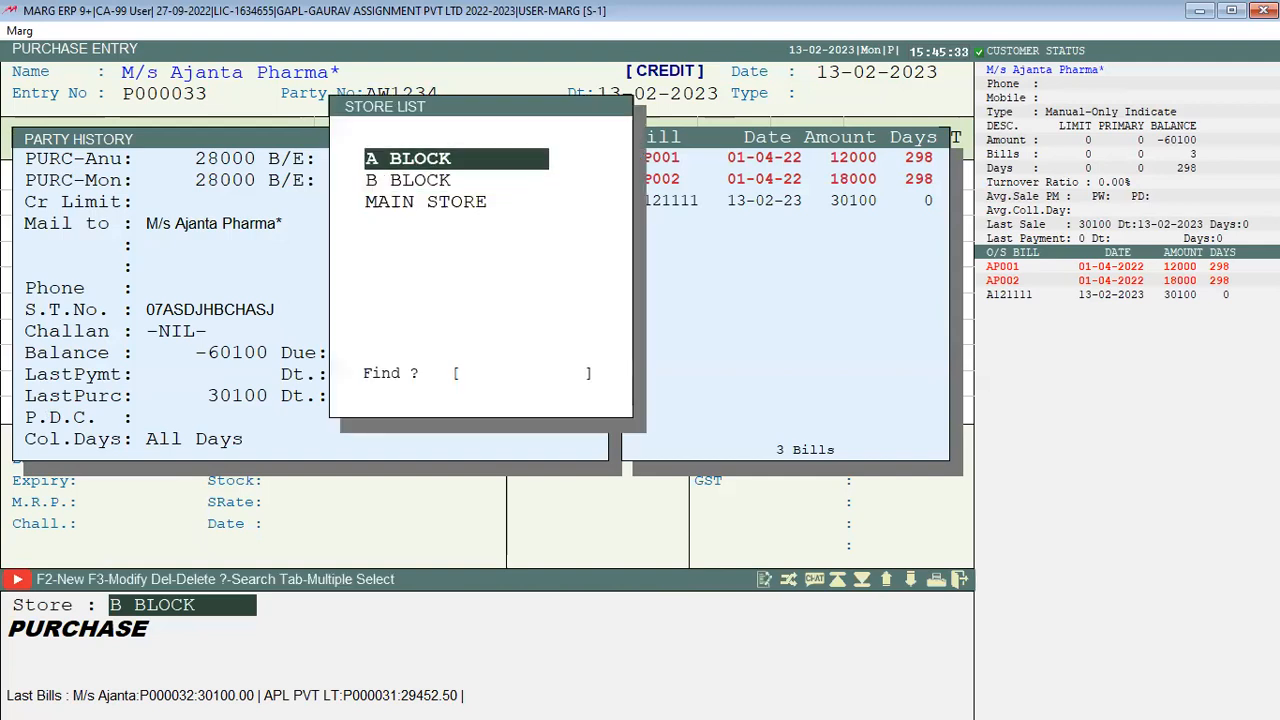
pyautogui.press('Return')
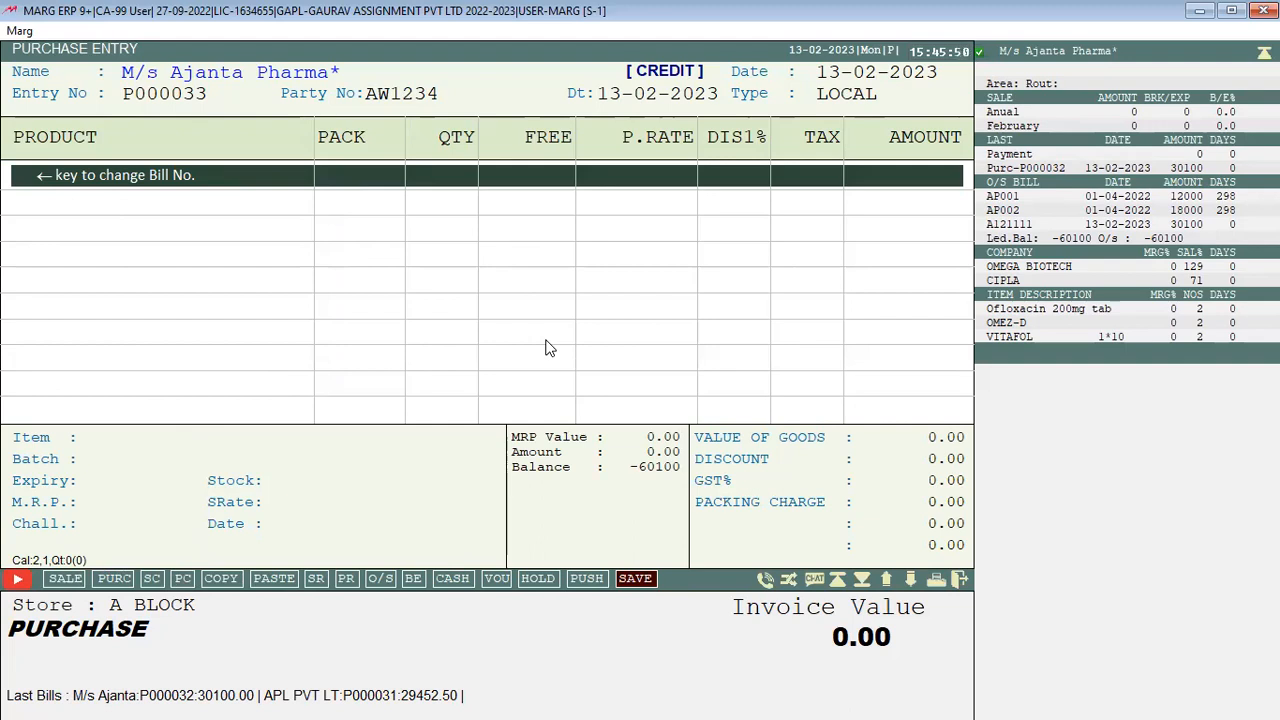
pyautogui.press('Escape')
pyautogui.press('Escape')
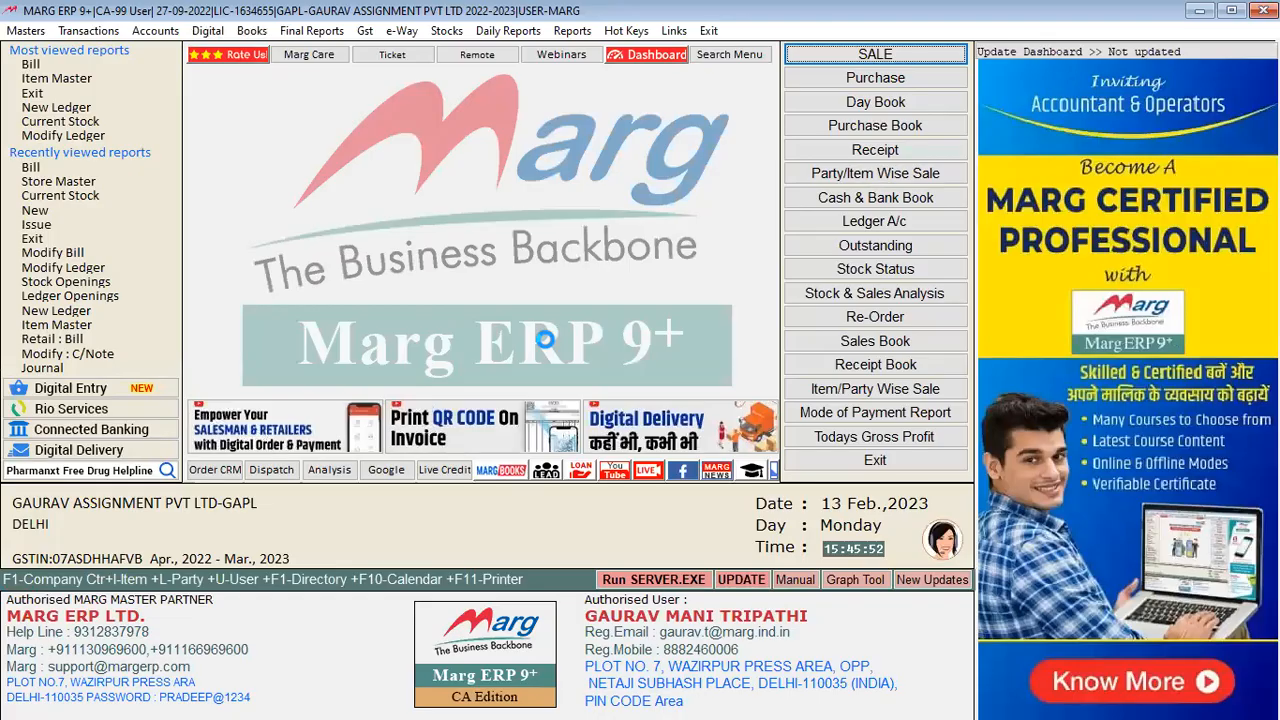
# Start a credit sale entry for the listed customer and set its store to B BLOCK
pyautogui.hotkey('alt', 'n')
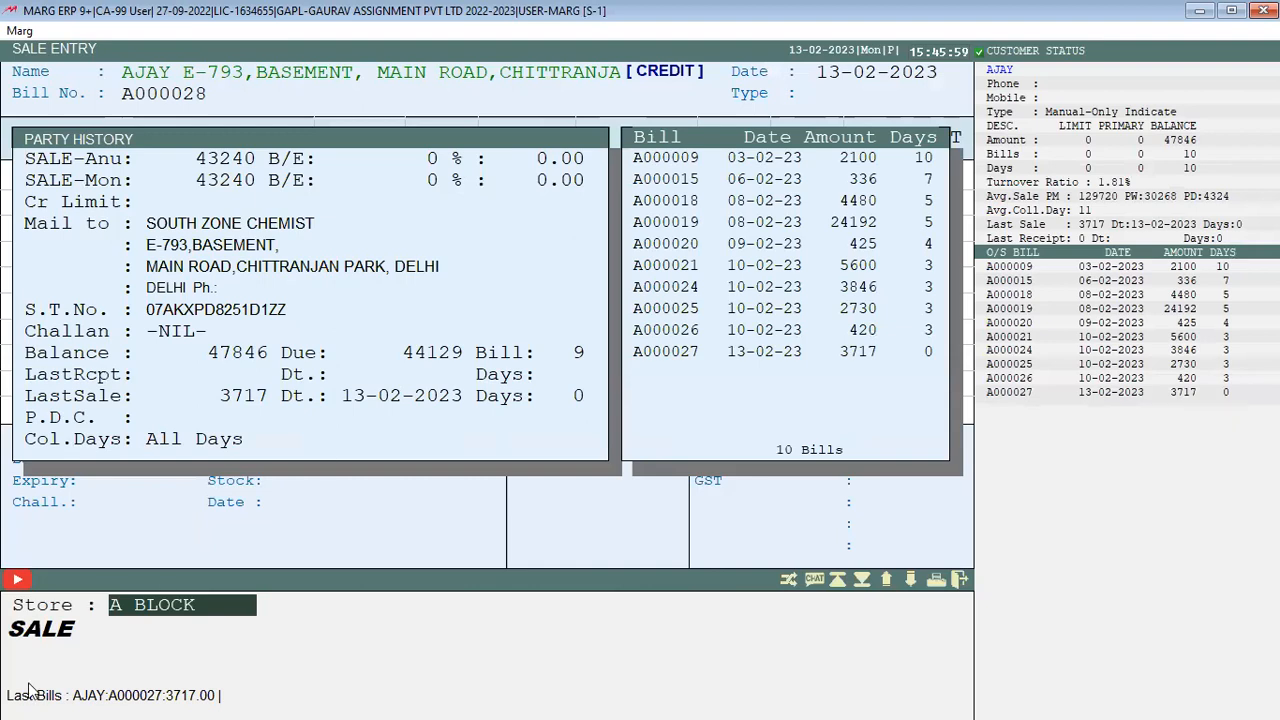
pyautogui.press('Return')
pyautogui.press('Down')
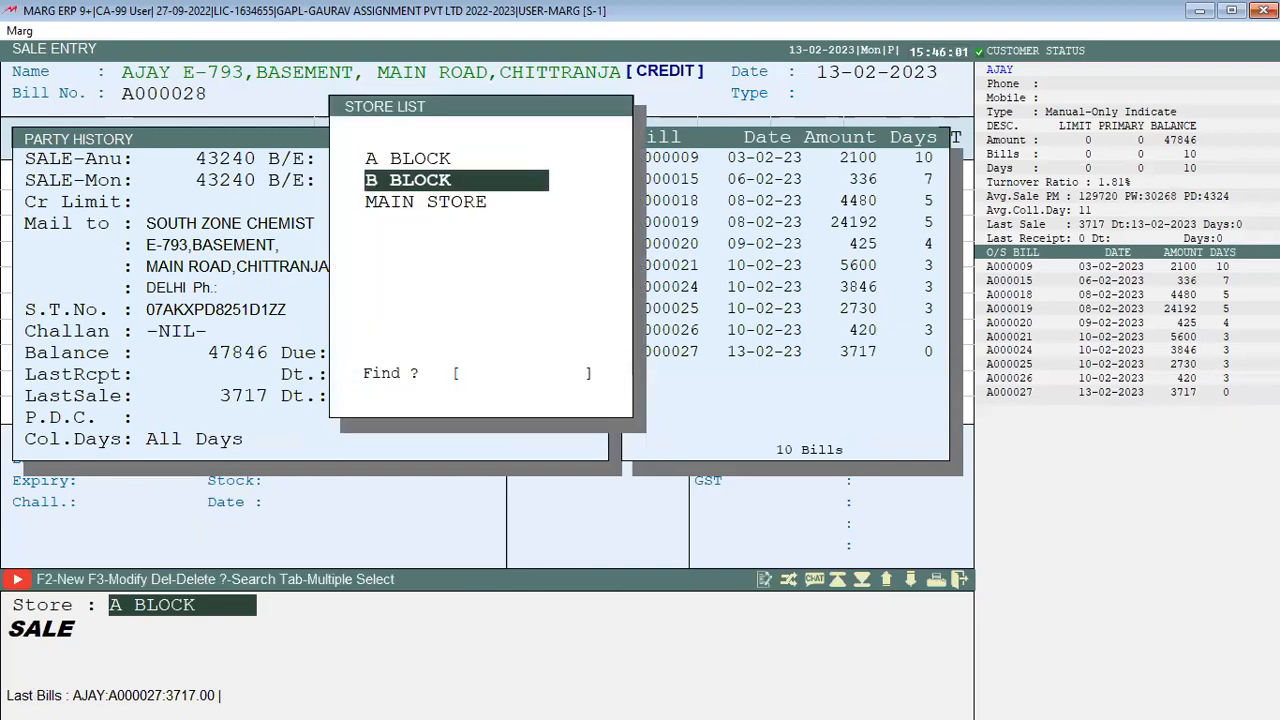
pyautogui.press('Return')
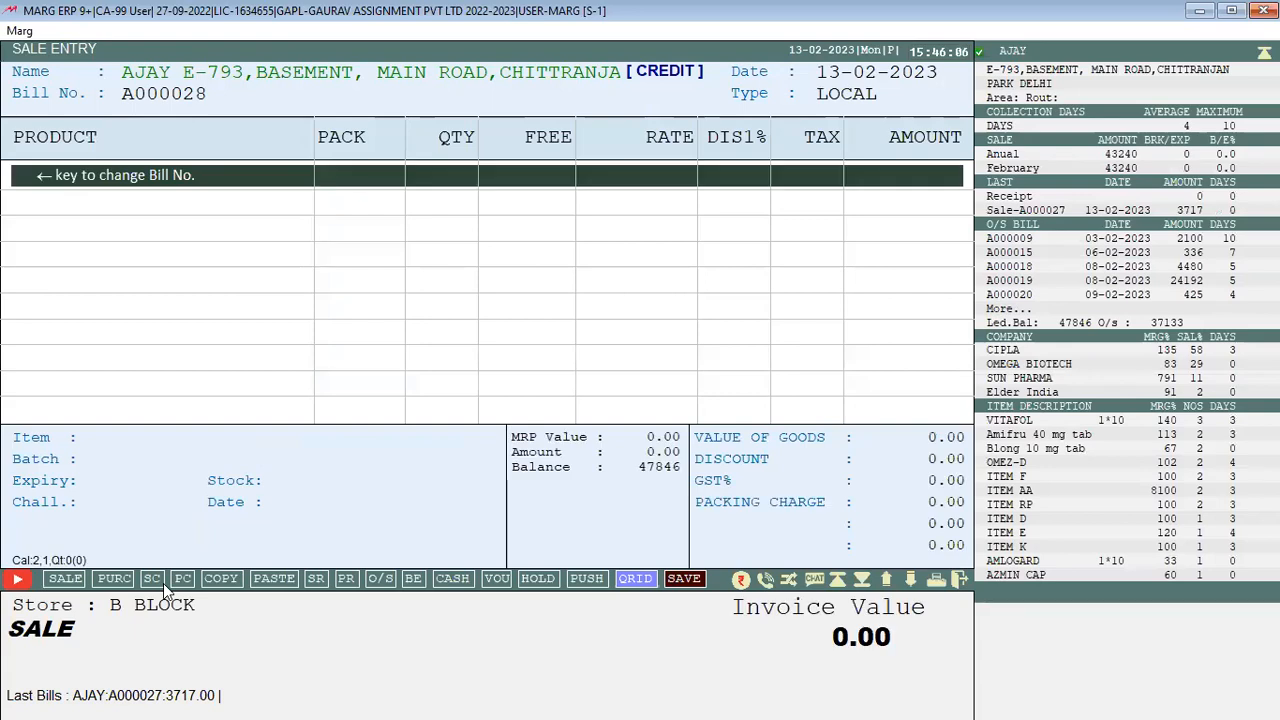
# Examine the item stock of store B BLOCK in the sale's product list, and close the sale entry without adding items
pyautogui.press('Return')
pyautogui.press('Up')
pyautogui.press('Up')
pyautogui.press('Up')
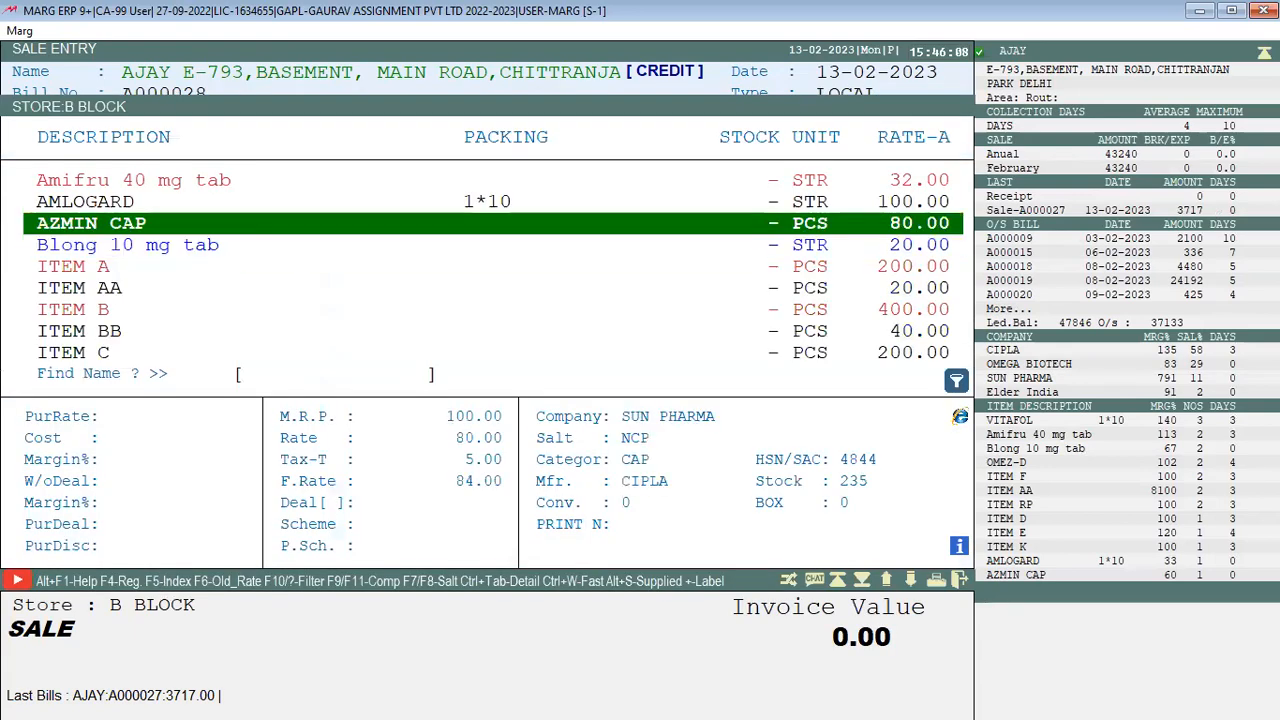
pyautogui.press('Down')
pyautogui.press('Down')
pyautogui.press('Down')
pyautogui.press('Down')
pyautogui.press('Down')
pyautogui.press('Down')
pyautogui.press('Down')
pyautogui.press('Down')
pyautogui.press('Down')
pyautogui.press('Down')
pyautogui.press('Down')
pyautogui.press('Down')
pyautogui.press('Down')
pyautogui.press('Down')
pyautogui.press('Down')
pyautogui.press('Down')
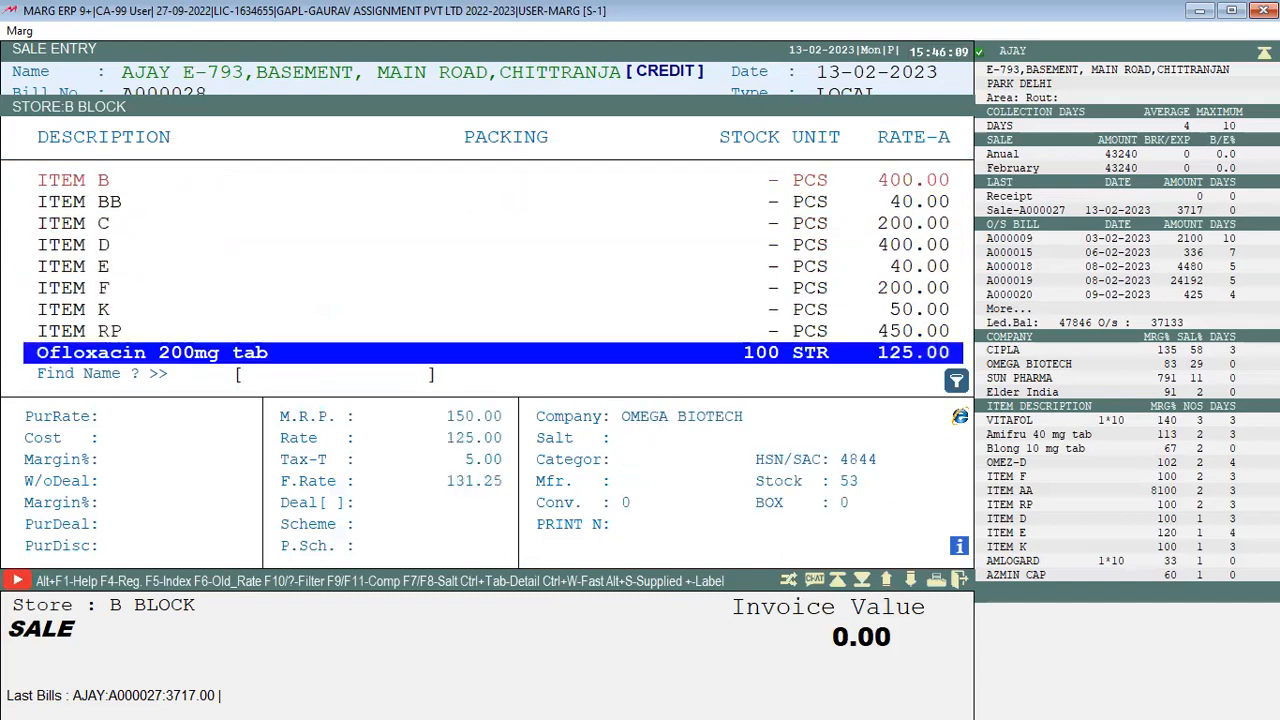
pyautogui.press('Up')
pyautogui.press('Up')
pyautogui.press('Up')
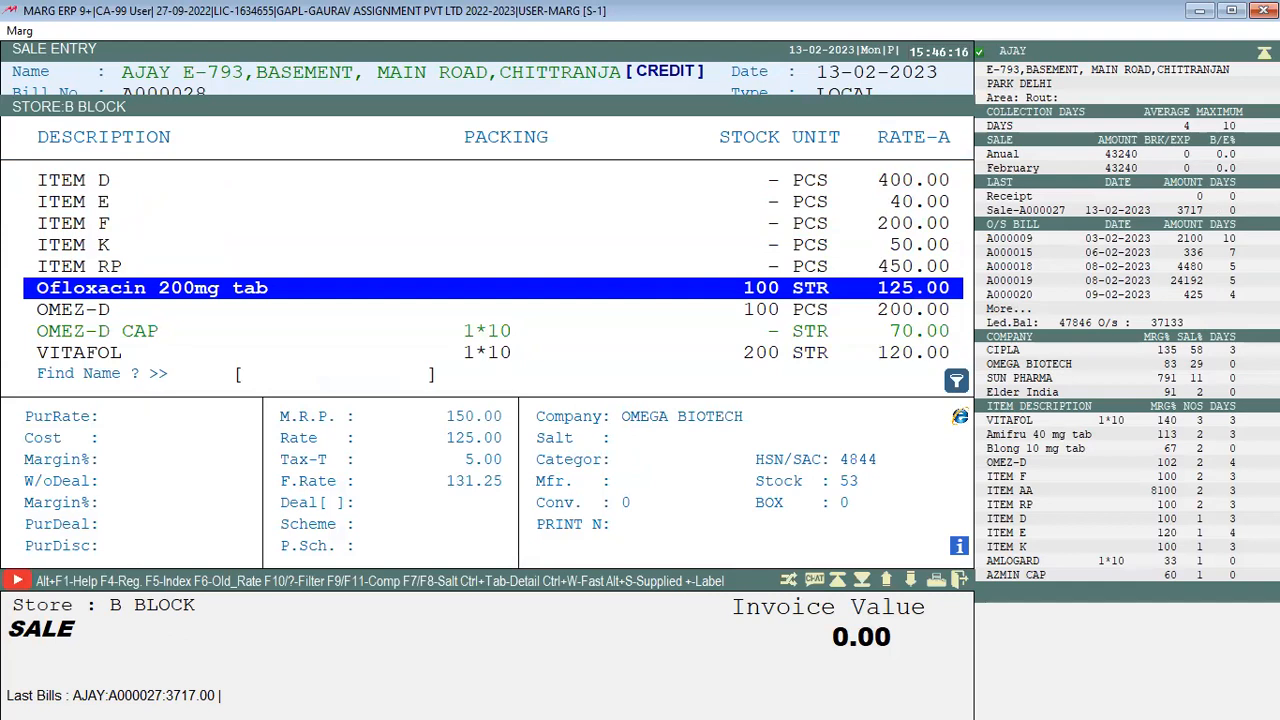
pyautogui.press('Escape')
pyautogui.press('Escape')
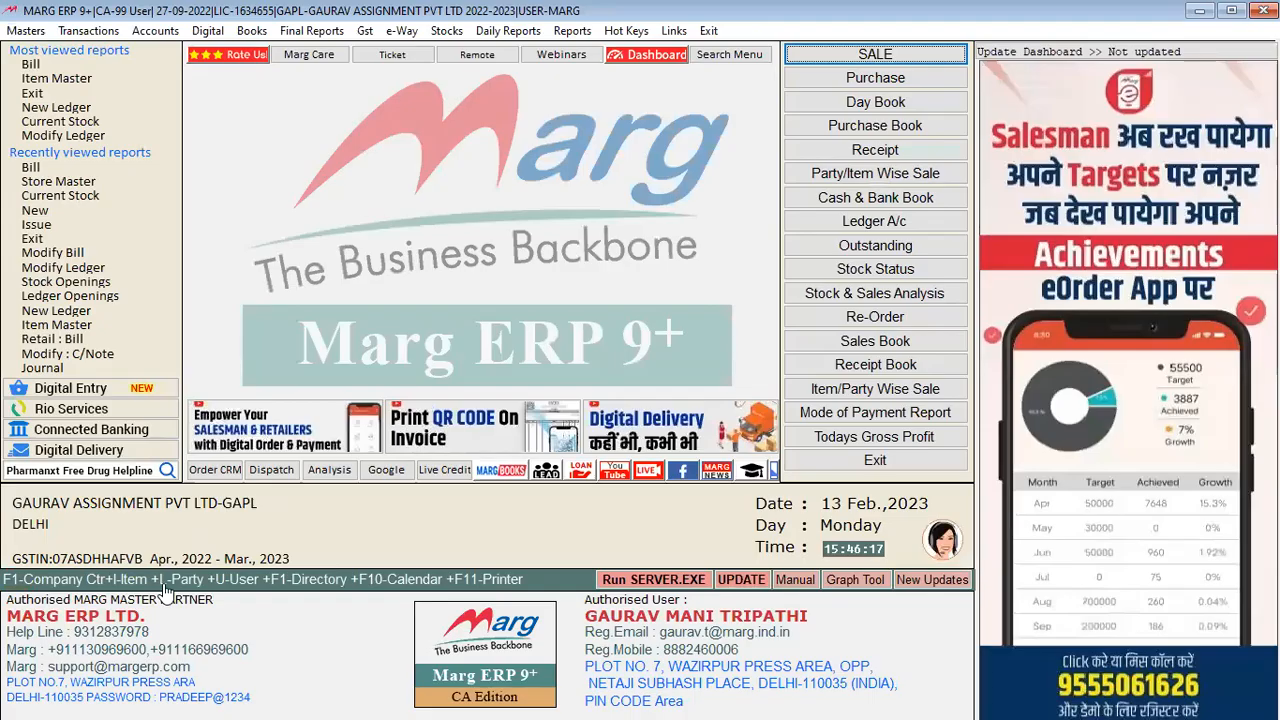
# Start a new credit purchase entry for M/s Ajanta Pharma, filling in the party's bill number and keeping the date
pyautogui.hotkey('alt', 'n')
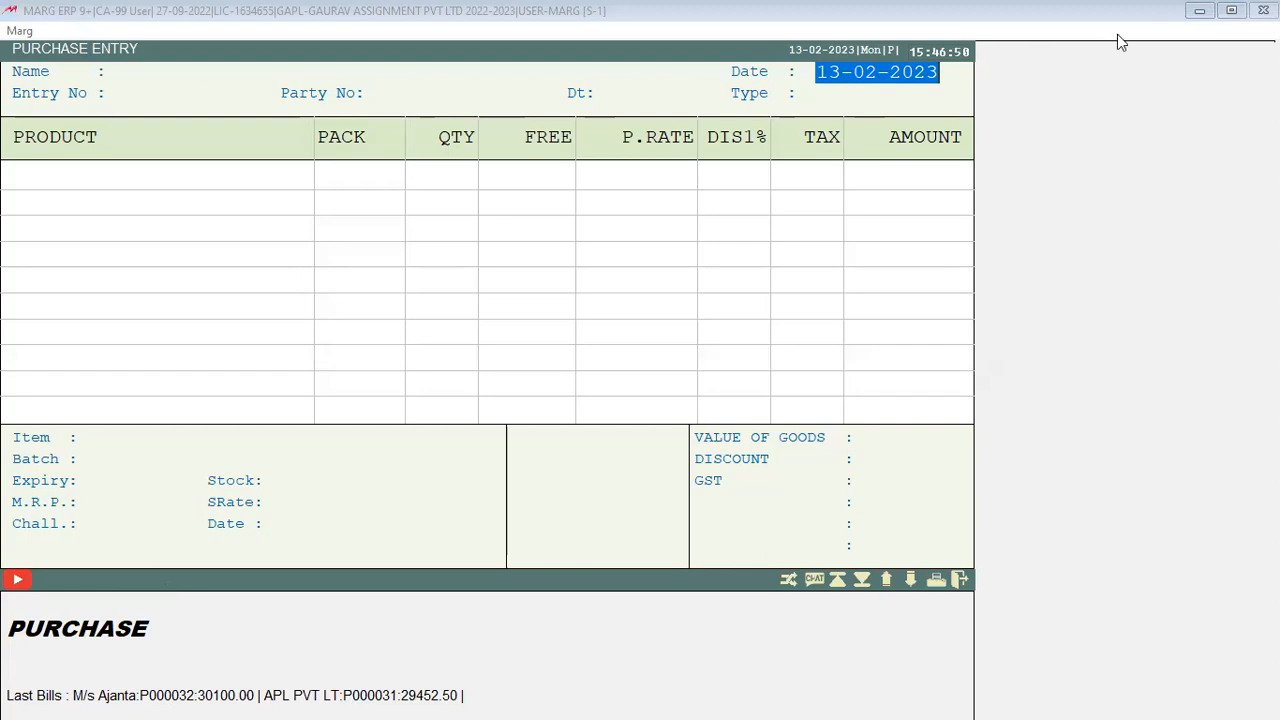
pyautogui.click(526, 9)
pyautogui.press('Return')
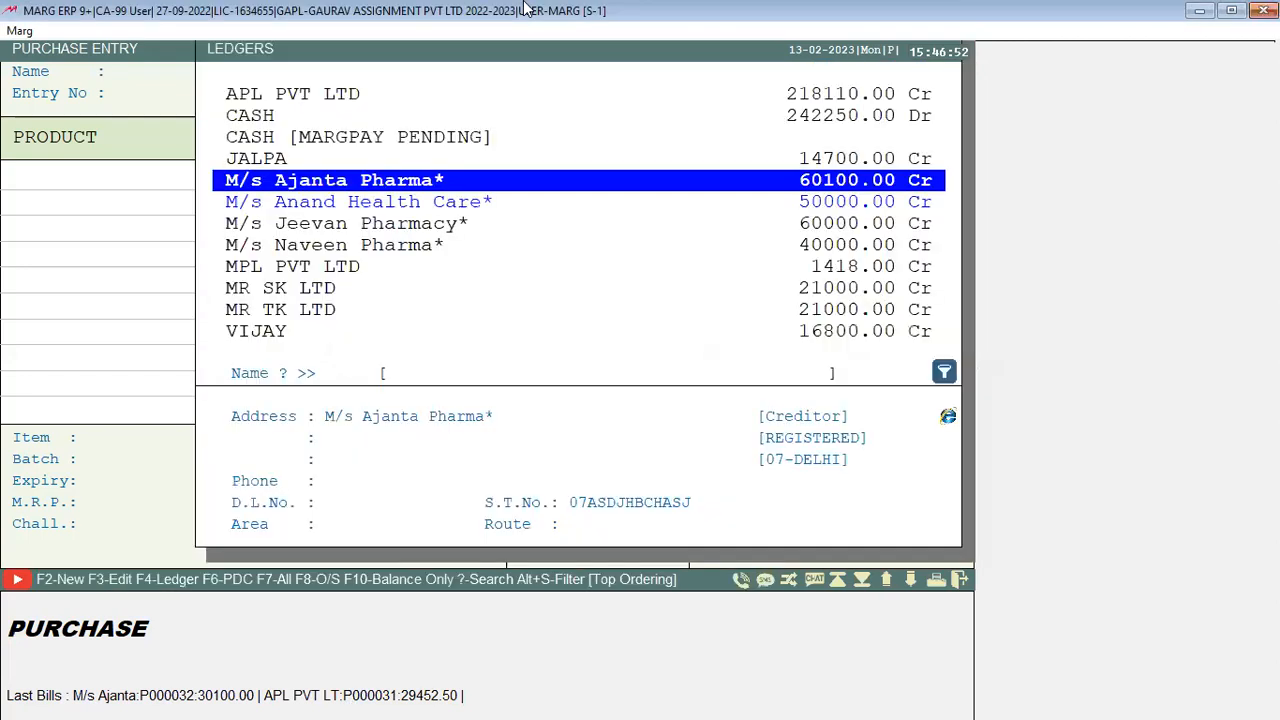
pyautogui.press('Return')
pyautogui.write('SADXAS')
pyautogui.press('Return')
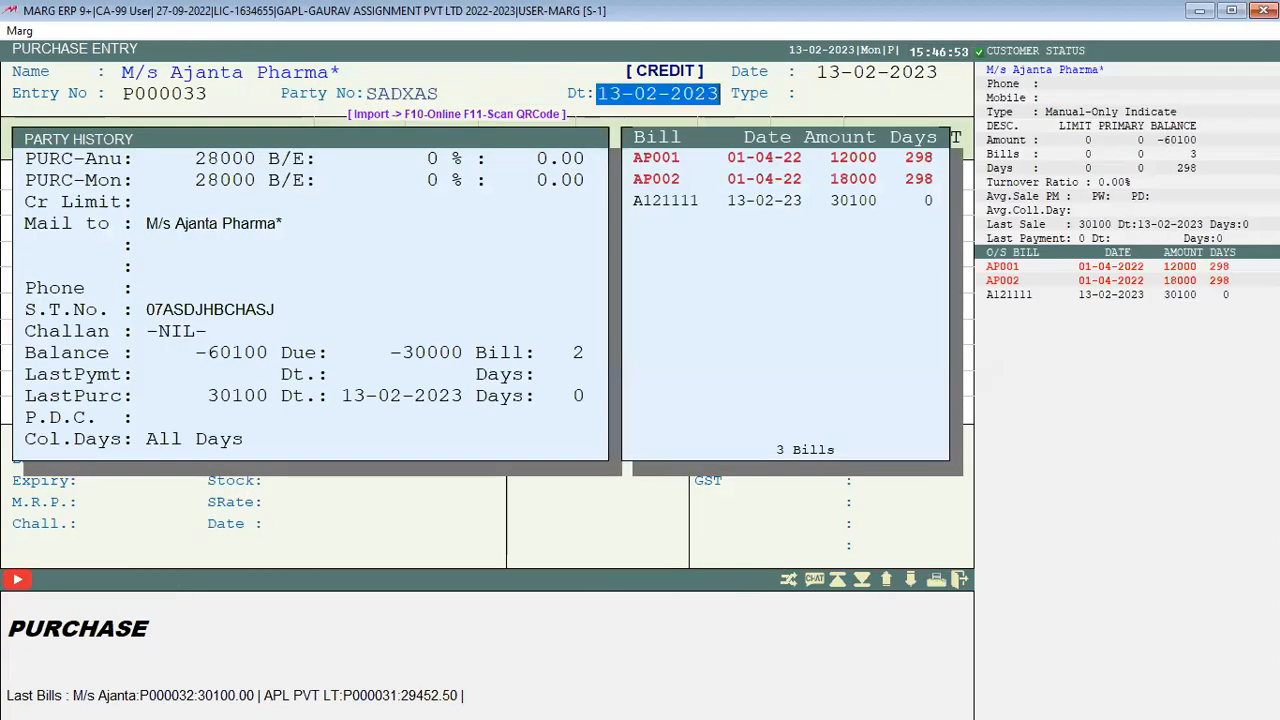
pyautogui.press('Return')
pyautogui.press('Return')
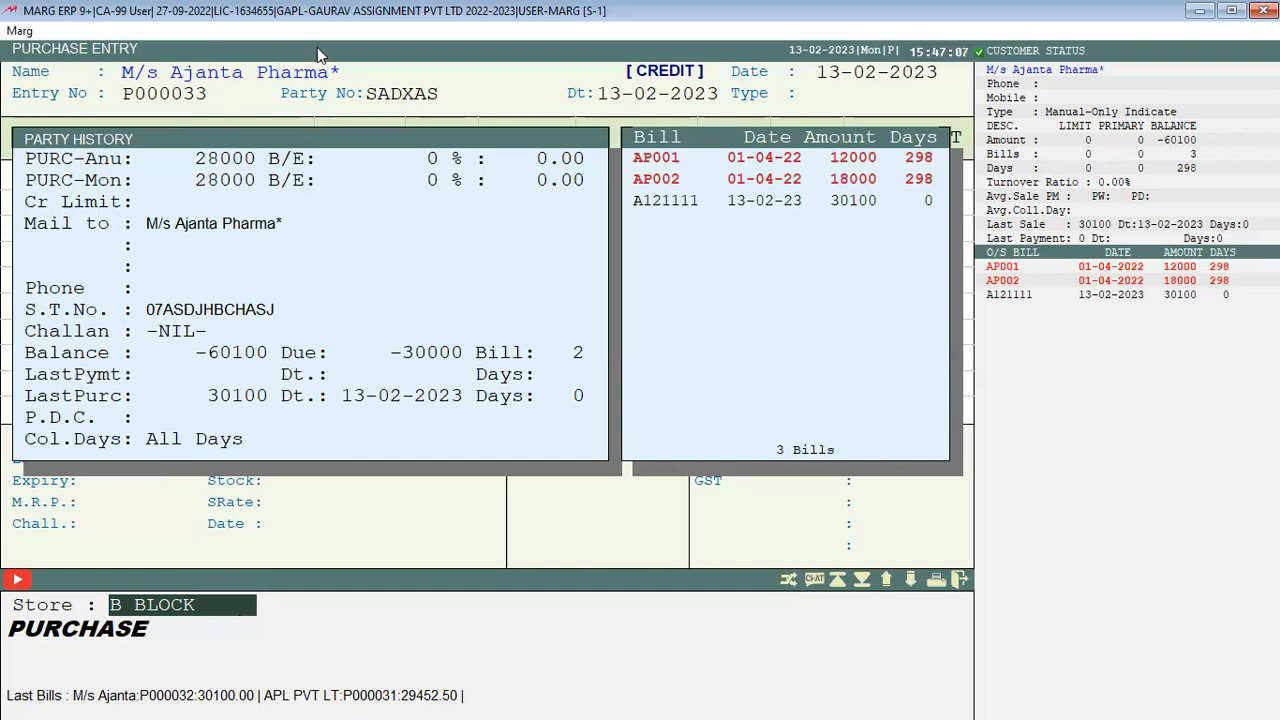
# Choose A BLOCK from the store list for this purchase entry
pyautogui.press('Return')
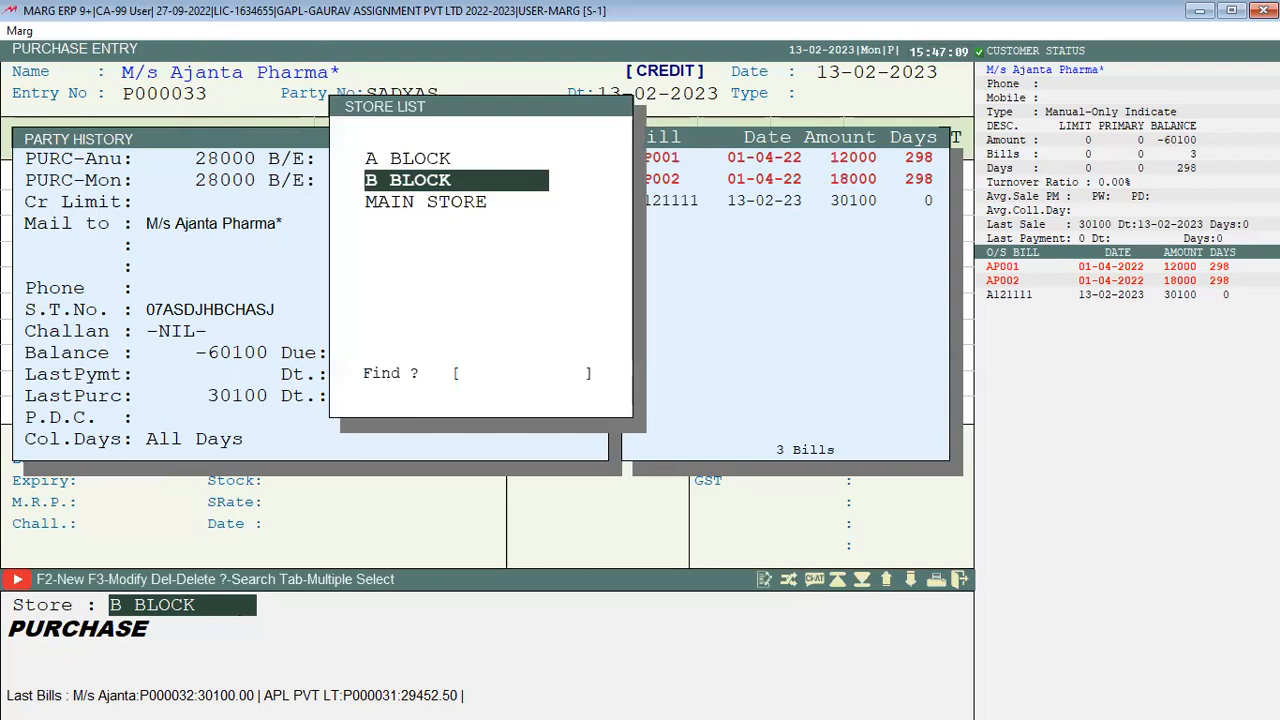
pyautogui.press('Up')
pyautogui.press('Return')
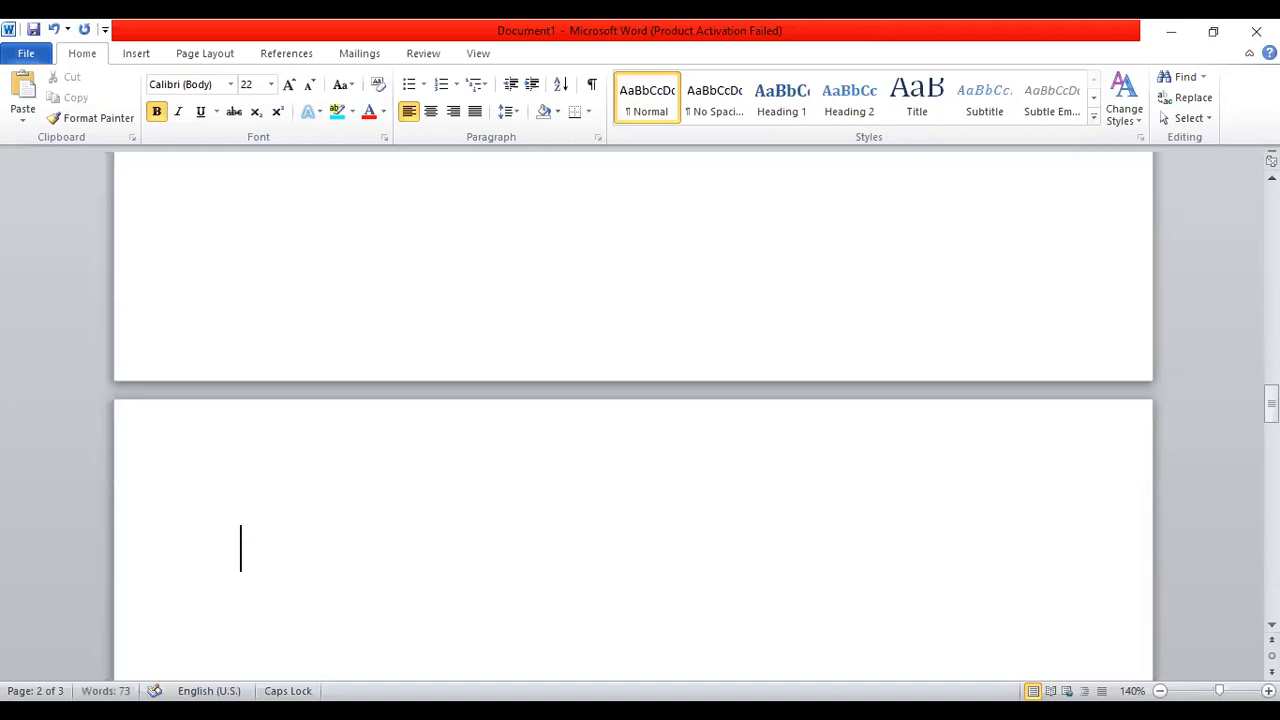
# Write the heading "STORE SELECTION-" on the empty page of the Word notes and begin a new line below it
pyautogui.write('STORE')
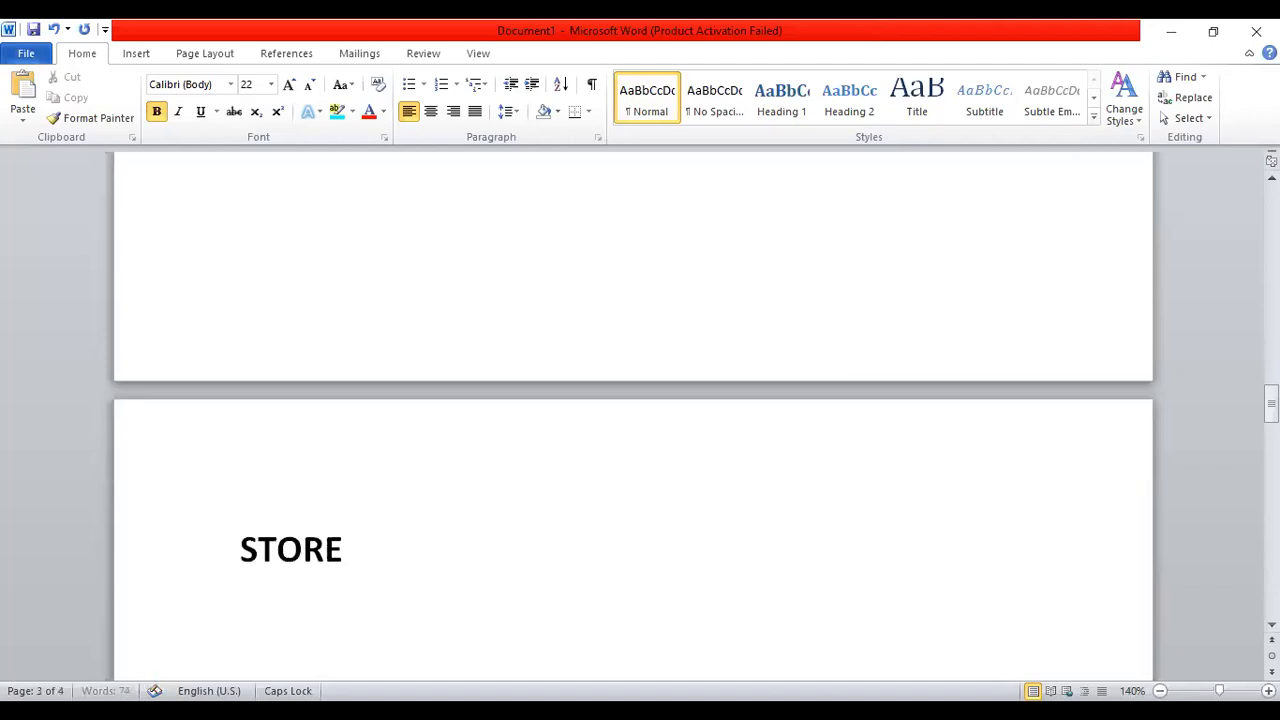
pyautogui.write(' SELECTIO')
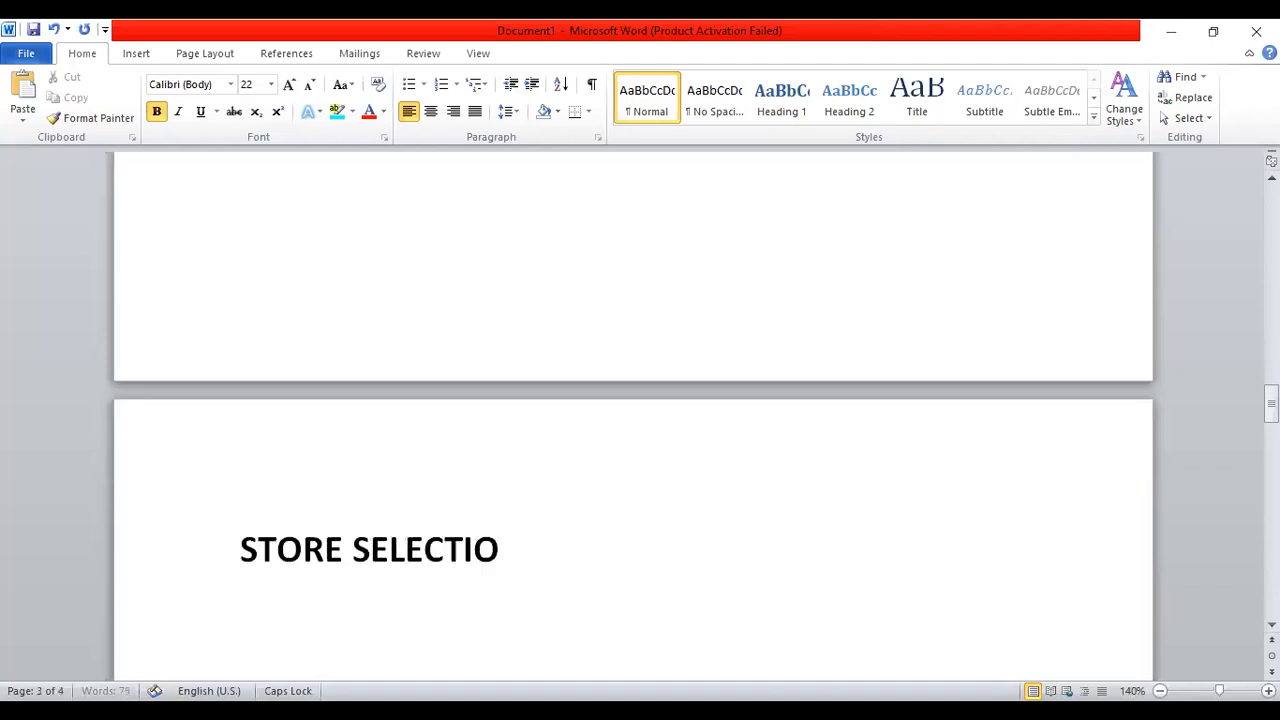
pyautogui.write('N-')
pyautogui.press('Return')
pyautogui.press('Return')
pyautogui.press('BackSpace')
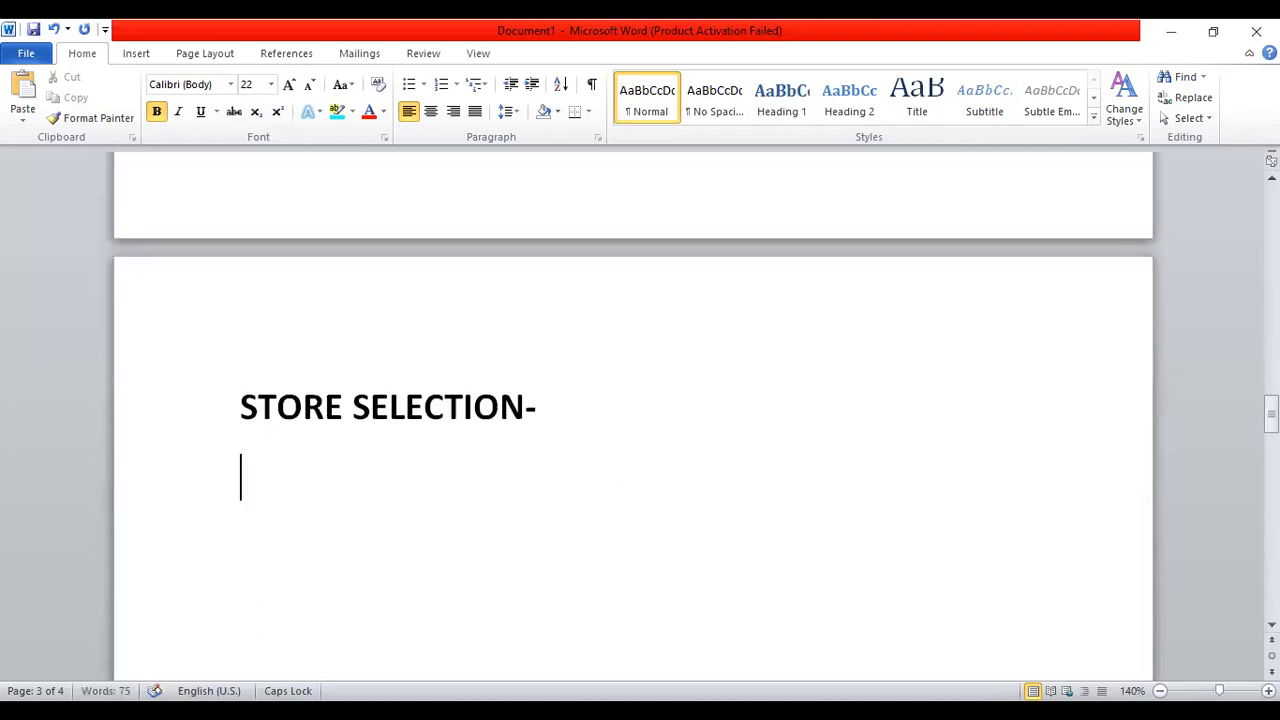
# Add the line "BILL WISE STORE" under the STORE SELECTION- heading
pyautogui.write('BIL')
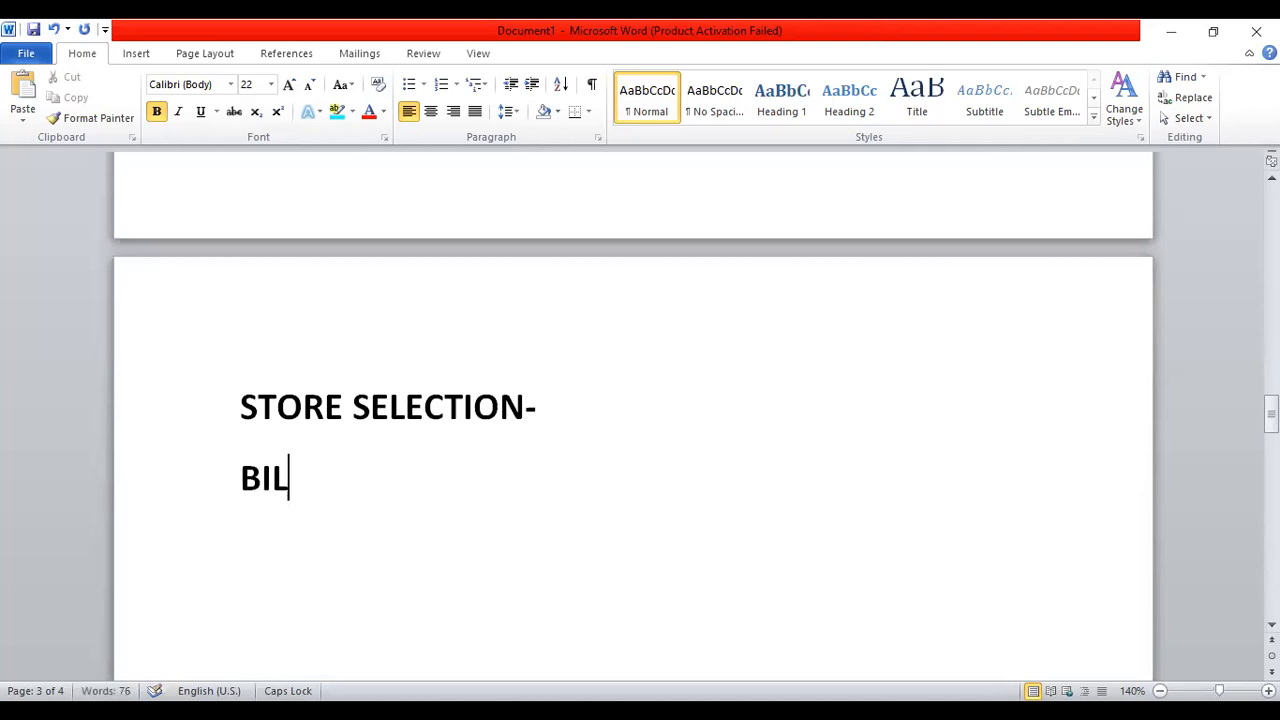
pyautogui.write('L WI')
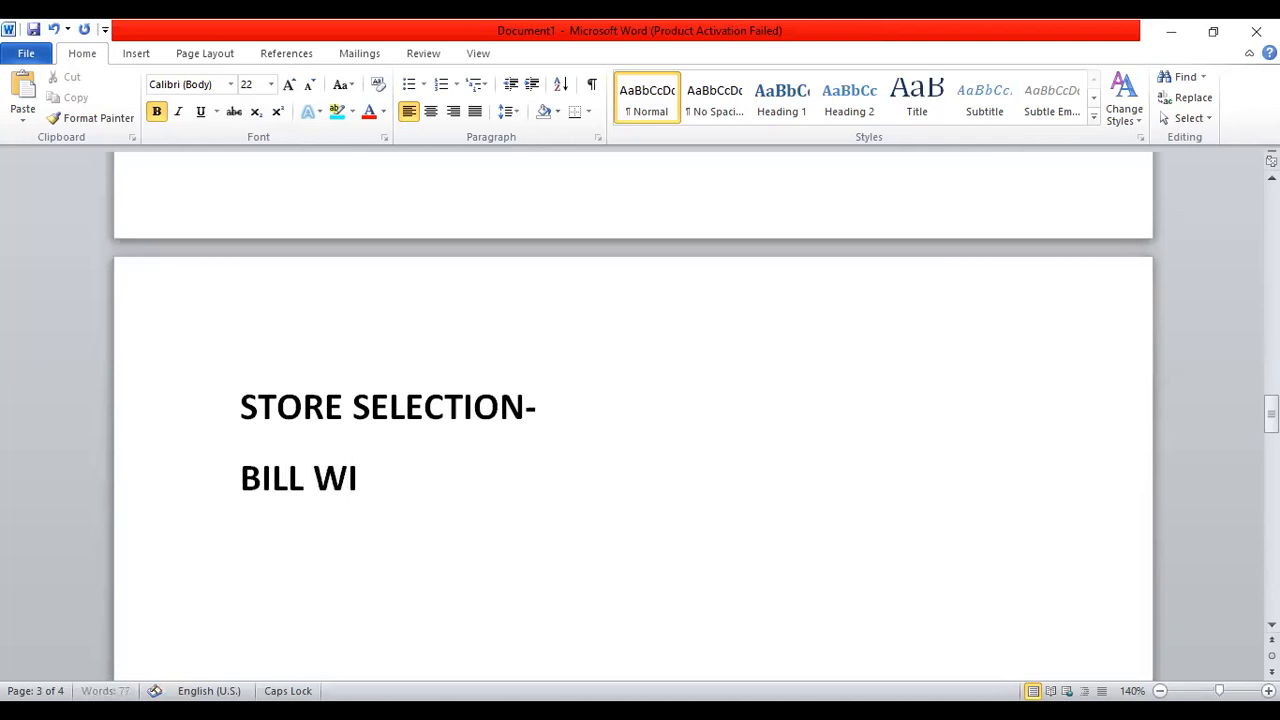
pyautogui.write('SE STORE')
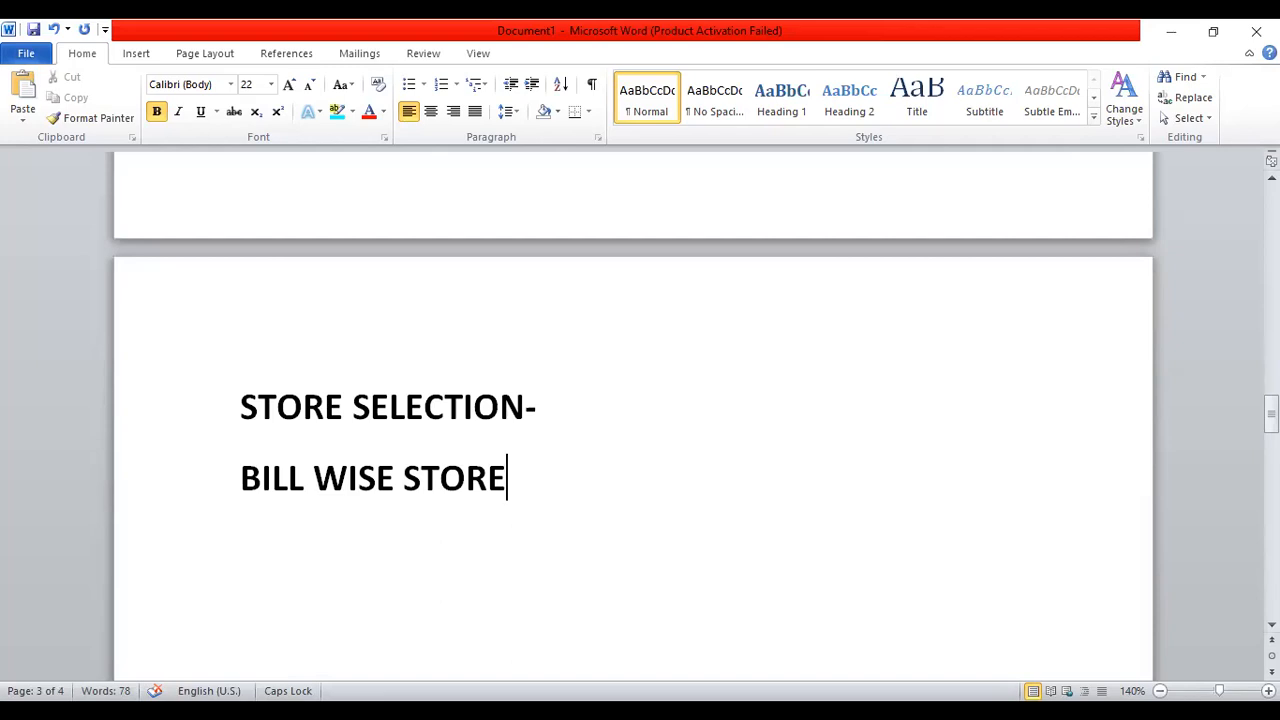
pyautogui.press('Return')
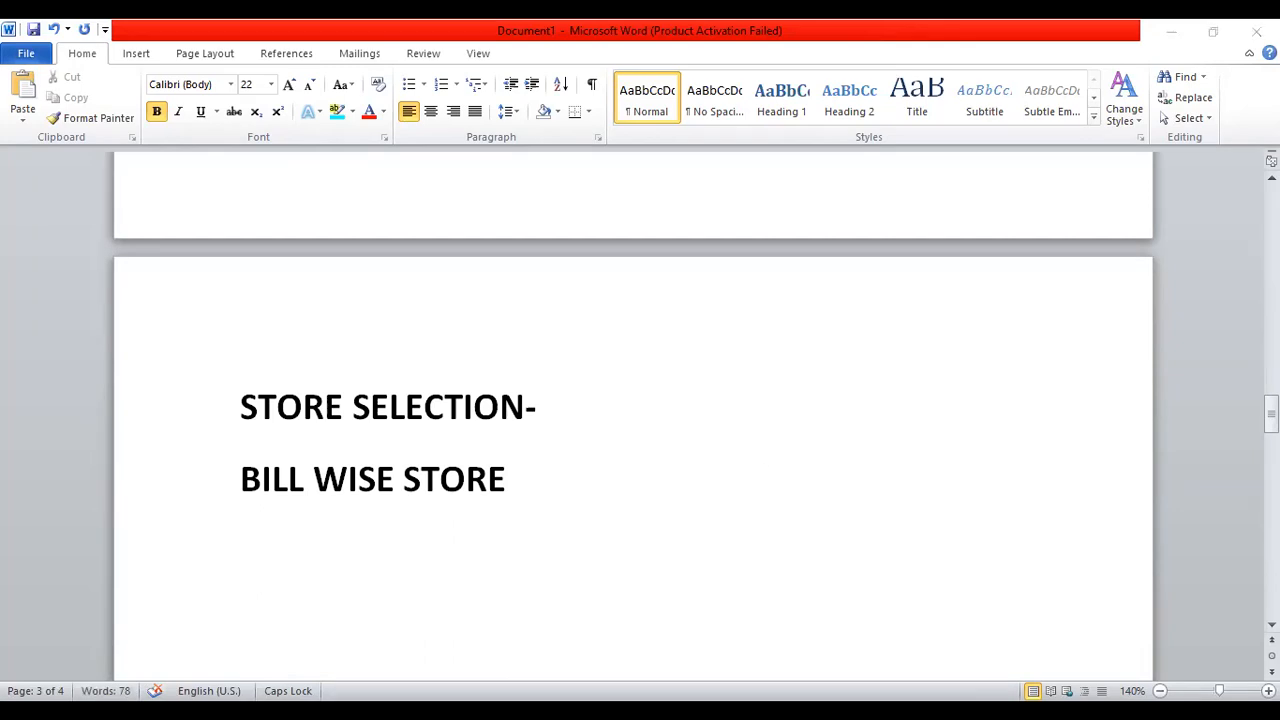
# Remove "WISE STORE" from the line below the heading, leaving only "BILL"
pyautogui.click(512, 479)
pyautogui.press('BackSpace')
pyautogui.press('BackSpace')
pyautogui.press('BackSpace')
pyautogui.press('BackSpace')
pyautogui.press('BackSpace')
pyautogui.press('BackSpace')
pyautogui.press('BackSpace')
pyautogui.press('BackSpace')
pyautogui.press('BackSpace')
pyautogui.press('BackSpace')
# Add the line "10 ITEM-" below BILL and begin a new line under it
pyautogui.press('Return')
pyautogui.write('10 I')
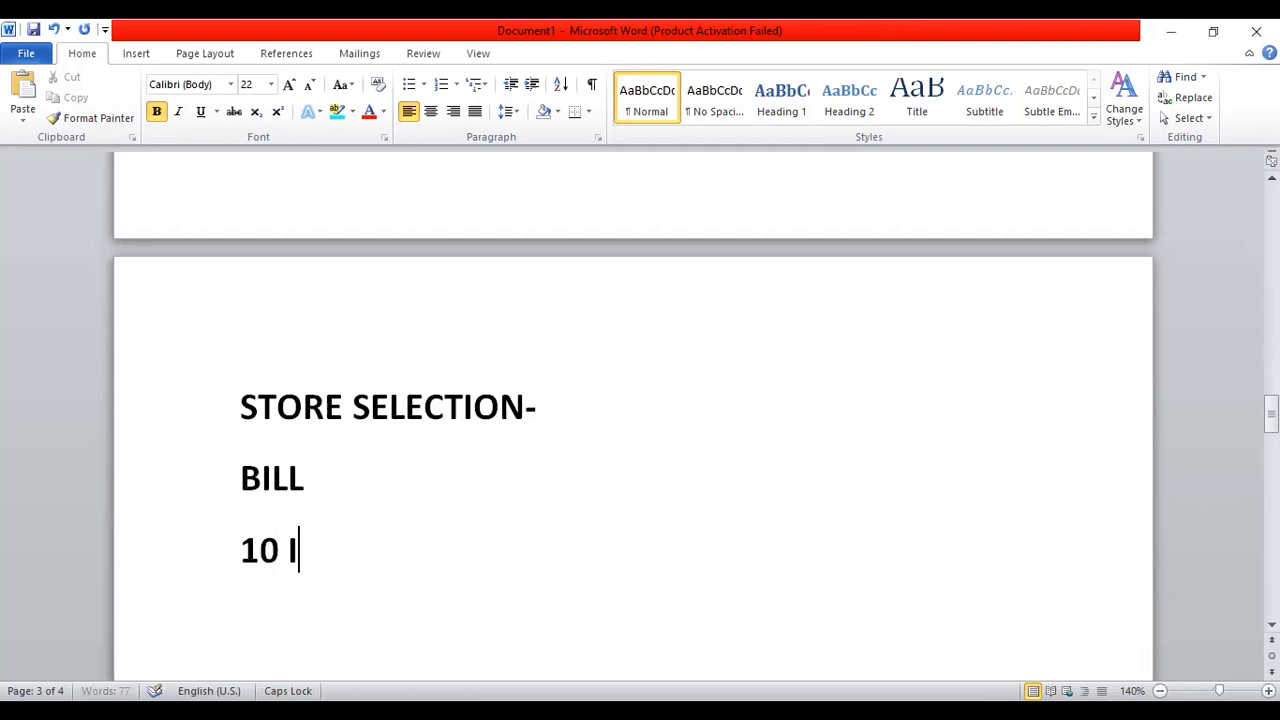
pyautogui.write('TEM-')
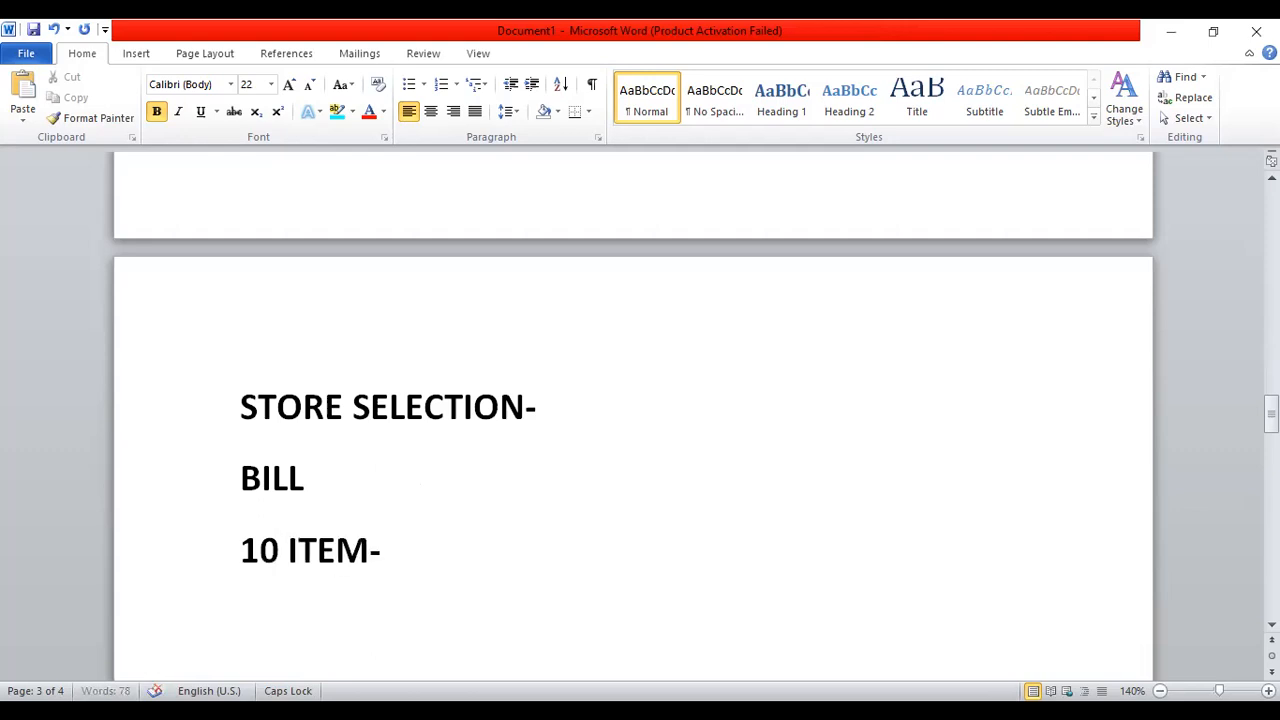
pyautogui.press('Return')
pyautogui.press('Return')
pyautogui.press('BackSpace')
# Write "6 ITEM ( A BLOCK) 4 ITEM ( B BLOCK)" on the line below "10 ITEM-"
pyautogui.write('6 ITEM ( A BLOCK)   4 (')
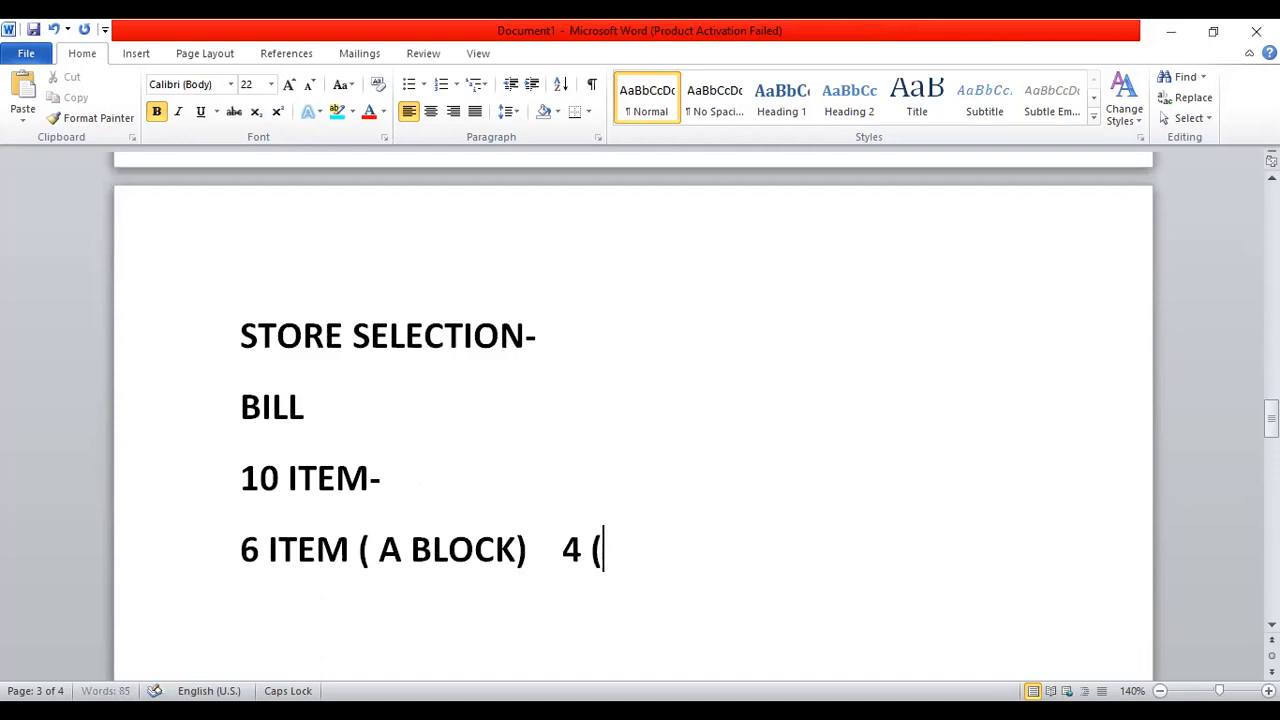
pyautogui.press('Left')
pyautogui.write('ITEM')
pyautogui.press('Right')
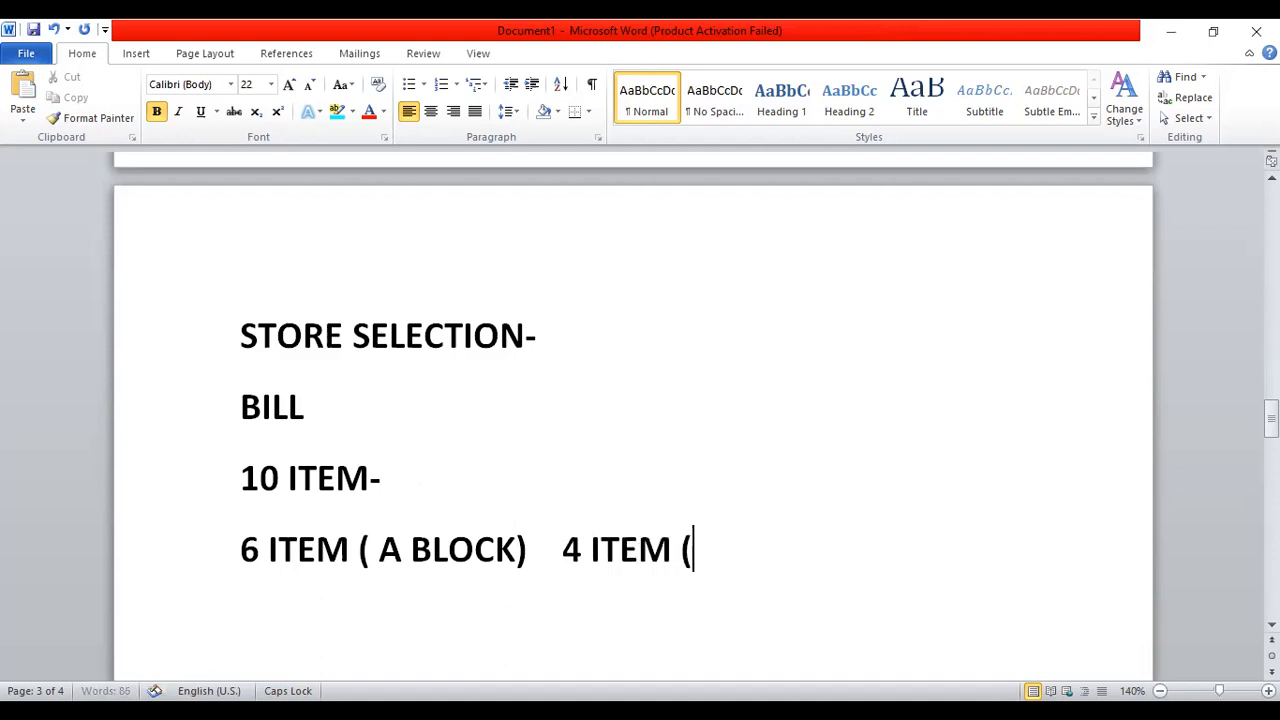
pyautogui.write('B BLO')
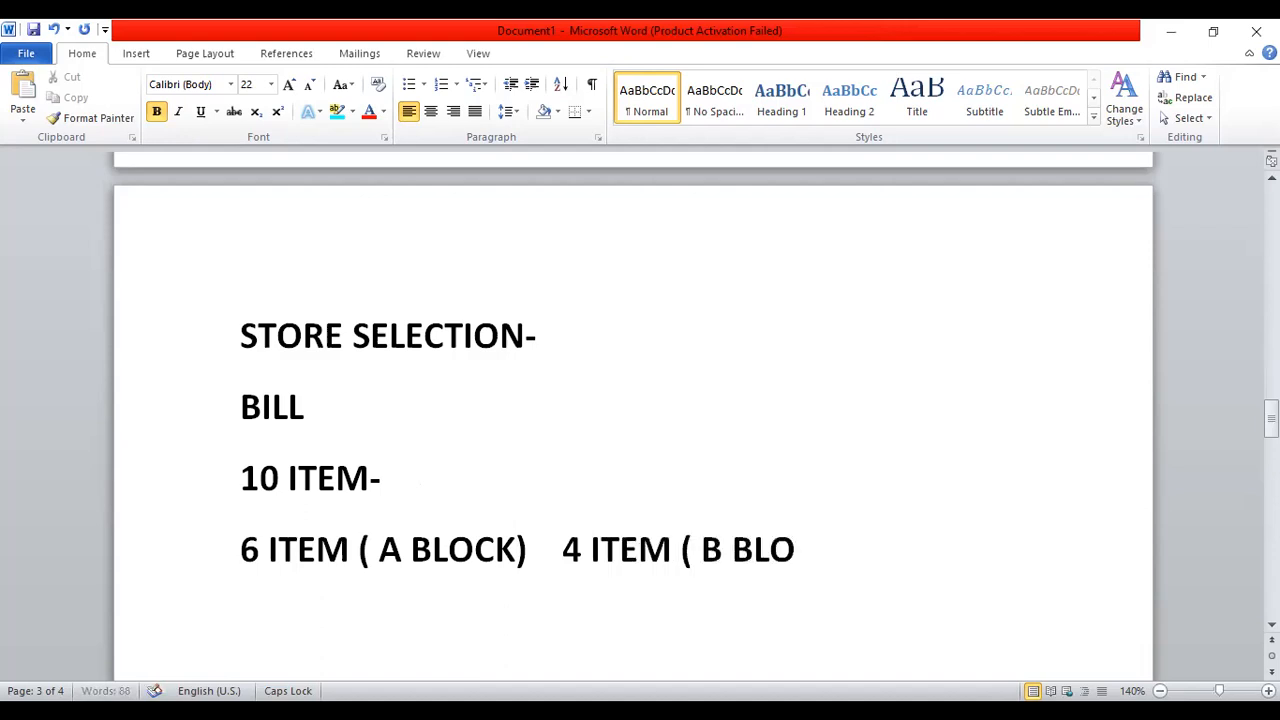
pyautogui.write('CK)')
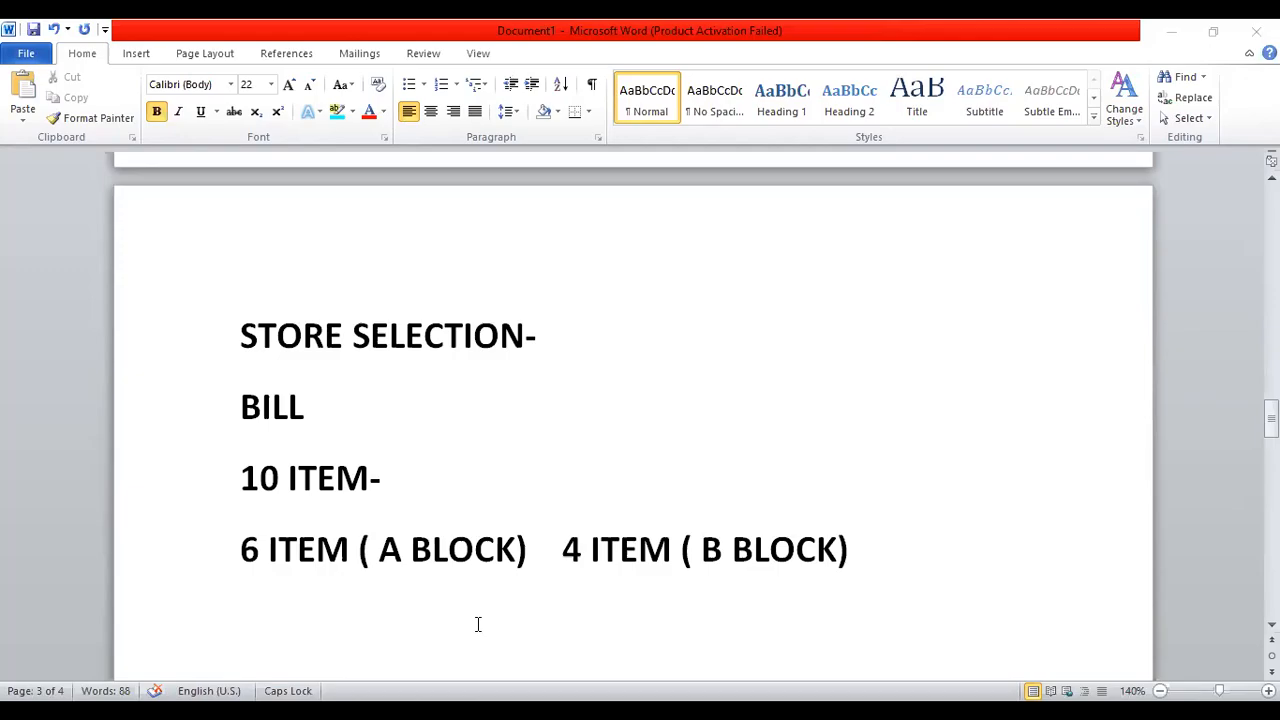
# Switch to Marg ERP, open the control room and search all controls for "STORE"
pyautogui.hotkey('alt', 'Tab')
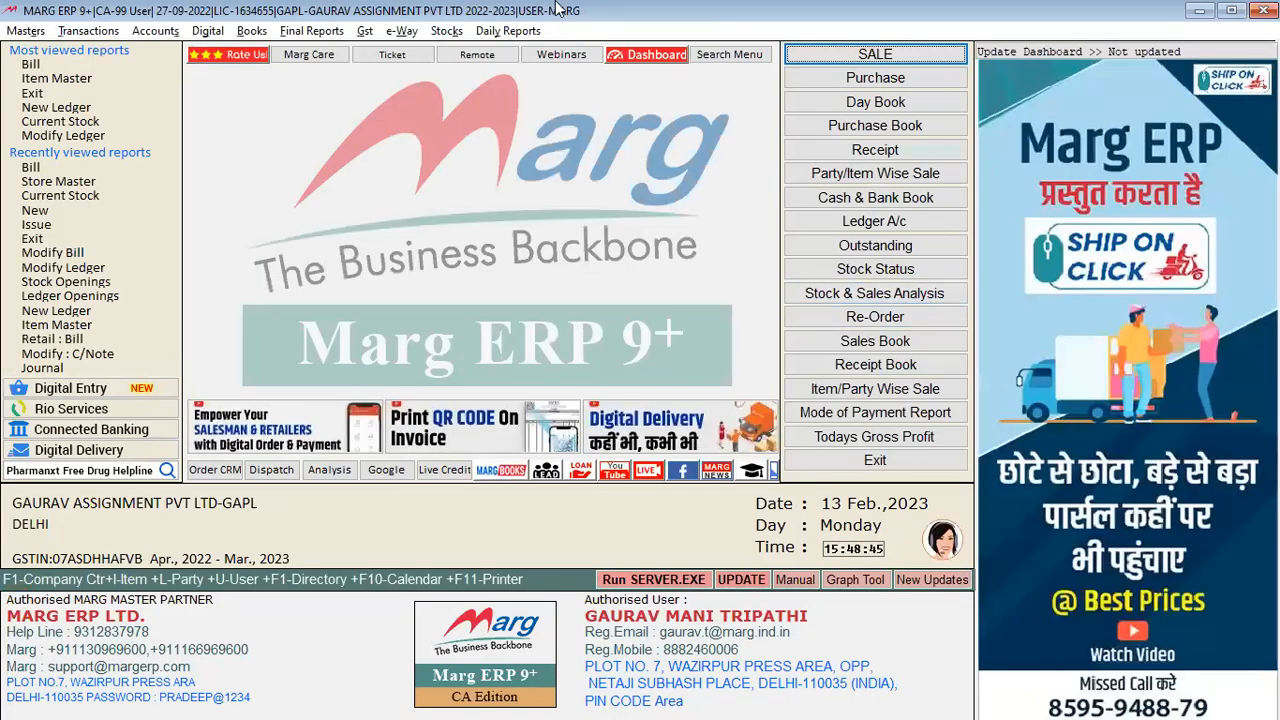
pyautogui.hotkey('alt', 'm')
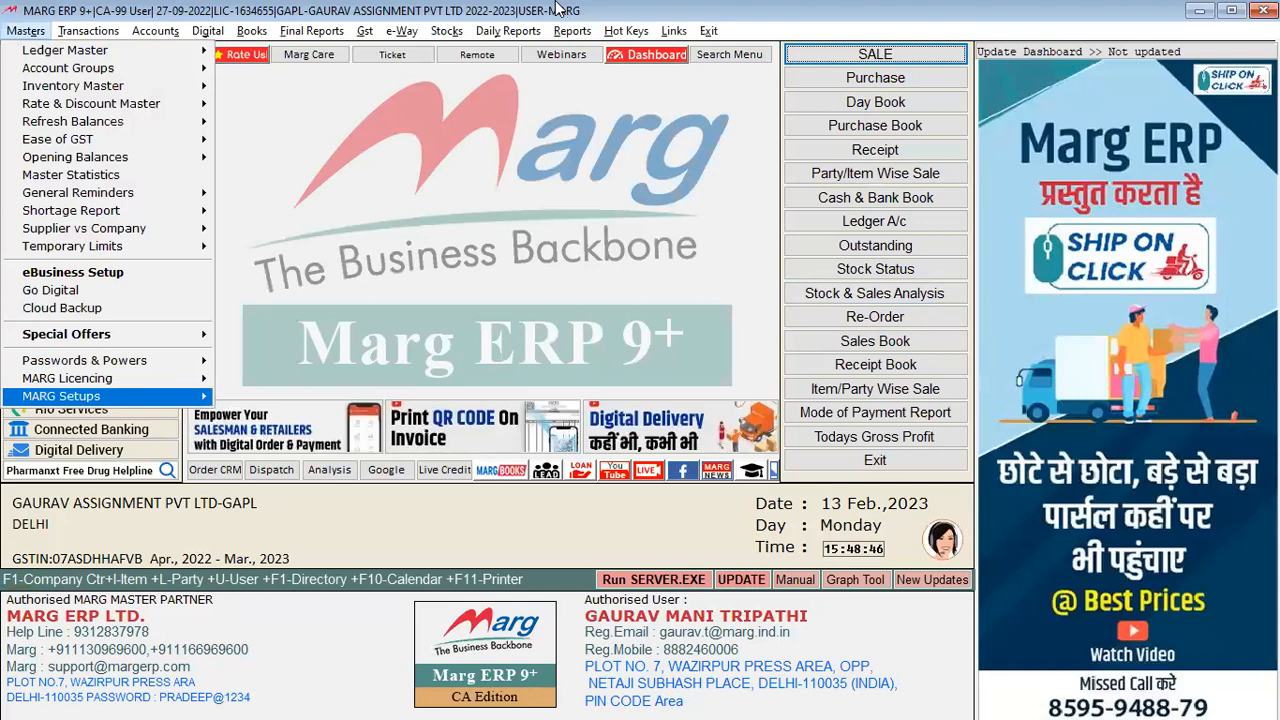
pyautogui.press('Return')
pyautogui.write('ST')
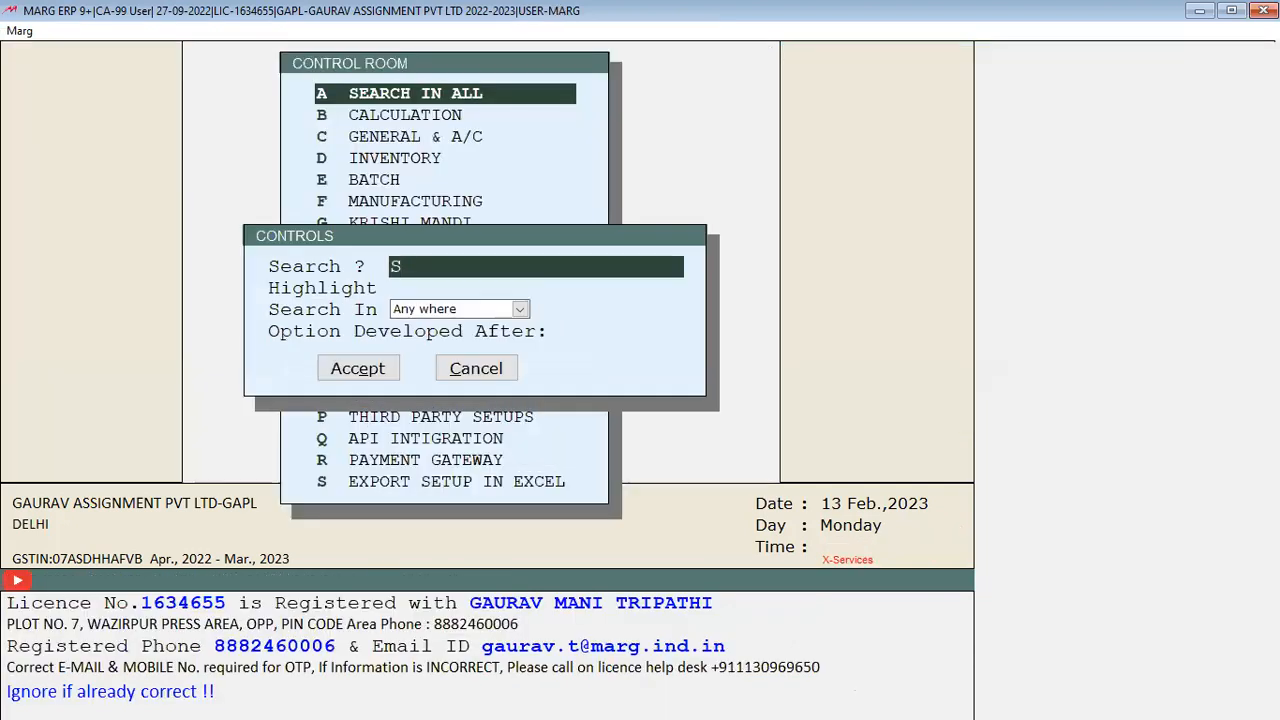
pyautogui.write('ORE')
pyautogui.press('Return')
pyautogui.press('Return')
pyautogui.press('Return')
pyautogui.press('Return')
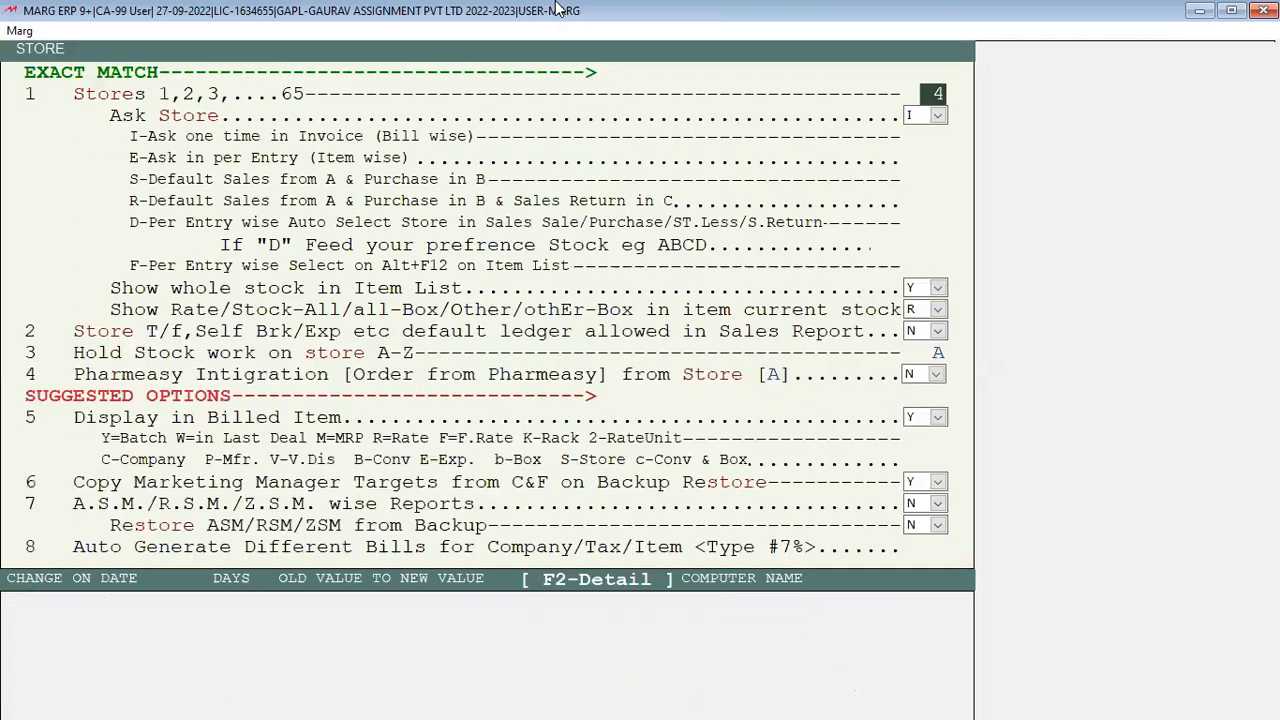
# Set the Ask Store control to E (item wise, per entry), save the controls and return to the main screen
pyautogui.press('Return')
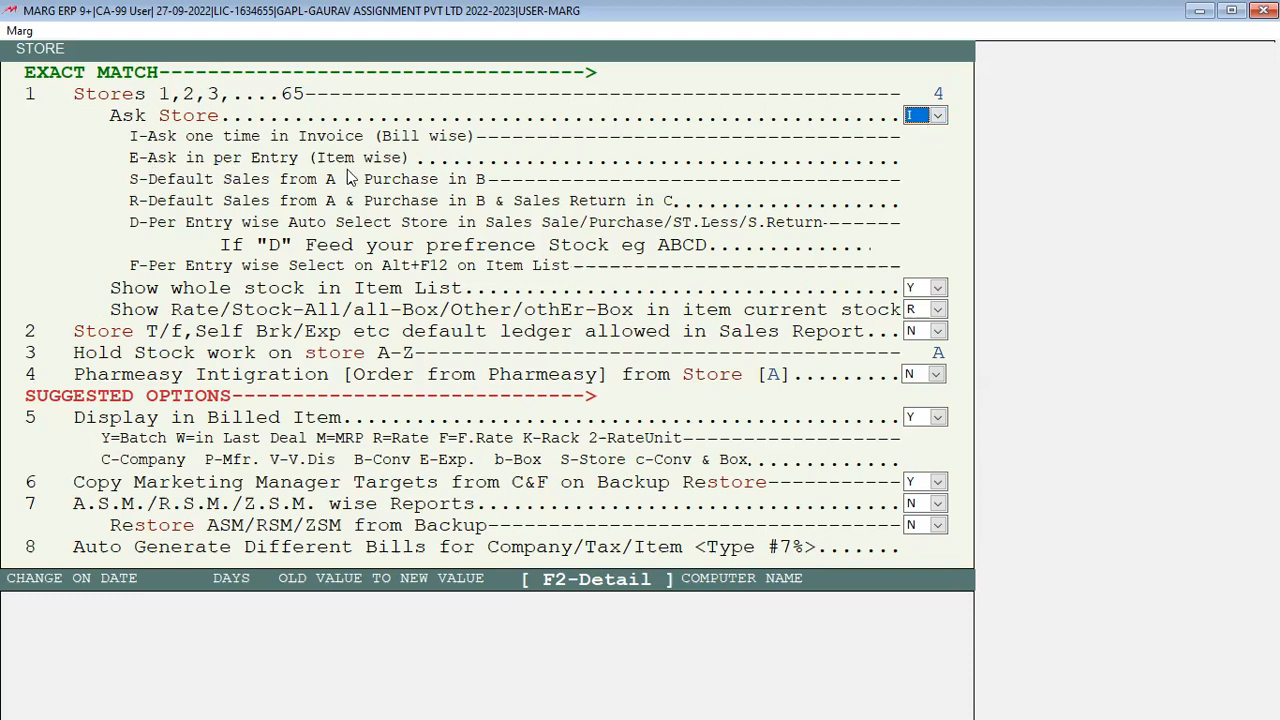
pyautogui.press('space')
pyautogui.press('Down')
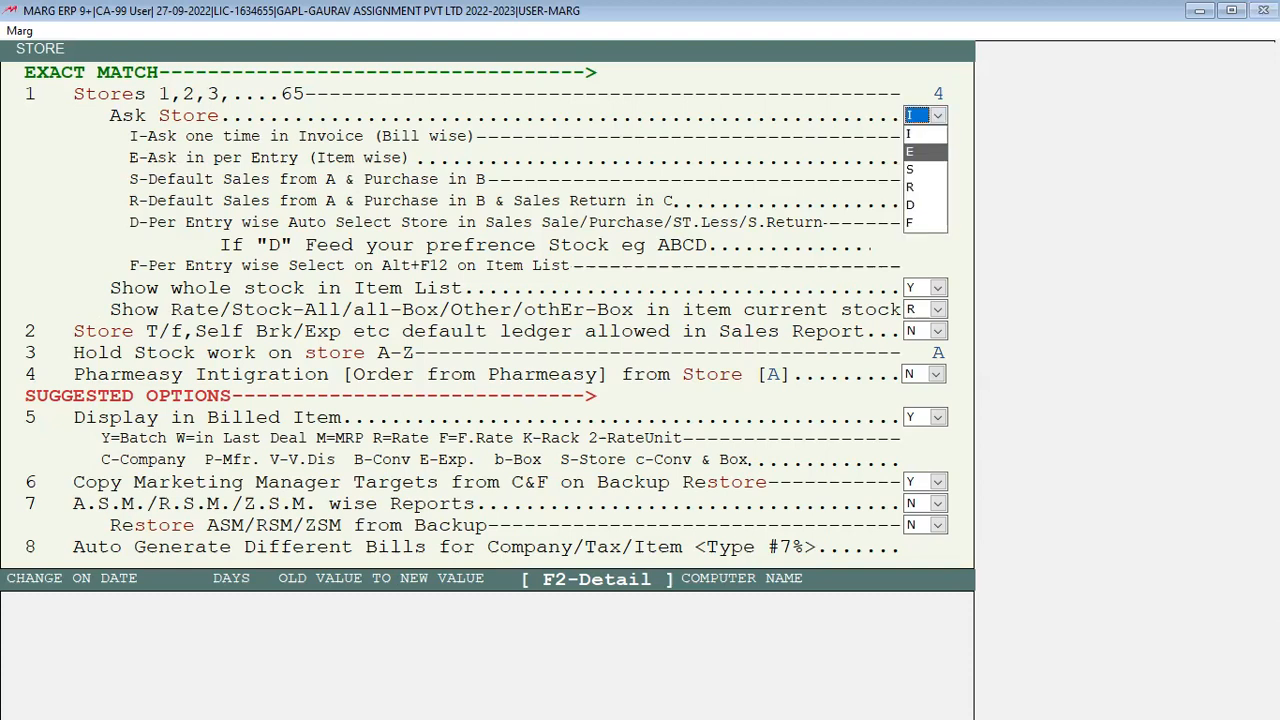
pyautogui.press('Return')
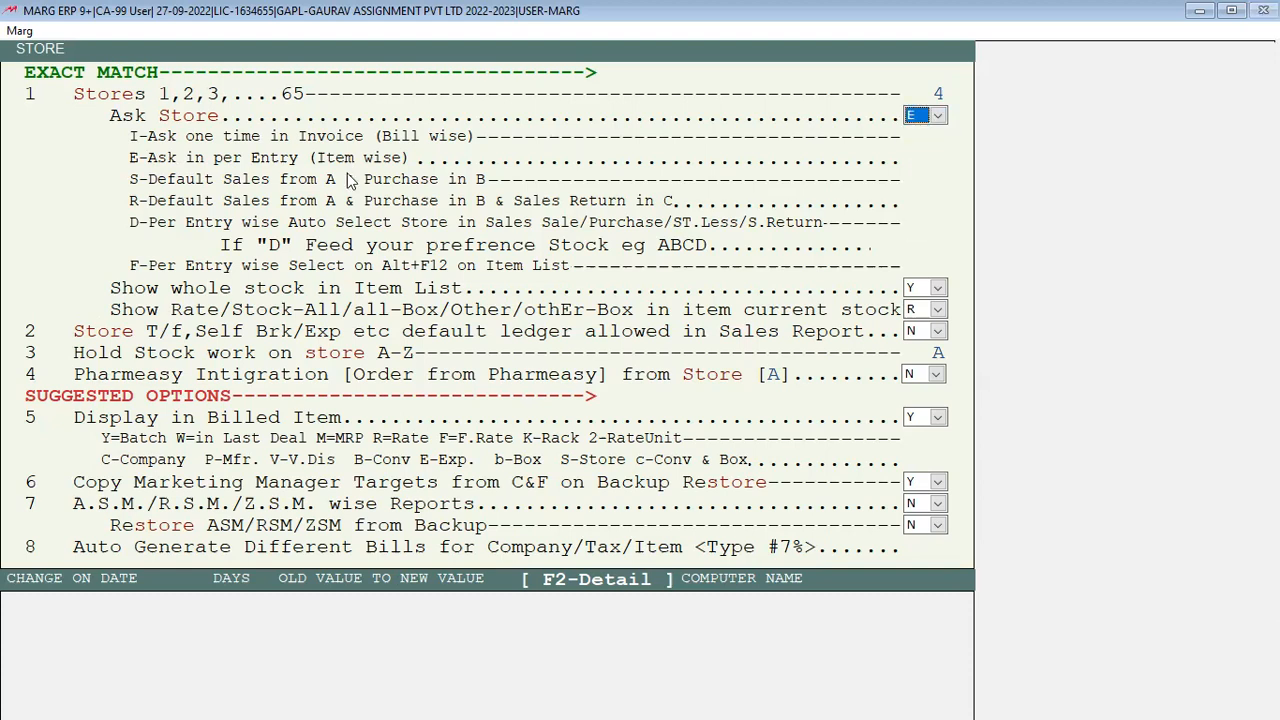
pyautogui.press('Return')
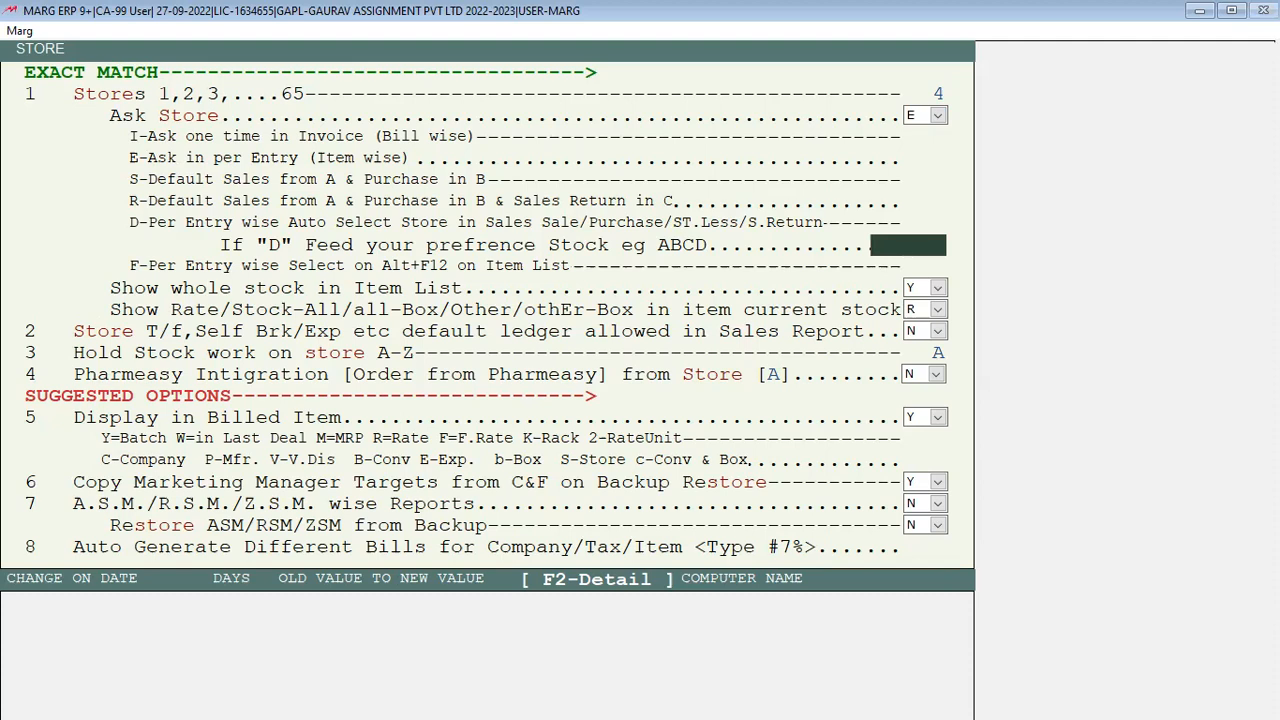
pyautogui.press('Escape')
pyautogui.press('Right')
pyautogui.press('Return')
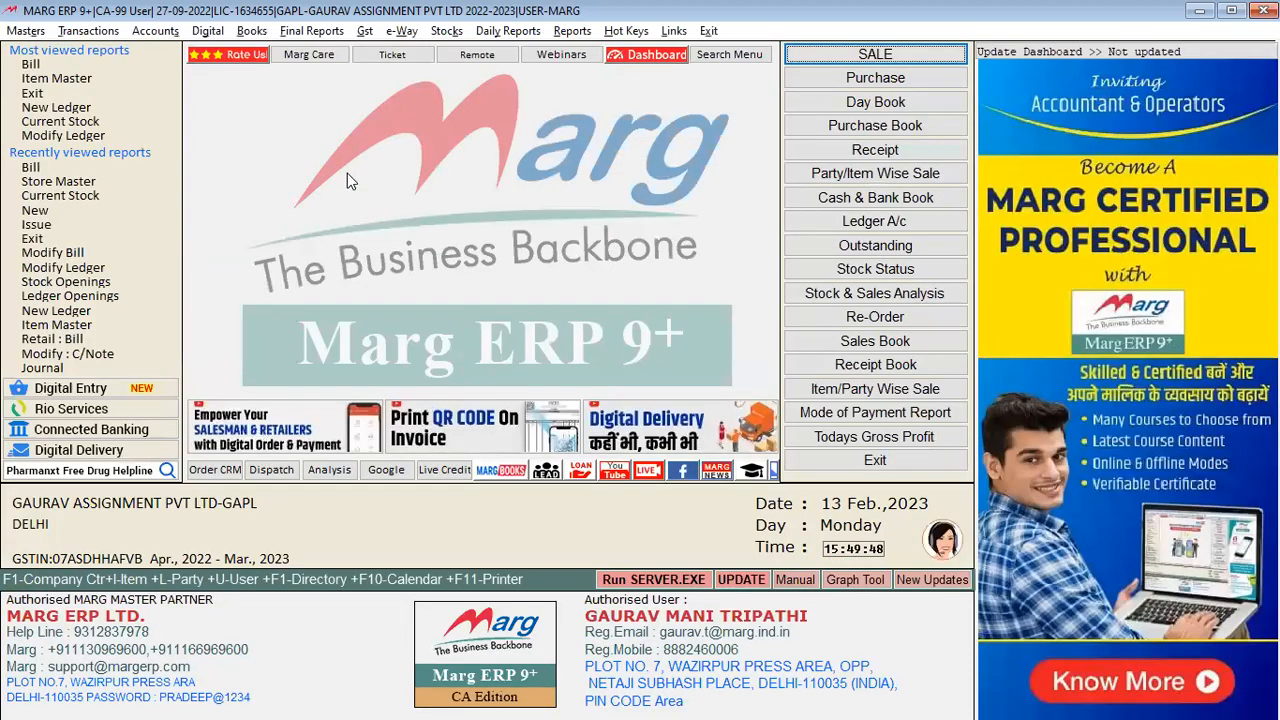
# Start a new purchase bill entry
pyautogui.hotkey('alt', 't')
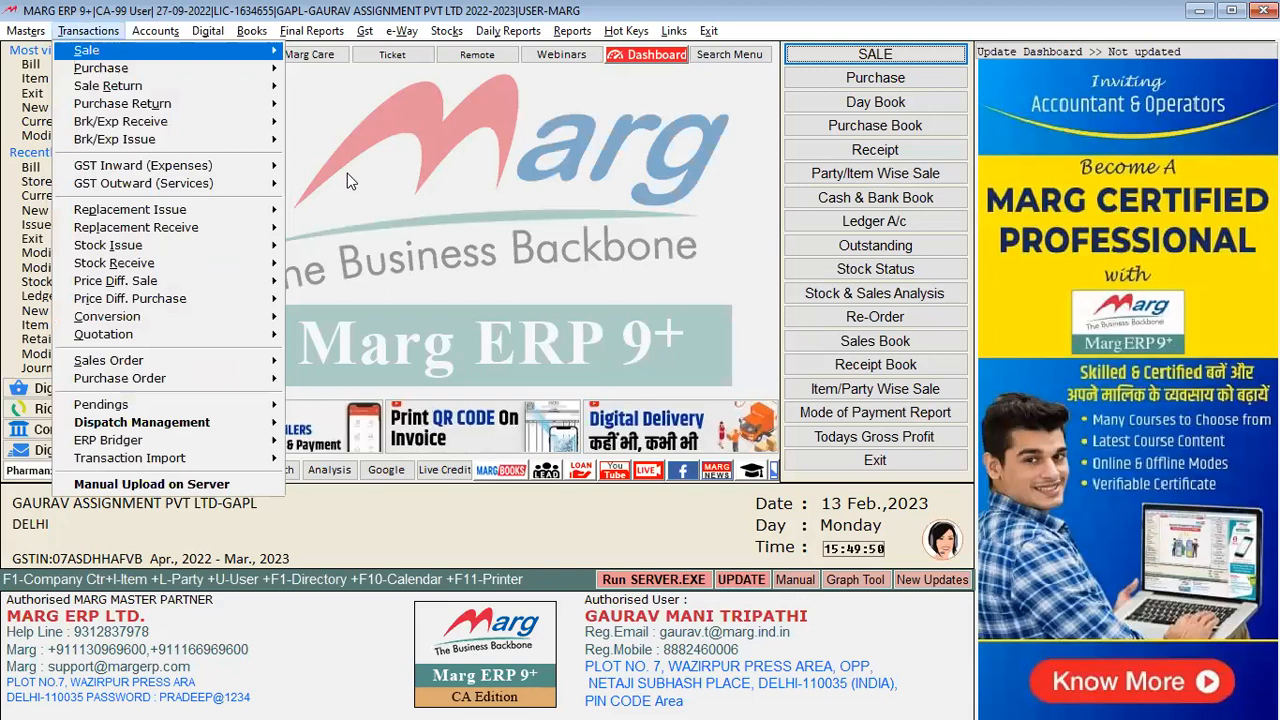
pyautogui.press('Down')
pyautogui.press('Right')
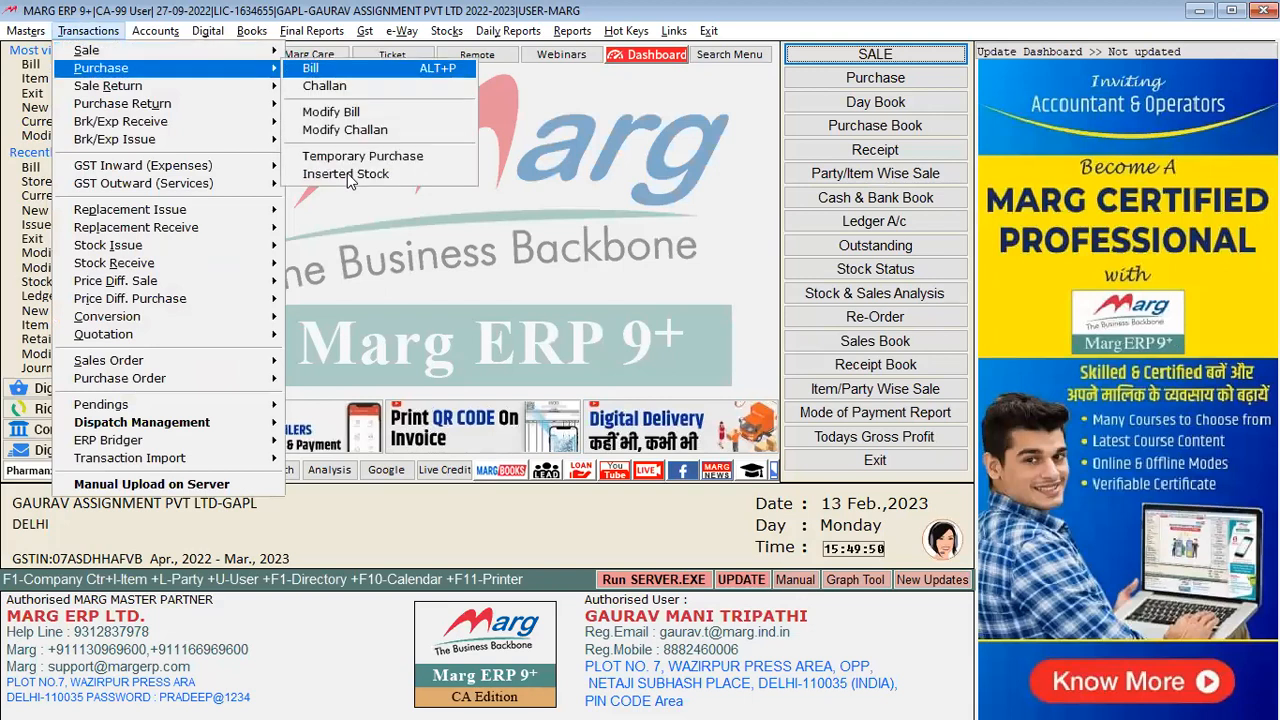
pyautogui.press('Return')
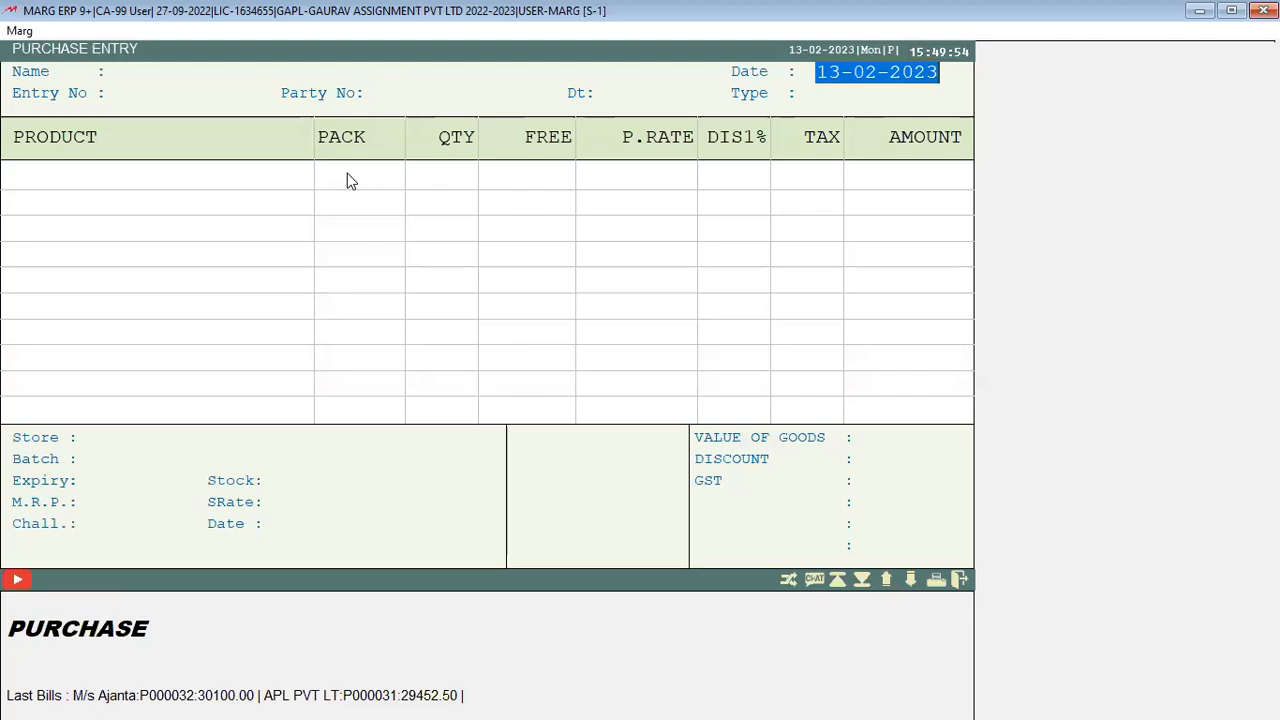
# Fill the purchase header with supplier M/s Ajanta Pharma and party number S12345, keeping the date 13-02-2023, credit and local type
pyautogui.press('Return')
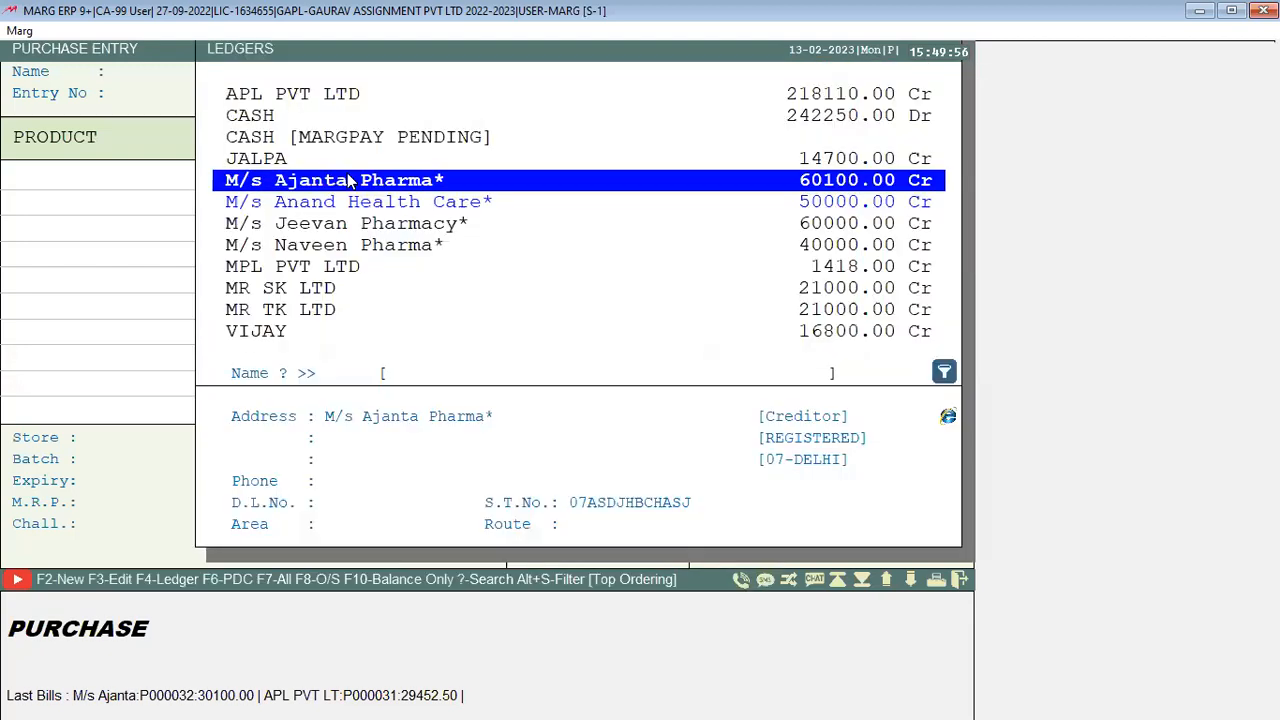
pyautogui.press('Return')
pyautogui.write('S12345')
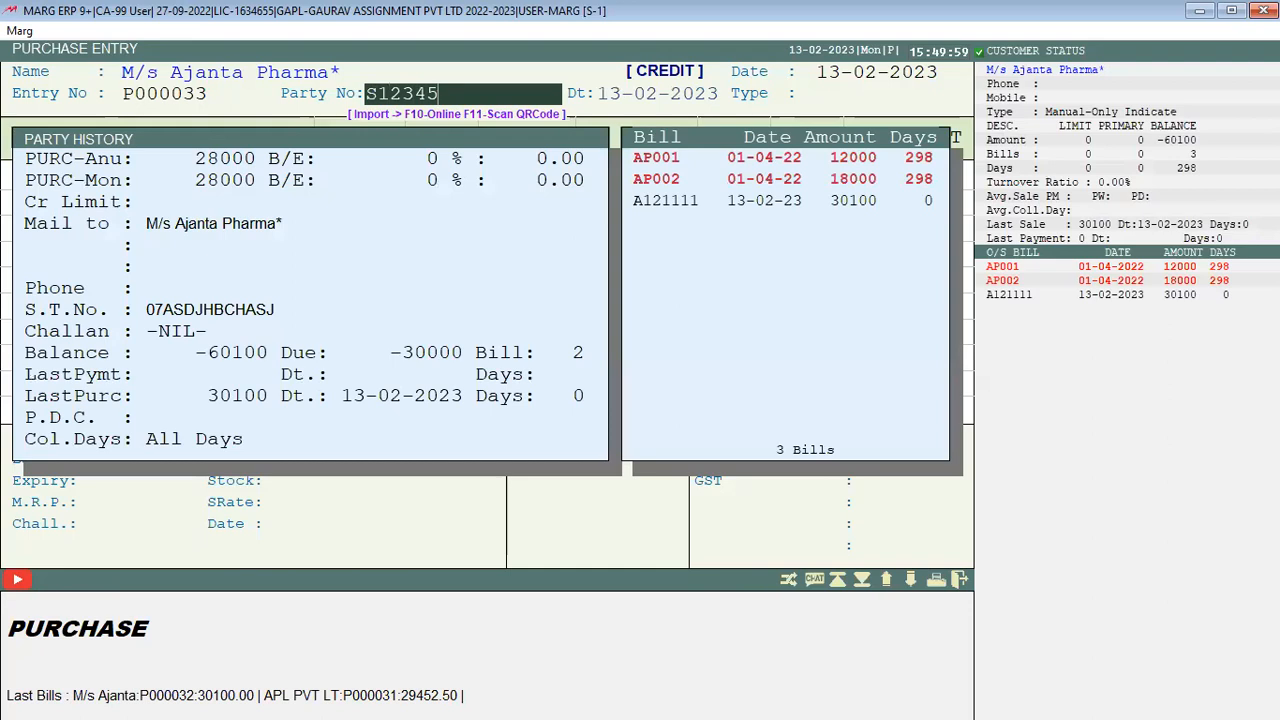
pyautogui.press('Return')
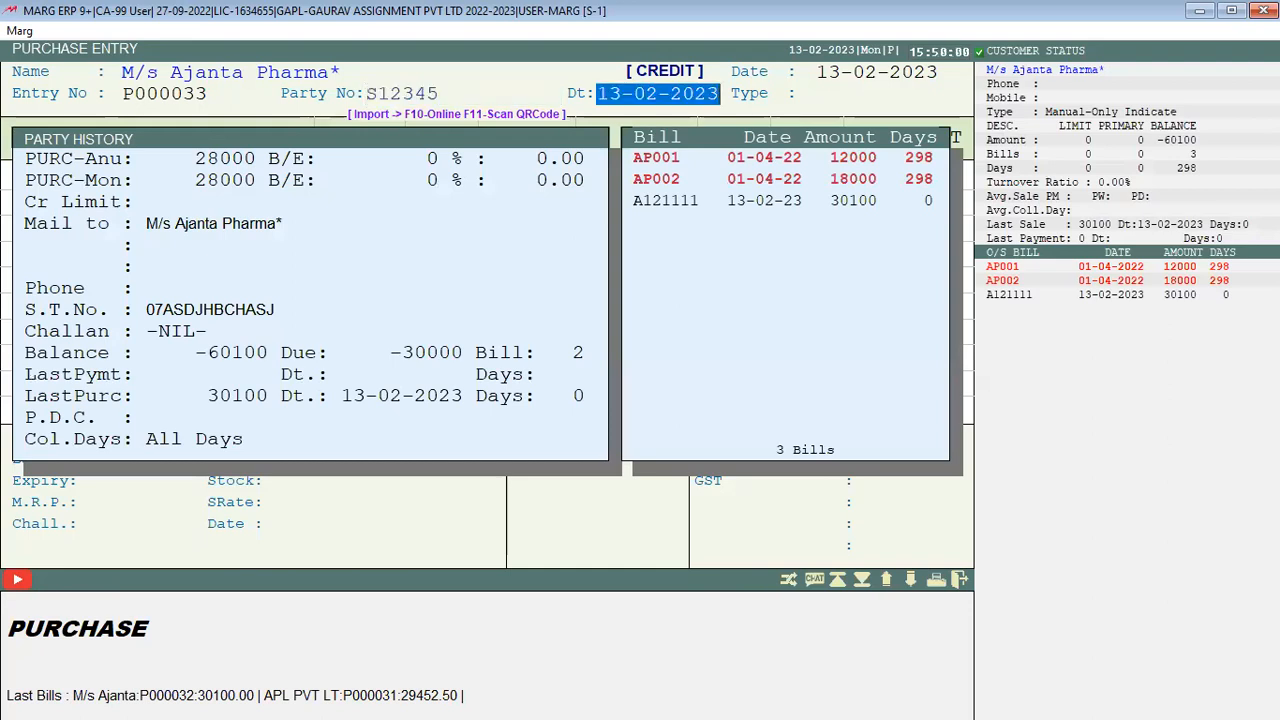
pyautogui.press('Return')
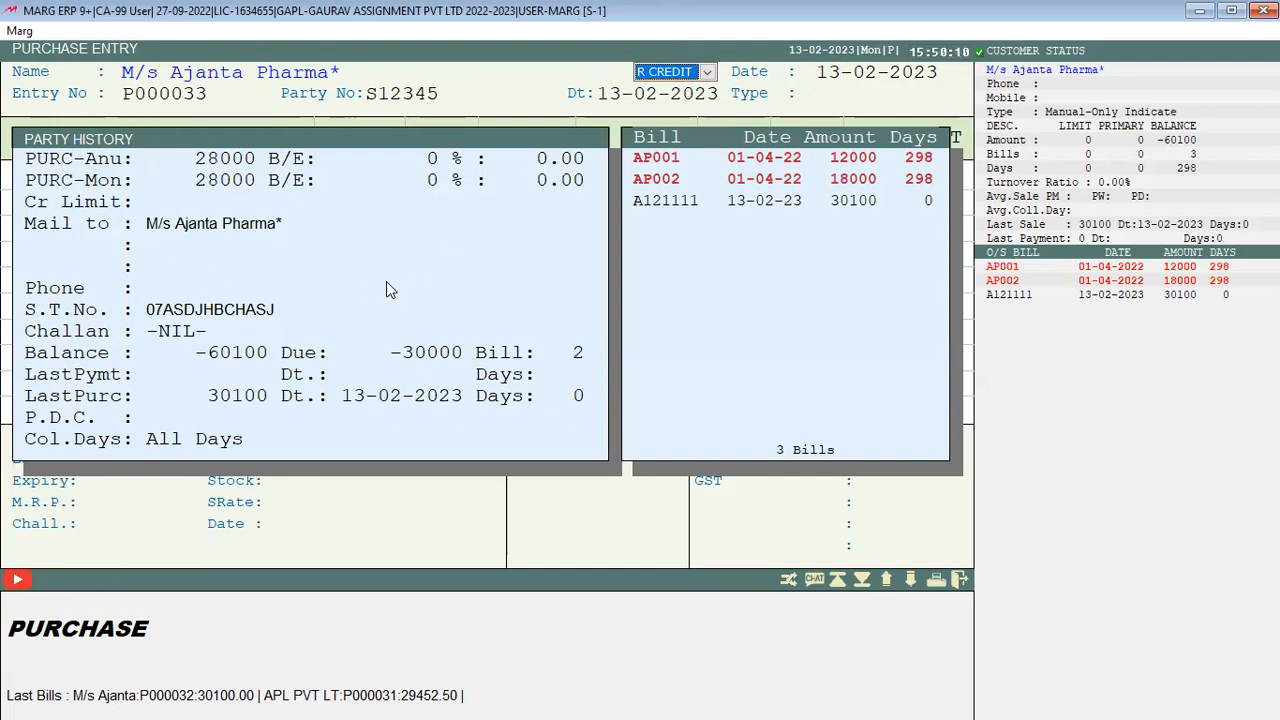
pyautogui.press('Return')
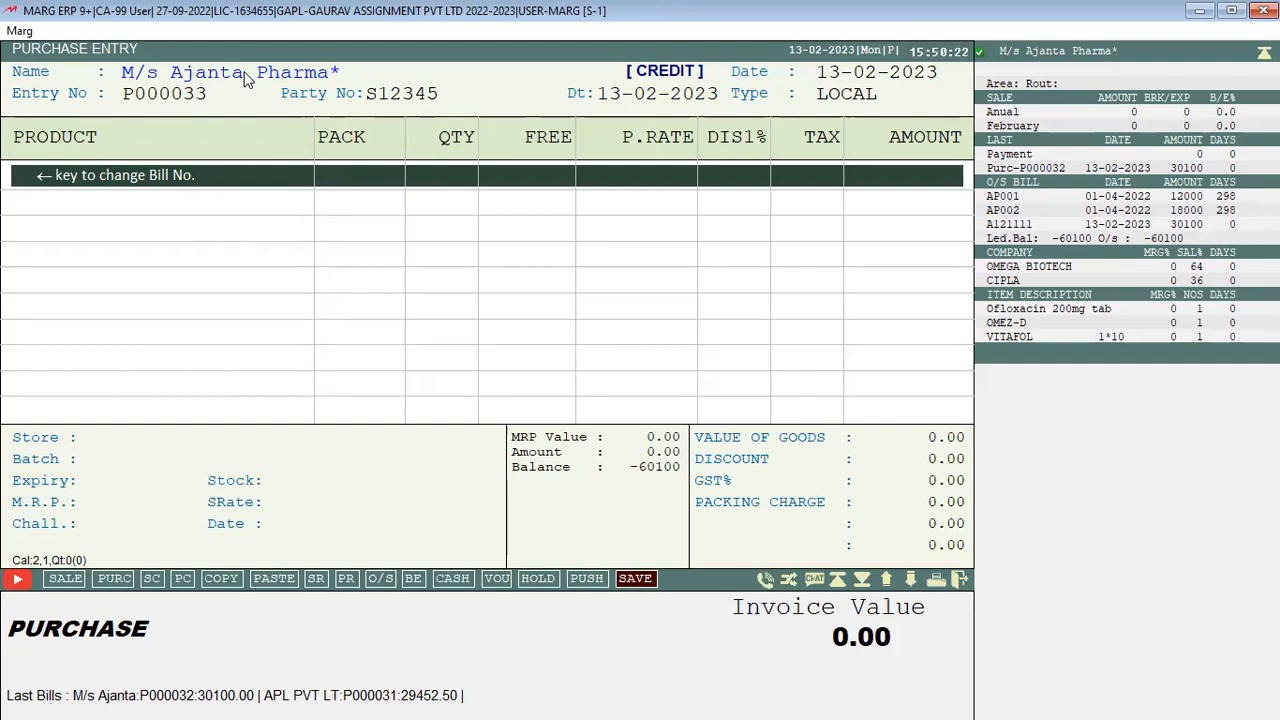
pyautogui.press('Return')
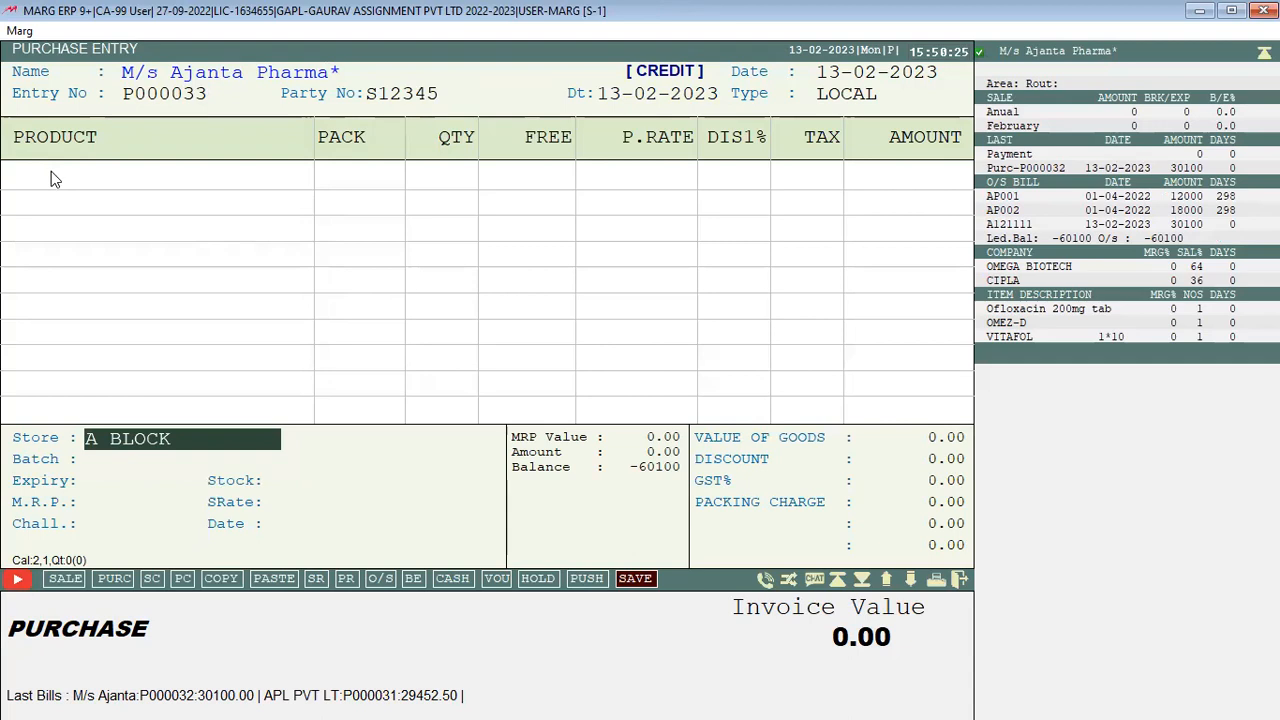
# Choose A BLOCK as the store for the first line and select ITEM A from the item list
pyautogui.press('Return')
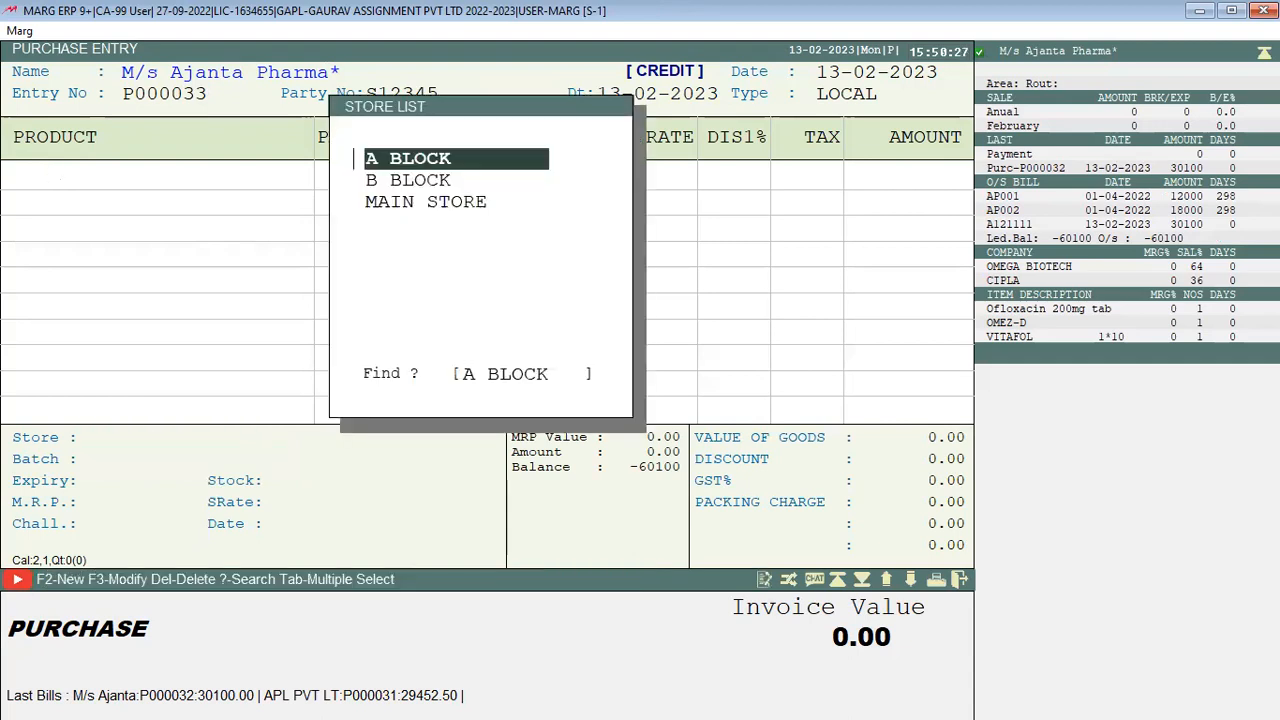
pyautogui.press('Return')
pyautogui.press('Return')
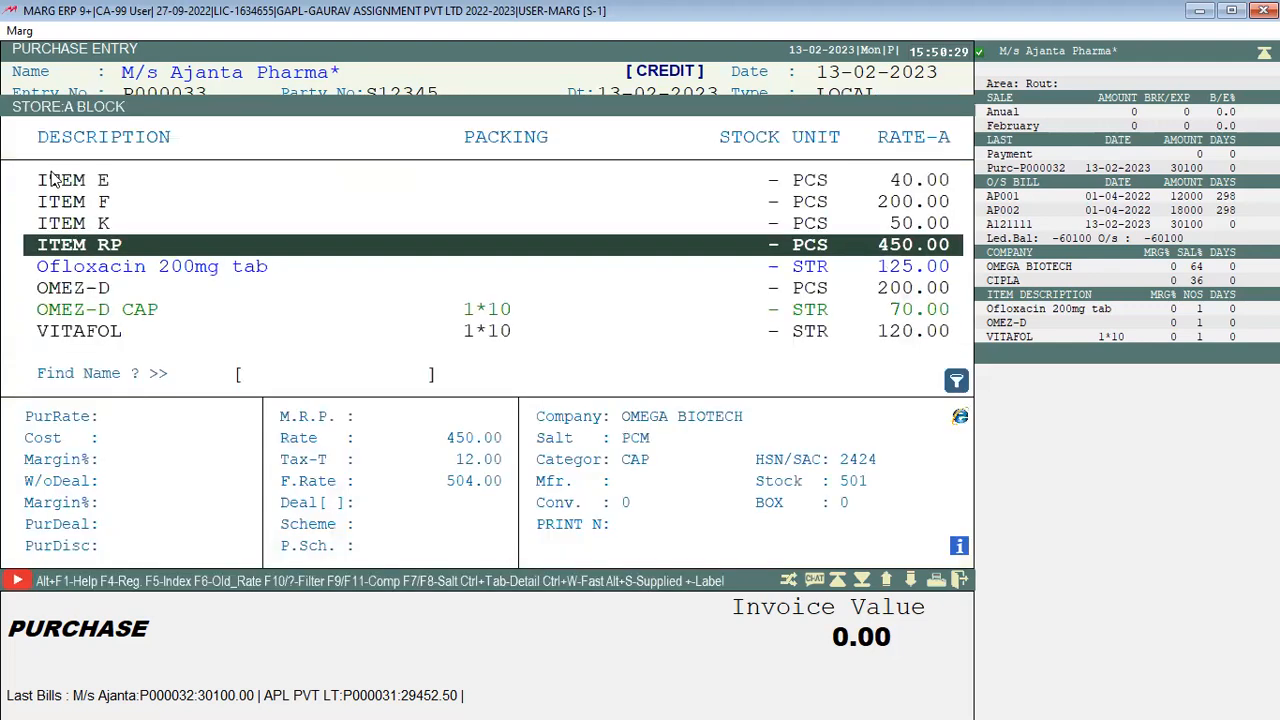
pyautogui.press('Up')
pyautogui.press('Up')
pyautogui.press('Up')
pyautogui.press('Up')
pyautogui.press('Up')
pyautogui.press('Up')
pyautogui.press('Up')
pyautogui.press('Up')
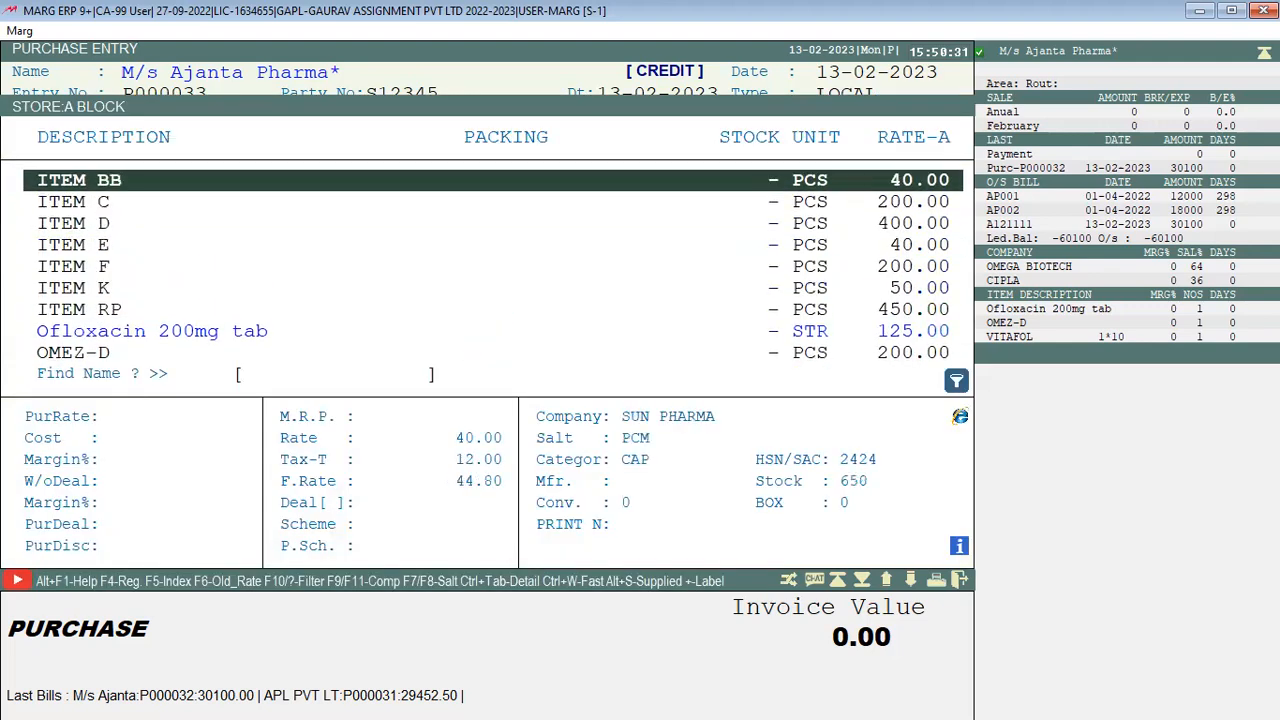
pyautogui.press('Up')
pyautogui.press('Up')
pyautogui.press('Down')
pyautogui.press('Return')
# Enter batch M01234, expiry 2/24 and quantity 100 for ITEM A, and accept its batch details
pyautogui.write('M01234')
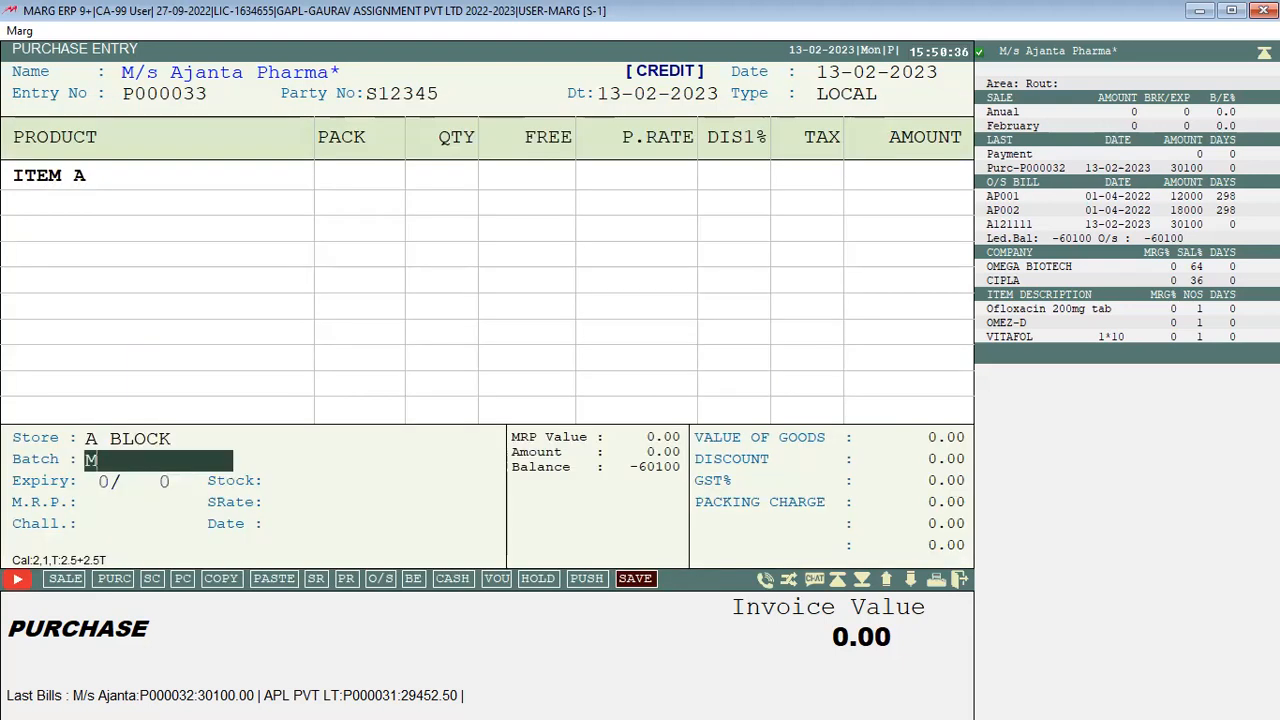
pyautogui.press('Return')
pyautogui.write('224')
pyautogui.press('Return')
pyautogui.write('100')
pyautogui.press('Return')
pyautogui.press('Return')
pyautogui.press('Return')
pyautogui.press('Return')
pyautogui.press('Return')
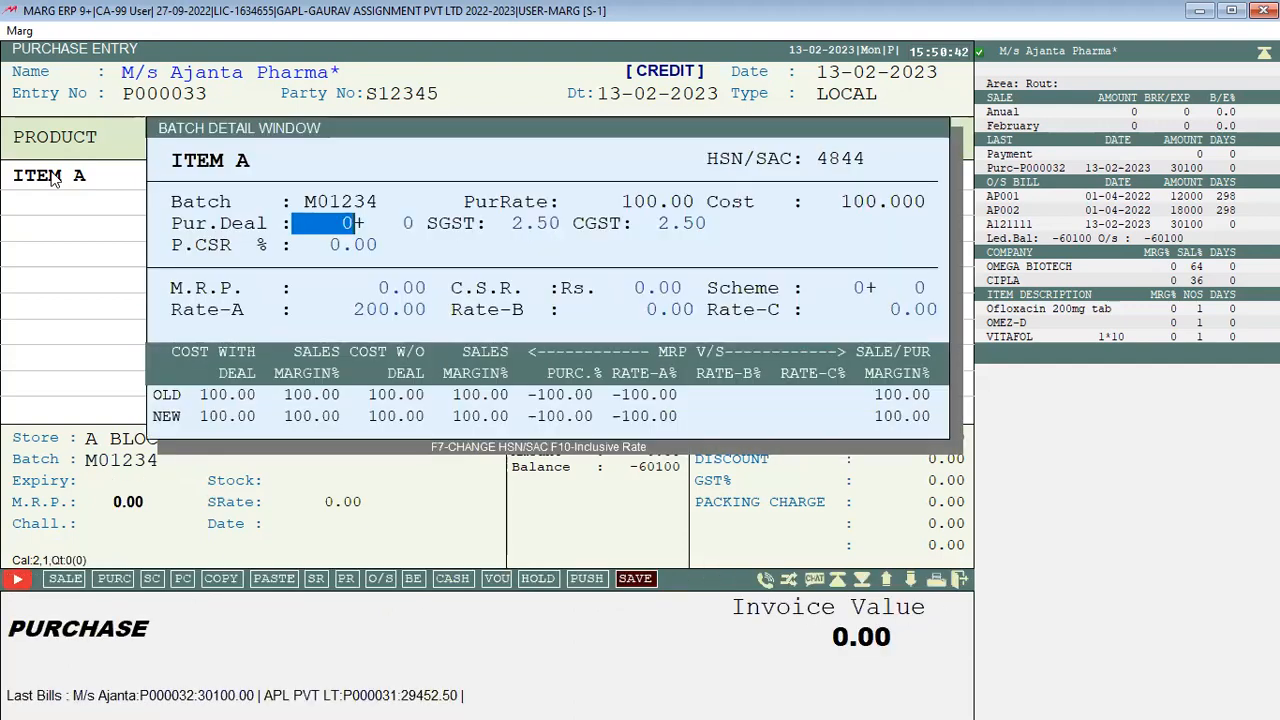
pyautogui.press('Return')
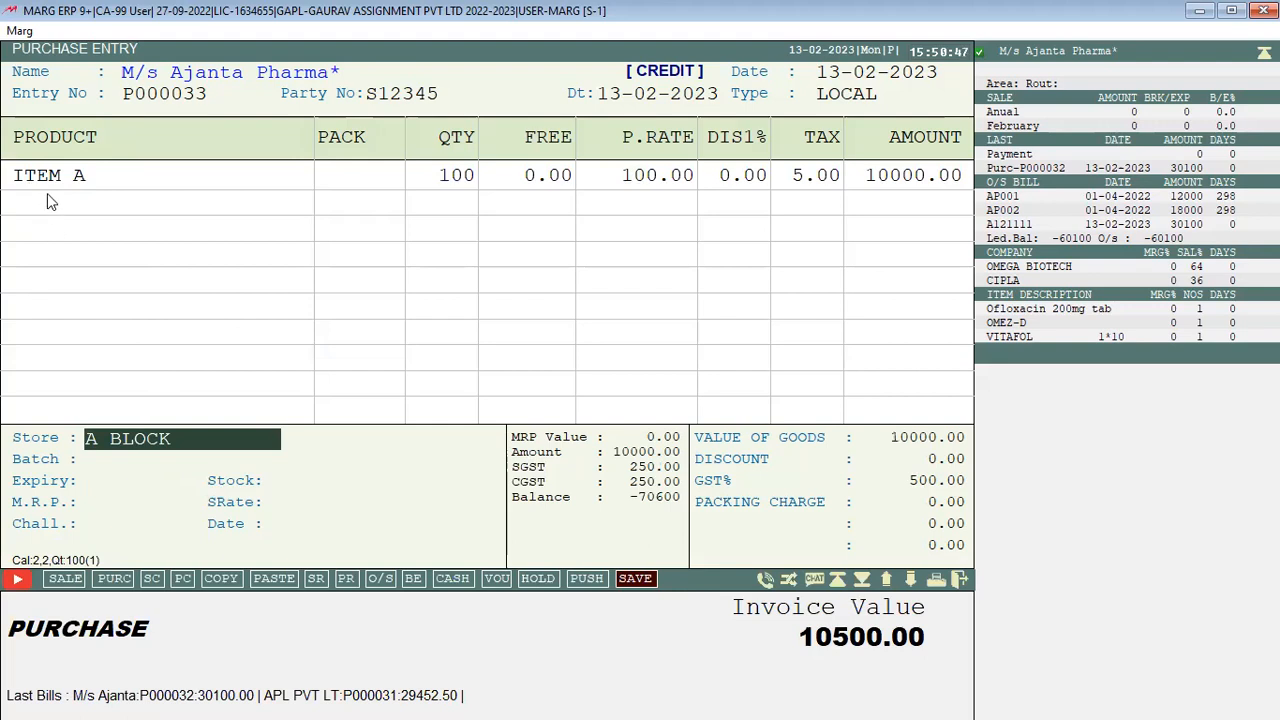
# Choose B BLOCK as the store for the second line and select ITEM B
pyautogui.press('Return')
pyautogui.press('Down')
pyautogui.press('Return')
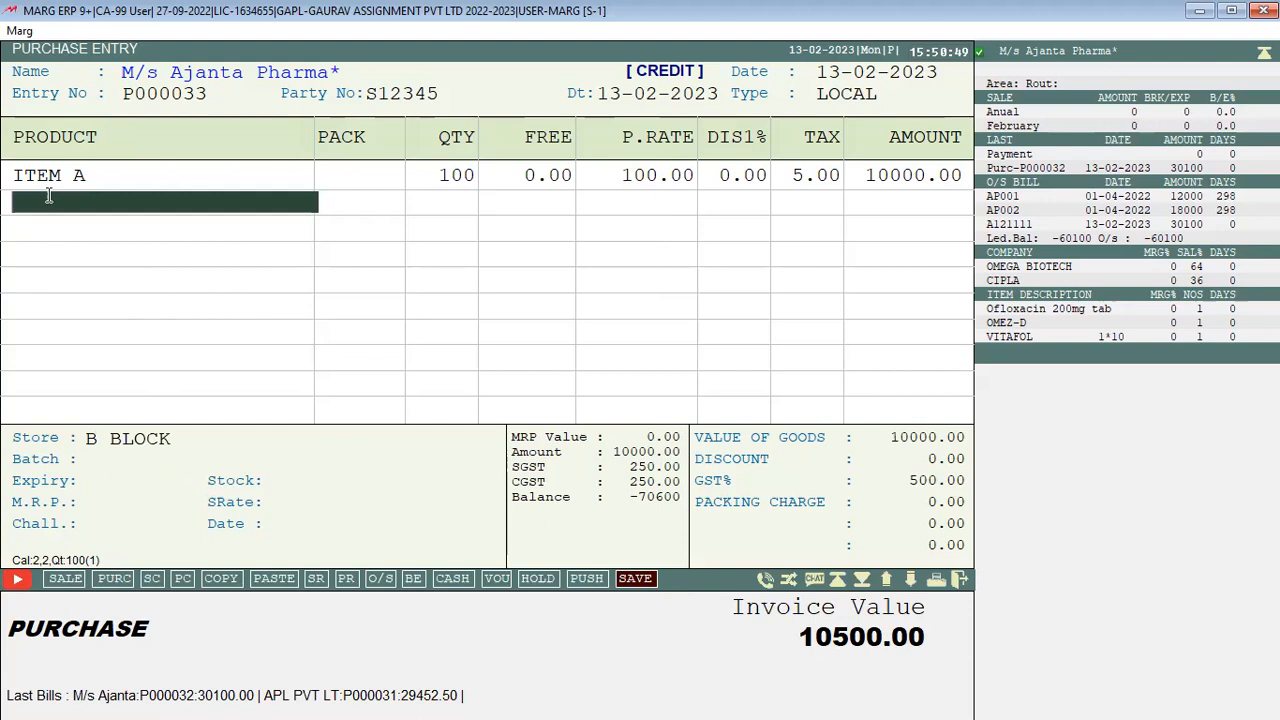
pyautogui.press('Return')
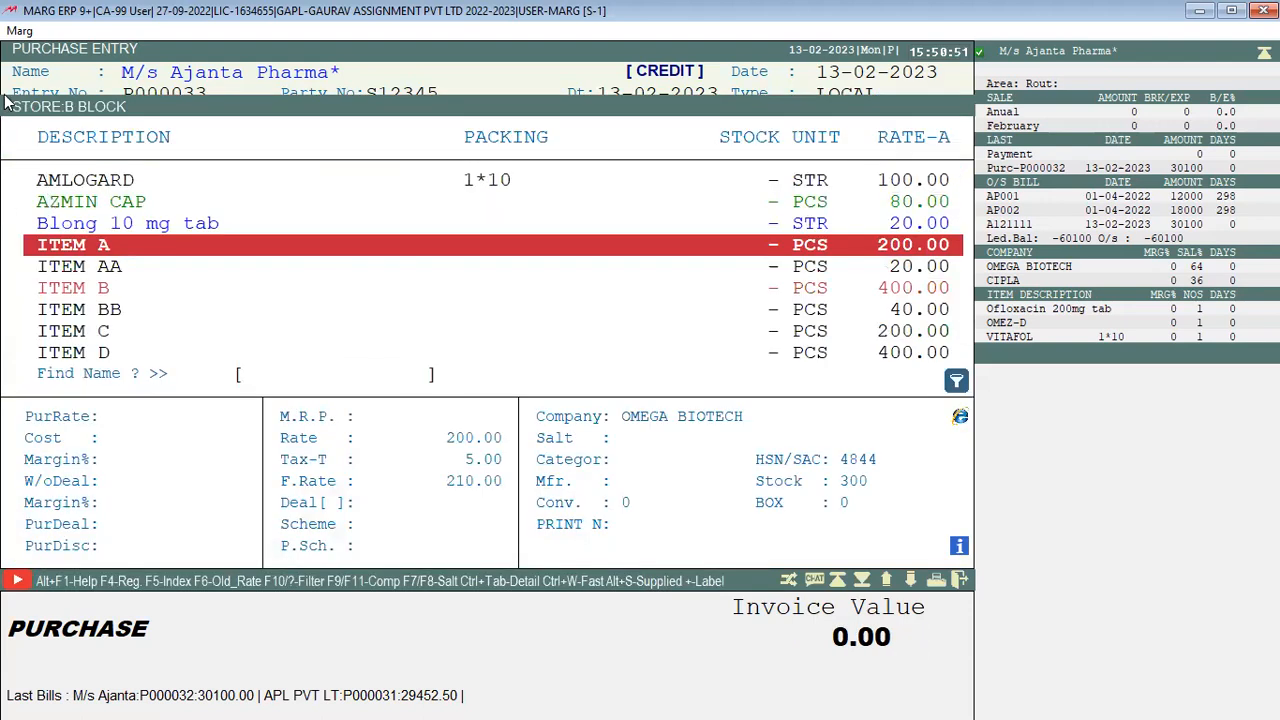
pyautogui.press('Down')
pyautogui.press('Down')
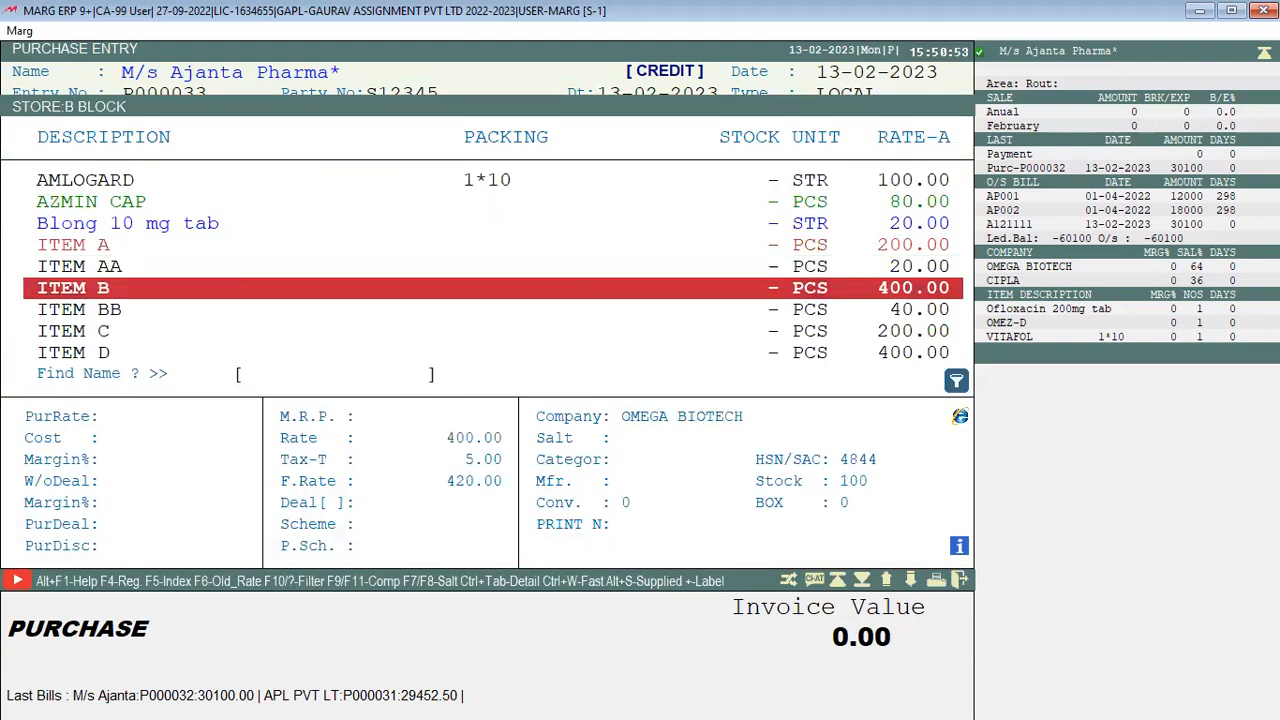
pyautogui.press('Return')
# Enter batch M090900, expiry 2/24 and quantity 120 for ITEM B, and accept the line
pyautogui.write('M090900')
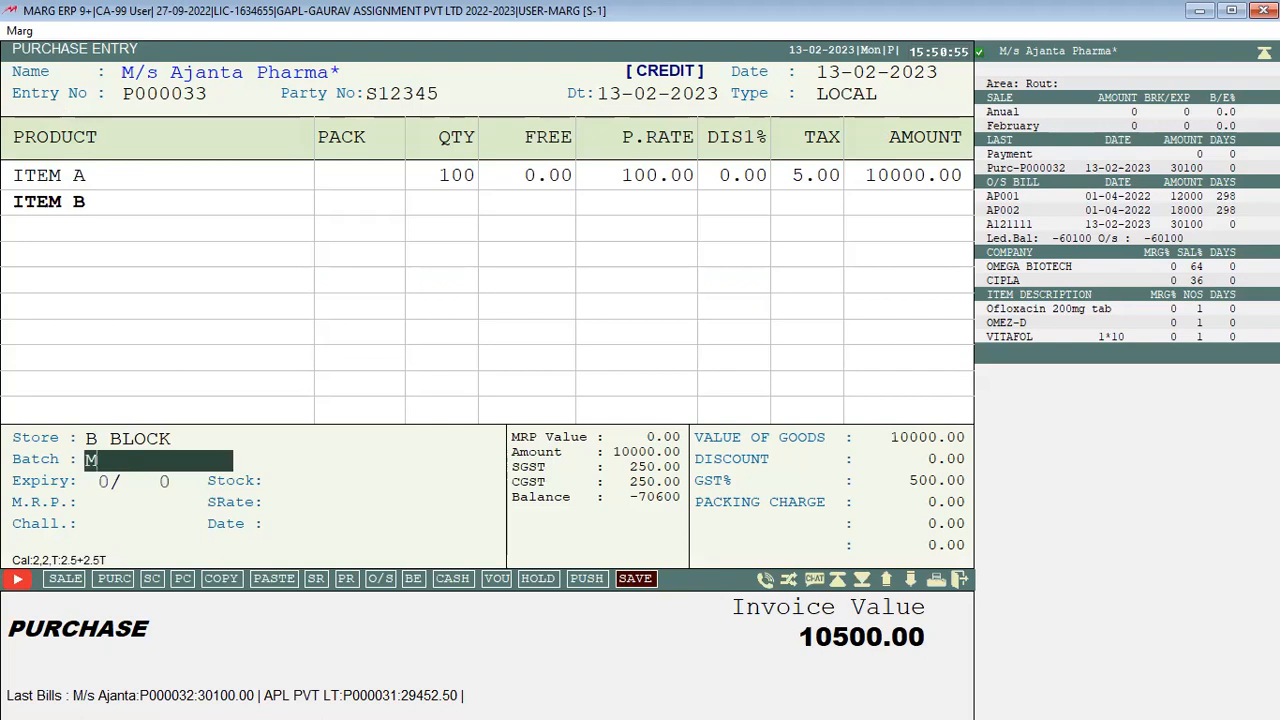
pyautogui.press('Return')
pyautogui.write('224')
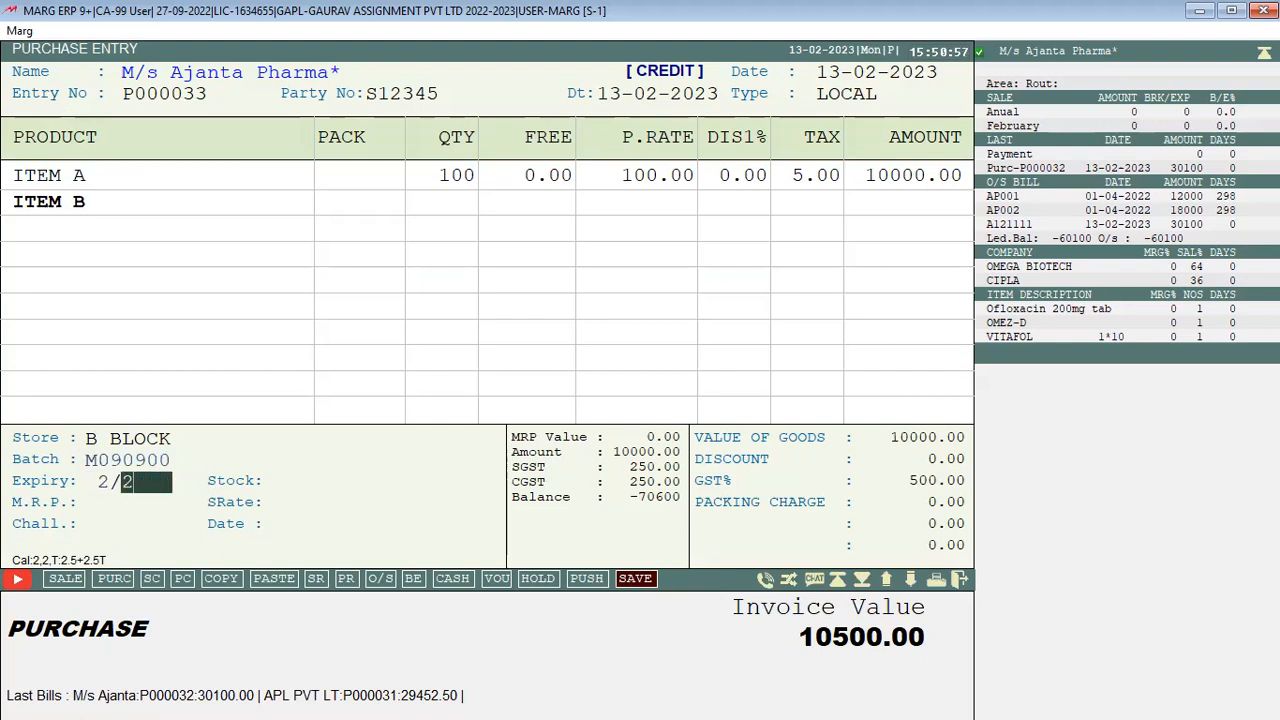
pyautogui.press('Return')
pyautogui.write('120')
pyautogui.press('Return')
pyautogui.press('Return')
pyautogui.press('Return')
pyautogui.press('Return')
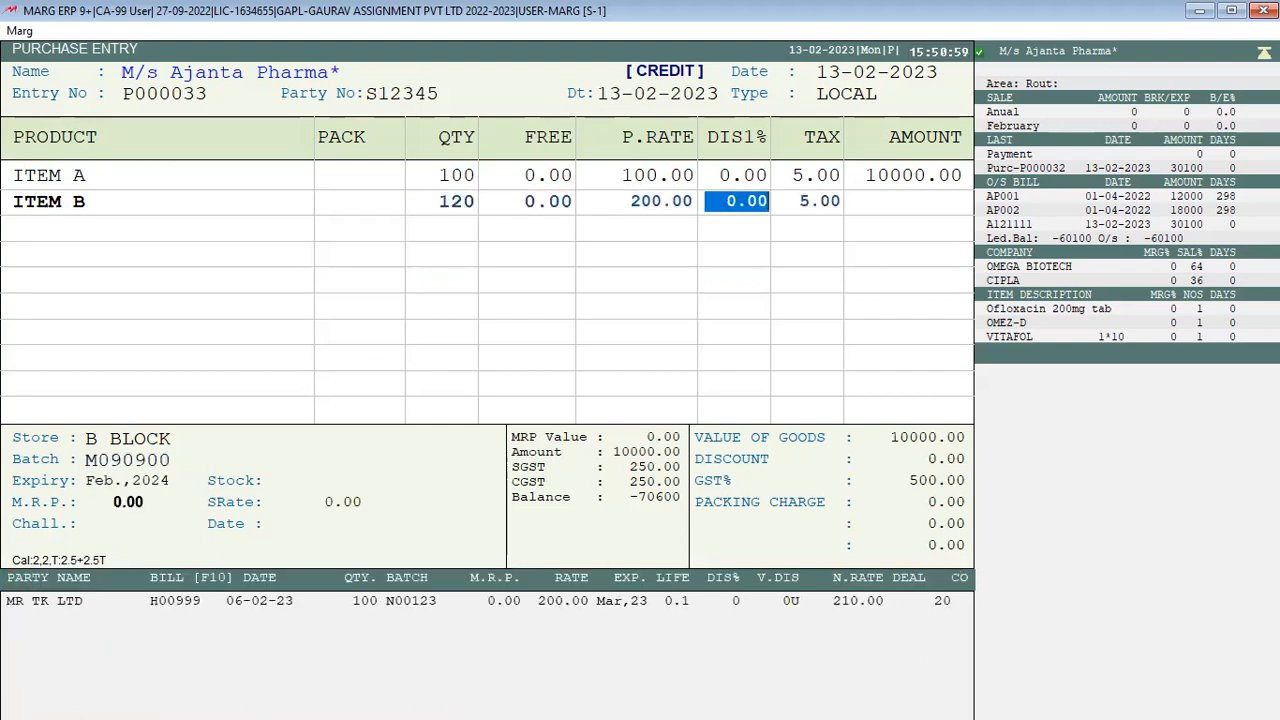
pyautogui.press('Return')
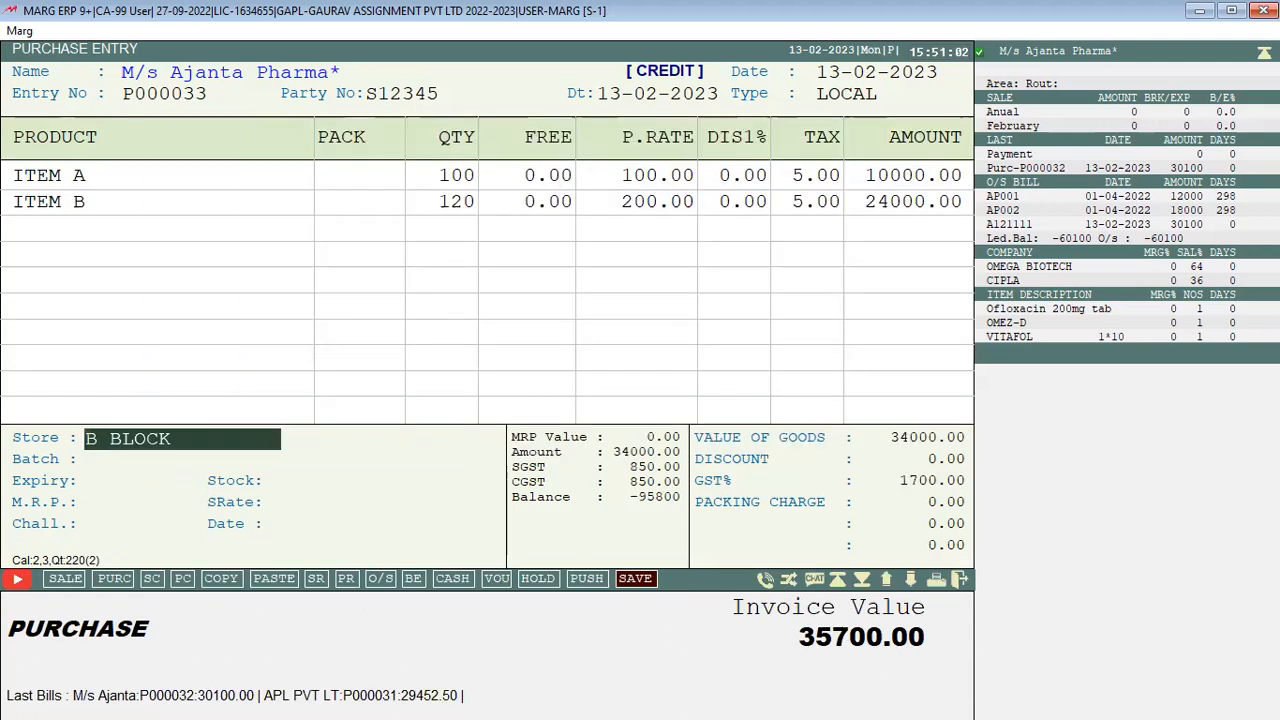
# Choose A BLOCK as the store for the third line and select ITEM A again
pyautogui.press('Return')
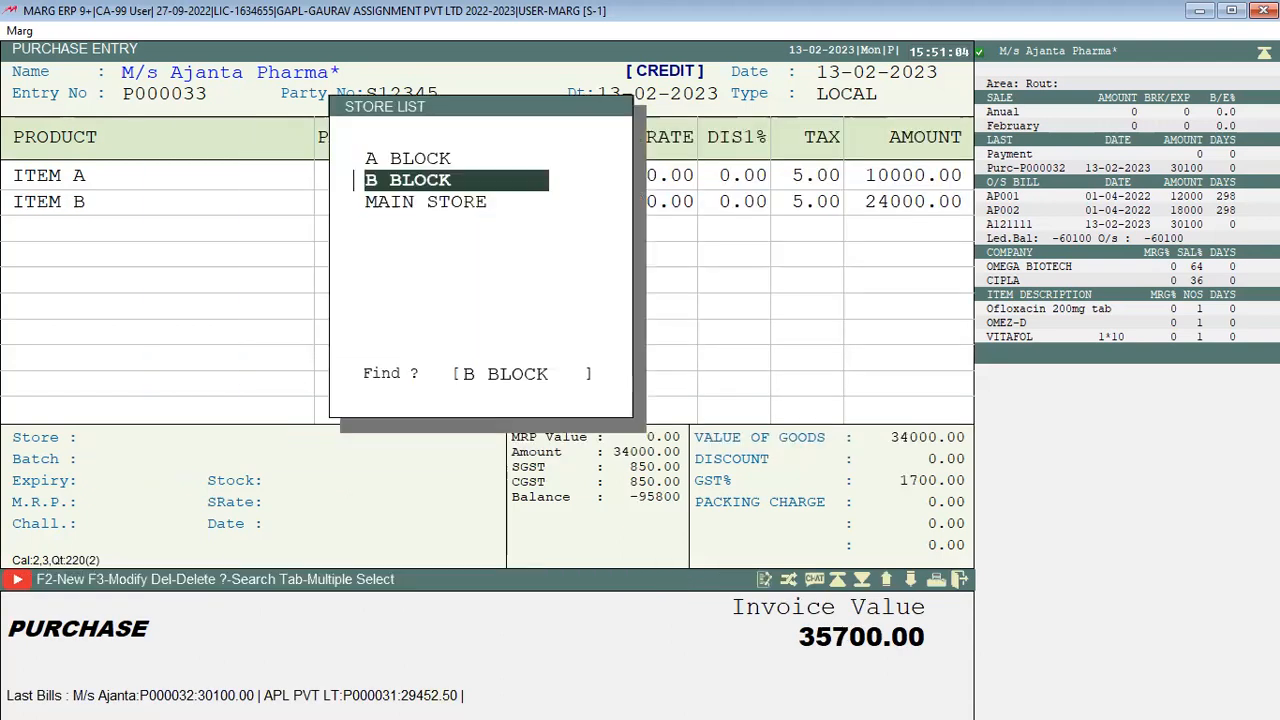
pyautogui.press('Up')
pyautogui.press('Return')
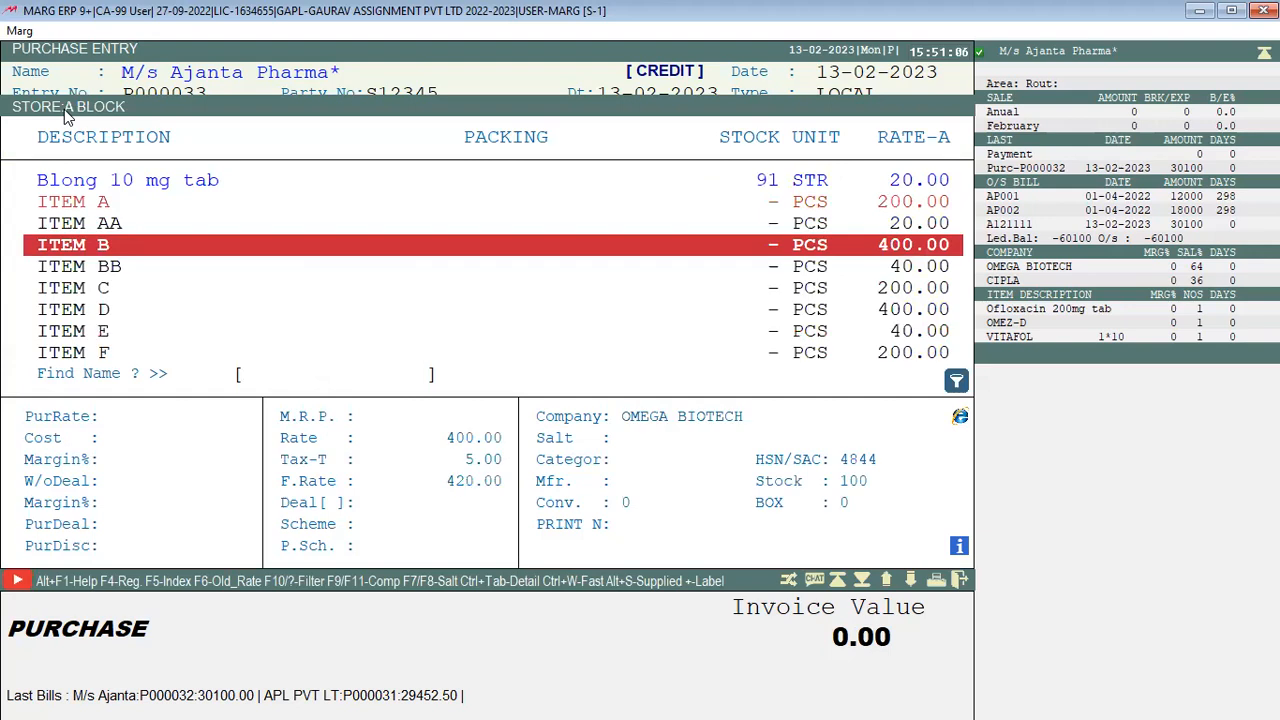
pyautogui.press('Up')
pyautogui.press('Return')
# Enter batch M4567, expiry 2/24 and quantity 140 for the second ITEM A line, and accept it
pyautogui.write('M4567')
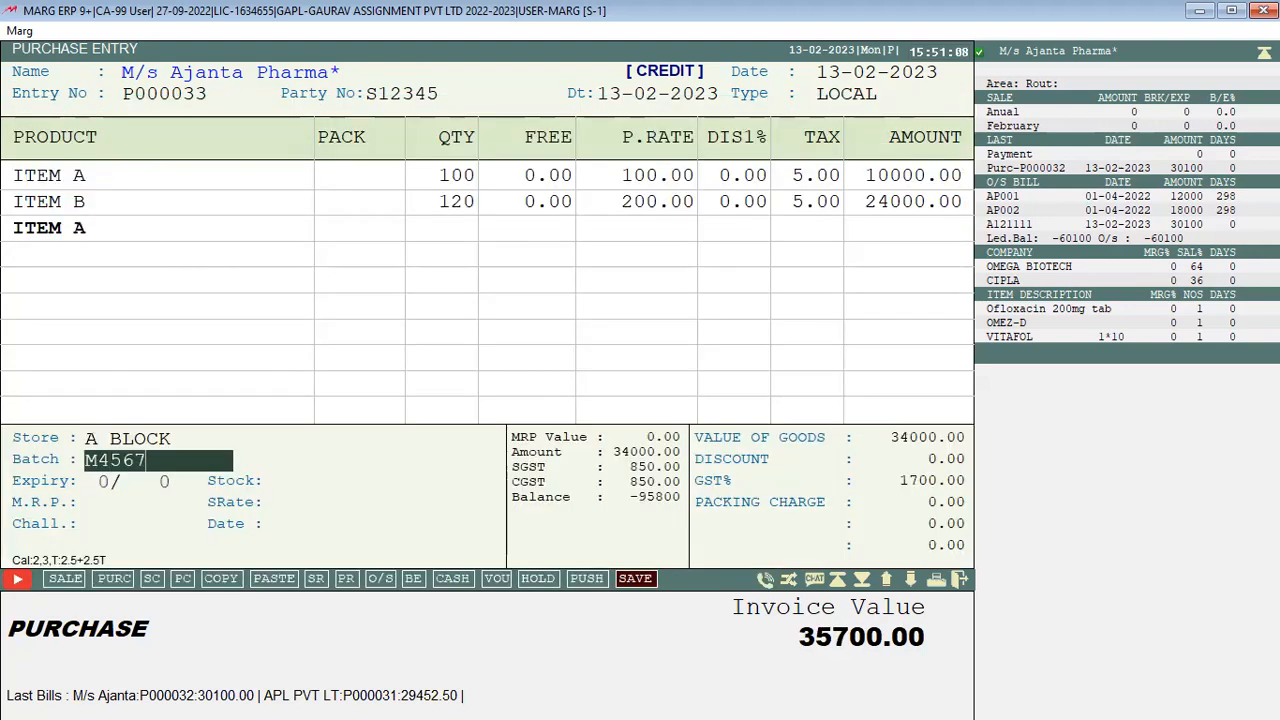
pyautogui.press('Return')
pyautogui.write('224')
pyautogui.press('Return')
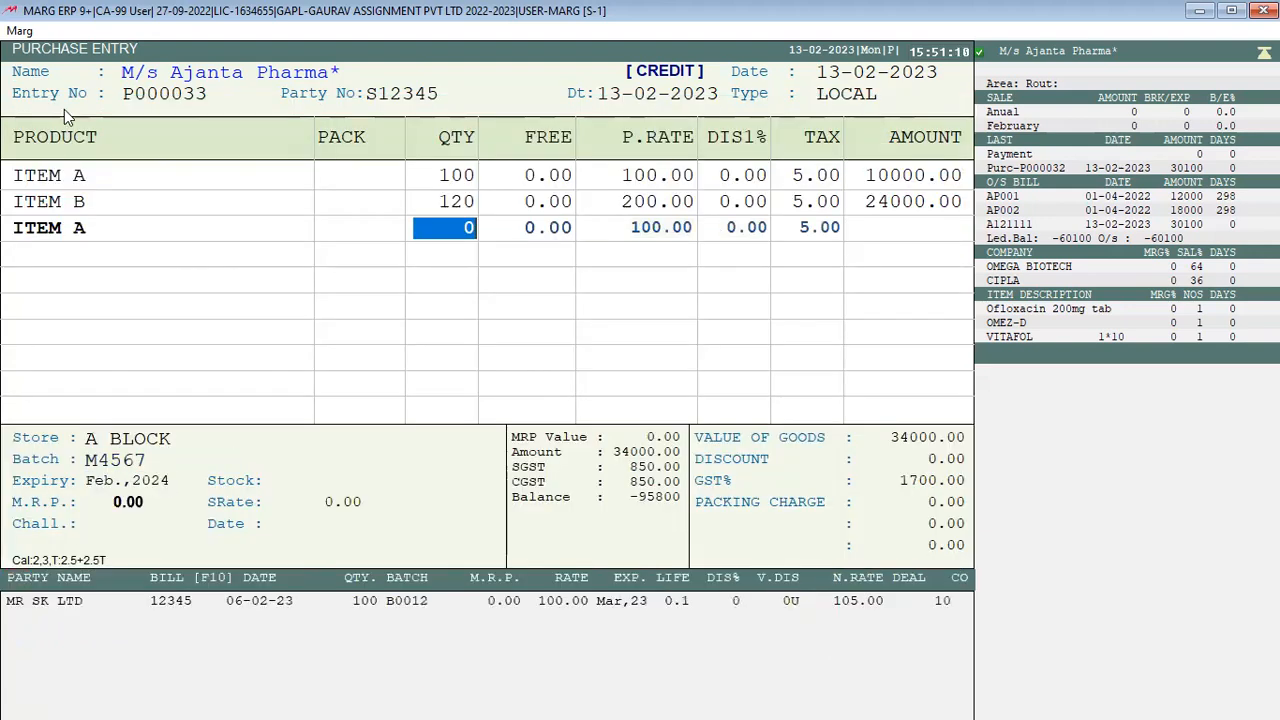
pyautogui.write('140')
pyautogui.press('Return')
pyautogui.press('Return')
pyautogui.press('Return')
pyautogui.press('Return')
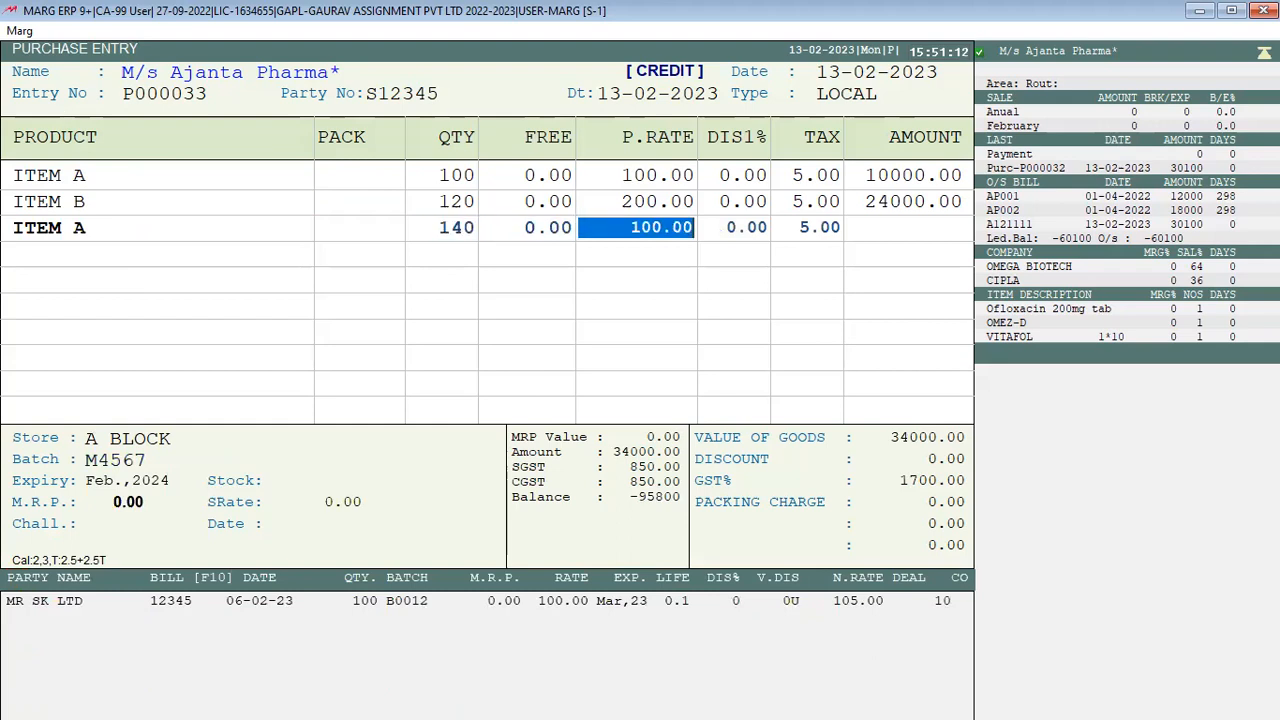
pyautogui.press('Escape')
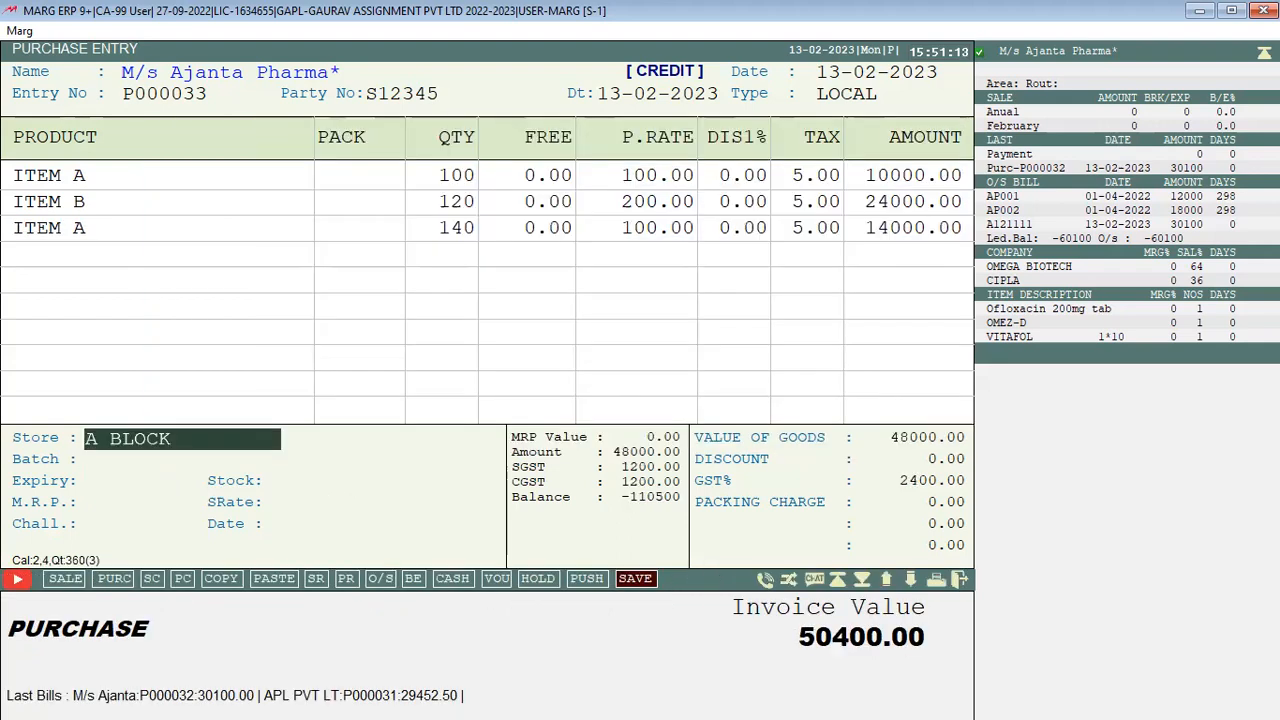
# Choose B BLOCK as the store for the fourth purchase line and select ITEM D
pyautogui.press('Return')
pyautogui.press('Down')
pyautogui.press('Return')
pyautogui.press('Return')
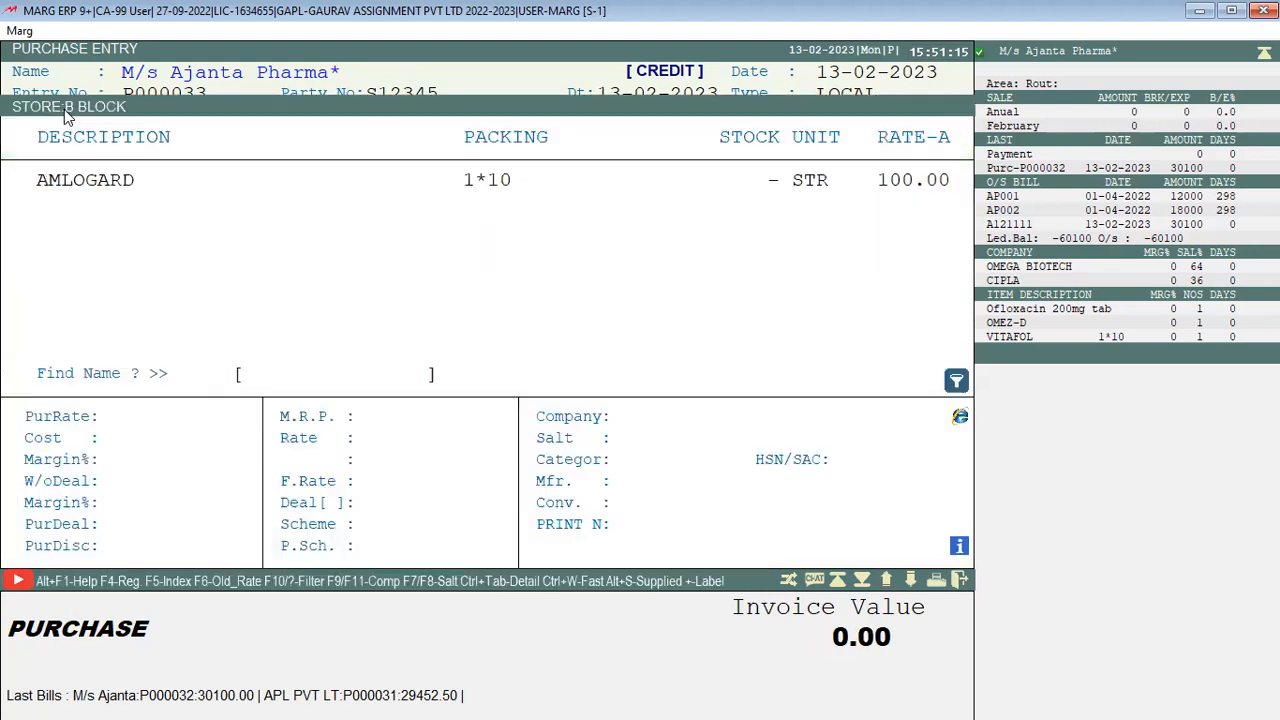
pyautogui.press('Down')
pyautogui.press('Down')
pyautogui.press('Down')
pyautogui.press('Down')
pyautogui.press('Down')
pyautogui.press('Return')
# Enter batch M45678, expiry 2/24 and quantity 140 for ITEM D, and accept the line
pyautogui.write('M45678')
pyautogui.press('Return')
pyautogui.write('2024')
pyautogui.press('Return')
pyautogui.write('140')
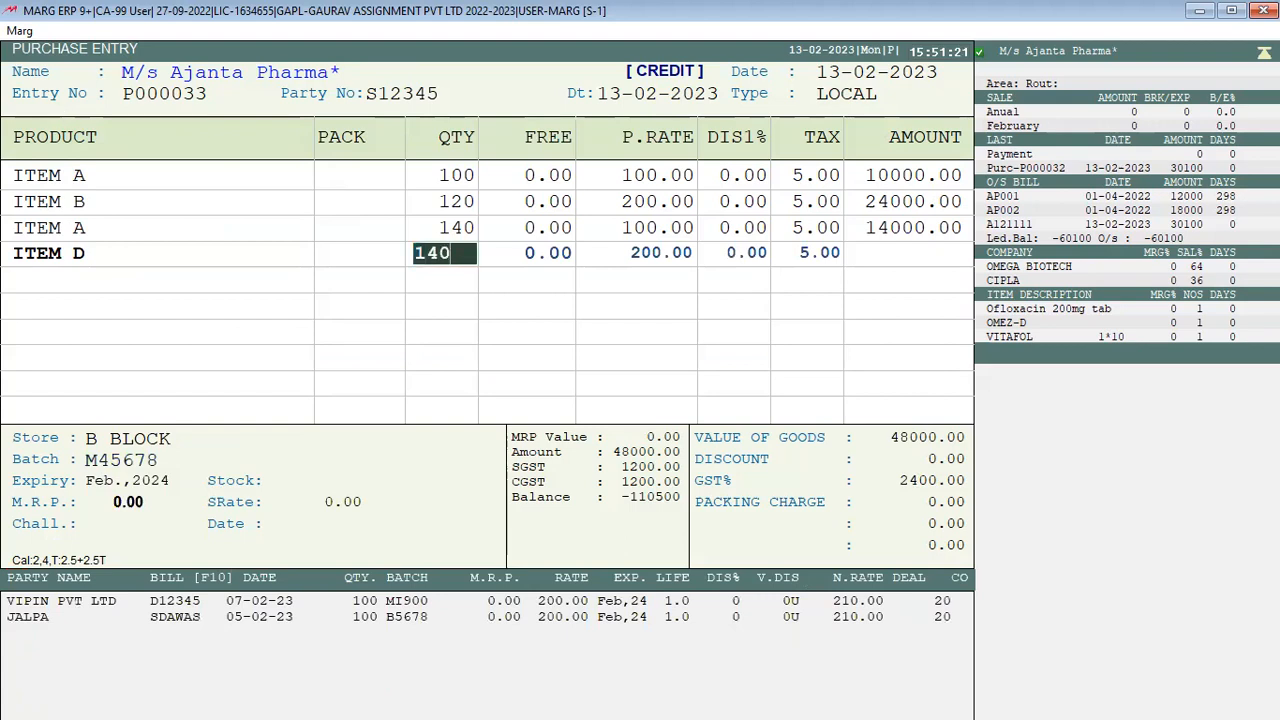
pyautogui.press('Return')
pyautogui.press('Return')
pyautogui.press('Return')
pyautogui.press('Return')
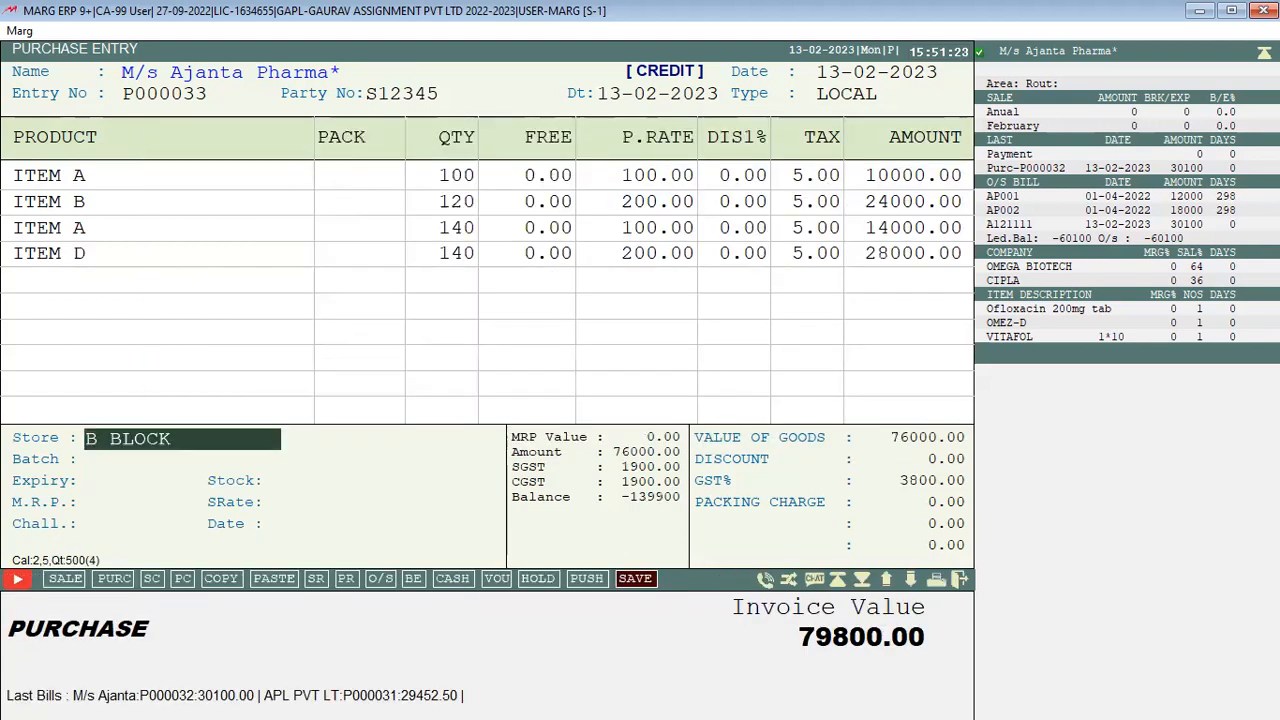
# Finish the item list, adjust the full purchase amount as a new credit reference, and save and leave the purchase bill
pyautogui.press('Return')
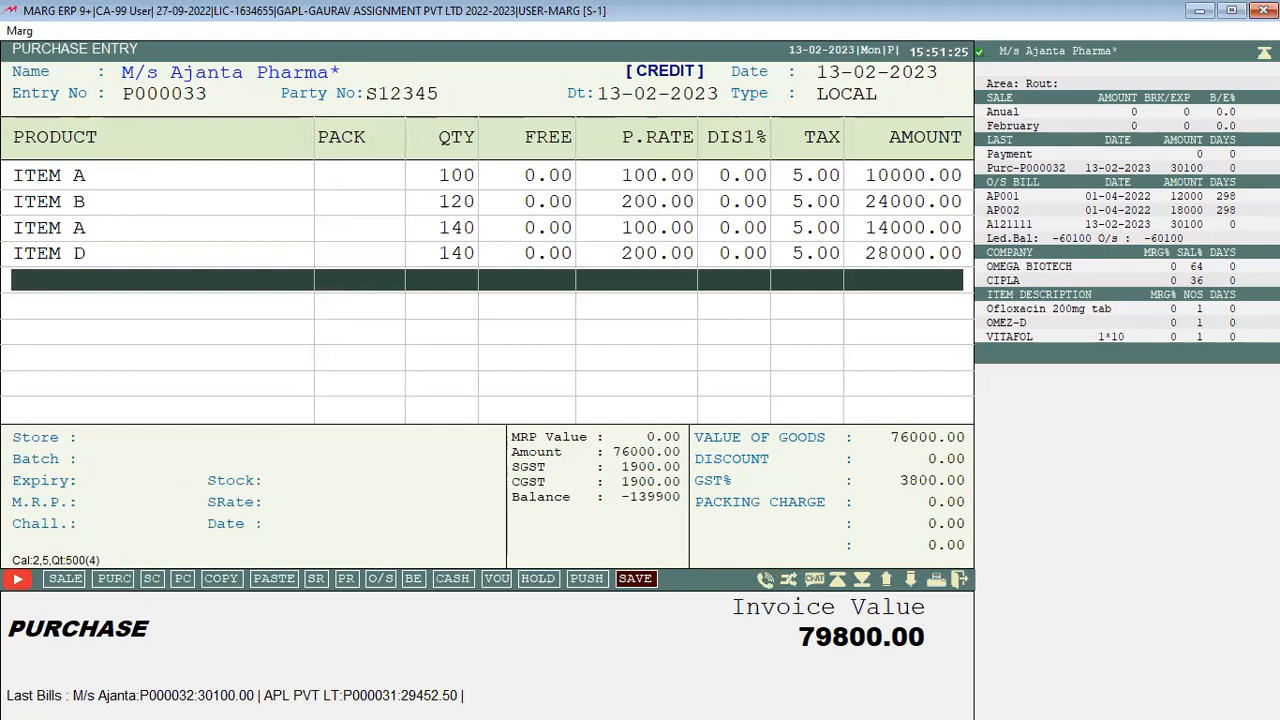
pyautogui.press('Escape')
pyautogui.press('Escape')
pyautogui.press('Return')
pyautogui.press('Return')
pyautogui.press('Return')
pyautogui.press('Return')
pyautogui.press('Return')
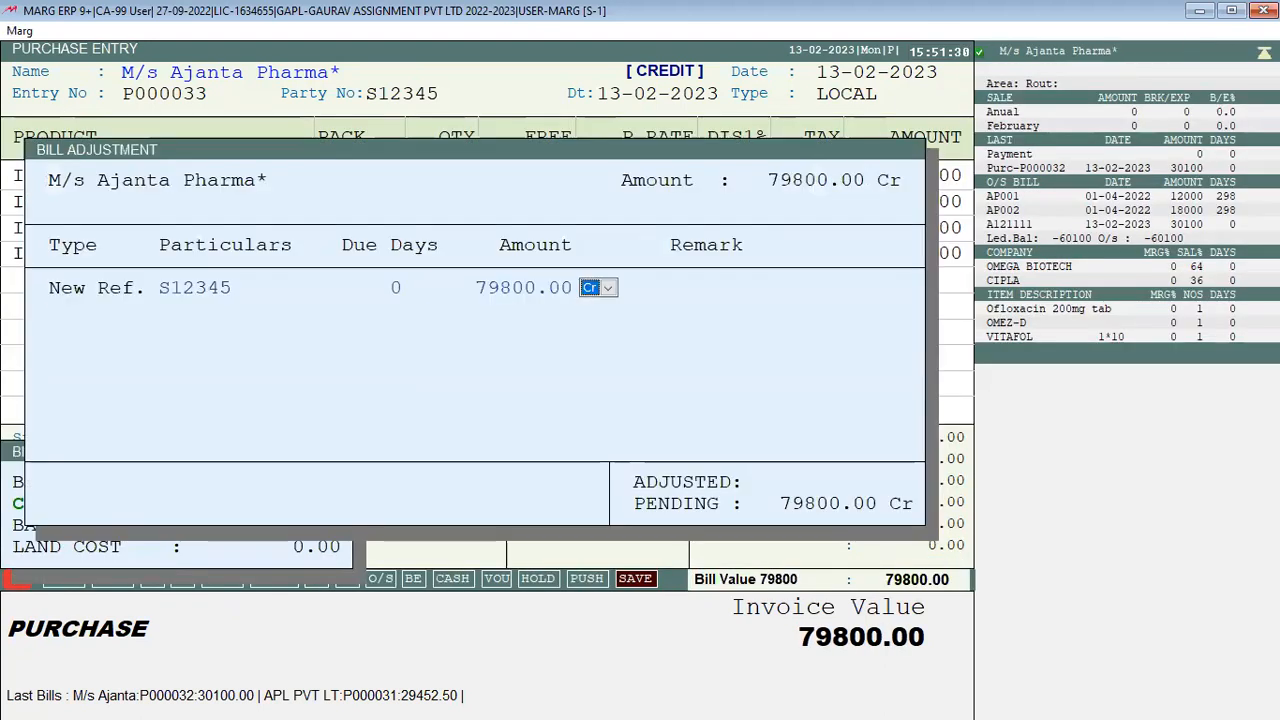
pyautogui.press('Return')
pyautogui.press('Escape')
pyautogui.press('Escape')
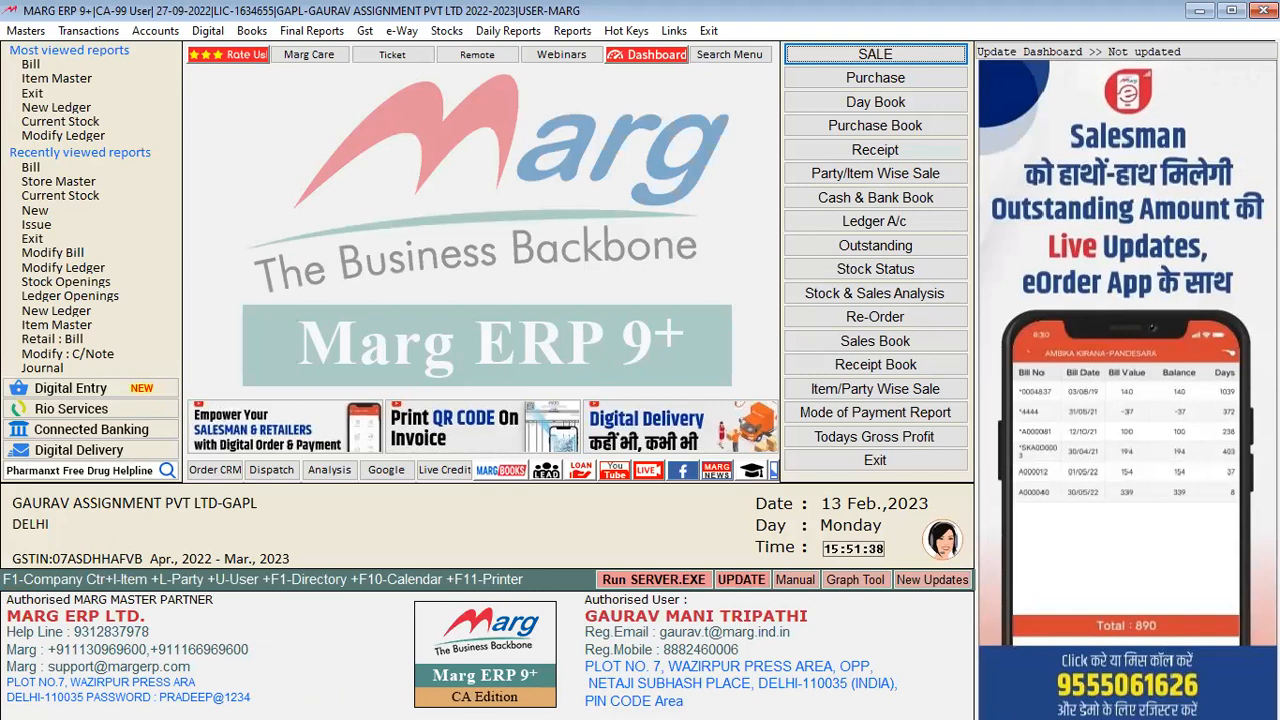
# Start a new credit sale bill for the preselected customer and choose A BLOCK as the first line's store
pyautogui.hotkey('alt', 'n')
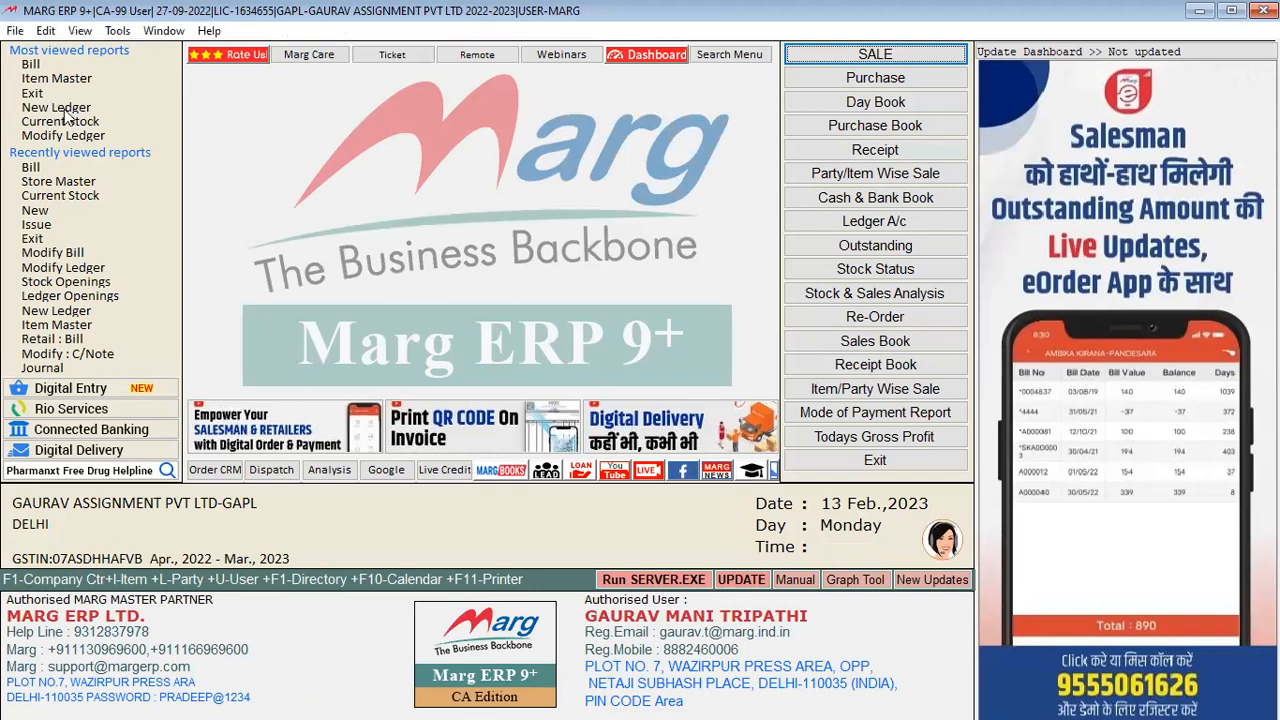
pyautogui.press('Return')
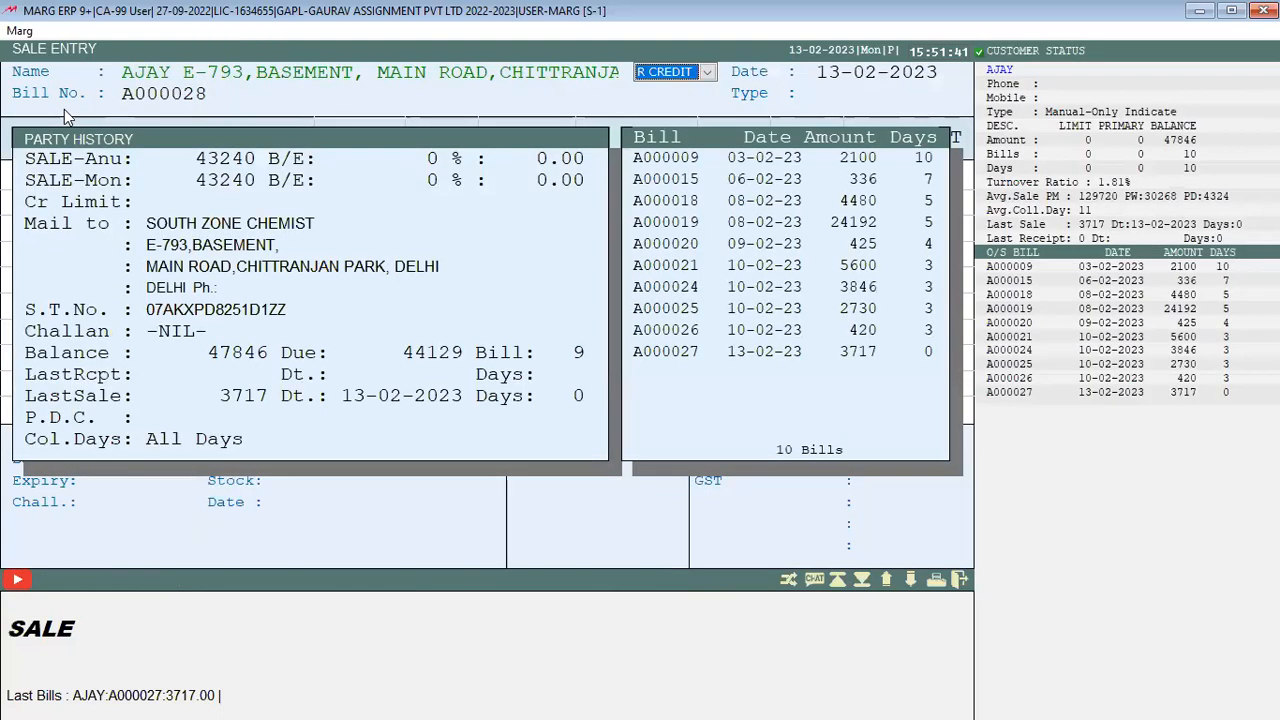
pyautogui.press('Return')
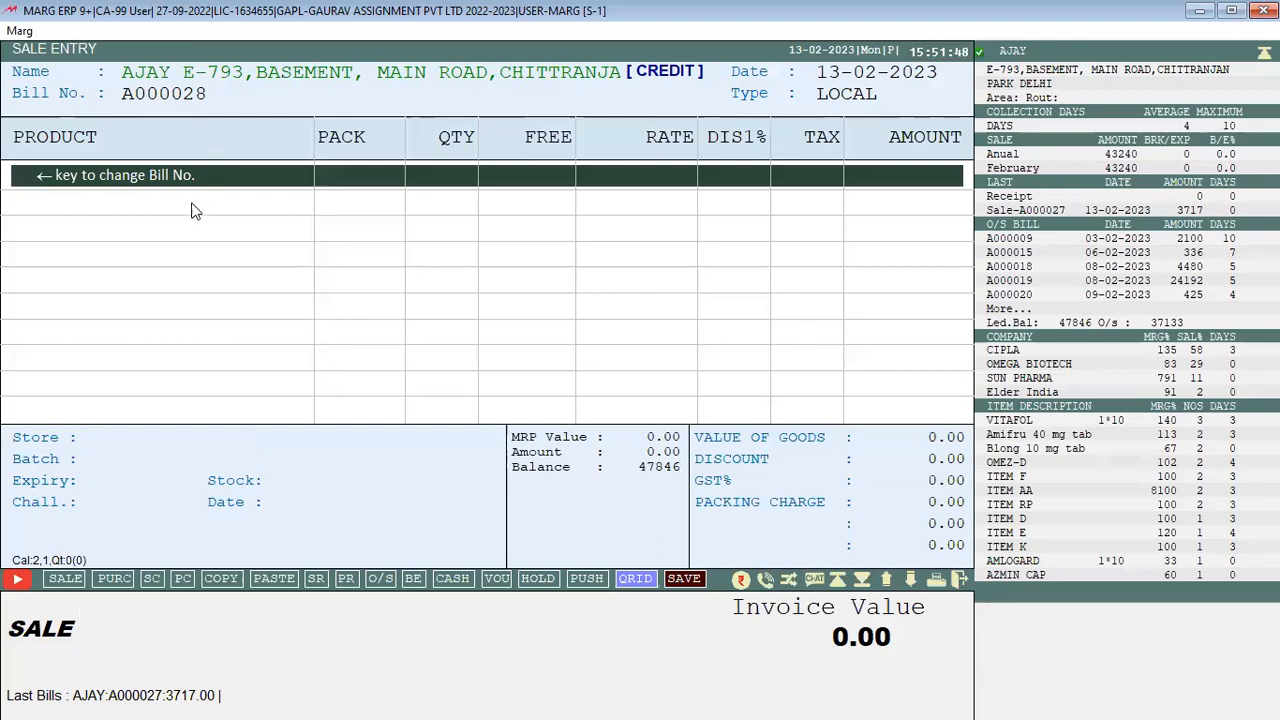
pyautogui.press('Return')
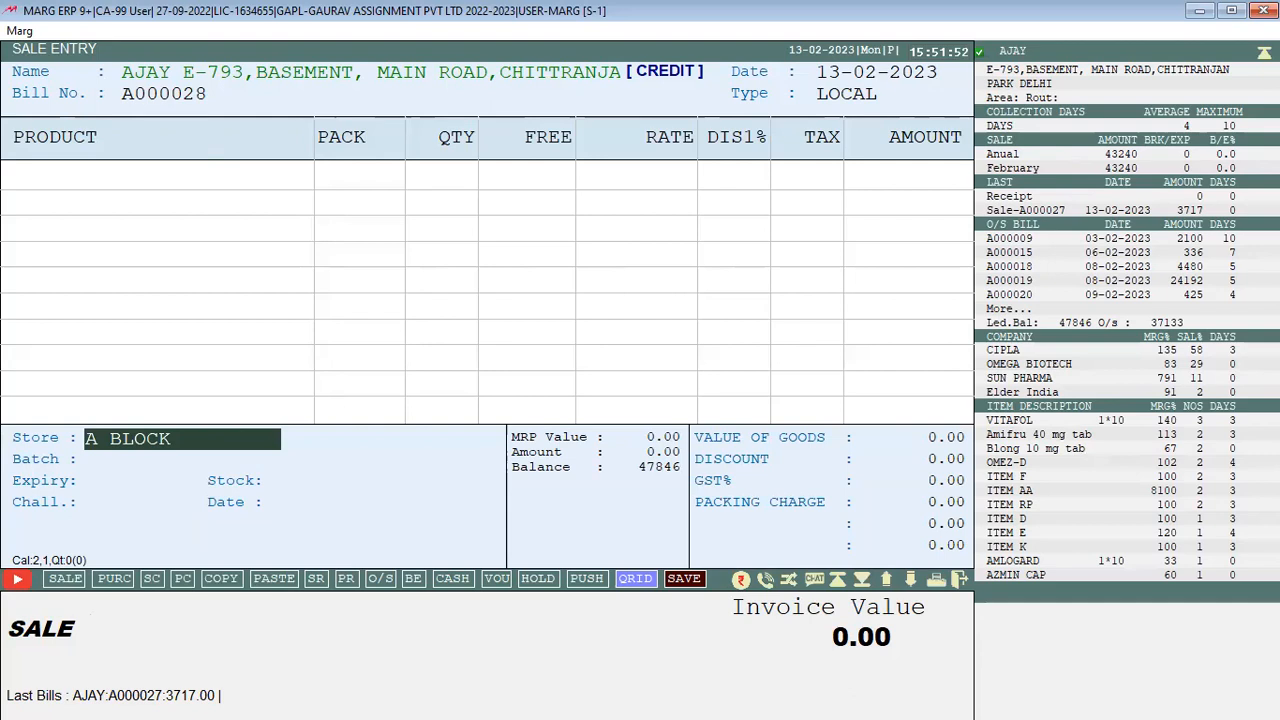
pyautogui.press('Return')
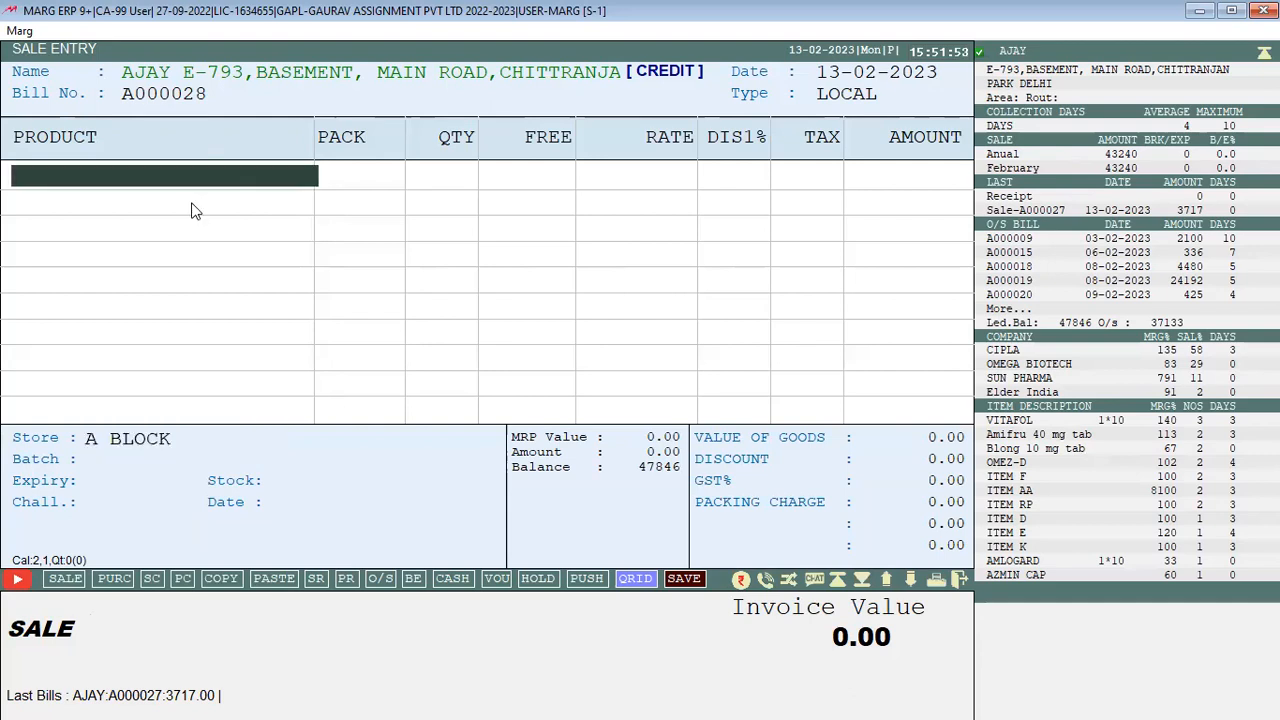
pyautogui.press('Return')
pyautogui.click(136, 183)
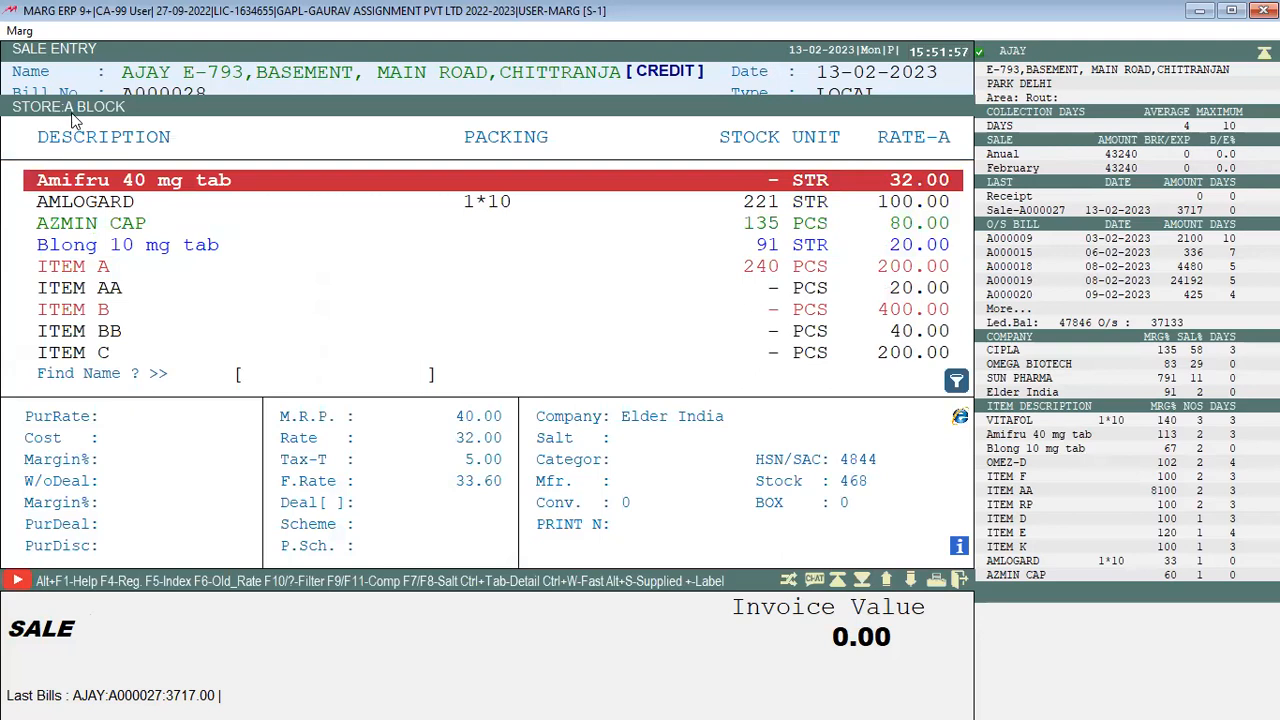
# Examine the stock of the items listed for A BLOCK
pyautogui.press('Down')
pyautogui.press('Down')
pyautogui.press('Down')
pyautogui.press('Down')
pyautogui.press('Down')
pyautogui.press('Down')
pyautogui.press('Down')
pyautogui.press('Down')
pyautogui.press('Down')
pyautogui.press('Down')
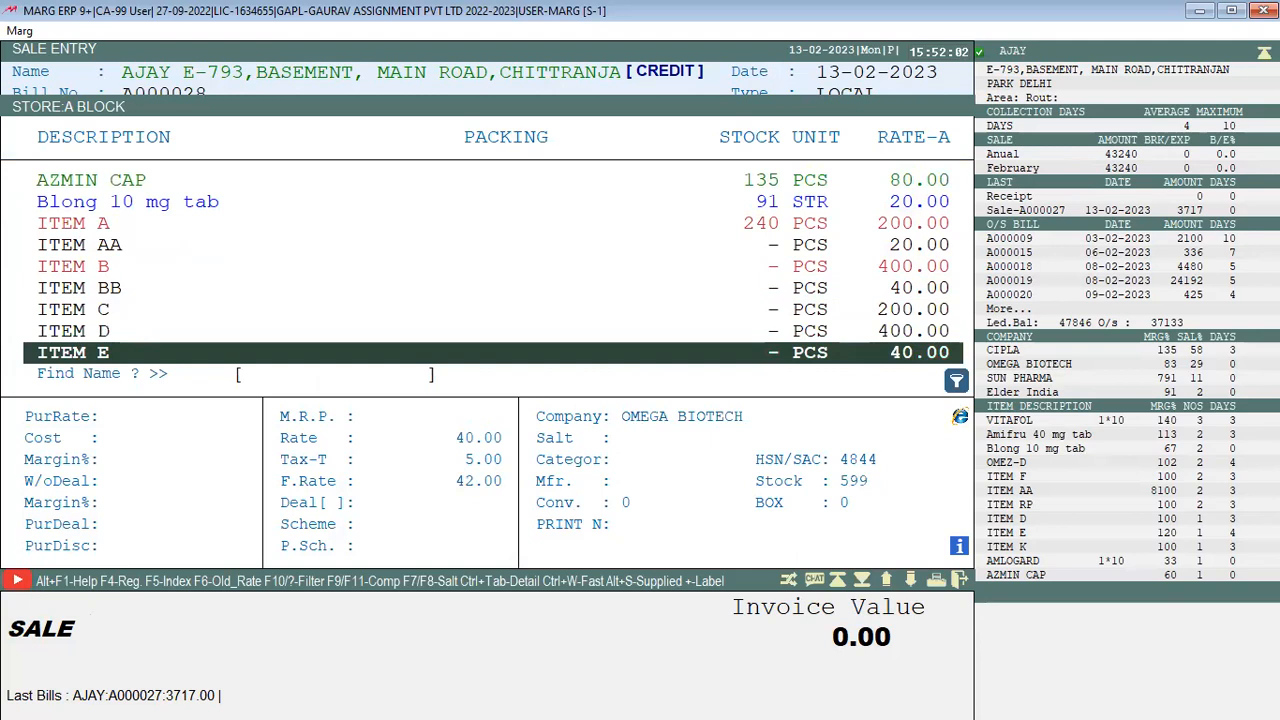
# Add AZMIN CAP from batch AZ089 with quantity 12 as the first sale line
pyautogui.press('Up')
pyautogui.press('Up')
pyautogui.press('Up')
pyautogui.press('Up')
pyautogui.press('Up')
pyautogui.press('Up')
pyautogui.press('Up')
pyautogui.press('Up')
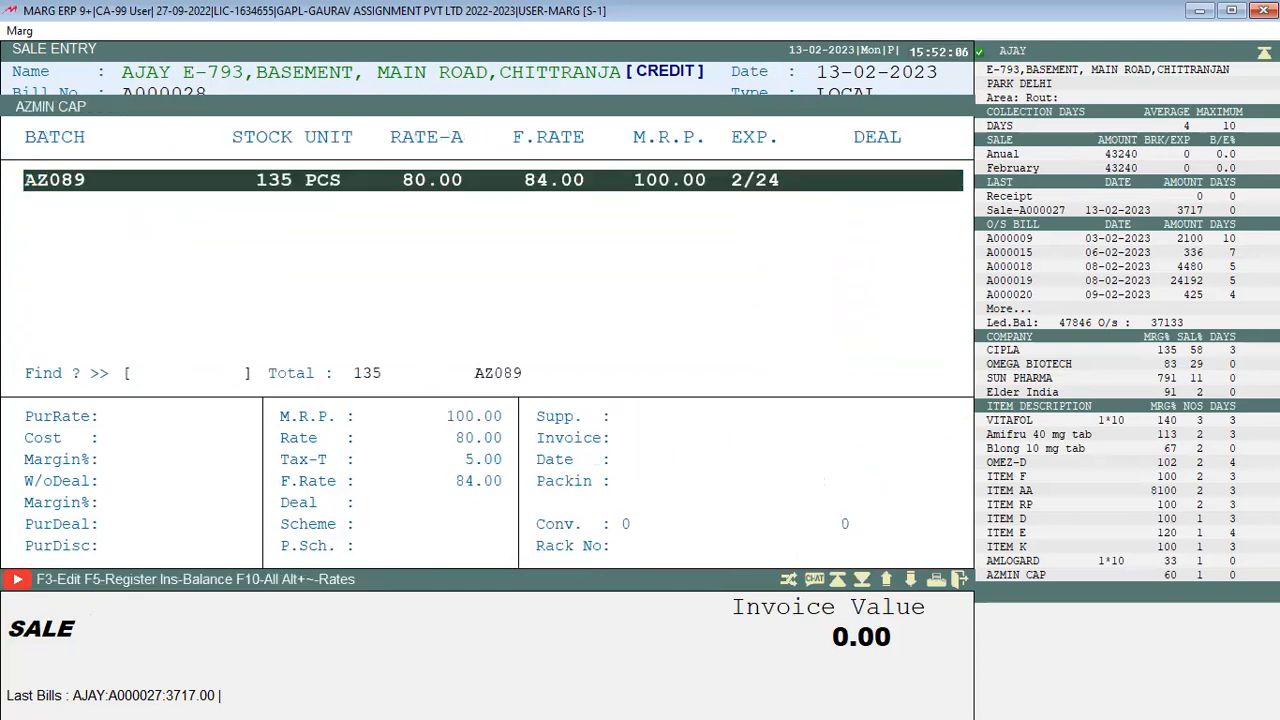
pyautogui.press('Return')
pyautogui.write('12')
pyautogui.press('Return')
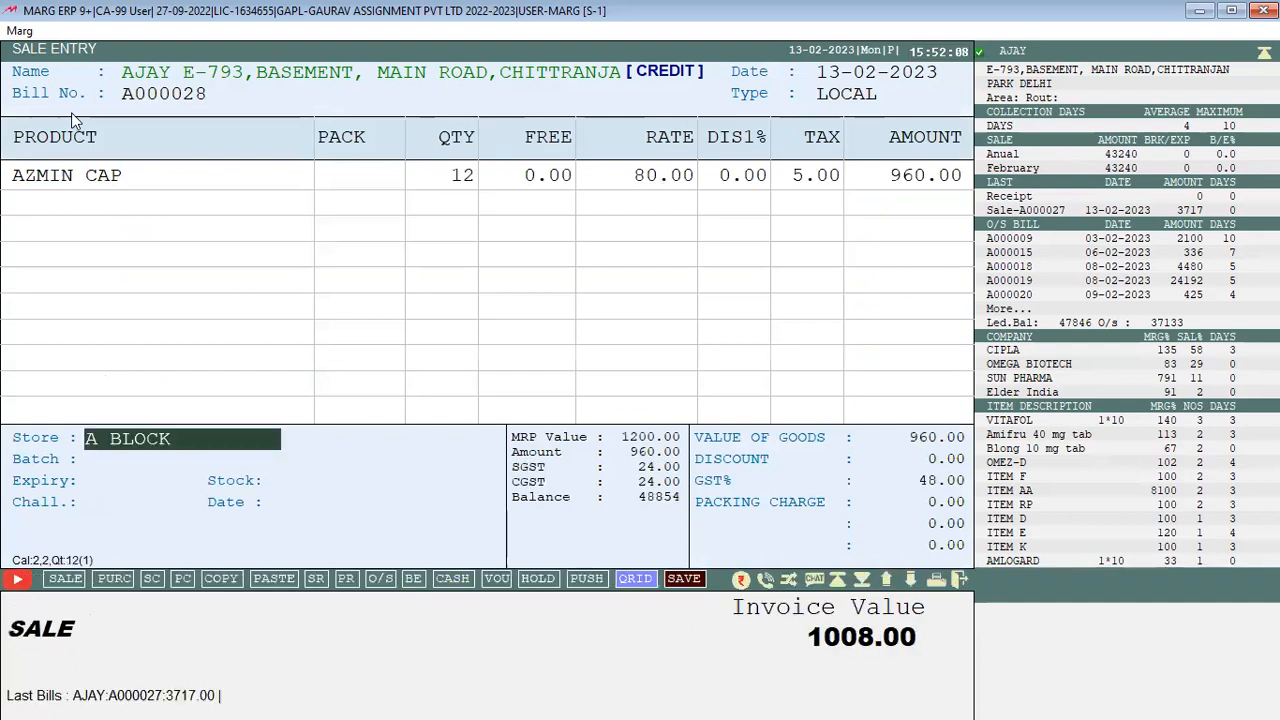
# Choose B BLOCK as the store for the second sale line and bring up its item list
pyautogui.press('Return')
pyautogui.press('Down')
pyautogui.press('Return')
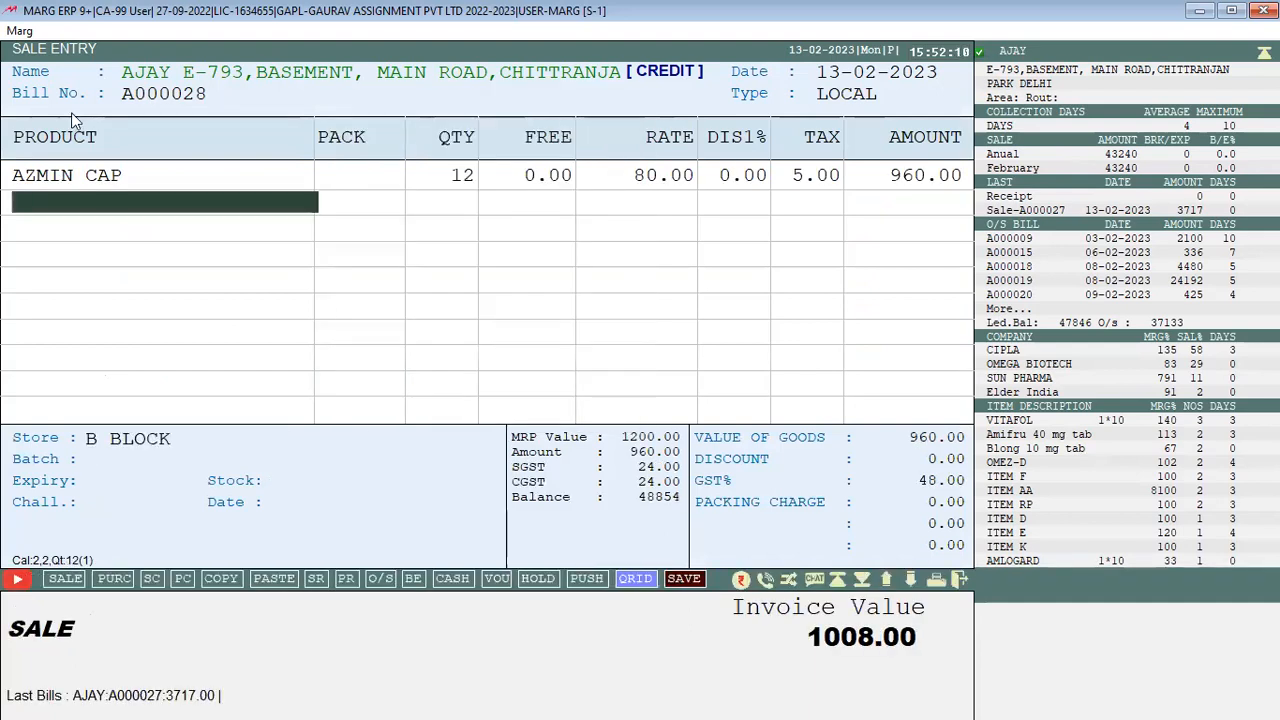
pyautogui.press('Return')
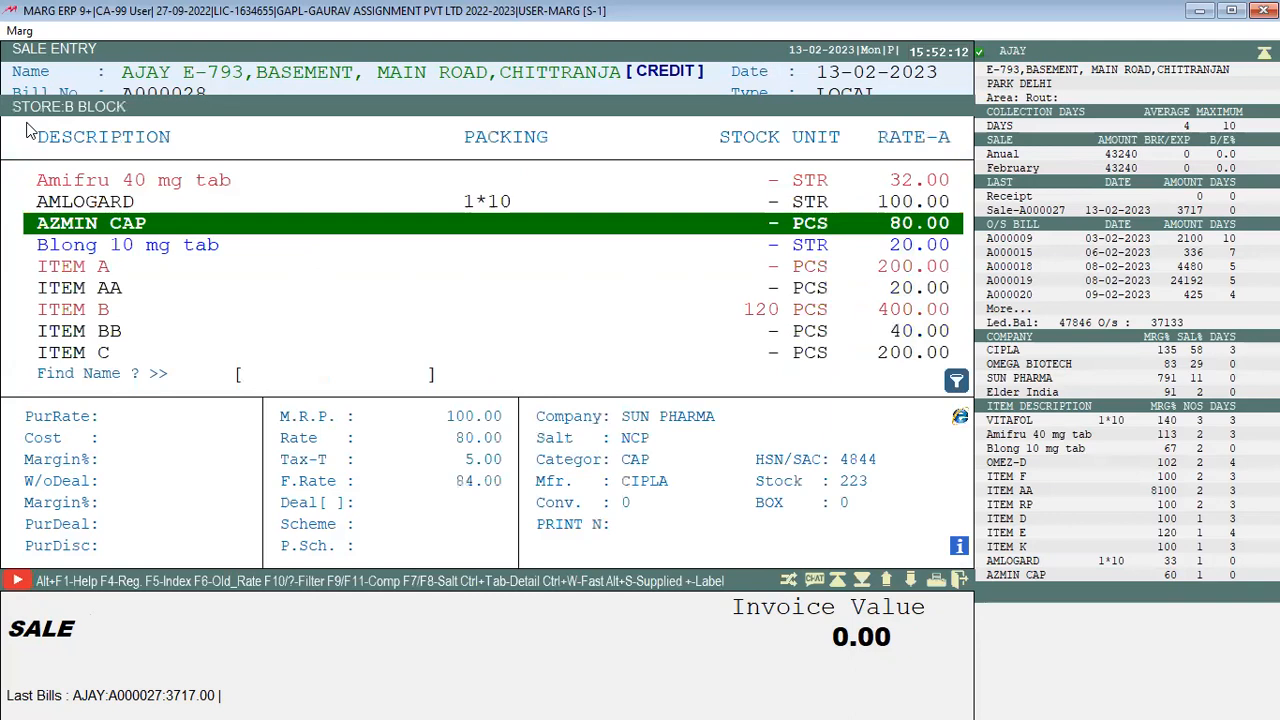
# Add ITEM B from batch M090900 with quantity 15 as the second sale line
pyautogui.press('Down')
pyautogui.press('Down')
pyautogui.press('Down')
pyautogui.press('Down')
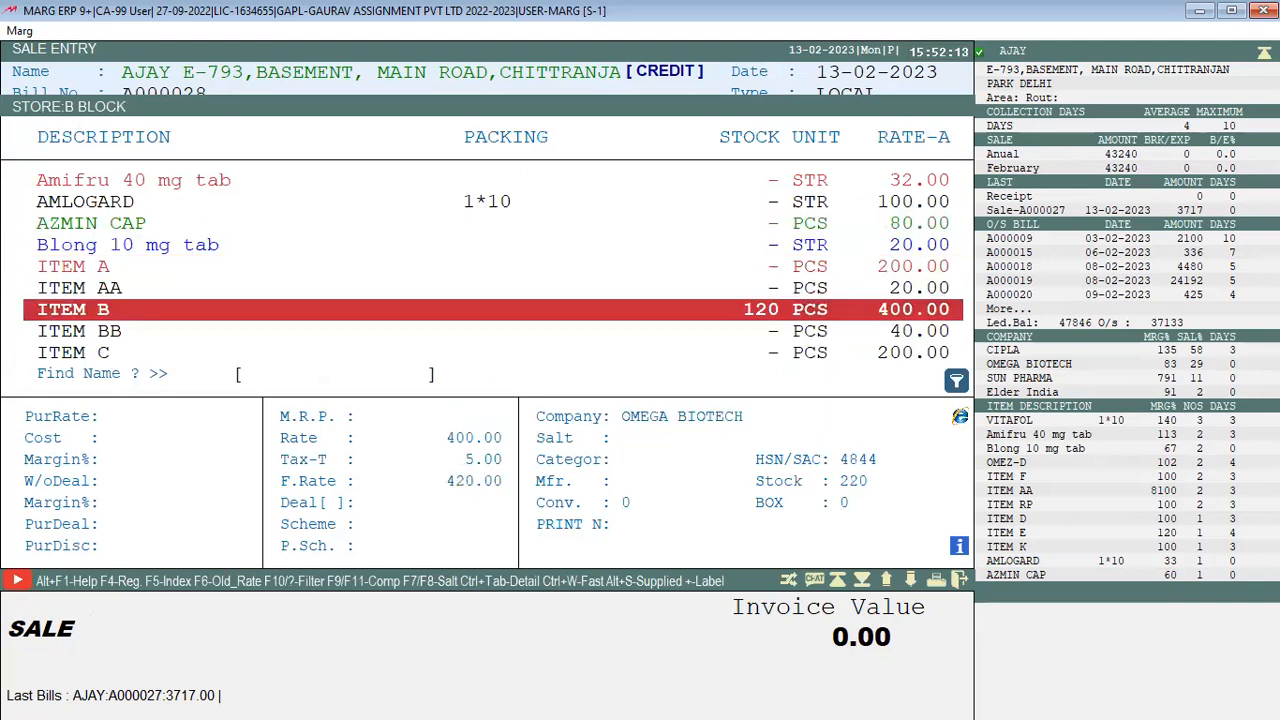
pyautogui.press('Return')
pyautogui.press('Return')
pyautogui.write('15')
pyautogui.press('Return')
# Choose A BLOCK as the store for the third sale line and go to the start of its item list
pyautogui.press('Return')
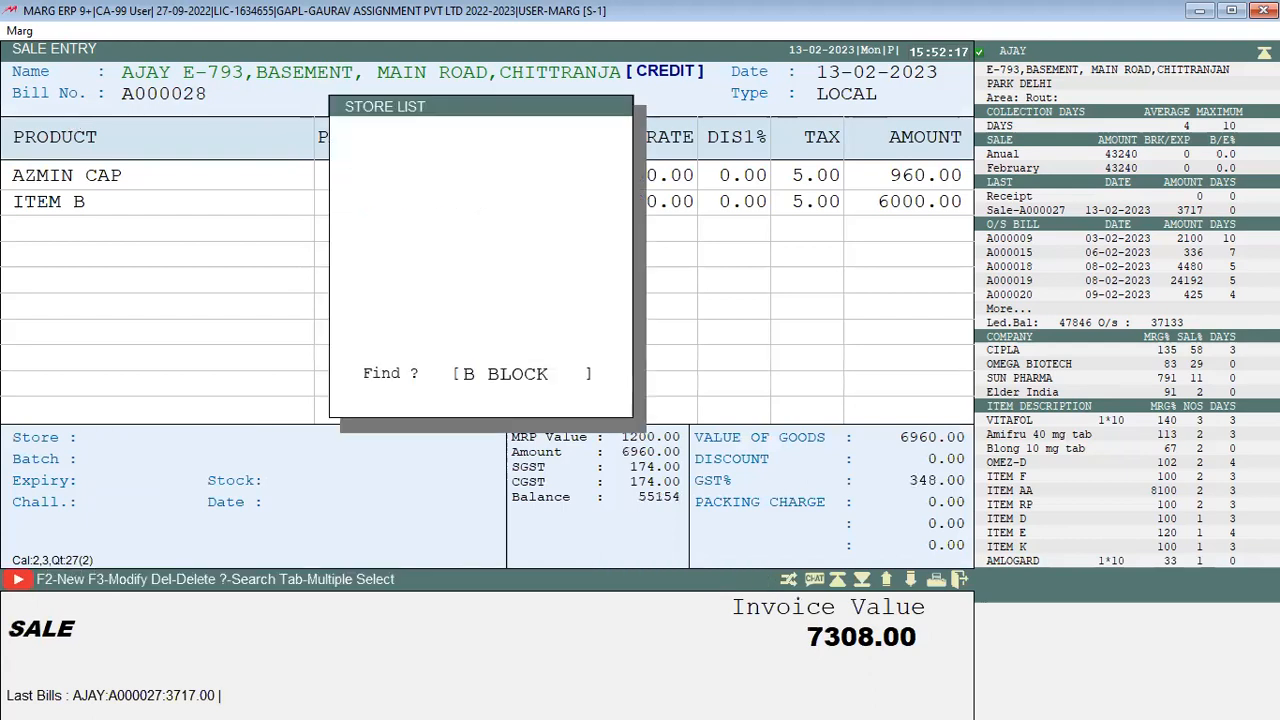
pyautogui.press('Return')
pyautogui.press('Up')
pyautogui.press('Up')
pyautogui.press('Up')
pyautogui.press('Up')
pyautogui.press('Up')
pyautogui.press('Up')
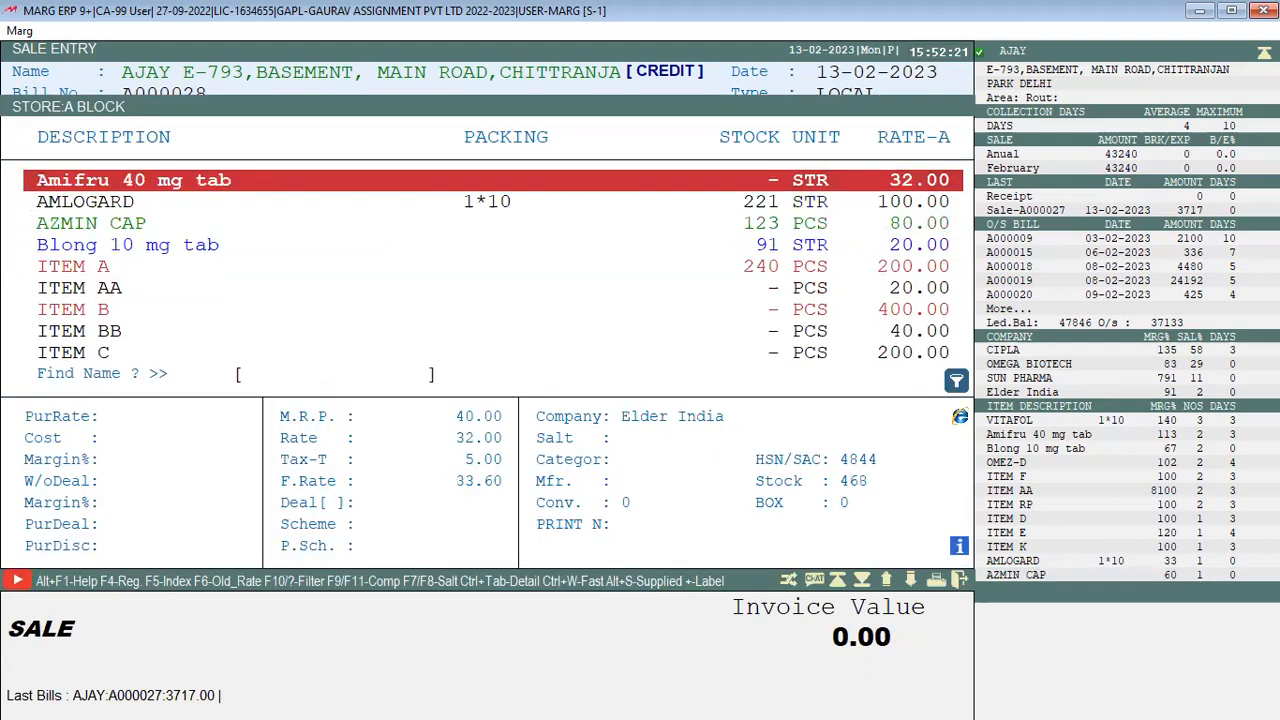
# Add AMLOGARD from batch B0012 with quantity 14 as the third sale line
pyautogui.press('Down')
pyautogui.press('Return')
pyautogui.press('Return')
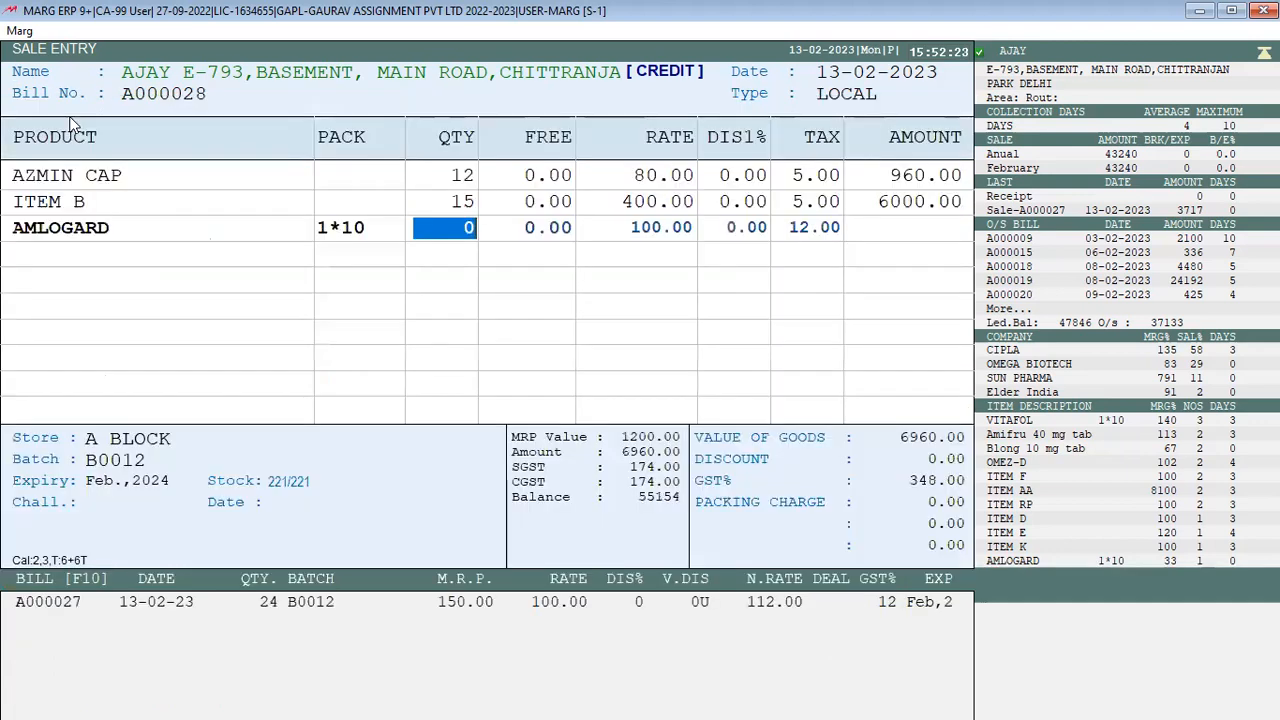
pyautogui.write('14')
pyautogui.press('Return')
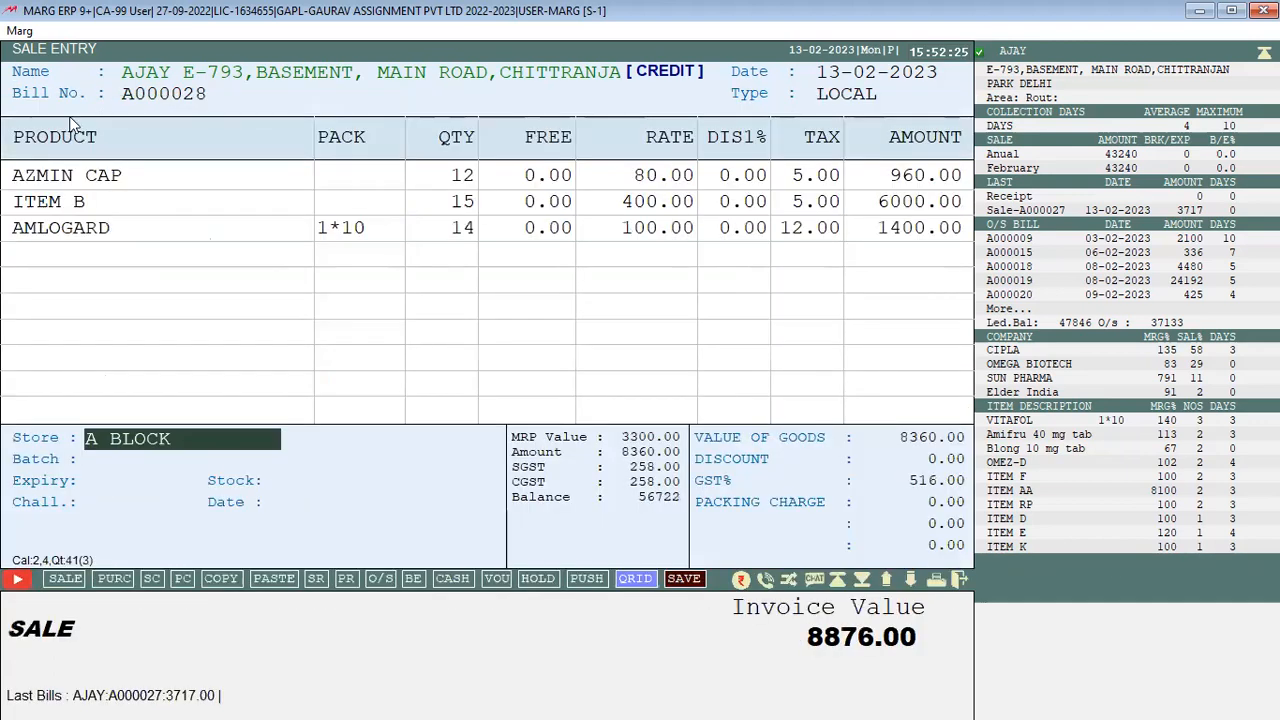
# Choose B BLOCK as the store for the fourth sale line
pyautogui.press('Return')
pyautogui.press('Down')
pyautogui.press('Return')
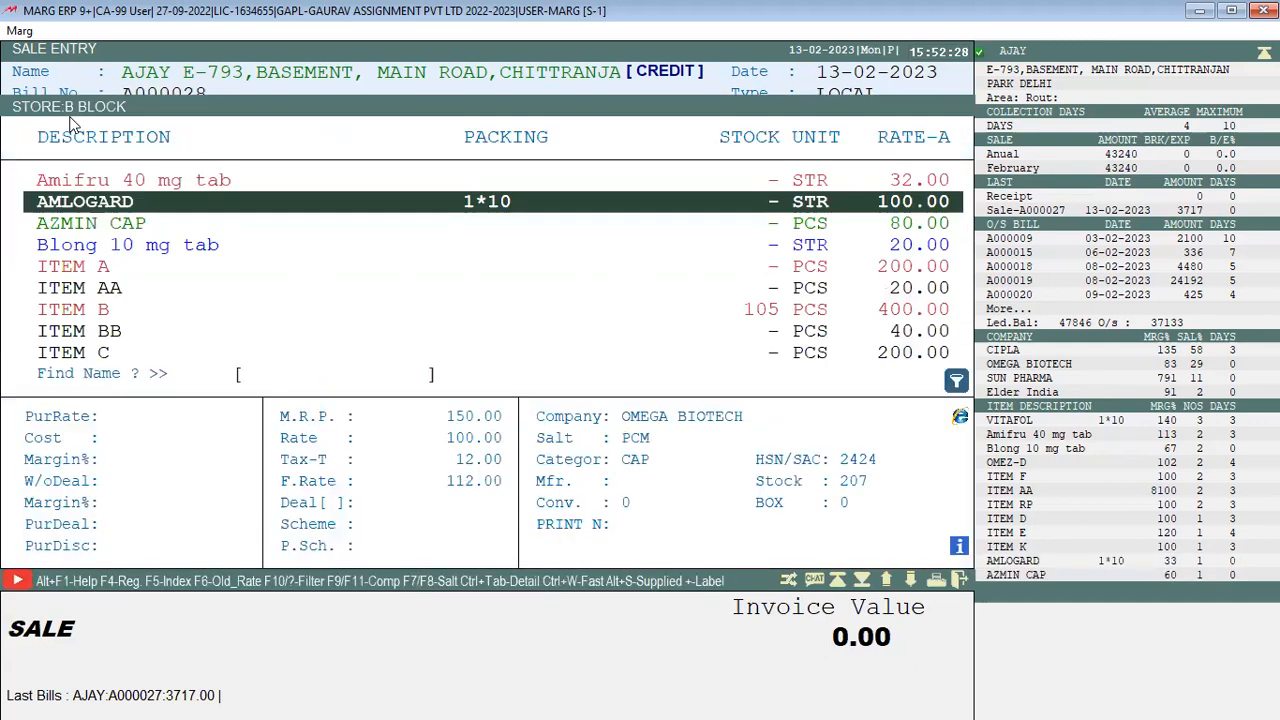
pyautogui.press('Down')
pyautogui.press('Down')
pyautogui.press('Down')
pyautogui.press('Down')
pyautogui.press('Down')
pyautogui.press('Return')
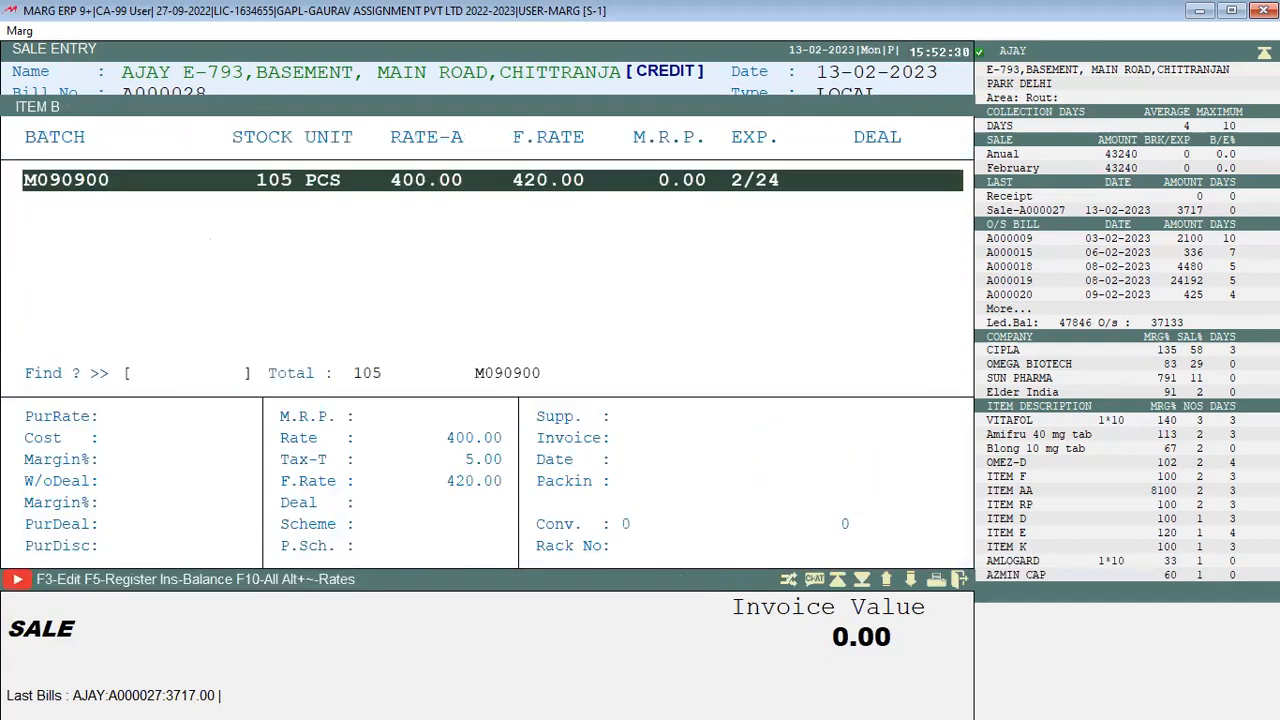
pyautogui.press('Escape')
# Add Ofloxacin 200mg tab with quantity 12 as the fourth sale line
pyautogui.press('Return')
pyautogui.press('Return')
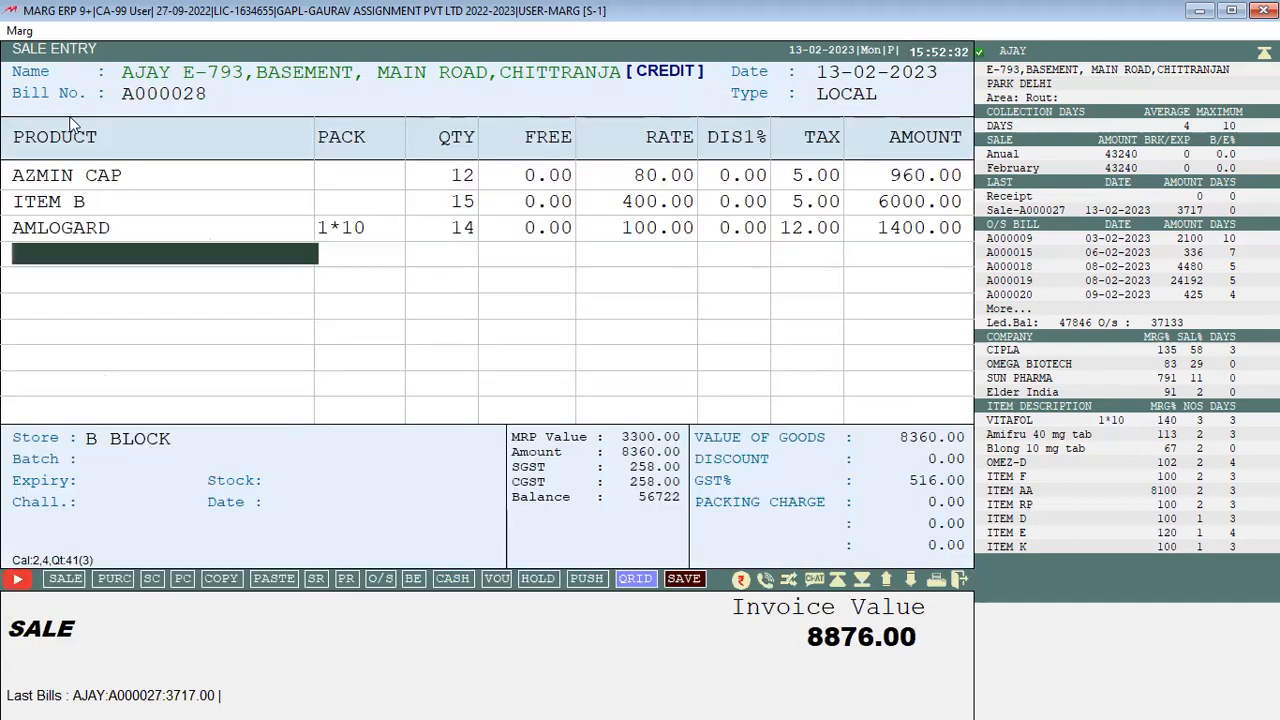
pyautogui.press('Return')
pyautogui.press('Down')
pyautogui.press('Down')
pyautogui.press('Down')
pyautogui.press('Down')
pyautogui.press('Down')
pyautogui.press('Down')
pyautogui.press('Down')
pyautogui.press('Down')
pyautogui.press('Down')
pyautogui.press('Down')
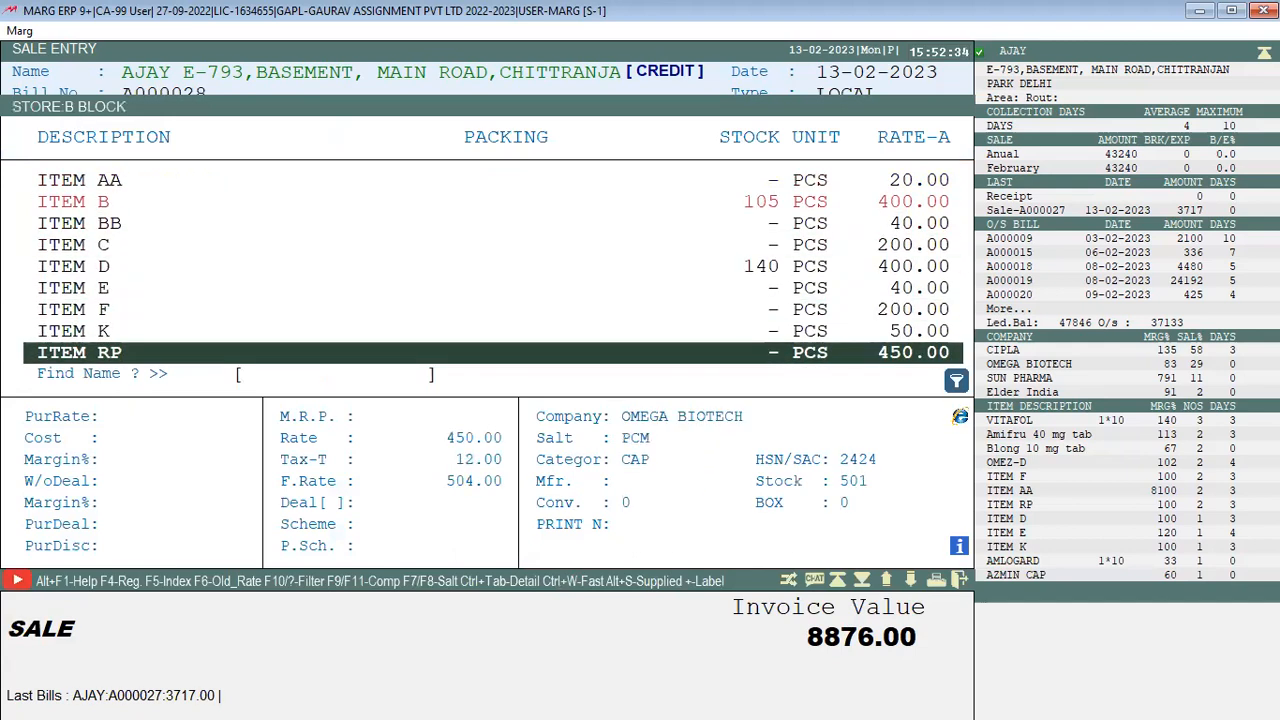
pyautogui.press('Up')
pyautogui.press('Up')
pyautogui.press('Return')
pyautogui.write('12')
pyautogui.press('Return')
# Finish the item list, save the sale bill without additional charges, and leave sale entry
pyautogui.press('Return')
pyautogui.press('Return')
pyautogui.press('Return')
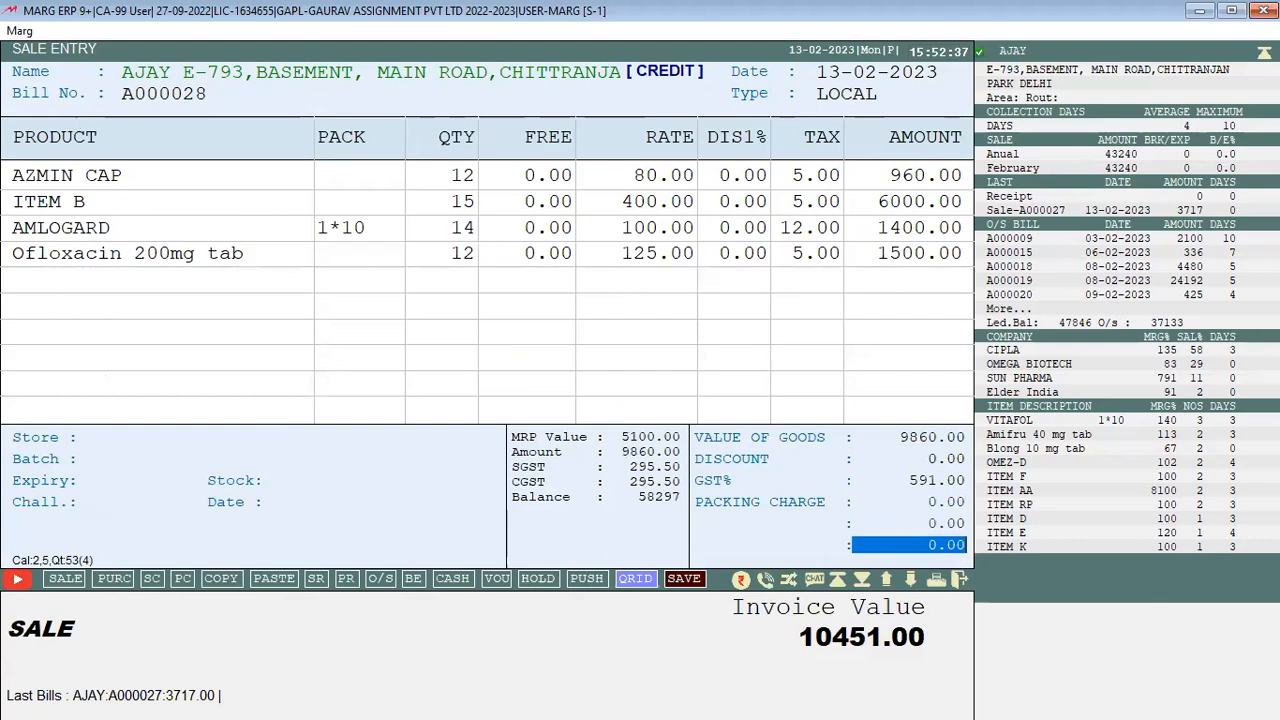
pyautogui.press('Return')
pyautogui.press('Return')
pyautogui.press('Escape')
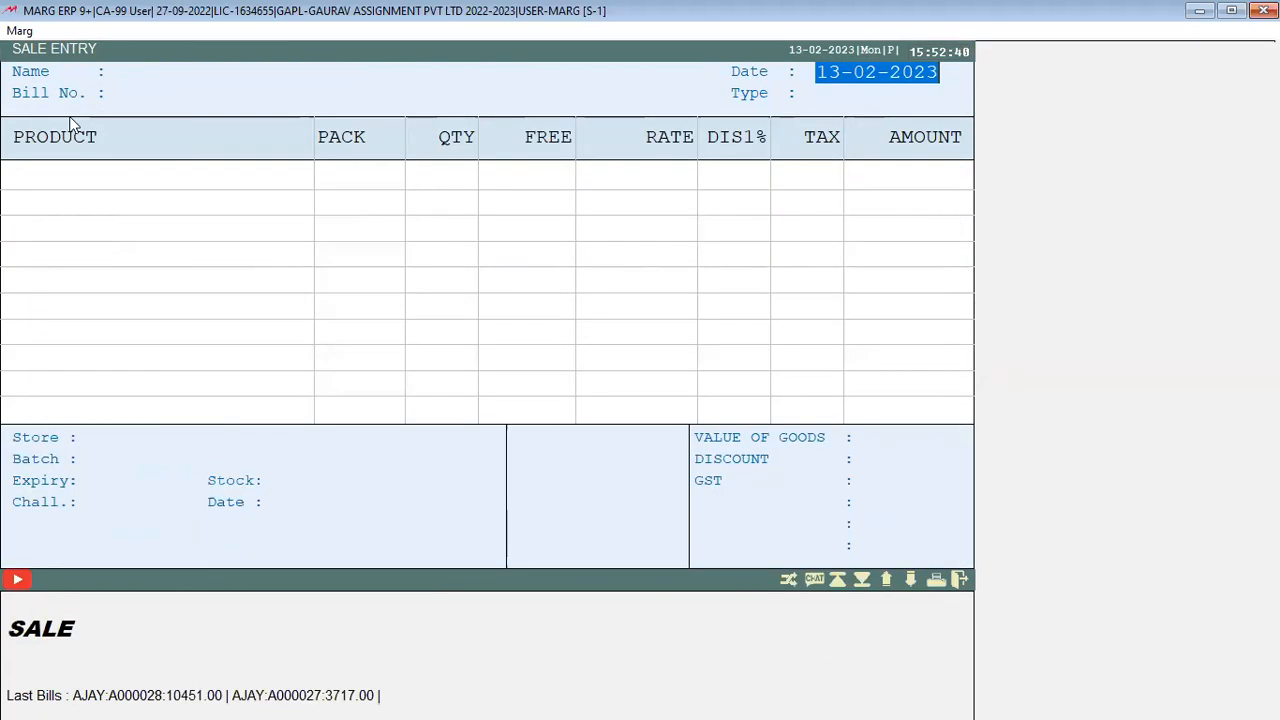
pyautogui.press('Escape')
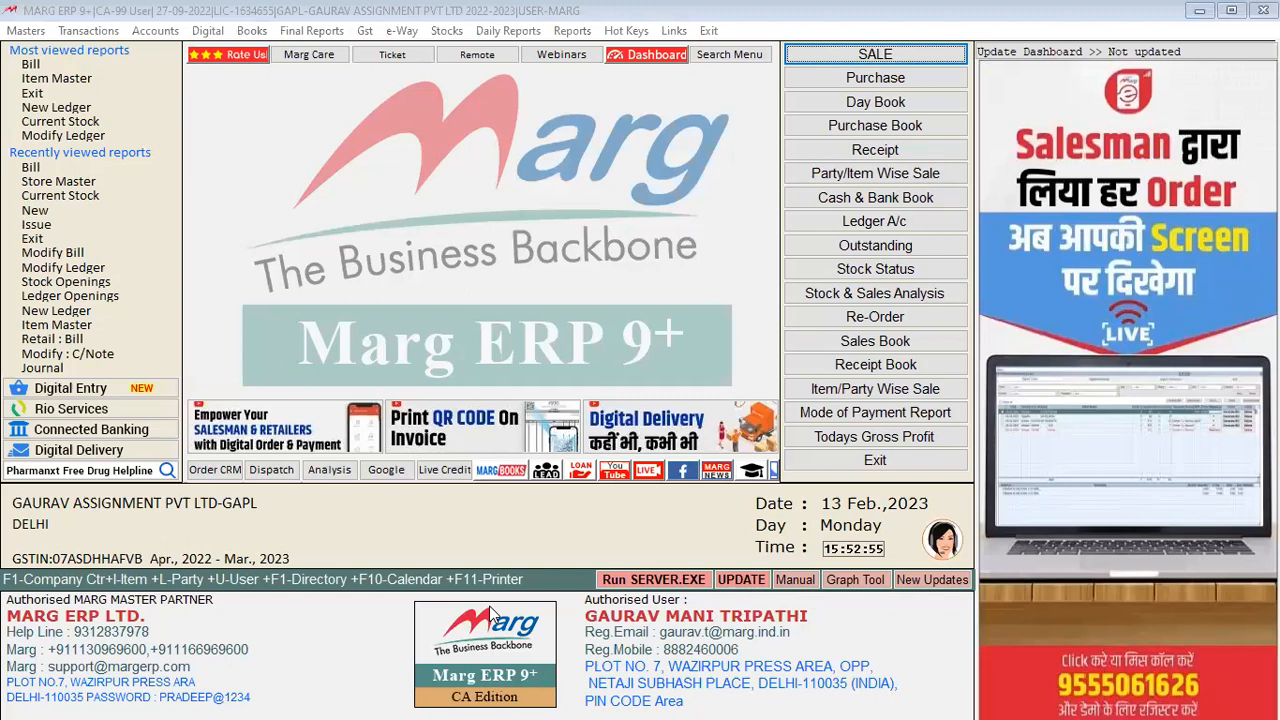
# Switch to the Word document and add blank lines below the A BLOCK and B BLOCK item note
pyautogui.hotkey('alt', 'Tab')
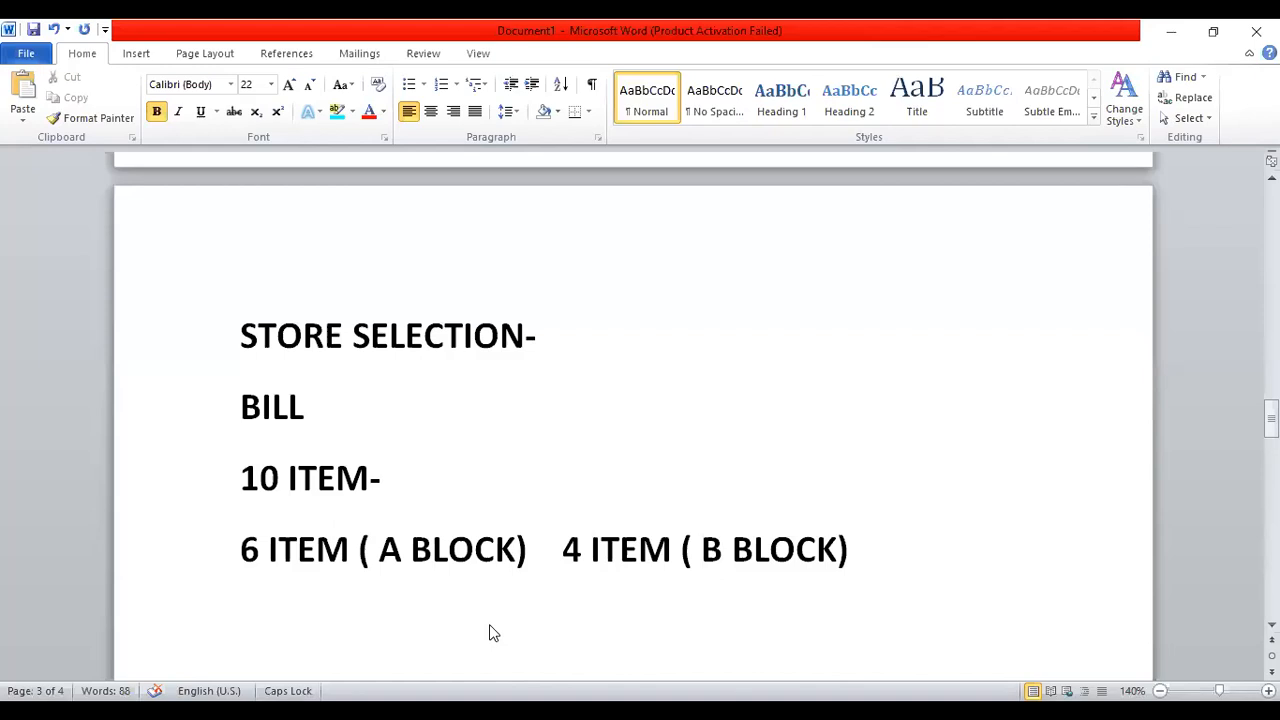
pyautogui.press('Return')
pyautogui.press('Return')
pyautogui.press('Return')
pyautogui.press('Return')
pyautogui.press('Return')
pyautogui.press('Up')
pyautogui.press('Up')
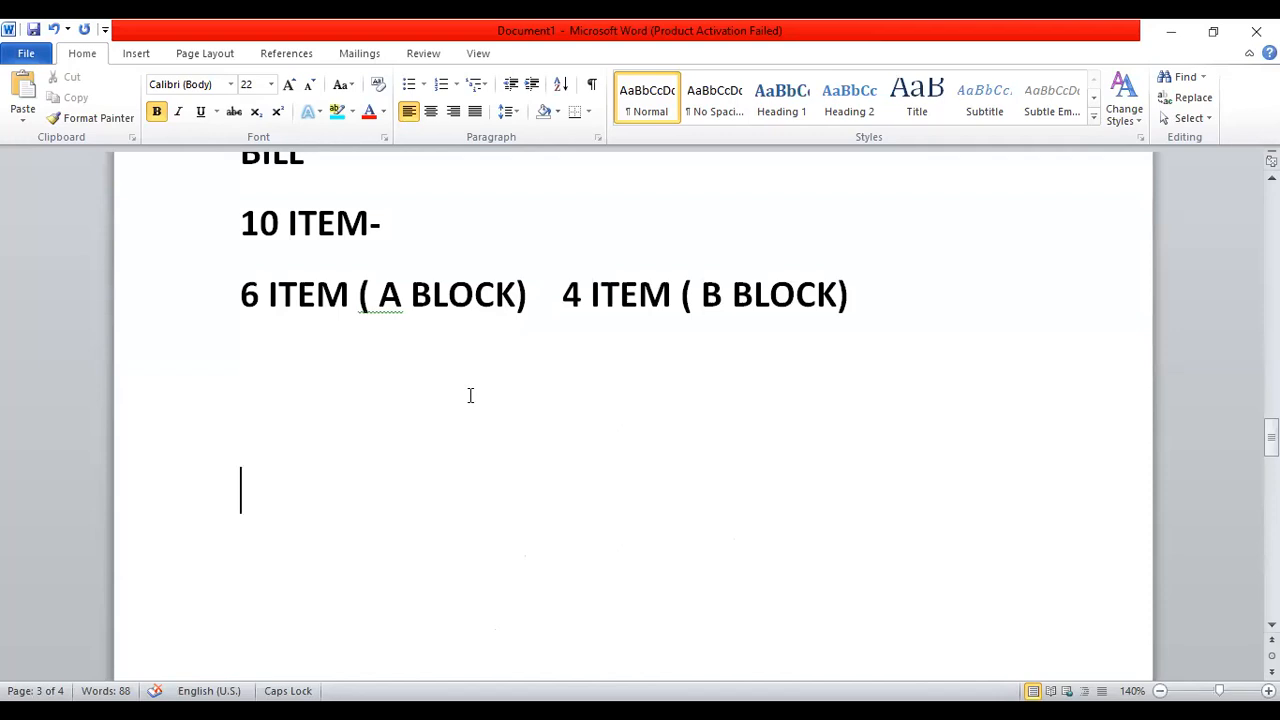
# Write the headings STORE A and STORE B, spaced apart on one line below the block item note
pyautogui.write('STO')
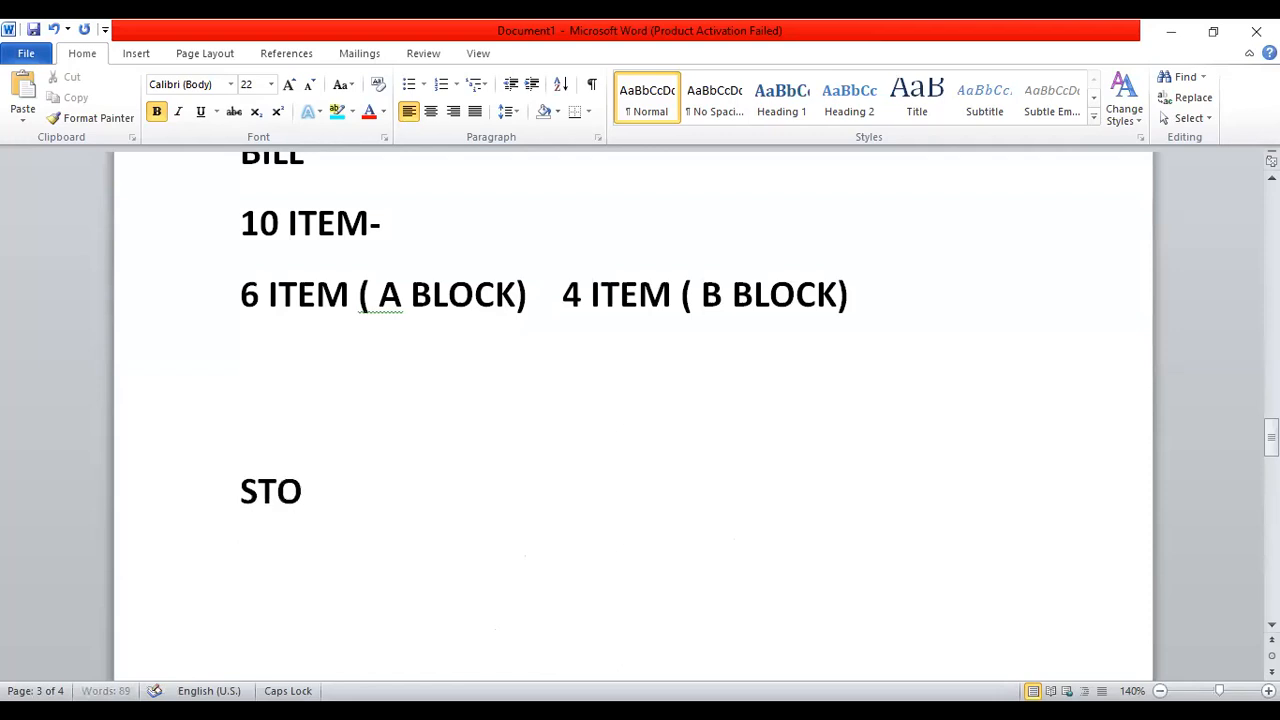
pyautogui.write('RE A')
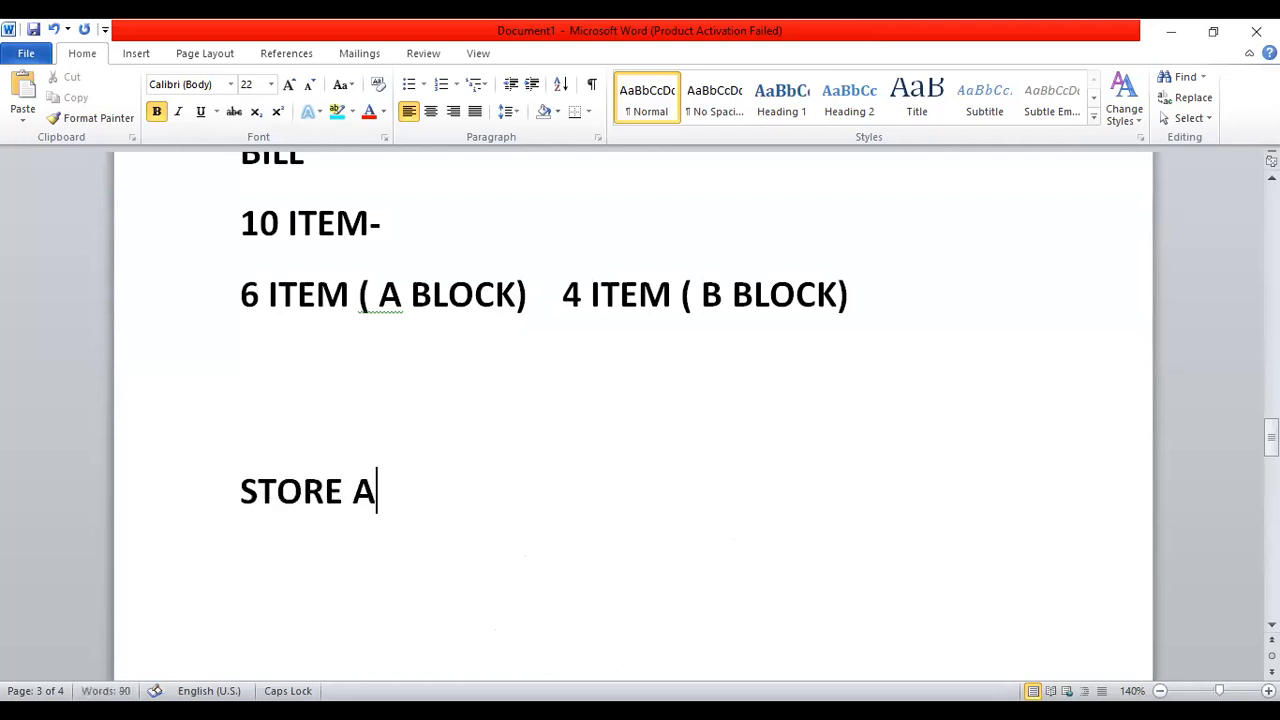
pyautogui.write('STORE ')
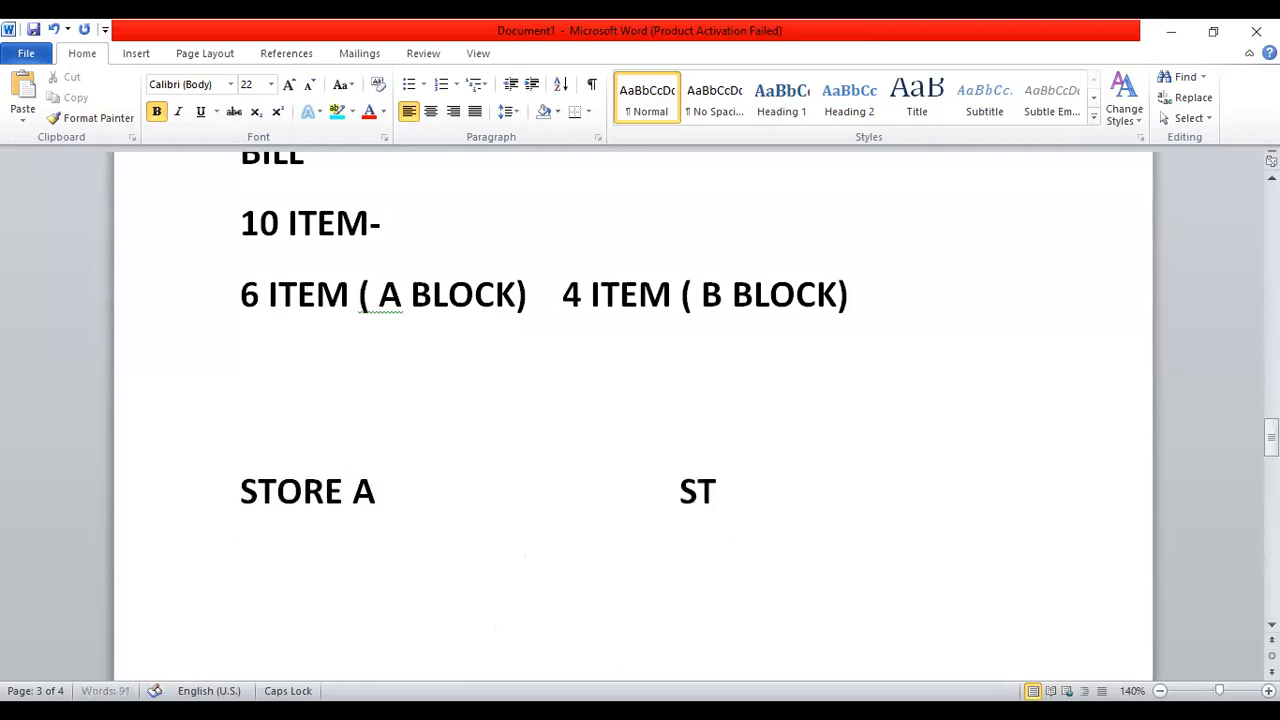
pyautogui.write('B')
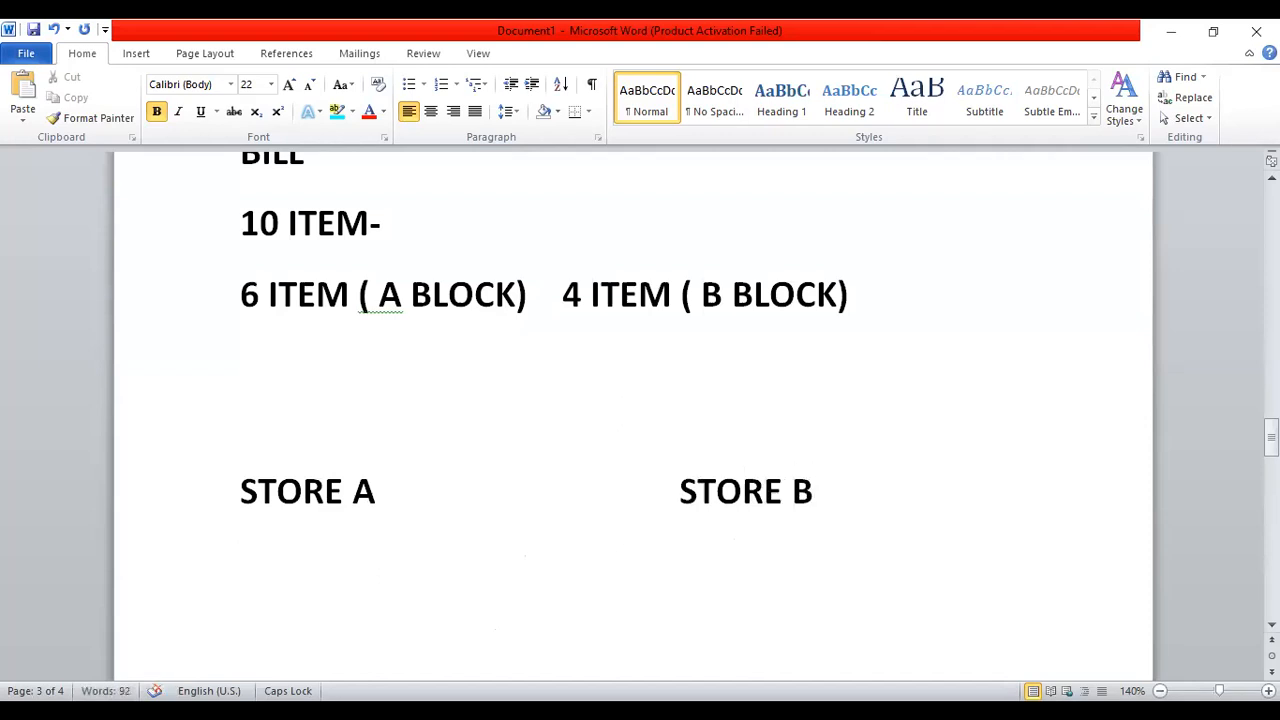
# Draw an arrow about 5.4 cm long from STORE A to STORE B
pyautogui.click(383, 500)
pyautogui.click(135, 55)
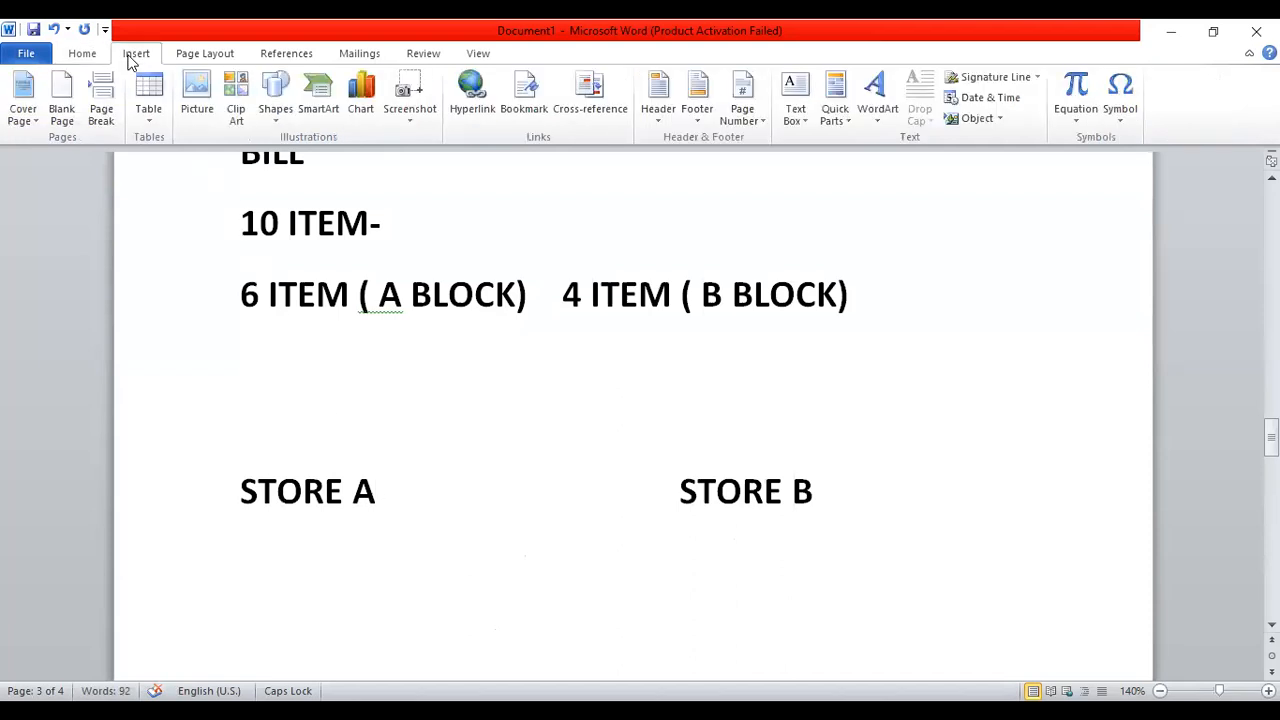
pyautogui.click(272, 122)
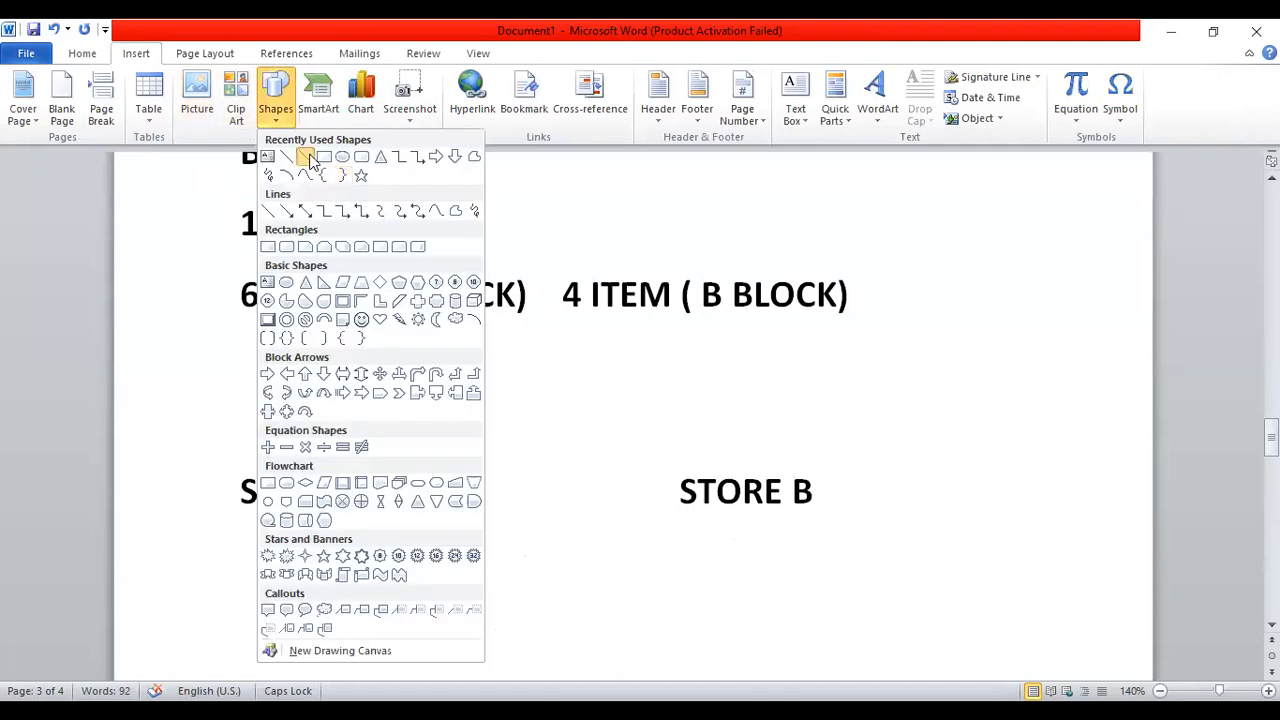
pyautogui.click(305, 157)
pyautogui.moveTo(402, 495); pyautogui.dragTo(666, 492)
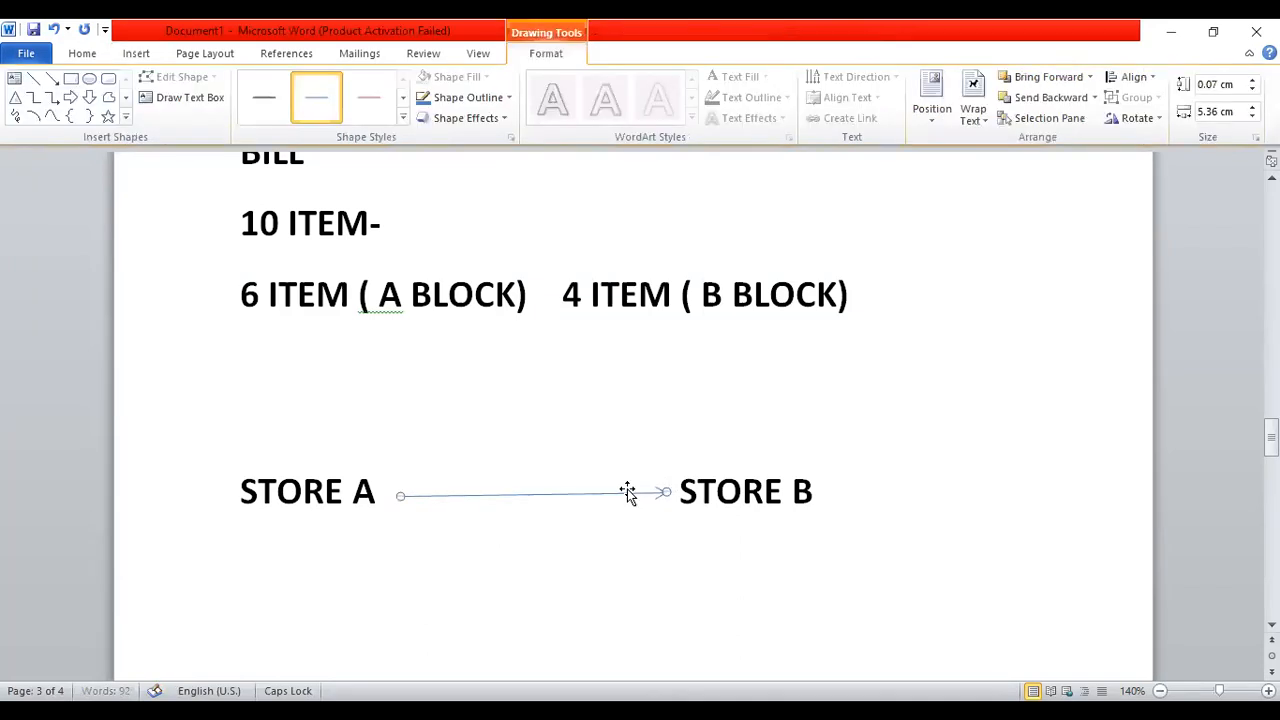
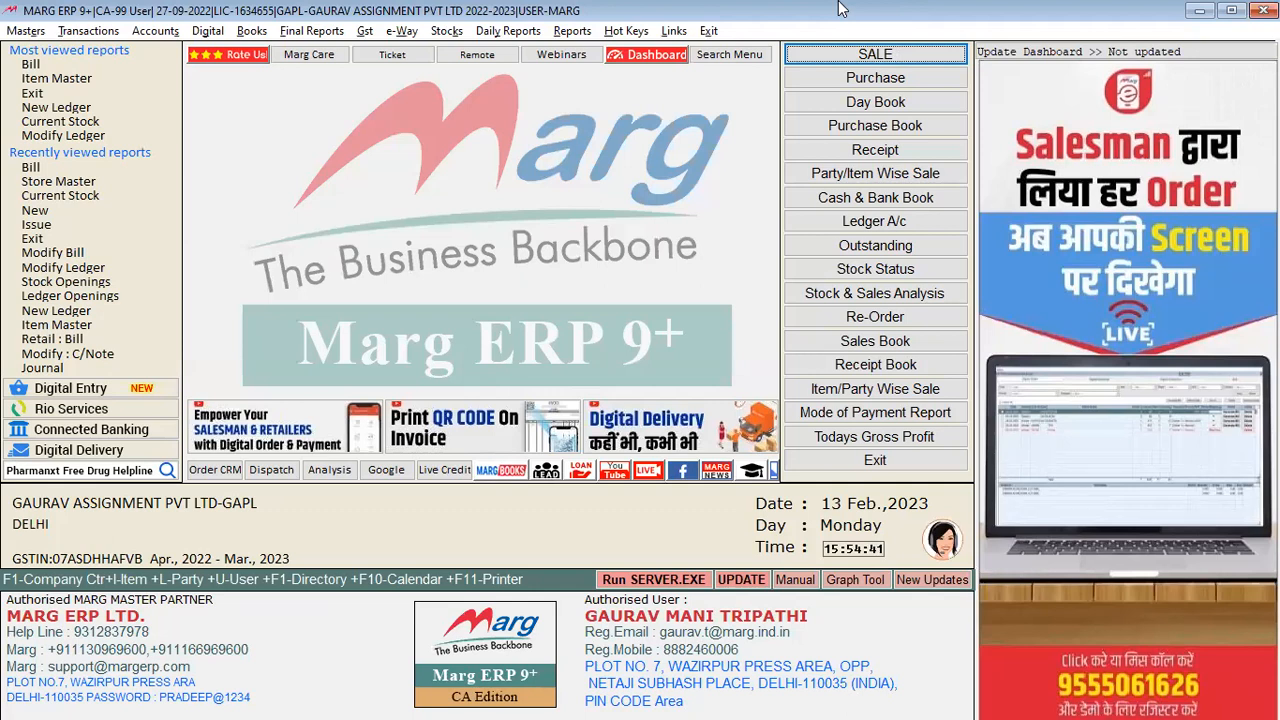
# Switch to Marg ERP and start a new stock issue entry
pyautogui.hotkey('alt', 't')
pyautogui.press('Down')
pyautogui.press('Down')
pyautogui.press('Down')
pyautogui.press('Down')
pyautogui.press('Down')
pyautogui.press('Down')
pyautogui.press('Down')
pyautogui.press('Down')
pyautogui.press('Down')
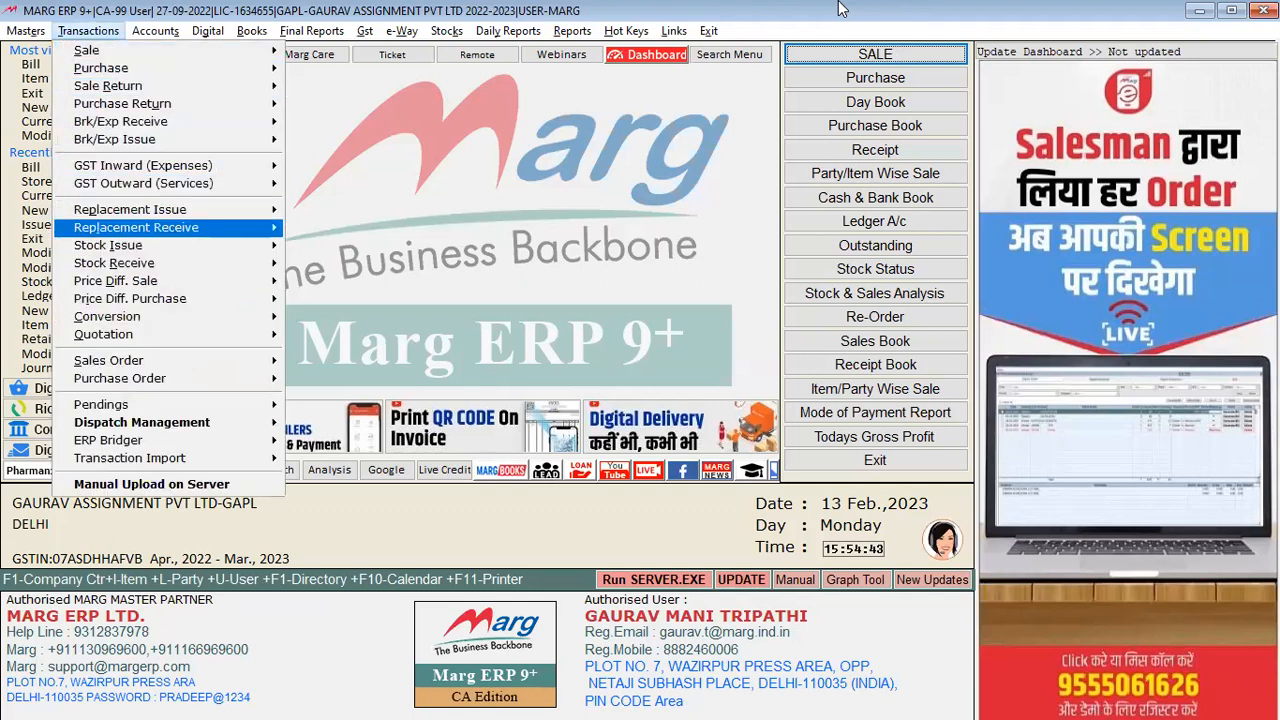
pyautogui.press('Down')
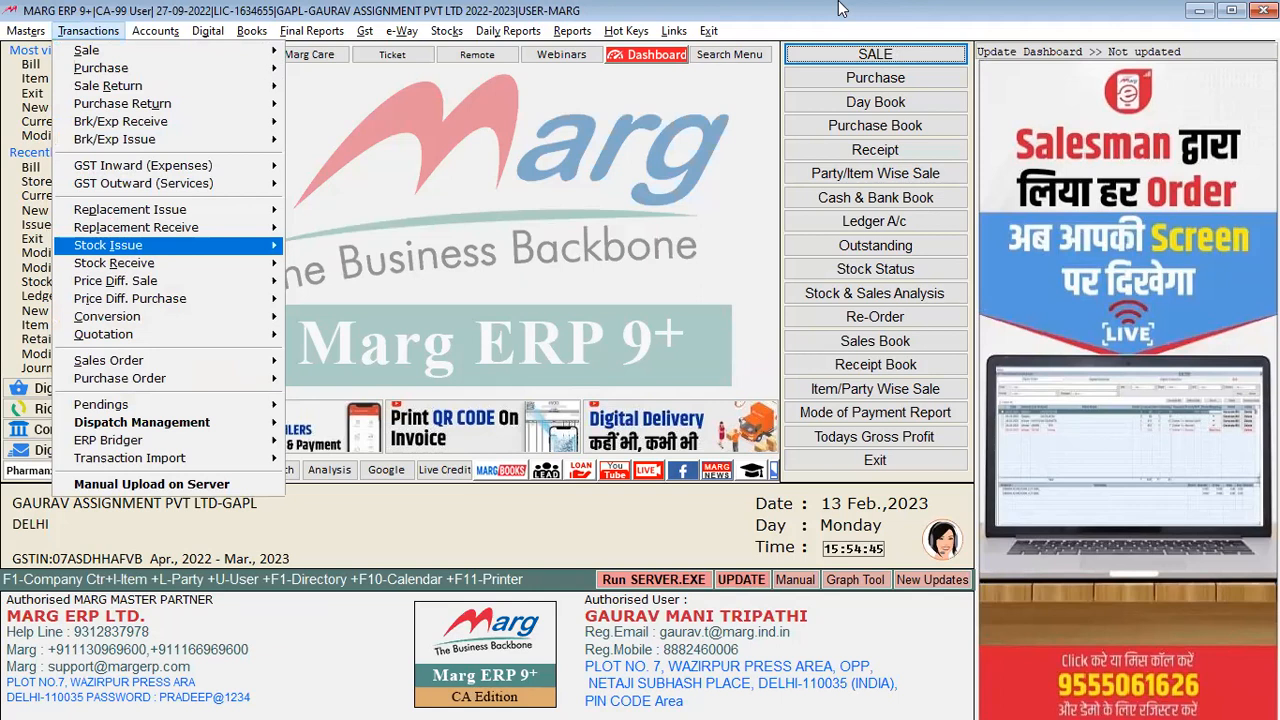
pyautogui.press('Right')
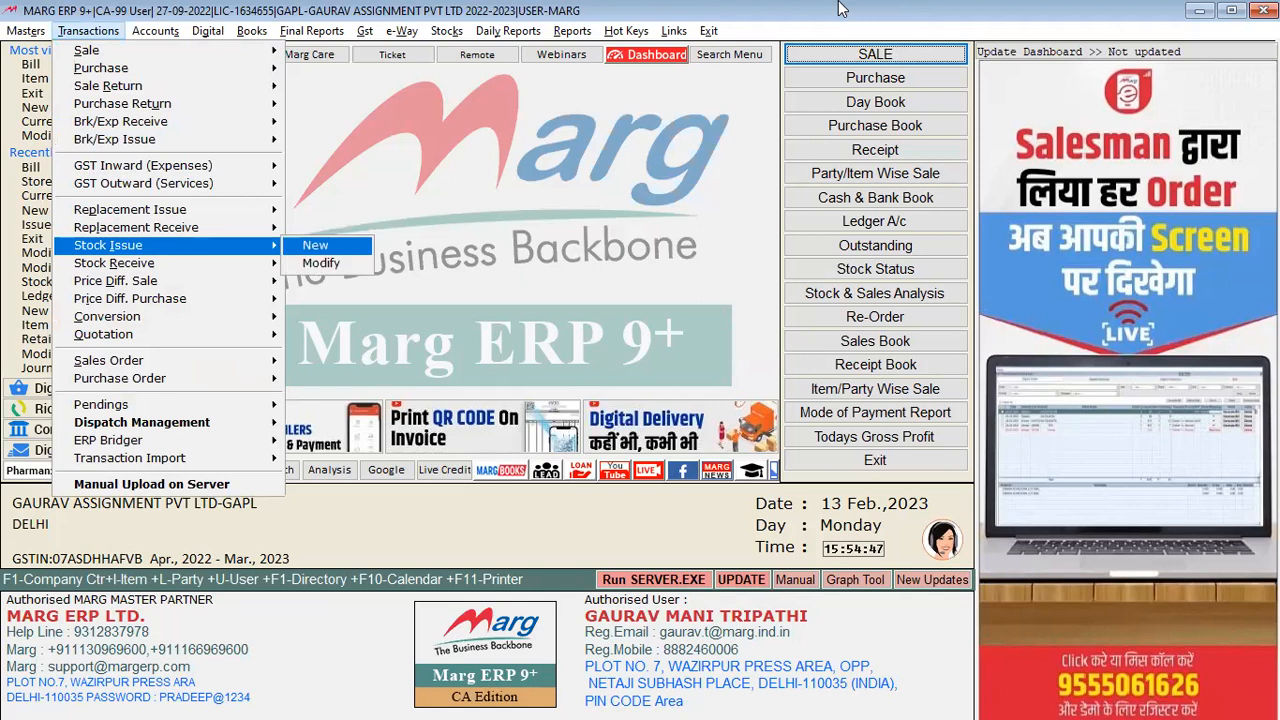
pyautogui.press('Return')
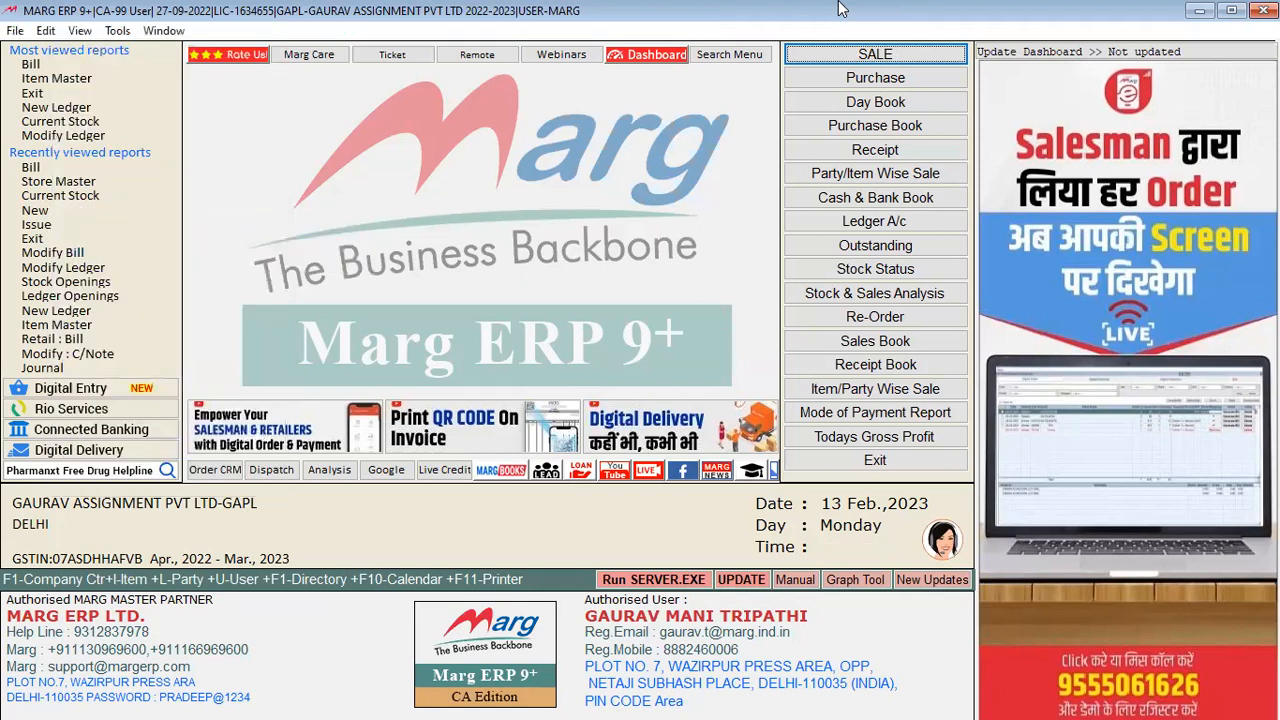
# Choose the STORE T/F ledger for the stock issue and leave the party details blank
pyautogui.press('Down')
pyautogui.press('Down')
pyautogui.press('Down')
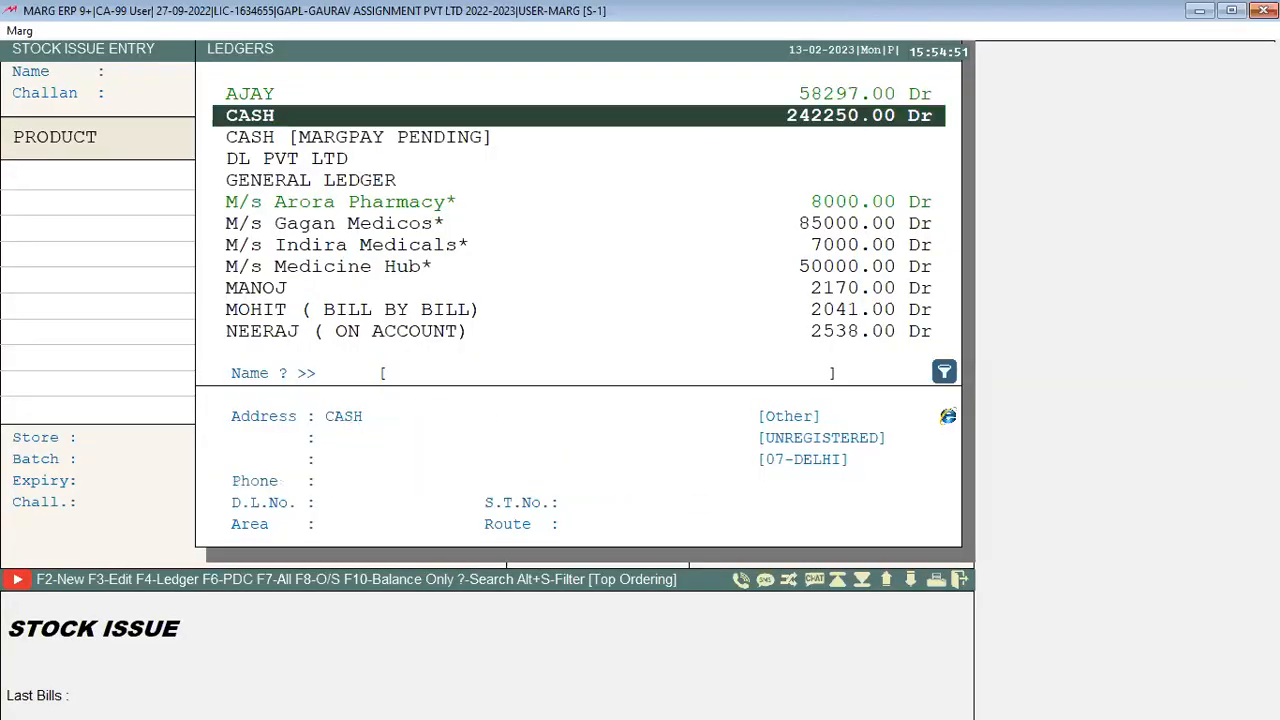
pyautogui.press('Down')
pyautogui.press('Down')
pyautogui.press('Down')
pyautogui.press('Down')
pyautogui.press('Down')
pyautogui.press('Down')
pyautogui.press('Down')
pyautogui.press('Down')
pyautogui.press('Down')
pyautogui.press('Down')
pyautogui.press('Down')
pyautogui.press('Down')
pyautogui.press('Down')
pyautogui.press('Down')
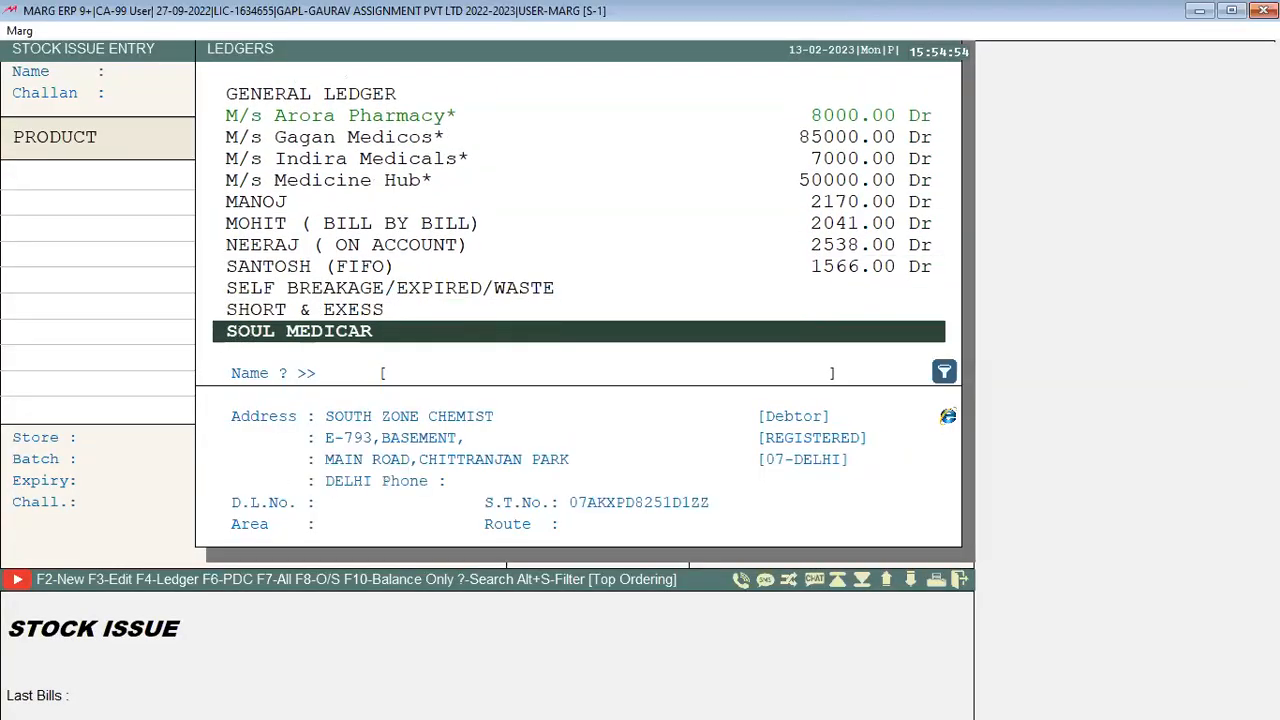
pyautogui.press('Up')
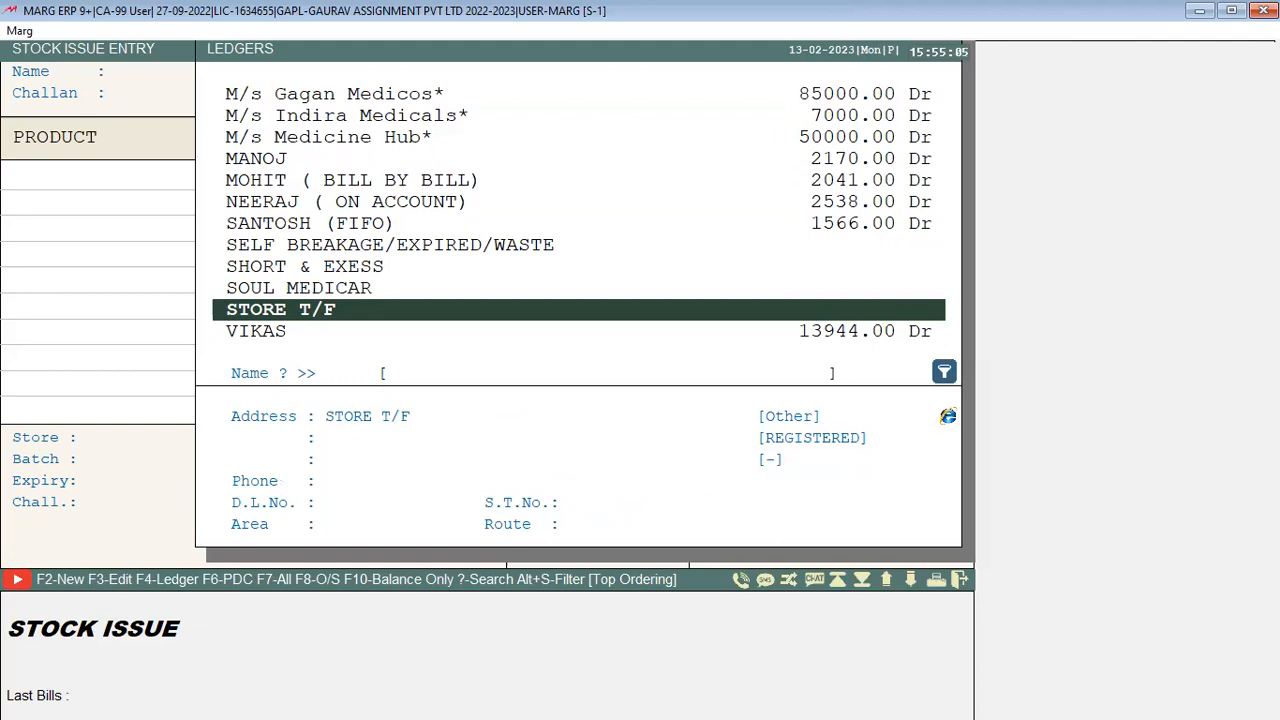
pyautogui.press('Up')
pyautogui.press('Up')
pyautogui.press('Up')
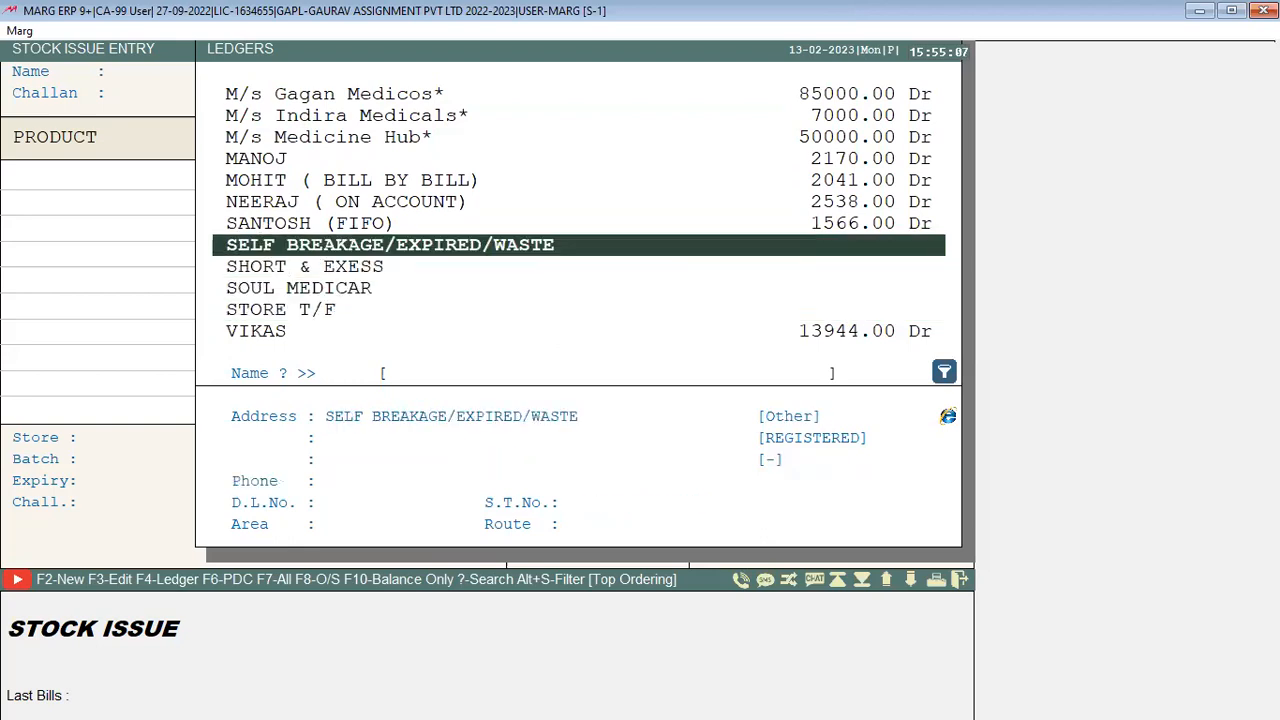
pyautogui.press('Down')
pyautogui.press('Down')
pyautogui.press('Down')
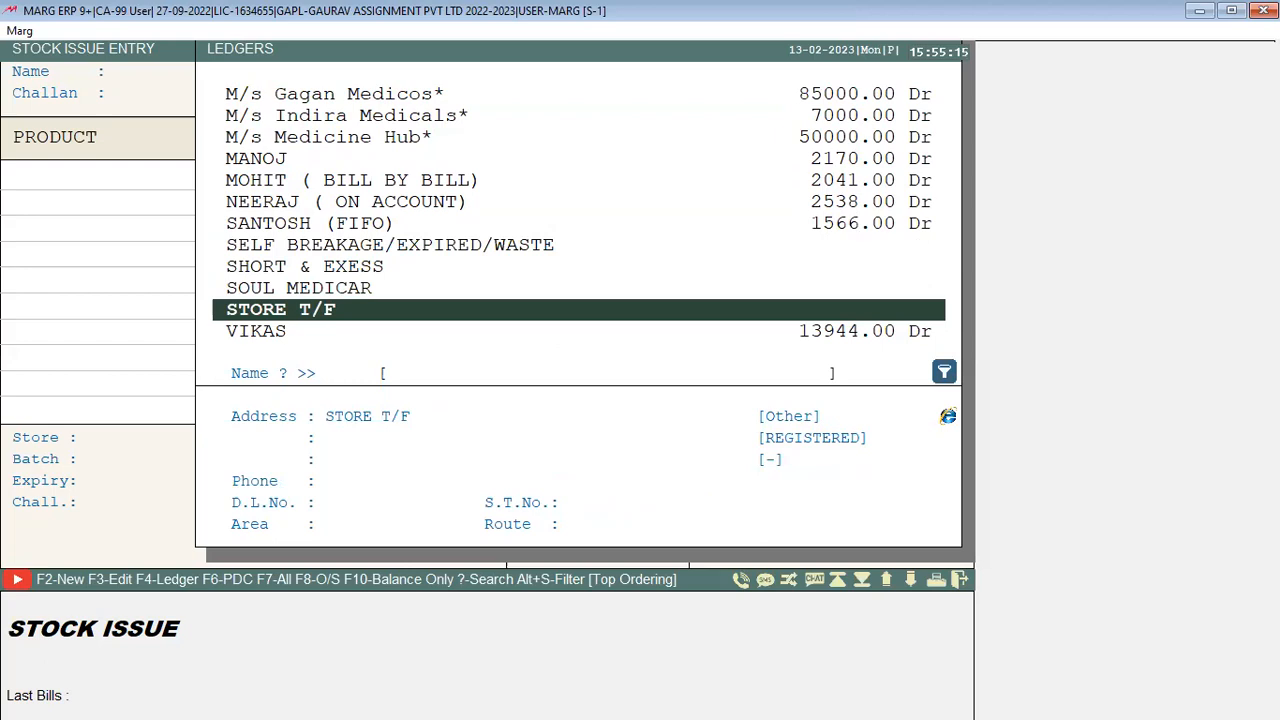
pyautogui.press('Return')
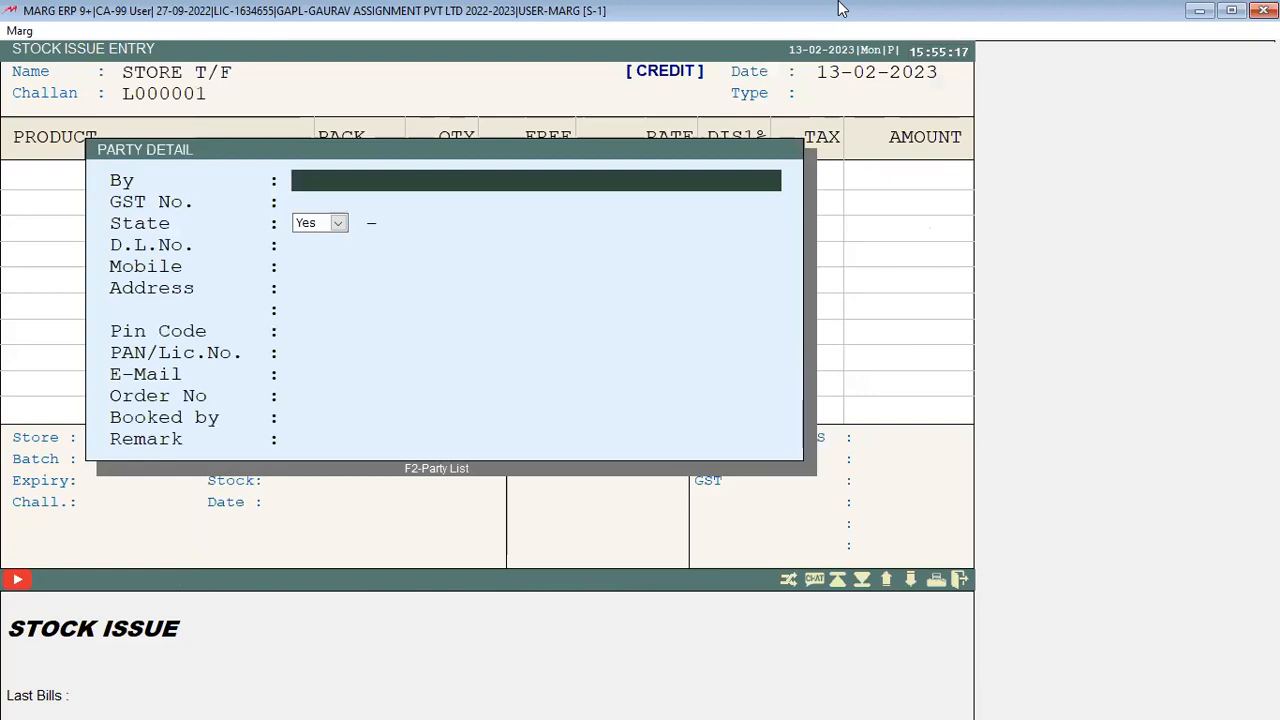
pyautogui.press('Escape')
pyautogui.press('Return')
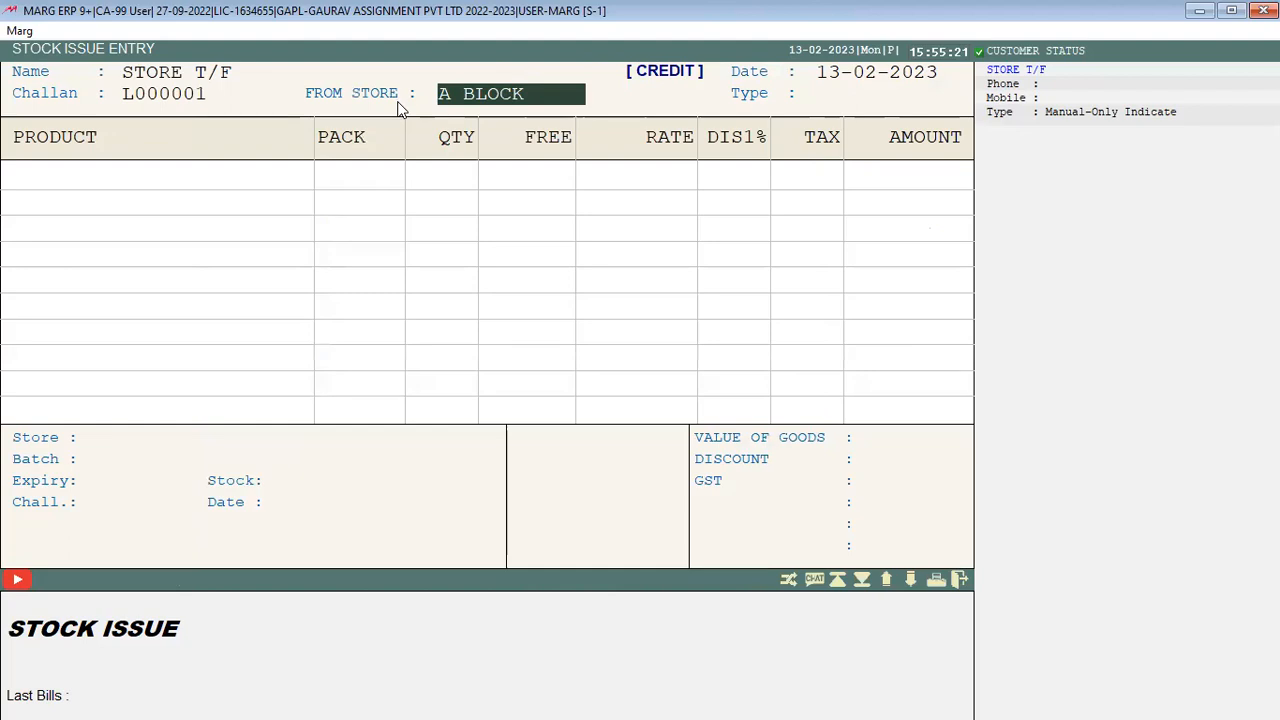
# Set the stock issue to transfer from A BLOCK to B BLOCK
pyautogui.press('Return')
pyautogui.press('Down')
pyautogui.press('Down')
pyautogui.press('Up')
pyautogui.press('Up')
pyautogui.press('Return')
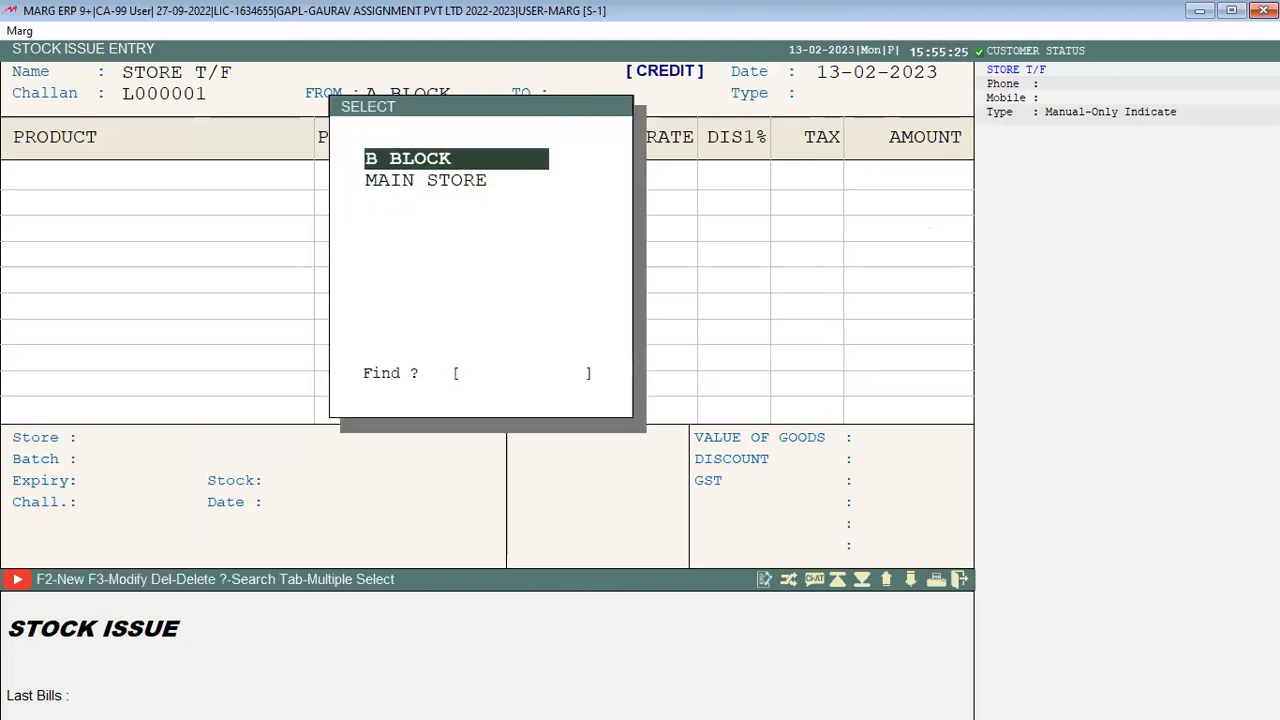
pyautogui.press('Down')
pyautogui.press('Up')
pyautogui.press('Return')
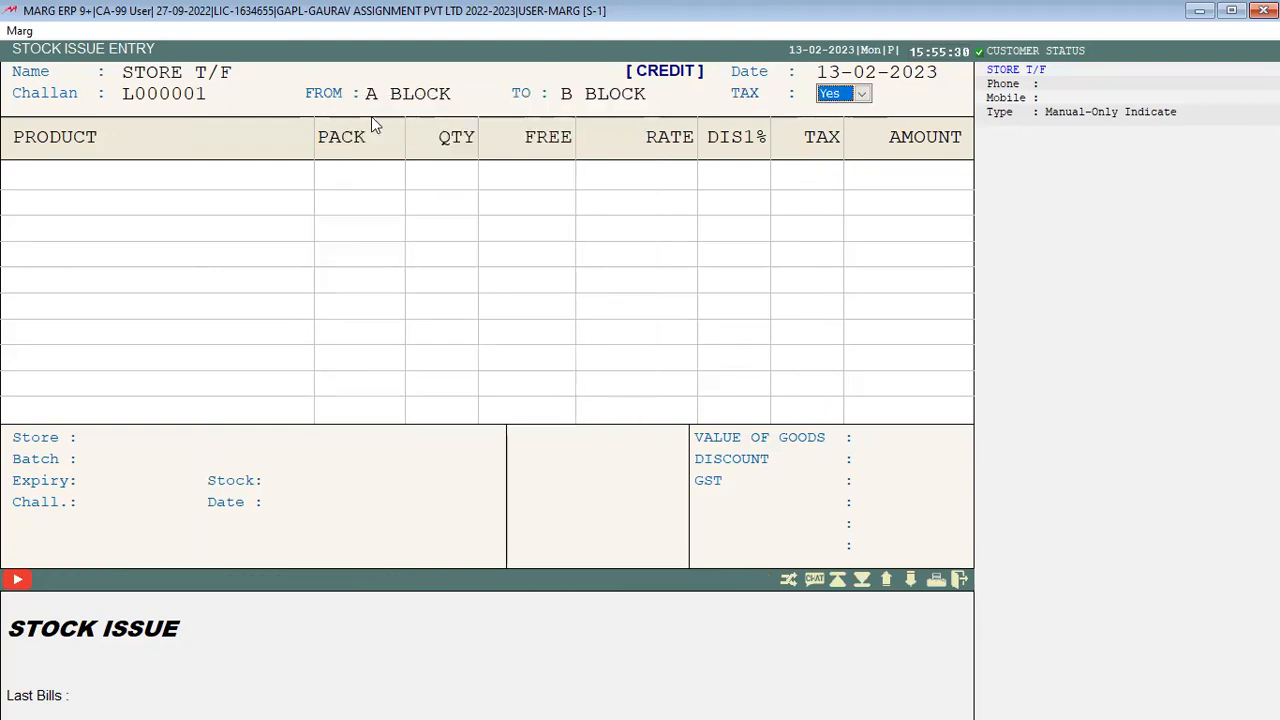
# Keep tax set to Yes and choose the Manual basis for issuing the items
pyautogui.click(868, 94)
pyautogui.press('Down')
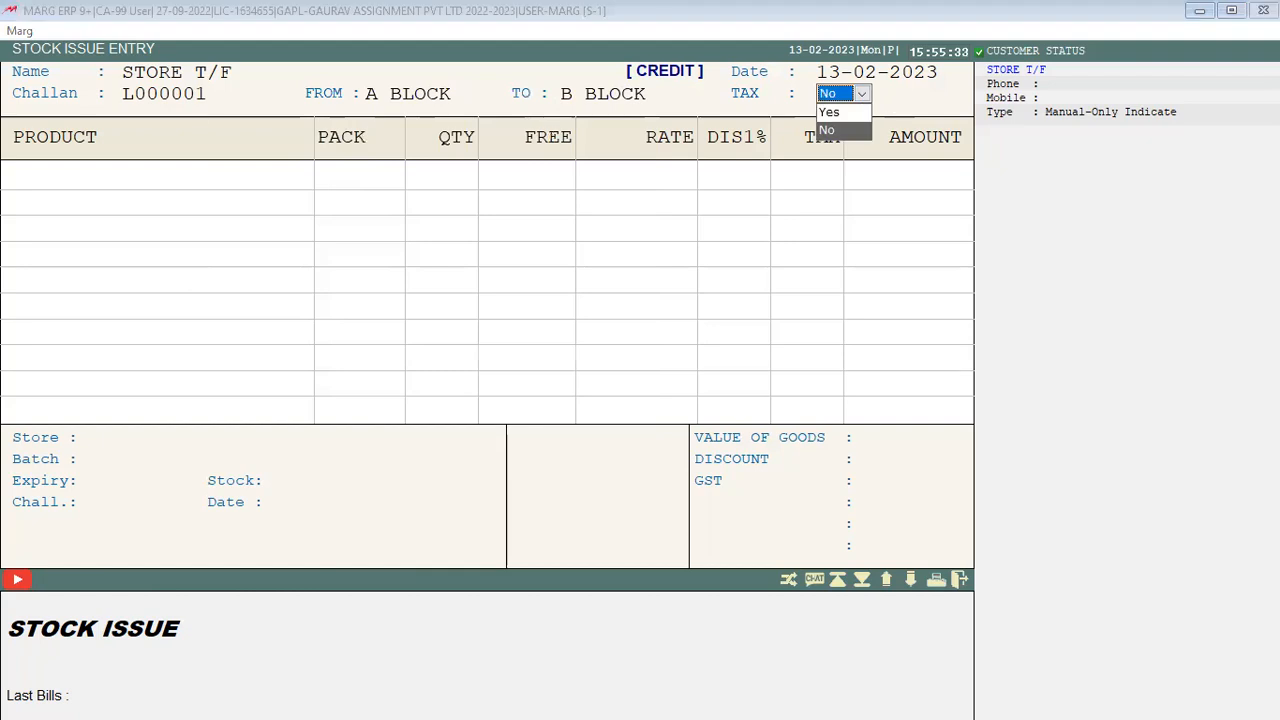
pyautogui.press('Up')
pyautogui.press('Return')
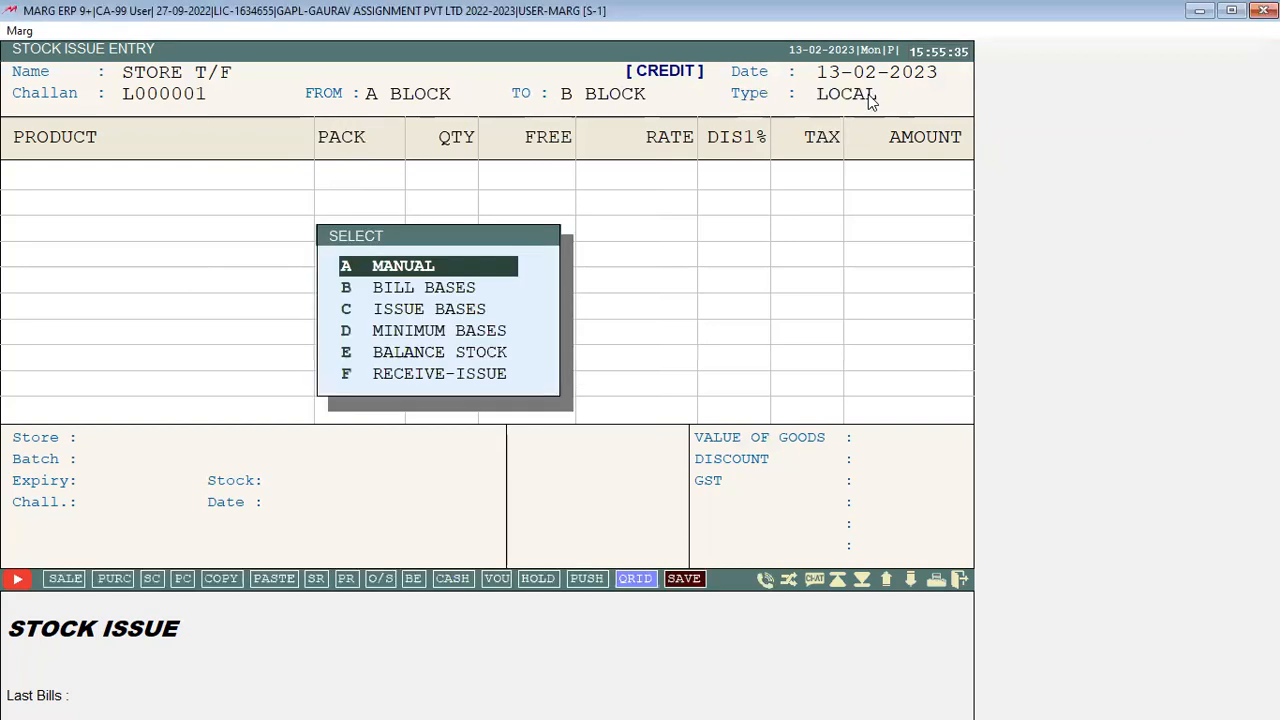
pyautogui.press('Down')
pyautogui.press('Up')
pyautogui.press('Return')
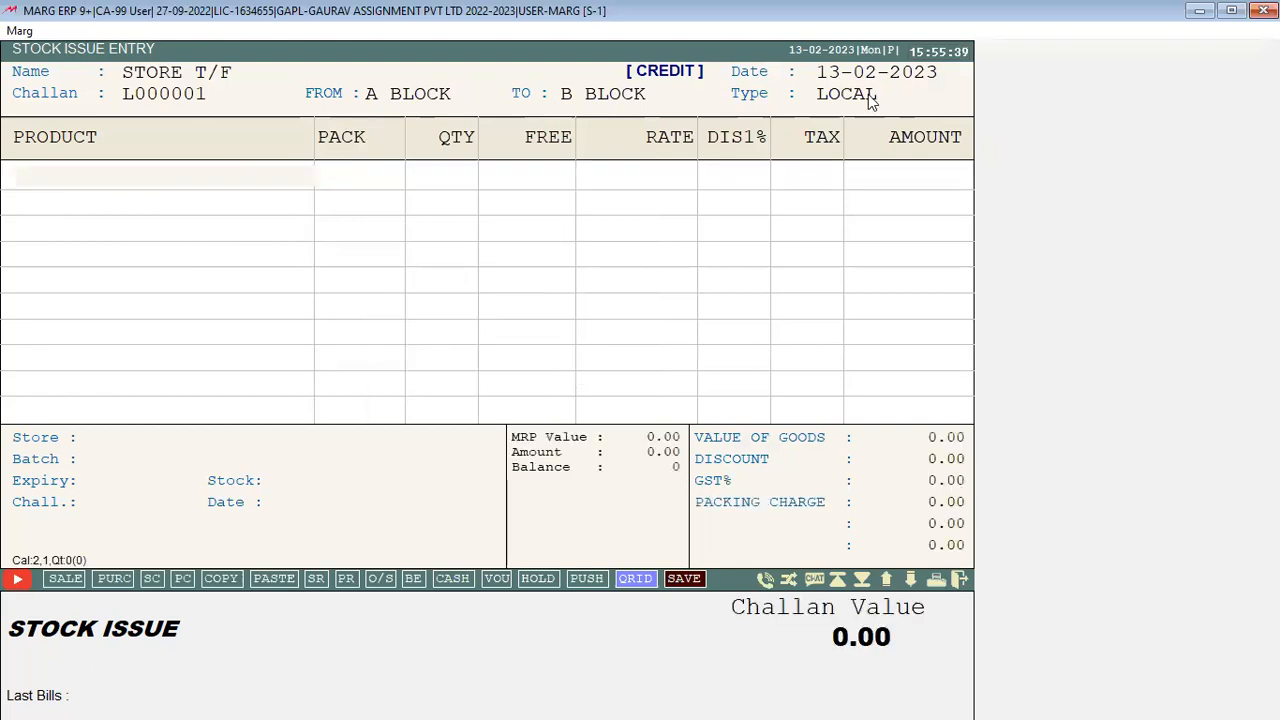
# Add AMLOGARD from batch B0012 with quantity 117 as the first stock issue line
pyautogui.press('Down')
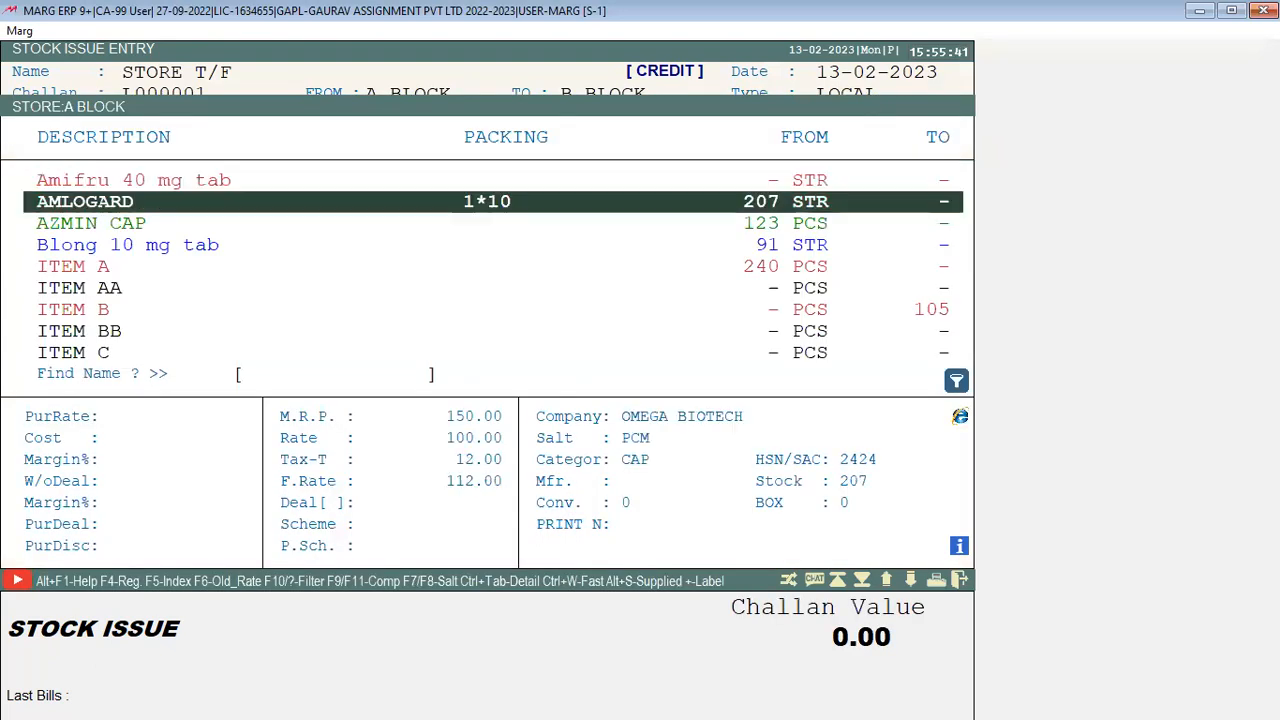
pyautogui.click(90, 180)
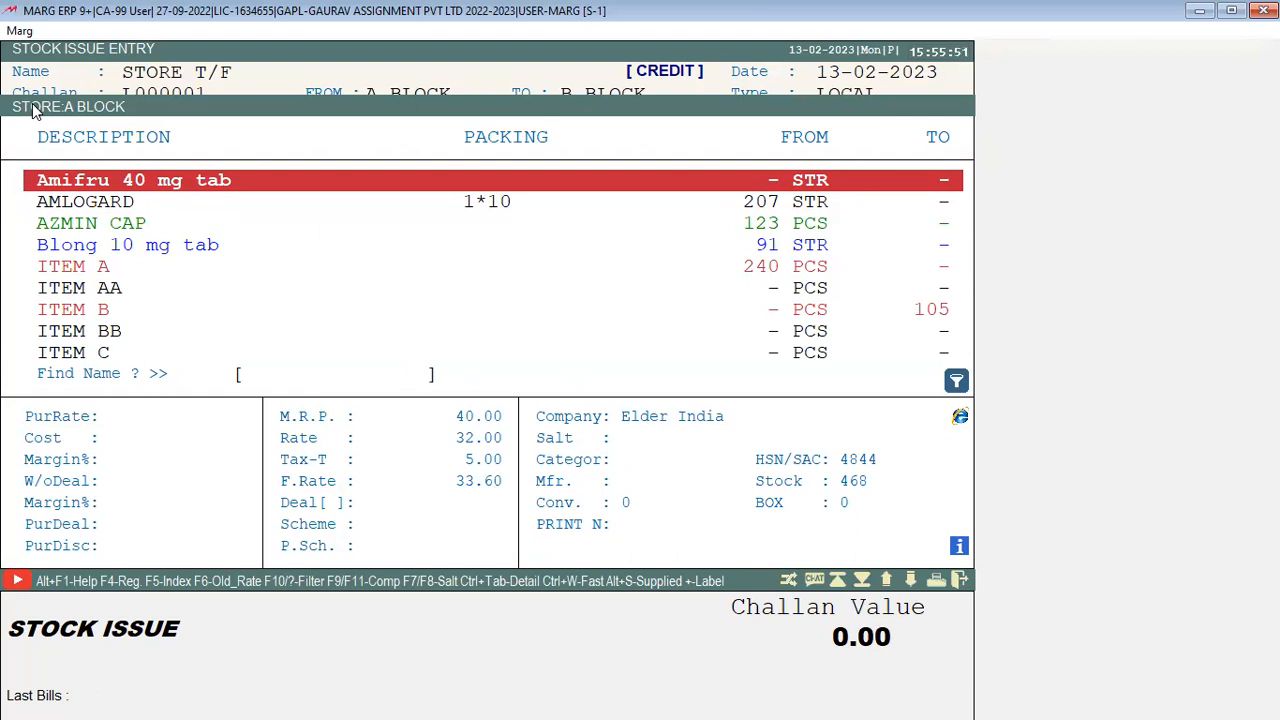
pyautogui.press('Down')
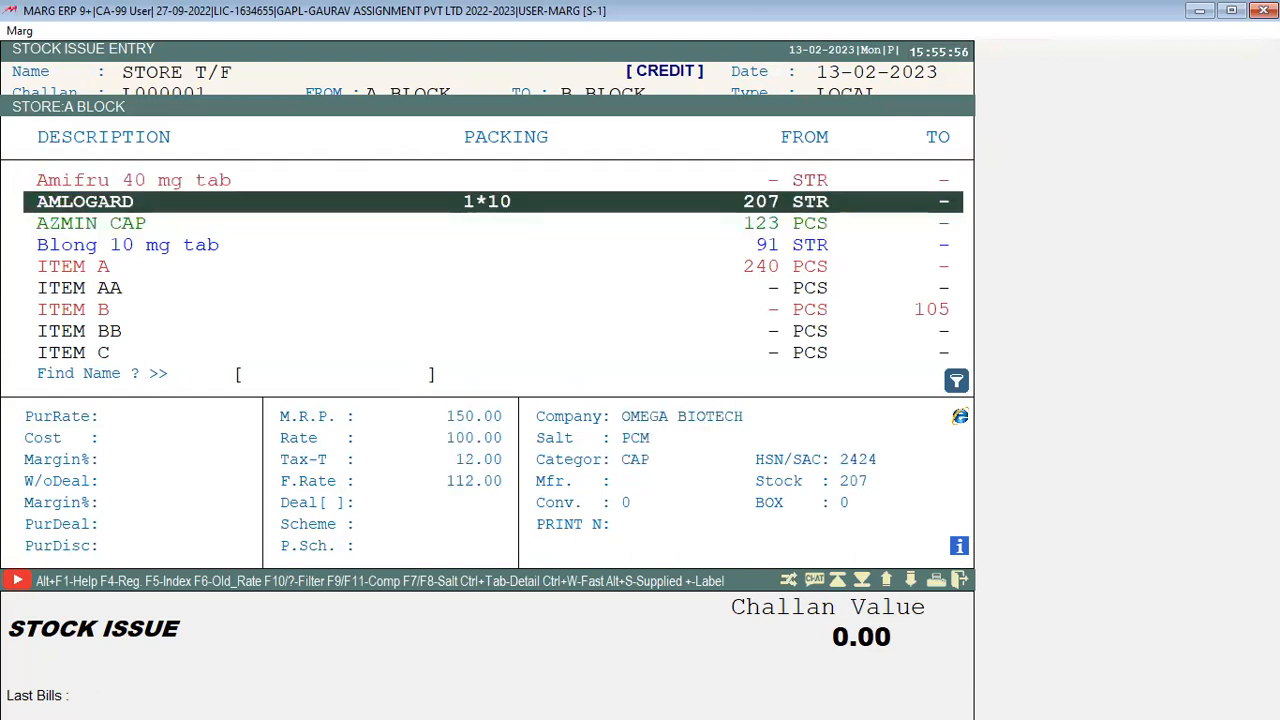
pyautogui.press('Return')
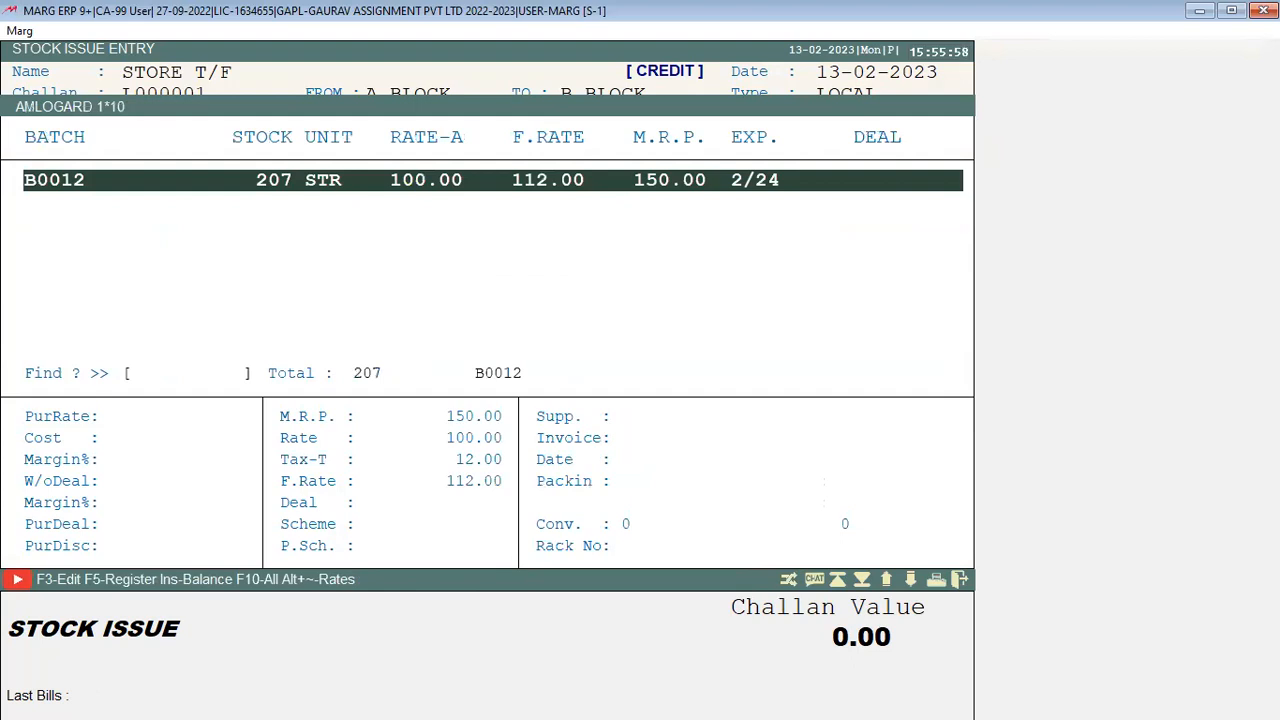
pyautogui.press('Return')
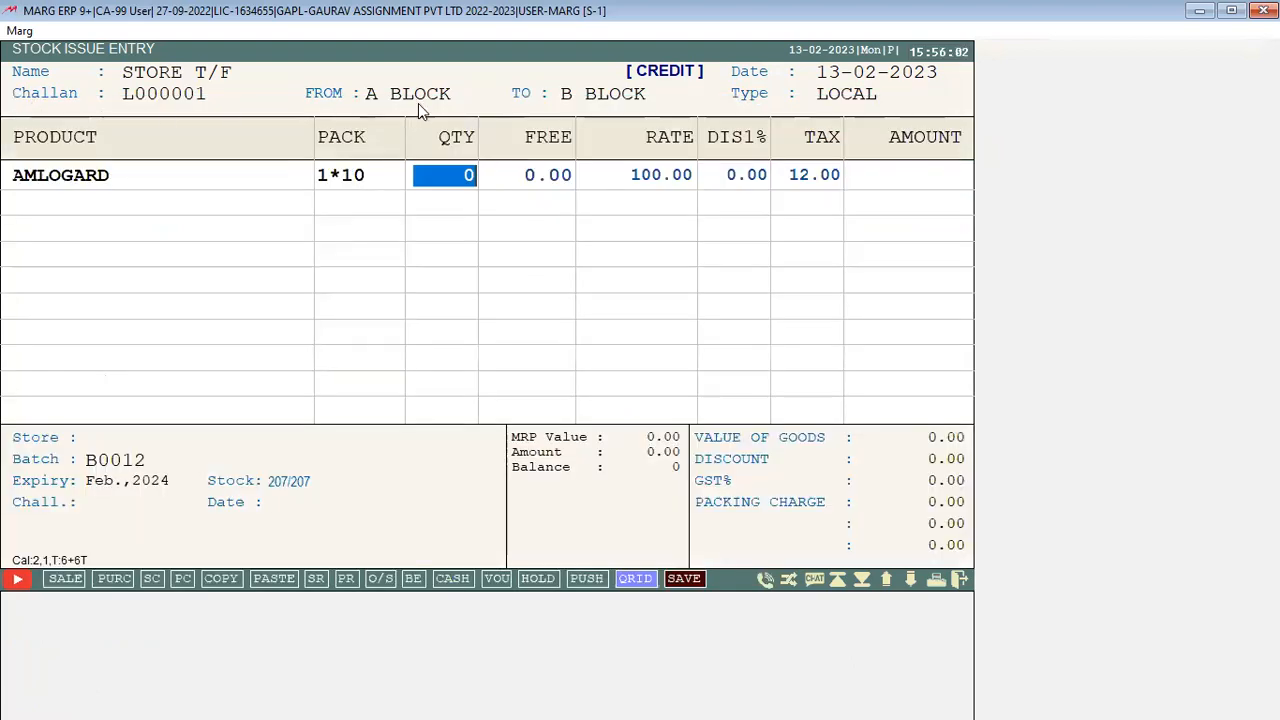
pyautogui.write('117')
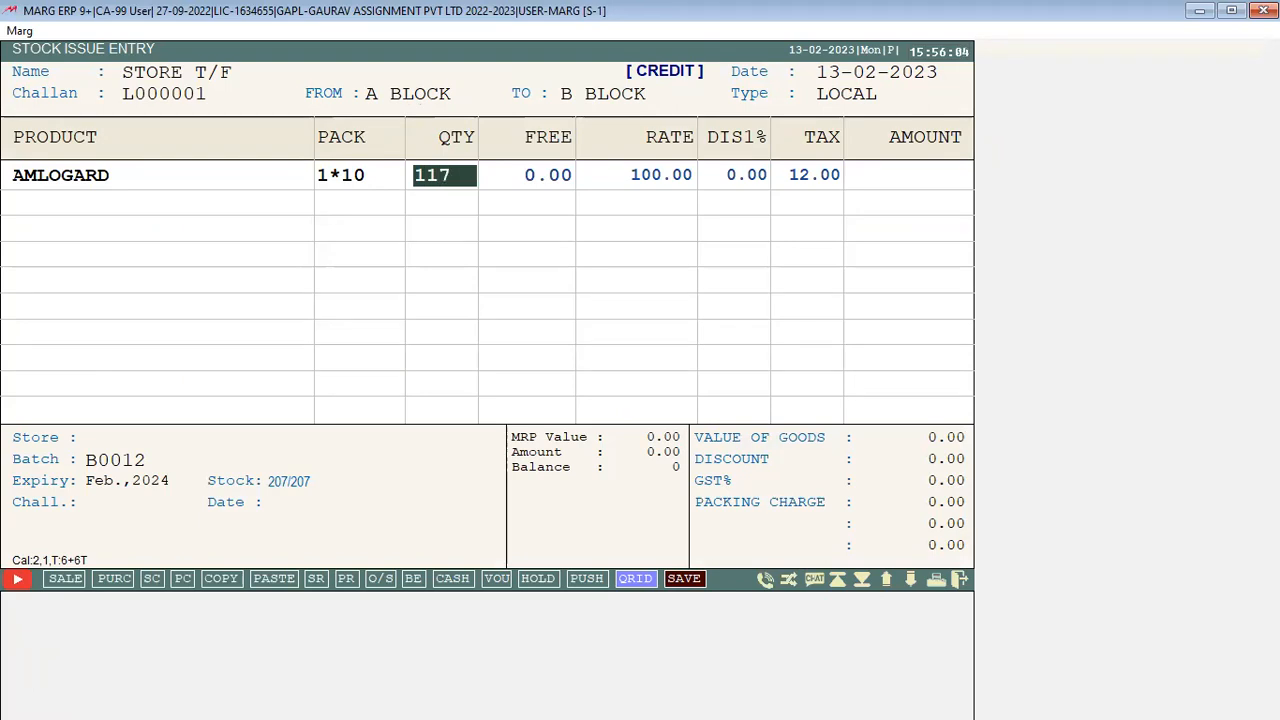
pyautogui.press('Return')
pyautogui.press('Return')
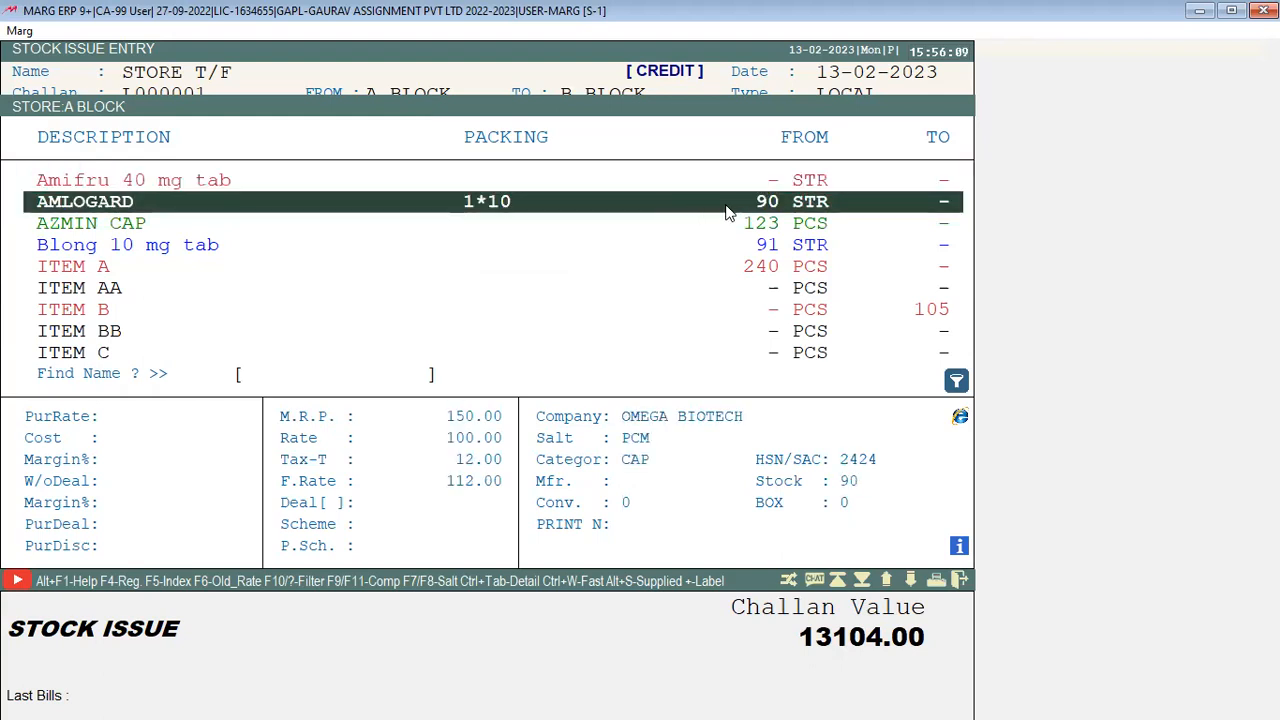
pyautogui.press('Escape')
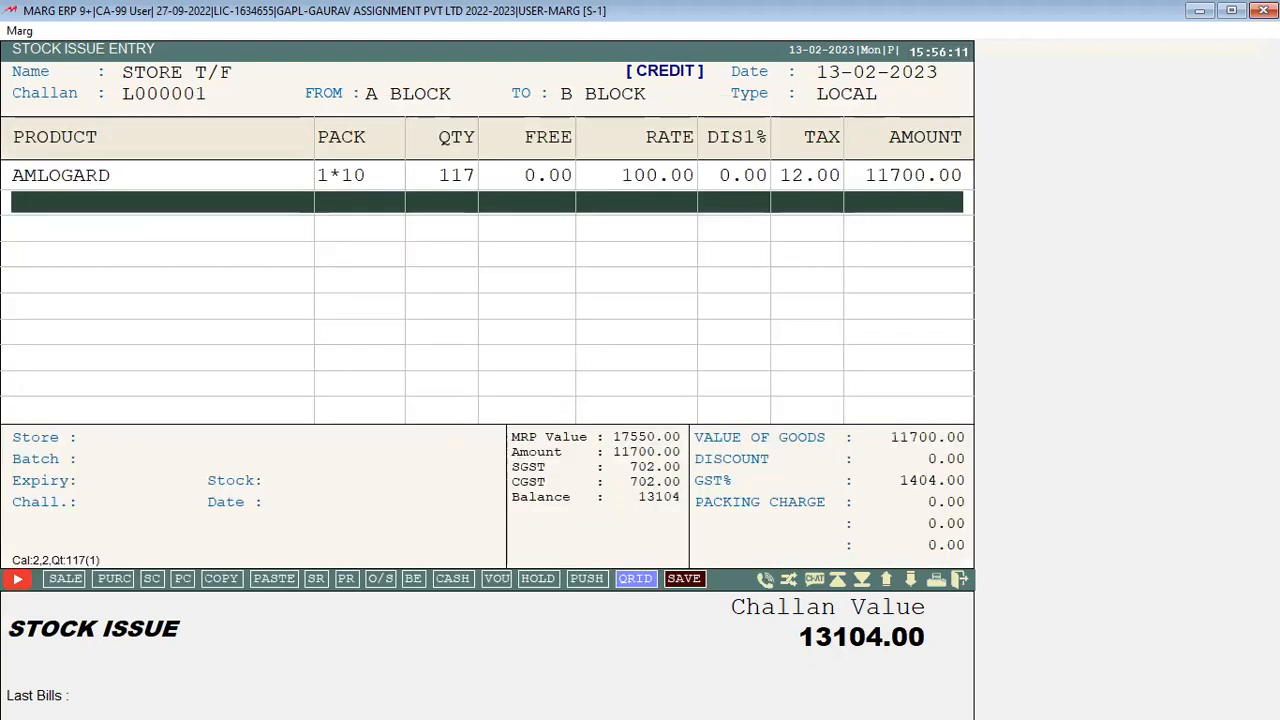
# Add AZMIN CAP from batch AZ089 with quantity 23 as the second stock issue line
pyautogui.press('Return')
pyautogui.press('Down')
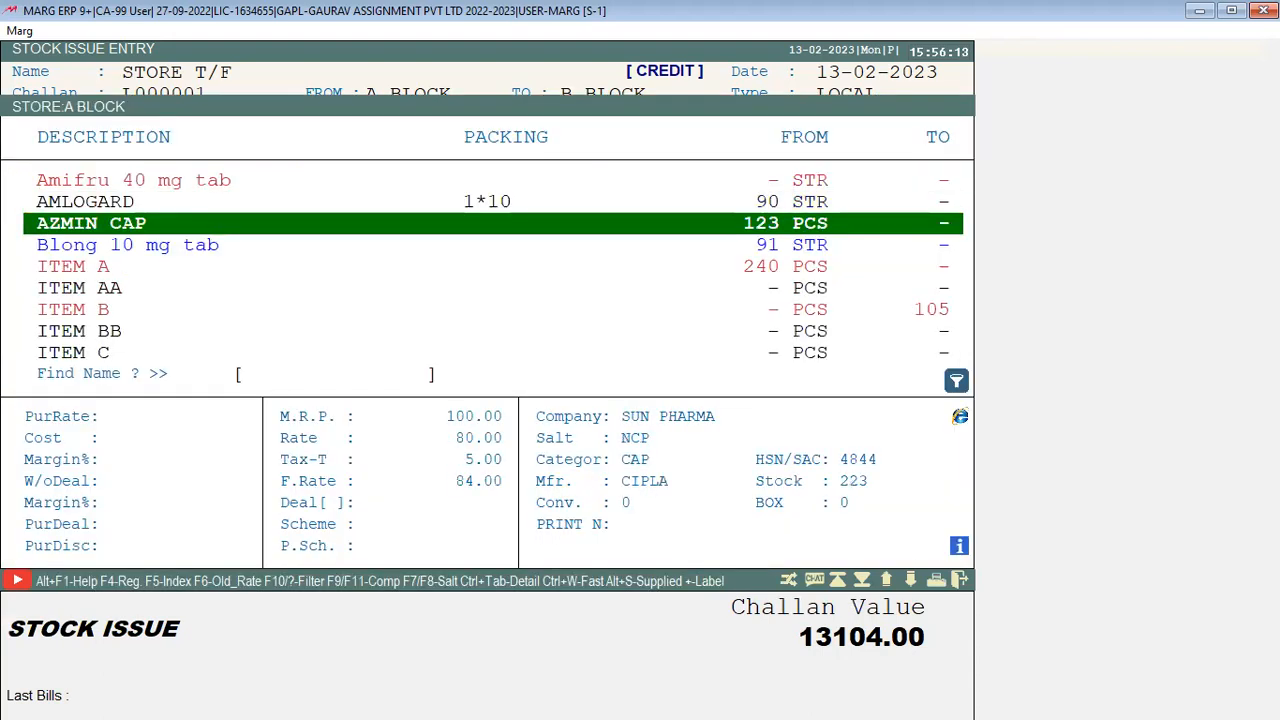
pyautogui.press('Return')
pyautogui.press('Return')
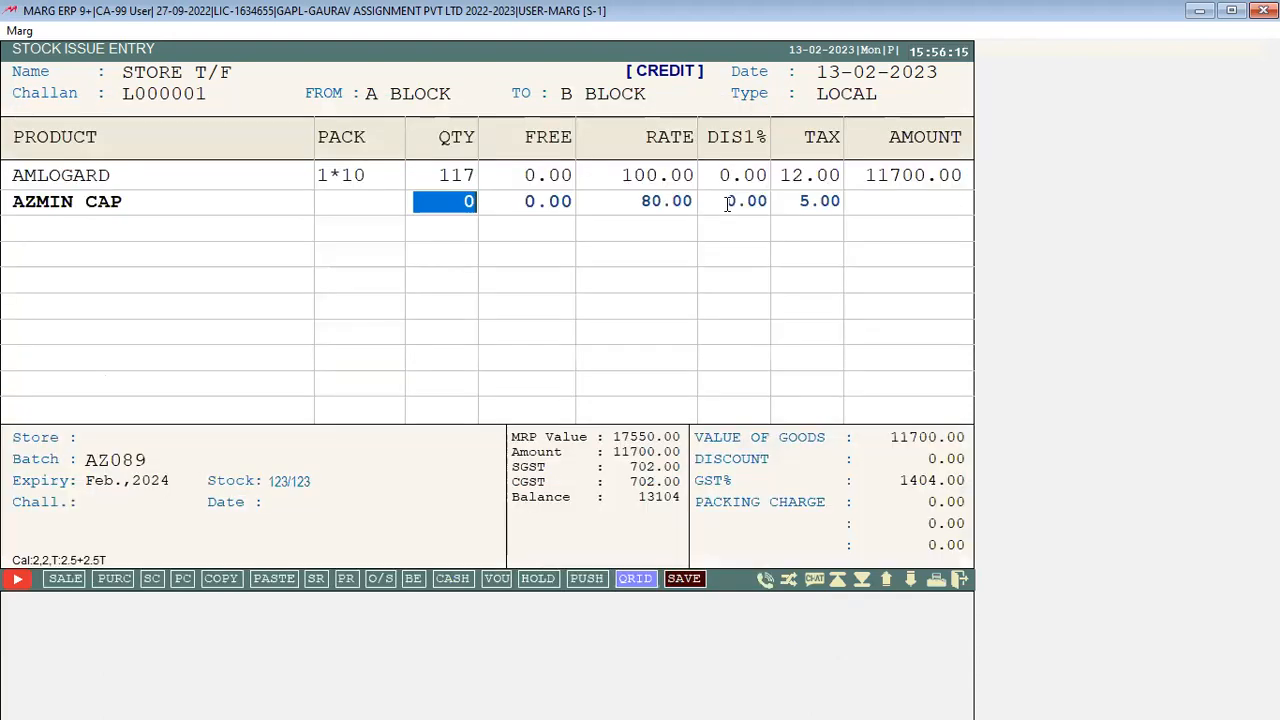
pyautogui.write('23')
pyautogui.press('Return')
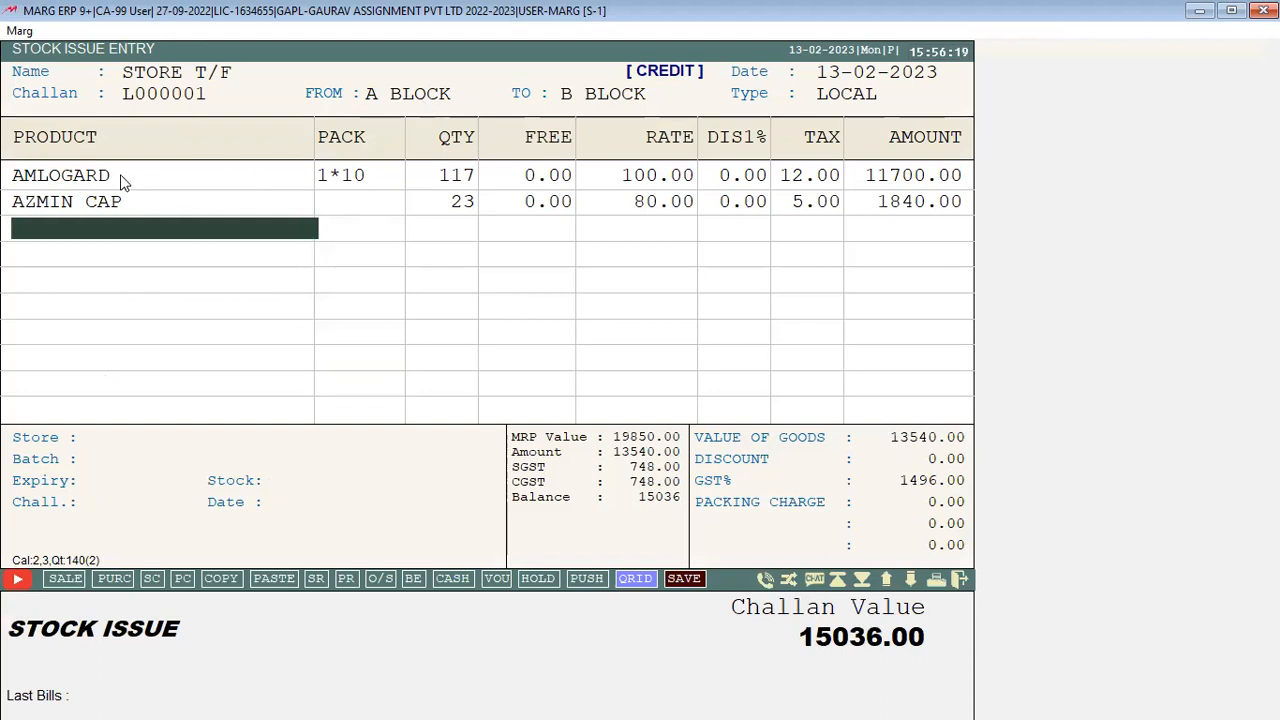
# Save the stock issue from A BLOCK to B BLOCK without extra bill details and leave stock issue entry
pyautogui.press('Escape')
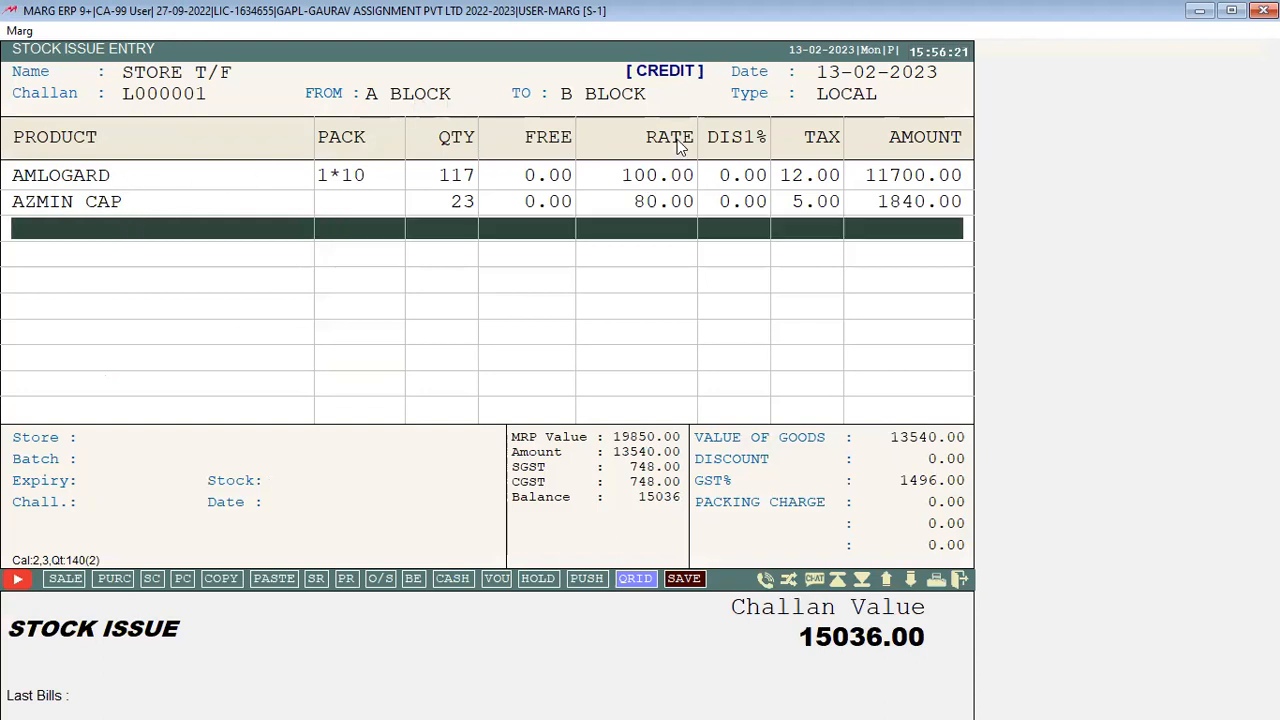
pyautogui.press('Escape')
pyautogui.press('Return')
pyautogui.press('Return')
pyautogui.press('Return')
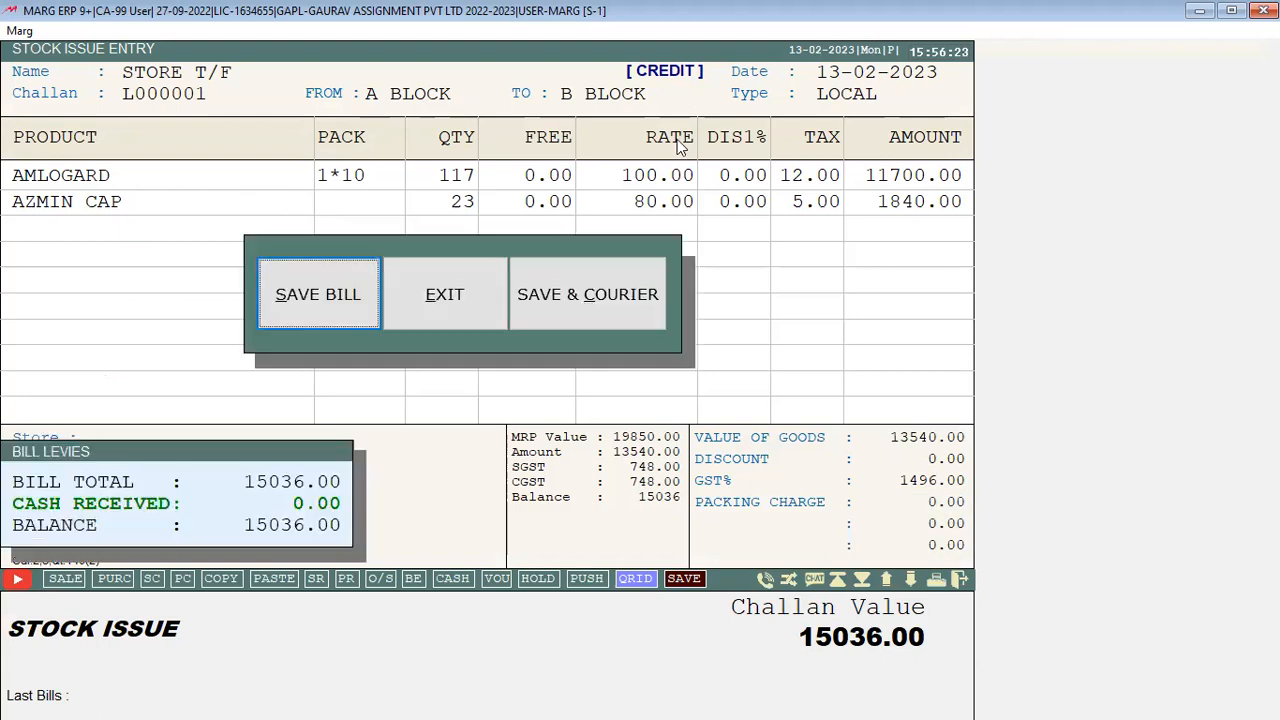
pyautogui.press('Return')
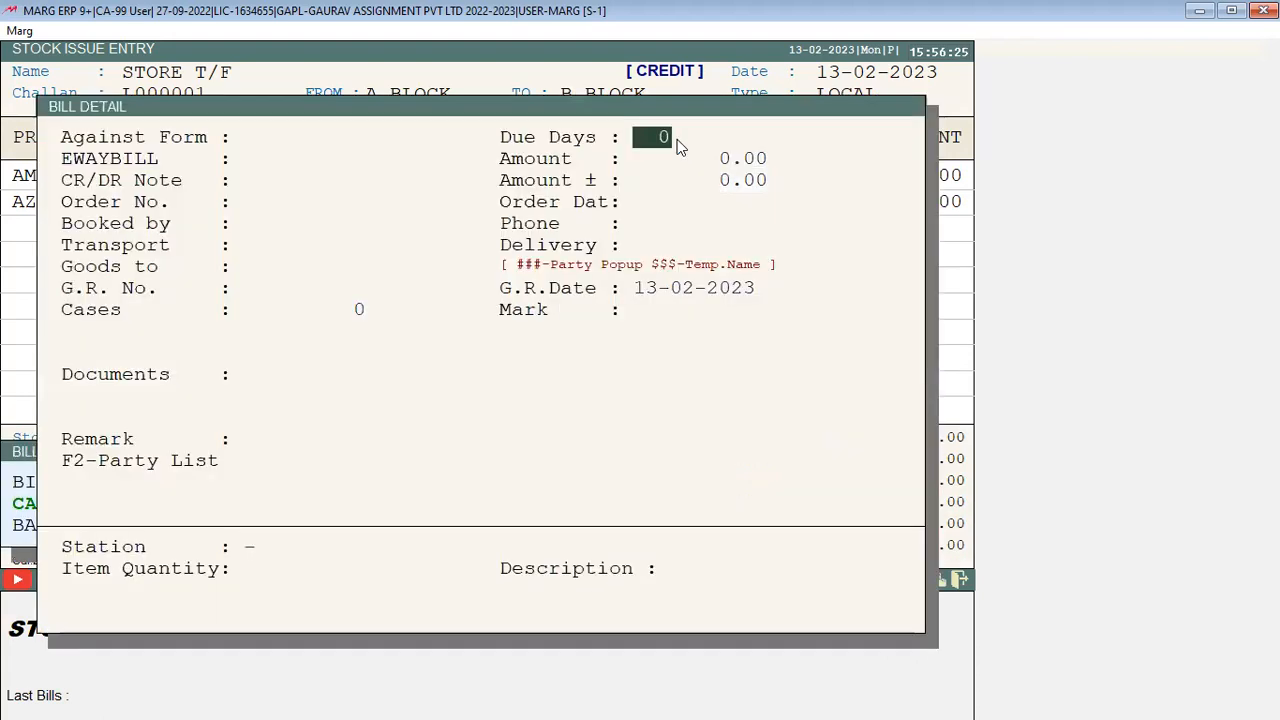
pyautogui.press('Escape')
pyautogui.press('Escape')
pyautogui.press('Escape')
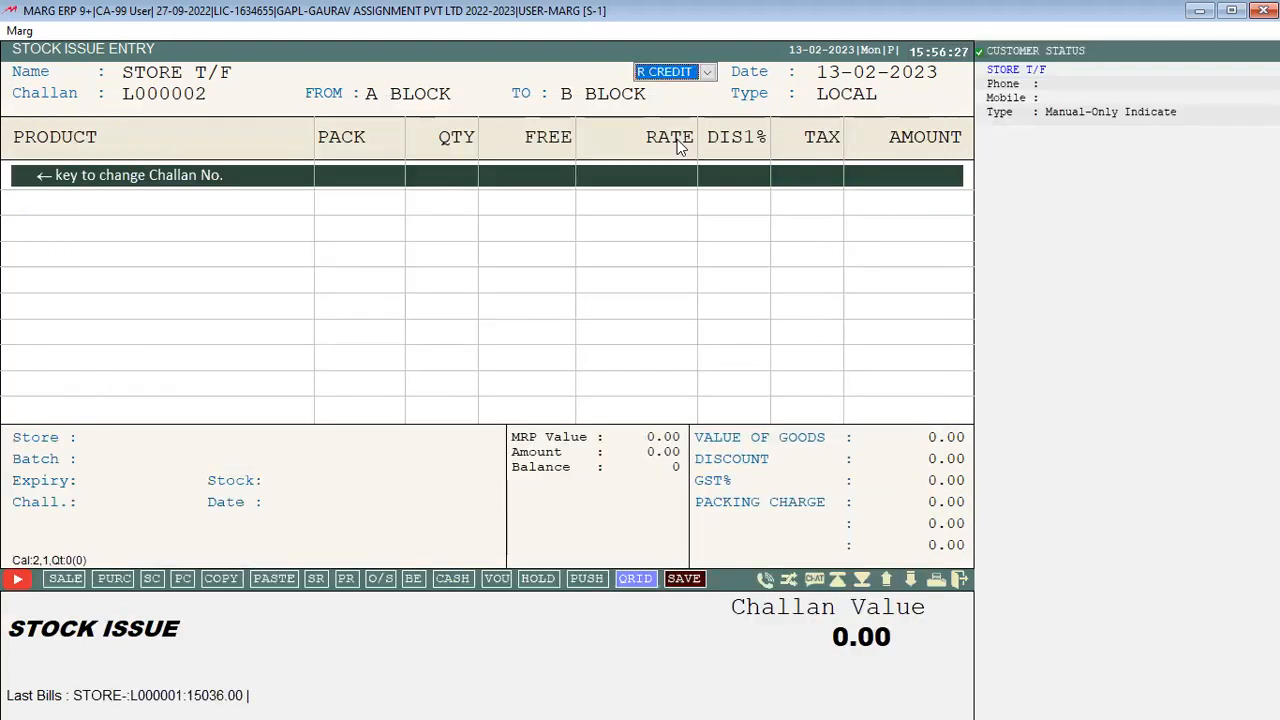
pyautogui.press('Escape')
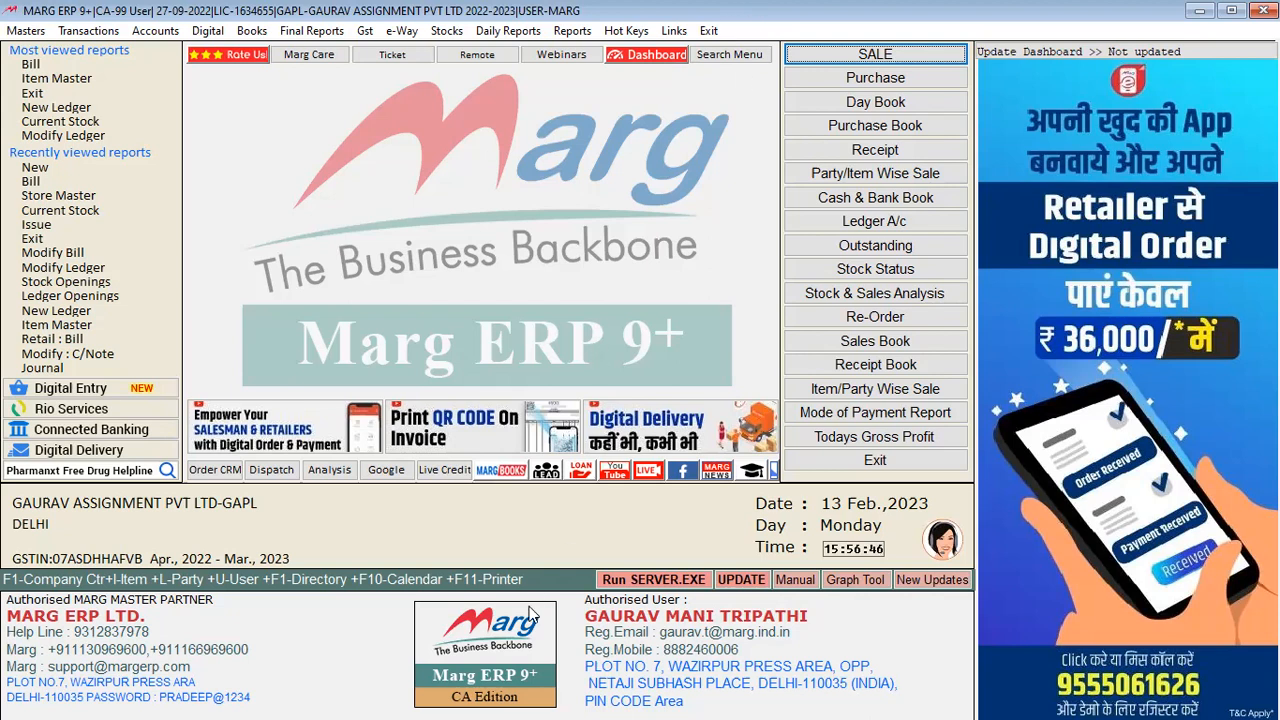
# Switch to the Word document and add the heading "STORE WISE REPORT" below the stock transfer points
pyautogui.hotkey('alt', 'Tab')
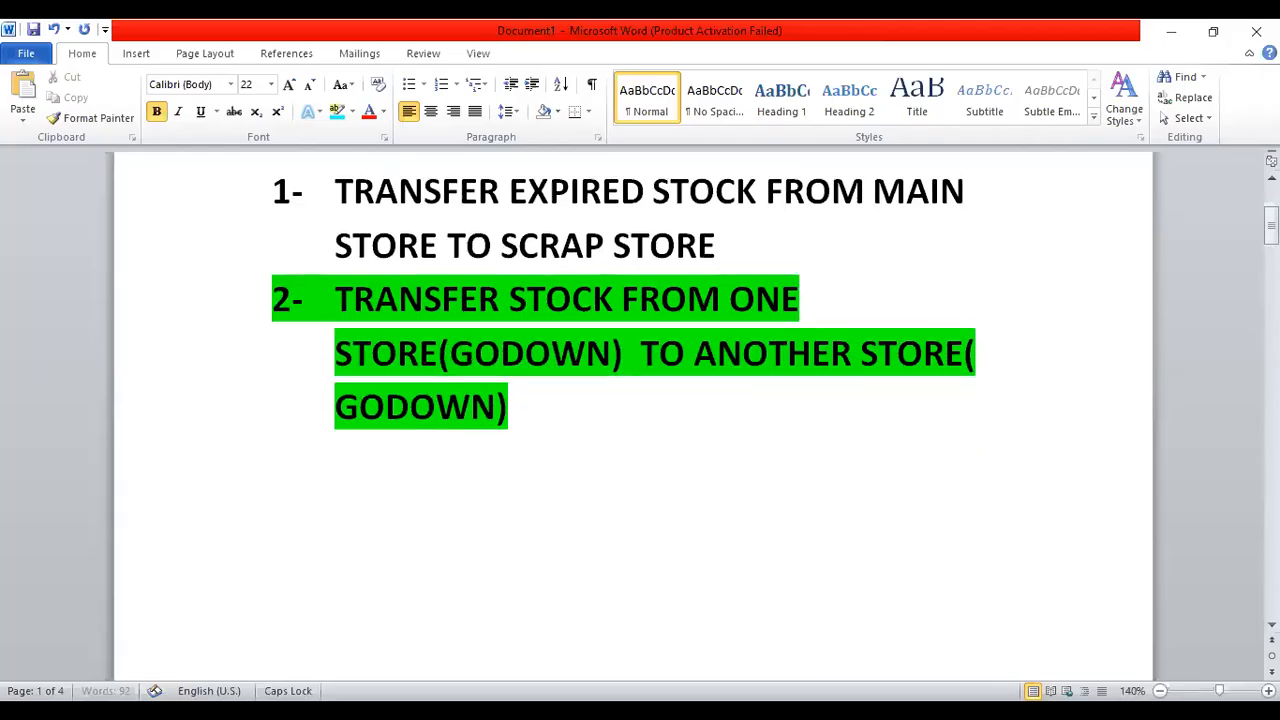
pyautogui.press('Return')
pyautogui.press('BackSpace')
pyautogui.write('S')
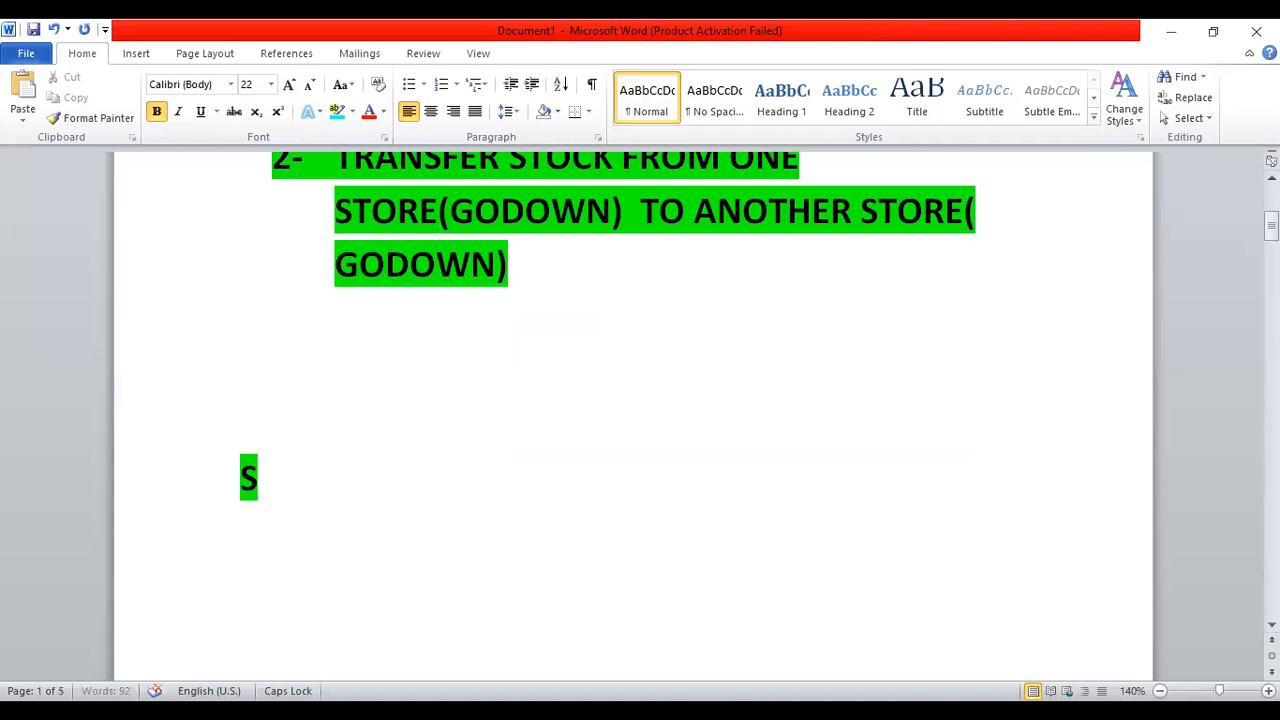
pyautogui.write('TORE WI')
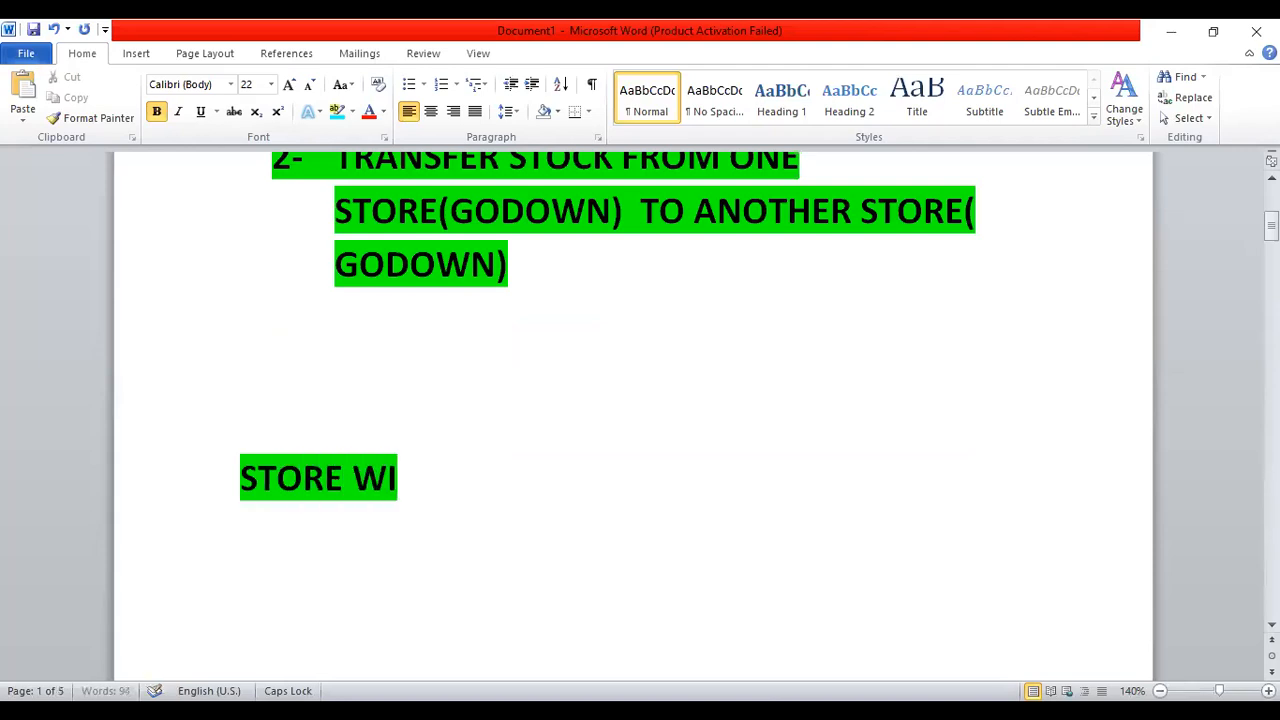
pyautogui.write('SE REPOT')
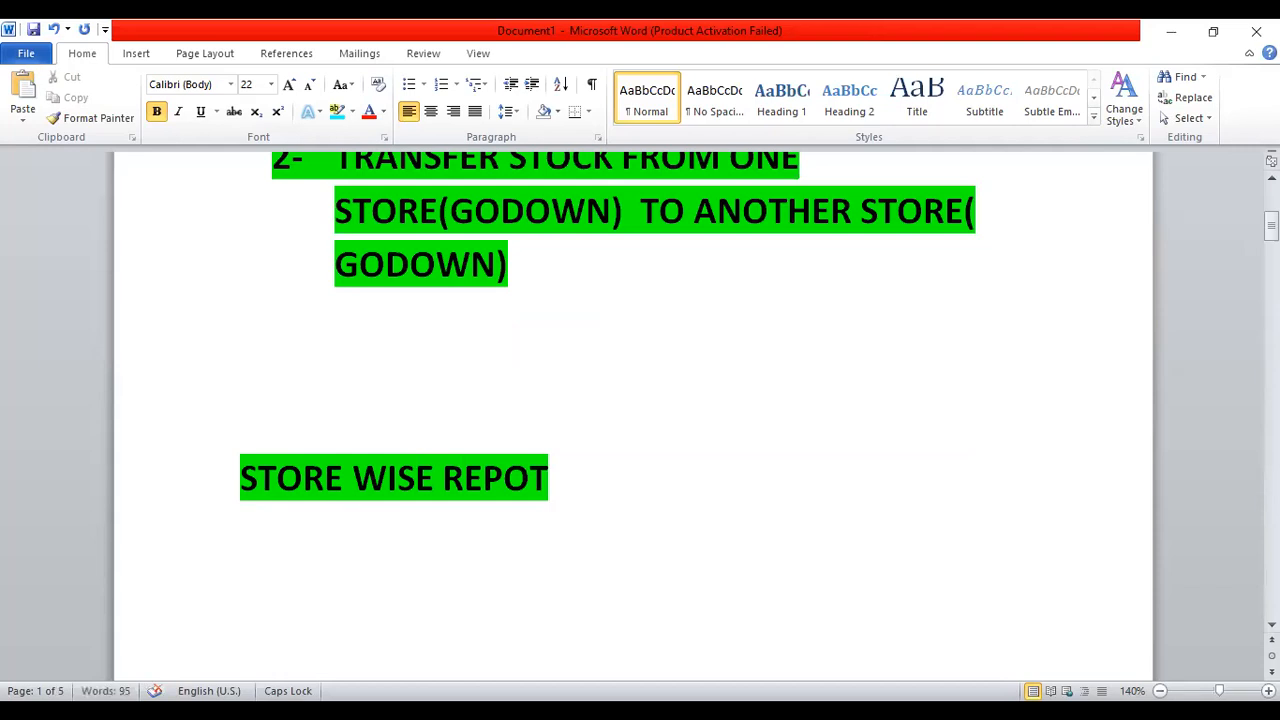
pyautogui.press('BackSpace')
pyautogui.write('E')
pyautogui.press('BackSpace')
pyautogui.write('RT')
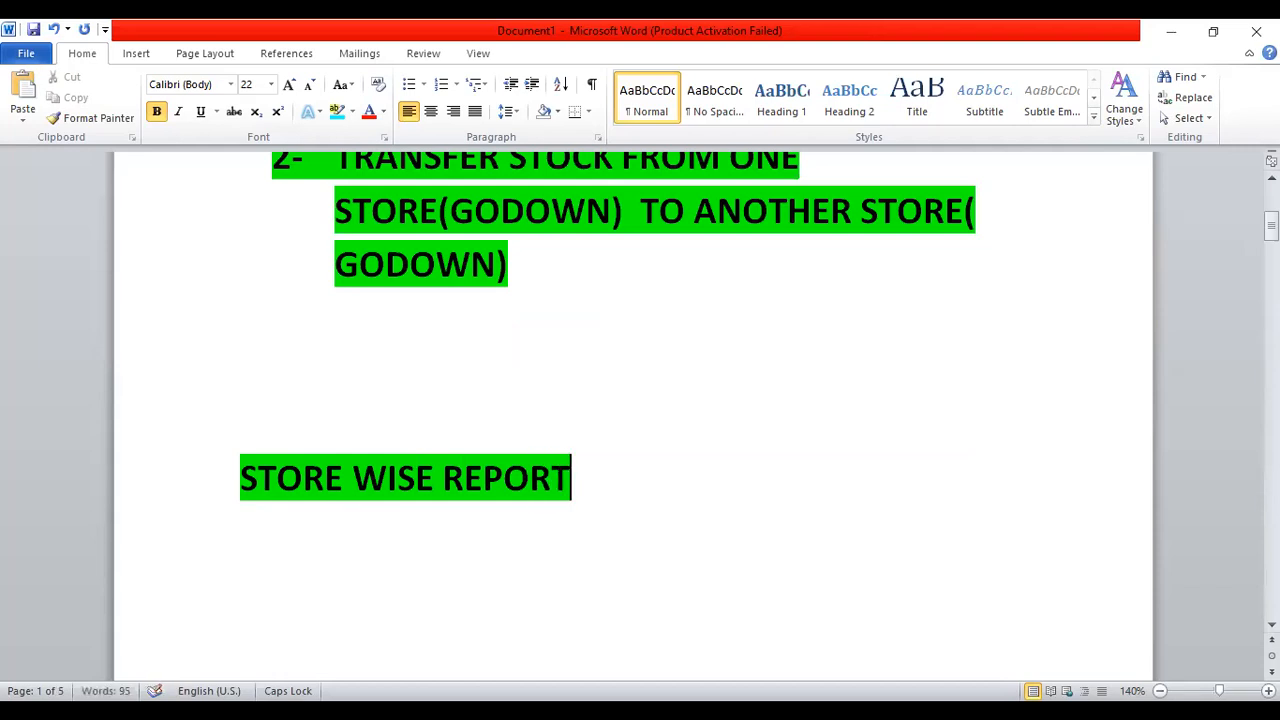
# List A BLOCK, B BLOCK and MAIN STORE on separate lines under the STORE WISE REPORT heading
pyautogui.press('Return')
pyautogui.press('Return')
pyautogui.press('BackSpace')
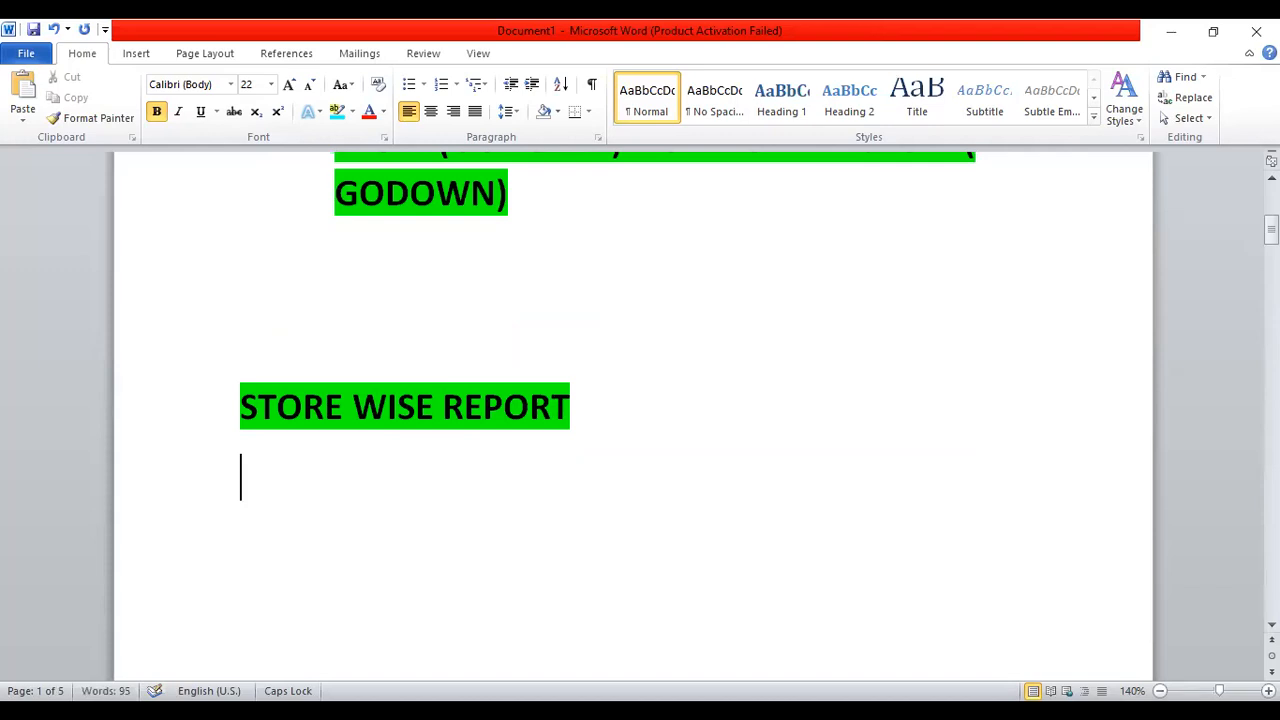
pyautogui.write('A BLOCK')
pyautogui.press('Return')
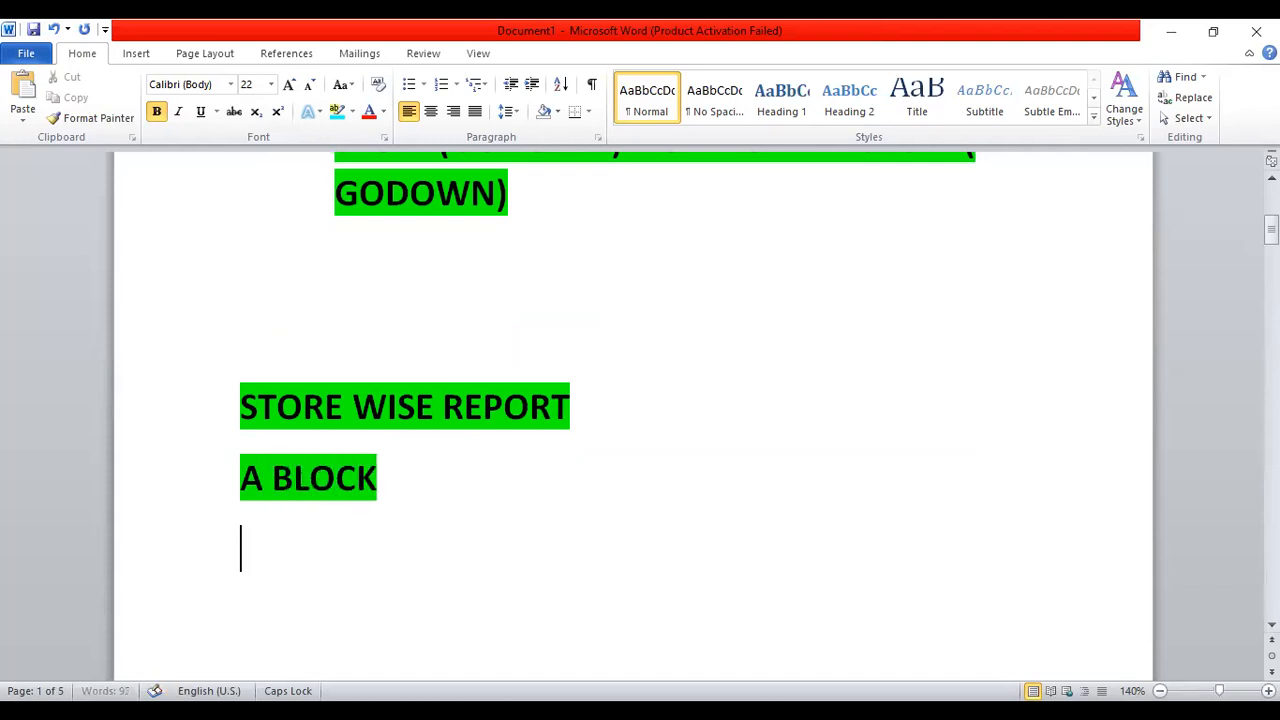
pyautogui.write('B BLOCK')
pyautogui.press('Return')
pyautogui.write('MAIN GO')
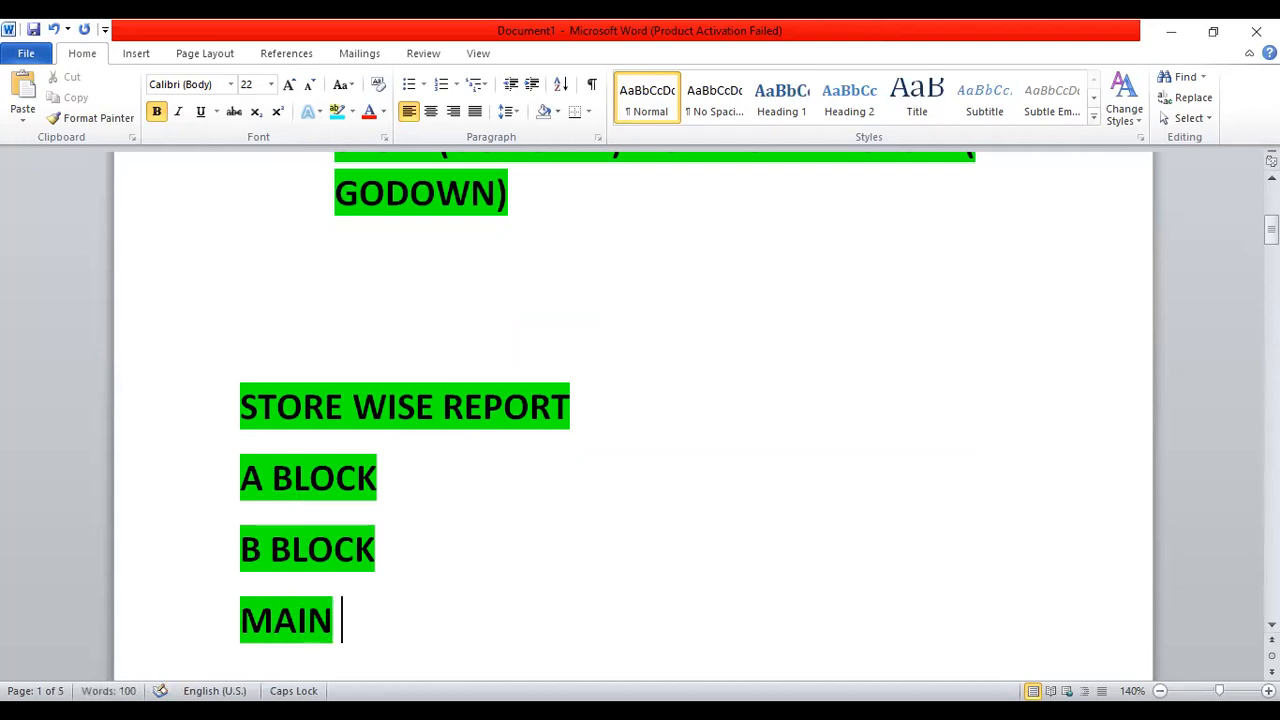
pyautogui.write('\\')
pyautogui.press('Return')
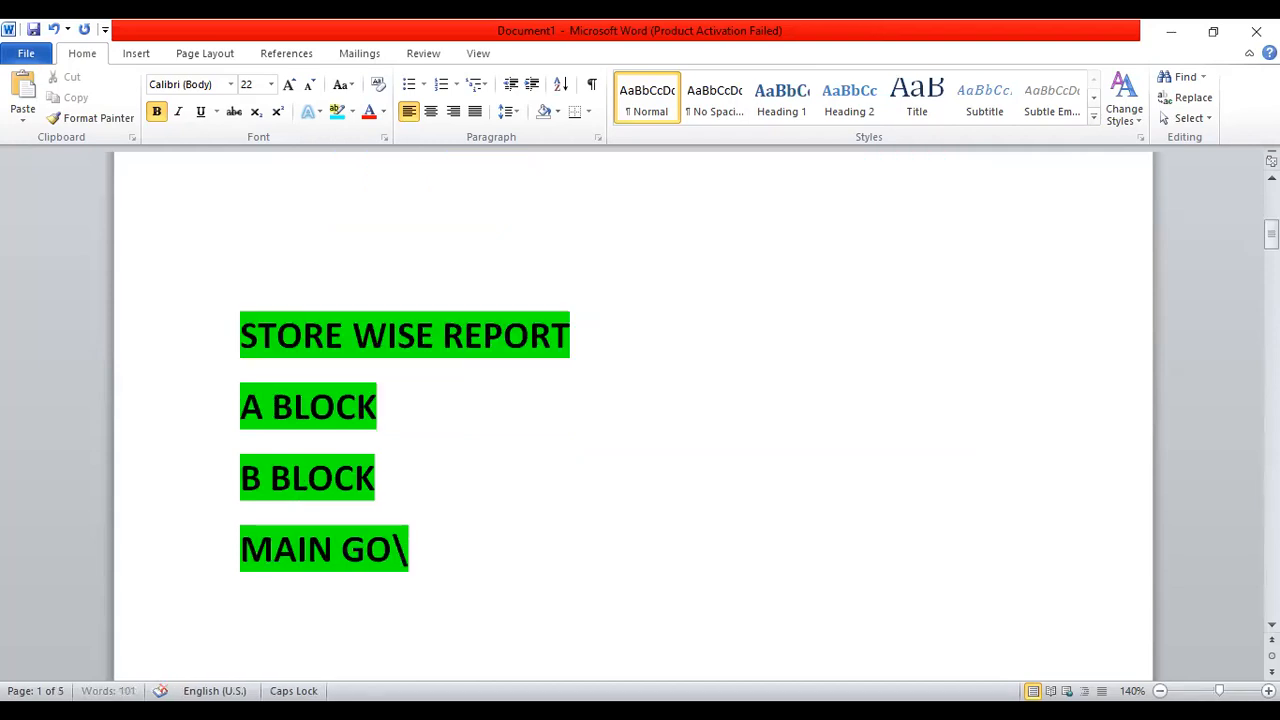
pyautogui.press('BackSpace')
pyautogui.press('BackSpace')
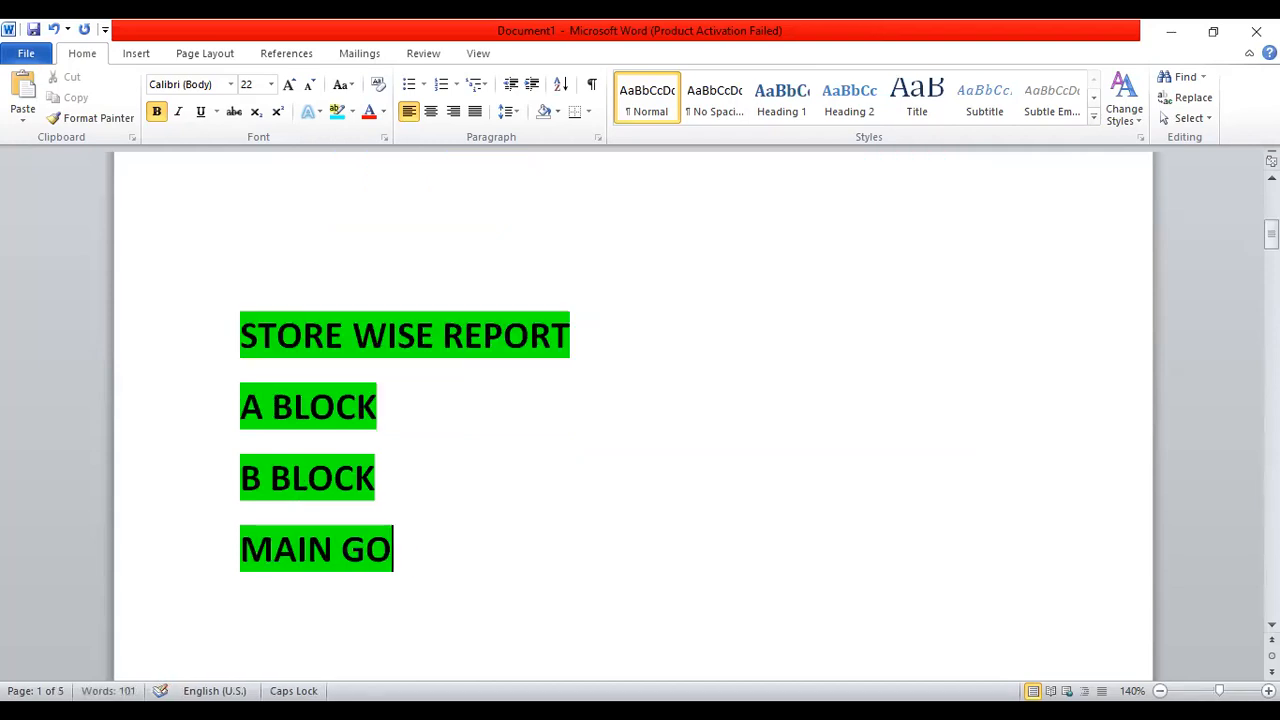
pyautogui.press('BackSpace')
pyautogui.press('BackSpace')
pyautogui.write('STORE')
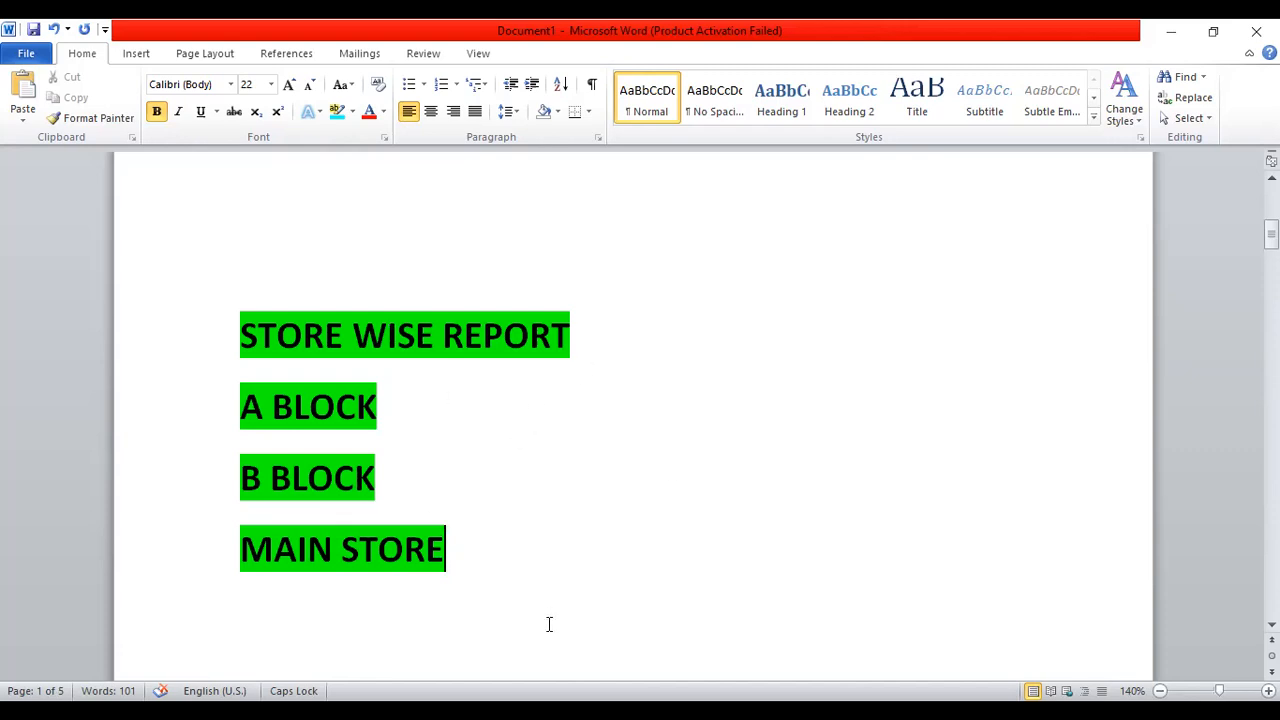
# Switch back to Marg ERP, review the current stock report for A BLOCK only, and close it
pyautogui.hotkey('alt', 'Tab')
pyautogui.hotkey('alt', 'Tab')
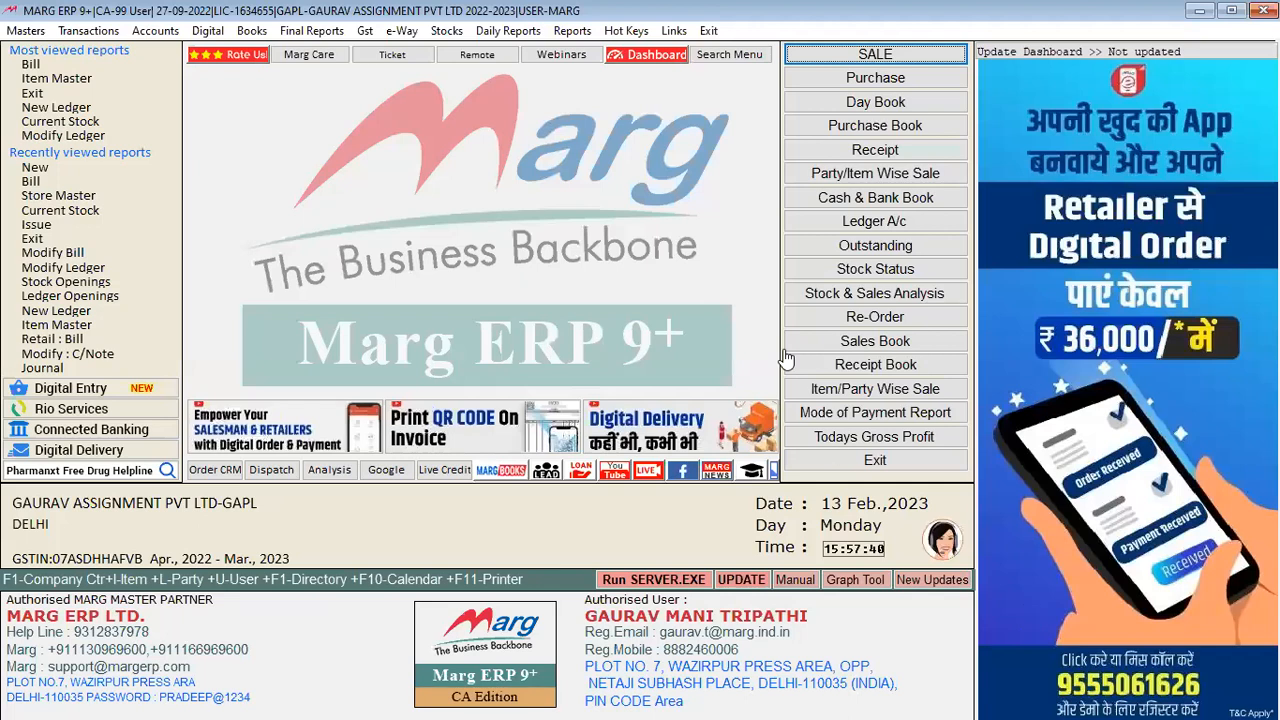
pyautogui.click(446, 30)
pyautogui.press('Down')
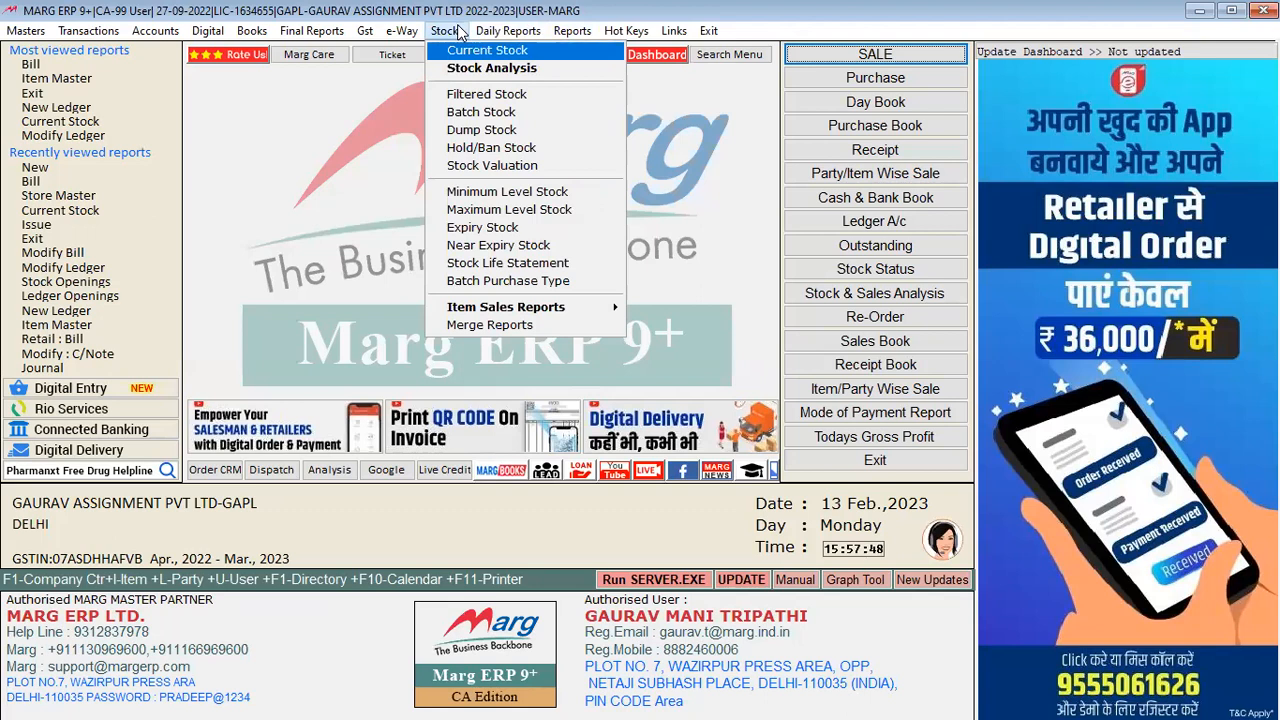
pyautogui.press('Return')
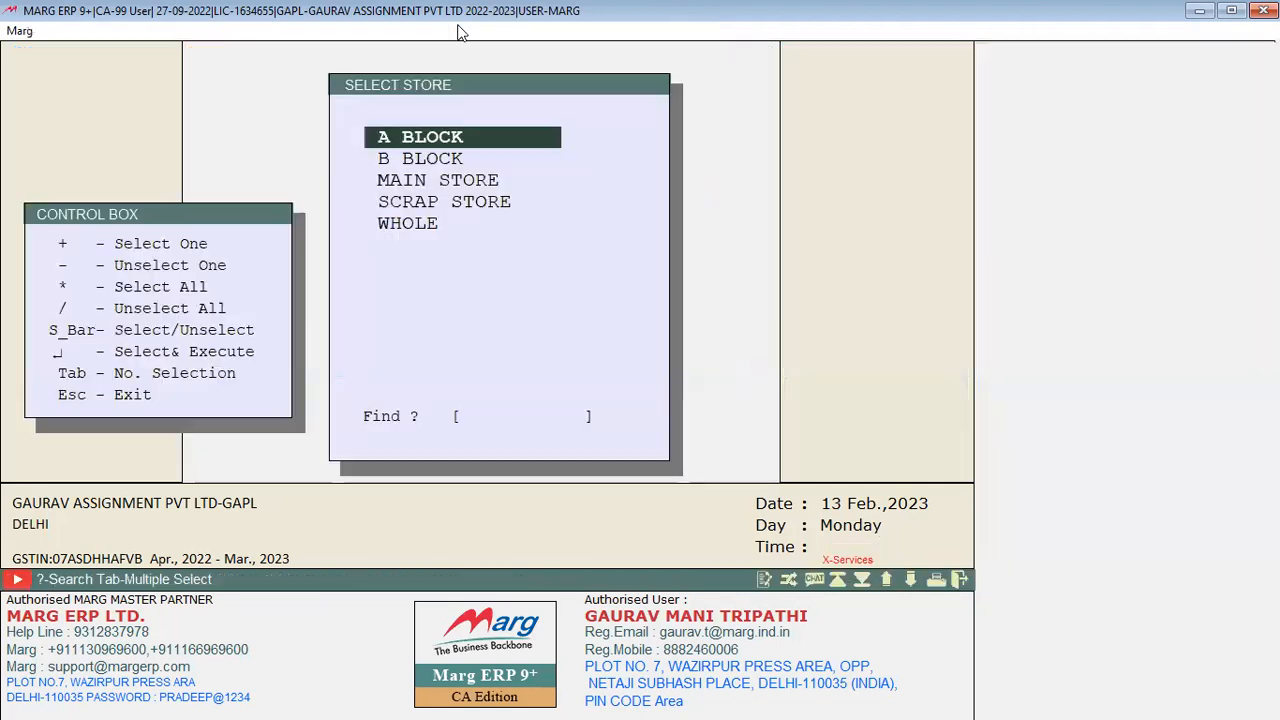
pyautogui.click(398, 157)
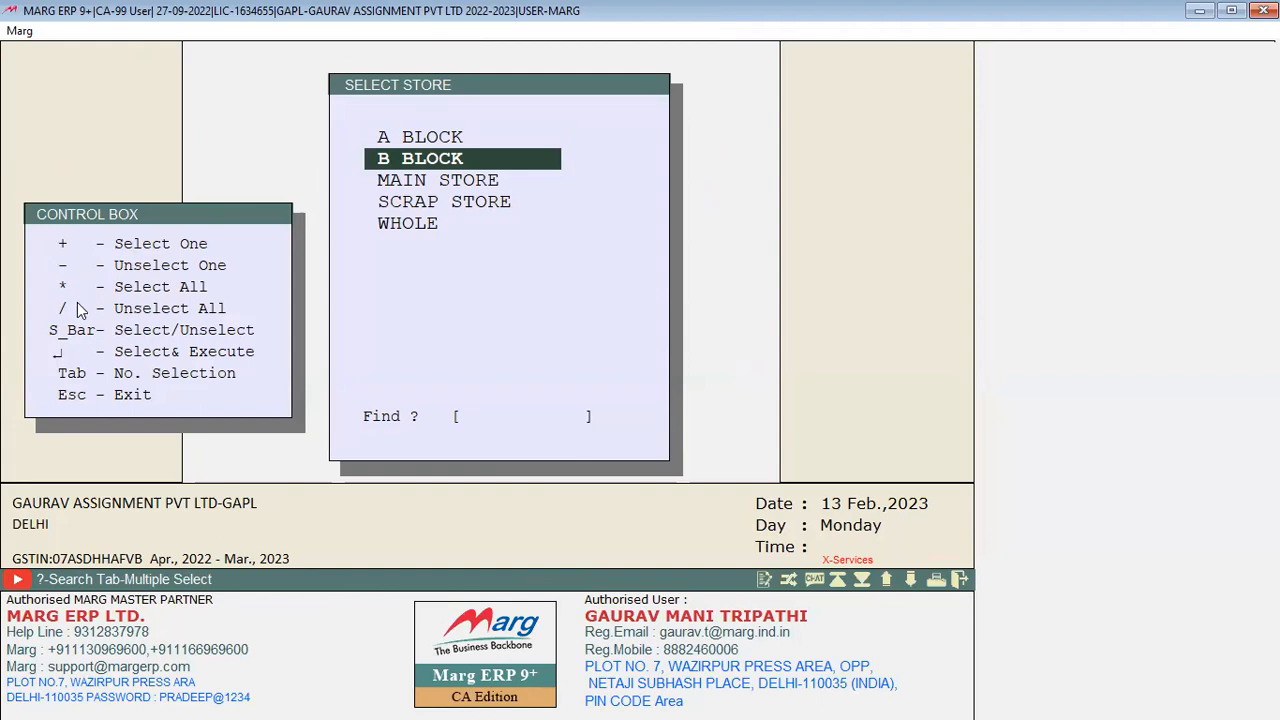
pyautogui.press('Up')
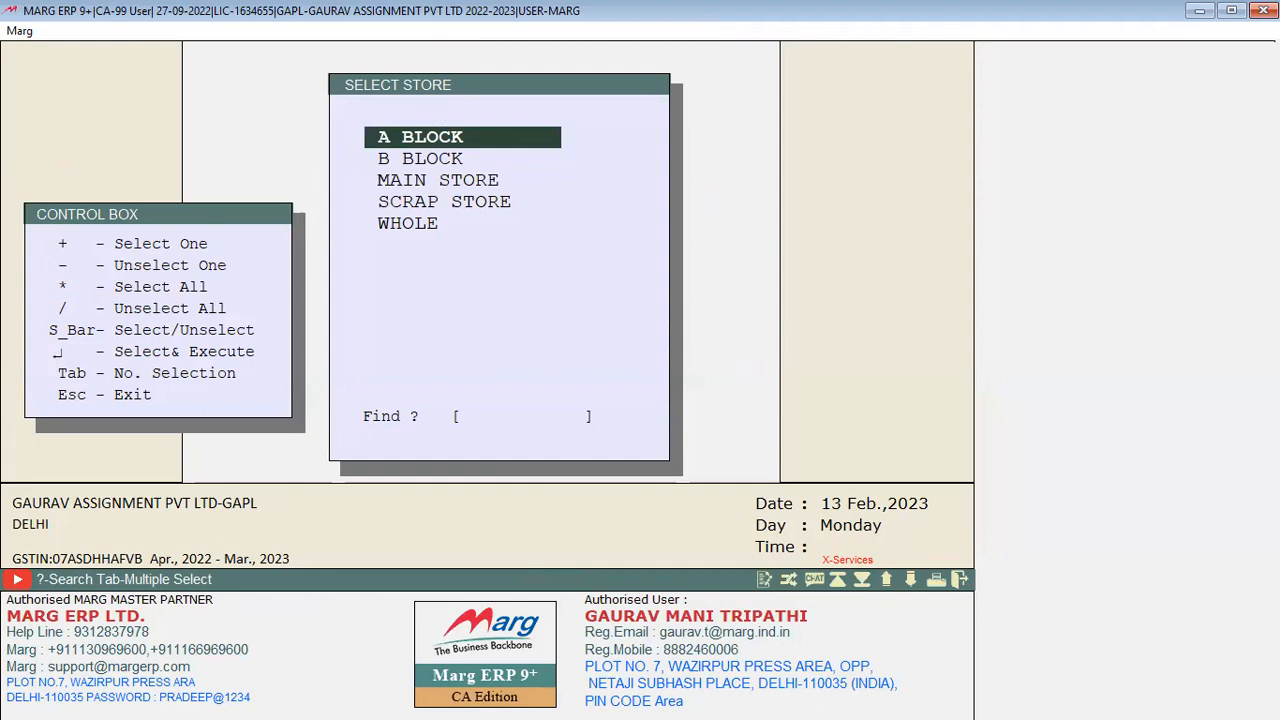
pyautogui.press('space')
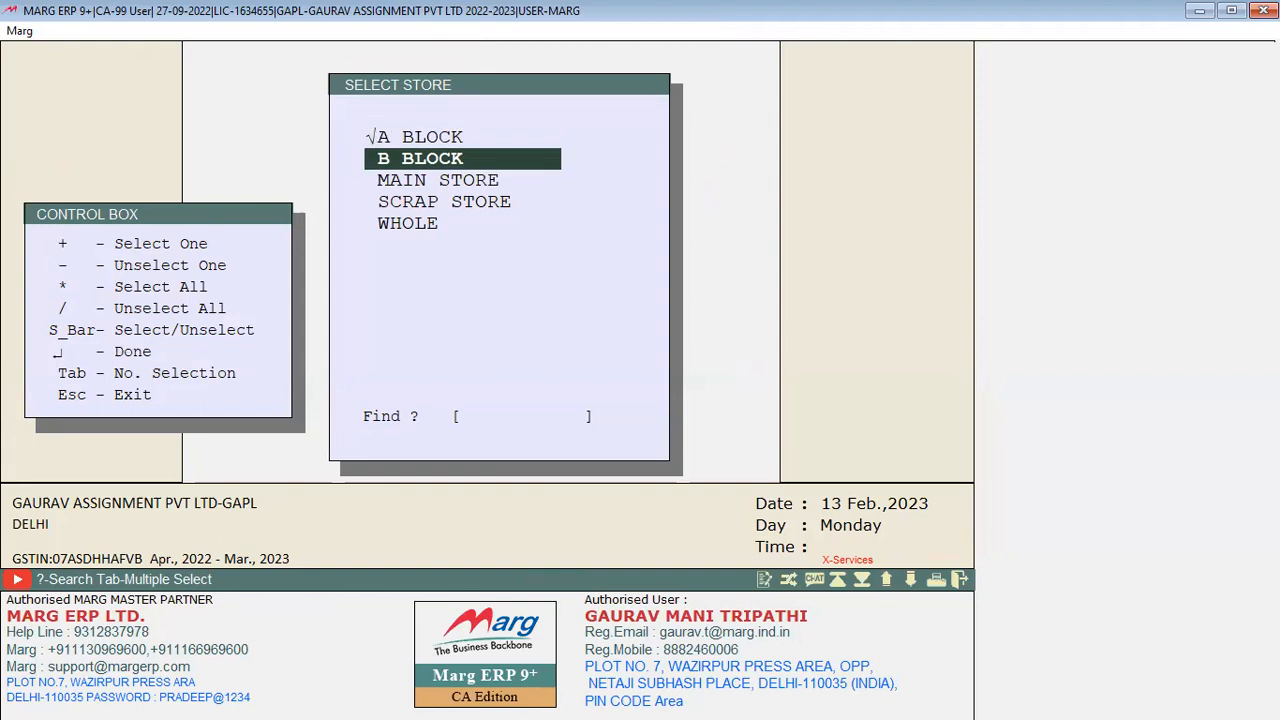
pyautogui.press('Return')
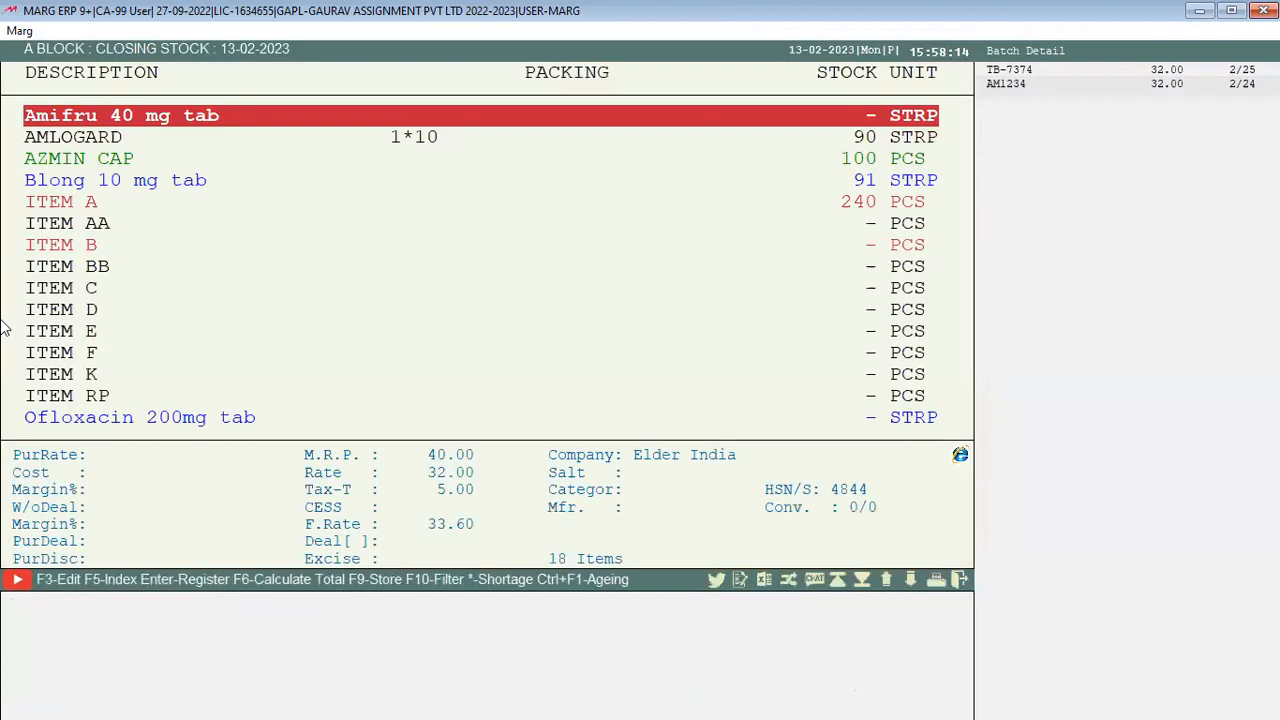
pyautogui.scroll(-7, 3, 355)
pyautogui.scroll(6, 3, 378)
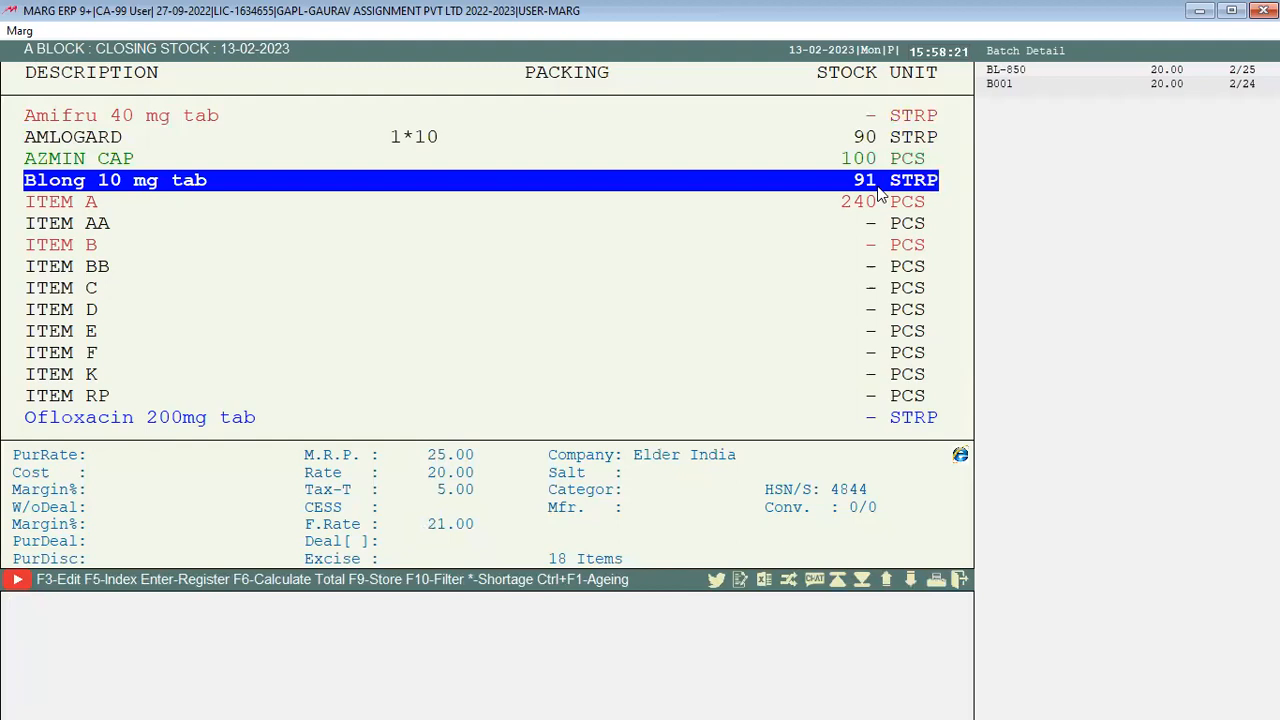
pyautogui.press('Escape')
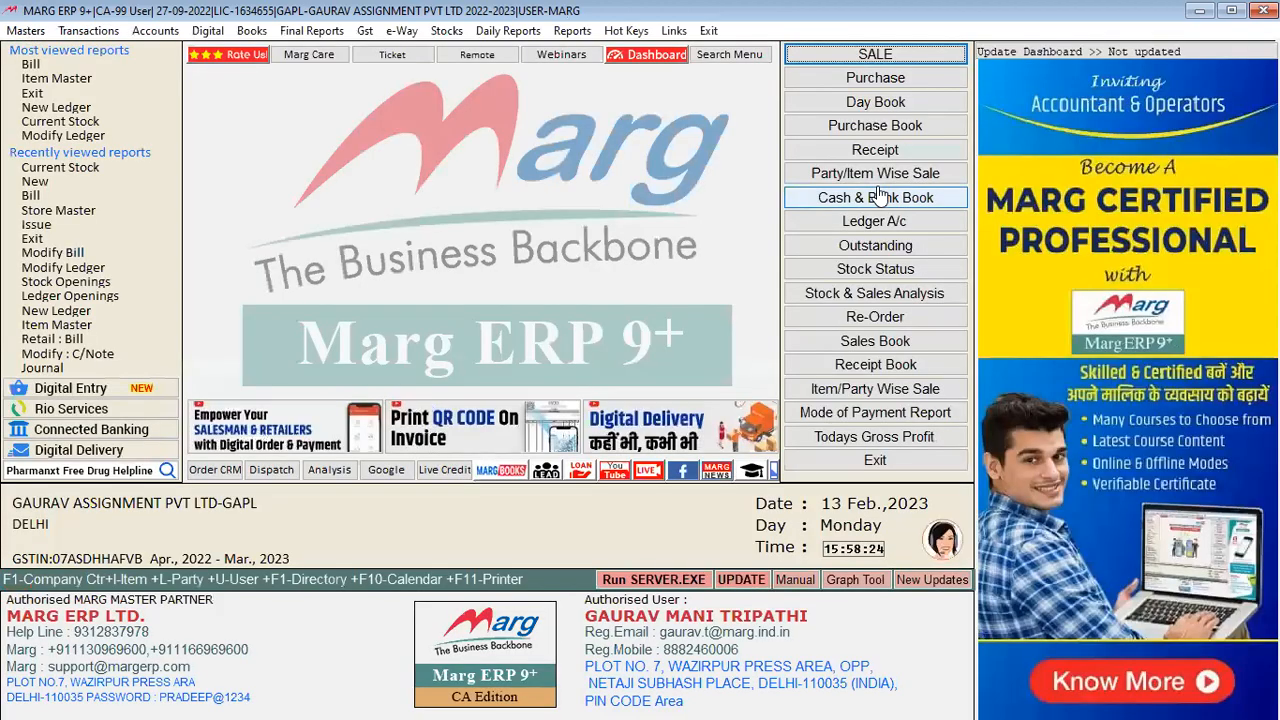
# Open the current stock report for B BLOCK only
pyautogui.click(446, 30)
pyautogui.press('Return')
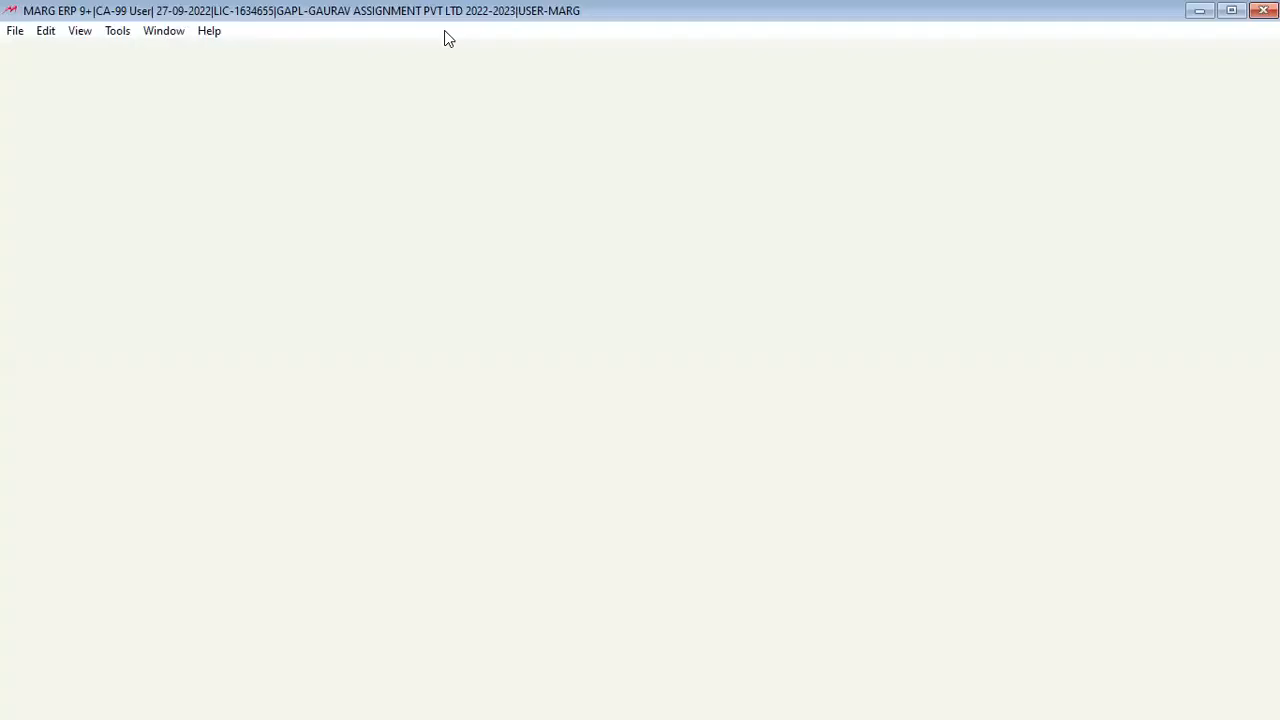
pyautogui.press('space')
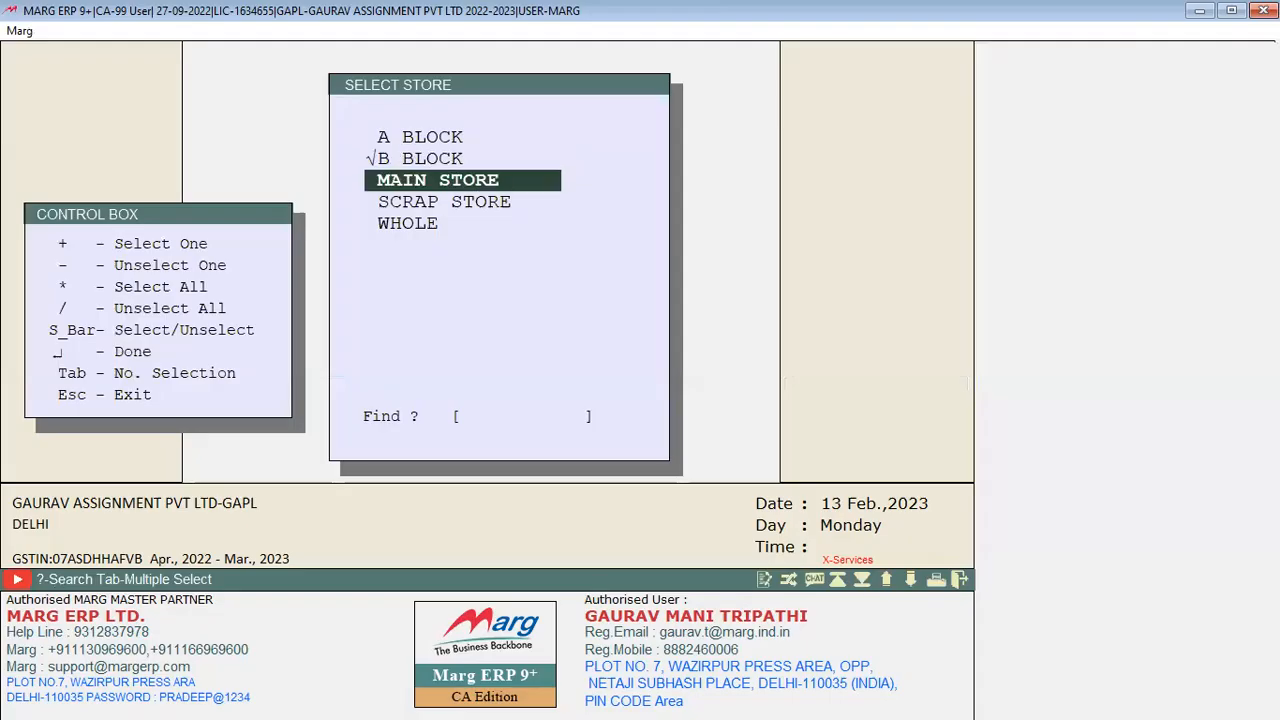
pyautogui.press('Return')
# Examine the item quantities in B BLOCK's closing stock, including the transferred AMLOGARD and AZMIN CAP, and close the report
pyautogui.press('Down')
pyautogui.press('Down')
pyautogui.press('Down')
pyautogui.press('Down')
pyautogui.press('Down')
pyautogui.press('Down')
pyautogui.press('Down')
pyautogui.press('Down')
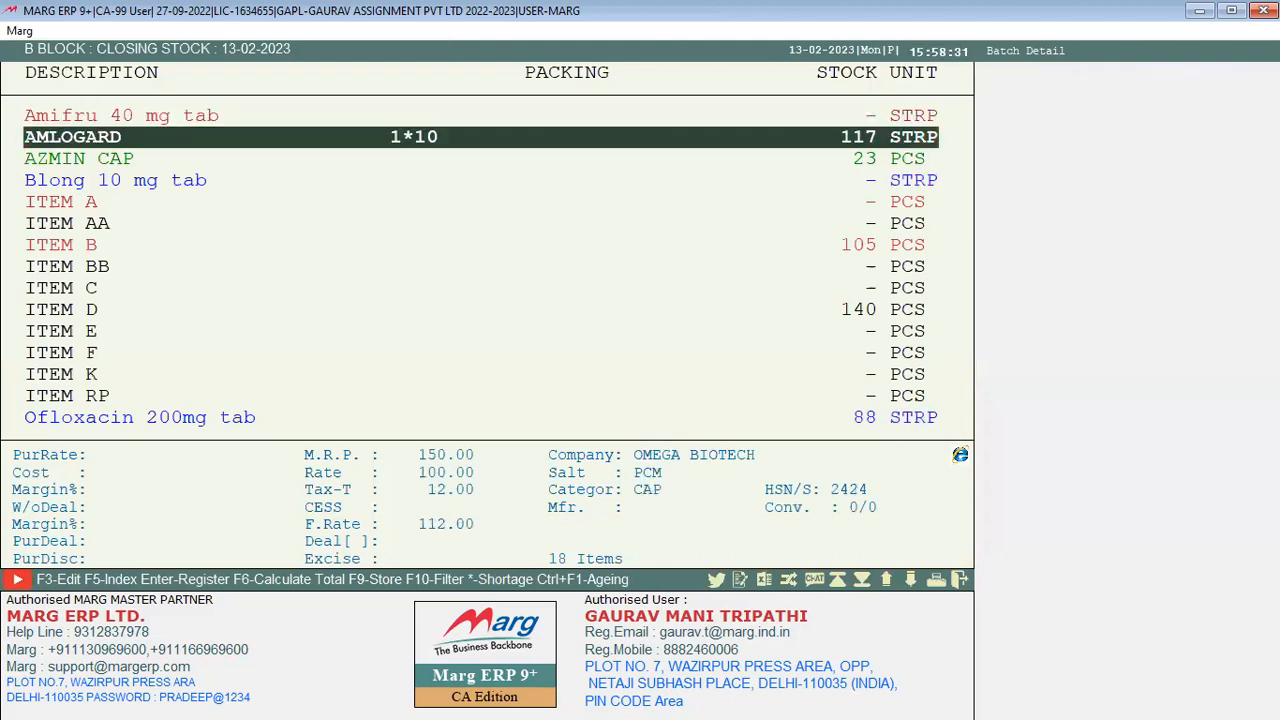
pyautogui.press('Down')
pyautogui.press('Down')
pyautogui.press('Down')
pyautogui.press('Down')
pyautogui.press('Down')
pyautogui.press('Down')
pyautogui.press('Up')
pyautogui.press('Up')
pyautogui.press('Up')
pyautogui.press('Up')
pyautogui.press('Up')
pyautogui.press('Up')
pyautogui.press('Up')
pyautogui.press('Up')
pyautogui.press('Home')
pyautogui.press('Escape')
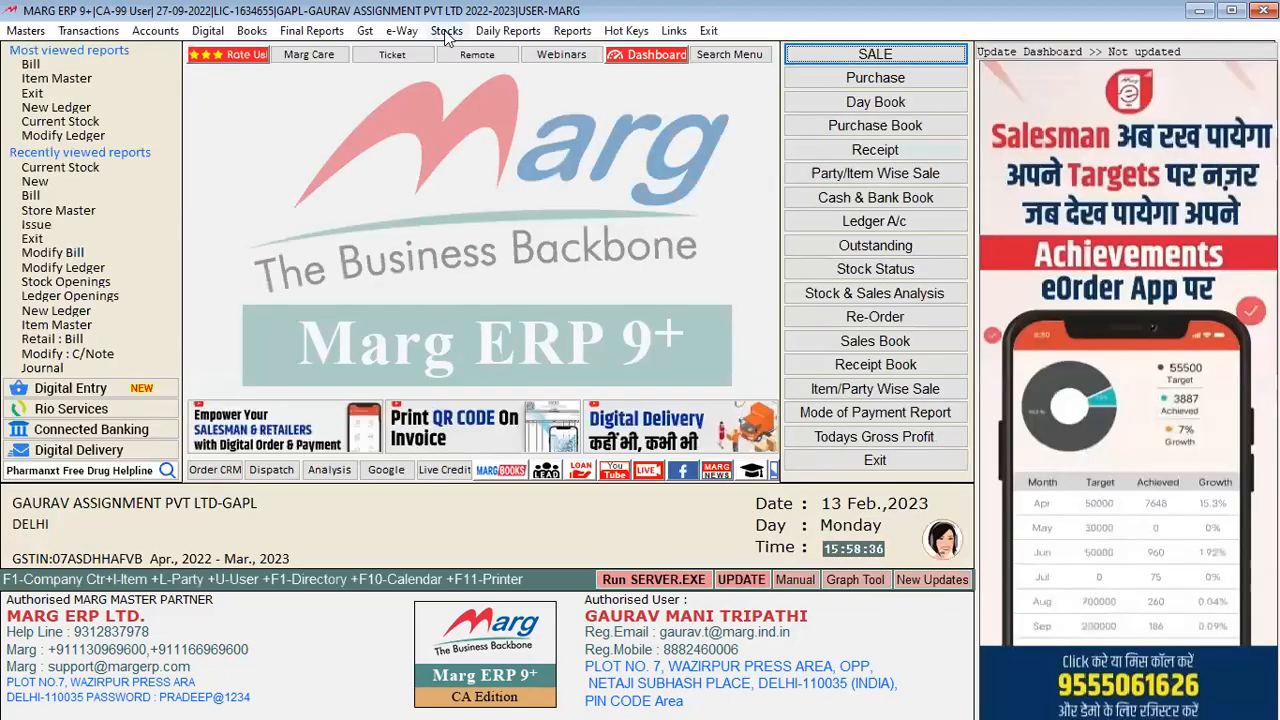
# Open the current stock report for MAIN STORE only
pyautogui.click(445, 33)
pyautogui.press('Return')
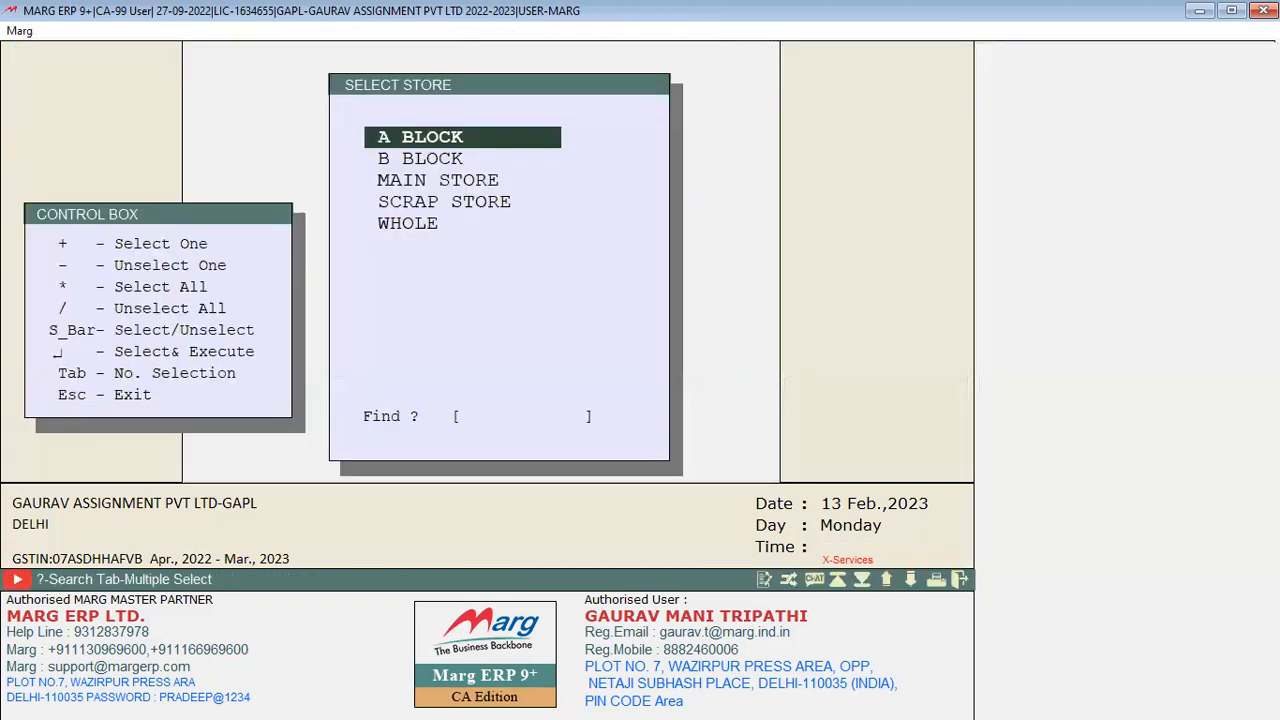
pyautogui.press('Down')
pyautogui.press('Down')
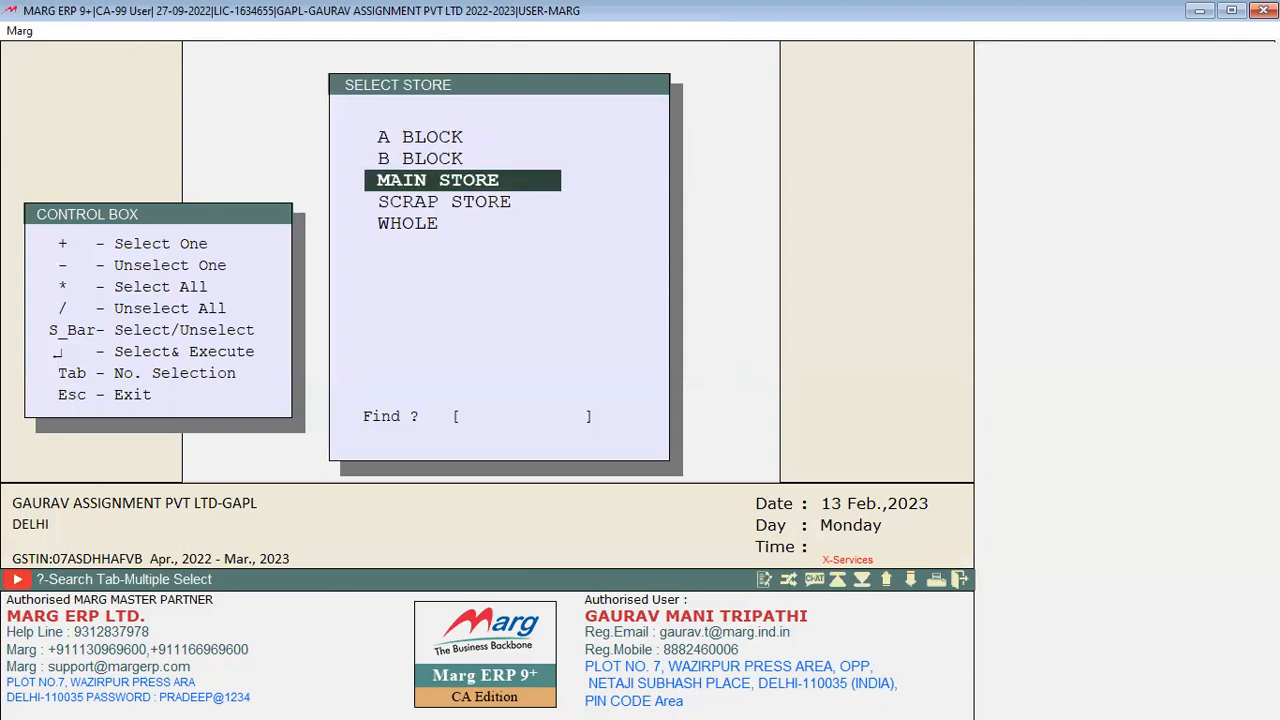
pyautogui.press('space')
pyautogui.press('Return')
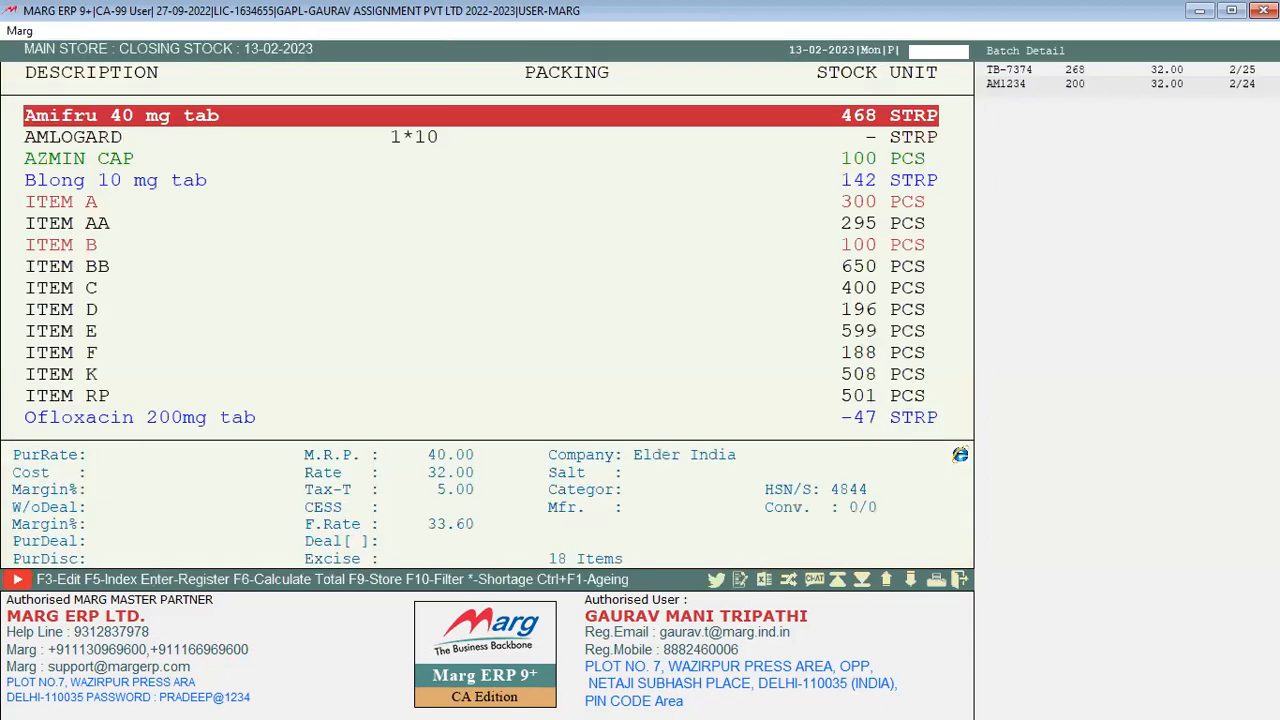
# Examine the item quantities in MAIN STORE's closing stock list and close the report
pyautogui.press('Down')
pyautogui.press('Down')
pyautogui.press('Down')
pyautogui.press('Down')
pyautogui.press('Down')
pyautogui.press('Down')
pyautogui.press('Down')
pyautogui.press('Down')
pyautogui.press('Down')
pyautogui.press('Down')
pyautogui.press('Down')
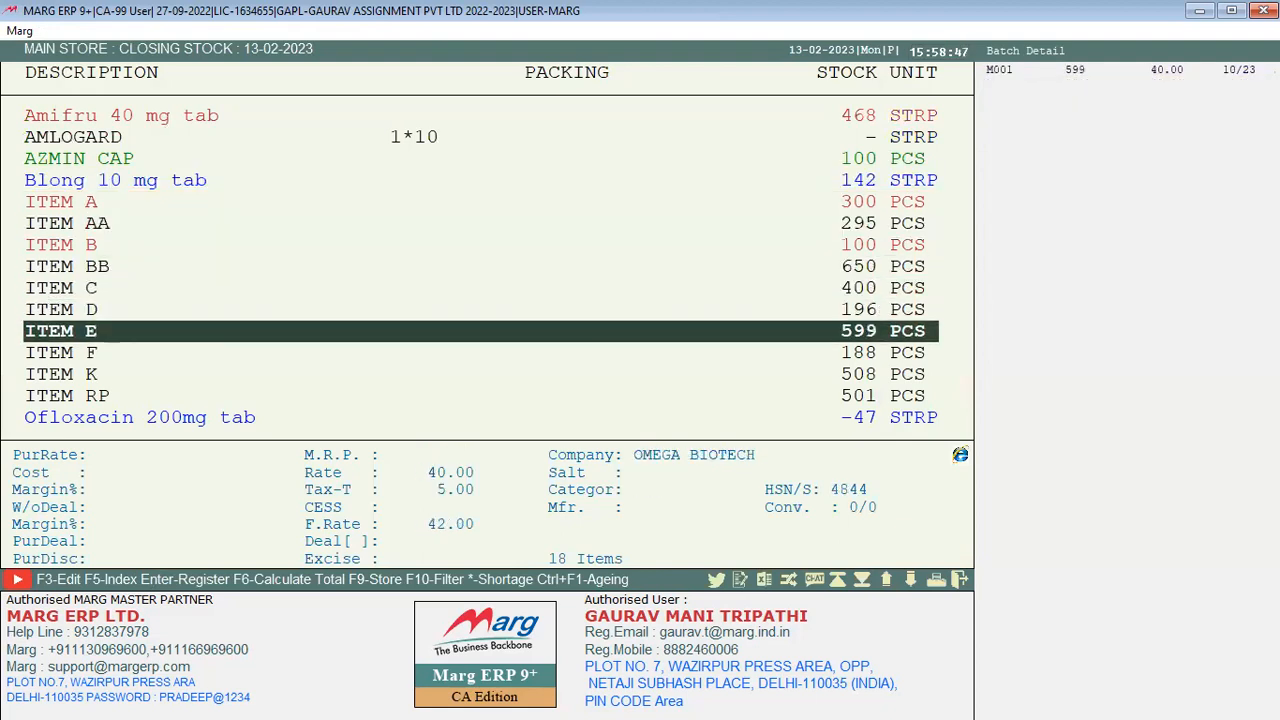
pyautogui.press('Escape')
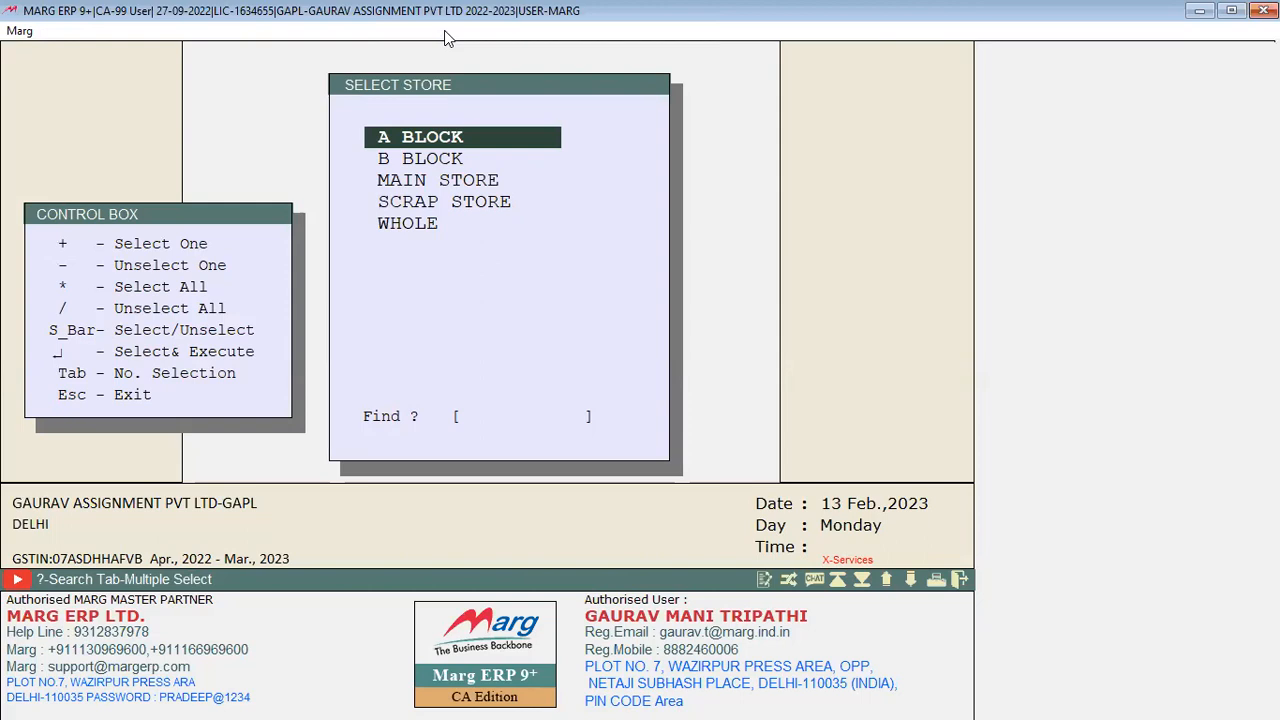
# Open the current stock report for A BLOCK and B BLOCK together, review the combined quantities and close it
pyautogui.press('space')
pyautogui.press('space')
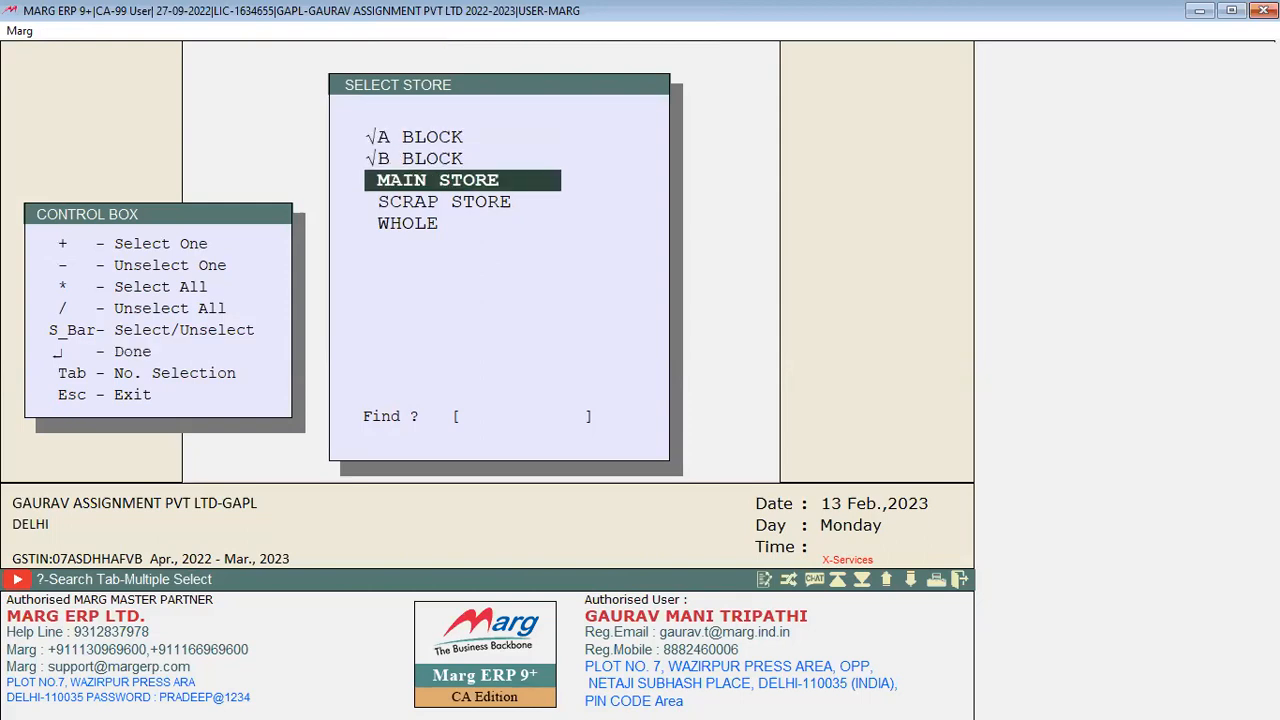
pyautogui.press('Return')
pyautogui.press('Down')
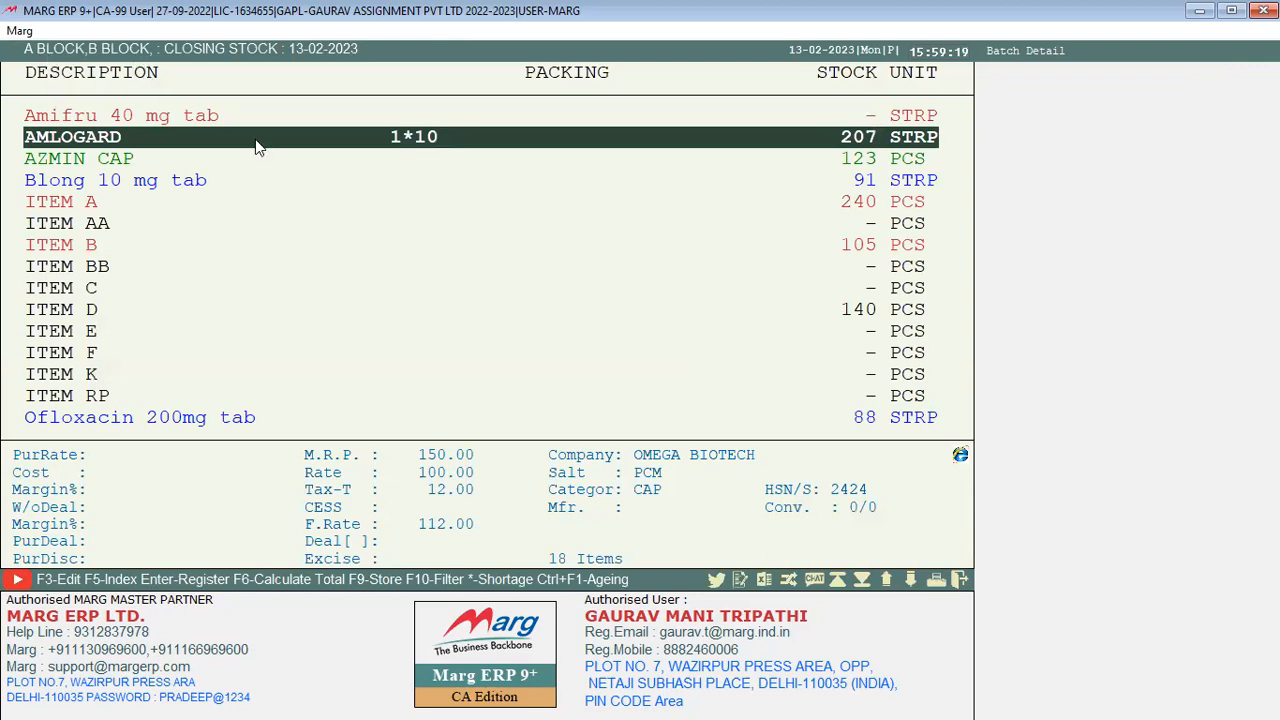
pyautogui.scroll(-4, 895, 293)
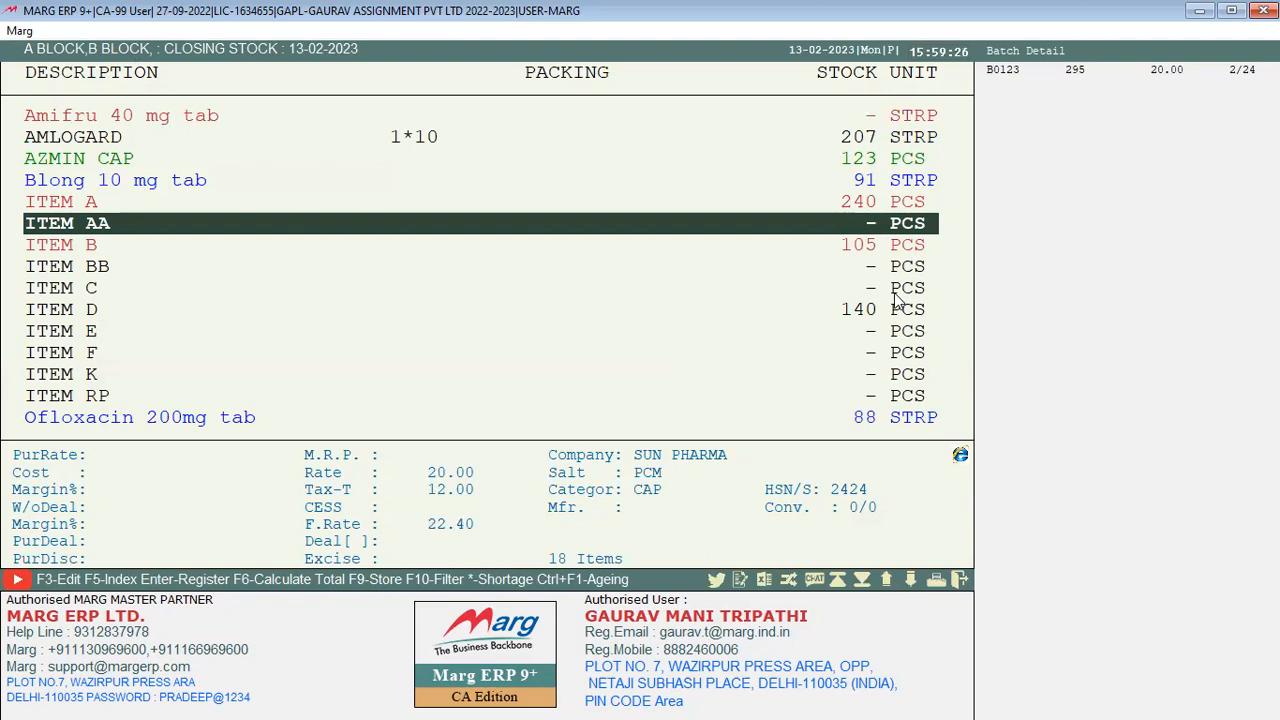
pyautogui.press('Escape')
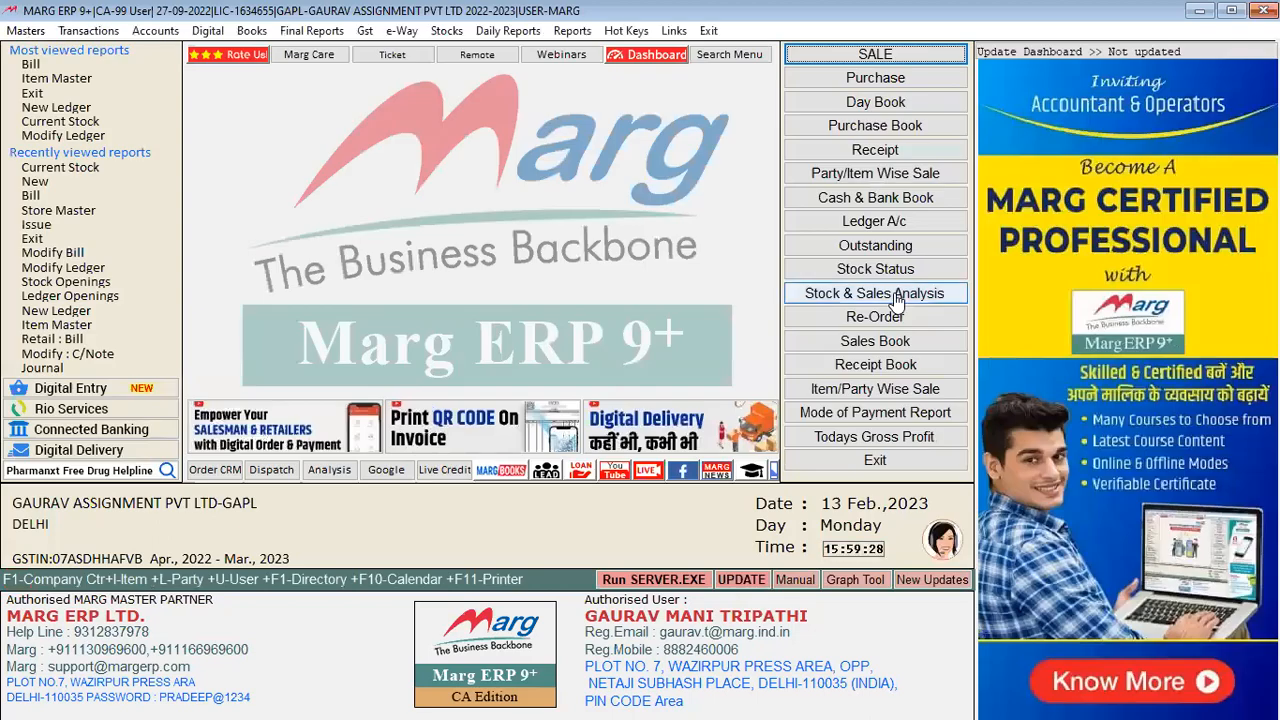
# View the current stock report with the WHOLE store option and close it
pyautogui.hotkey('alt', 's')
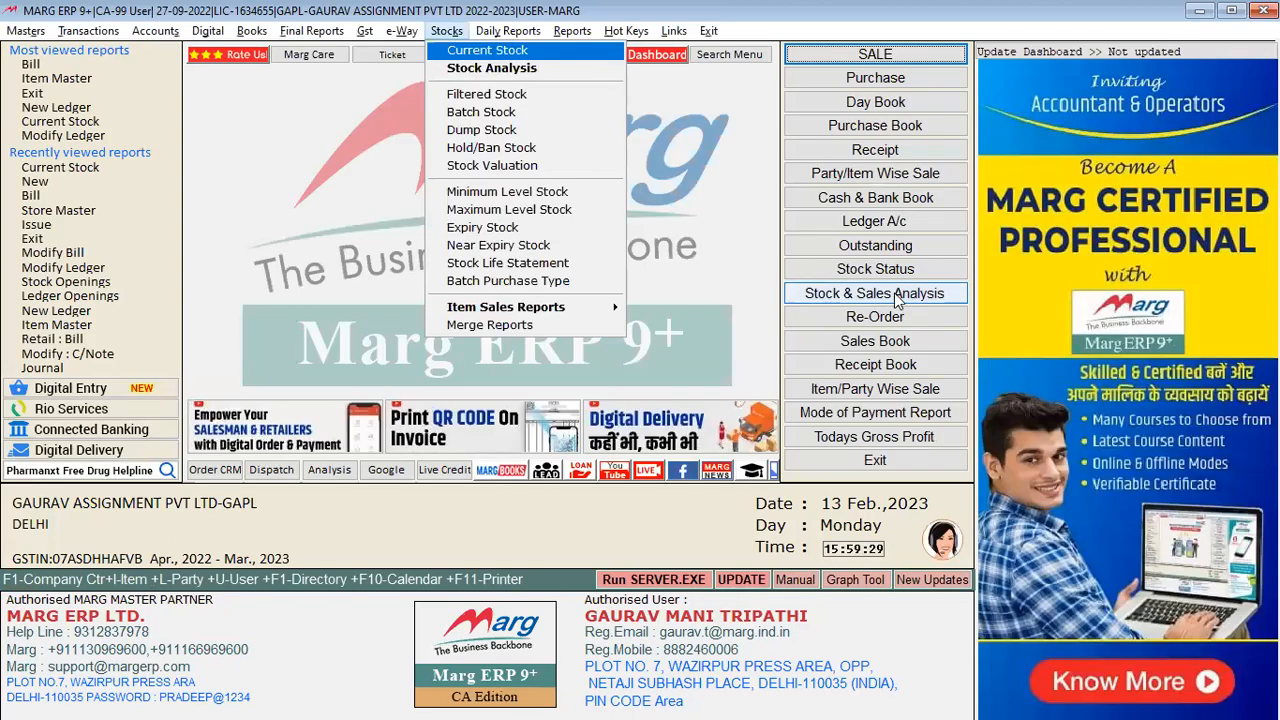
pyautogui.press('Return')
pyautogui.press('Up')
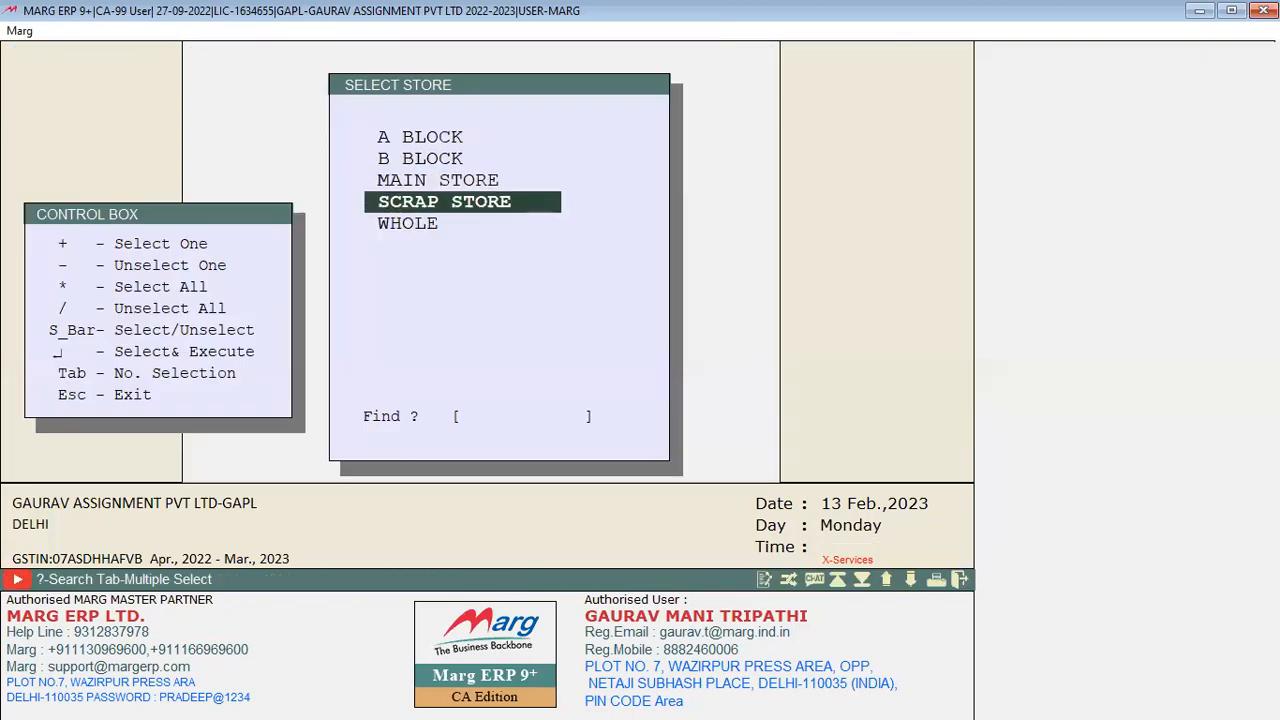
pyautogui.press('Down')
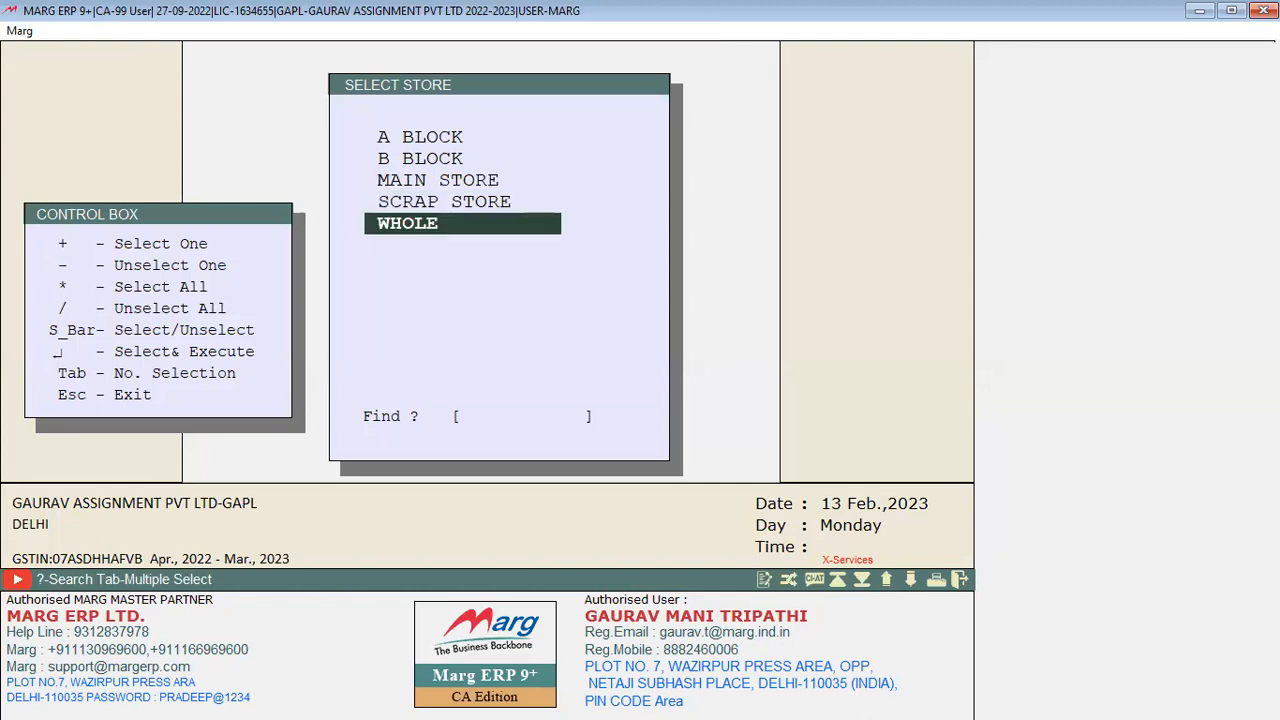
pyautogui.press('Up')
pyautogui.press('Up')
pyautogui.press('Up')
pyautogui.press('Up')
pyautogui.press('Down')
pyautogui.press('Down')
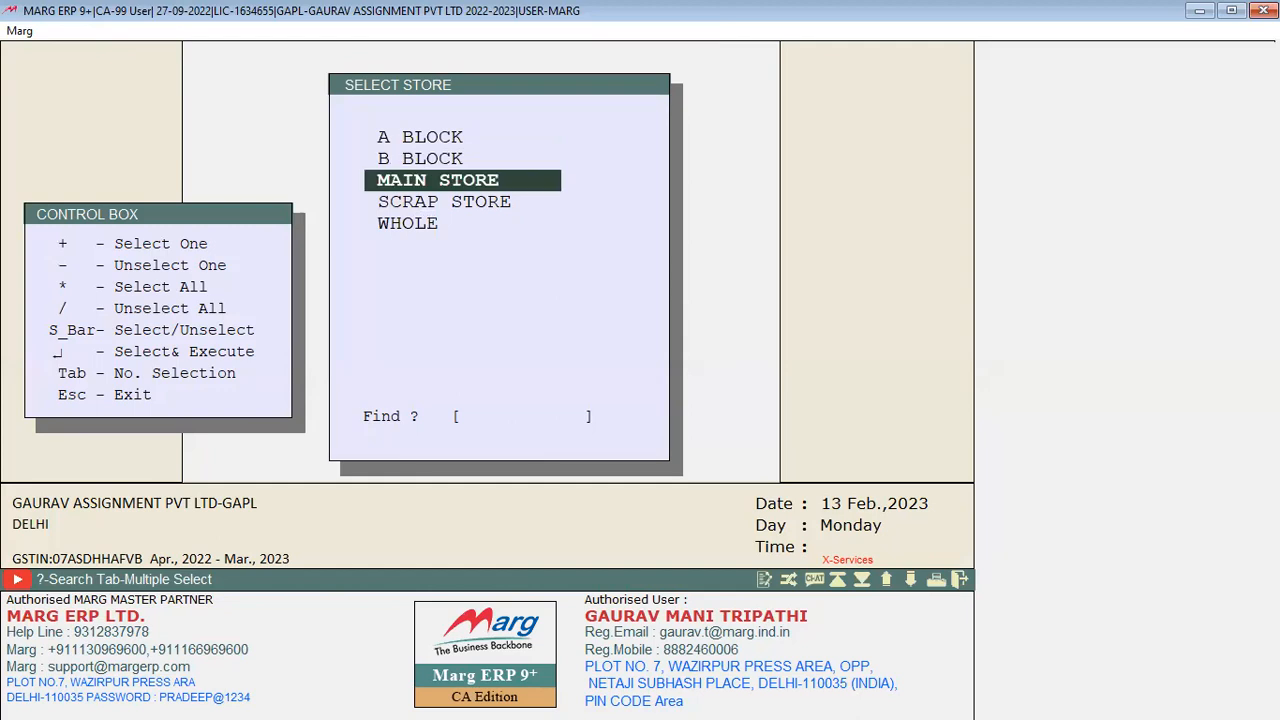
pyautogui.press('Down')
pyautogui.press('Down')
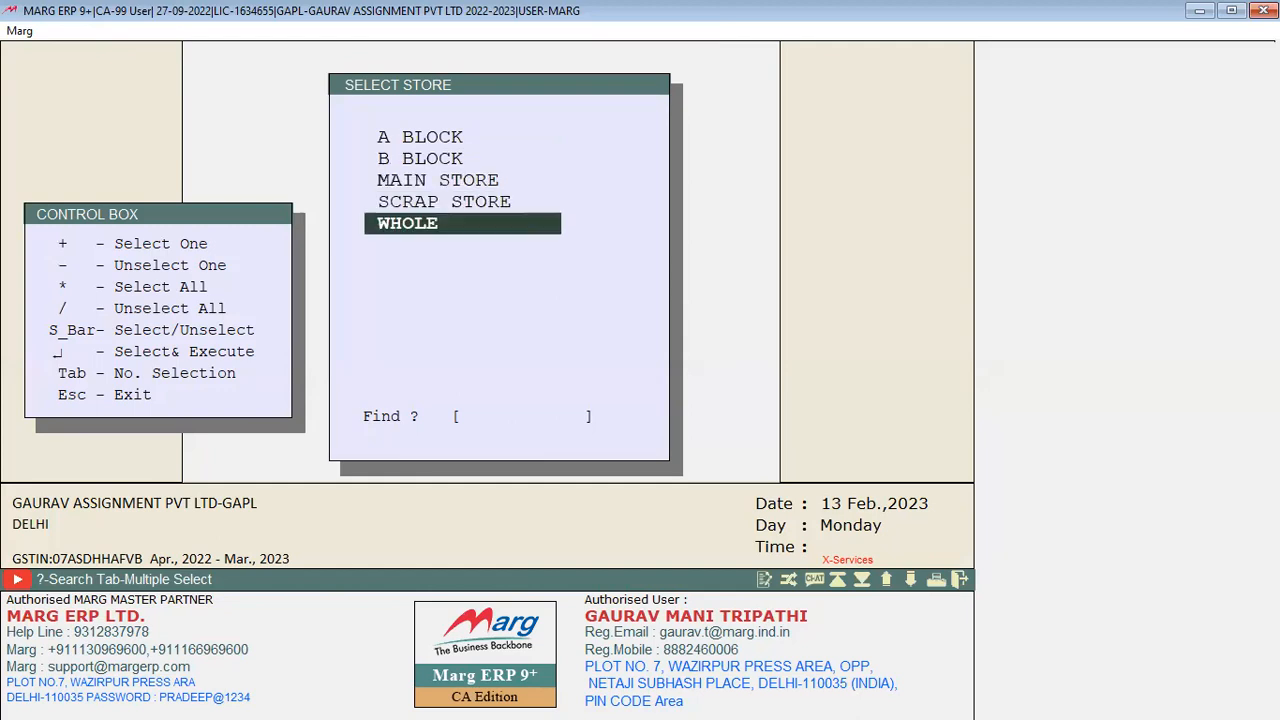
pyautogui.press('Return')
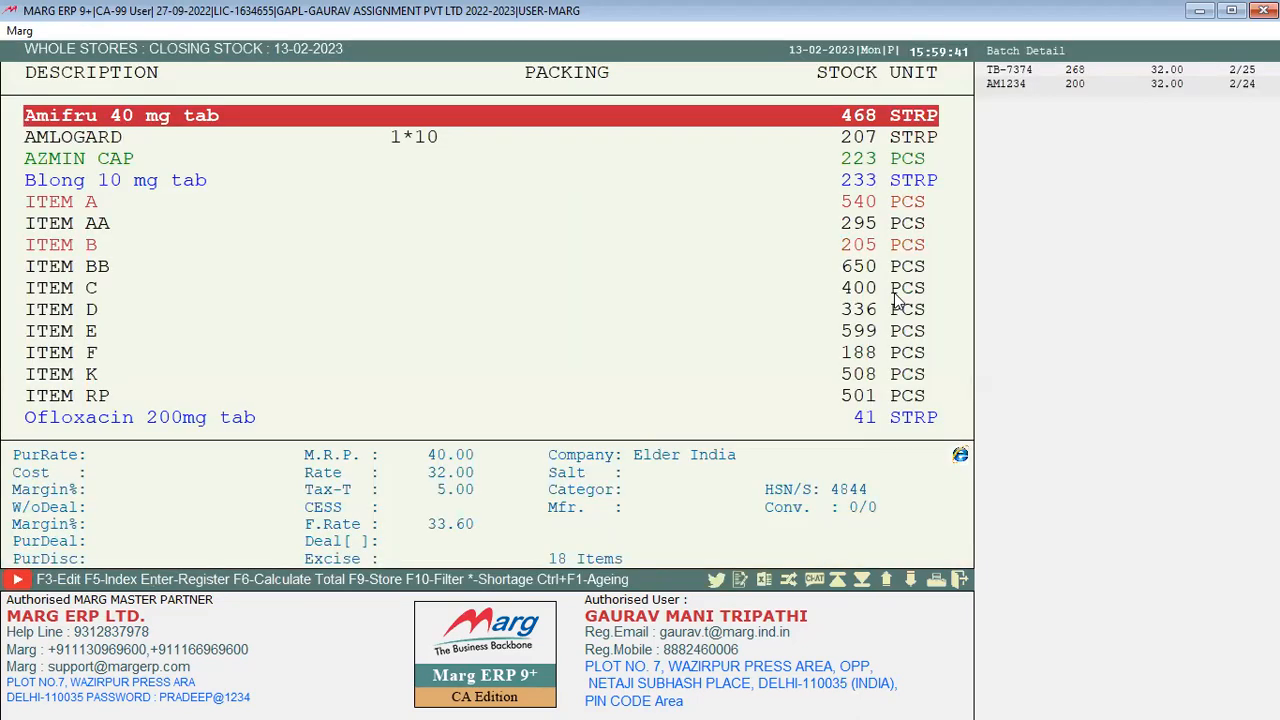
pyautogui.press('Escape')
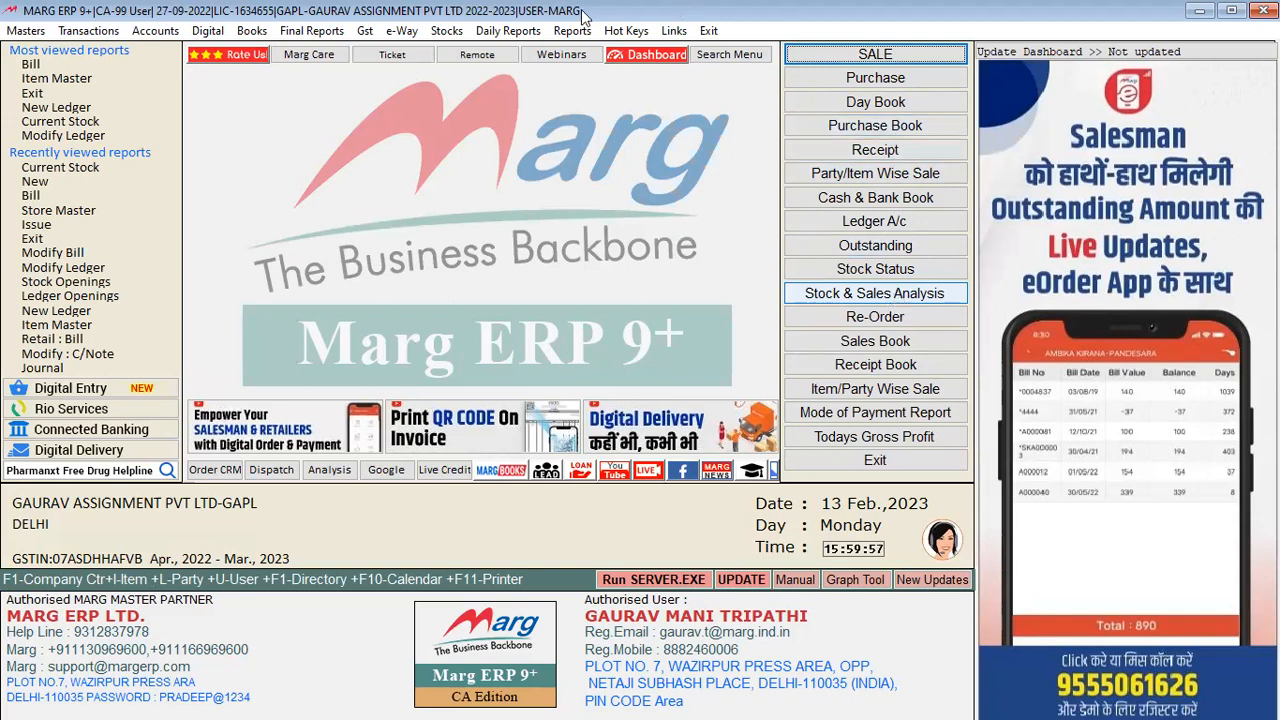
# Reopen the current stock report for the WHOLE stores option
pyautogui.click(458, 34)
pyautogui.press('Return')
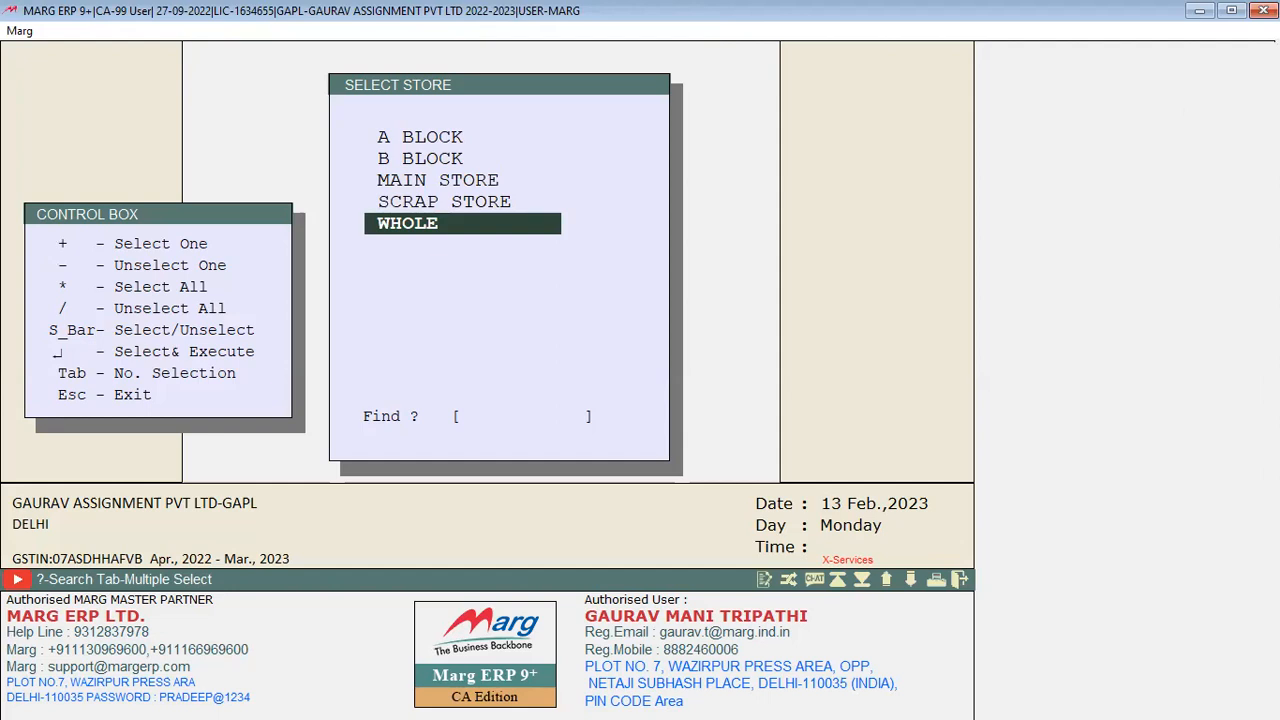
pyautogui.press('Return')
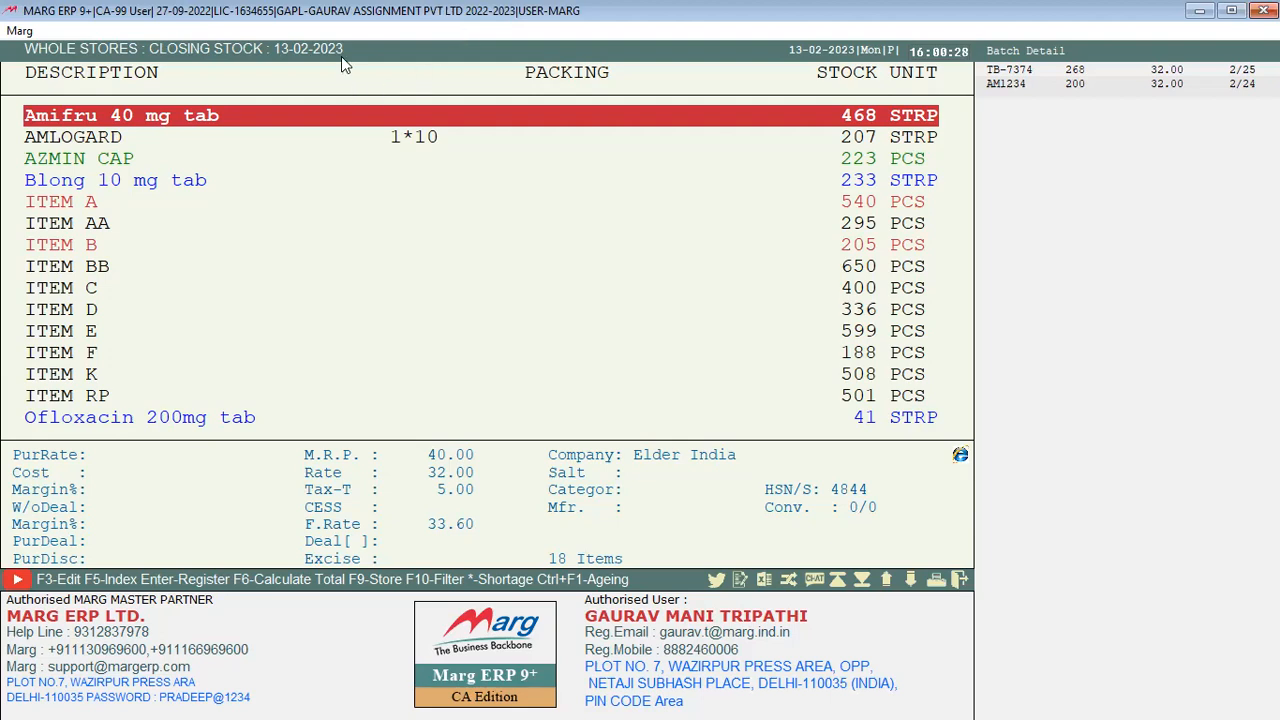
# Examine the item quantities and batch details in the whole-stores closing stock, ending on Blong 10 mg tab
pyautogui.press('Down')
pyautogui.press('Down')
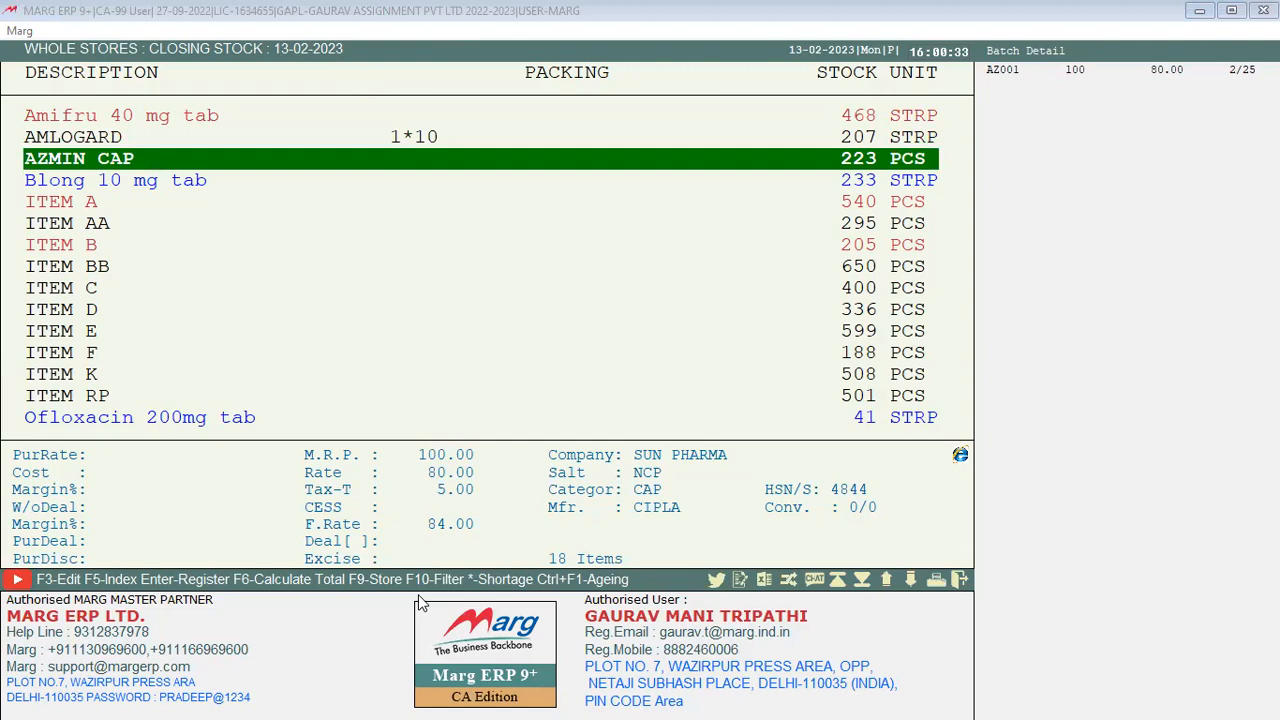
pyautogui.press('Down')
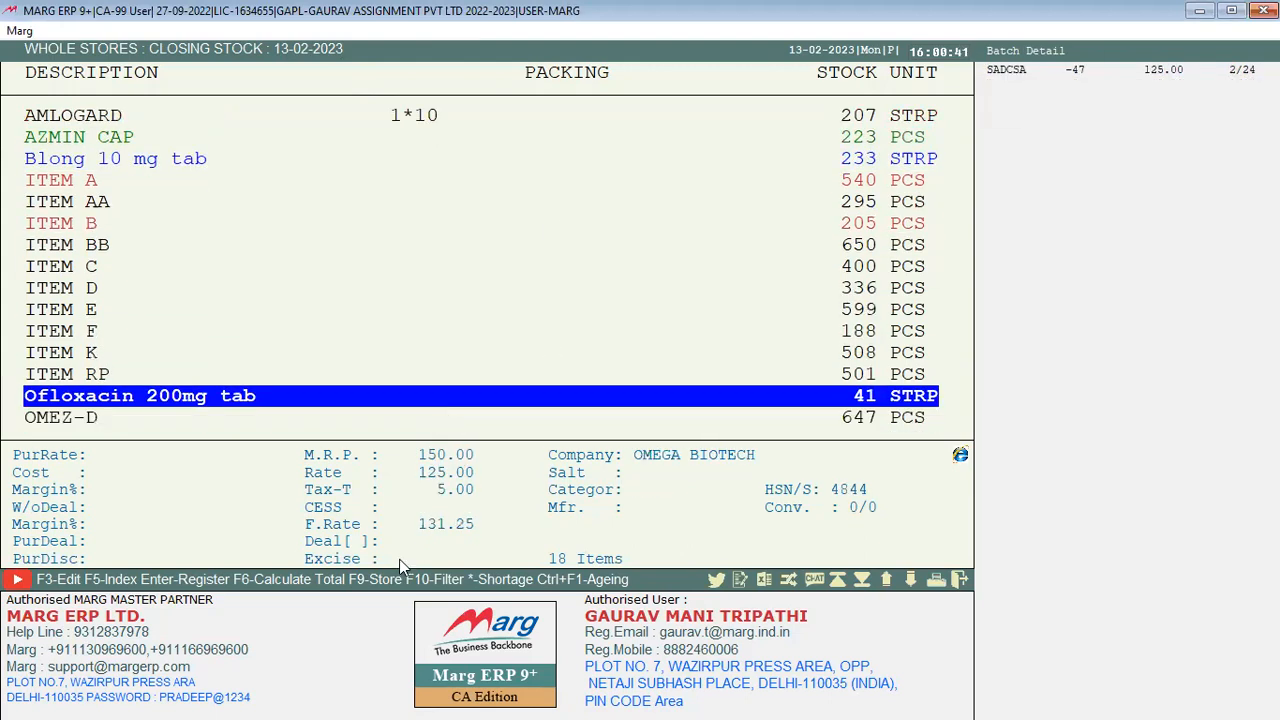
pyautogui.press('Up')
pyautogui.press('Up')
pyautogui.press('Up')
pyautogui.press('Up')
pyautogui.press('Up')
pyautogui.press('Up')
pyautogui.press('Up')
pyautogui.press('Up')
pyautogui.press('Up')
pyautogui.press('Up')
pyautogui.press('Up')
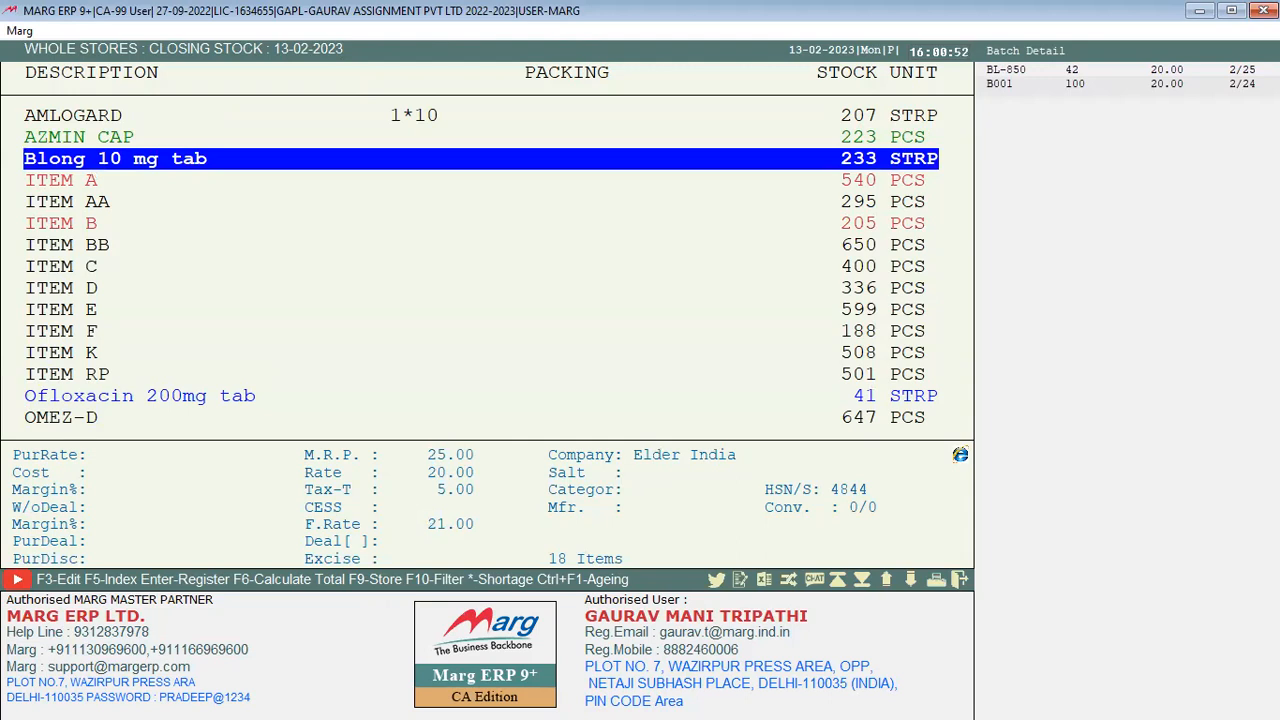
# Switch the open closing stock report to A BLOCK and check the quantity of Blong 10 mg tab
pyautogui.press('F9')
pyautogui.press('Up')
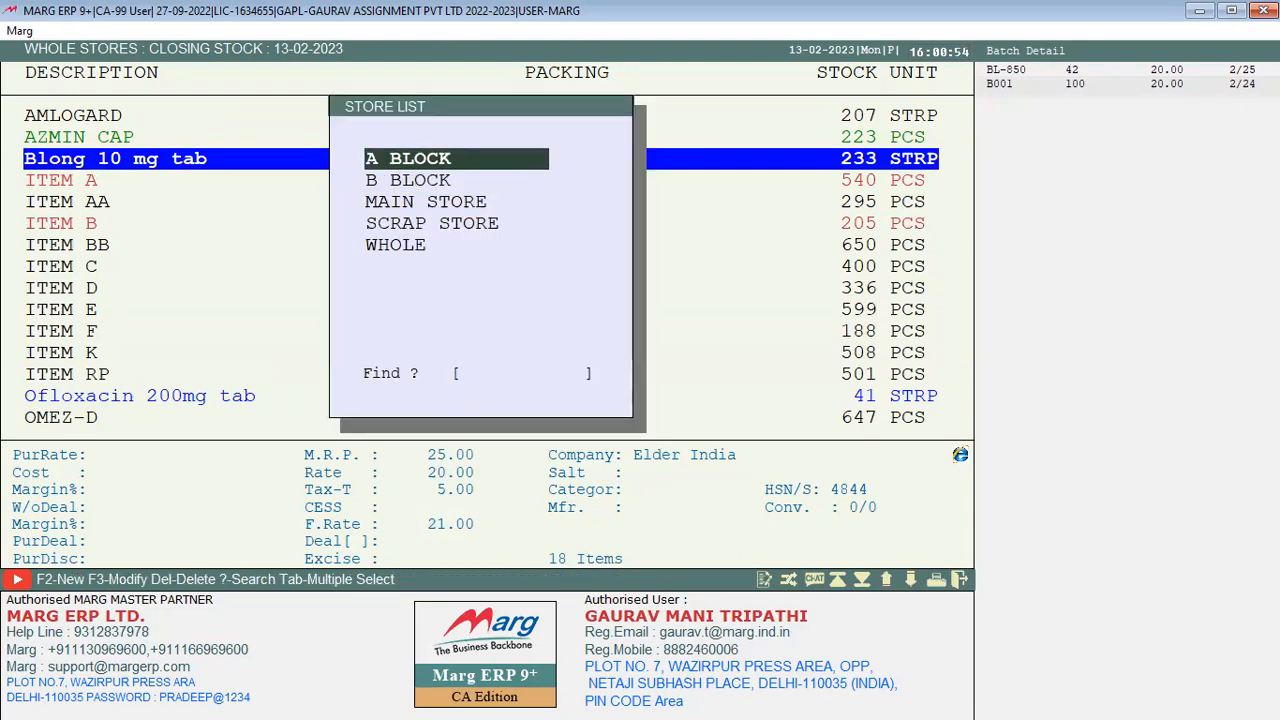
pyautogui.press('Return')
pyautogui.press('Down')
pyautogui.press('Down')
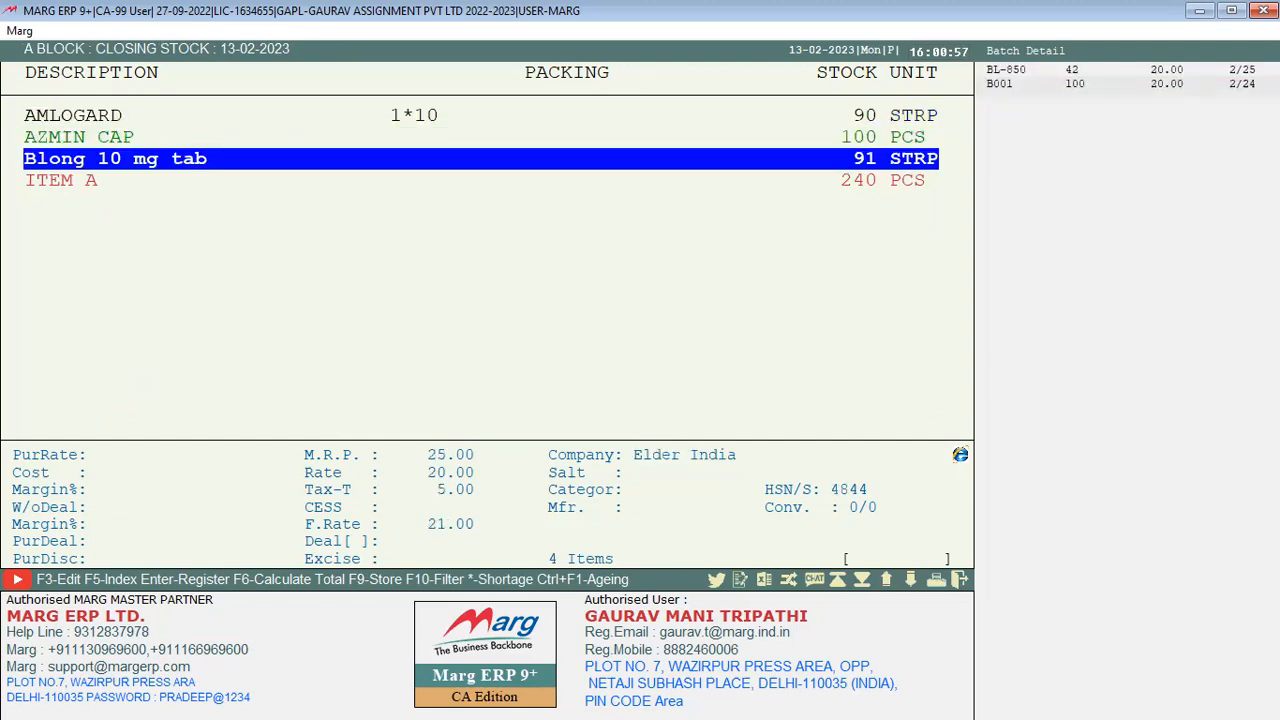
# Switch the closing stock report back to WHOLE stores and highlight Blong 10 mg tab
pyautogui.press('F9')
pyautogui.press('Down')
pyautogui.press('Down')
pyautogui.press('Down')
pyautogui.press('Down')
pyautogui.press('Return')
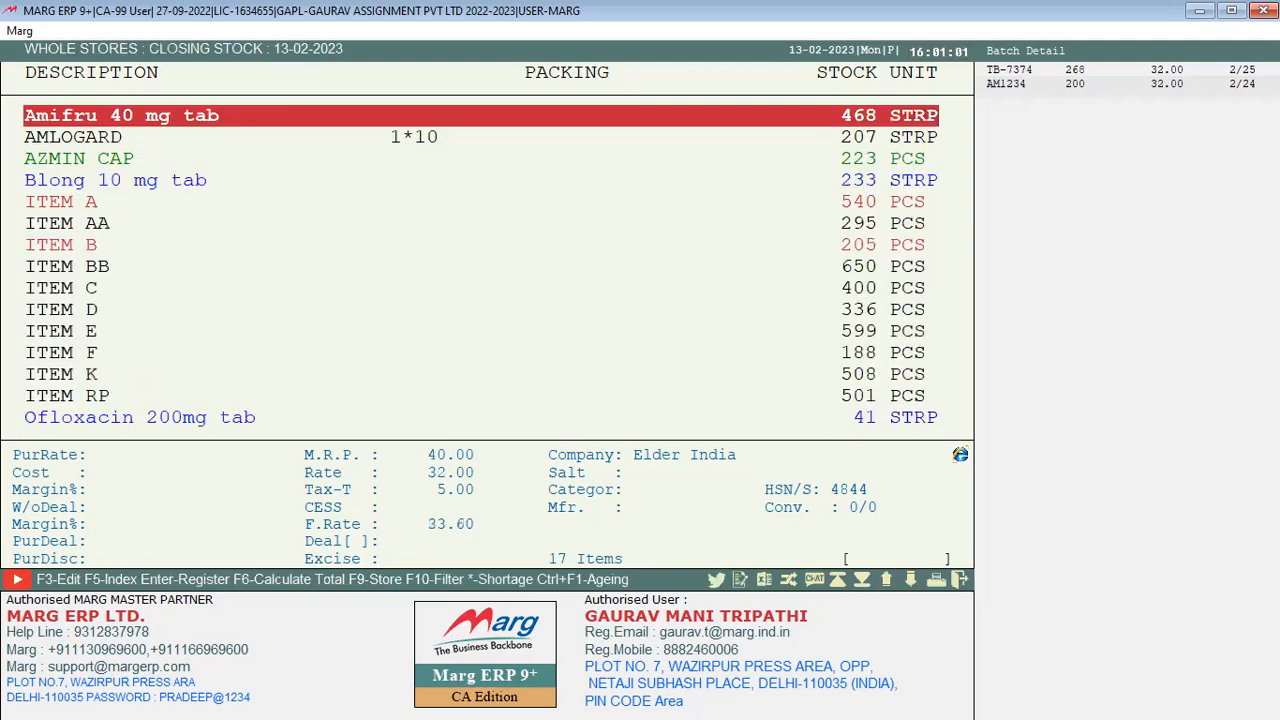
pyautogui.press('Down')
pyautogui.press('Down')
pyautogui.press('Down')
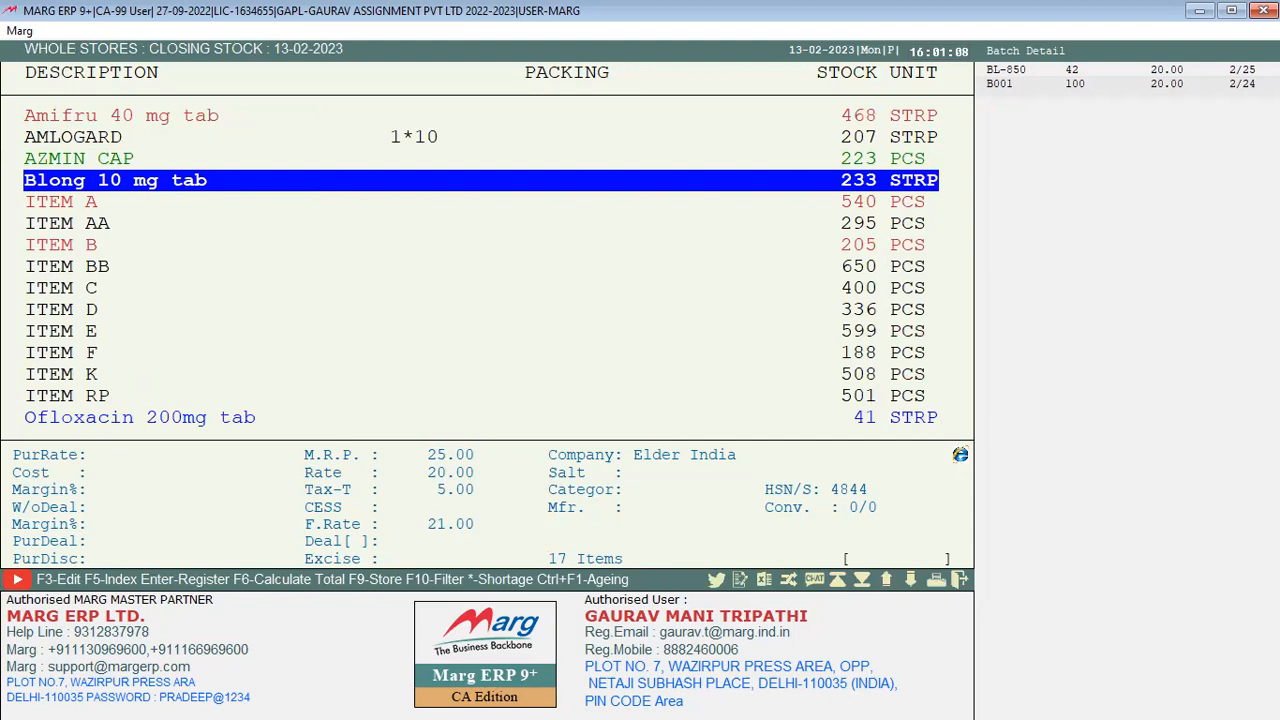
# Switch the closing stock report from WHOLE stores to B BLOCK without closing it
pyautogui.press('F9')
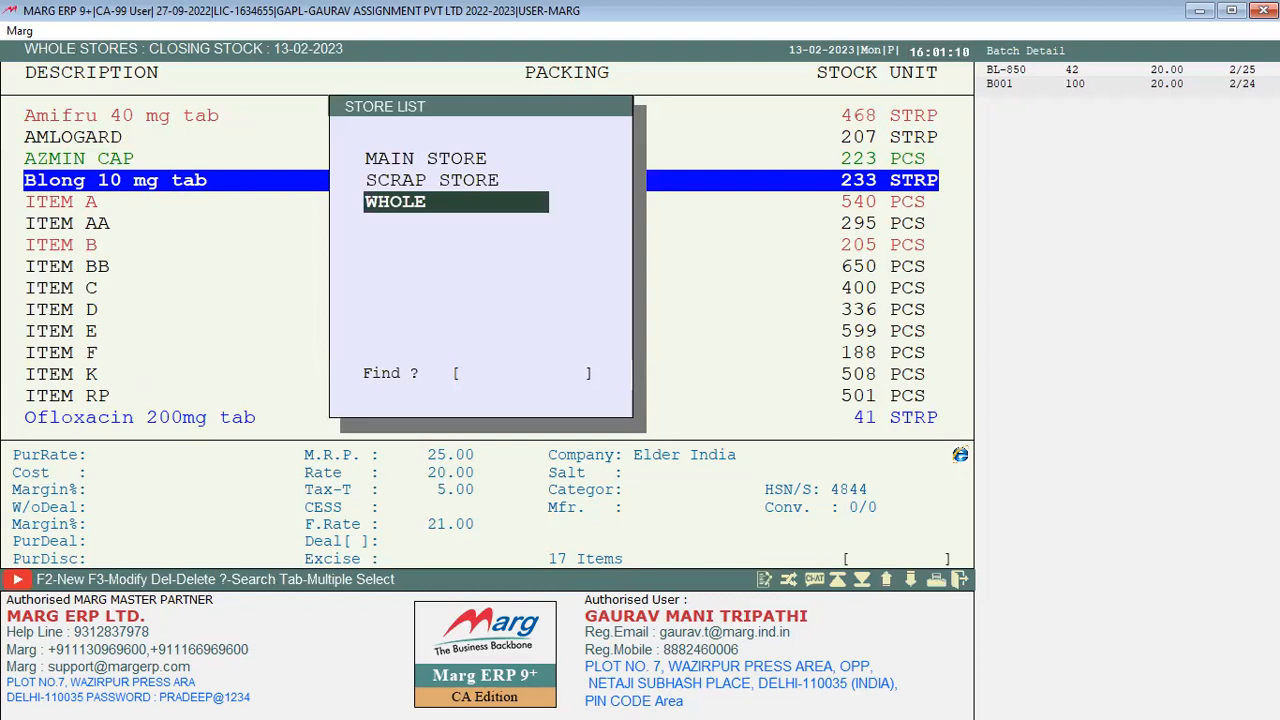
pyautogui.press('Up')
pyautogui.press('Up')
pyautogui.press('Up')
pyautogui.press('Up')
pyautogui.press('Down')
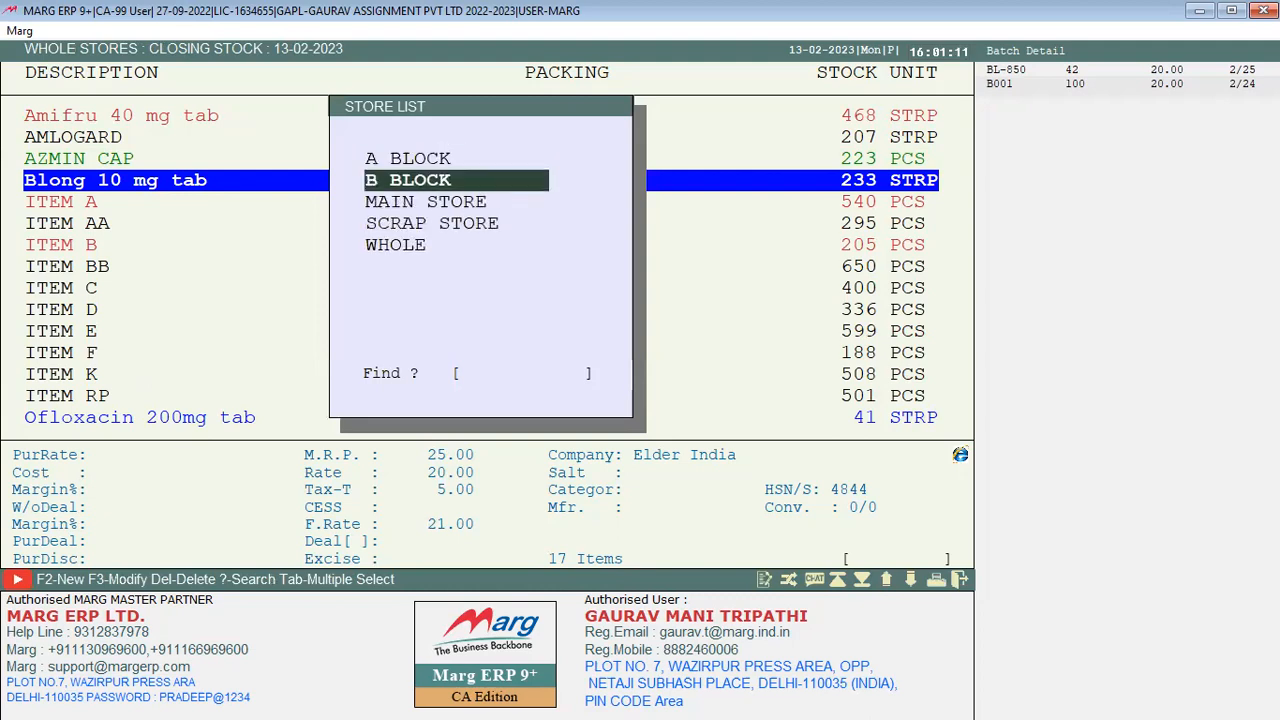
pyautogui.press('Return')
# Examine the item quantities and batch details in B BLOCK's closing stock list
pyautogui.press('Down')
pyautogui.press('Down')
pyautogui.press('Down')
pyautogui.press('Down')
pyautogui.press('Down')
pyautogui.press('Up')
pyautogui.press('Up')
pyautogui.press('Up')
pyautogui.press('Up')
pyautogui.press('Up')
pyautogui.press('Down')
pyautogui.press('Down')
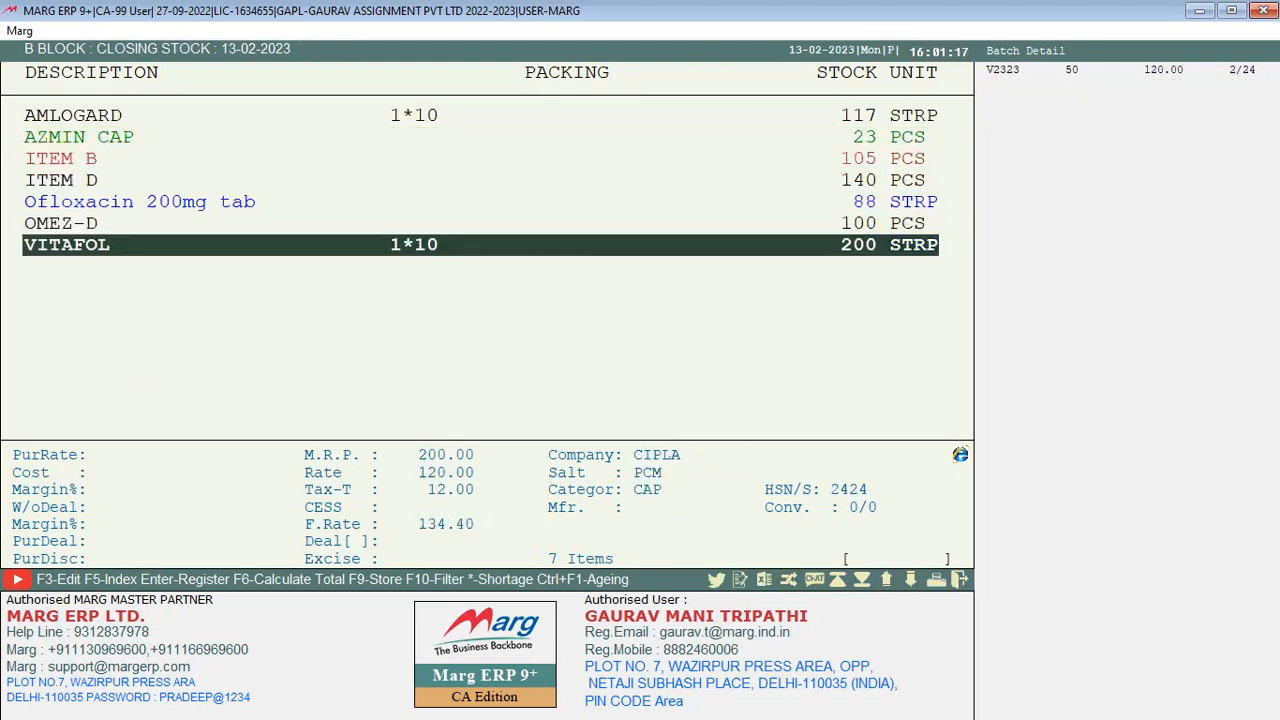
# Return the closing stock report to WHOLE stores, check AZMIN CAP and close the report
pyautogui.press('F9')
pyautogui.press('Down')
pyautogui.press('Down')
pyautogui.press('Down')
pyautogui.press('Return')
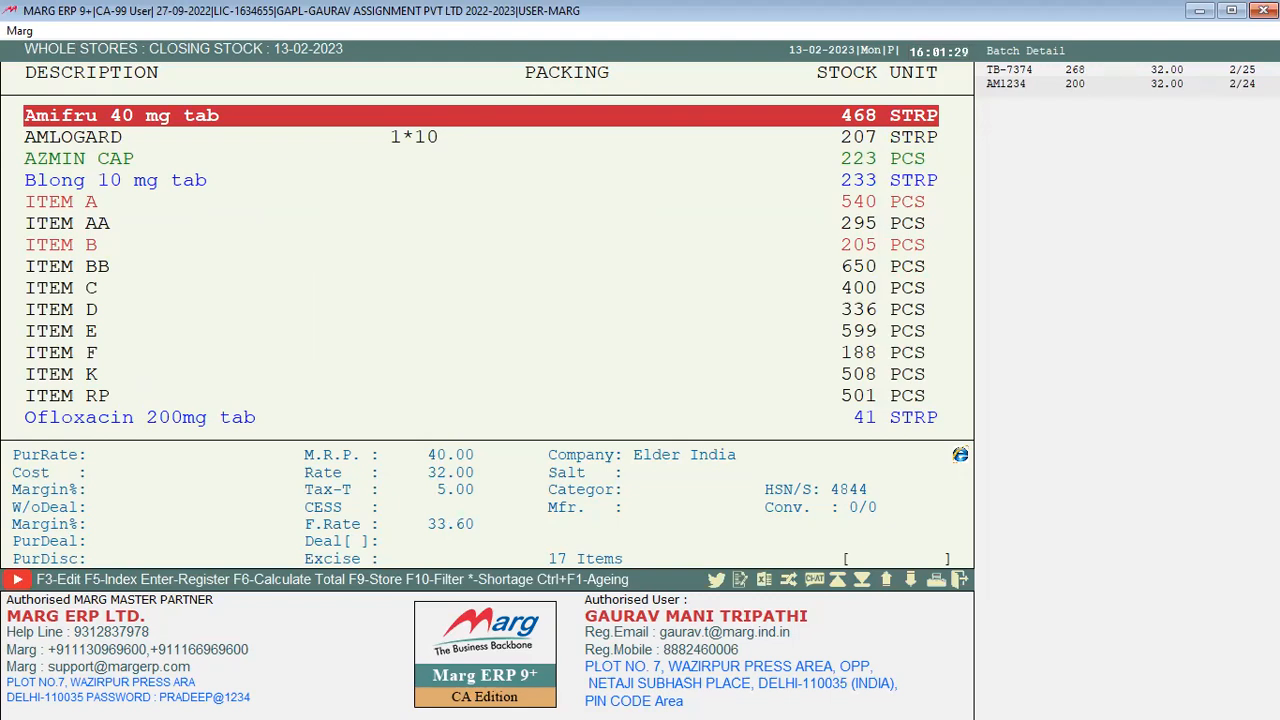
pyautogui.press('Down')
pyautogui.press('Down')
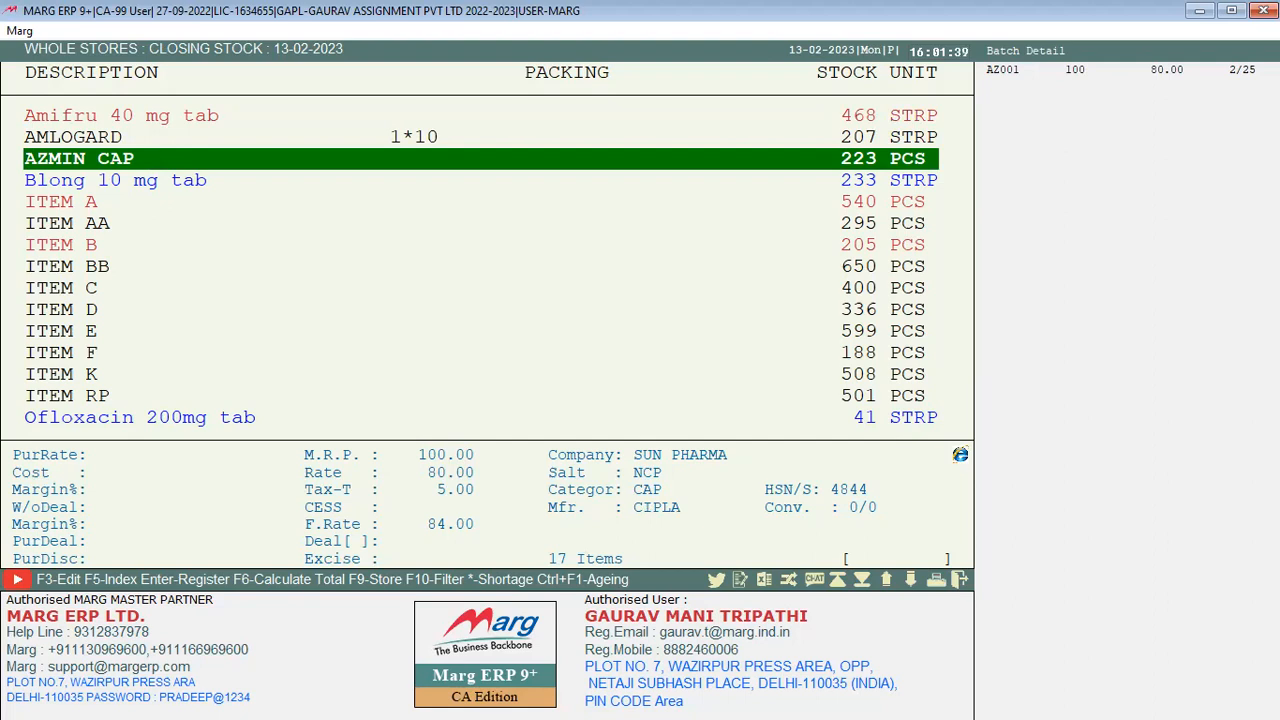
pyautogui.press('Escape')
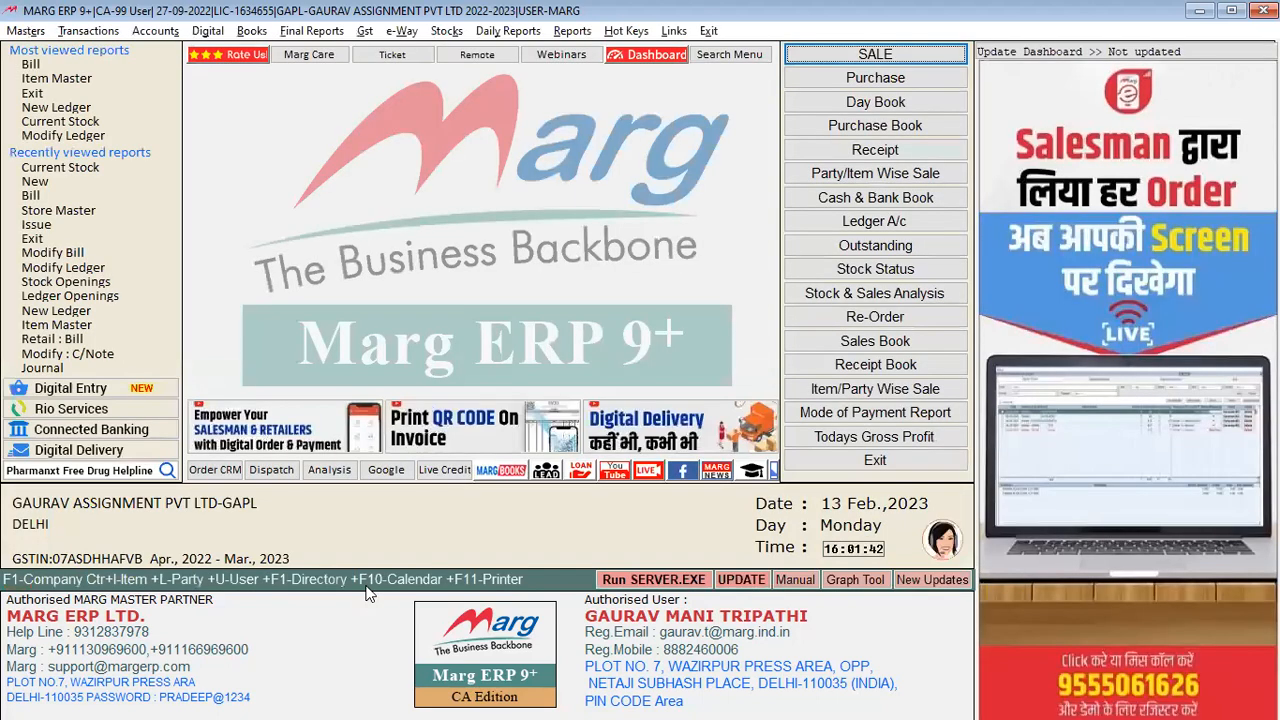
# Open the current stock report for WHOLE stores again and highlight AZMIN CAP
pyautogui.hotkey('alt', 's')
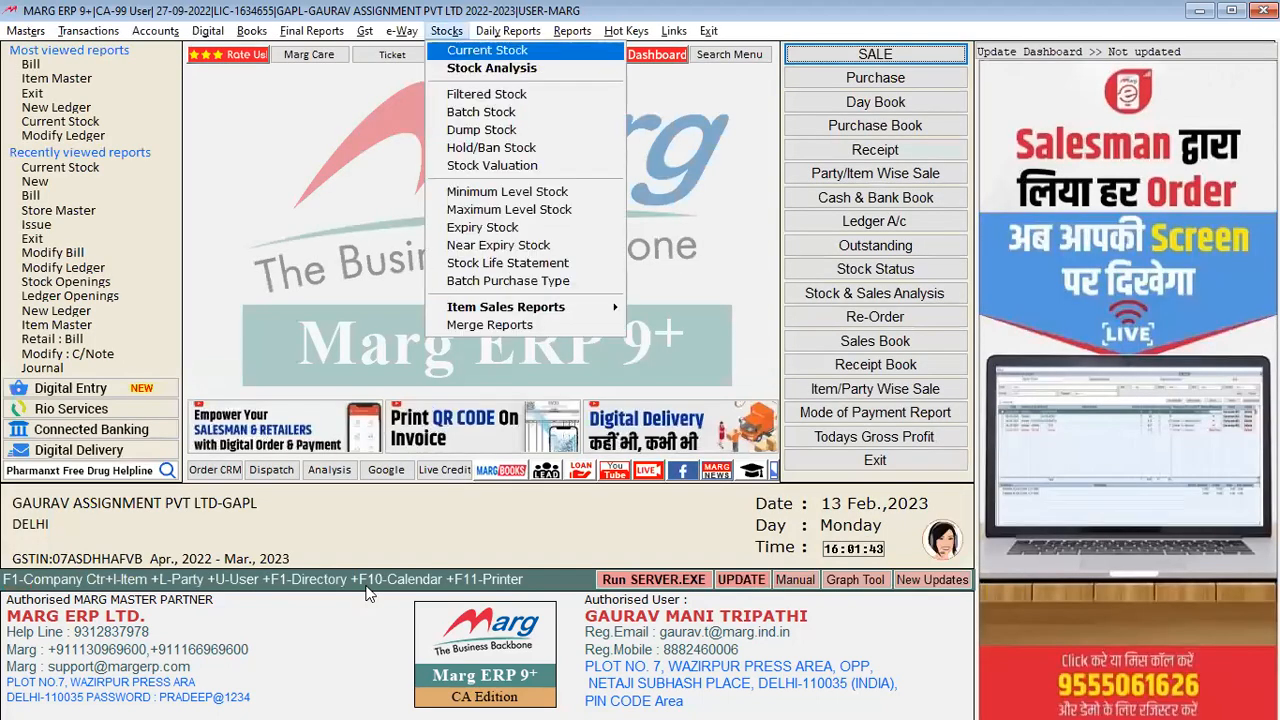
pyautogui.press('Return')
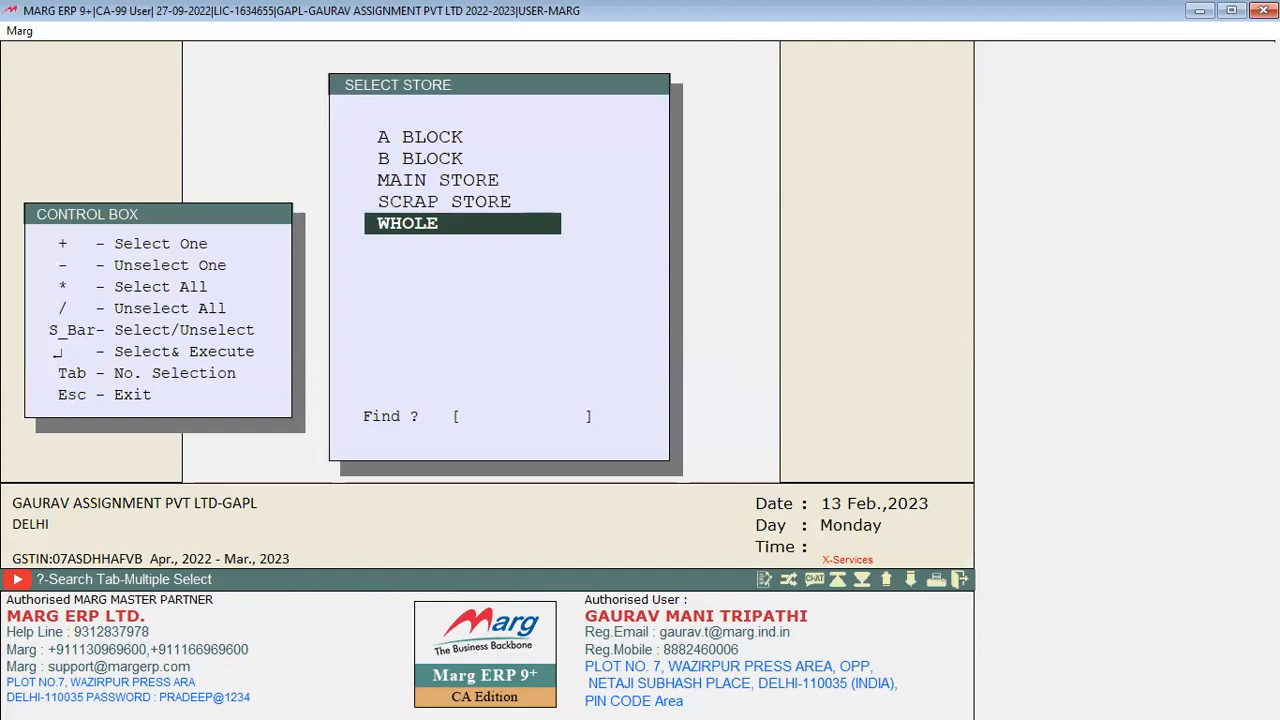
pyautogui.press('Return')
pyautogui.press('Down')
pyautogui.press('Down')
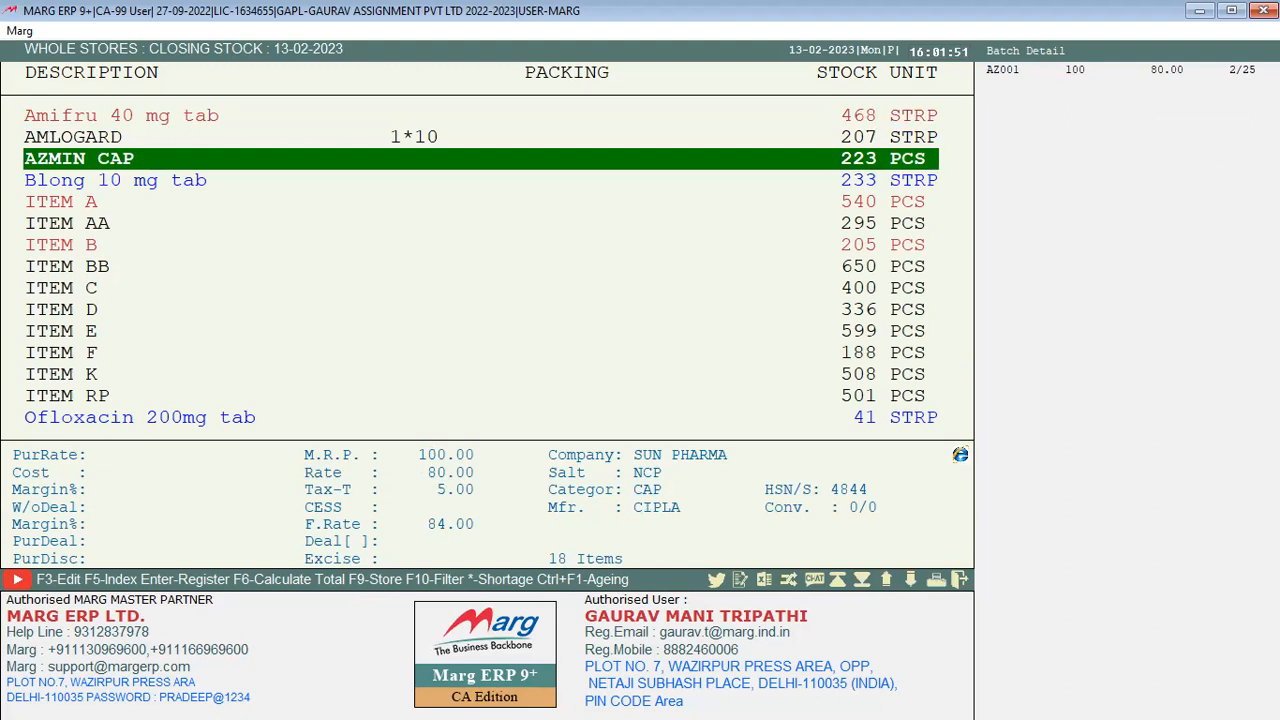
# Change the report's store to A BLOCK and check the stock of AZMIN CAP there
pyautogui.press('F9')
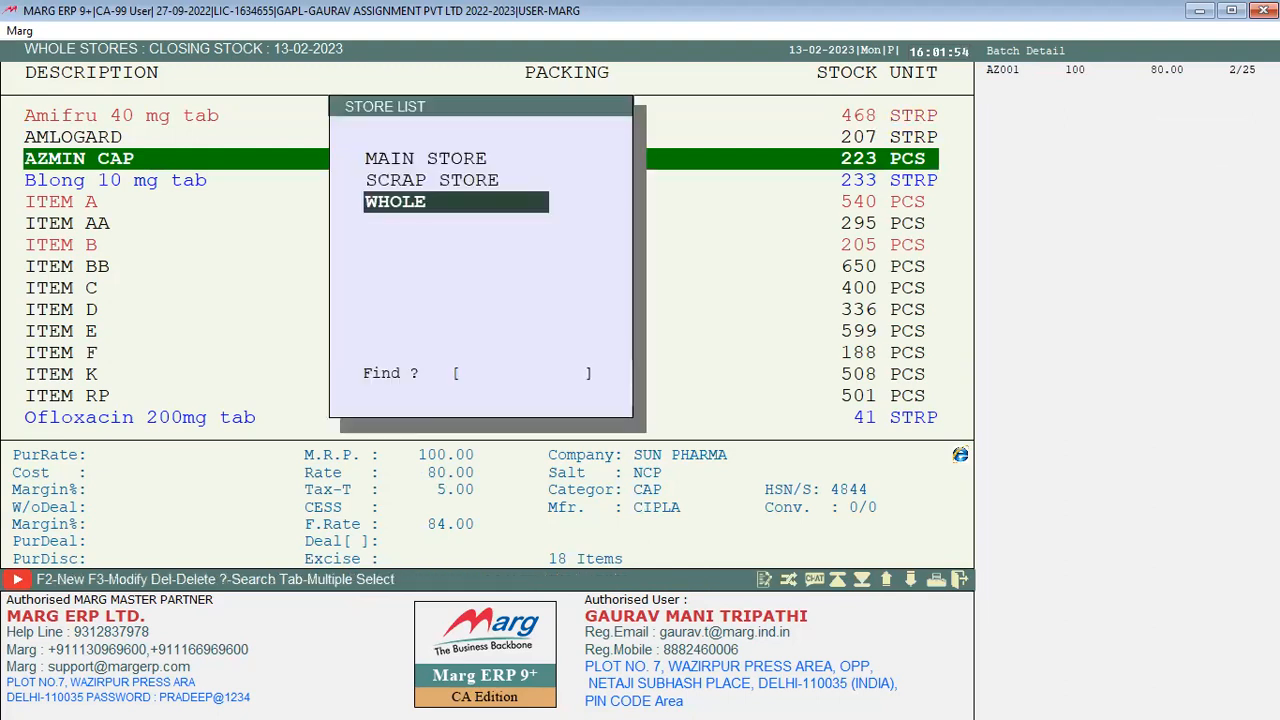
pyautogui.press('Up')
pyautogui.press('Up')
pyautogui.press('Up')
pyautogui.press('Up')
pyautogui.press('Return')
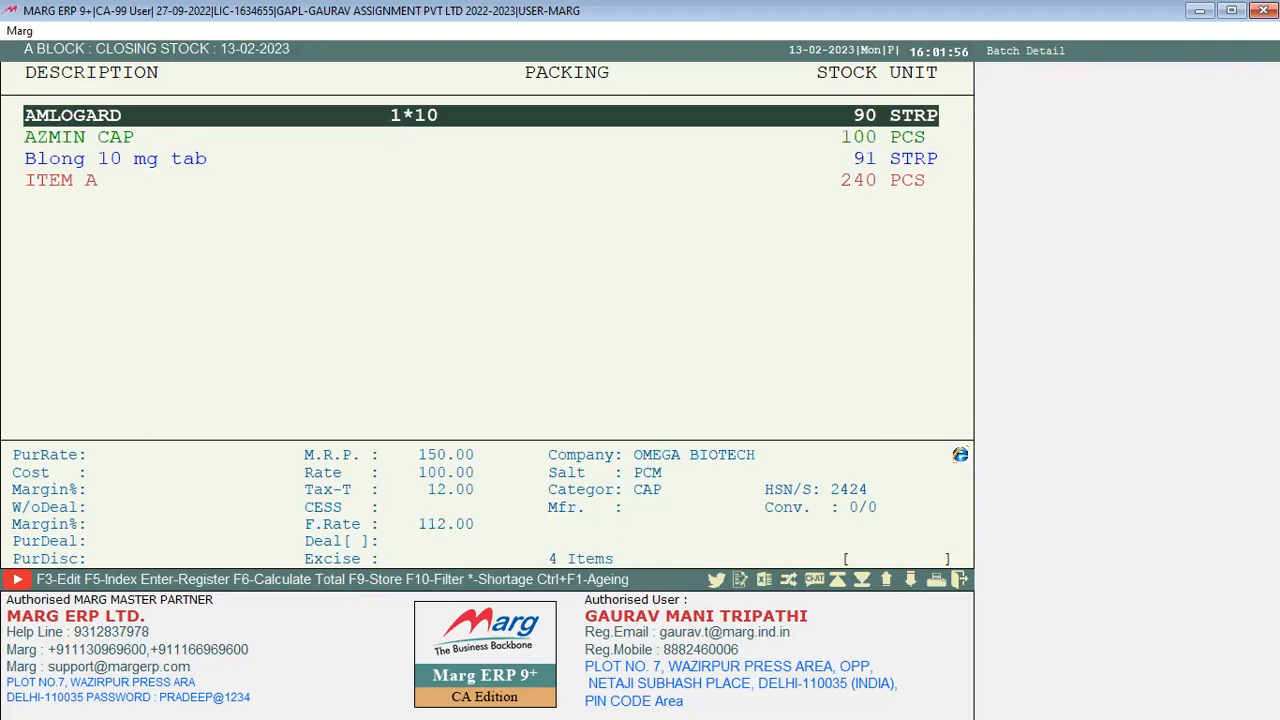
pyautogui.press('Down')
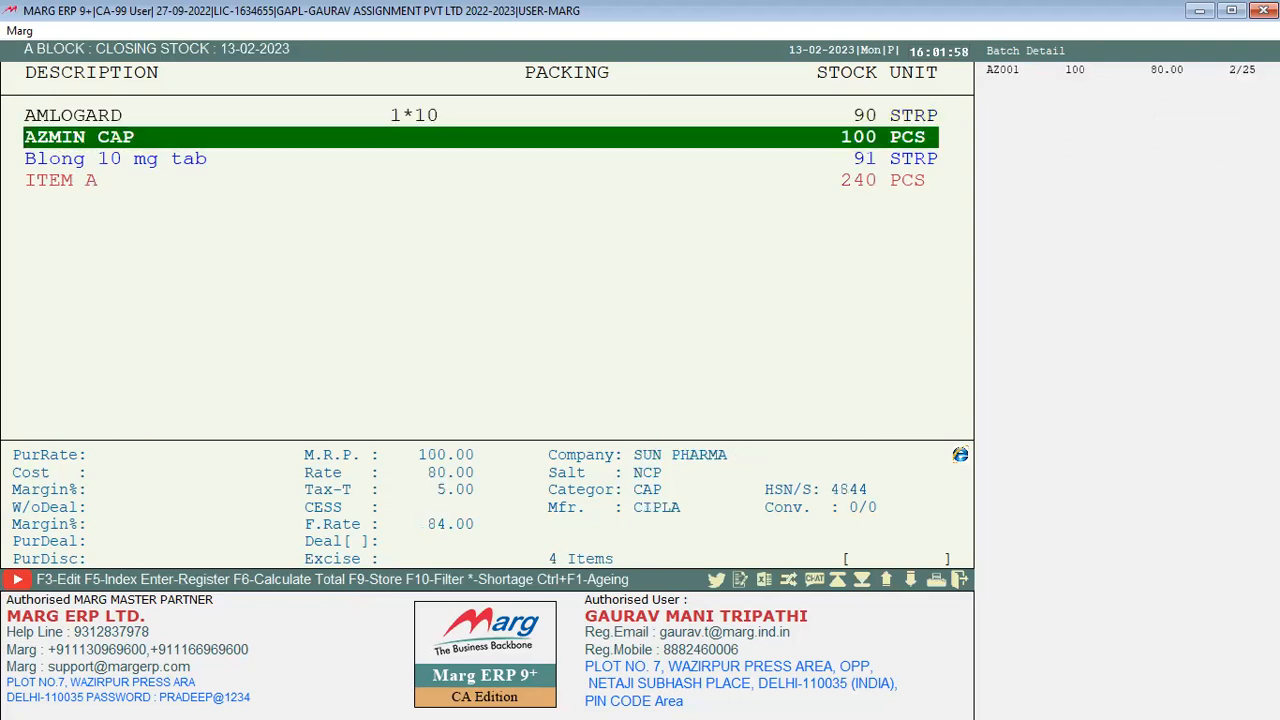
# Change the report's store back to WHOLE and highlight AZMIN CAP in the list
pyautogui.press('F9')
pyautogui.press('Down')
pyautogui.press('Down')
pyautogui.press('Down')
pyautogui.press('Down')
pyautogui.press('Return')
pyautogui.press('Down')
pyautogui.press('Down')
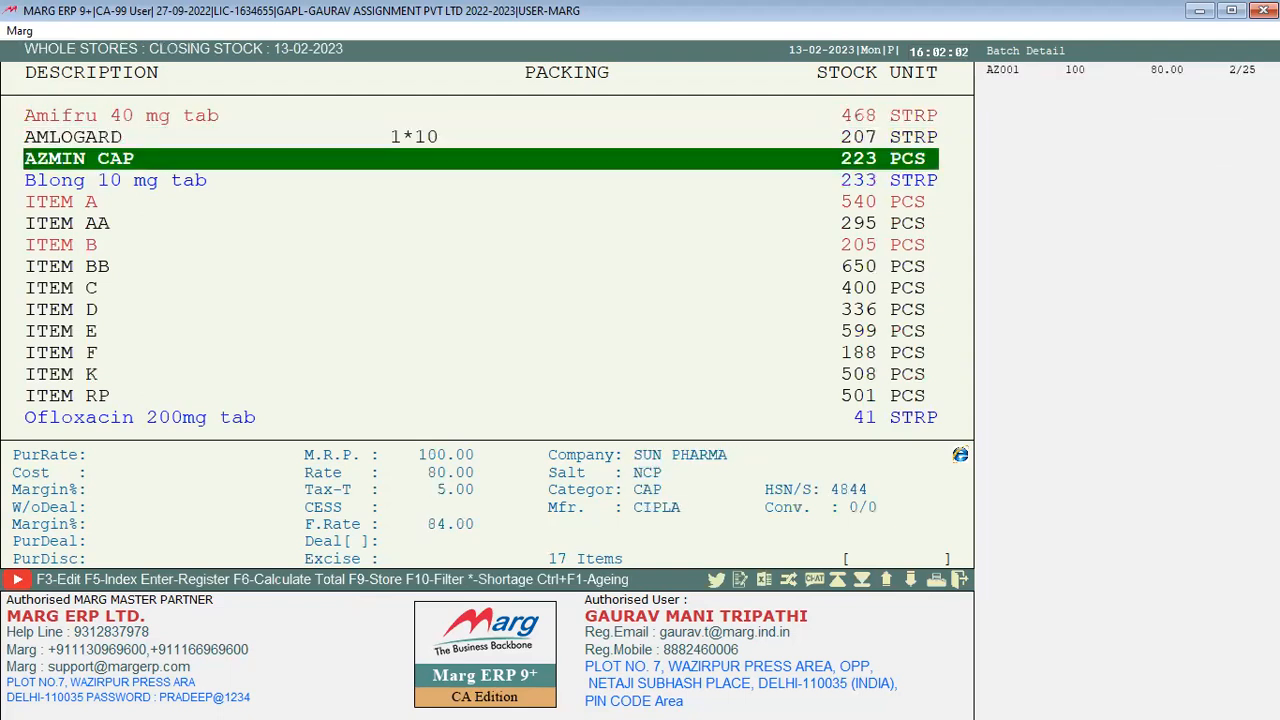
# Change the report's store to B BLOCK to view its closing stock
pyautogui.press('F9')
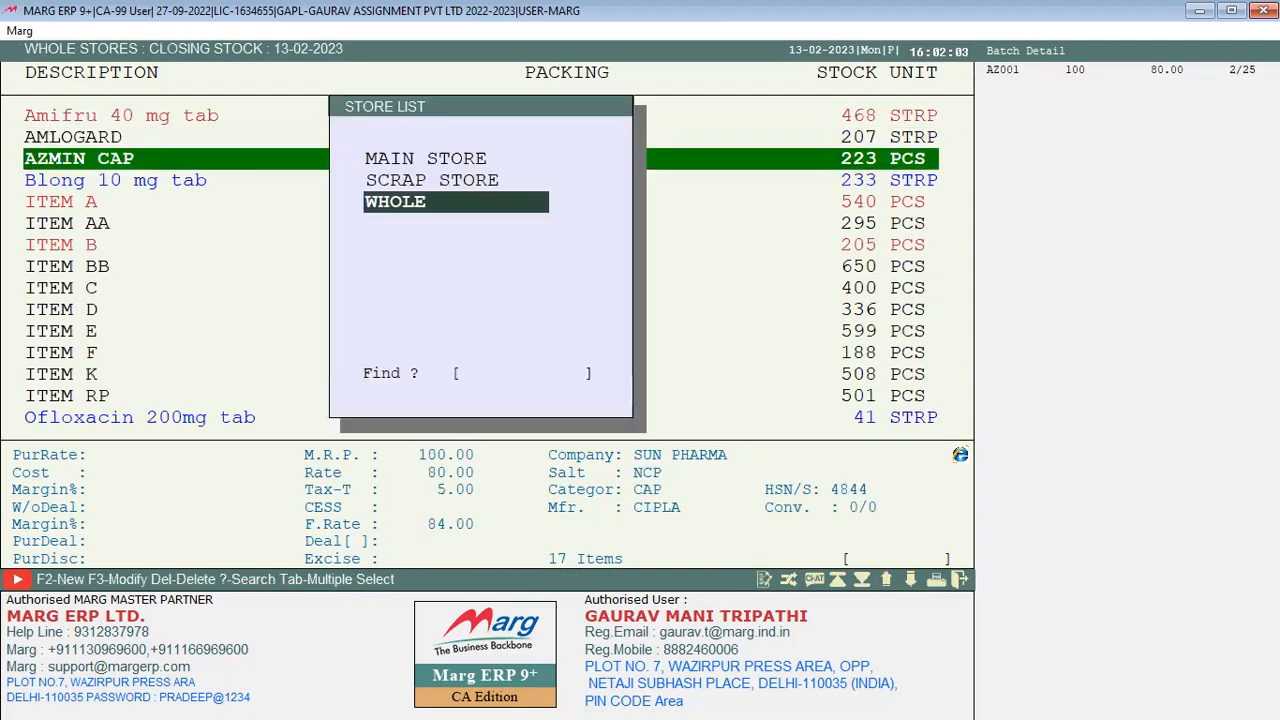
pyautogui.press('Up')
pyautogui.press('Up')
pyautogui.press('Up')
pyautogui.press('Up')
pyautogui.press('Down')
pyautogui.press('Return')
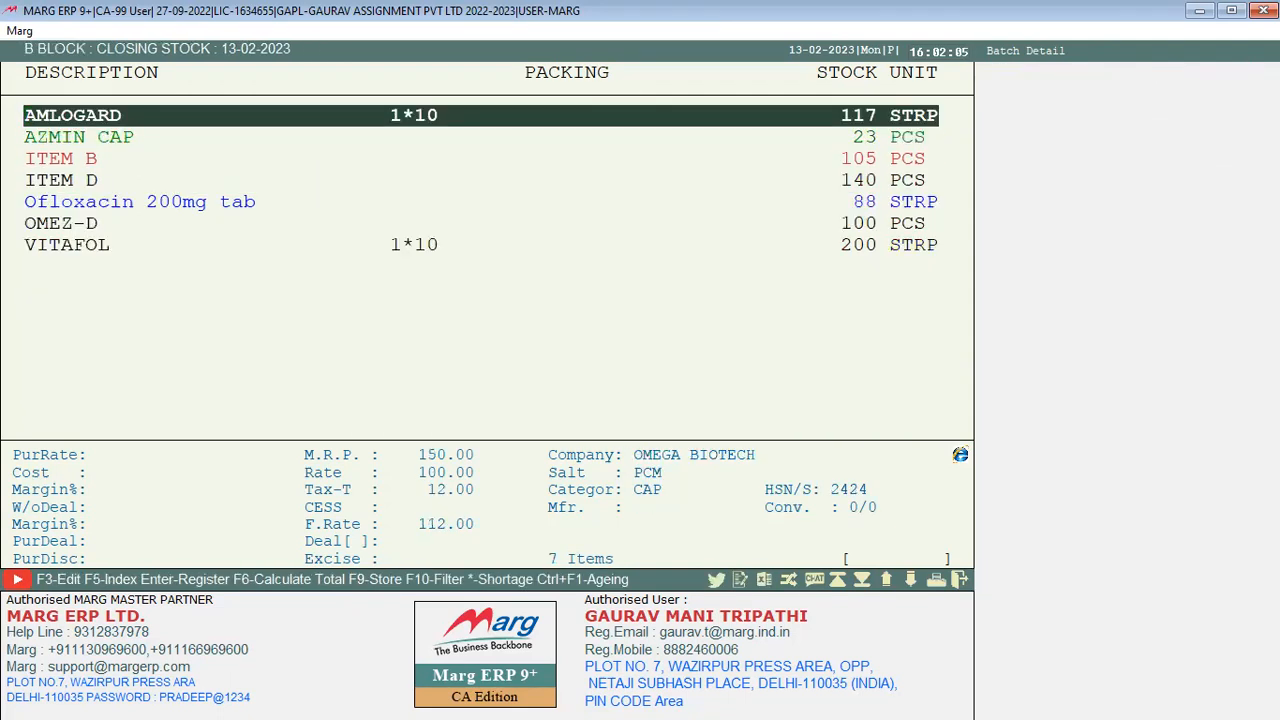
# Highlight AZMIN CAP in the B BLOCK stock list and change the report's store to WHOLE
pyautogui.press('Down')
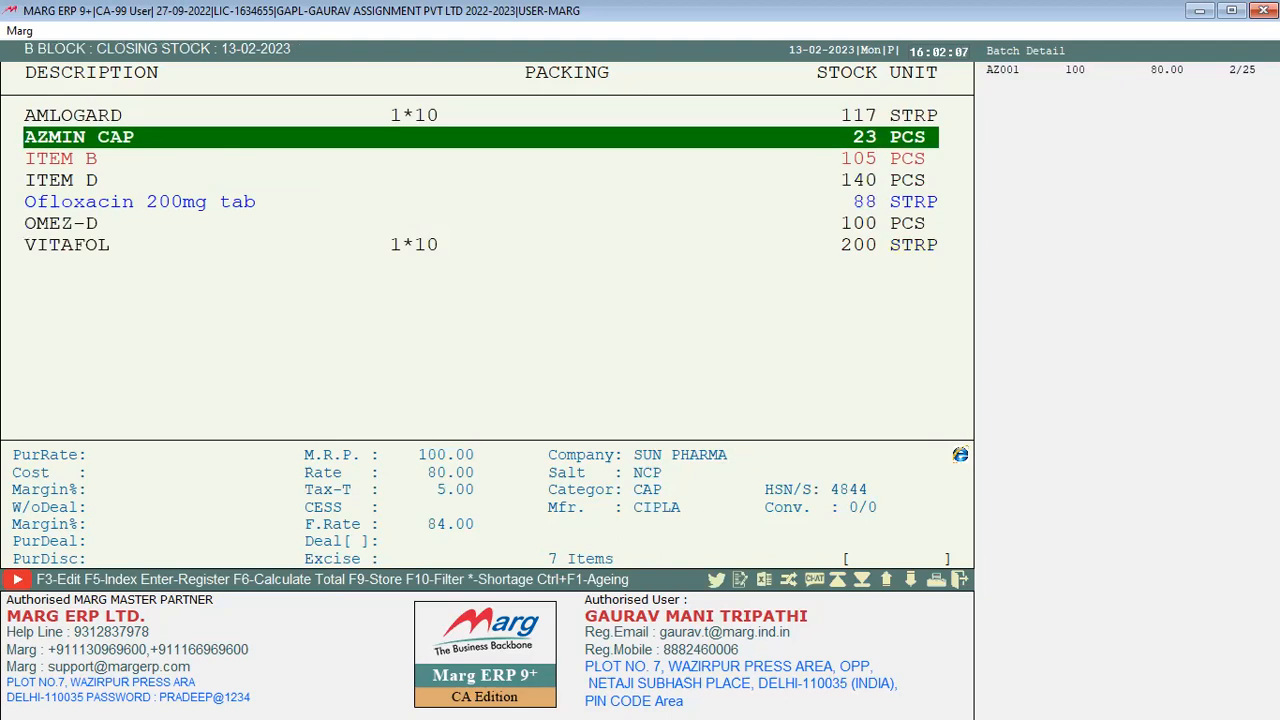
pyautogui.press('F9')
pyautogui.press('Down')
pyautogui.press('Down')
pyautogui.press('Down')
pyautogui.press('Return')
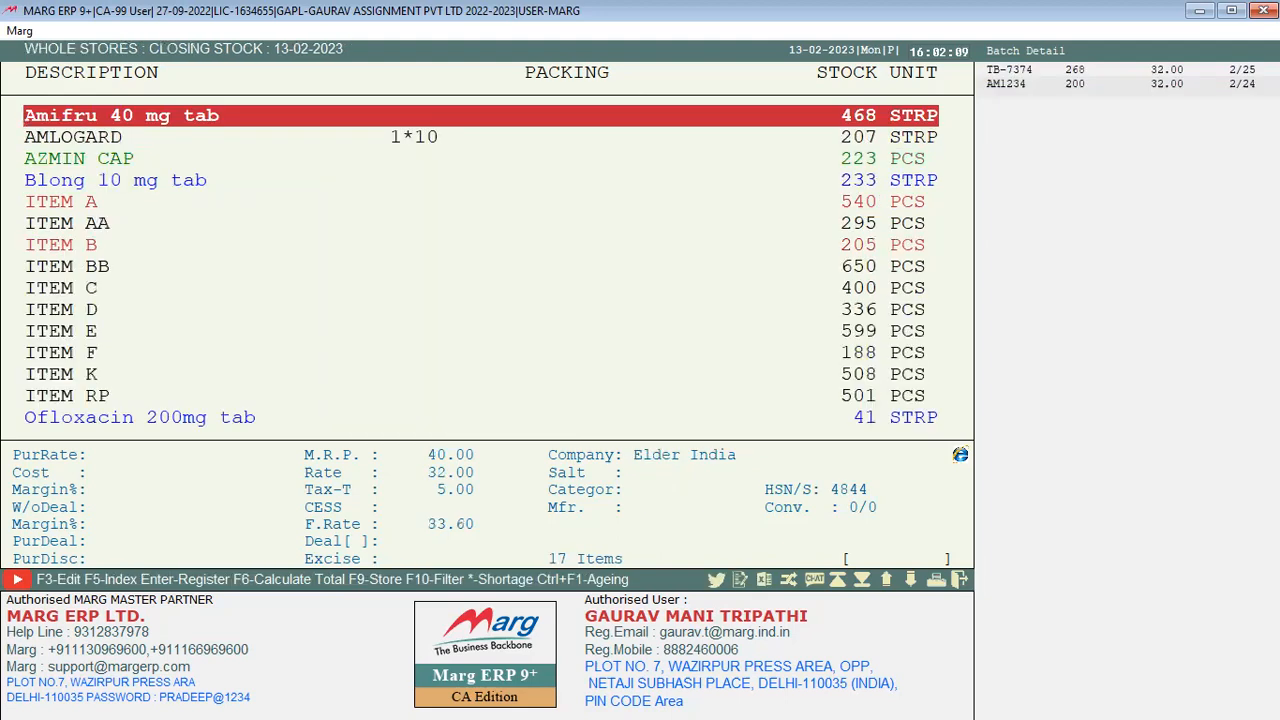
# Change the report's store to MAIN STORE to check the stock of AZMIN CAP there
pyautogui.press('F9')
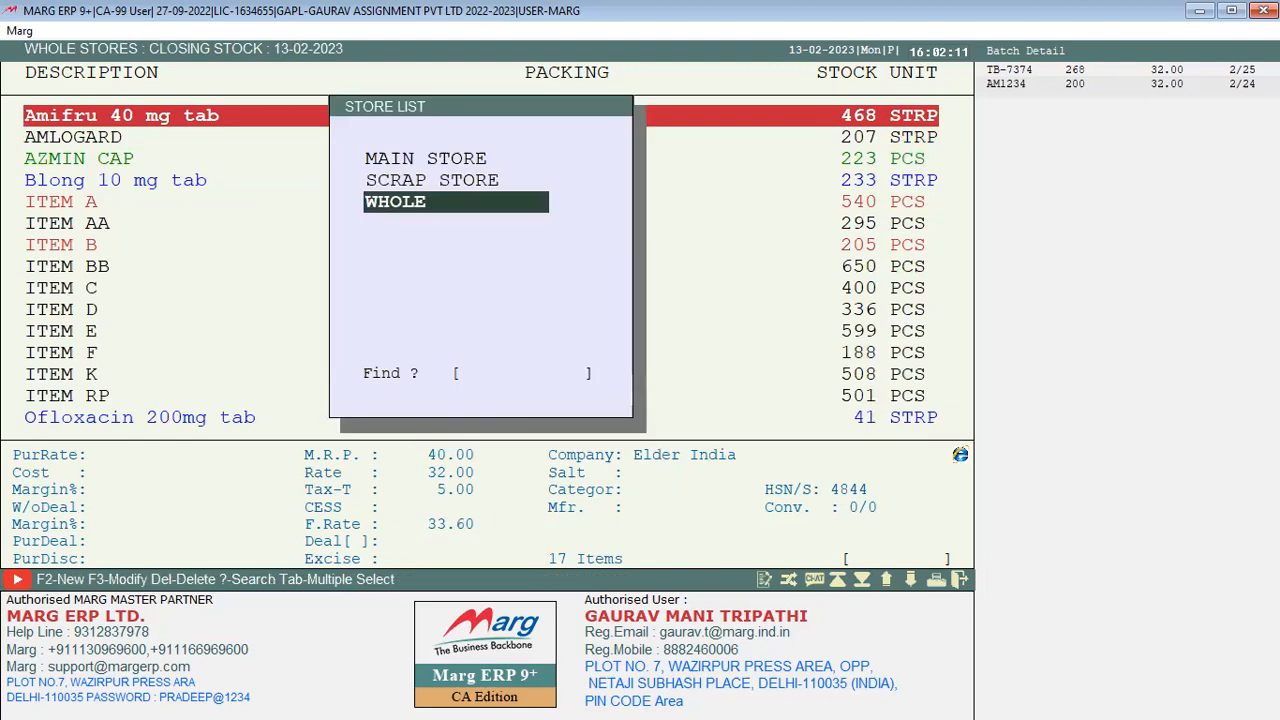
pyautogui.press('Up')
pyautogui.press('Up')
pyautogui.press('Return')
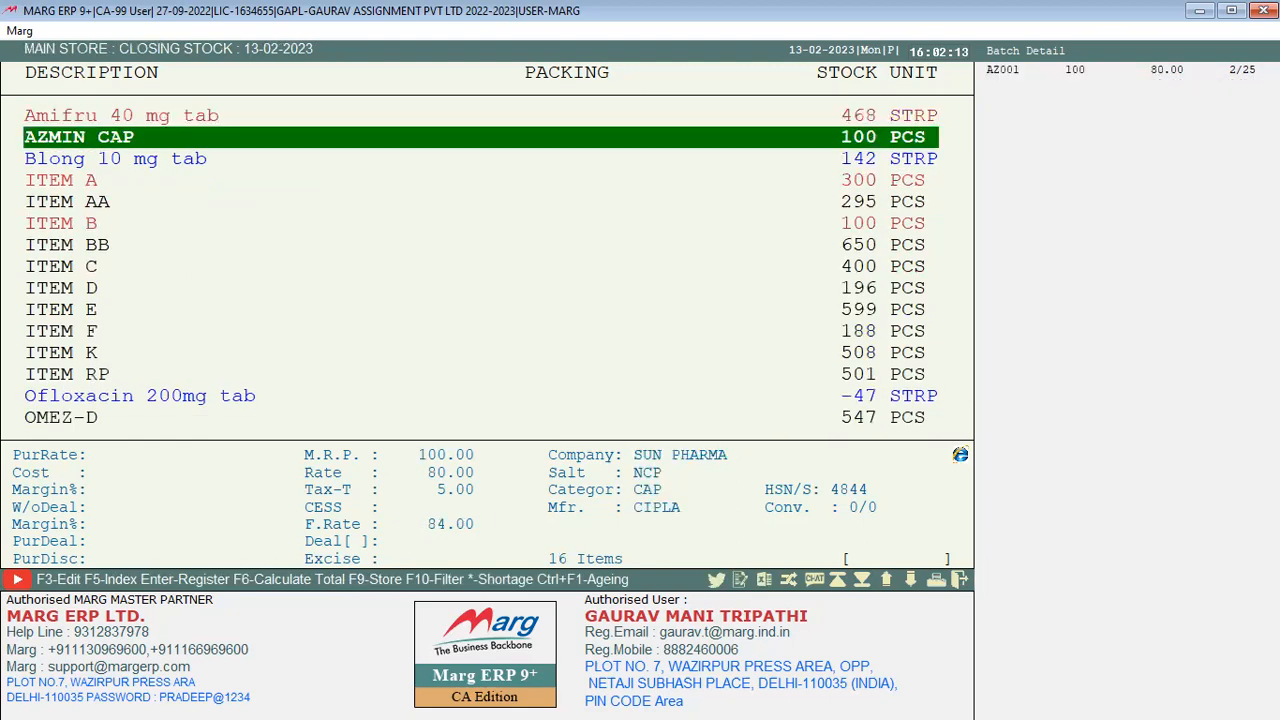
# Change the report's store from MAIN STORE back to WHOLE and highlight AZMIN CAP
pyautogui.press('F9')
pyautogui.press('Down')
pyautogui.press('Down')
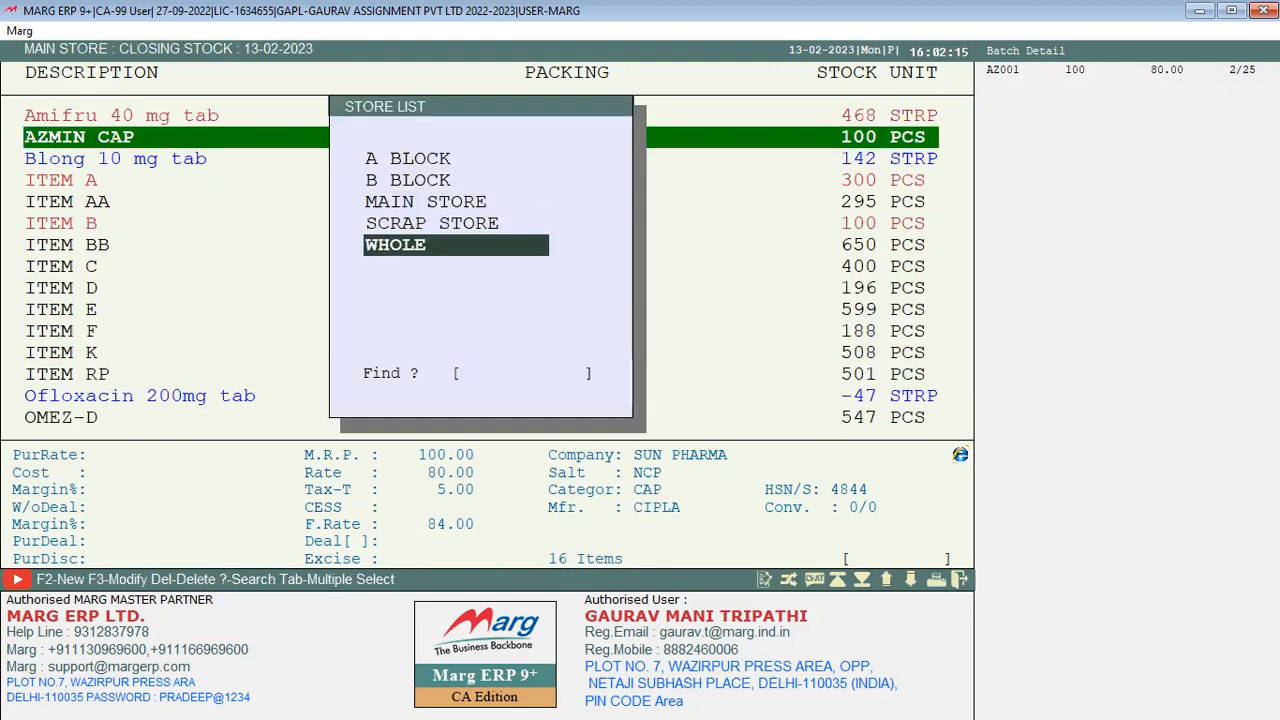
pyautogui.press('Return')
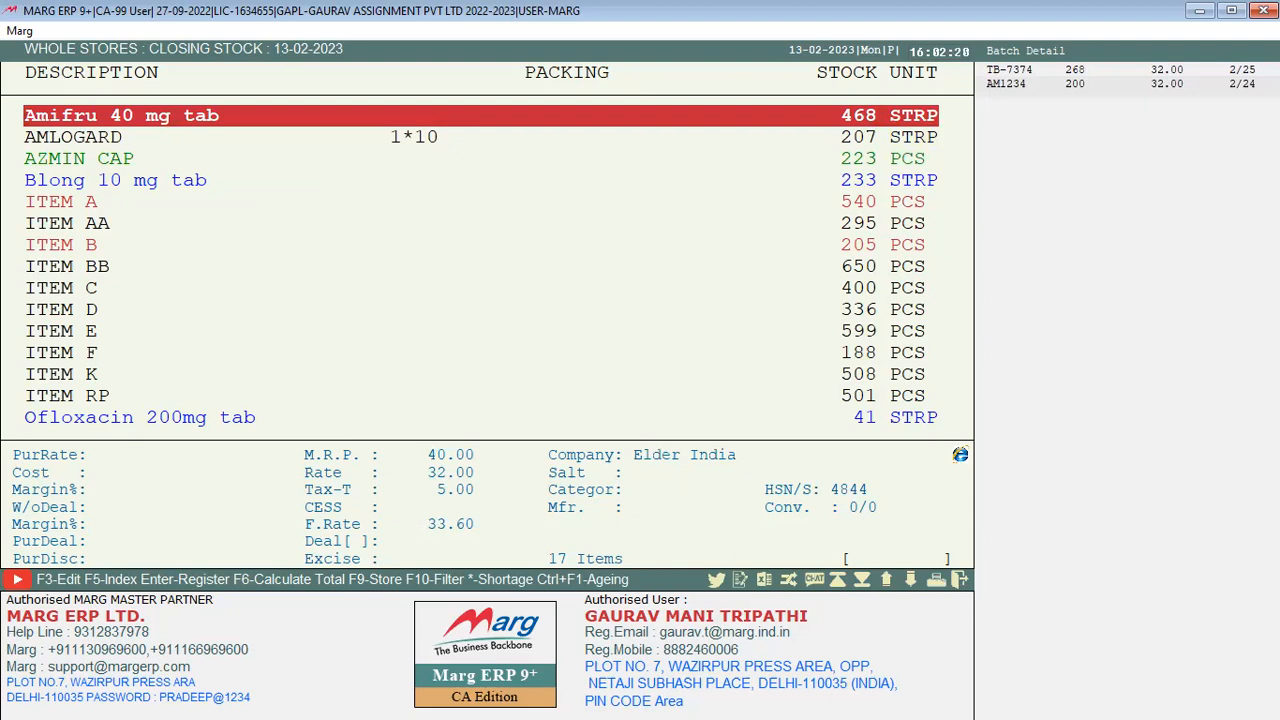
pyautogui.press('Down')
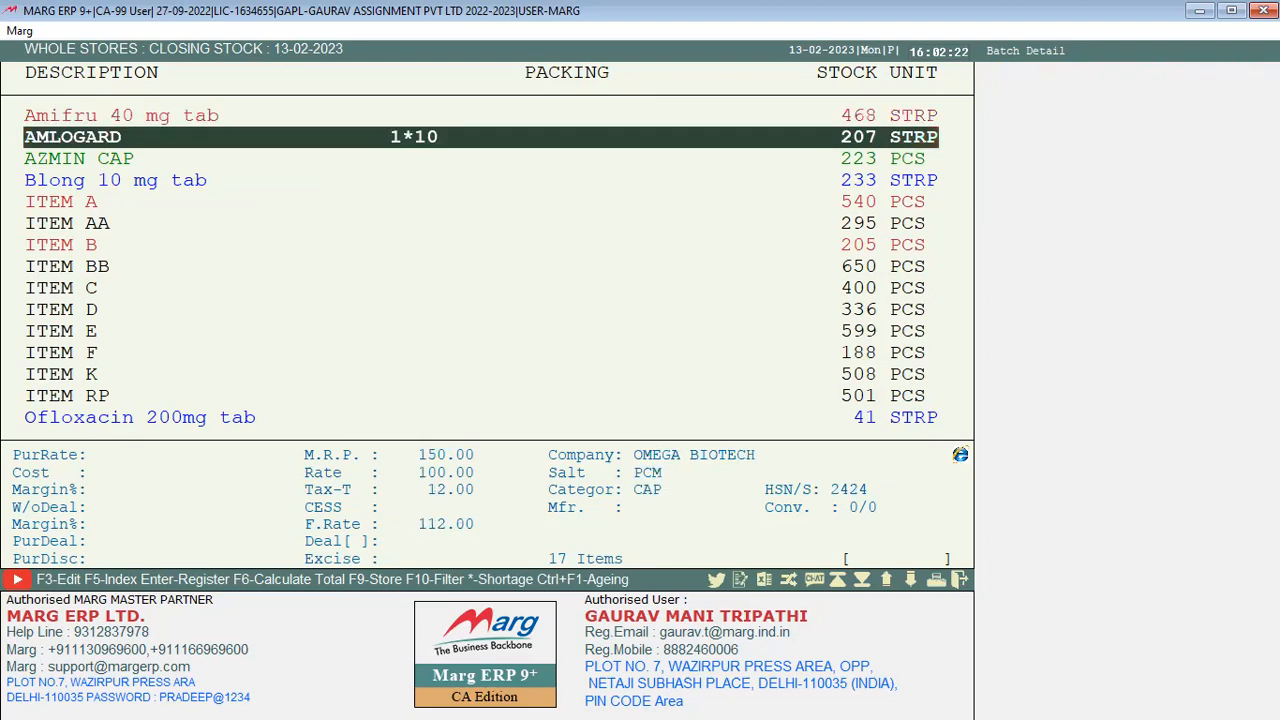
pyautogui.press('Down')
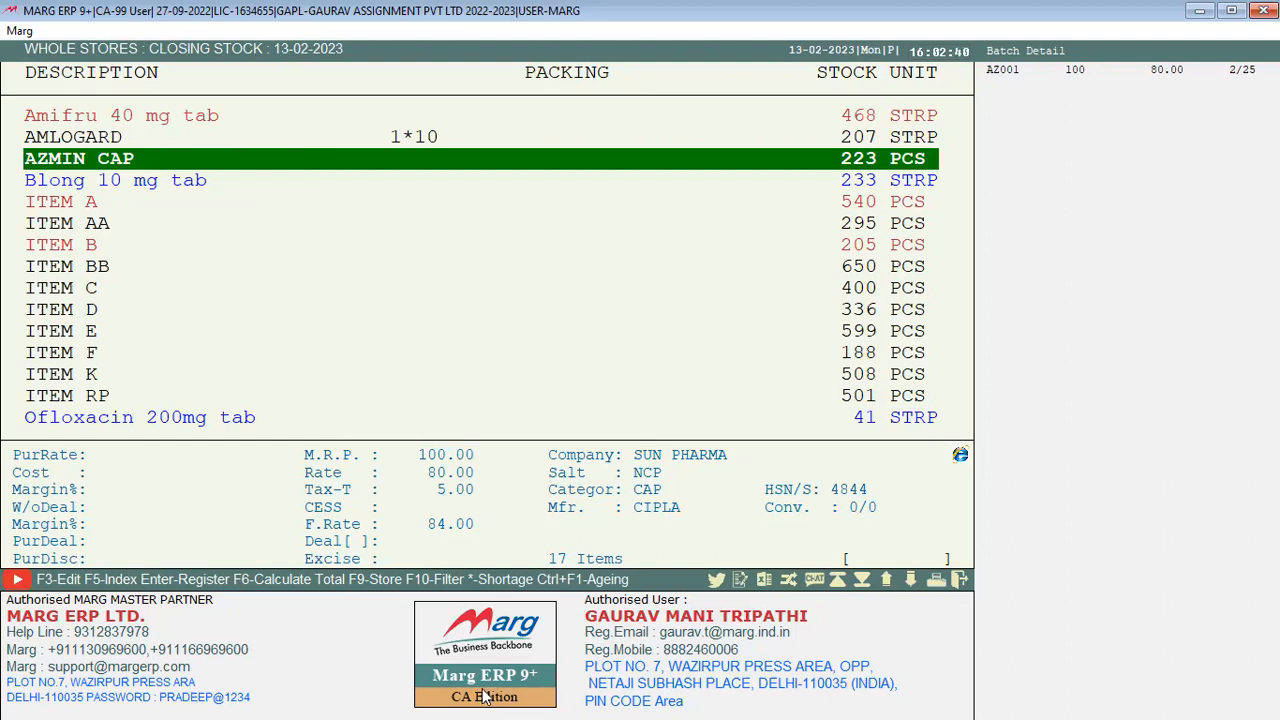
# Switch to the Word document and locate the store names under the STORE WISE REPORT heading
pyautogui.press('Down')
pyautogui.press('Down')
pyautogui.press('Down')
pyautogui.press('Down')
pyautogui.press('Down')
pyautogui.press('Down')
pyautogui.press('Down')
pyautogui.press('Down')
pyautogui.press('Down')
pyautogui.press('Down')
pyautogui.press('Down')
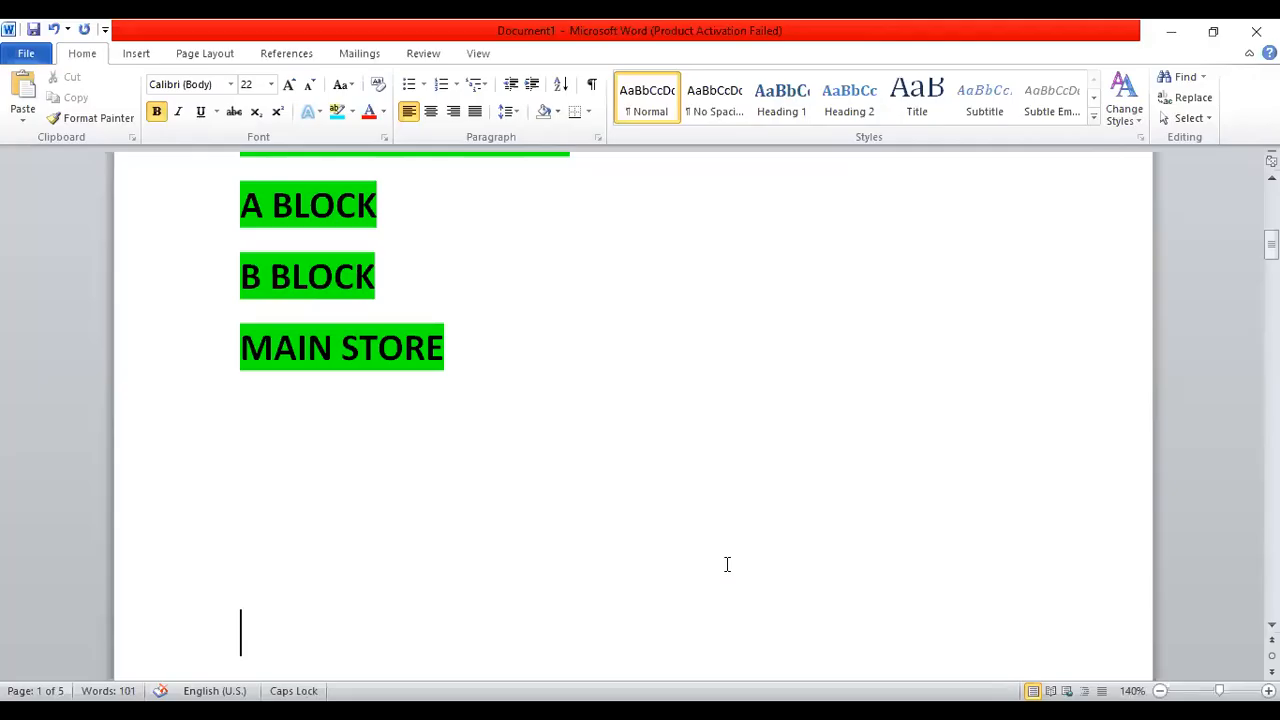
pyautogui.press('Up')
pyautogui.press('Up')
pyautogui.press('Up')
pyautogui.press('Up')
pyautogui.press('Up')
pyautogui.press('Up')
pyautogui.press('Up')
pyautogui.press('Up')
# Move the B BLOCK text up onto the same line, directly after A BLOCK
pyautogui.click(248, 387)
pyautogui.moveTo(260, 381); pyautogui.dragTo(438, 391)
pyautogui.hotkey('ctrl', 'c')
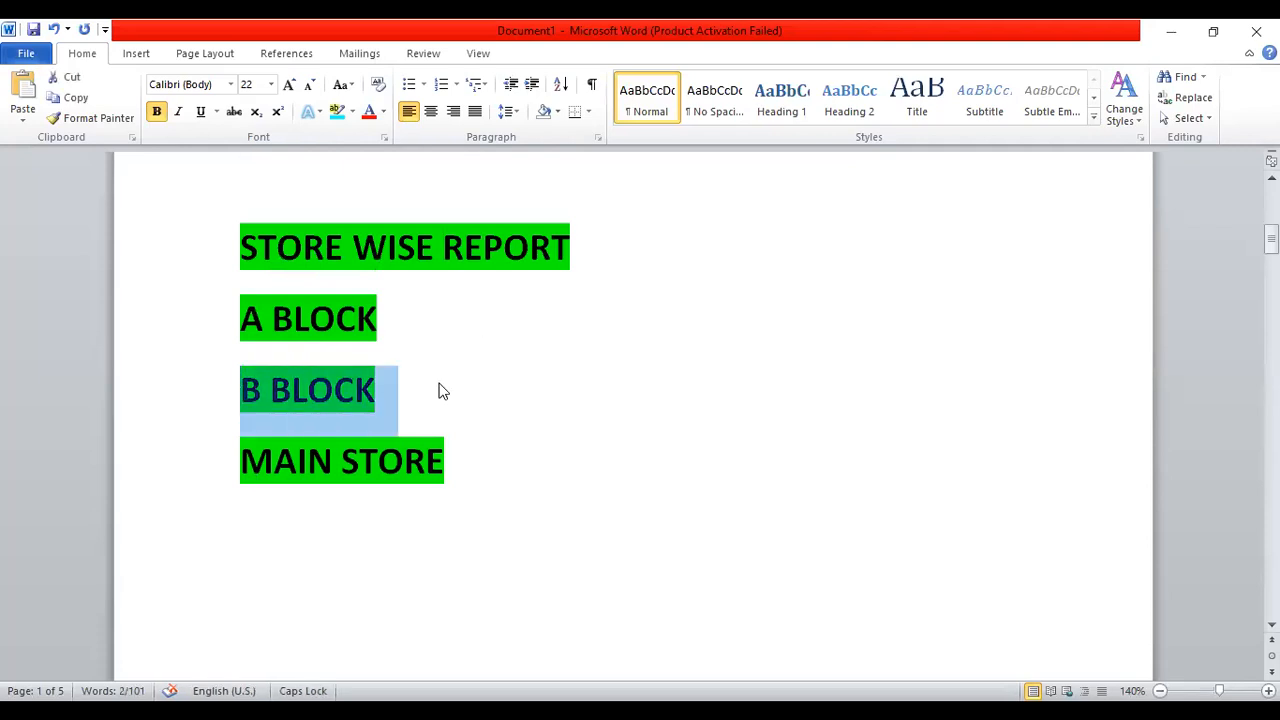
pyautogui.press('Delete')
pyautogui.click(414, 309)
pyautogui.hotkey('ctrl', 'v')
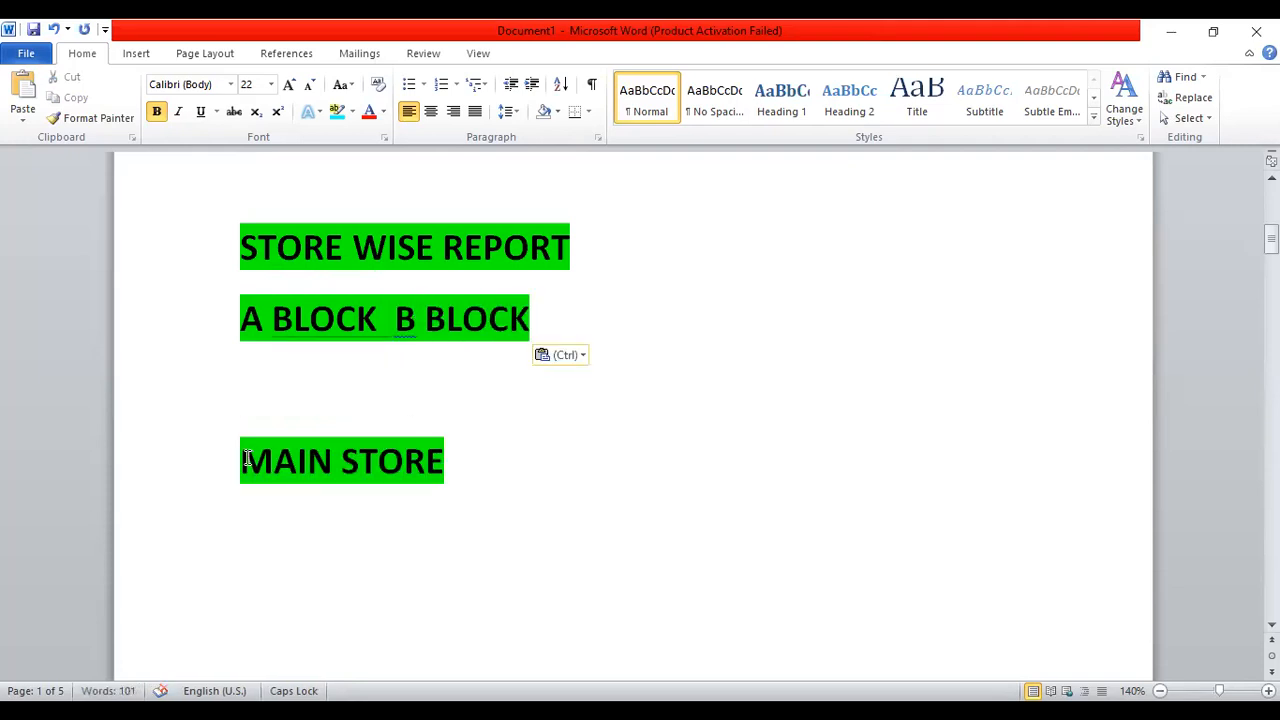
# Move the MAIN STORE text up to the end of the line with A BLOCK and B BLOCK
pyautogui.moveTo(247, 459); pyautogui.dragTo(450, 461)
pyautogui.hotkey('ctrl', 'c')
pyautogui.press('Delete')
pyautogui.click(554, 318)
pyautogui.hotkey('ctrl', 'v')
# Insert spaces before A BLOCK, B BLOCK and MAIN STORE to spread them out as column headings
pyautogui.click(236, 320)
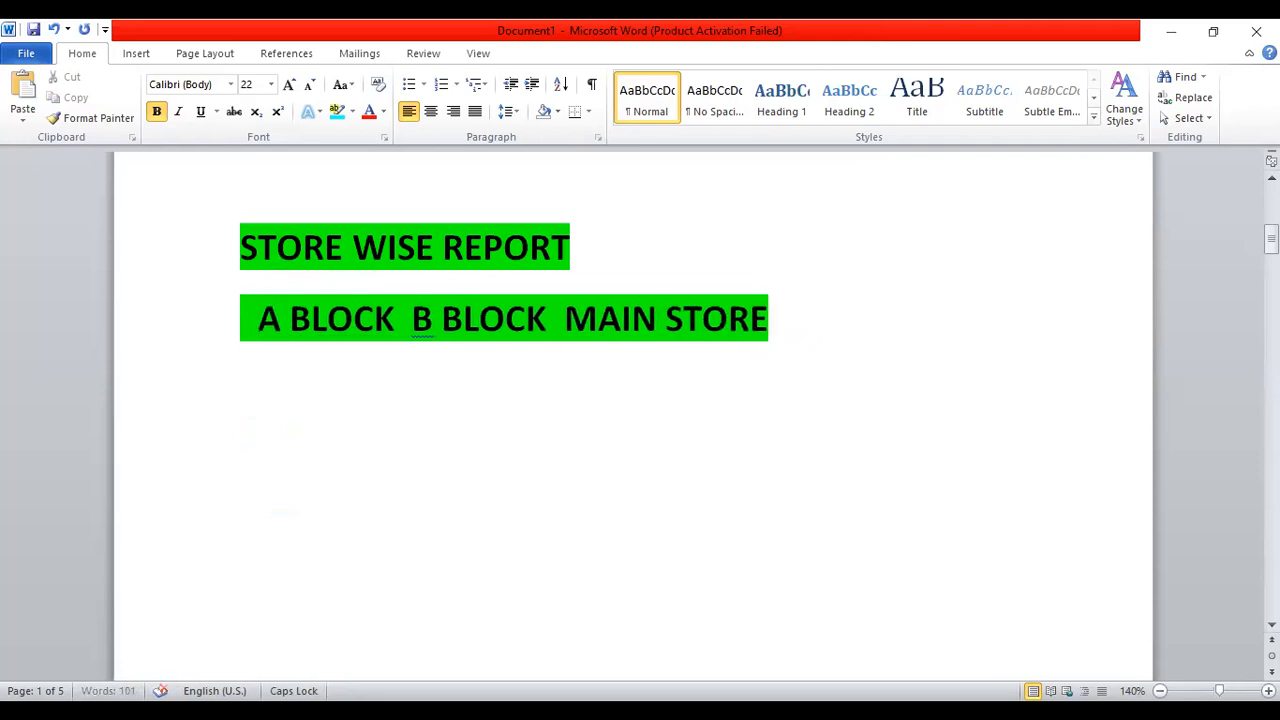
pyautogui.click(430, 320)
pyautogui.click(630, 320)
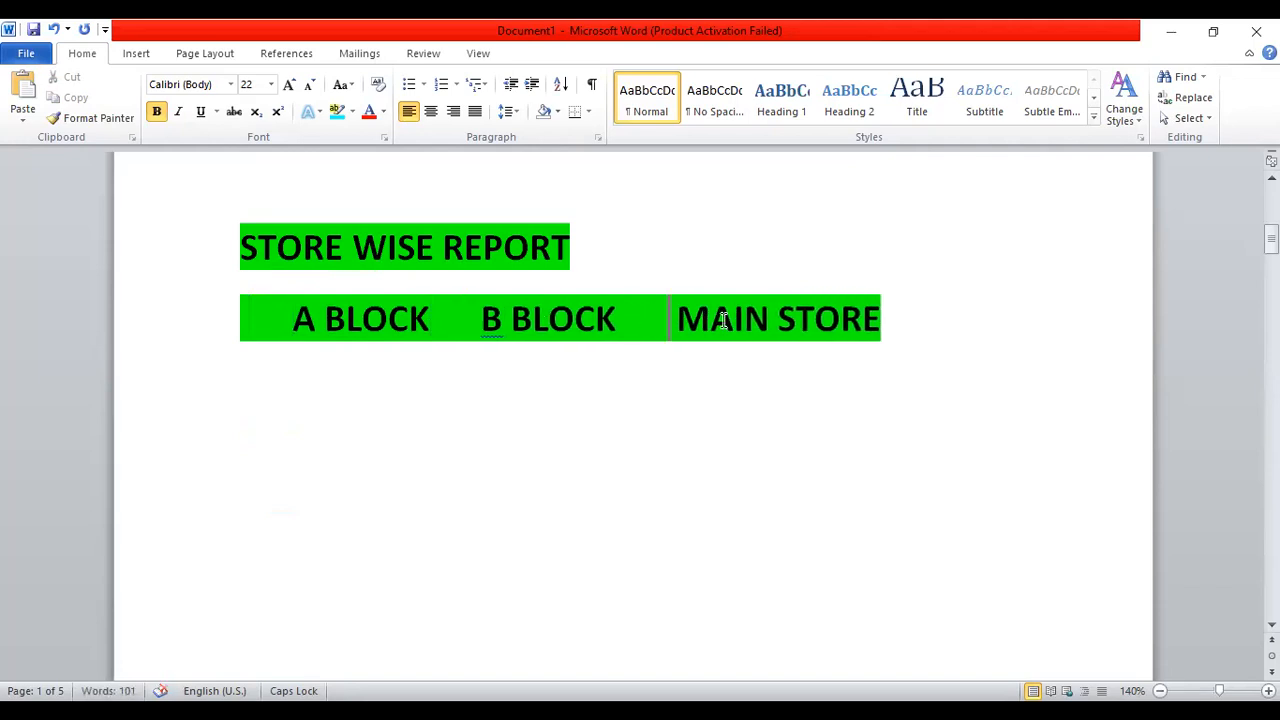
# Start a row labelled OZ below the store headings and widen the indent before A BLOCK
pyautogui.click(884, 320)
pyautogui.press('Return')
pyautogui.write('OM')
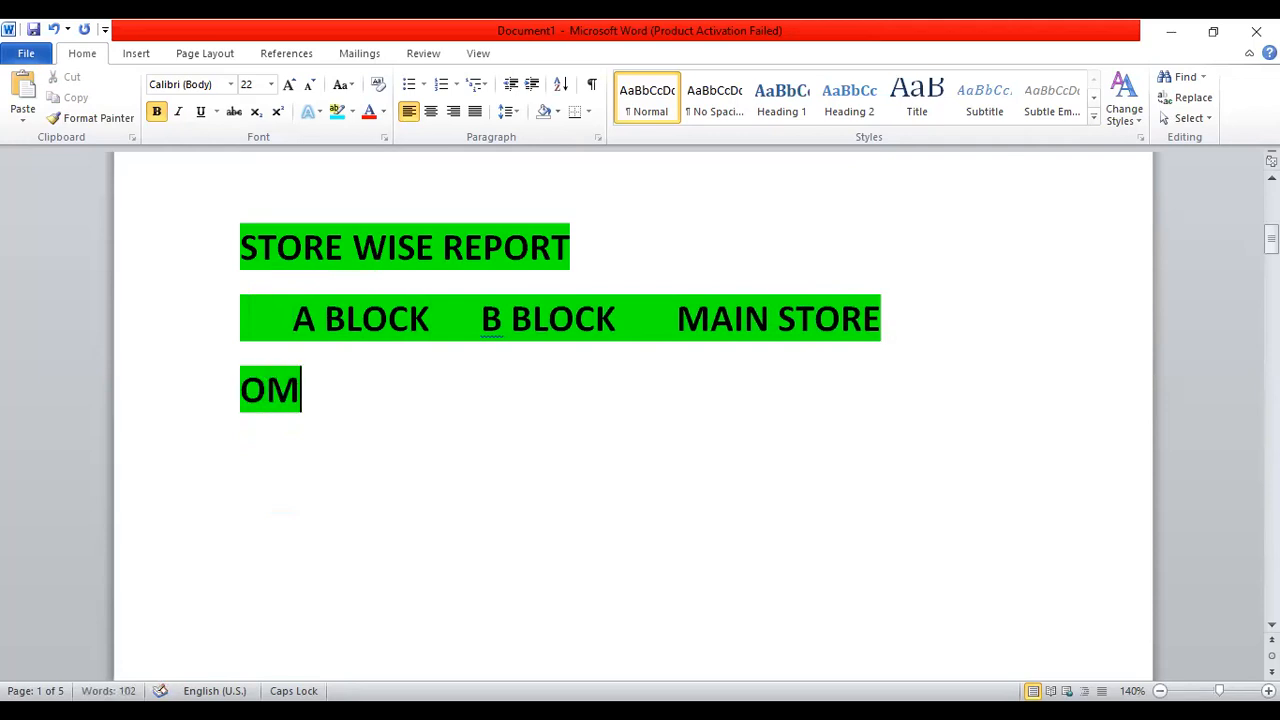
pyautogui.press('BackSpace')
pyautogui.write('Z')
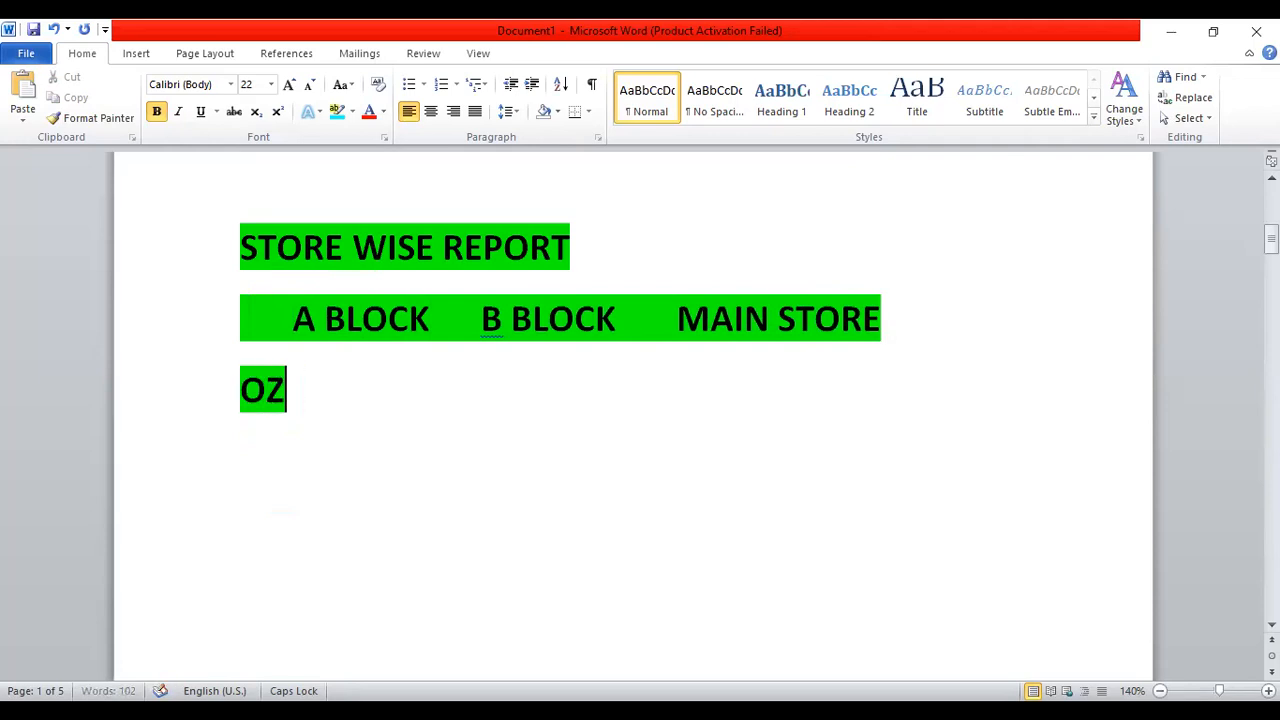
pyautogui.press('Up')
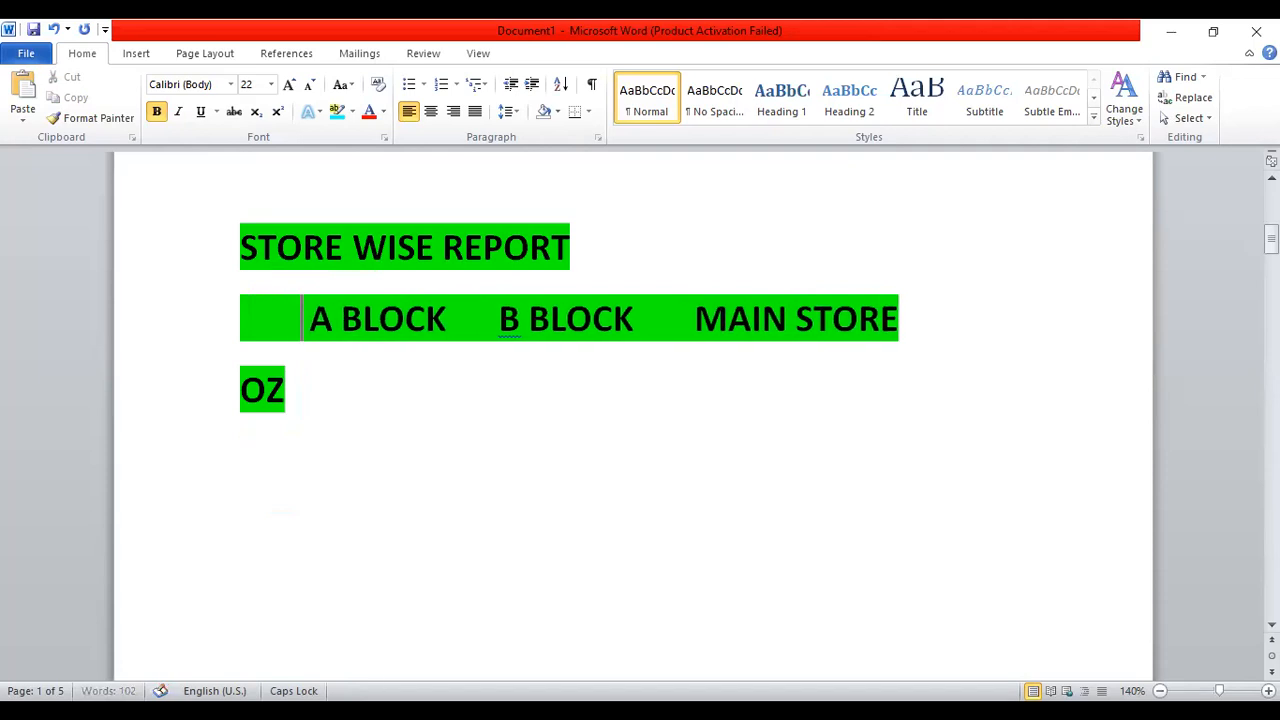
pyautogui.press('Down')
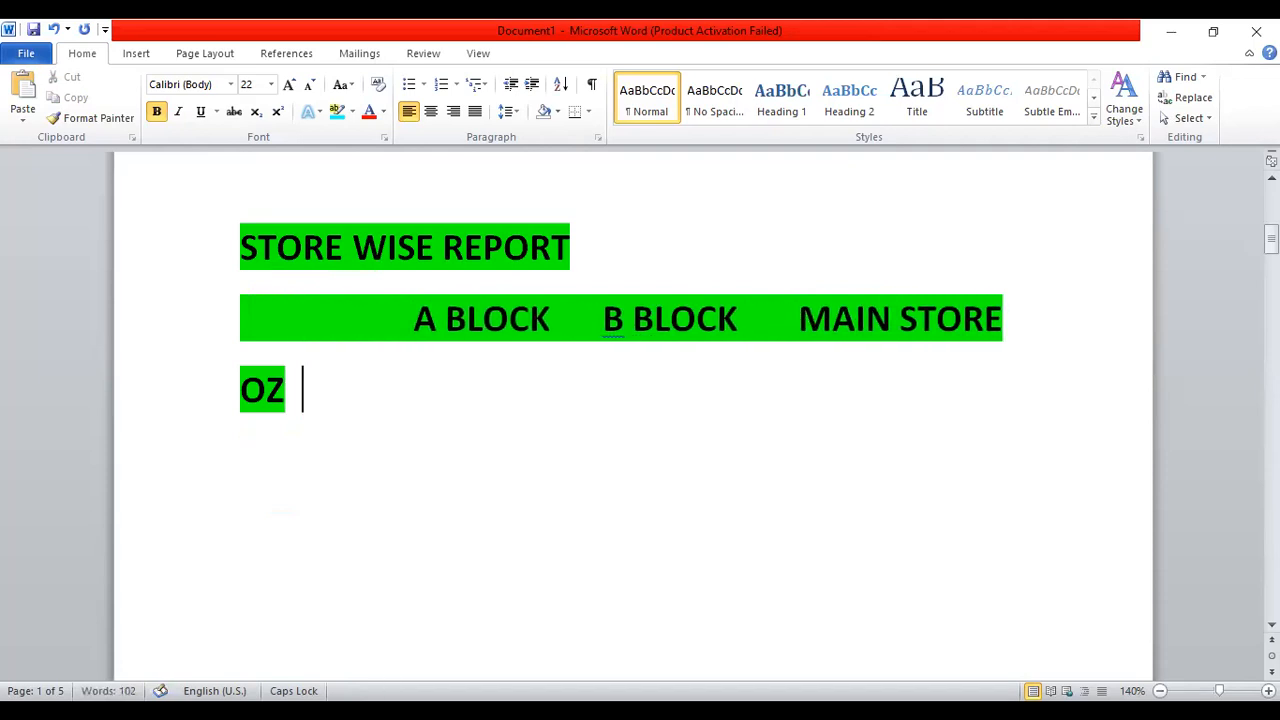
# Fill the OZ row with 400, 125, 125 and 150 separated by dashes, and add a T heading above the 400
pyautogui.write('- 400')
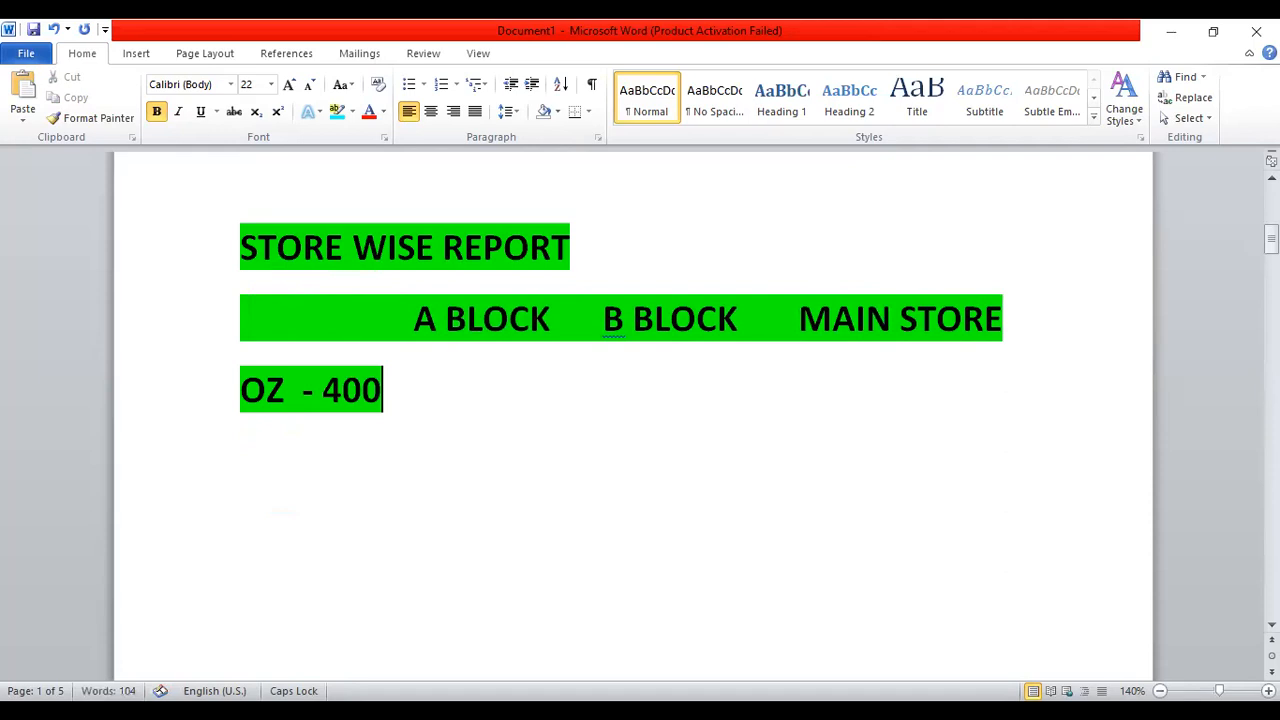
pyautogui.write('--')
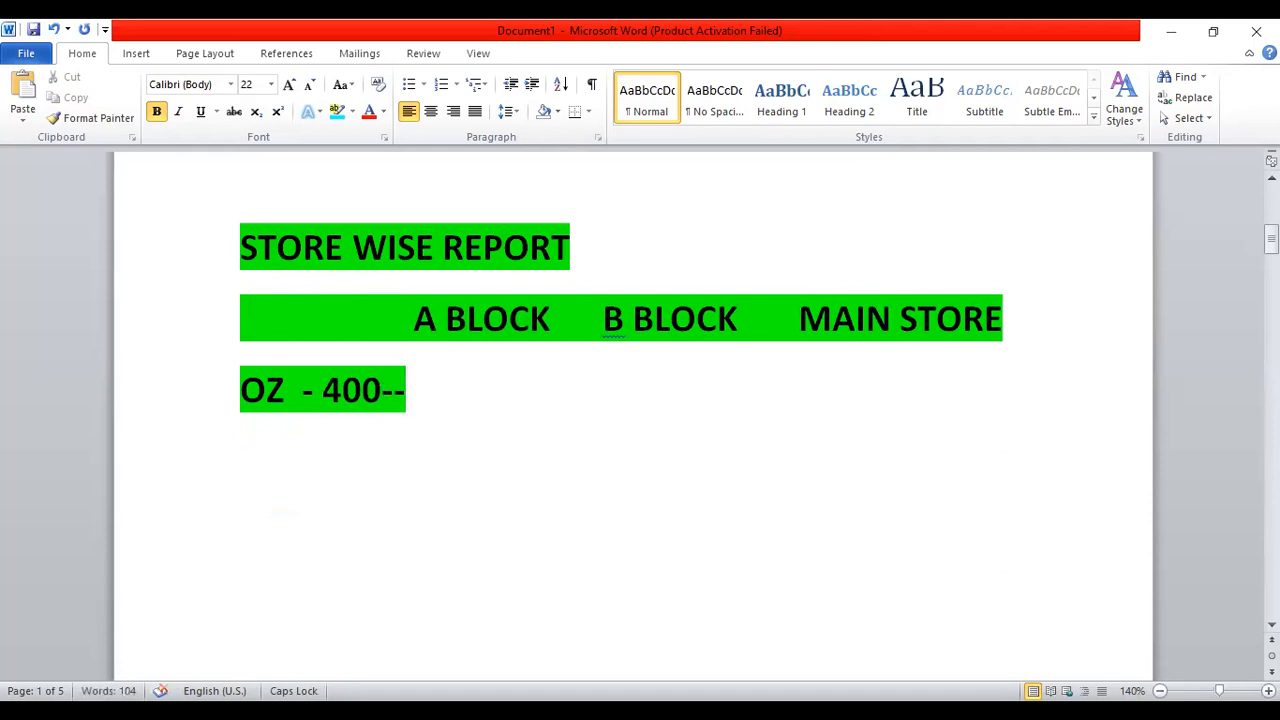
pyautogui.write(' 125')
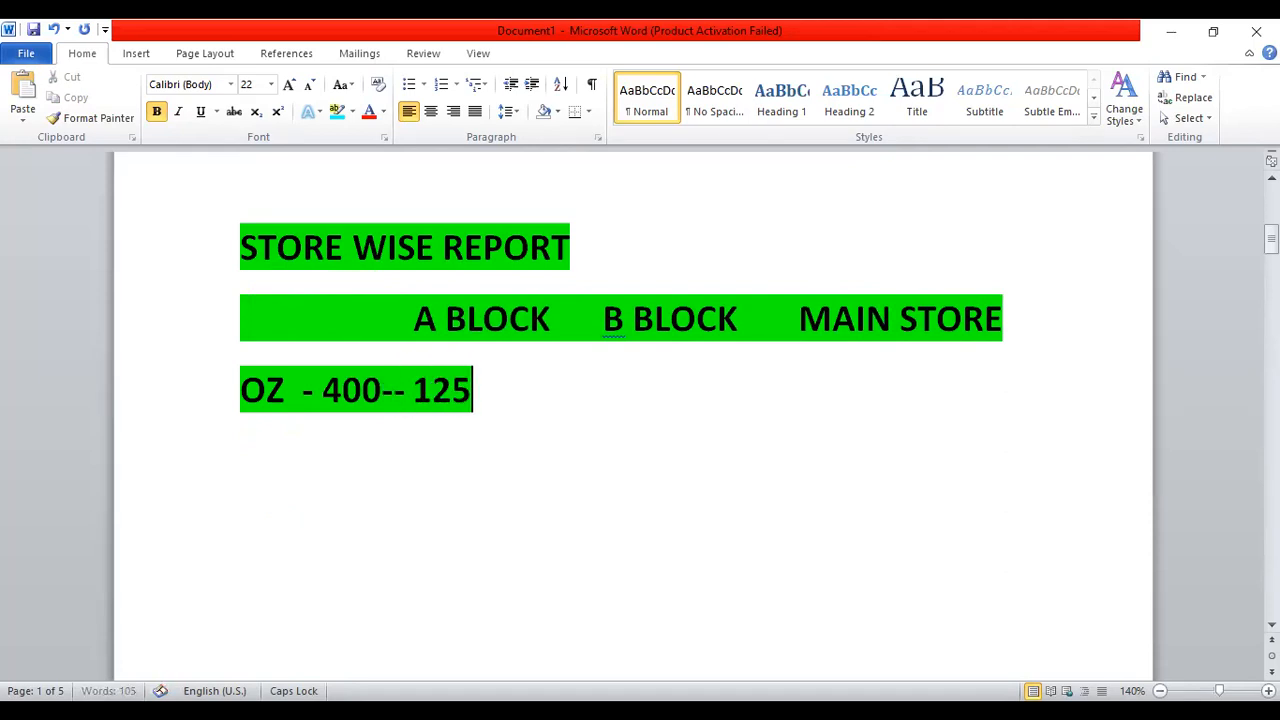
pyautogui.write('--------')
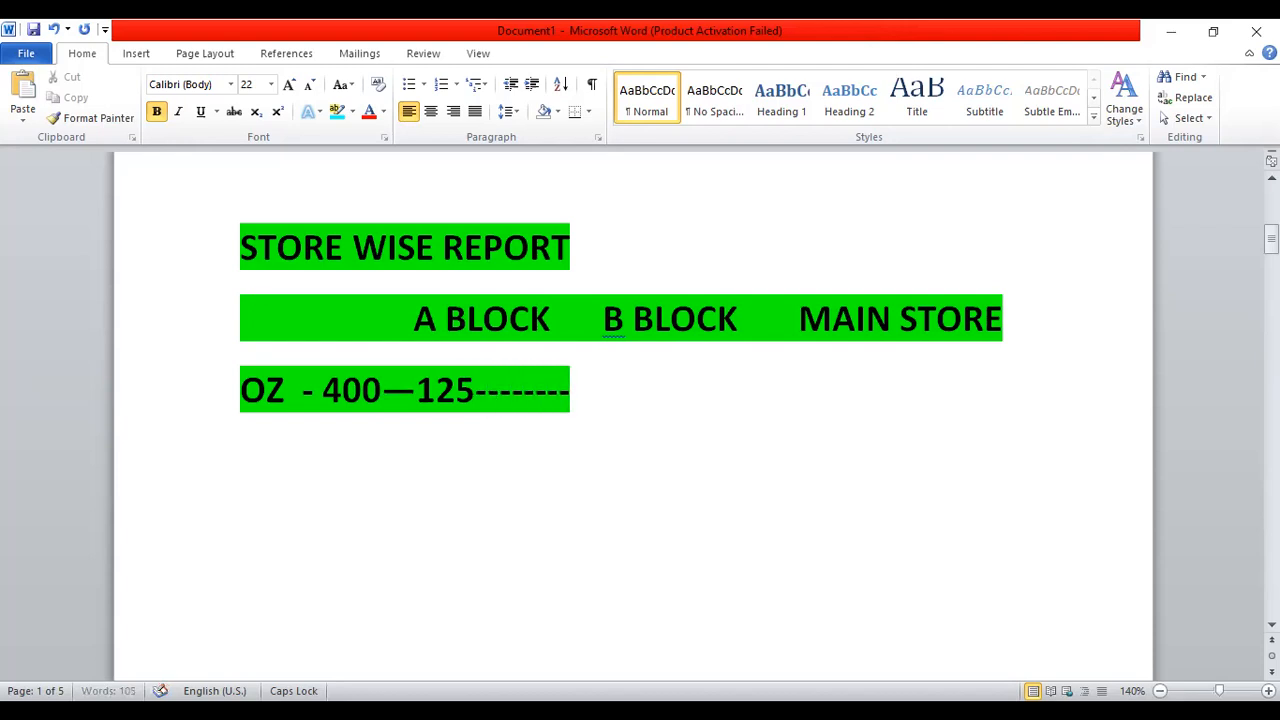
pyautogui.write('--125')
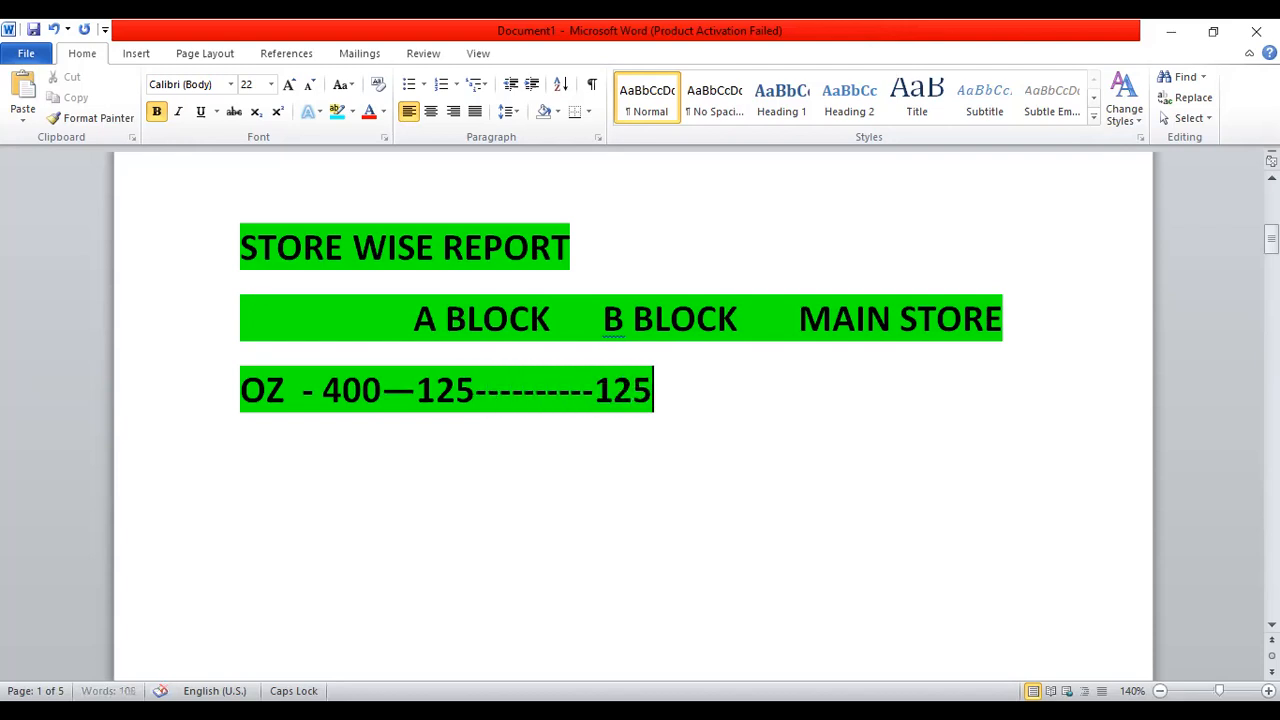
pyautogui.write('--------')
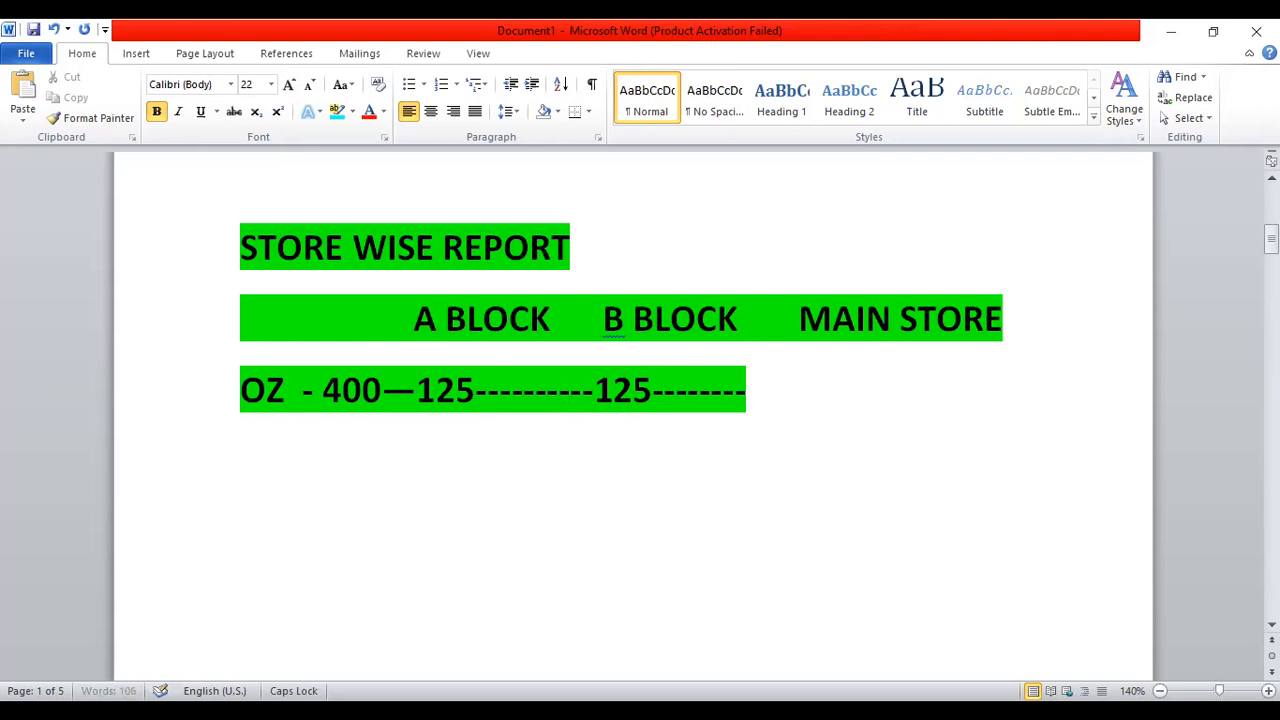
pyautogui.write('----1')
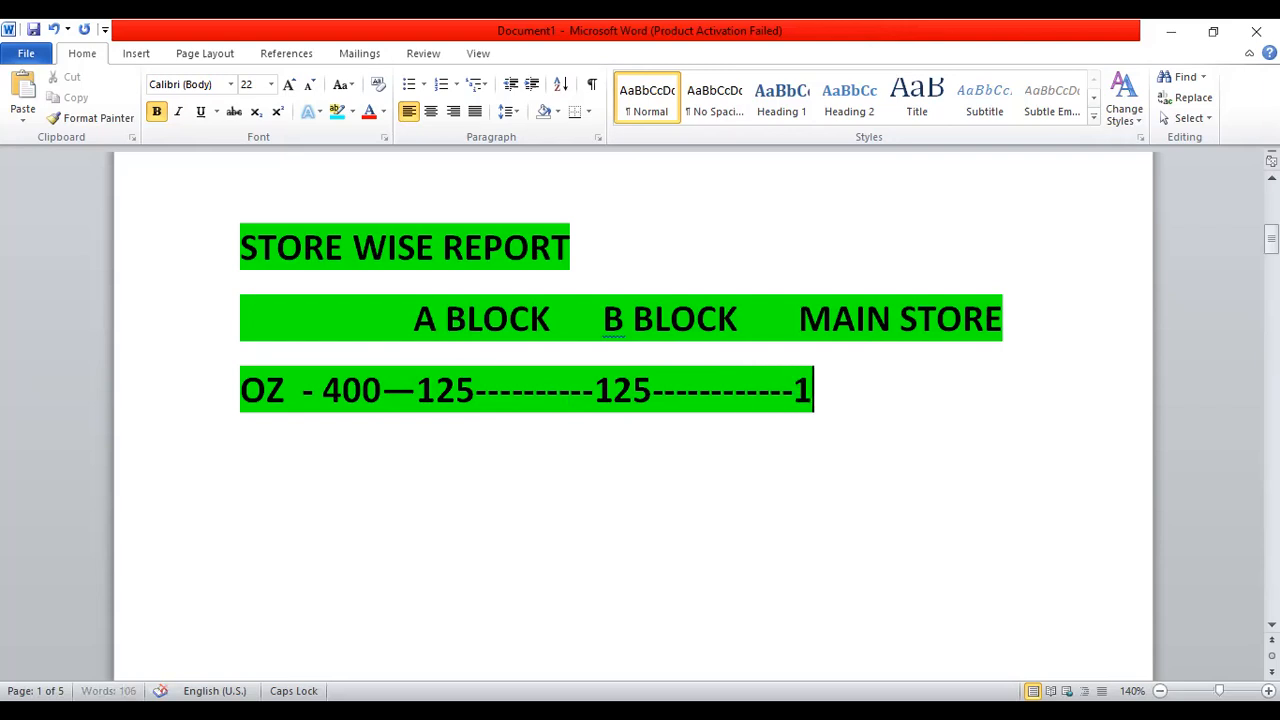
pyautogui.write('50')
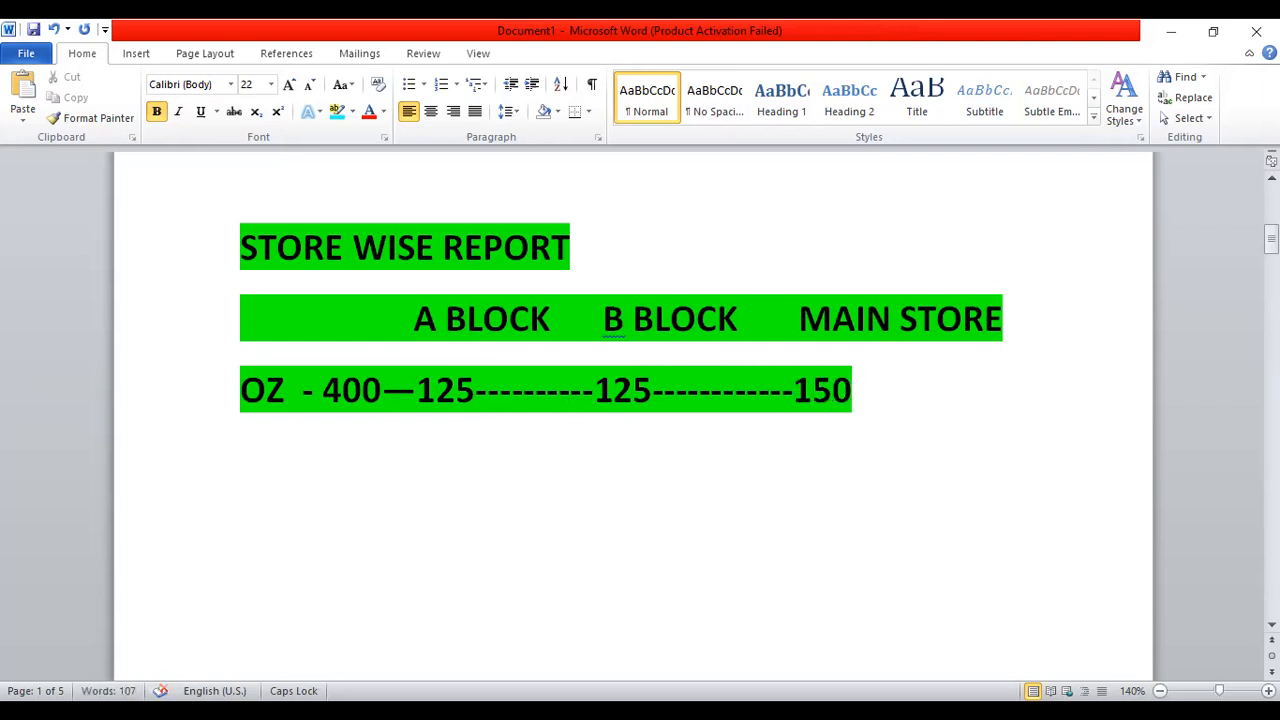
pyautogui.click(336, 318)
pyautogui.write('T')
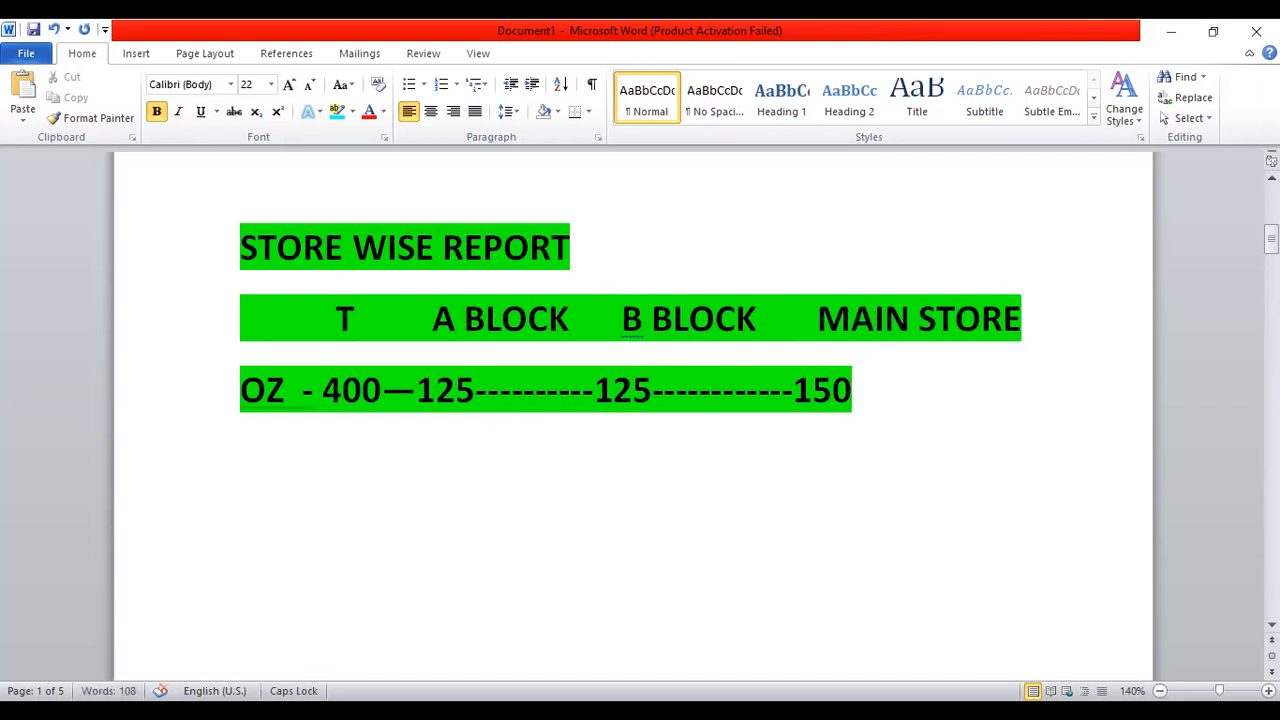
# Add an AZ row below the OZ row with 500, 200, 100 and 200 separated by dashes
pyautogui.click(879, 399)
pyautogui.press('Return')
pyautogui.write('AZ')
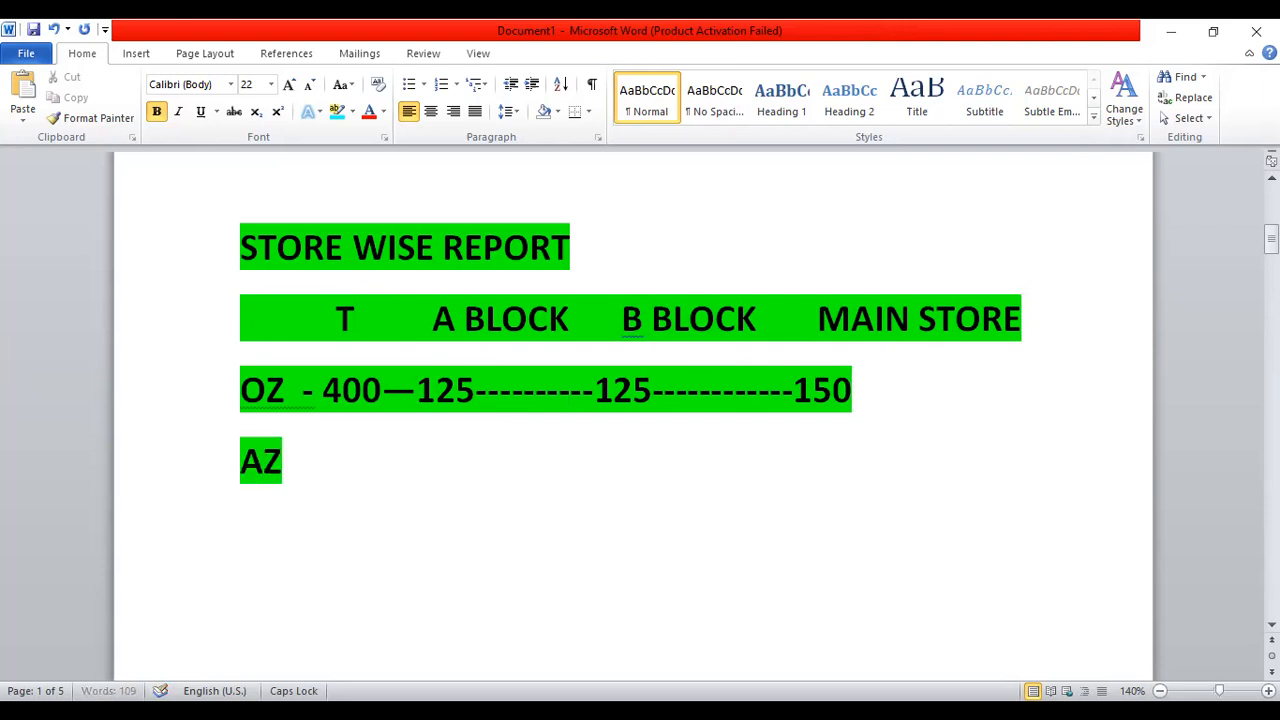
pyautogui.write('-- 5')
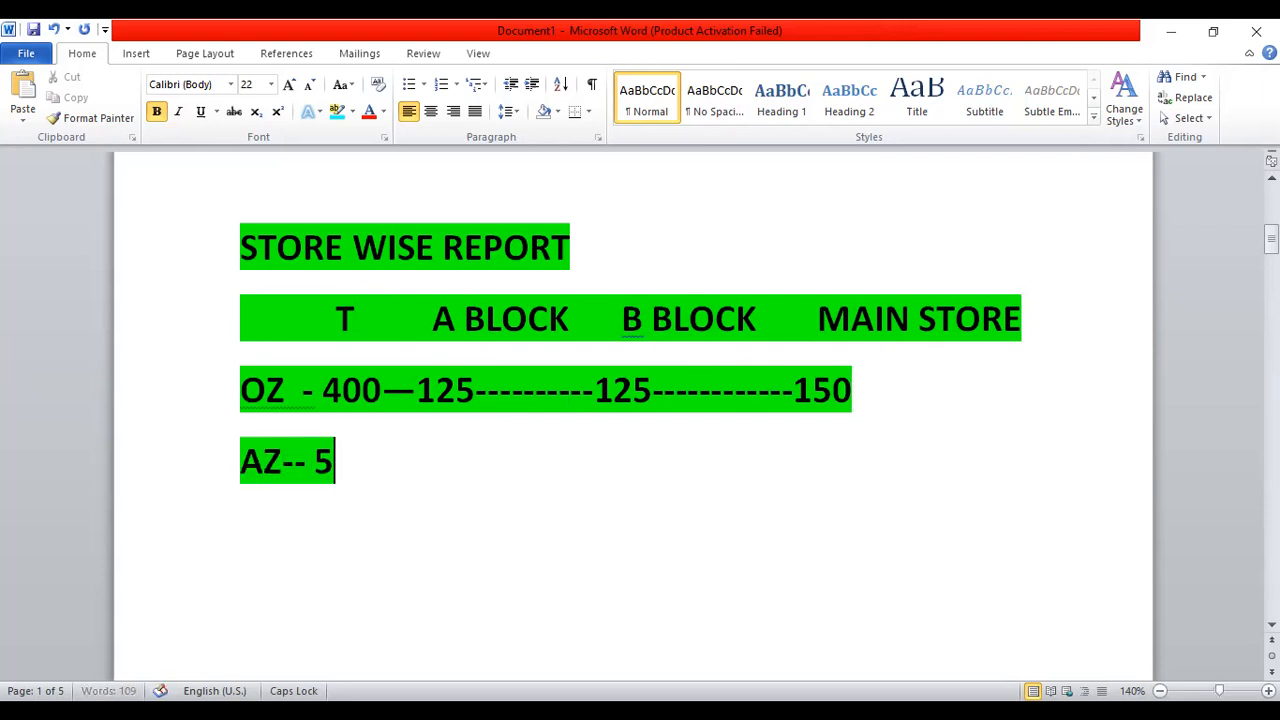
pyautogui.write('00-')
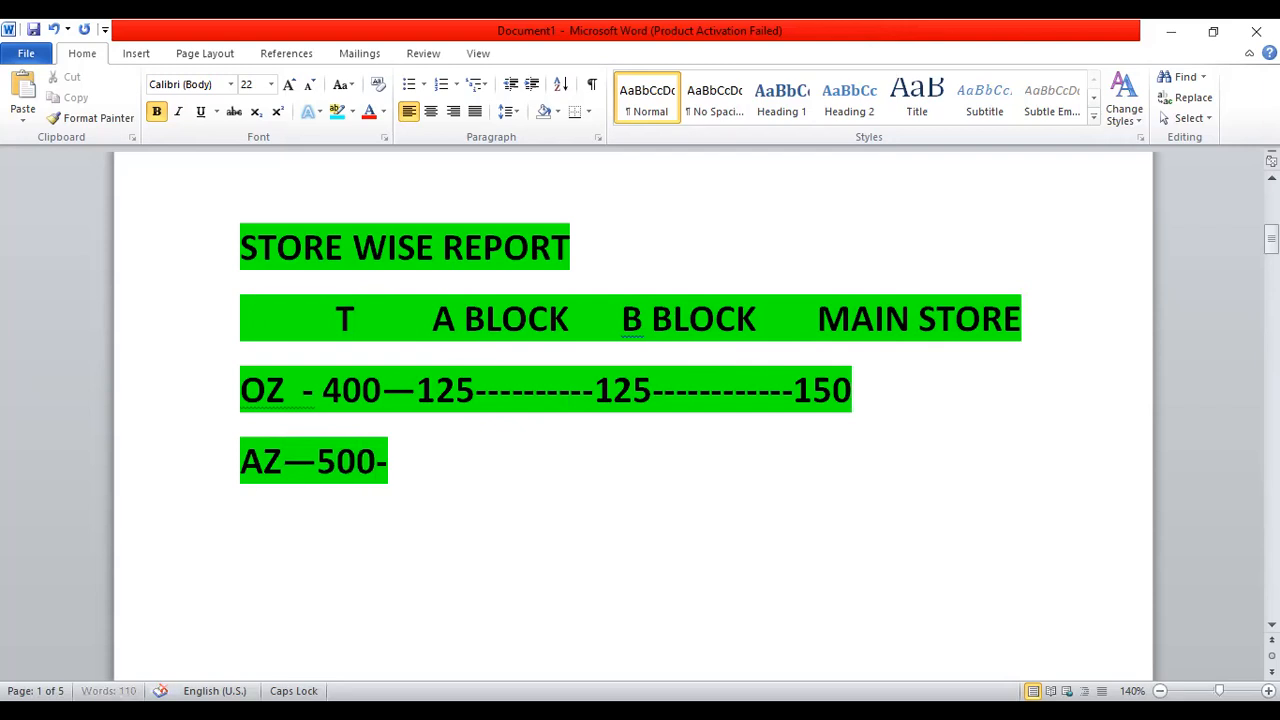
pyautogui.write('   200--------1000')
pyautogui.press('BackSpace')
pyautogui.write('-')
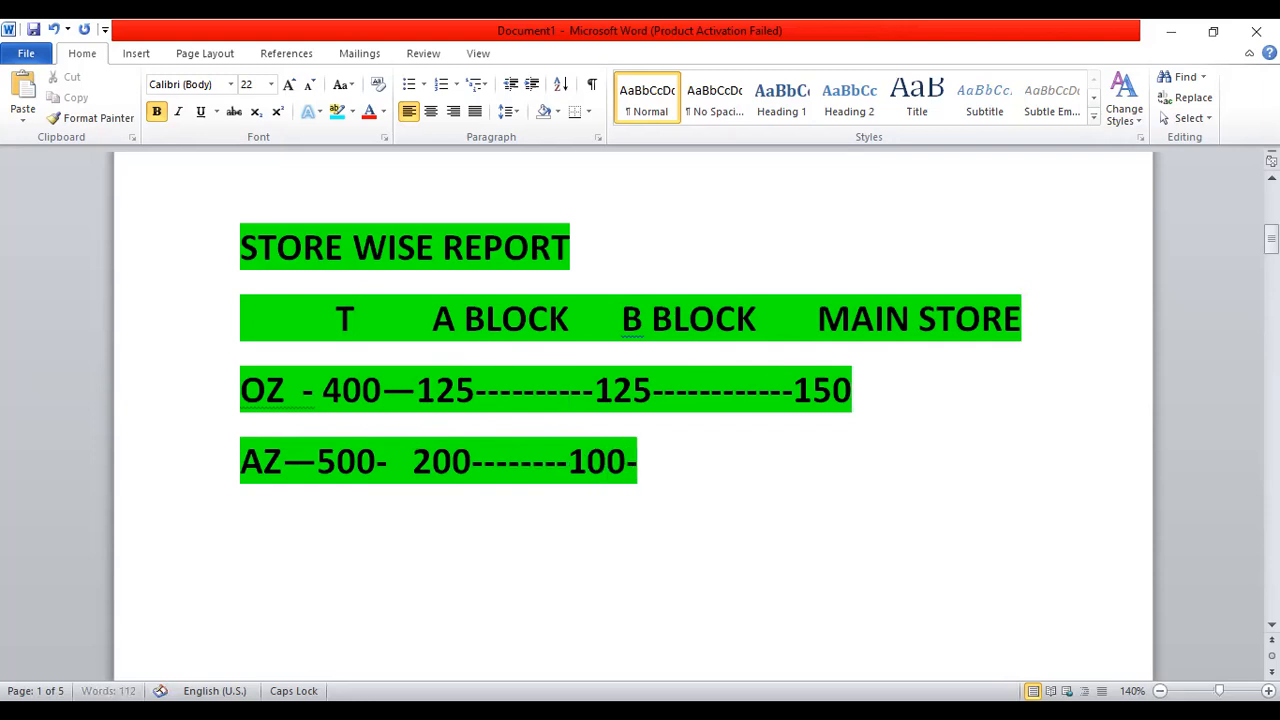
pyautogui.write('------------')
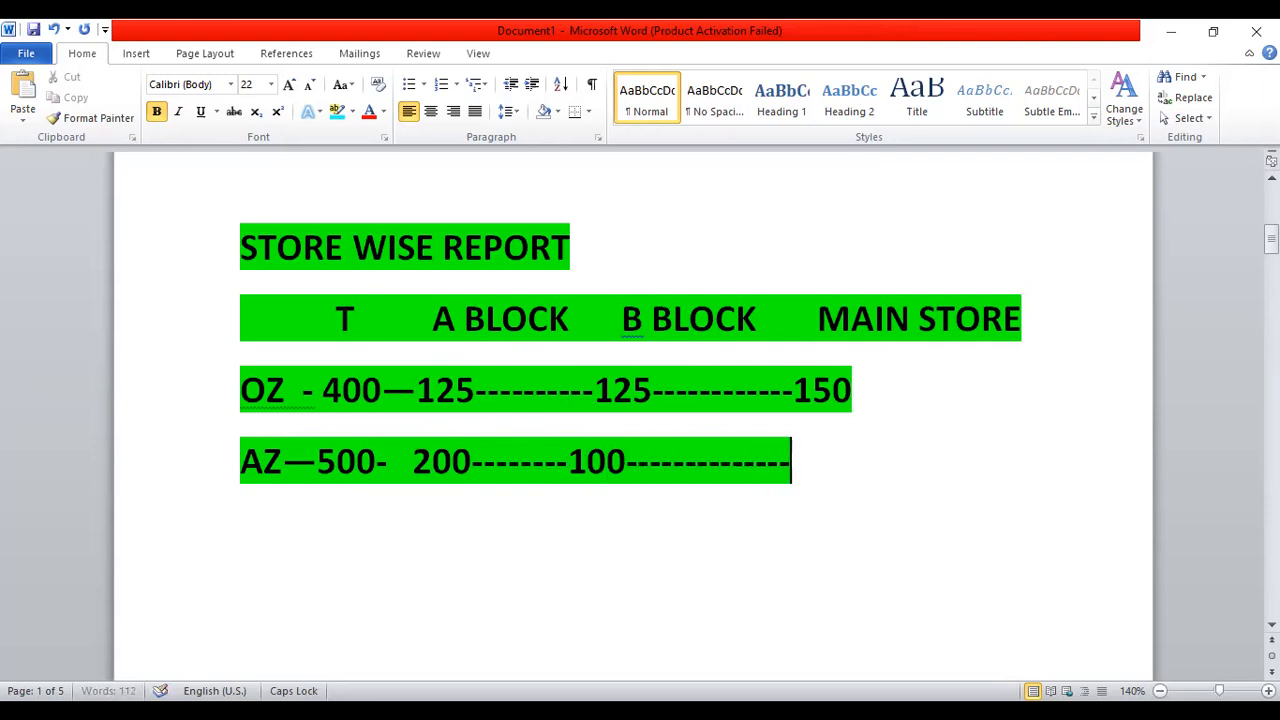
pyautogui.write('200')
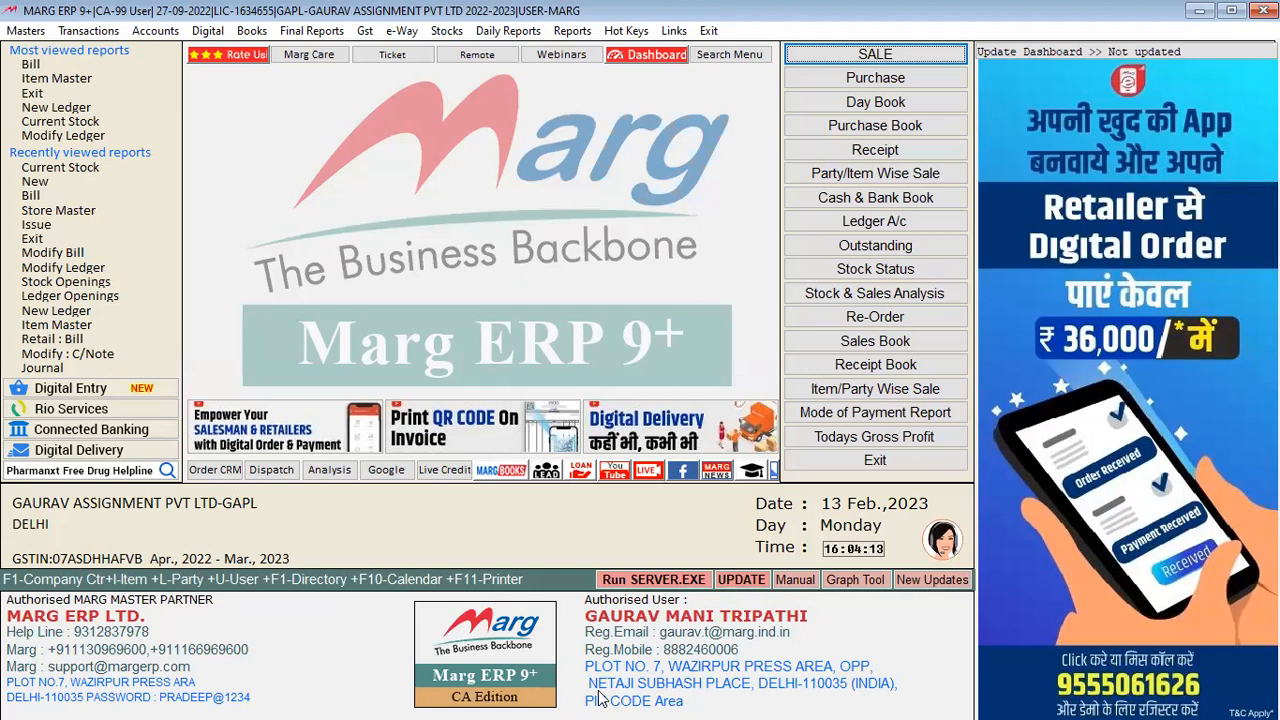
# Switch back to Marg ERP, open the current stock report and close it again
pyautogui.click(518, 6)
pyautogui.click(446, 31)
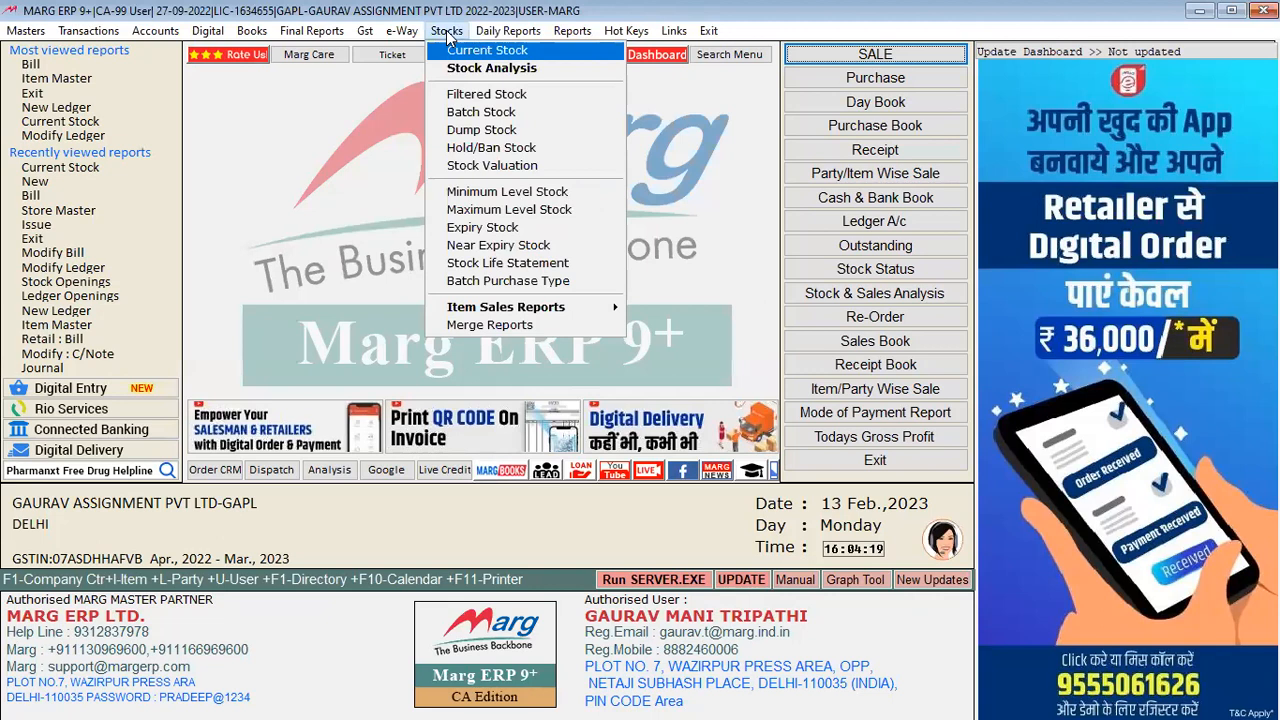
pyautogui.press('Return')
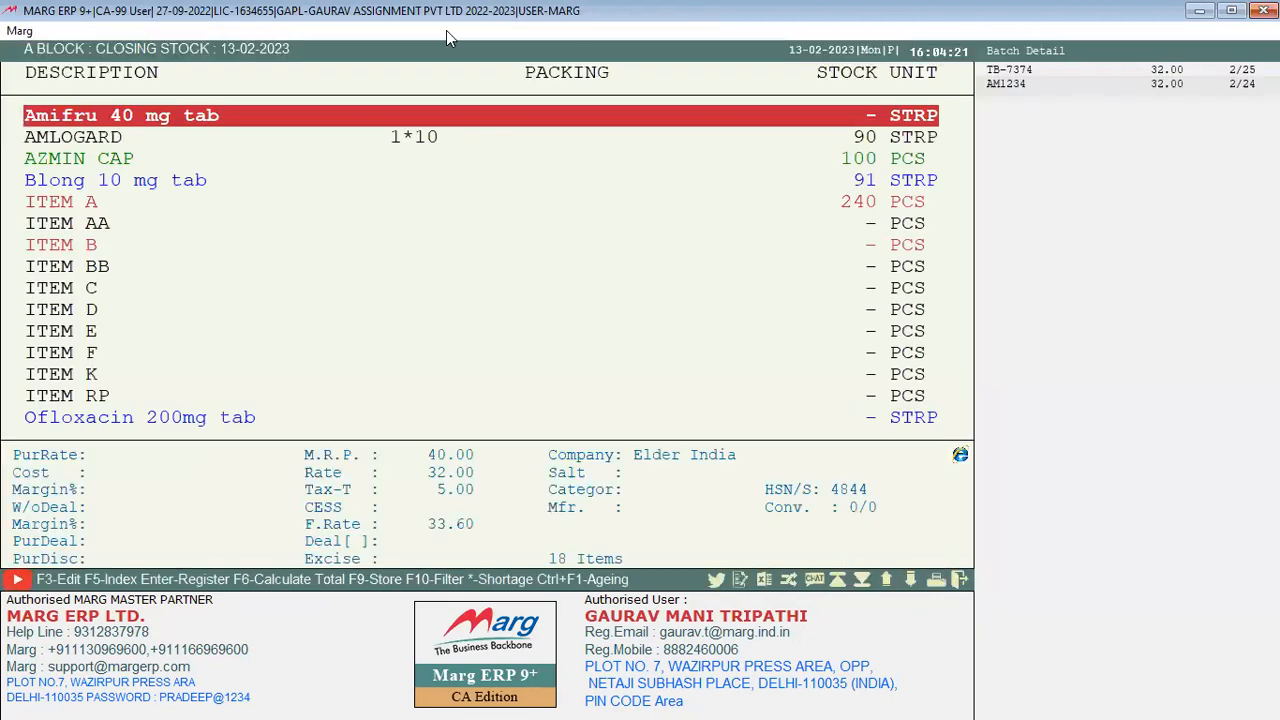
pyautogui.press('Escape')
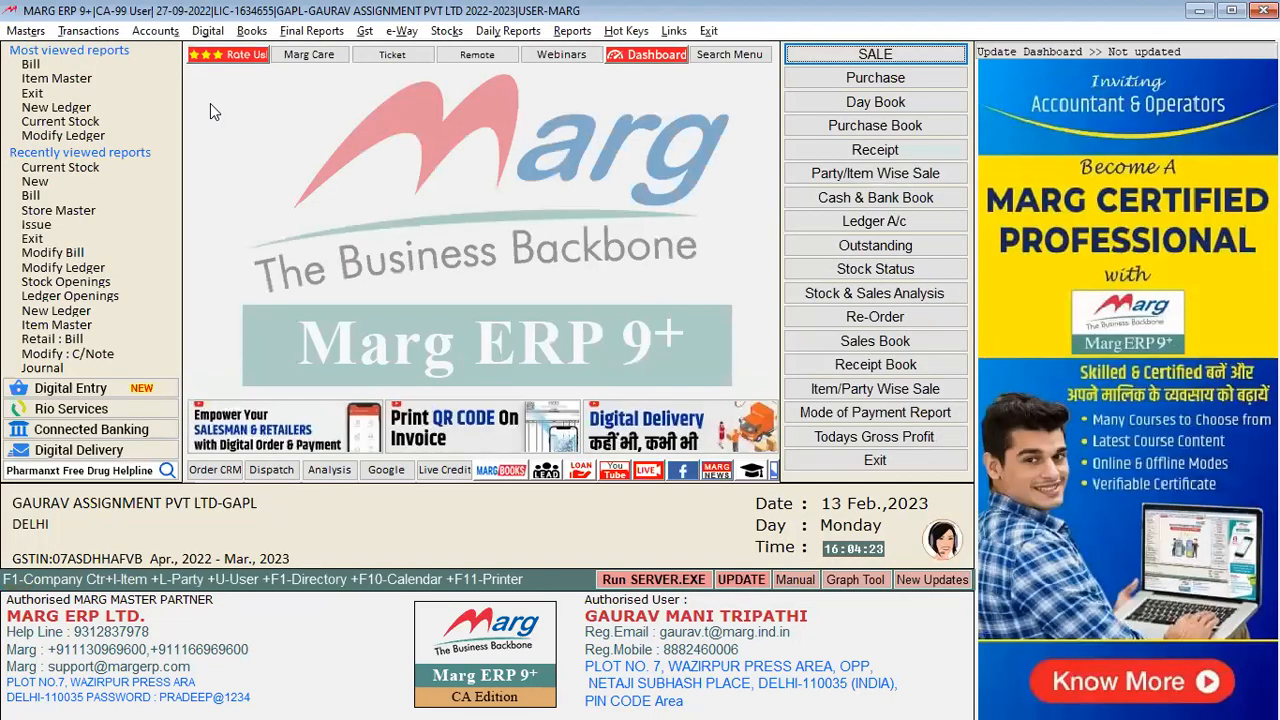
# Open the current stock report and look through the items down to Blong 10 mg tab
pyautogui.hotkey('alt', 's')
pyautogui.press('Down')
pyautogui.press('Return')
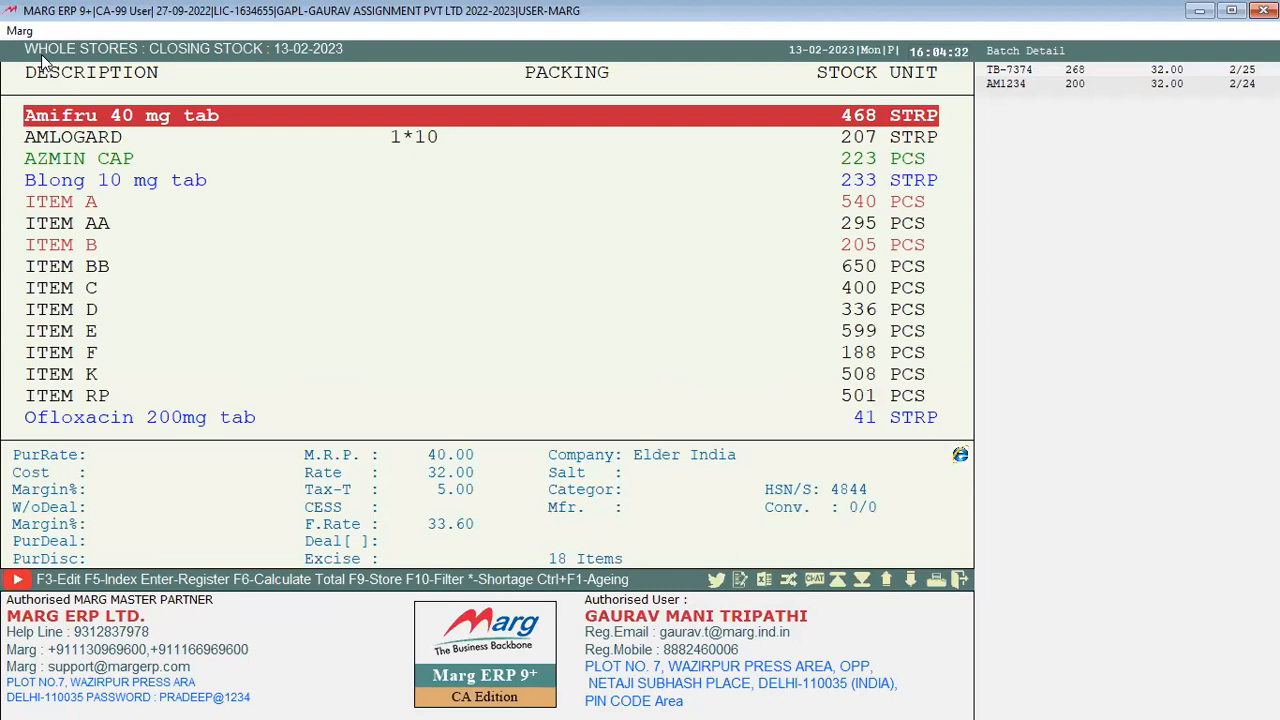
pyautogui.press('Down')
pyautogui.press('Down')
pyautogui.press('Down')
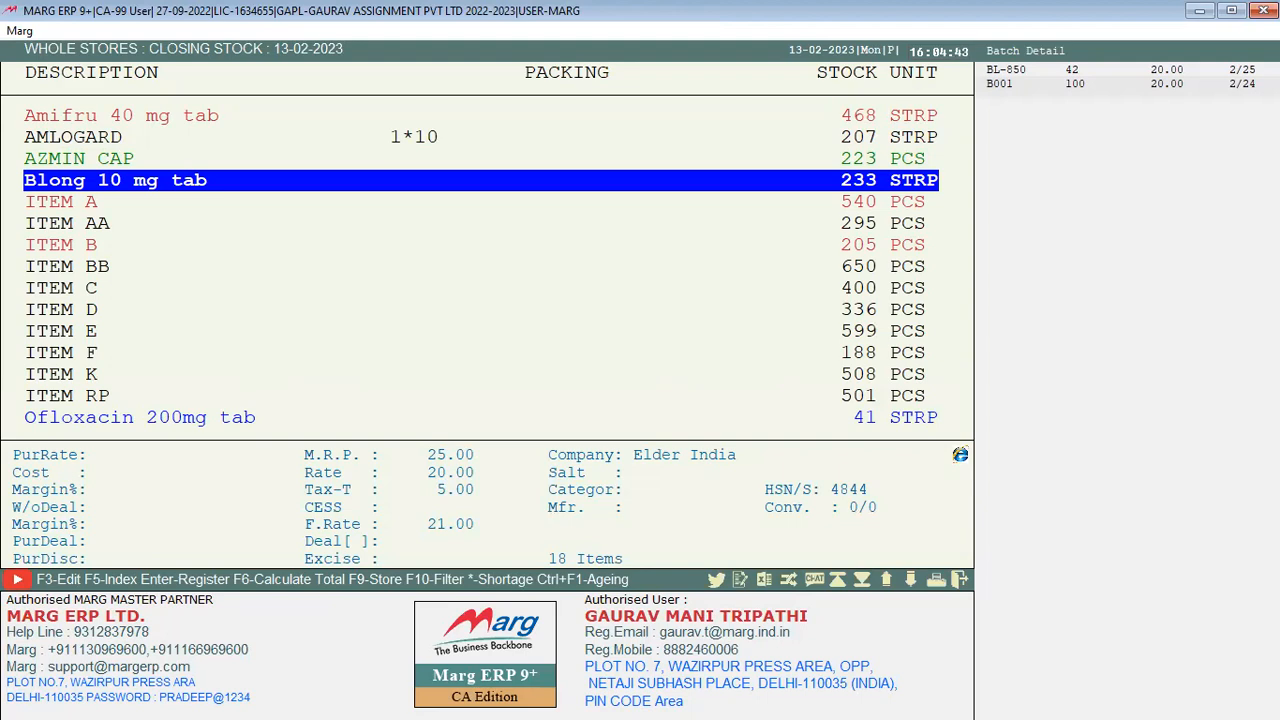
pyautogui.hotkey('alt', 'p')
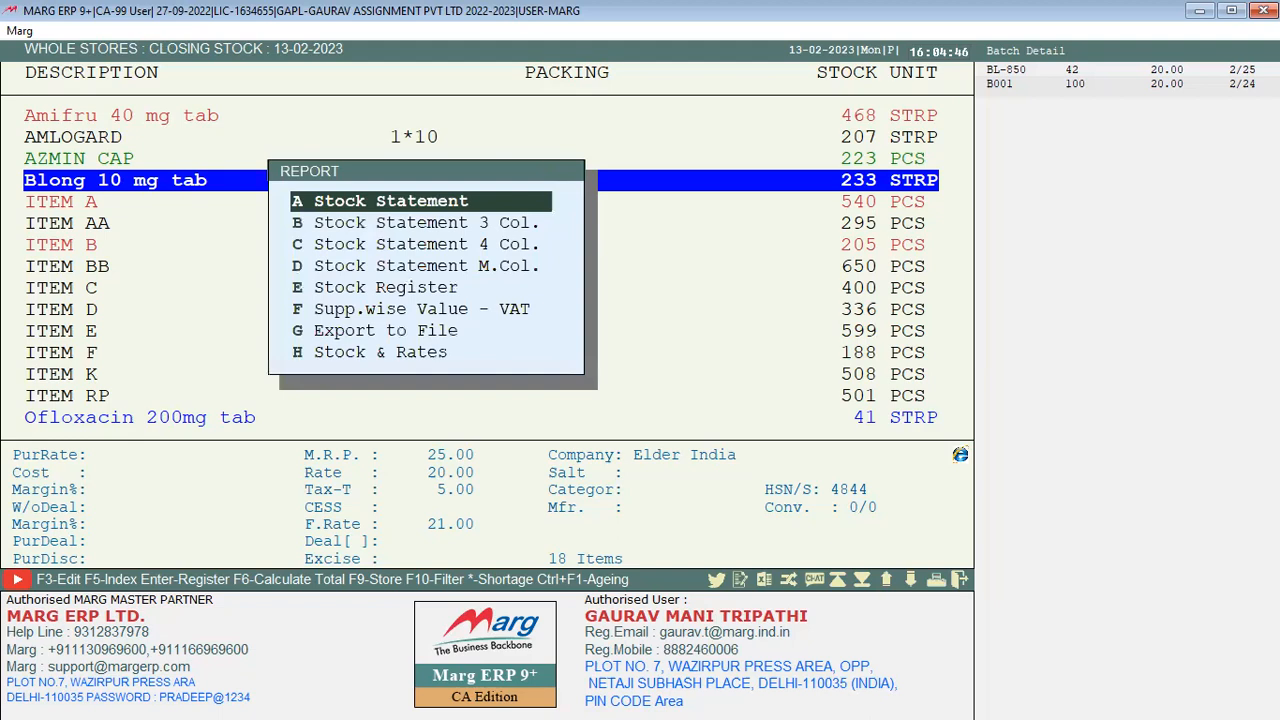
pyautogui.press('Return')
pyautogui.press('Return')
pyautogui.press('Return')
pyautogui.press('Return')
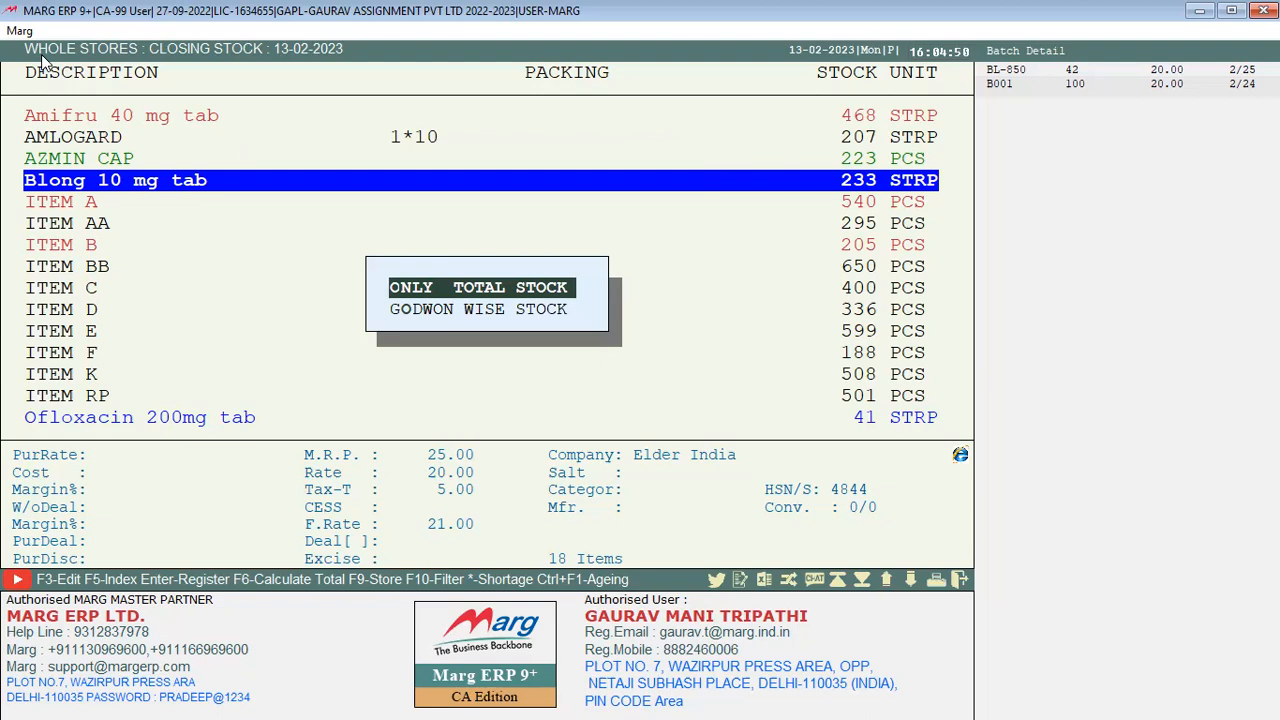
pyautogui.press('Return')
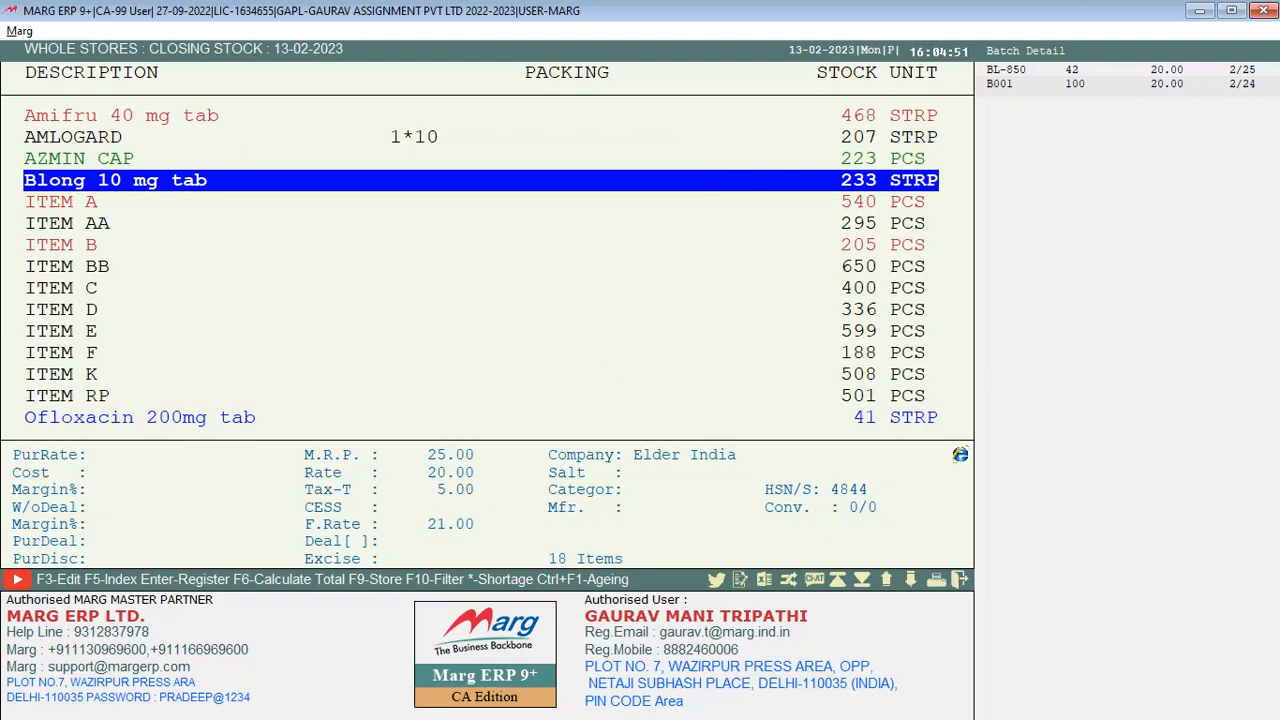
# Generate the closing stock statement with godown-wise stock and view it on screen
pyautogui.hotkey('alt', 'p')
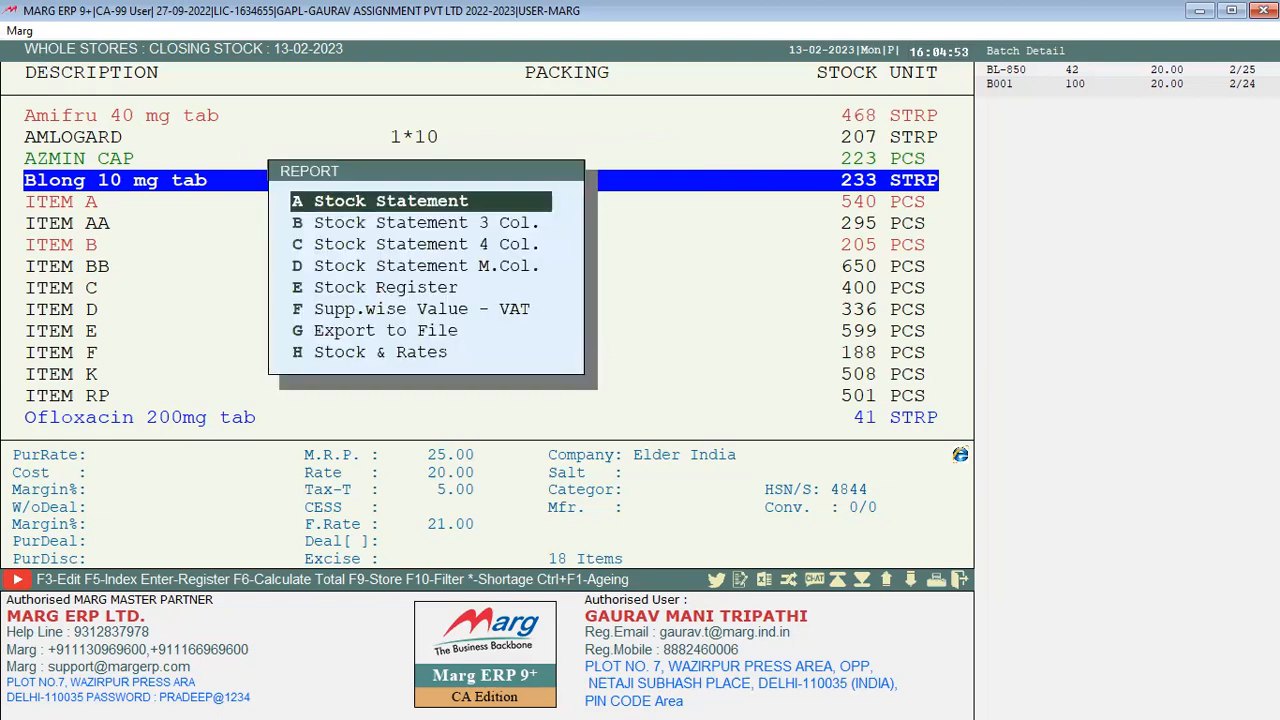
pyautogui.press('Return')
pyautogui.press('Return')
pyautogui.press('Return')
pyautogui.press('Return')
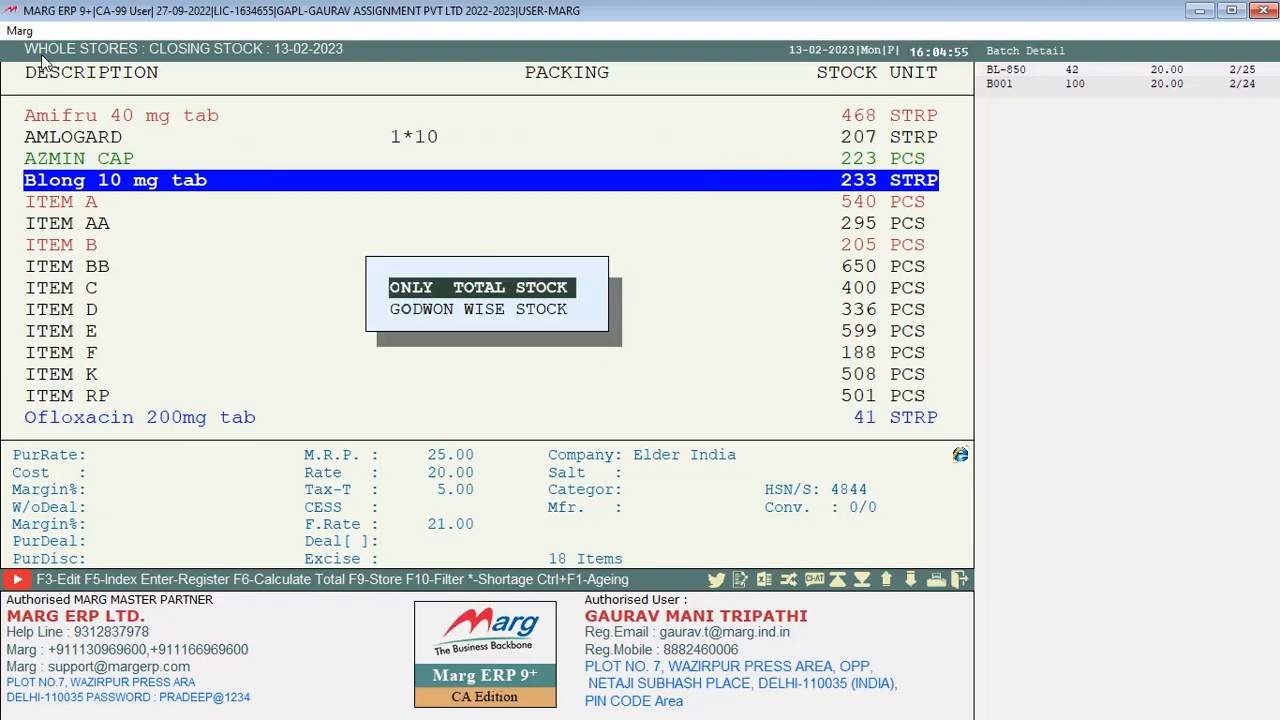
pyautogui.press('Down')
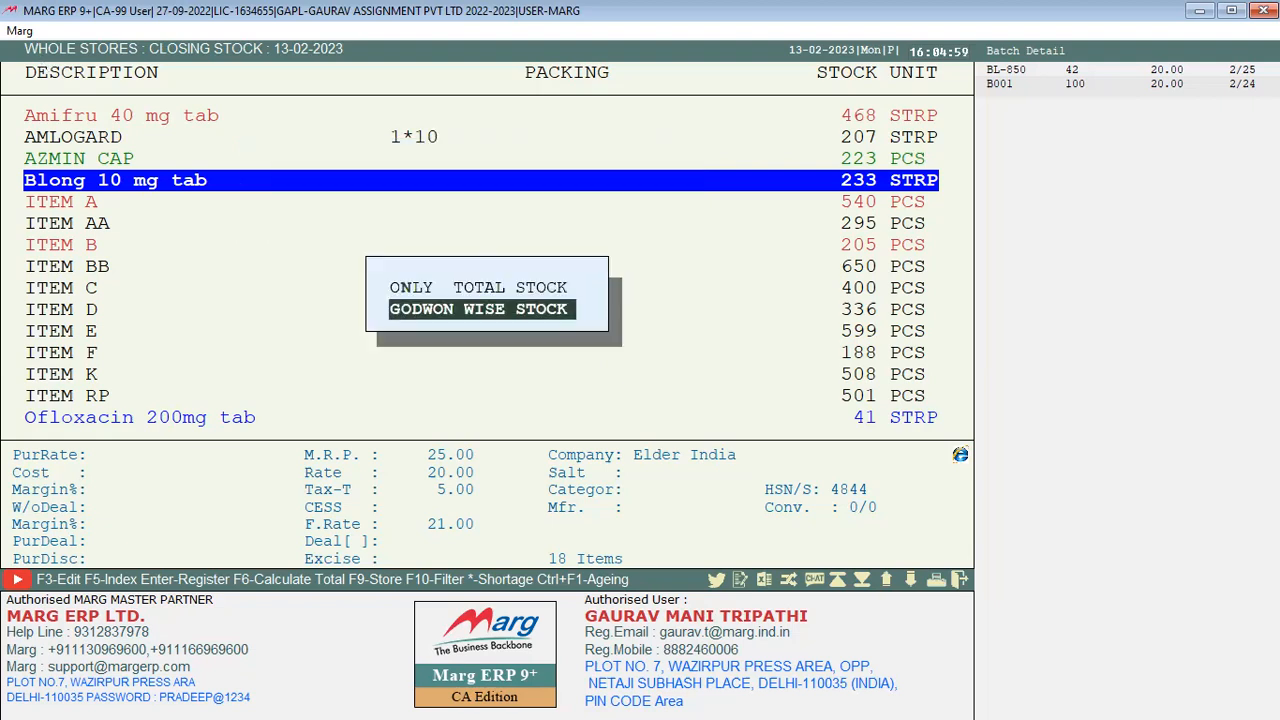
pyautogui.press('Return')
pyautogui.press('Return')
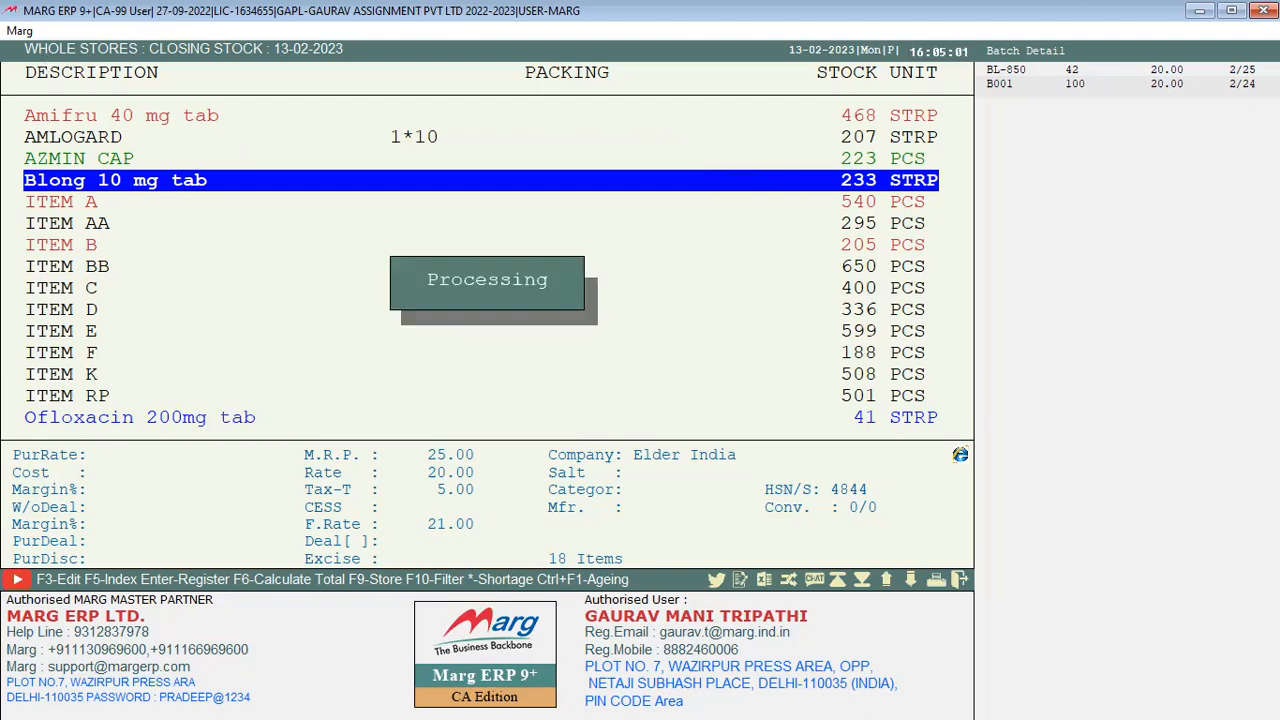
# Examine the A BLOCK, B BLOCK and MAIN ST quantities for the items down to ITEM E
pyautogui.press('Down')
pyautogui.press('Down')
pyautogui.press('Down')
pyautogui.press('Down')
pyautogui.press('Down')
pyautogui.press('Down')
pyautogui.press('Down')
pyautogui.press('Down')
pyautogui.press('Down')
pyautogui.press('Down')
pyautogui.press('Down')
pyautogui.press('Down')
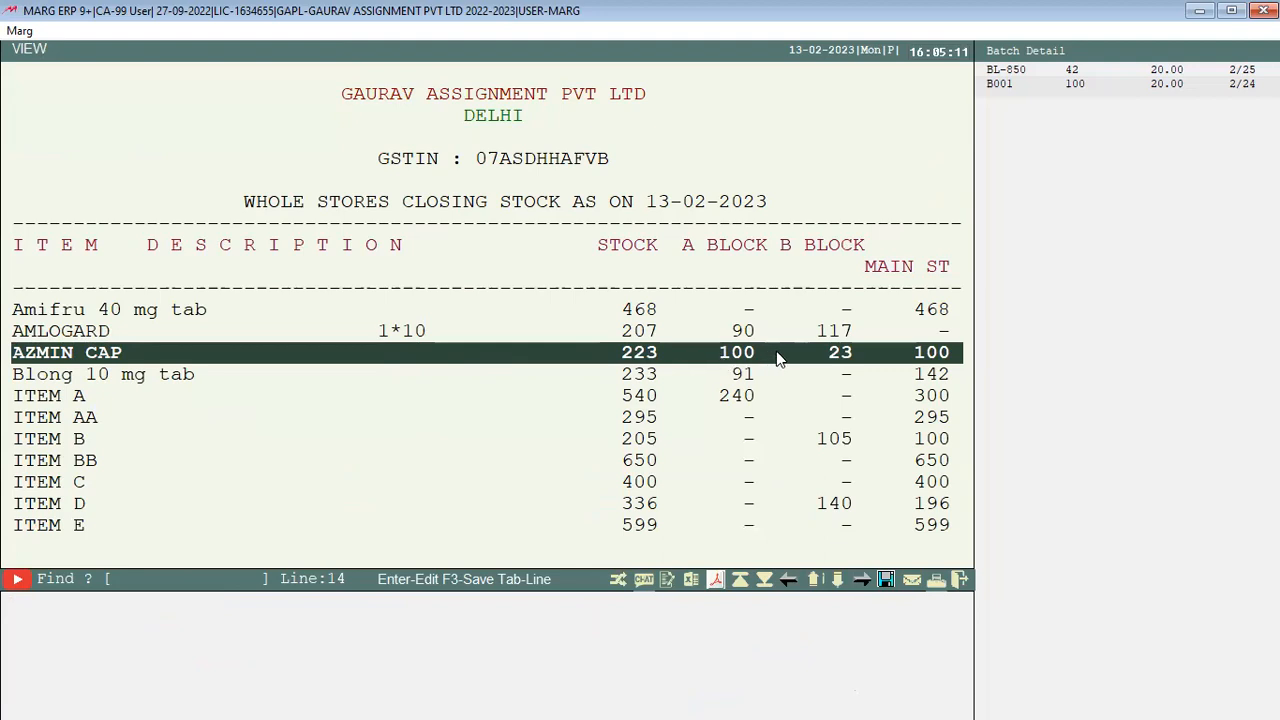
pyautogui.press('Up')
pyautogui.press('Down')
pyautogui.press('Down')
pyautogui.press('Down')
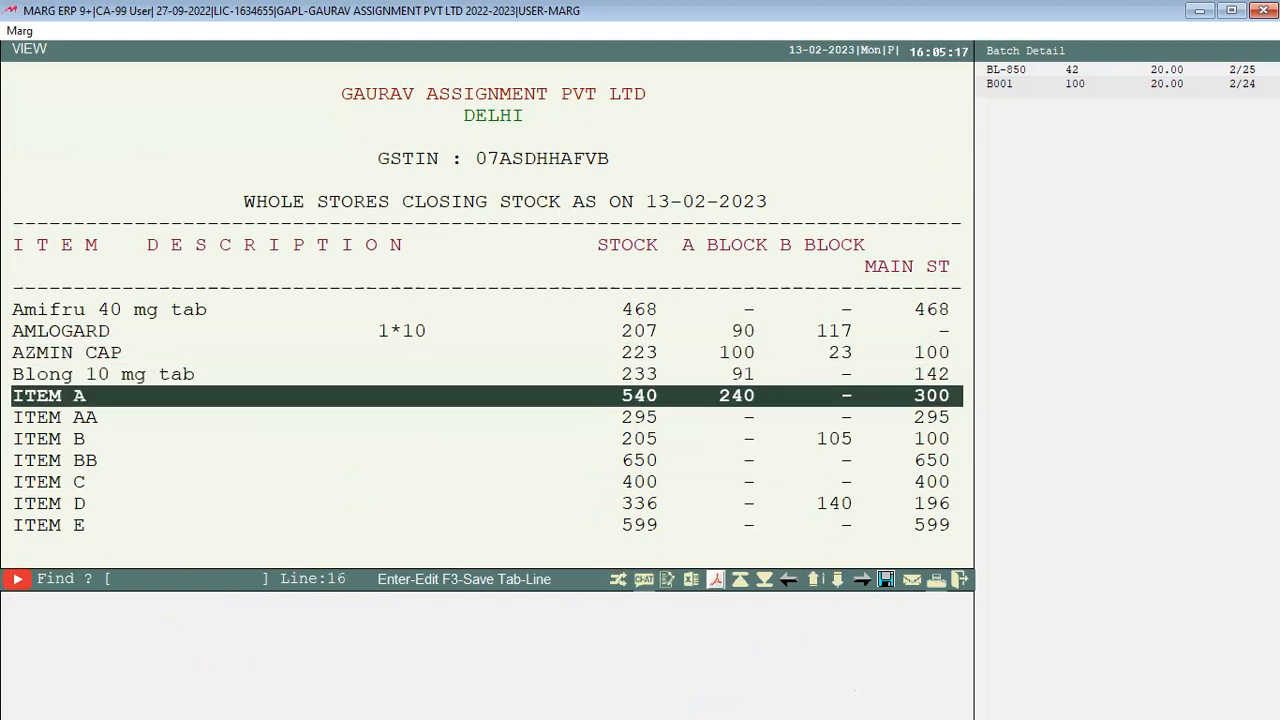
pyautogui.press('Up')
pyautogui.press('Down')
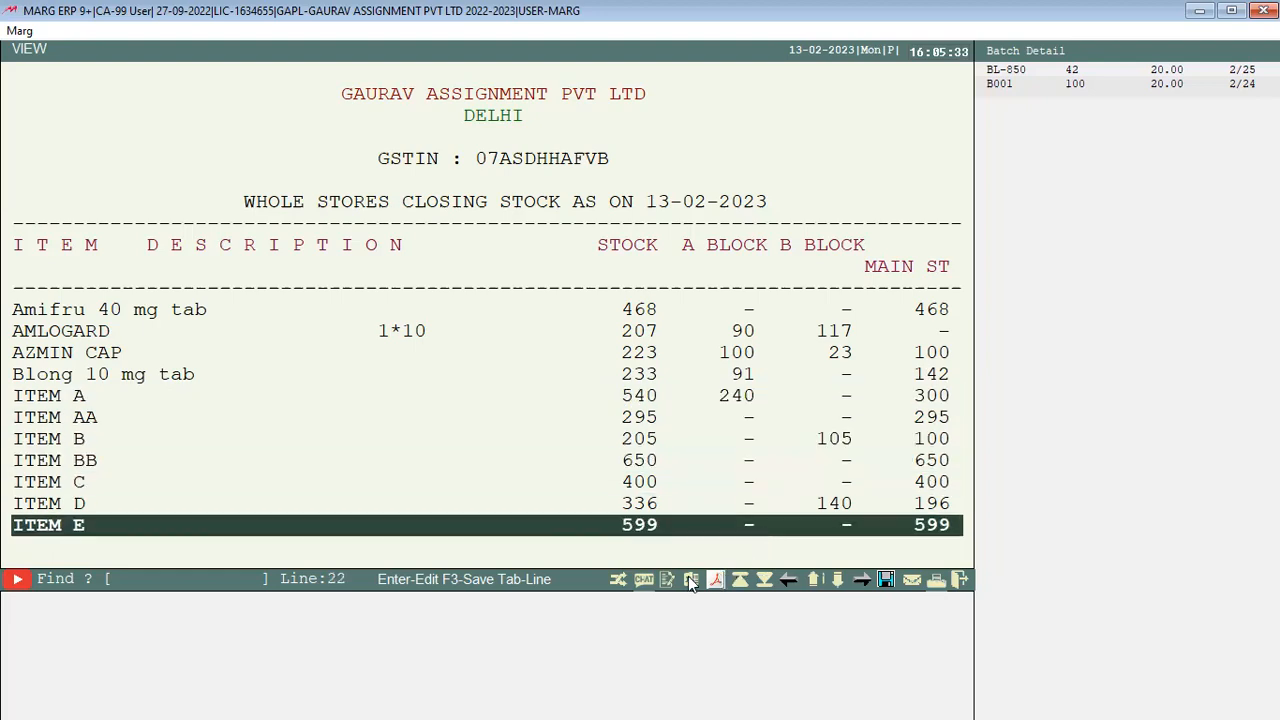
# Close the statement and generate the godown-wise stock statement again for on-screen viewing
pyautogui.press('Escape')
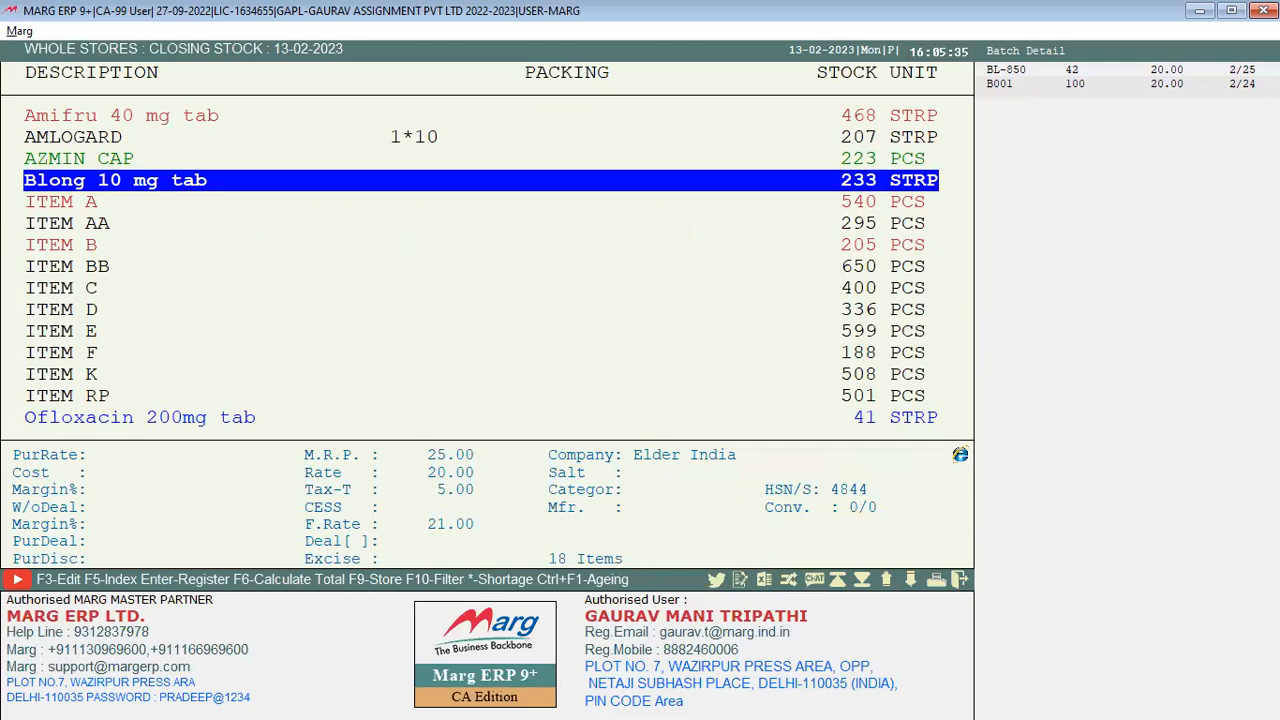
pyautogui.hotkey('alt', 'p')
pyautogui.press('Return')
pyautogui.press('Return')
pyautogui.press('Return')
pyautogui.press('Return')
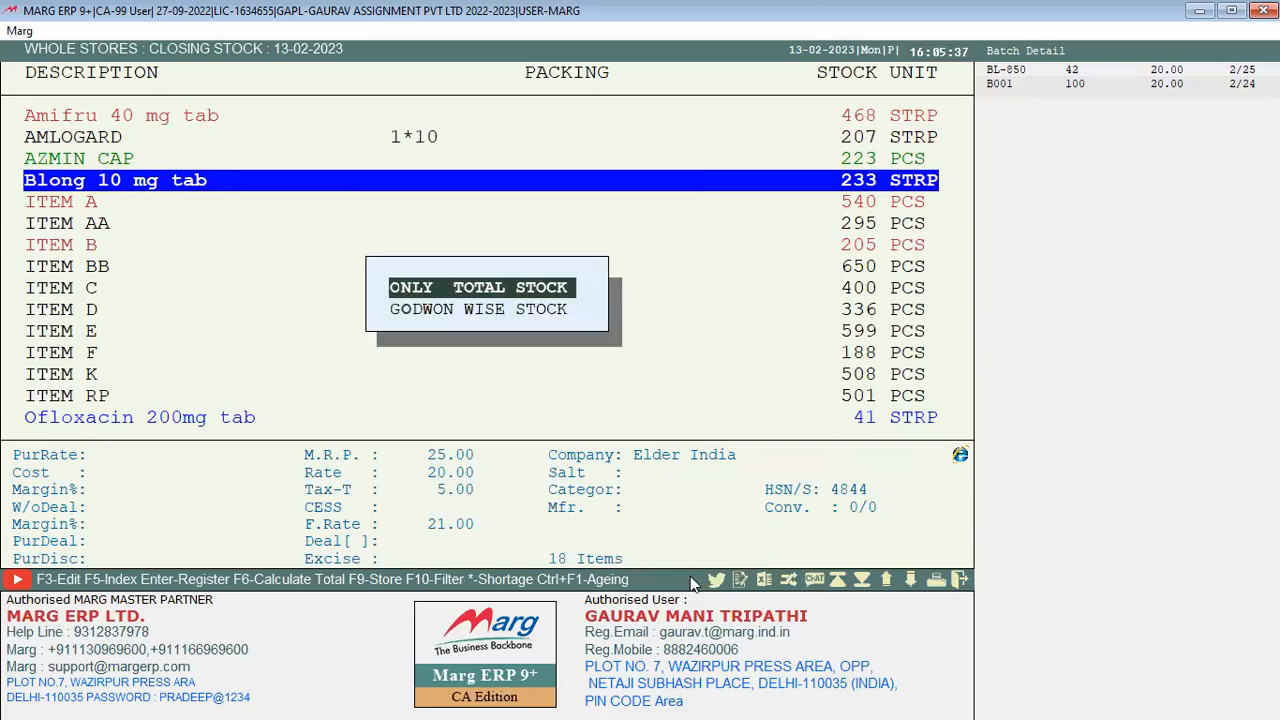
pyautogui.press('Down')
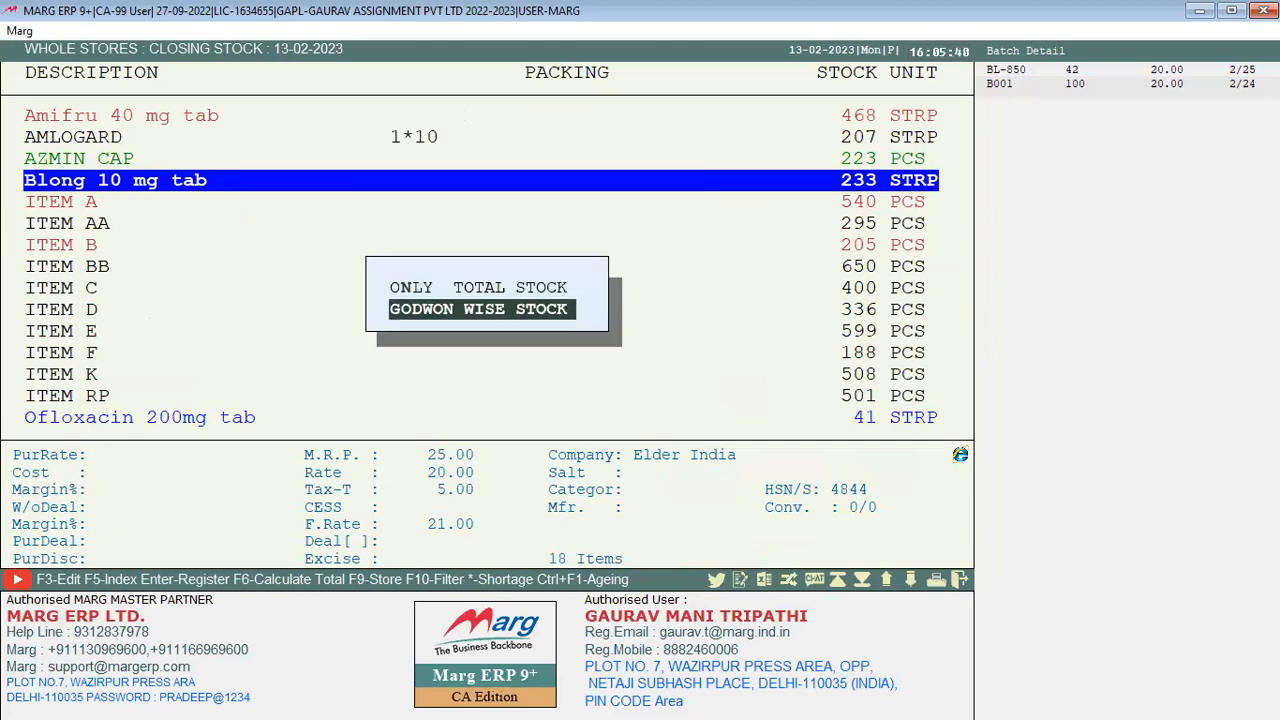
pyautogui.press('Return')
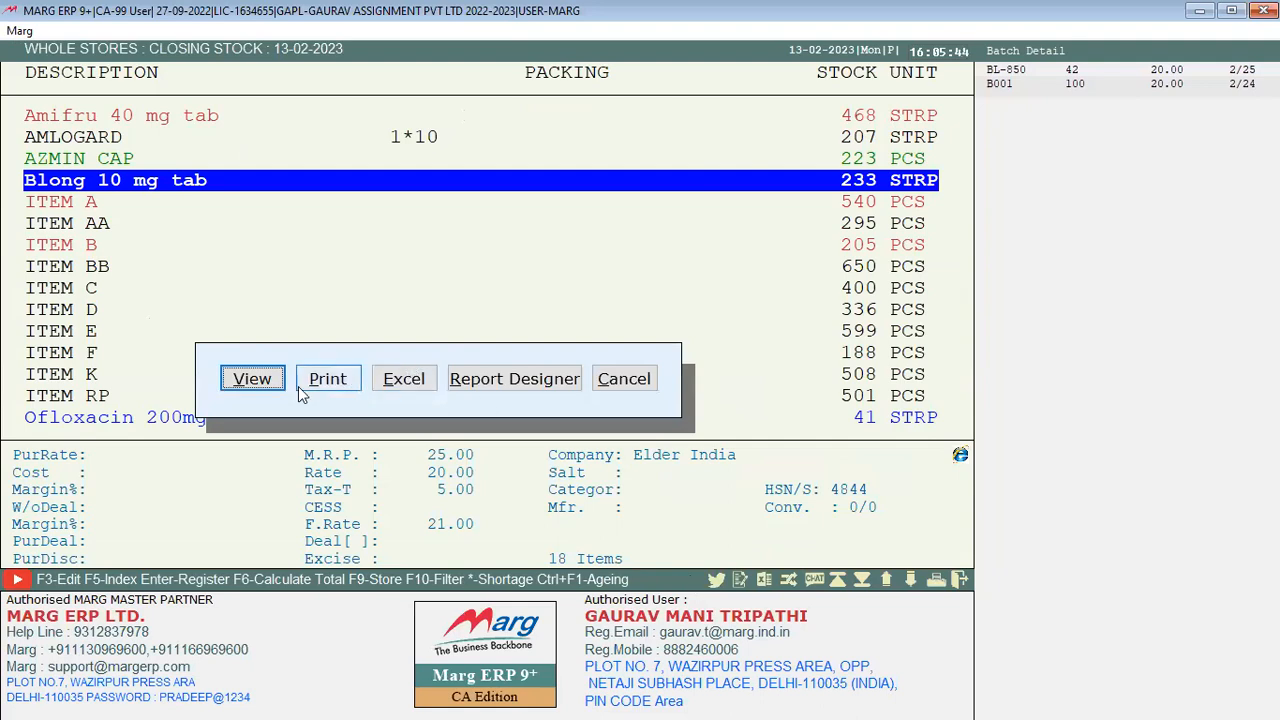
pyautogui.click(268, 382)
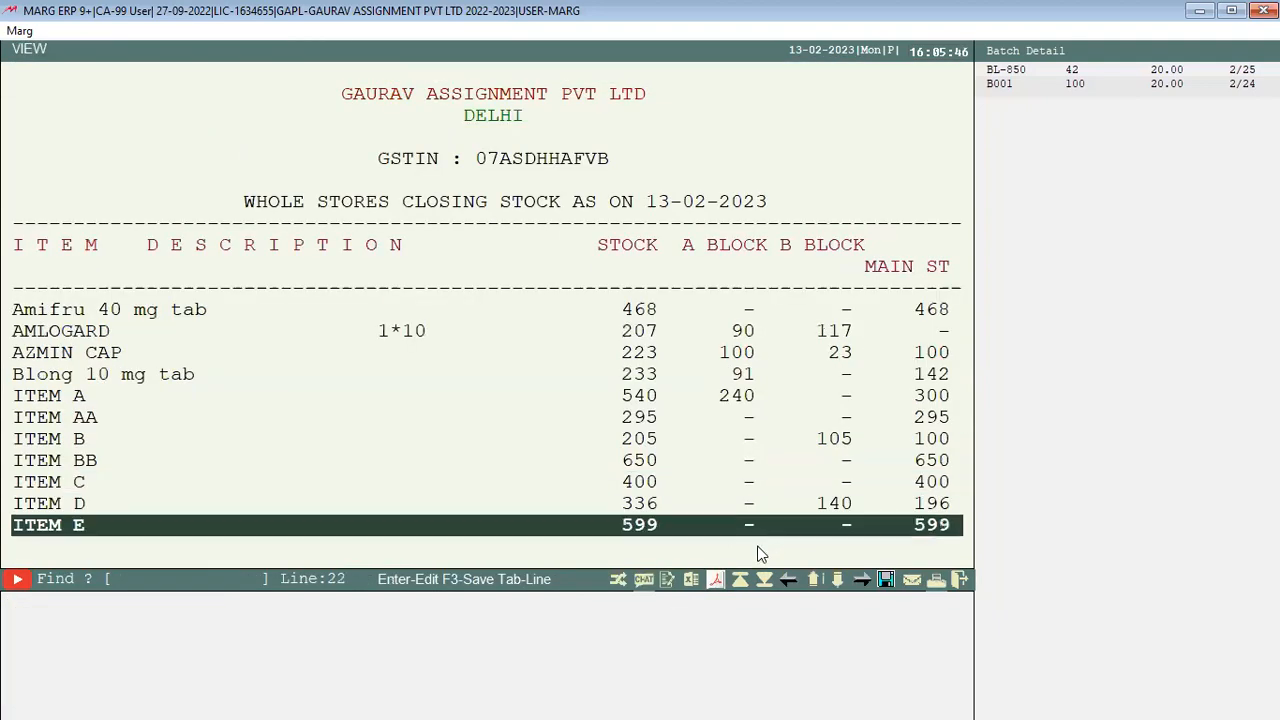
# Review the godown-wise statement down to its store totals and return to its heading
pyautogui.press('Down')
pyautogui.press('Down')
pyautogui.press('Down')
pyautogui.press('Down')
pyautogui.press('Down')
pyautogui.press('Down')
pyautogui.press('Down')
pyautogui.press('Down')
pyautogui.press('Down')
pyautogui.press('Down')
pyautogui.press('Down')
pyautogui.press('Down')
pyautogui.press('Down')
pyautogui.press('Down')
pyautogui.press('Down')
pyautogui.press('Down')
pyautogui.press('Down')
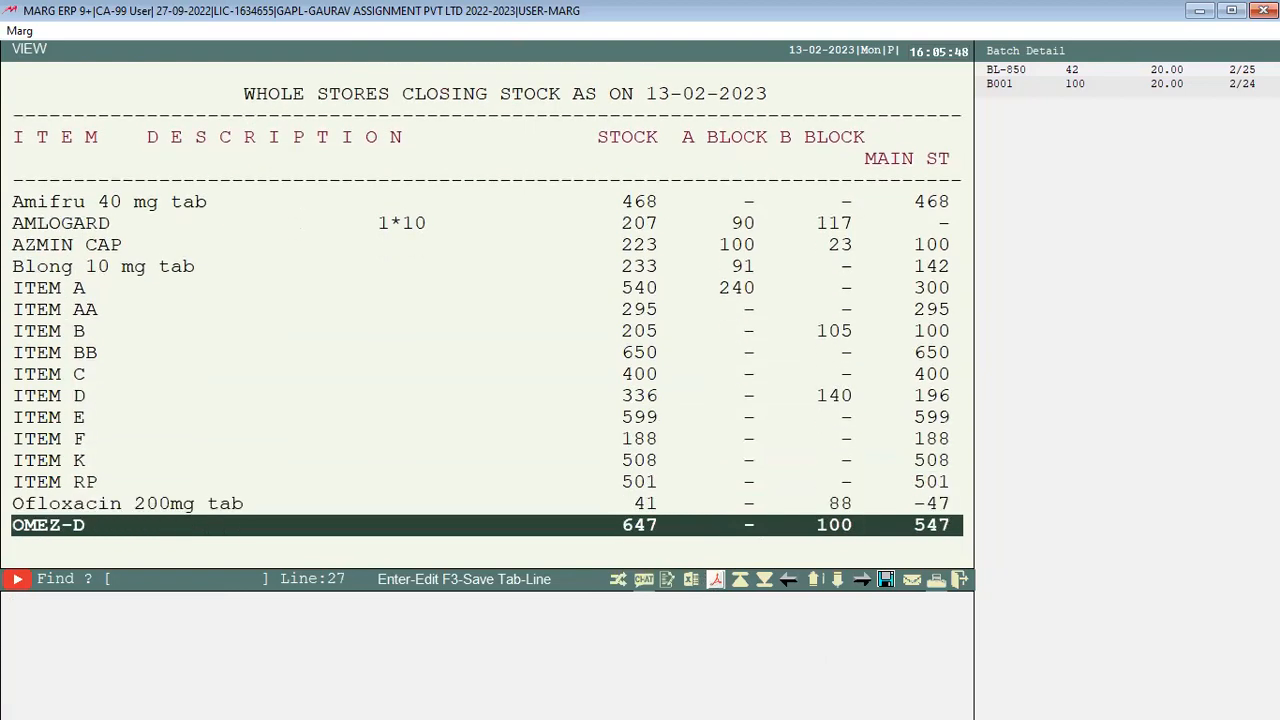
pyautogui.press('Down')
pyautogui.press('Down')
pyautogui.press('Down')
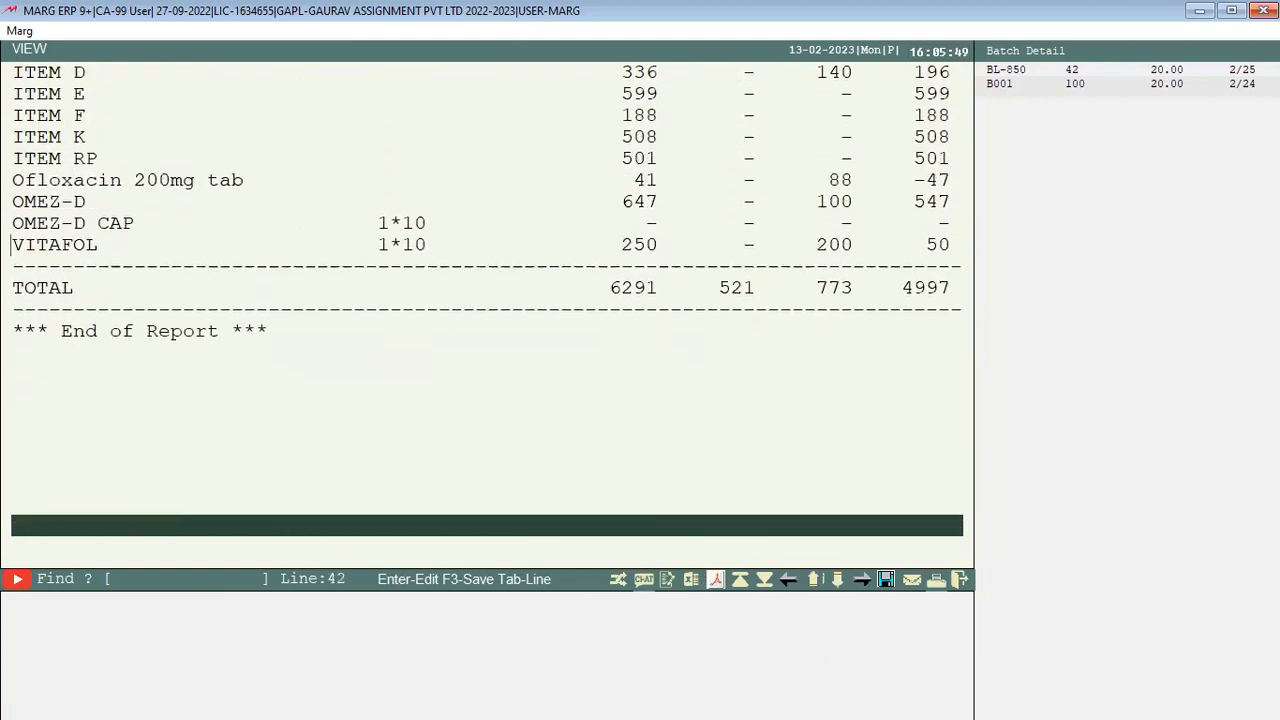
pyautogui.press('Up')
pyautogui.press('Up')
pyautogui.press('Up')
pyautogui.press('Up')
pyautogui.press('Up')
pyautogui.press('Up')
pyautogui.press('Up')
pyautogui.press('Up')
pyautogui.press('Up')
pyautogui.press('Up')
pyautogui.press('Up')
pyautogui.press('Up')
pyautogui.press('Up')
pyautogui.press('Up')
pyautogui.press('Up')
pyautogui.press('Up')
pyautogui.press('Up')
pyautogui.press('Up')
pyautogui.press('Up')
pyautogui.press('Up')
pyautogui.press('Up')
pyautogui.press('Up')
pyautogui.press('Up')
pyautogui.press('Up')
pyautogui.press('Up')
pyautogui.press('Up')
pyautogui.press('Up')
pyautogui.press('Up')
pyautogui.press('Up')
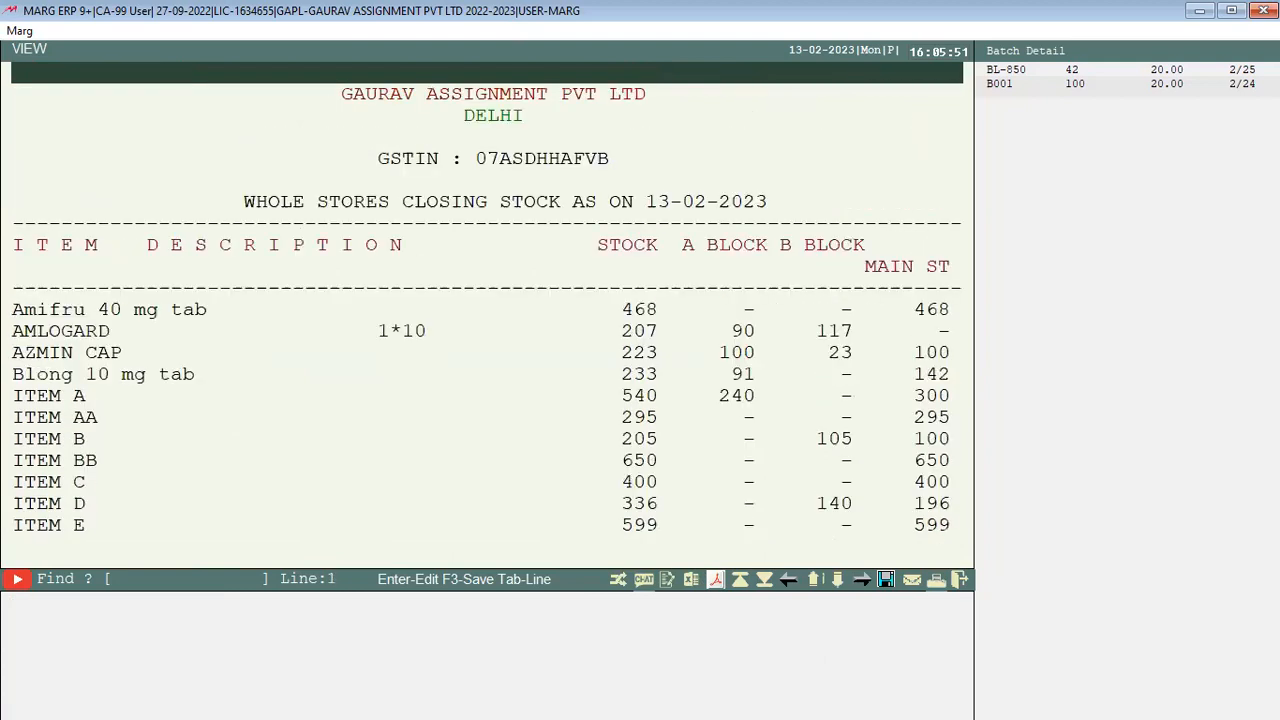
# Examine the rightmost store columns of the statement and close the stock report
pyautogui.press('Right')
pyautogui.press('Right')
pyautogui.press('Down')
pyautogui.press('Down')
pyautogui.press('Down')
pyautogui.press('Down')
pyautogui.press('Down')
pyautogui.press('Down')
pyautogui.press('Down')
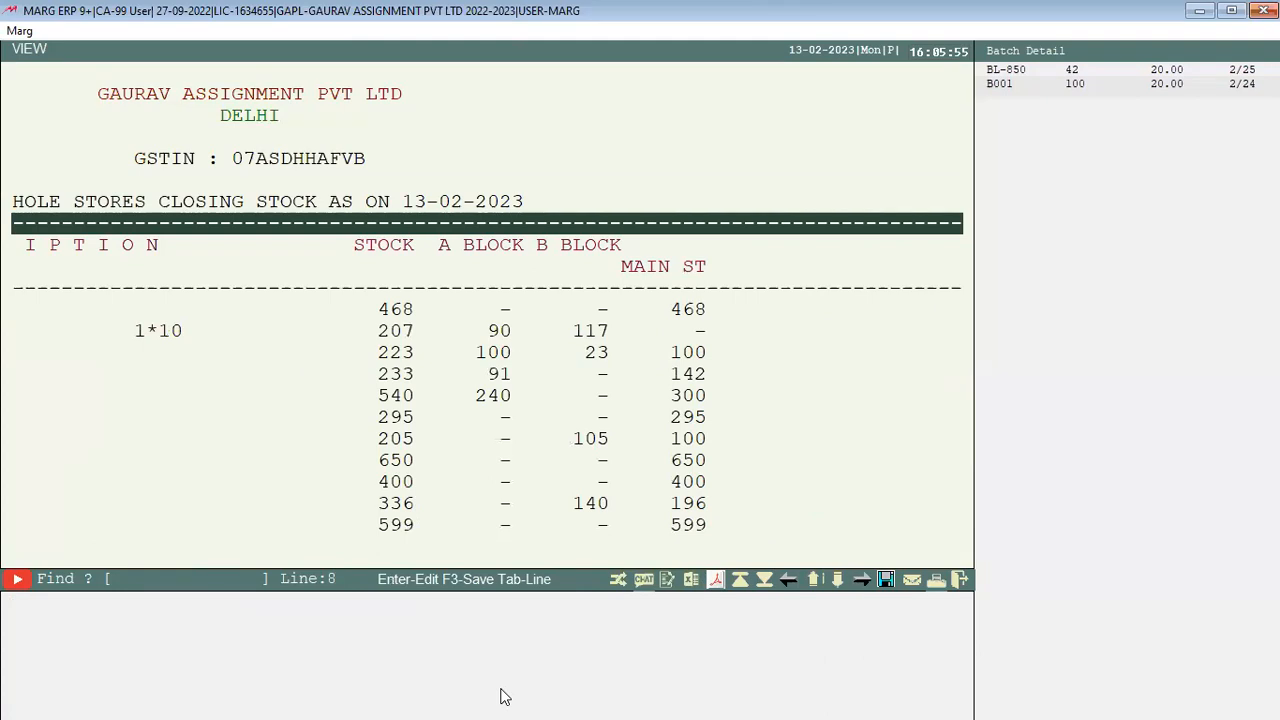
pyautogui.press('Up')
pyautogui.press('Up')
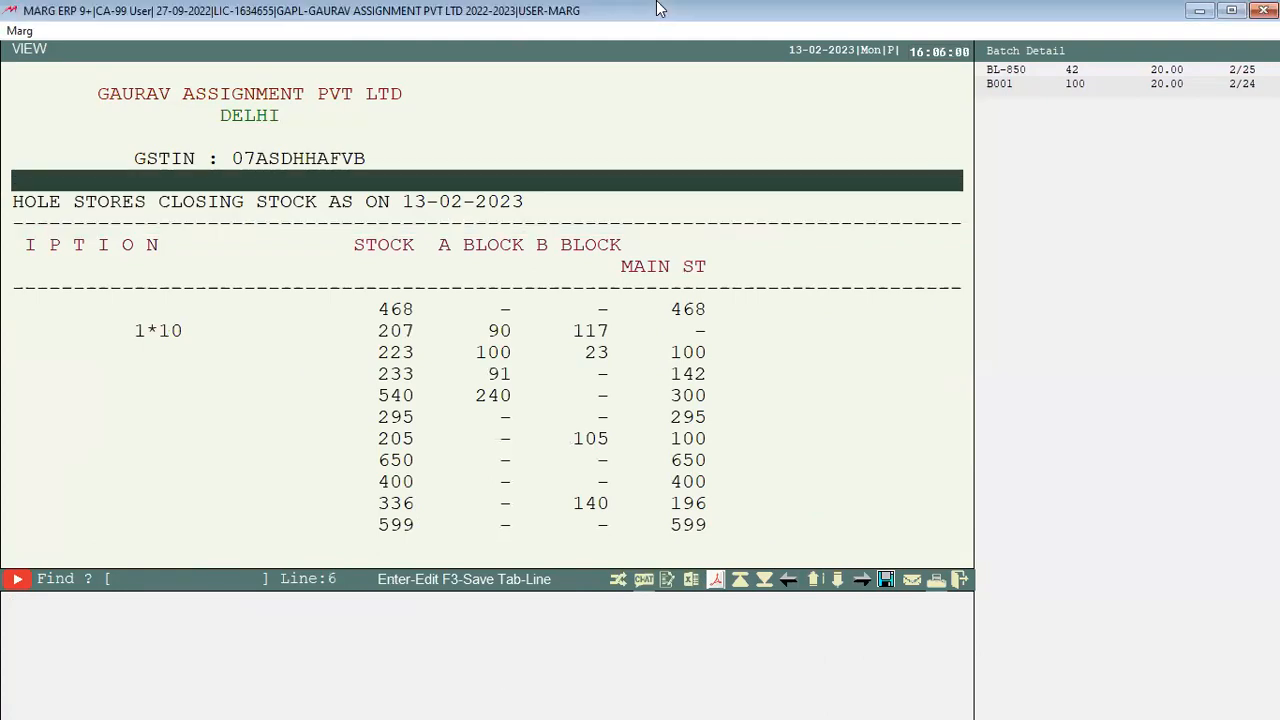
pyautogui.press('Escape')
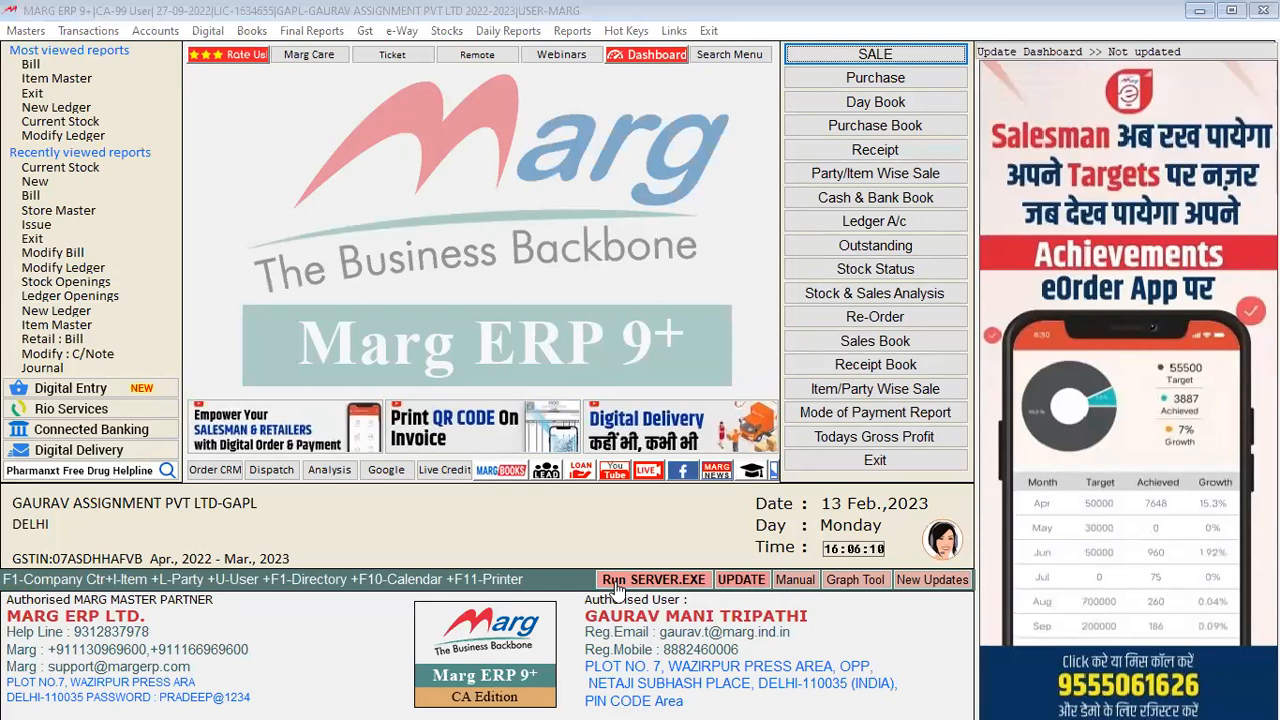
# Open a new Stock Issue entry from the transactions and leave it without entering anything
pyautogui.click(560, 8)
pyautogui.press('Down')
pyautogui.press('Down')
pyautogui.press('Down')
pyautogui.press('Down')
pyautogui.press('Down')
pyautogui.press('Down')
pyautogui.press('Down')
pyautogui.press('Down')
pyautogui.press('Down')
pyautogui.press('Down')
pyautogui.press('Down')
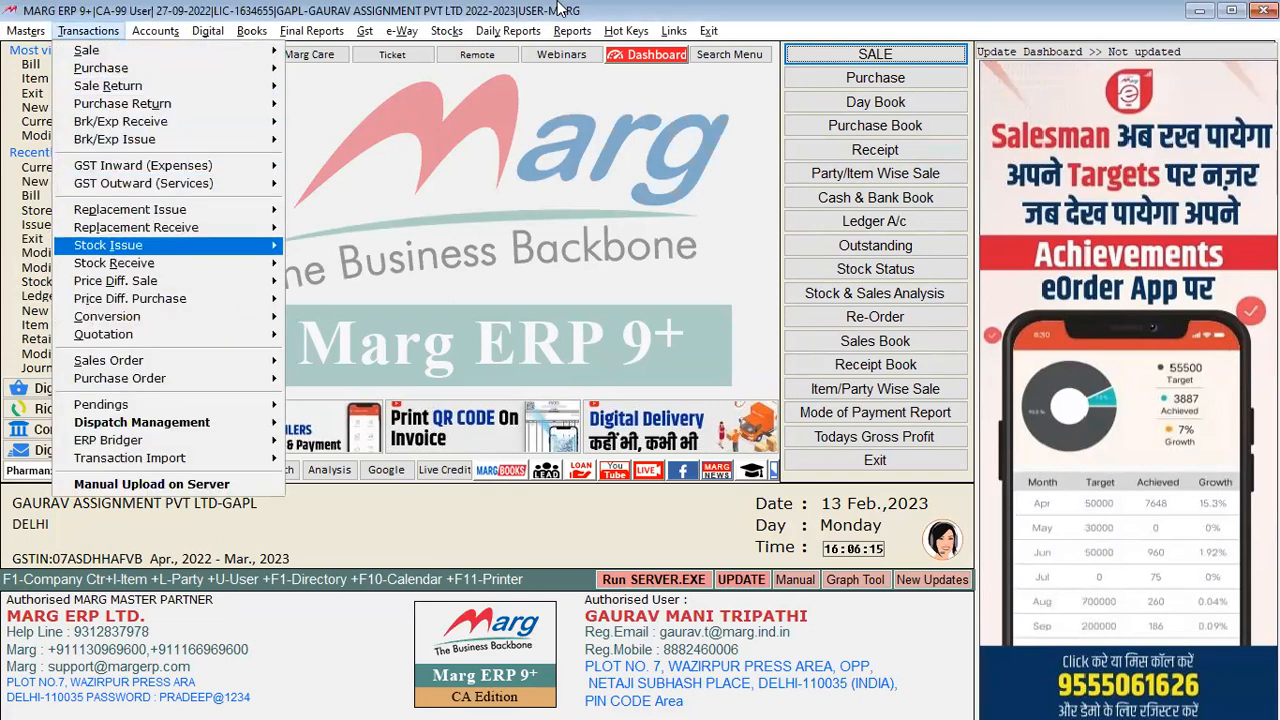
pyautogui.press('Right')
pyautogui.press('Return')
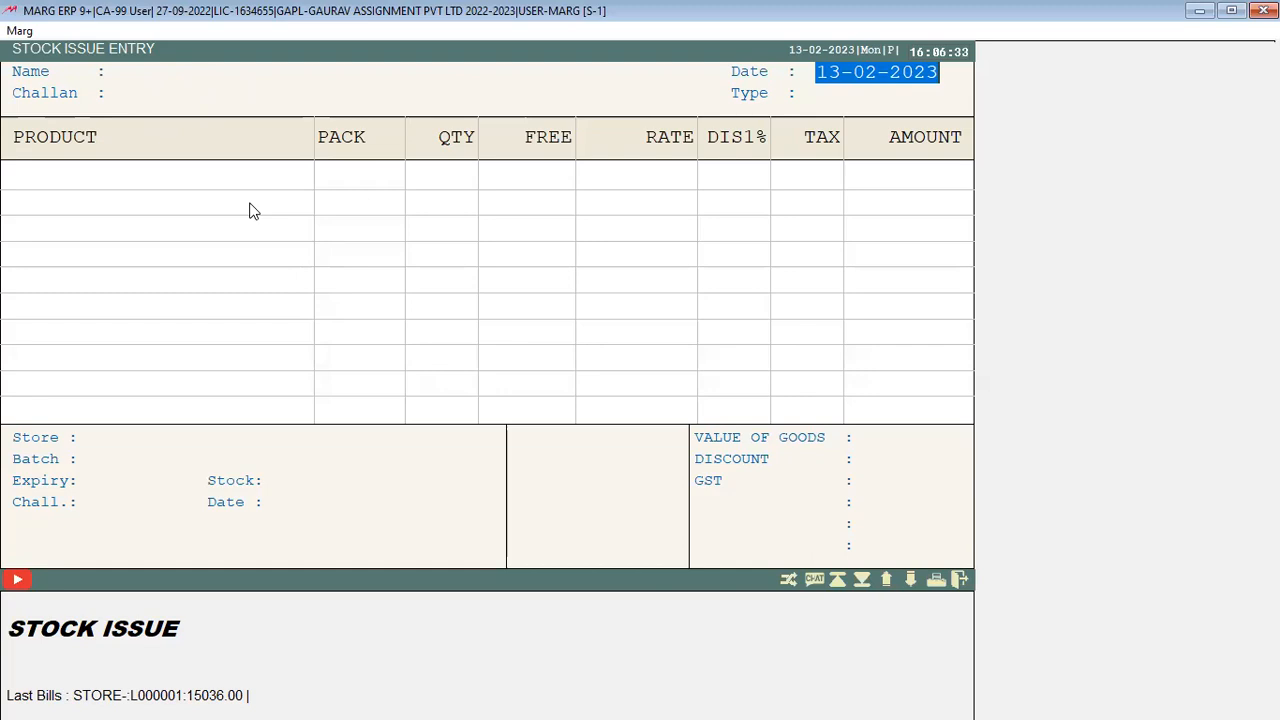
pyautogui.press('Escape')
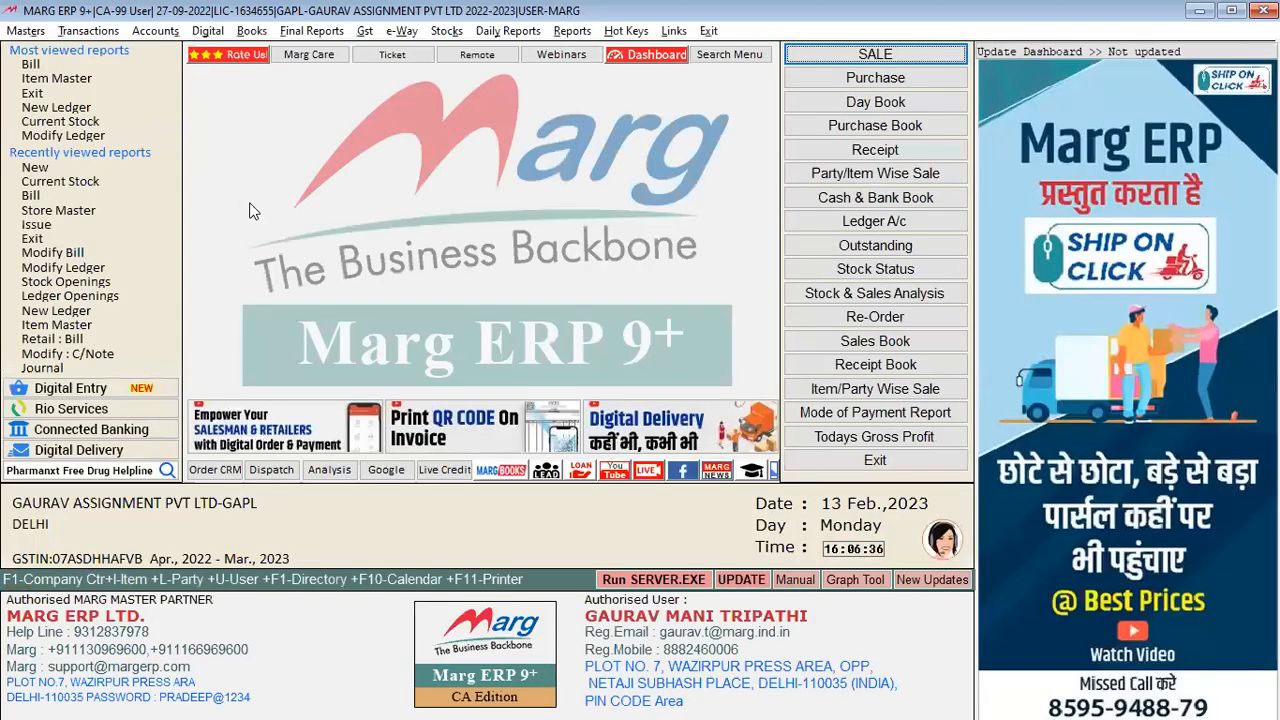
# Locate Stock Receive among the transaction types without opening it
pyautogui.hotkey('alt', 't')
pyautogui.press('Down')
pyautogui.press('Down')
pyautogui.press('Down')
pyautogui.press('Down')
pyautogui.press('Down')
pyautogui.press('Down')
pyautogui.press('Down')
pyautogui.press('Down')
pyautogui.press('Down')
pyautogui.press('Down')
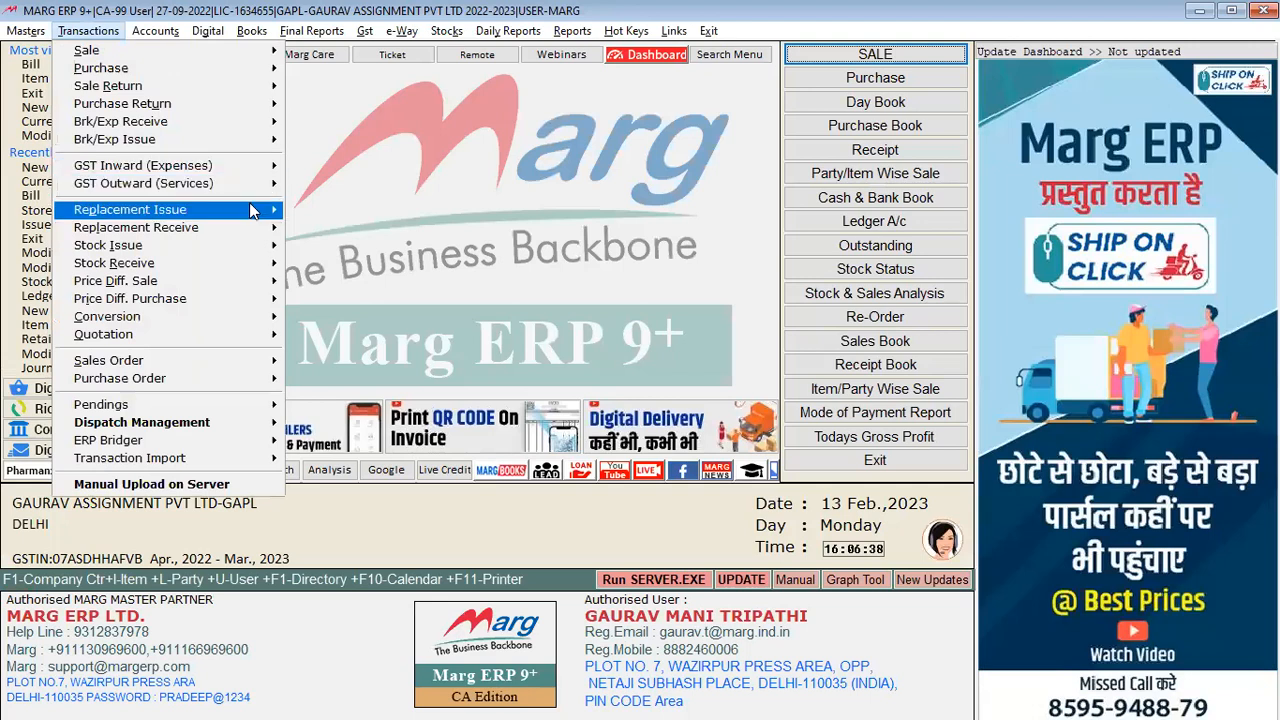
pyautogui.press('Down')
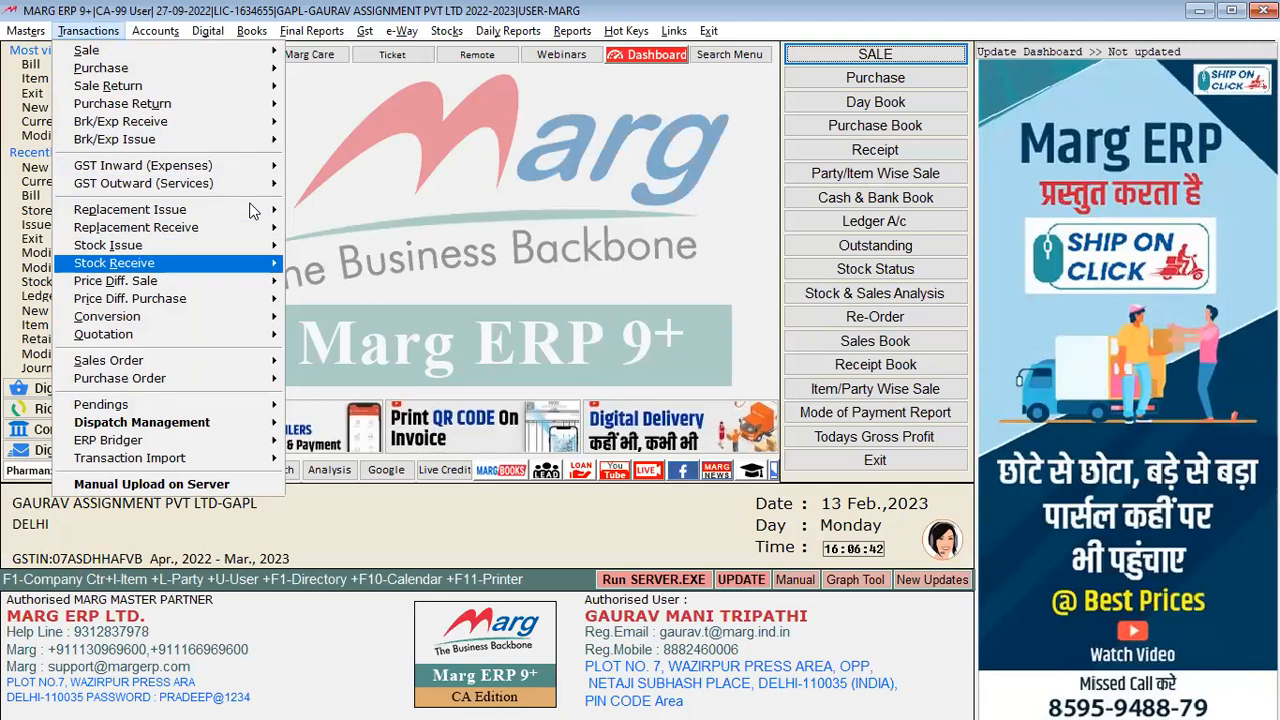
pyautogui.click(476, 579)
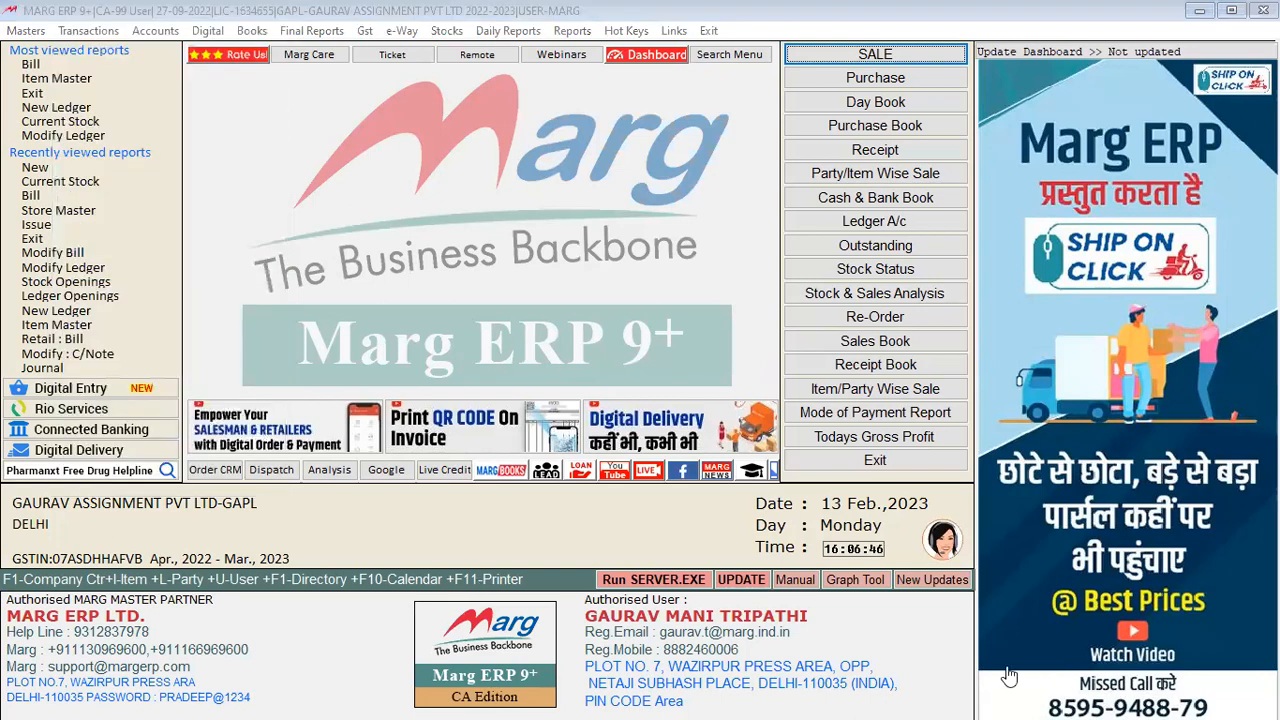